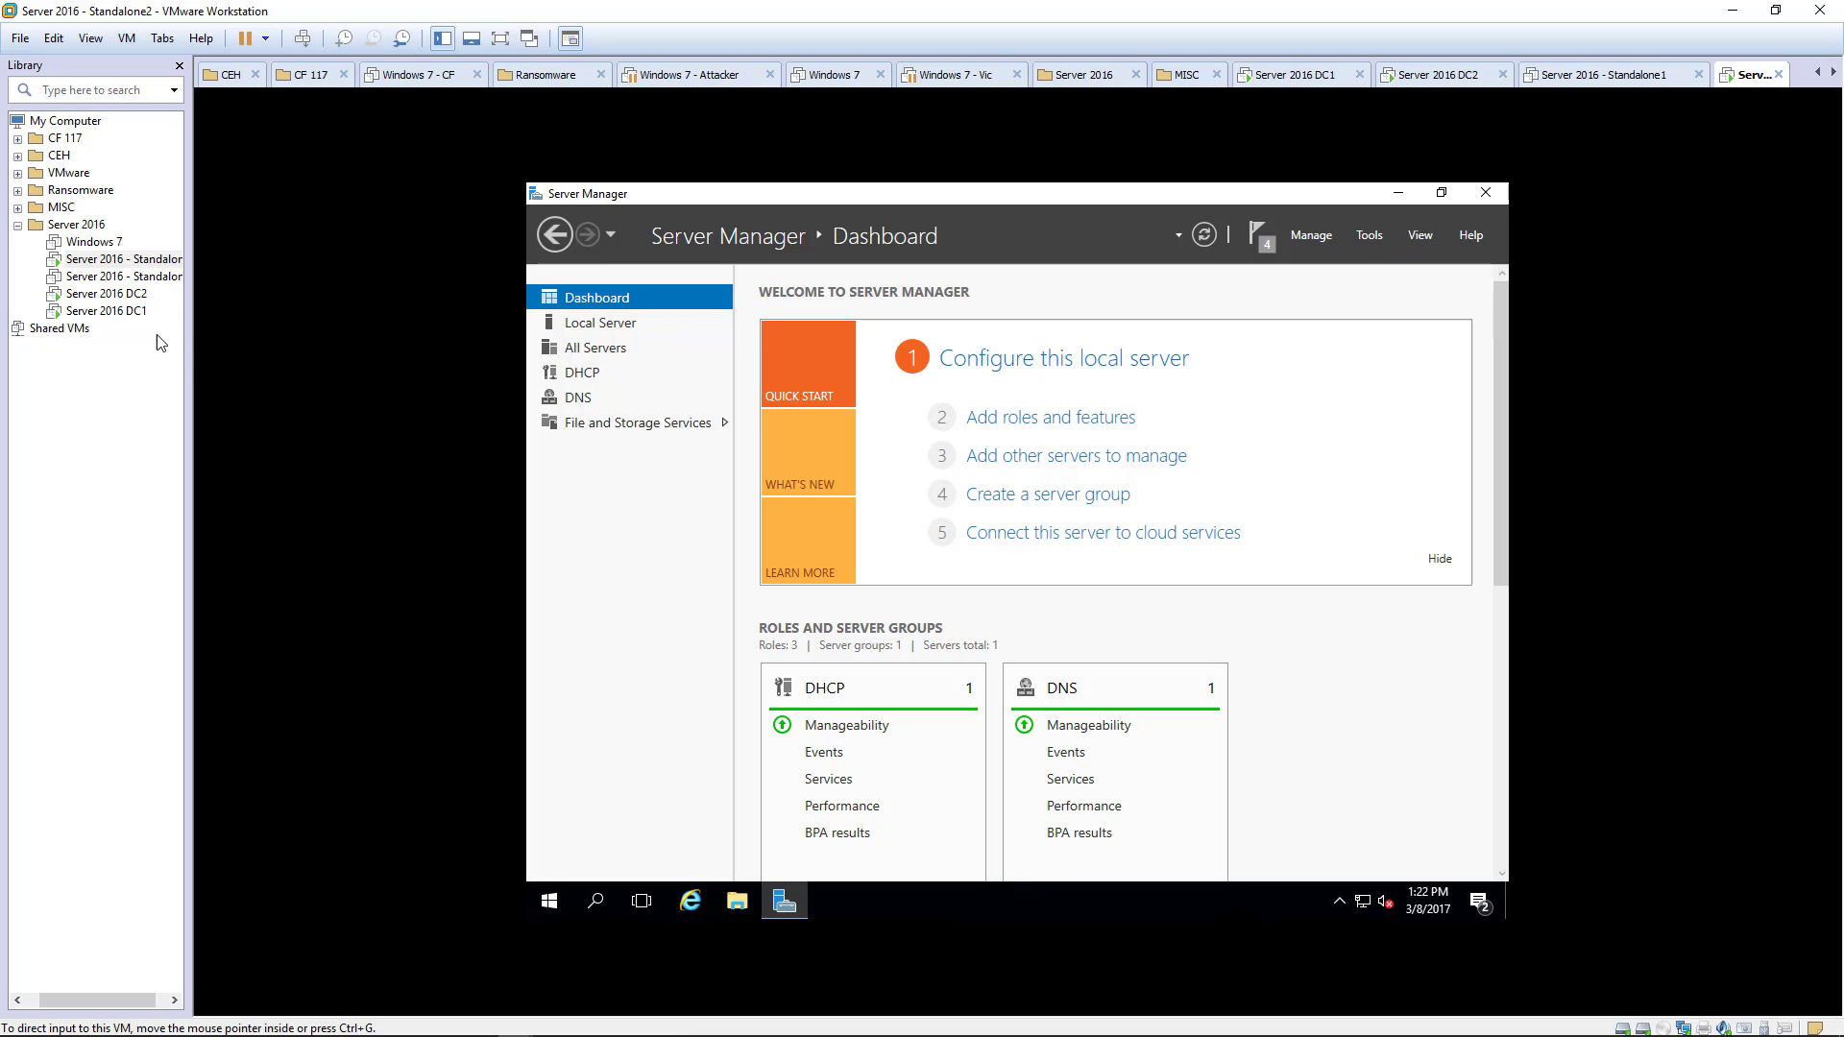
- Sign in to the Server 2016 DC1 VM as administrator and launch Active Directory Users and Computers
{"action": "left_click", "coordinate": [89, 315]}
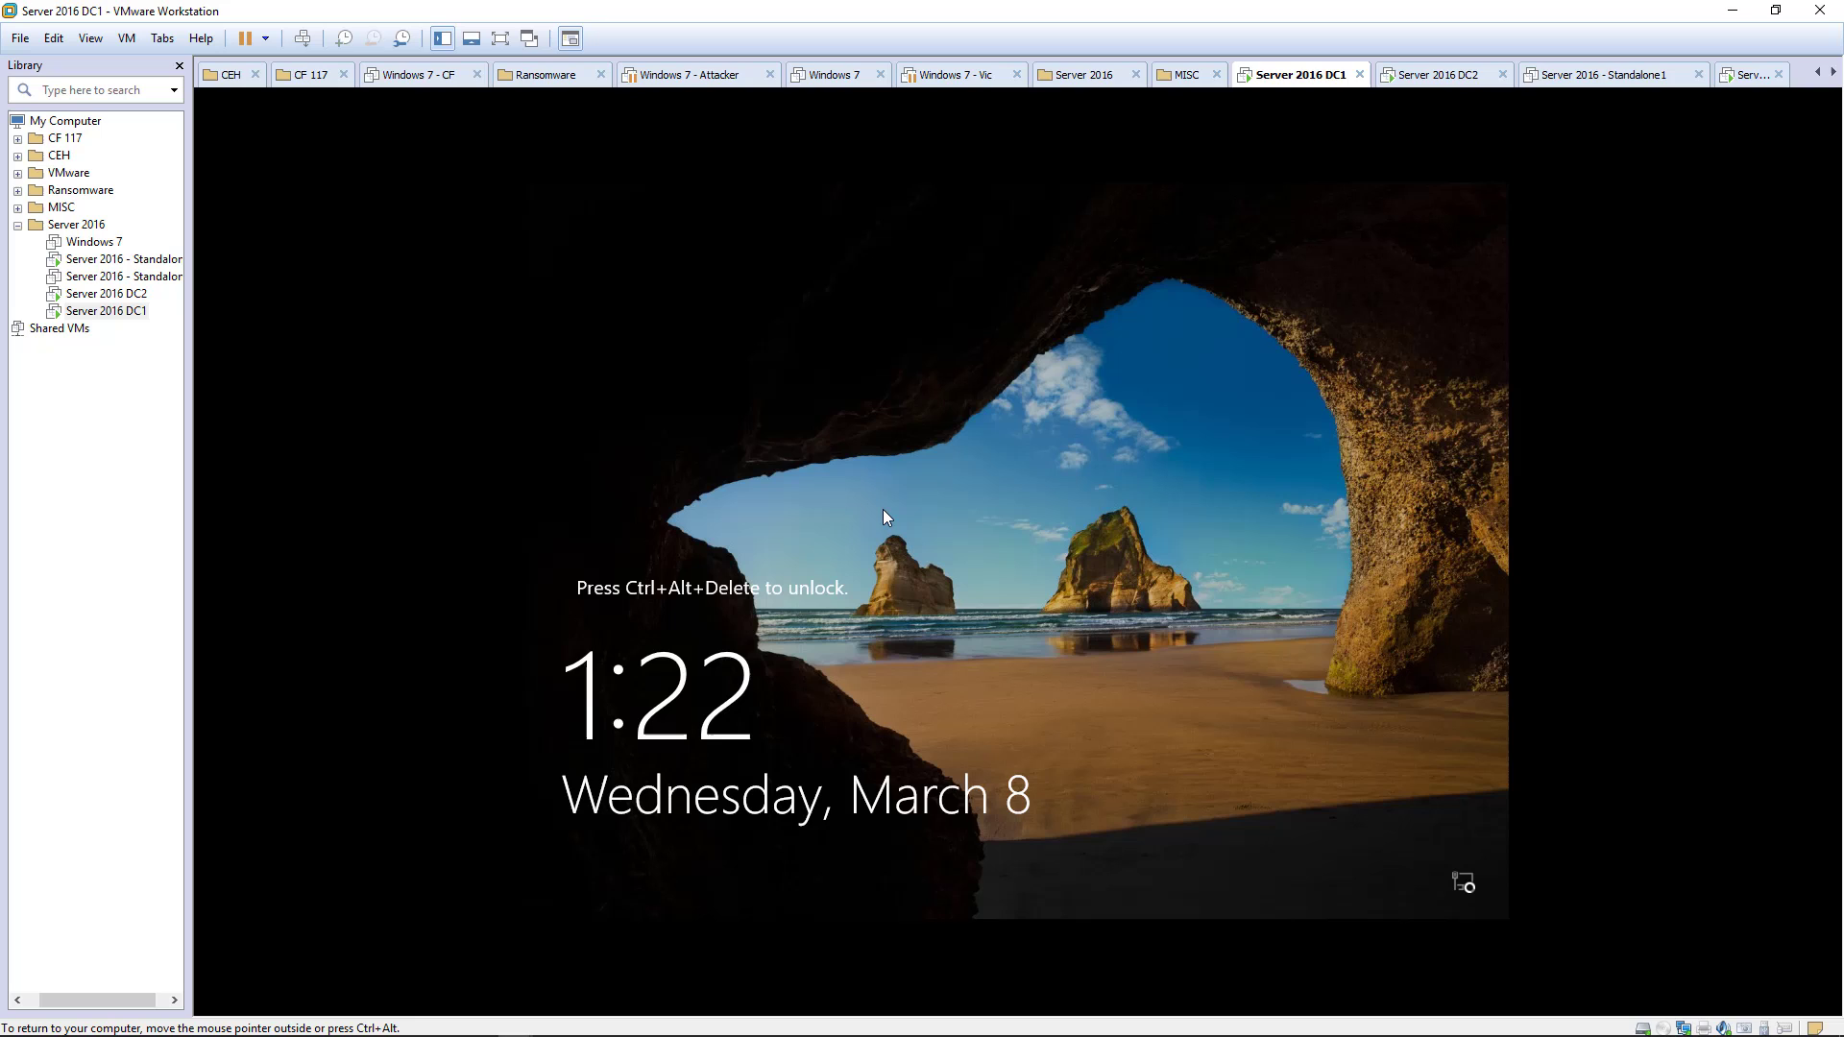
{"action": "key", "text": "ctrl+alt+Insert"}
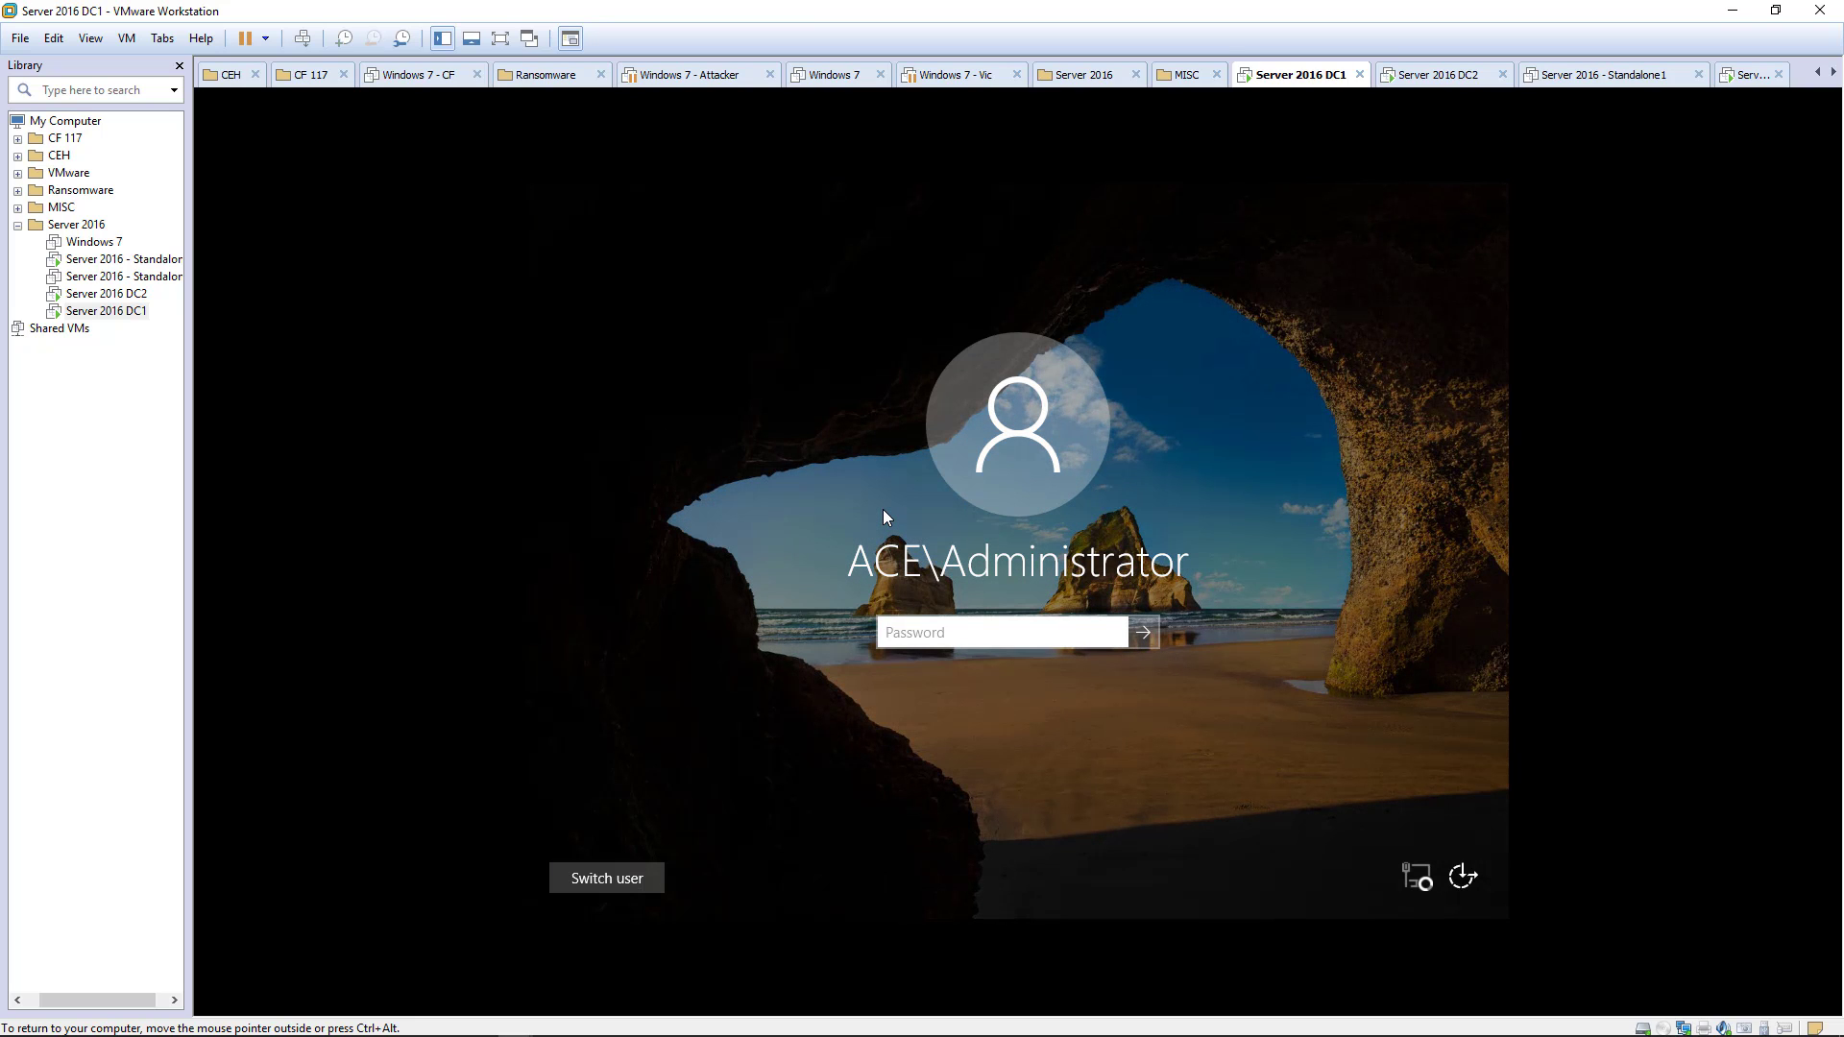
{"action": "type", "text": "P@ssw0rd"}
{"action": "key", "text": "Return"}
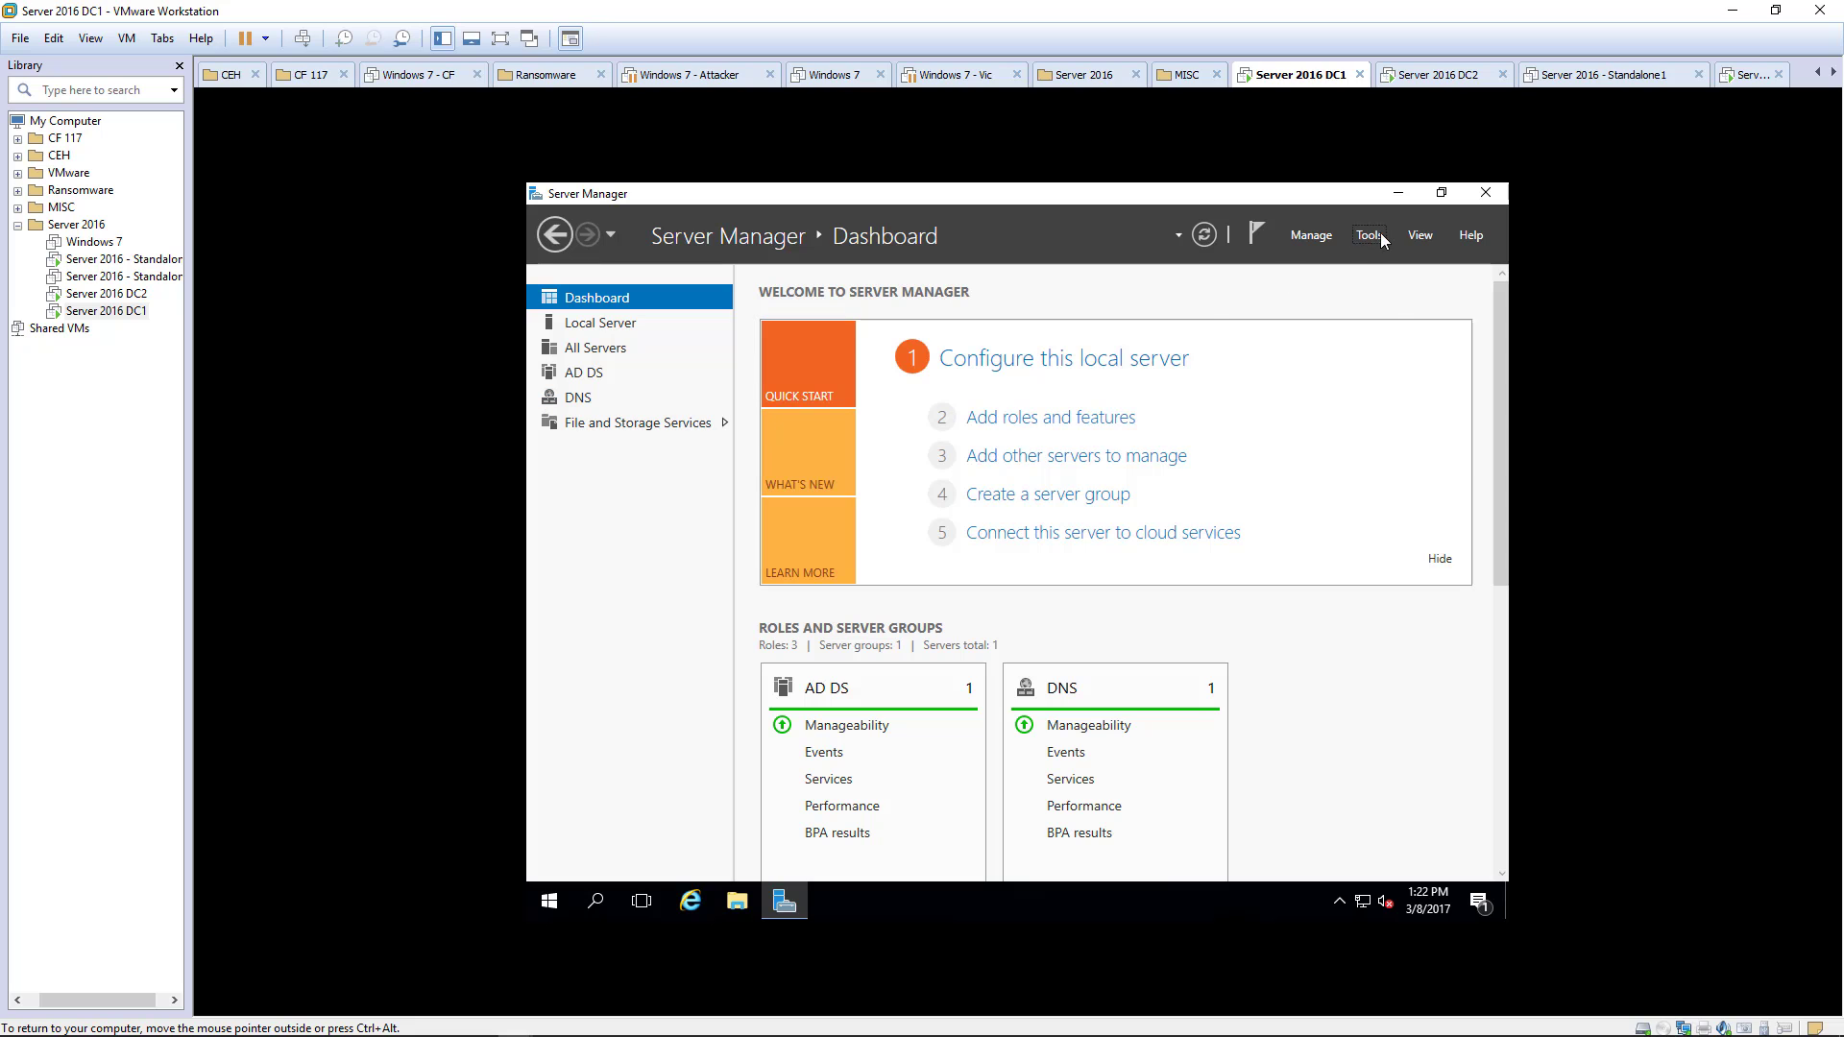
{"action": "left_click", "coordinate": [1371, 234]}
{"action": "left_click", "coordinate": [1296, 344]}
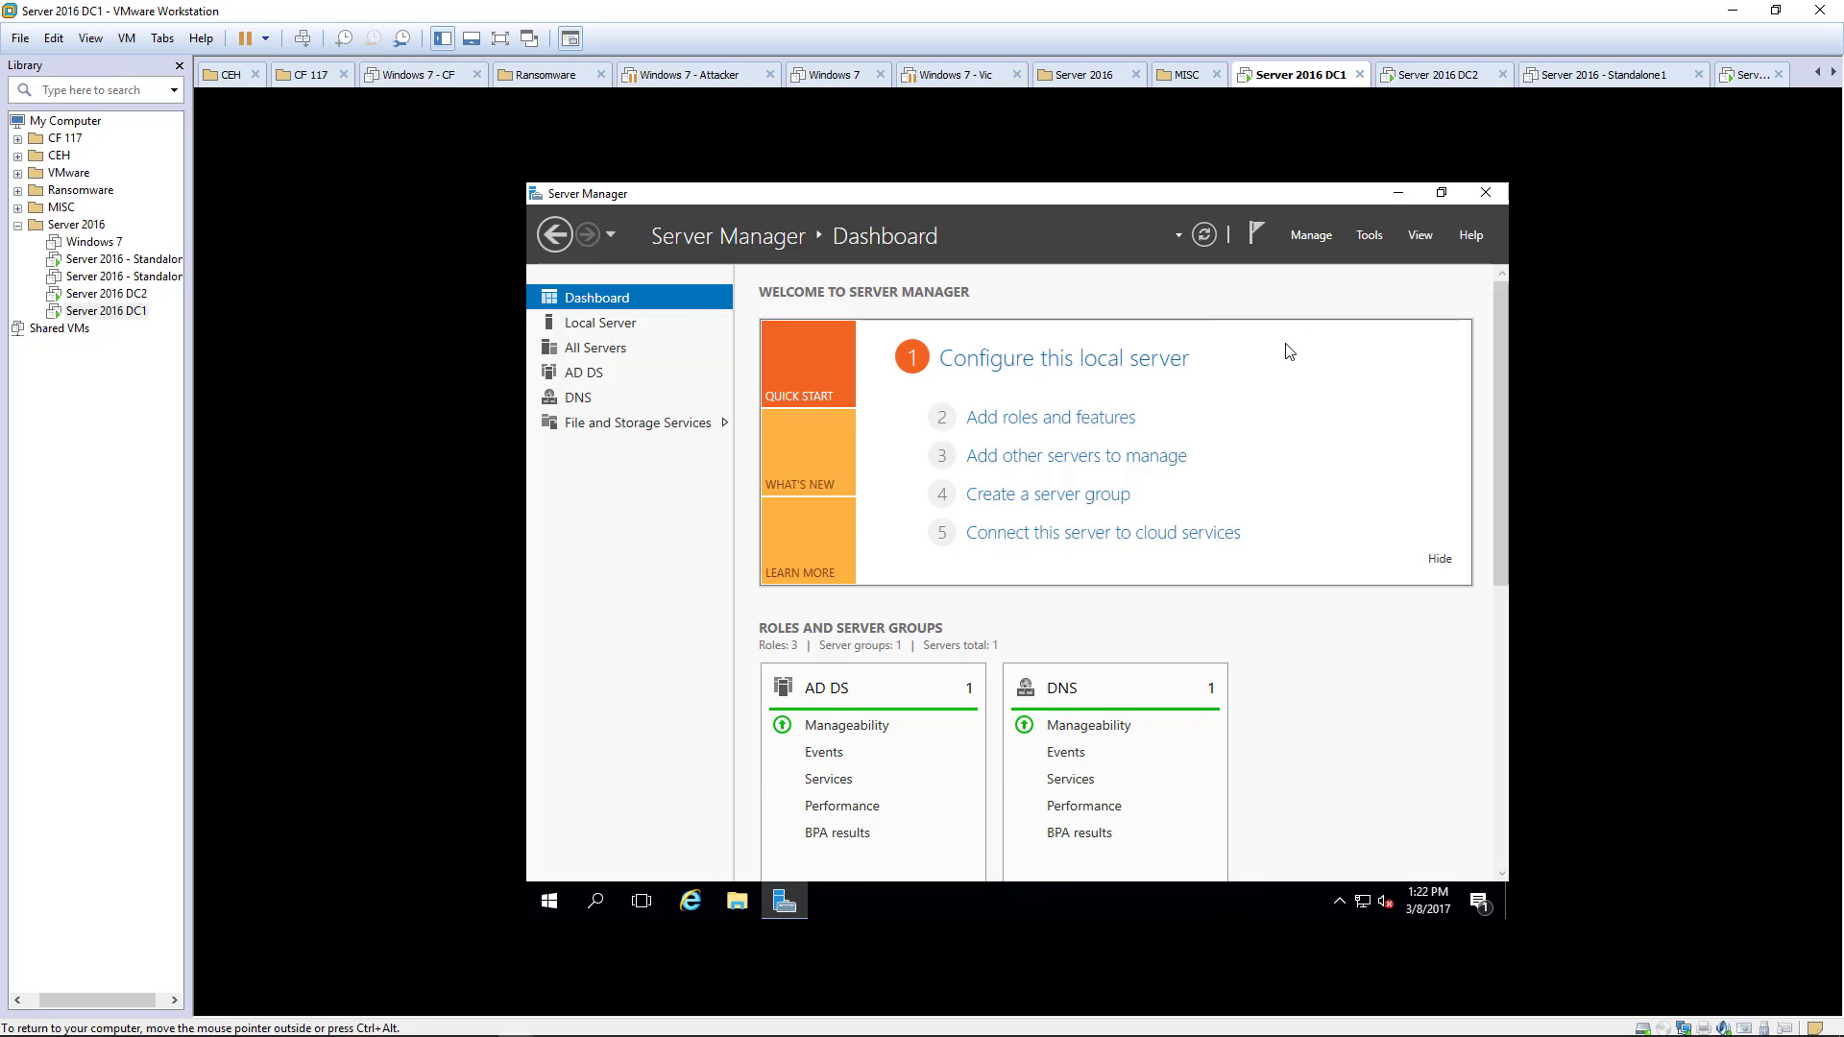
- Start a new user in Users with SPADMIN as the logon name
{"action": "left_click", "coordinate": [1002, 329]}
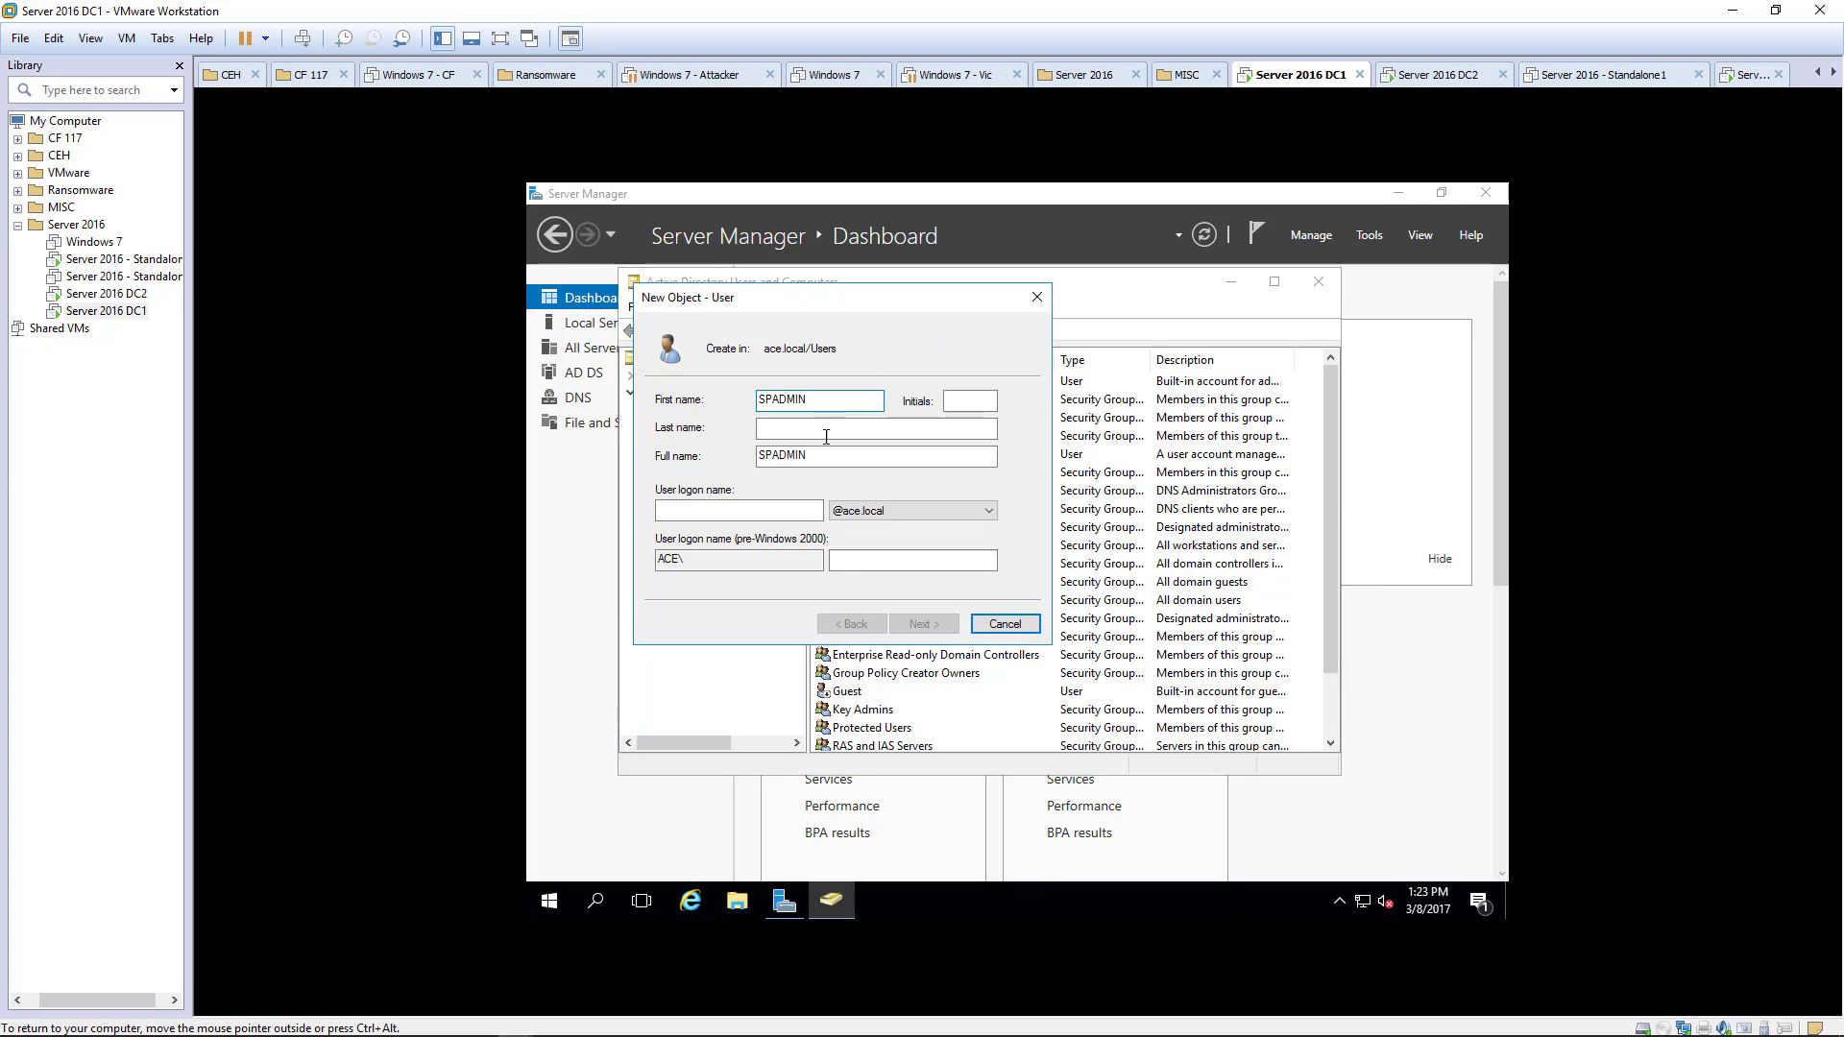
{"action": "left_click", "coordinate": [740, 512]}
{"action": "type", "text": "SP"}
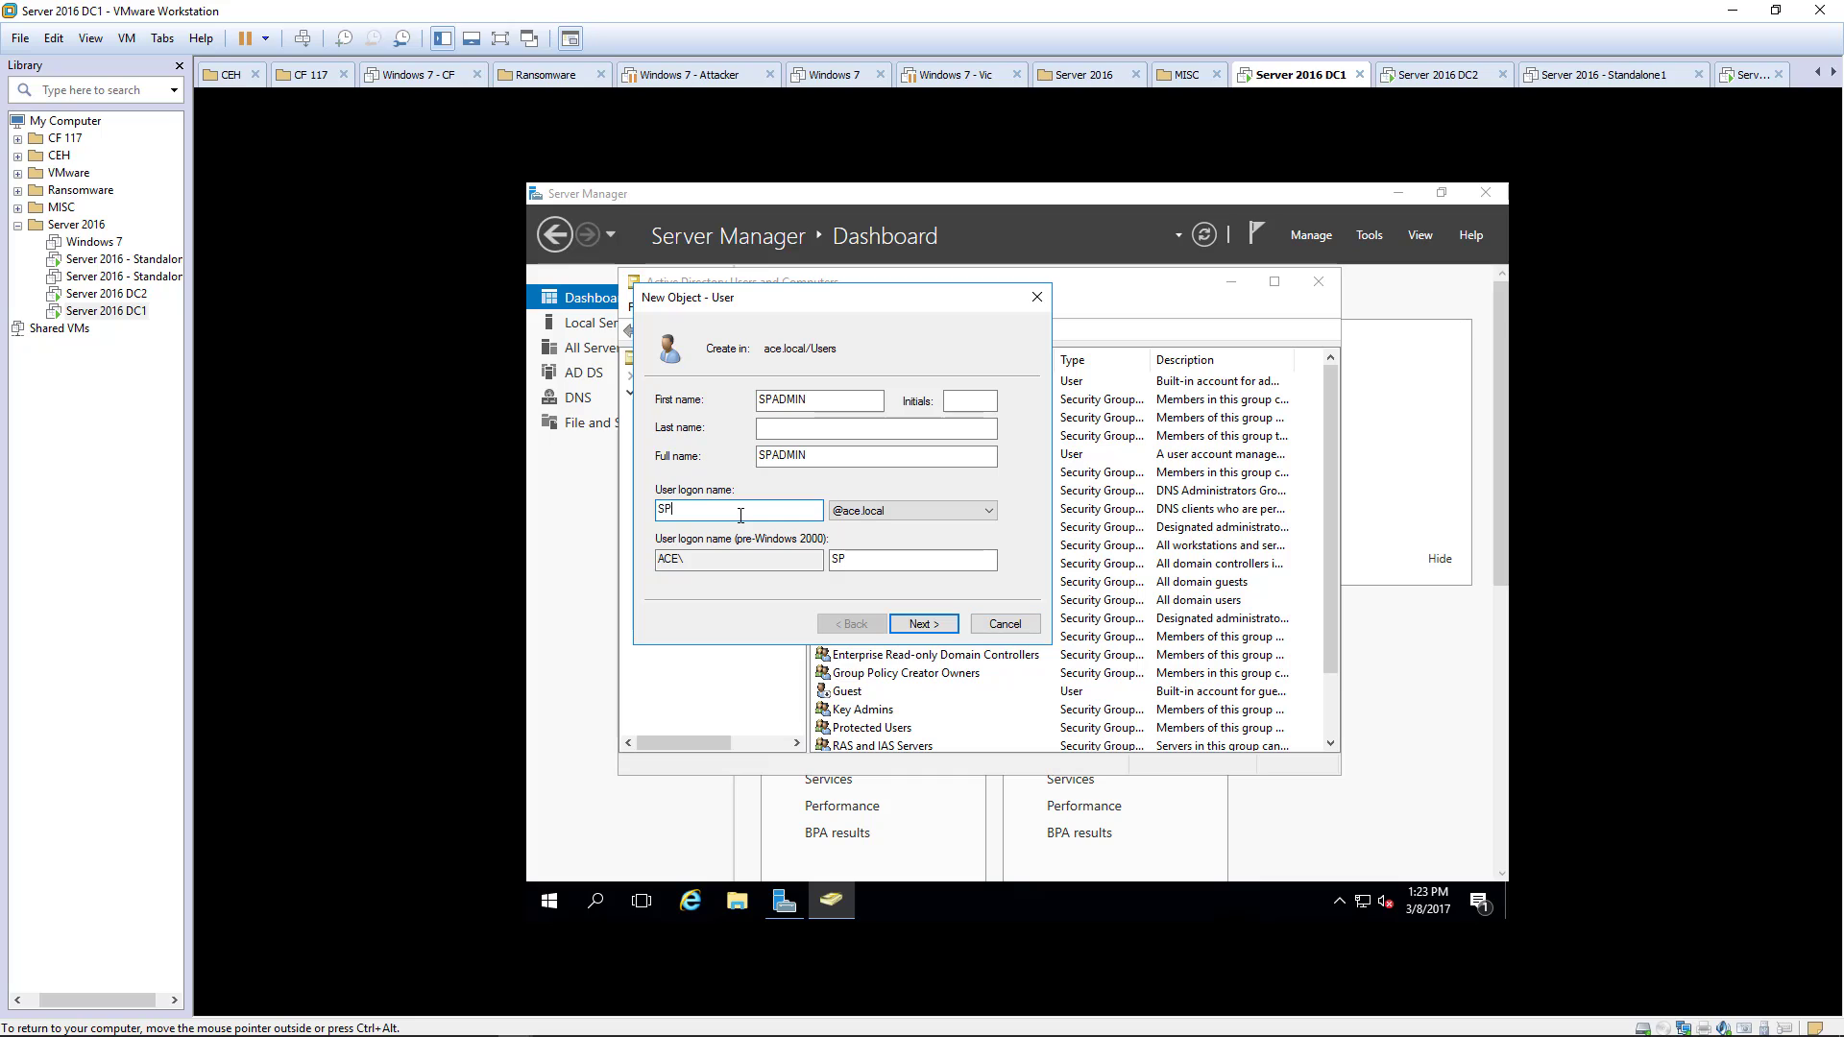
{"action": "type", "text": "ADMIN"}
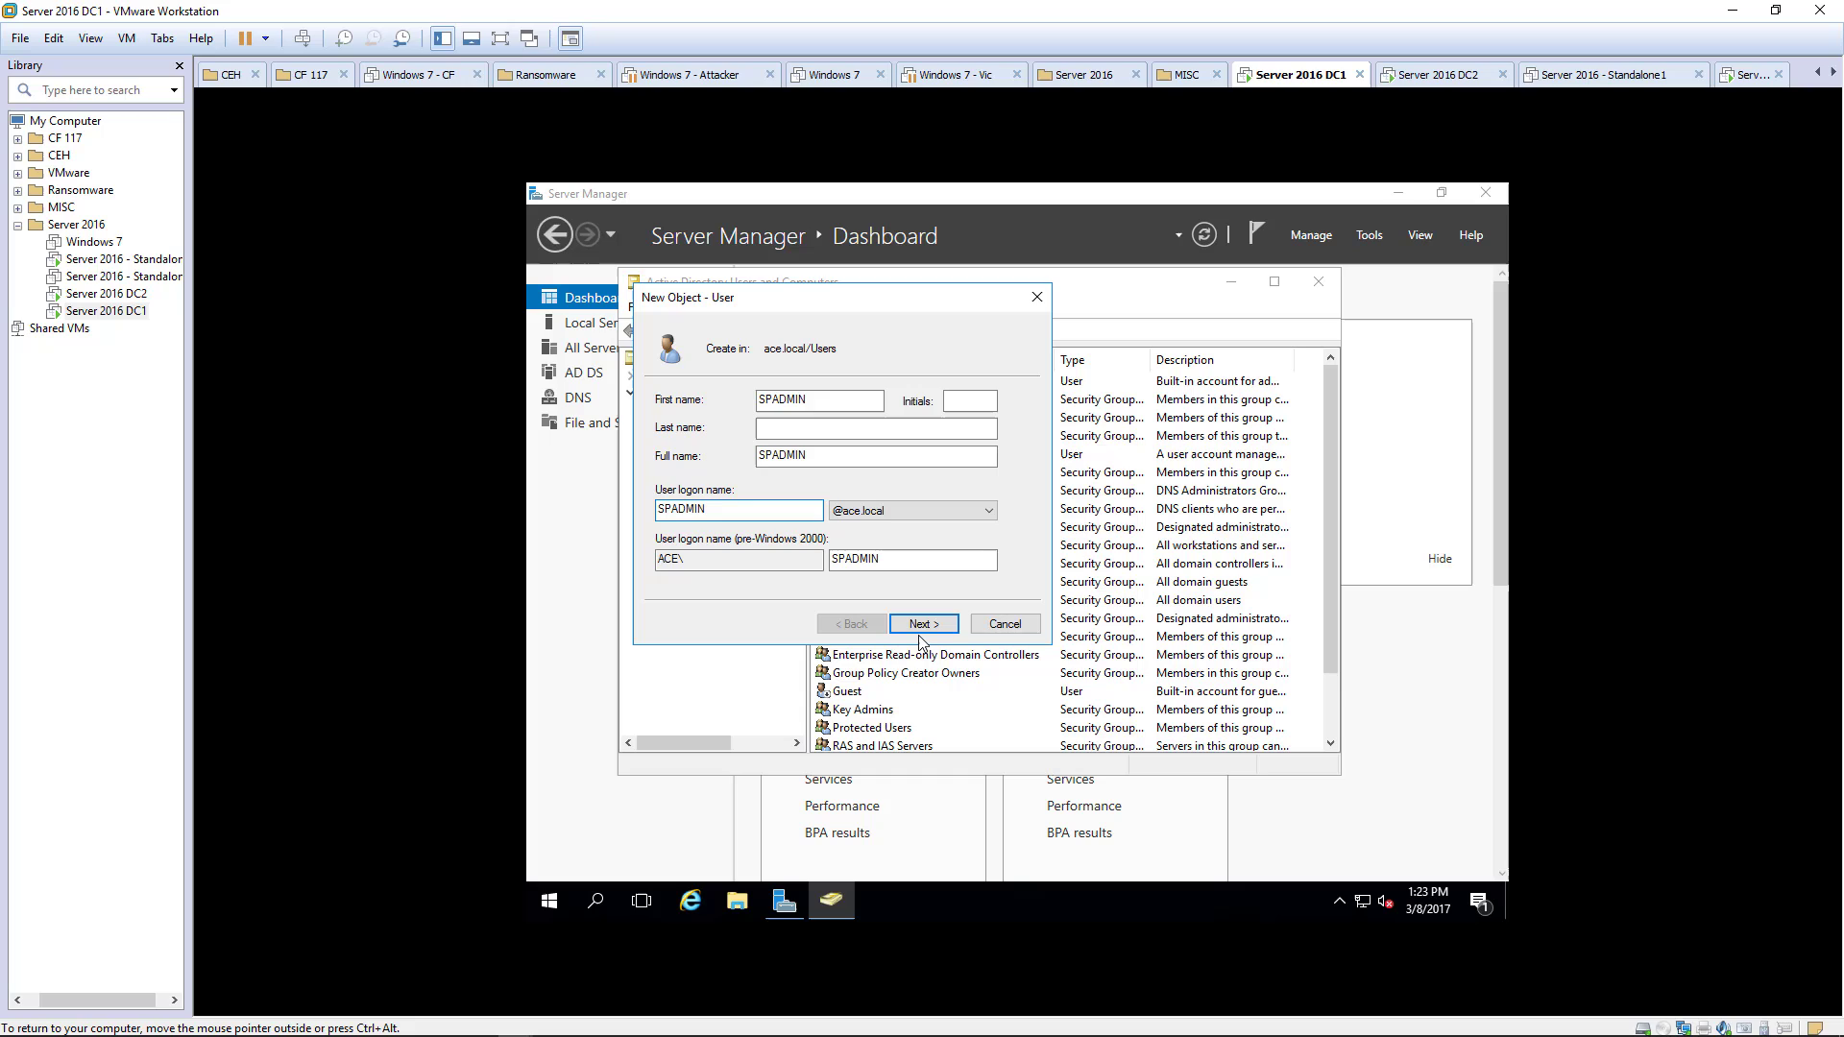
{"action": "left_click", "coordinate": [917, 629]}
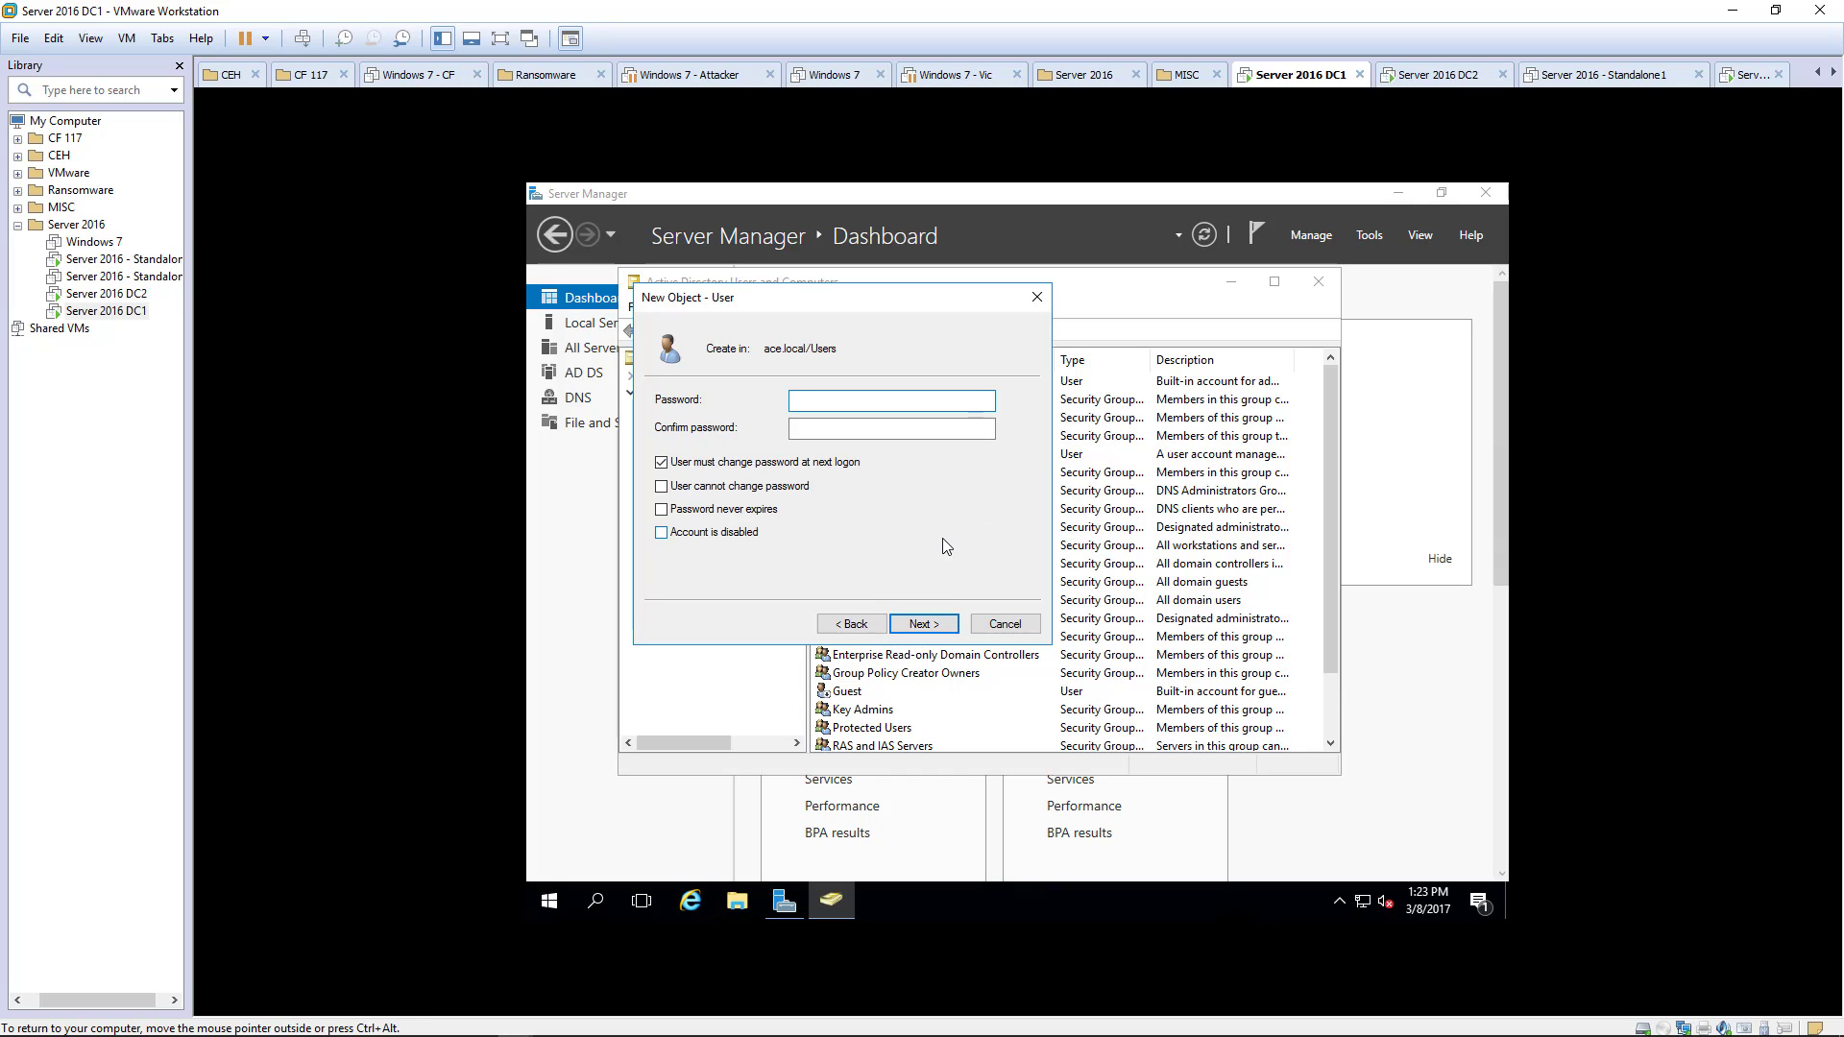
- Give SPADMIN a password that never expires, cannot be changed, with no change required
{"action": "type", "text": "••••••••"}
{"action": "key", "text": "Tab"}
{"action": "type", "text": "••••••"}
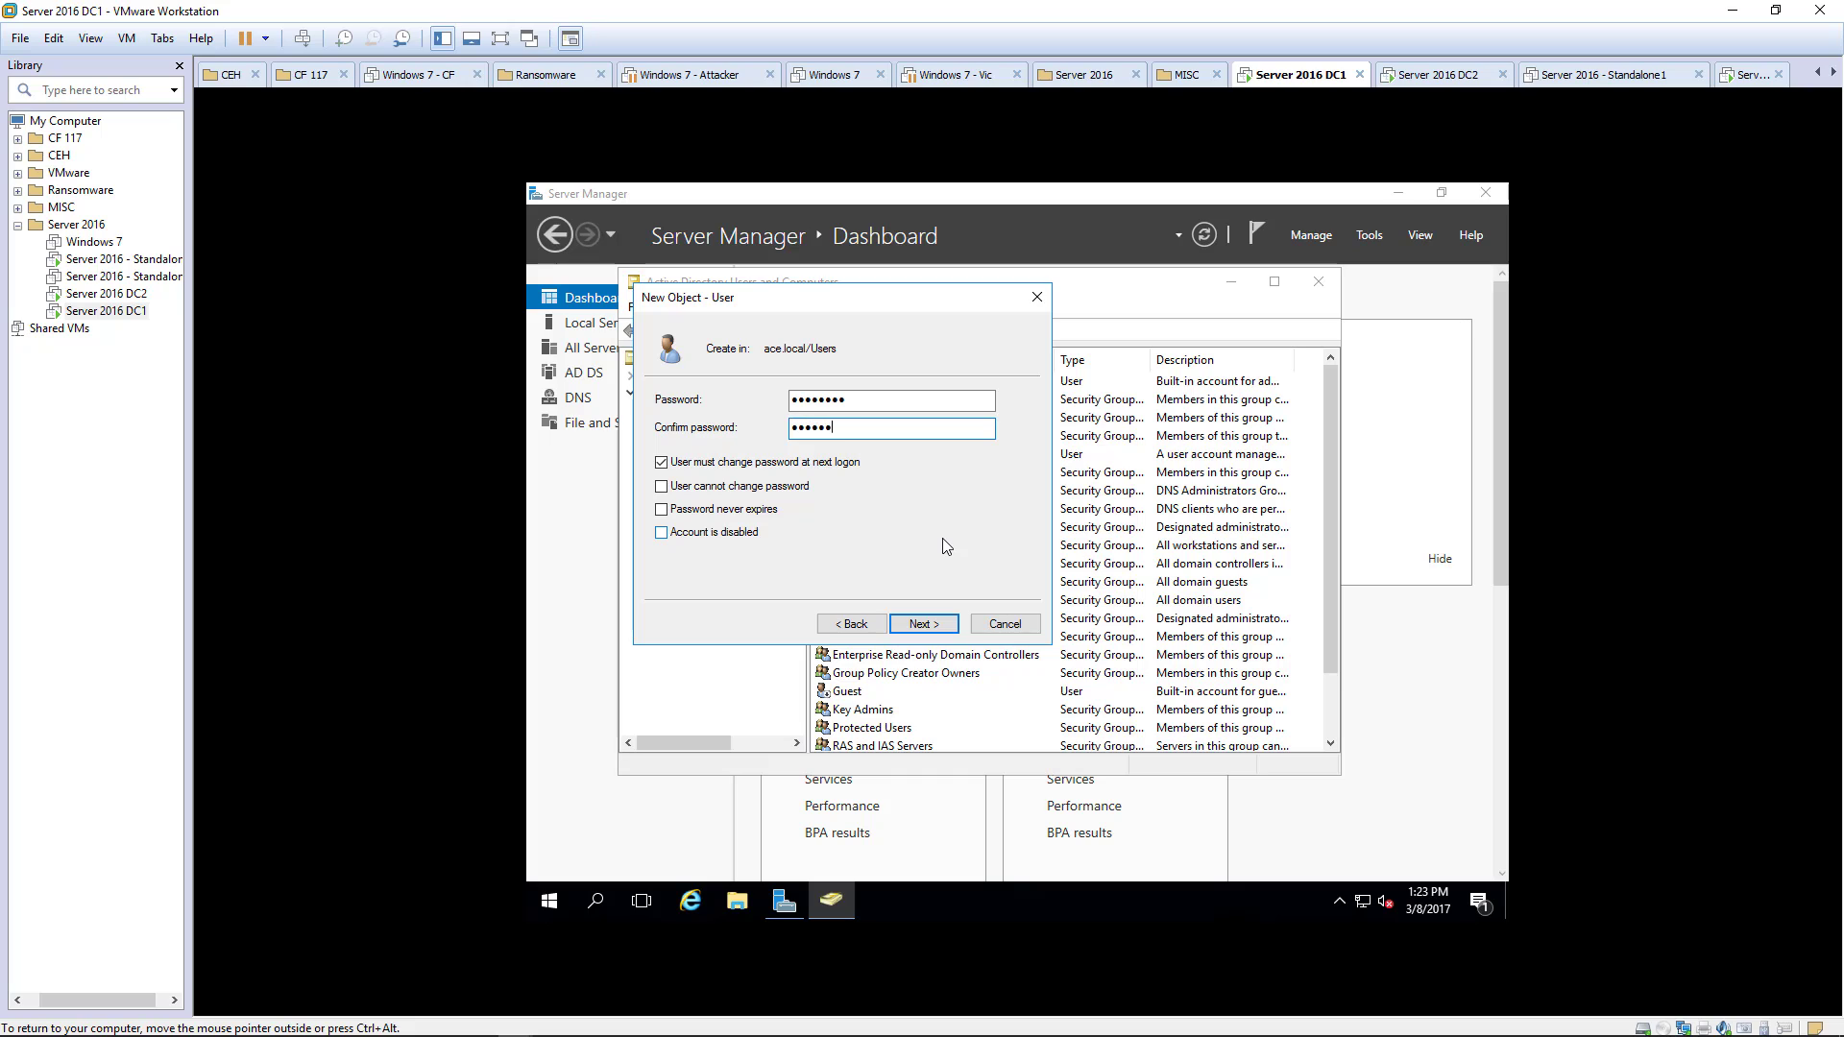
{"action": "type", "text": "••"}
{"action": "left_click", "coordinate": [701, 459]}
{"action": "left_click", "coordinate": [687, 510]}
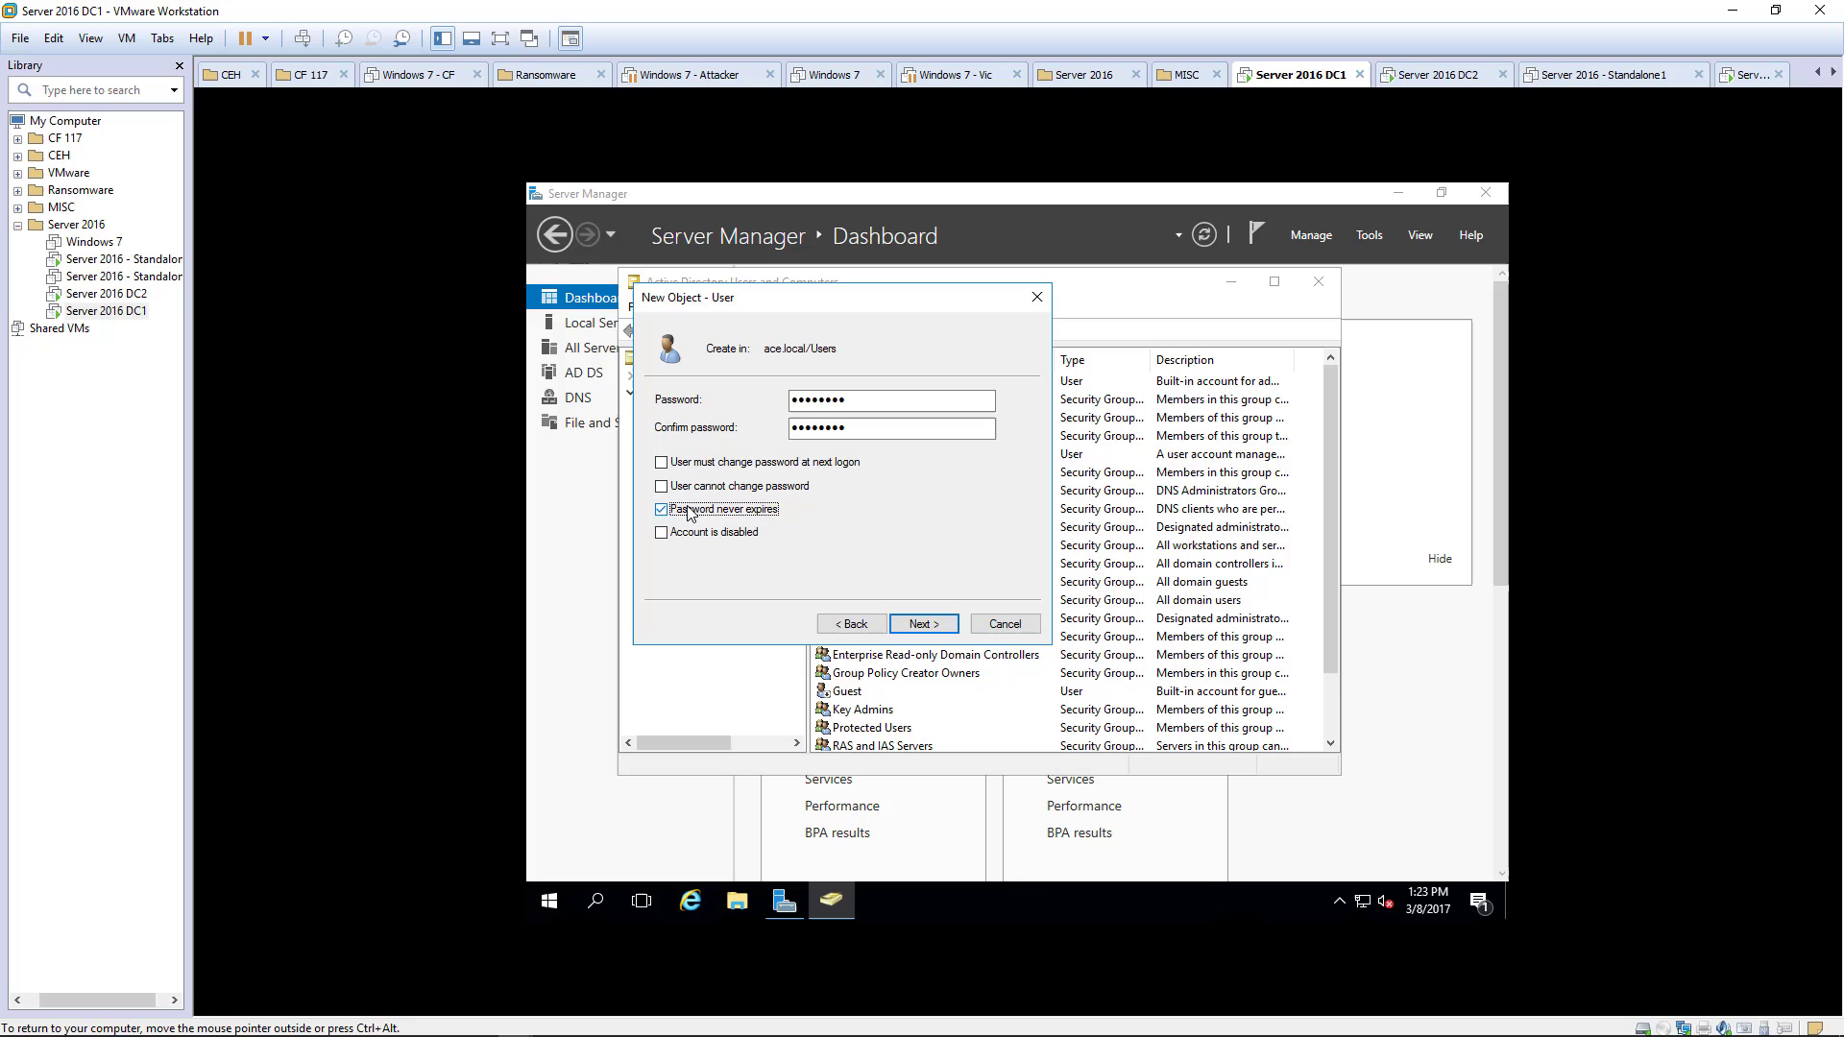
{"action": "left_click", "coordinate": [688, 488]}
{"action": "left_click", "coordinate": [939, 625]}
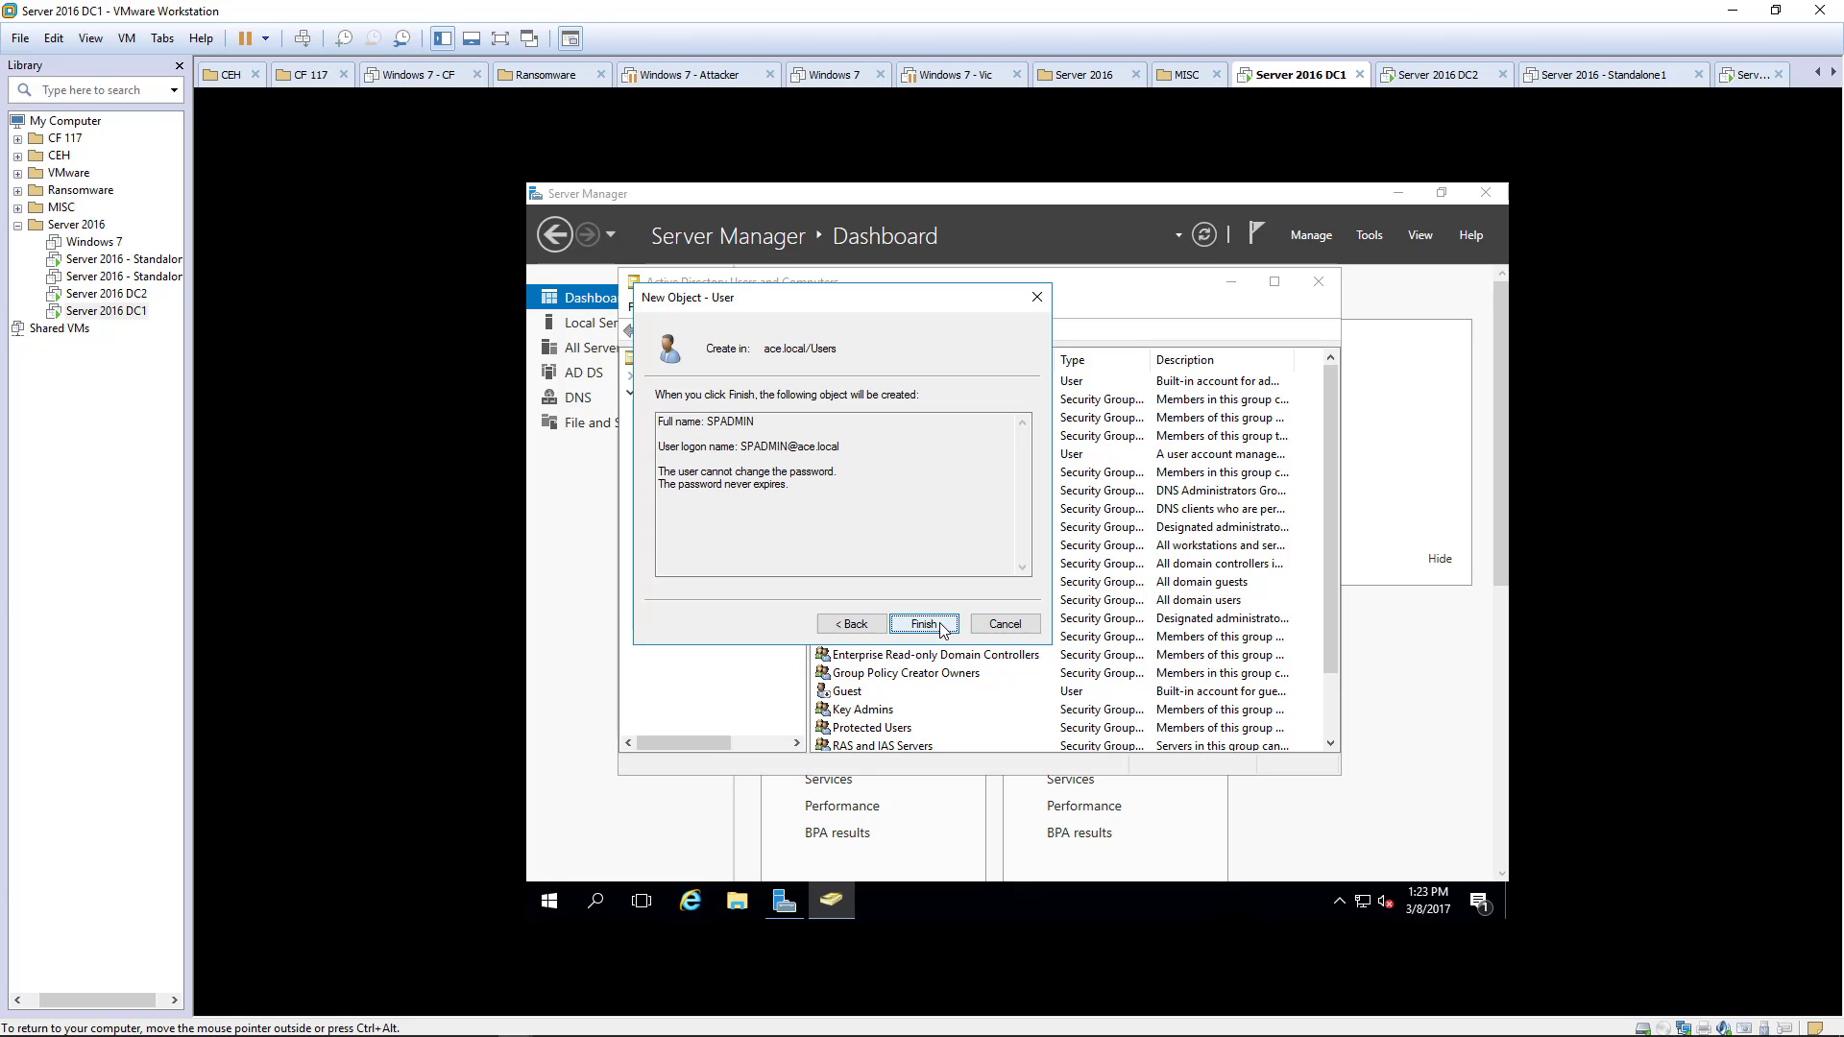
{"action": "left_click", "coordinate": [924, 625]}
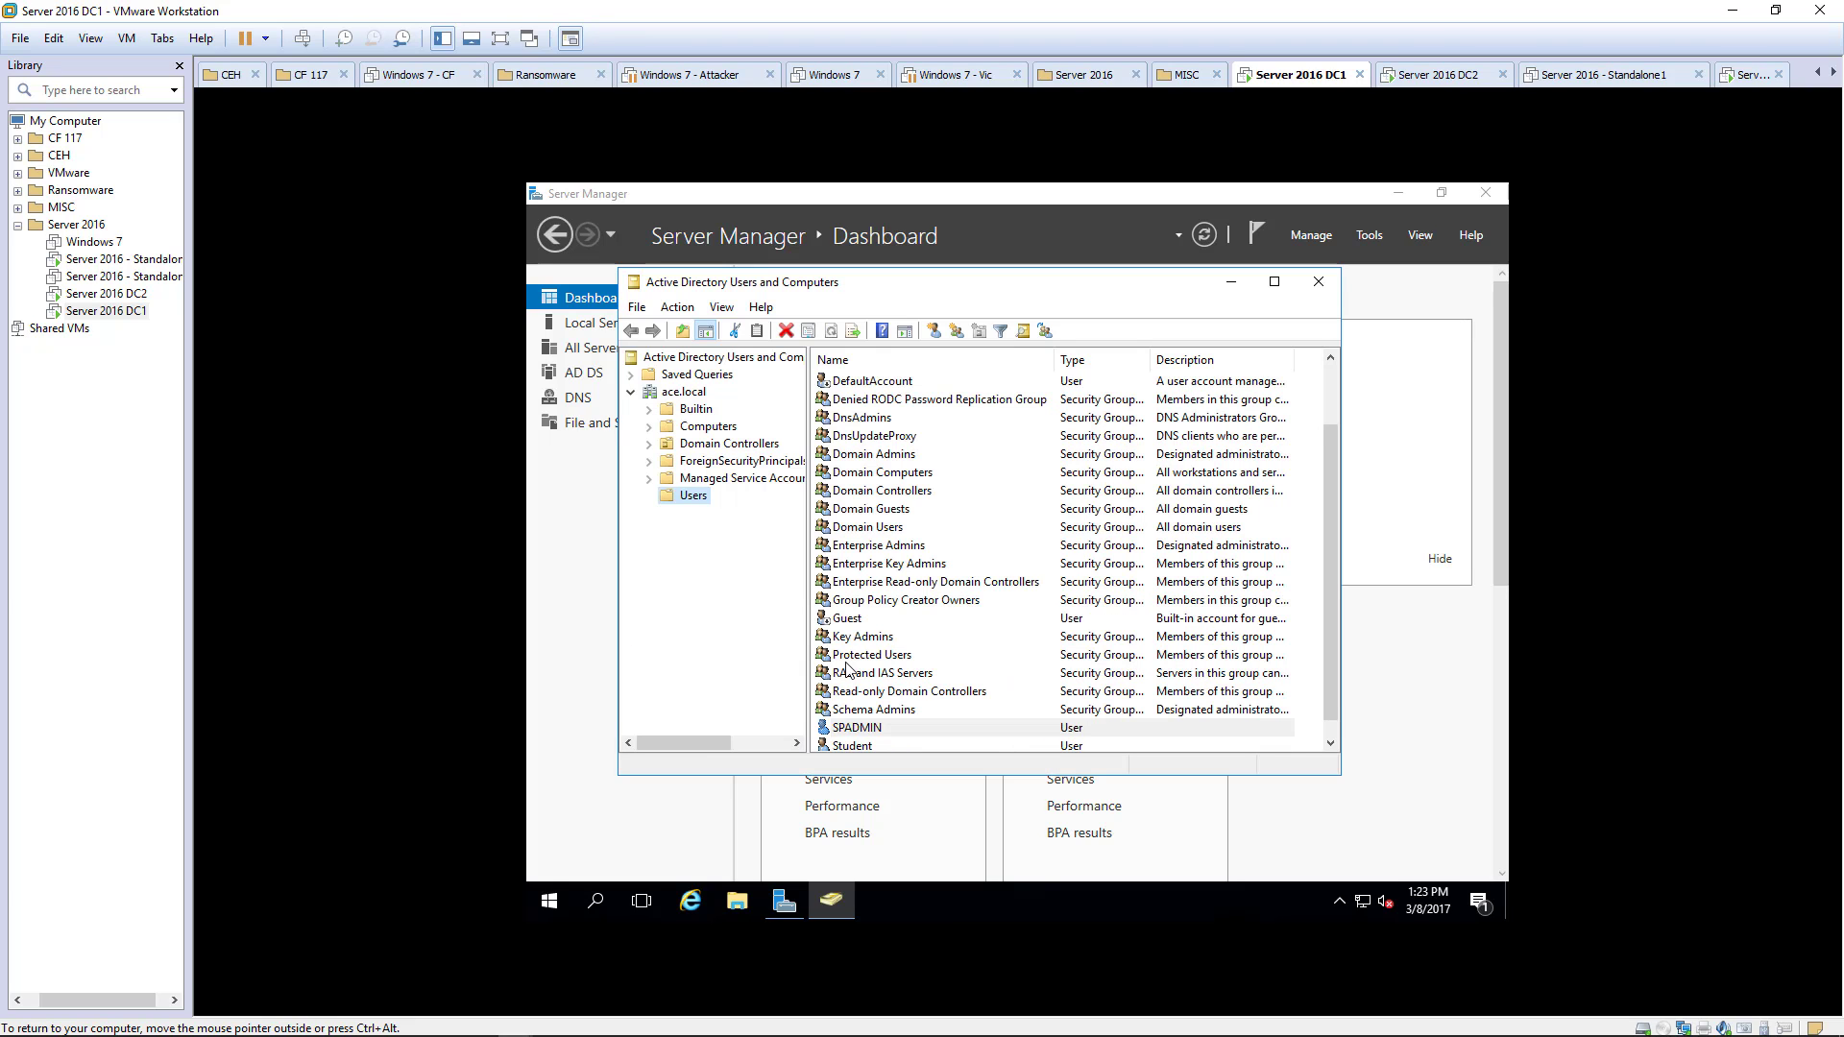
- Add SPADMIN to the Administrators group through its Member Of properties and apply
{"action": "double_click", "coordinate": [841, 730]}
{"action": "left_click", "coordinate": [841, 329]}
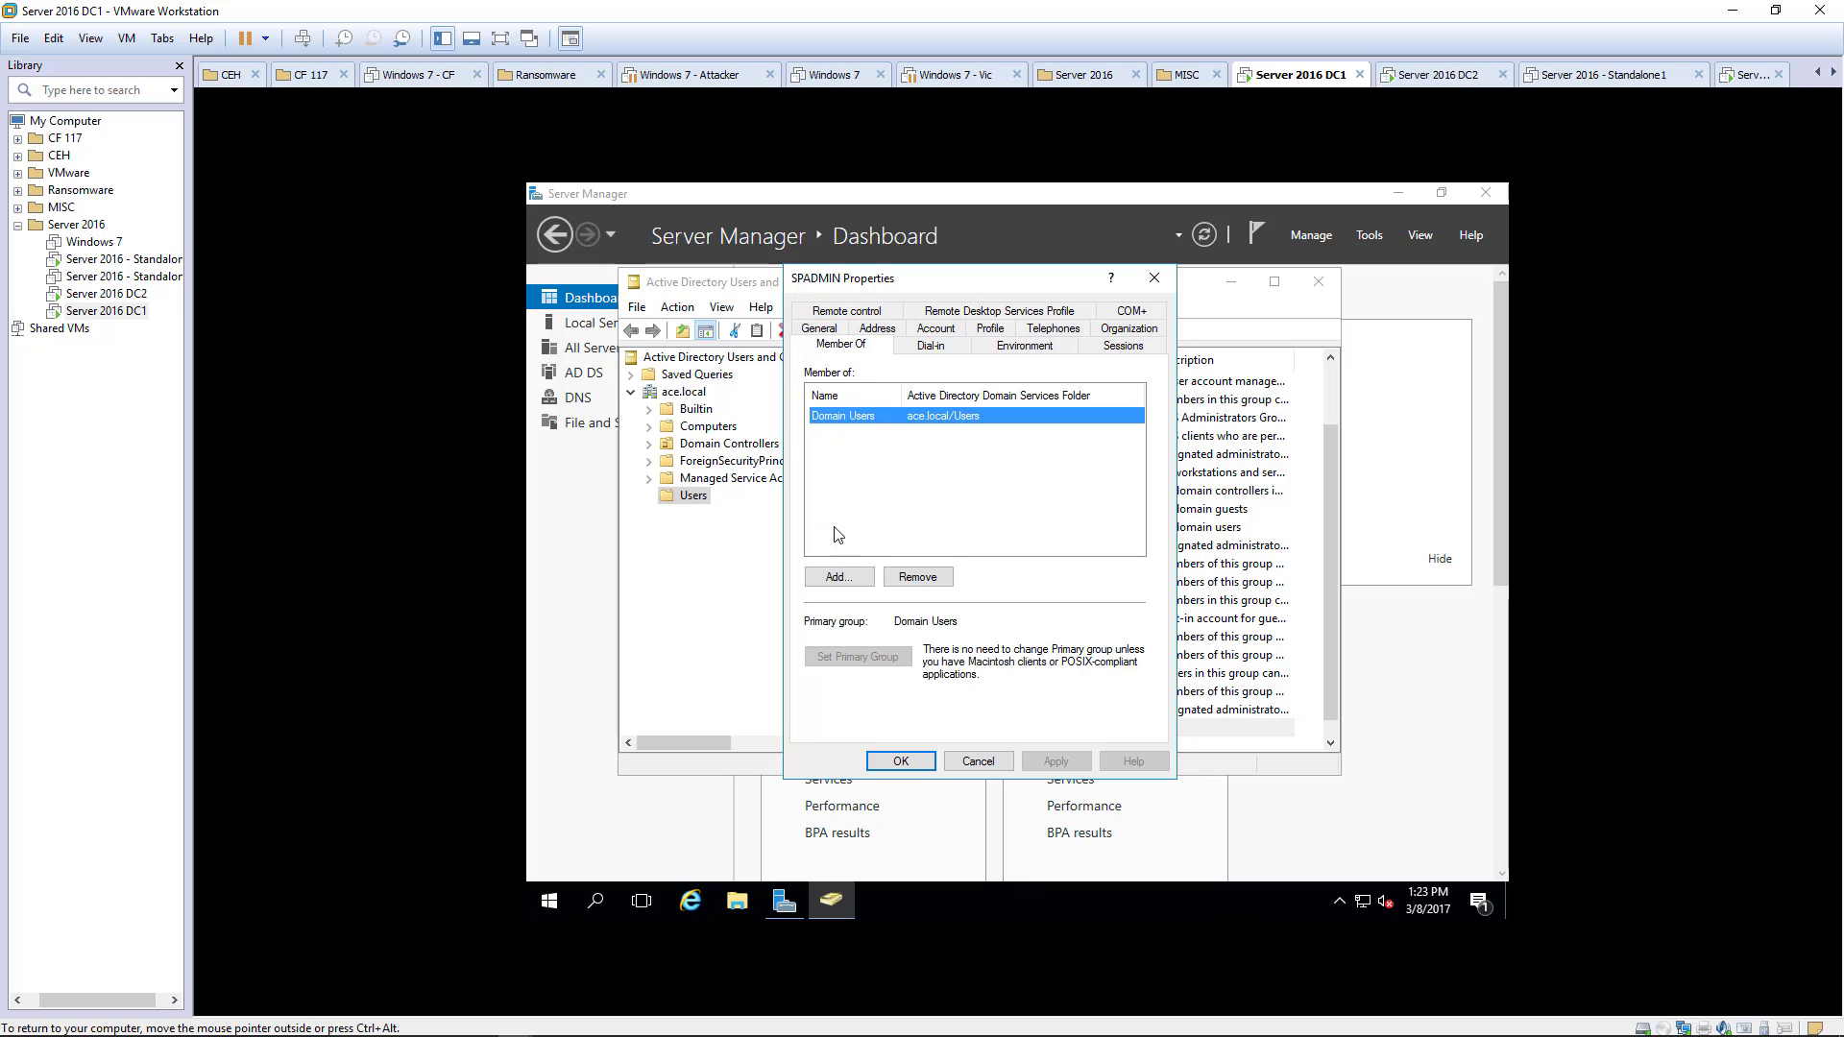
{"action": "left_click", "coordinate": [816, 579]}
{"action": "type", "text": "admin"}
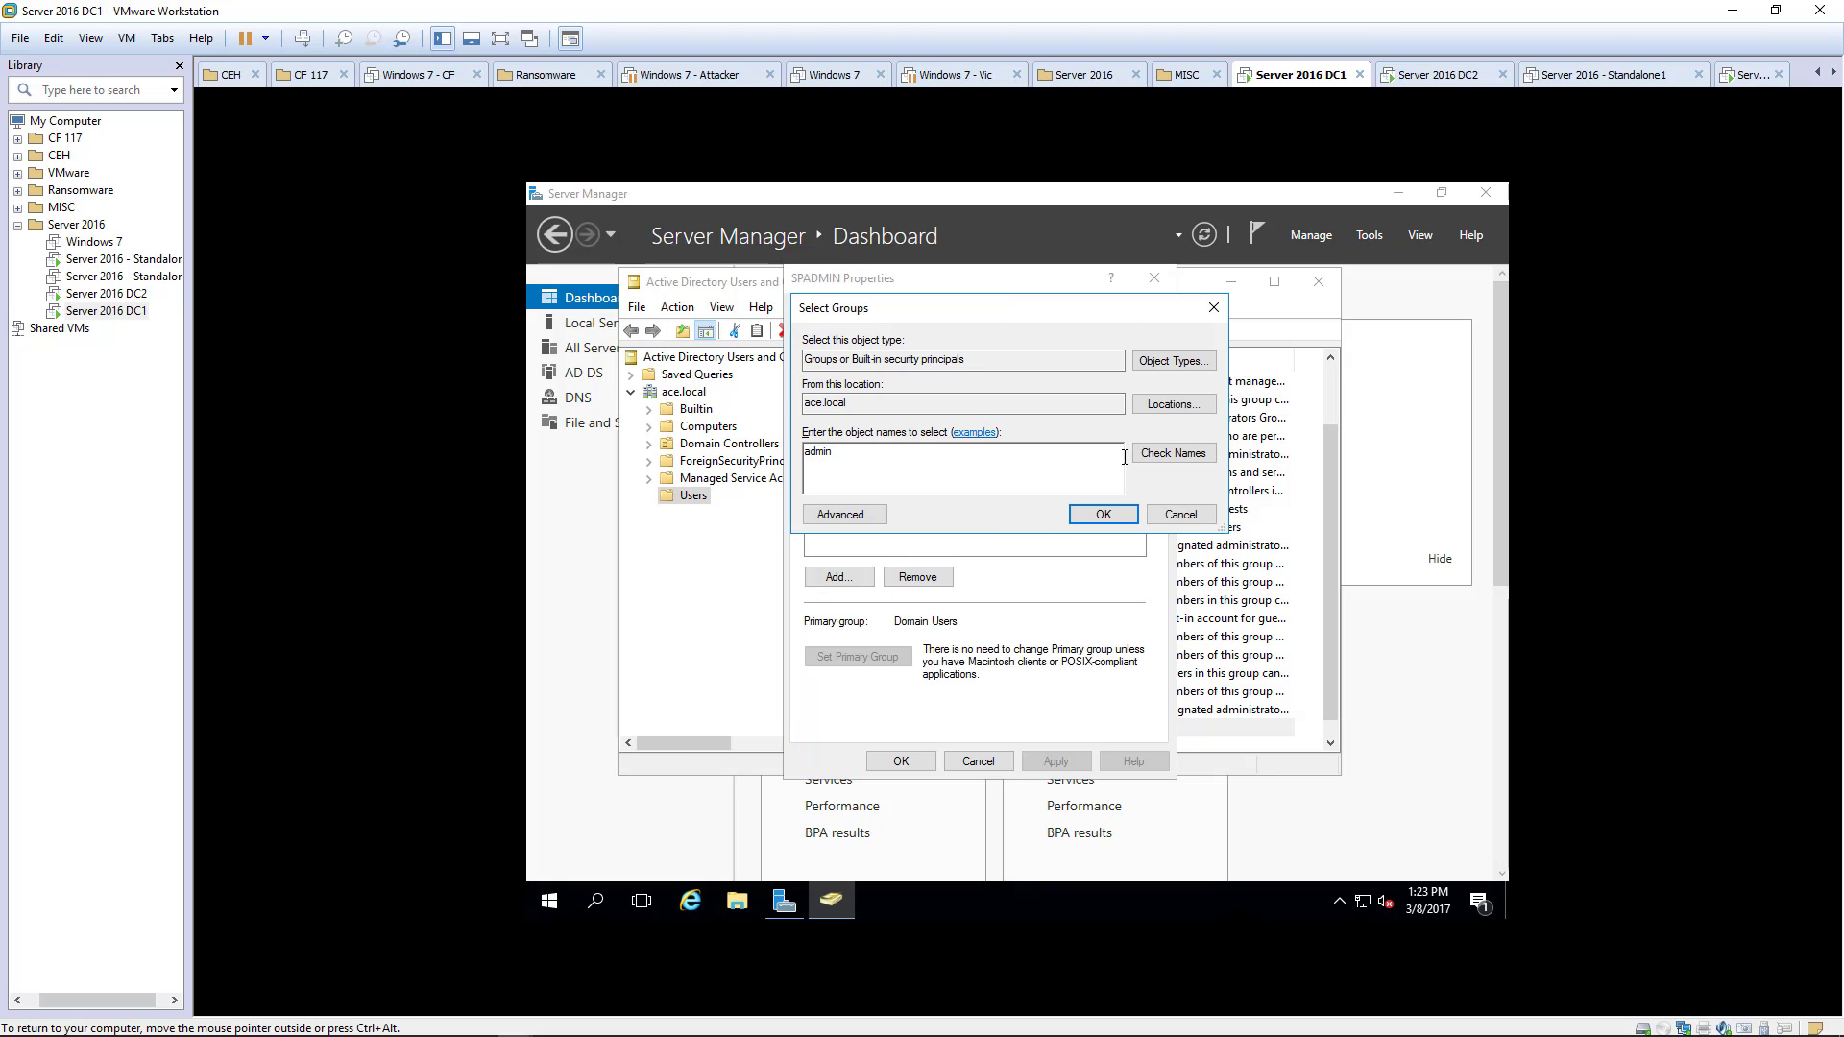
{"action": "left_click", "coordinate": [1172, 454]}
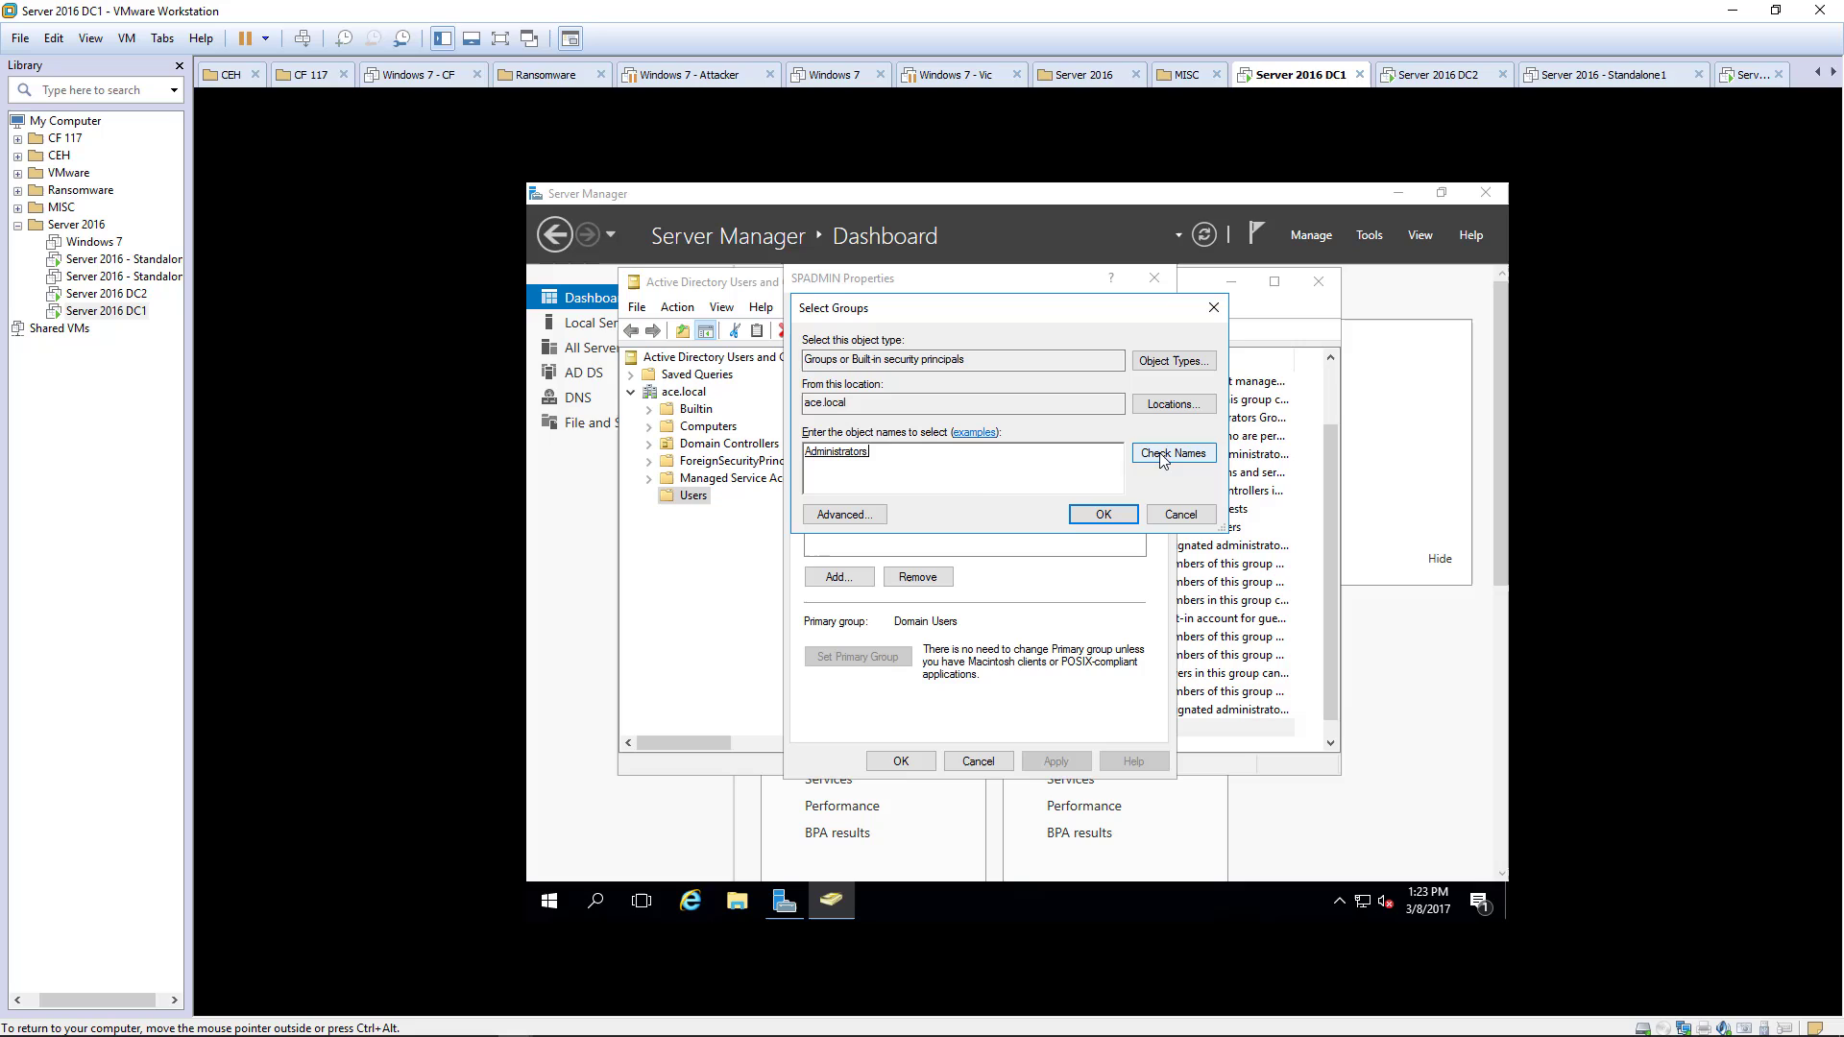
{"action": "left_click", "coordinate": [1098, 513]}
{"action": "left_click", "coordinate": [1064, 761]}
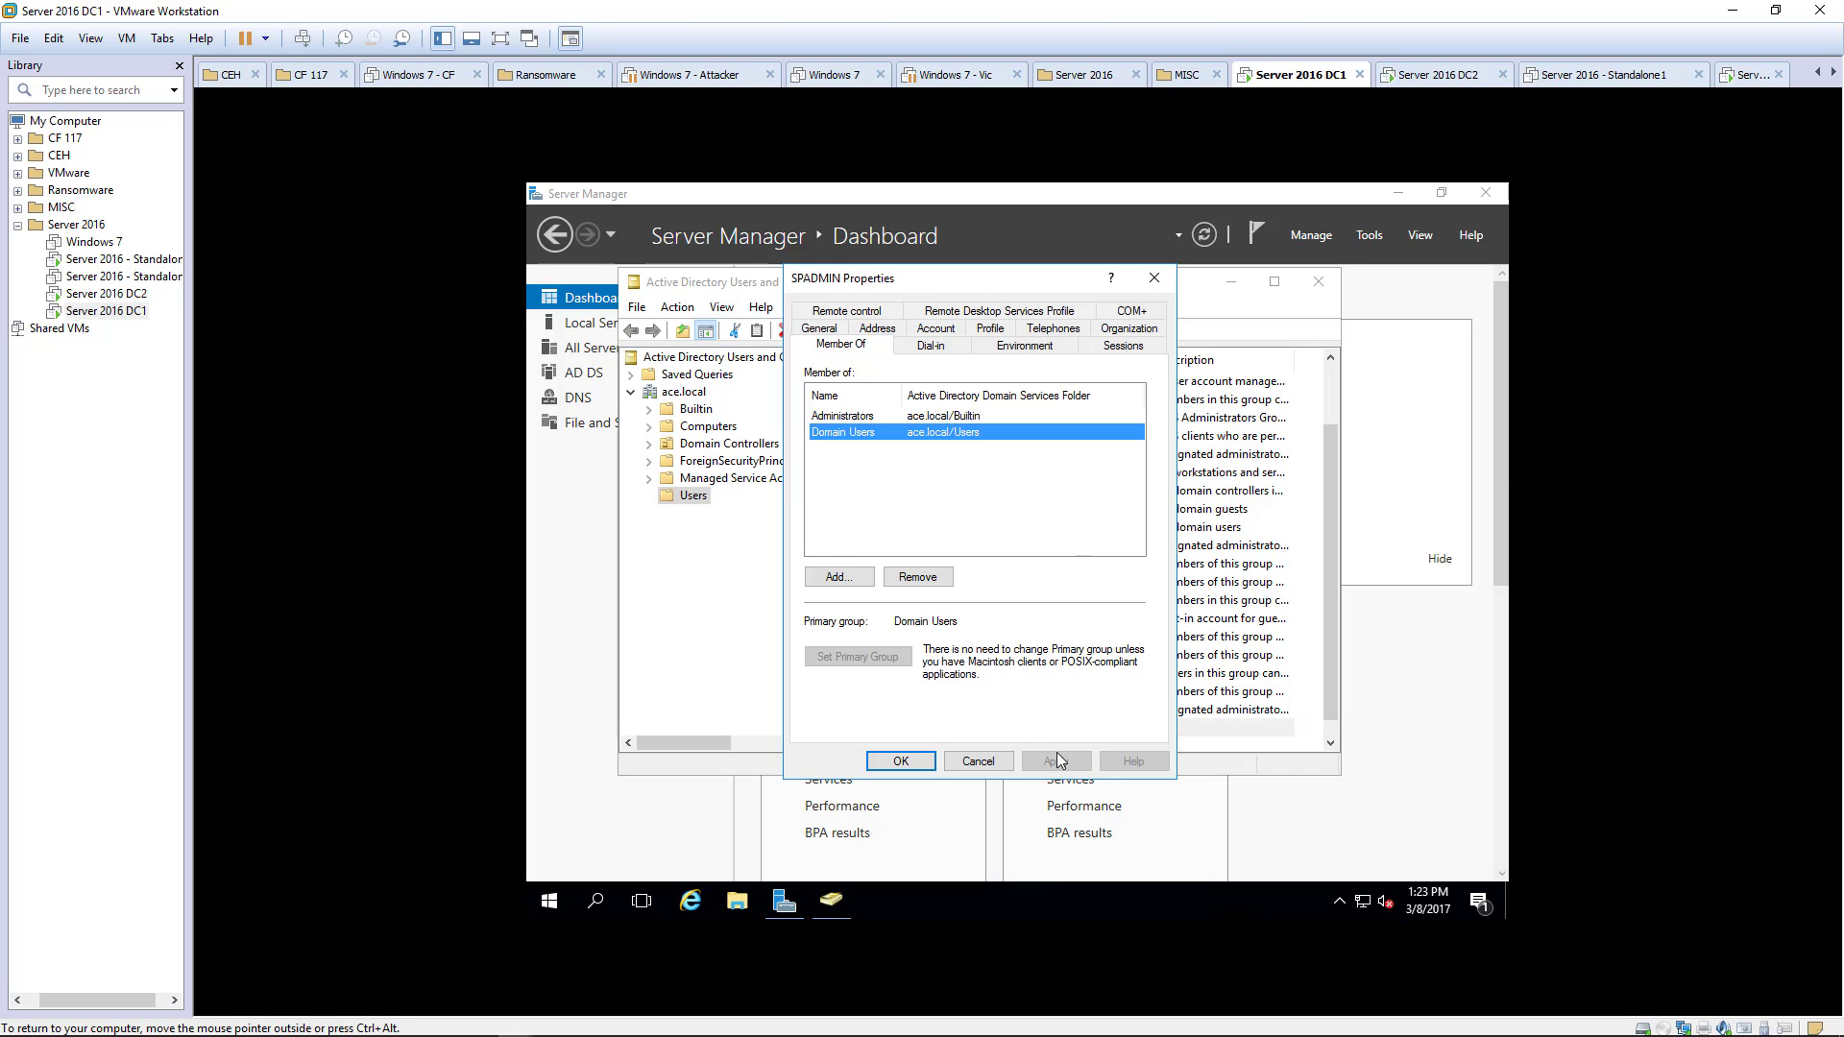
{"action": "left_click", "coordinate": [901, 761]}
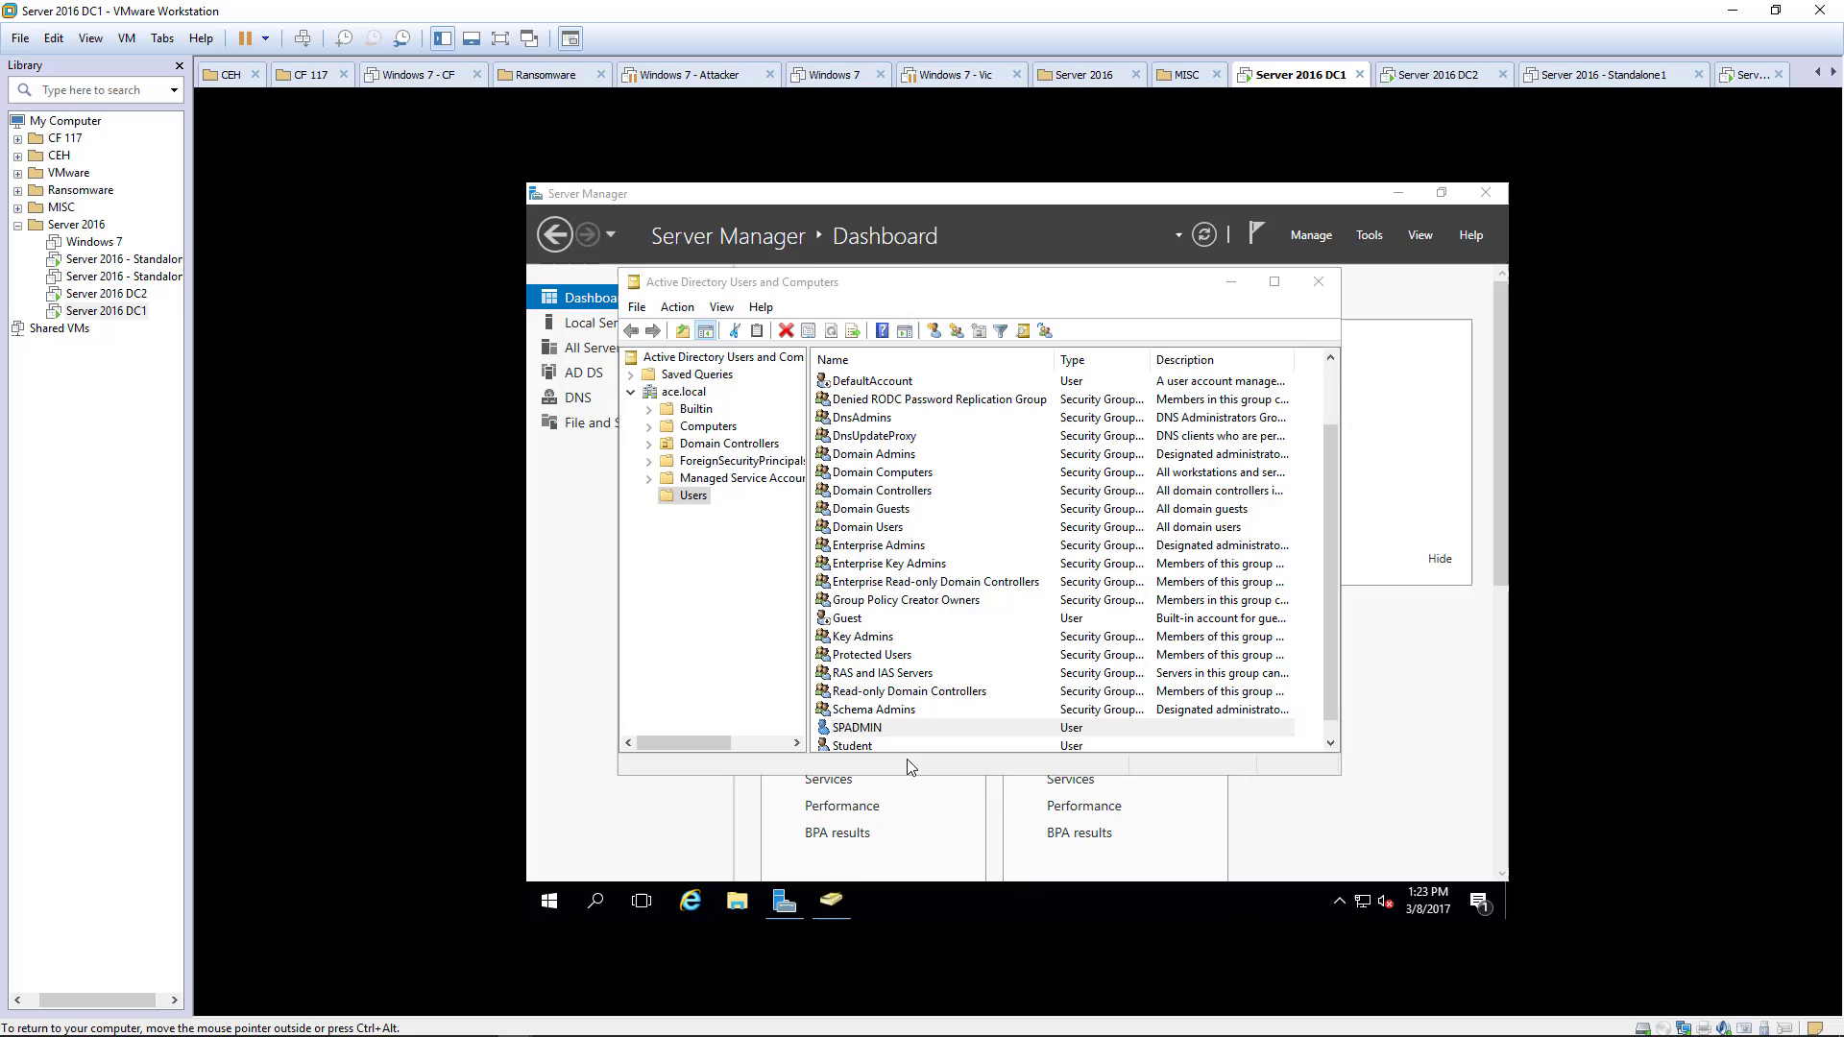
- Close ADUC, switch to Standalone2 and confirm in Local Server it belongs to ace.local
{"action": "left_click", "coordinate": [1318, 281]}
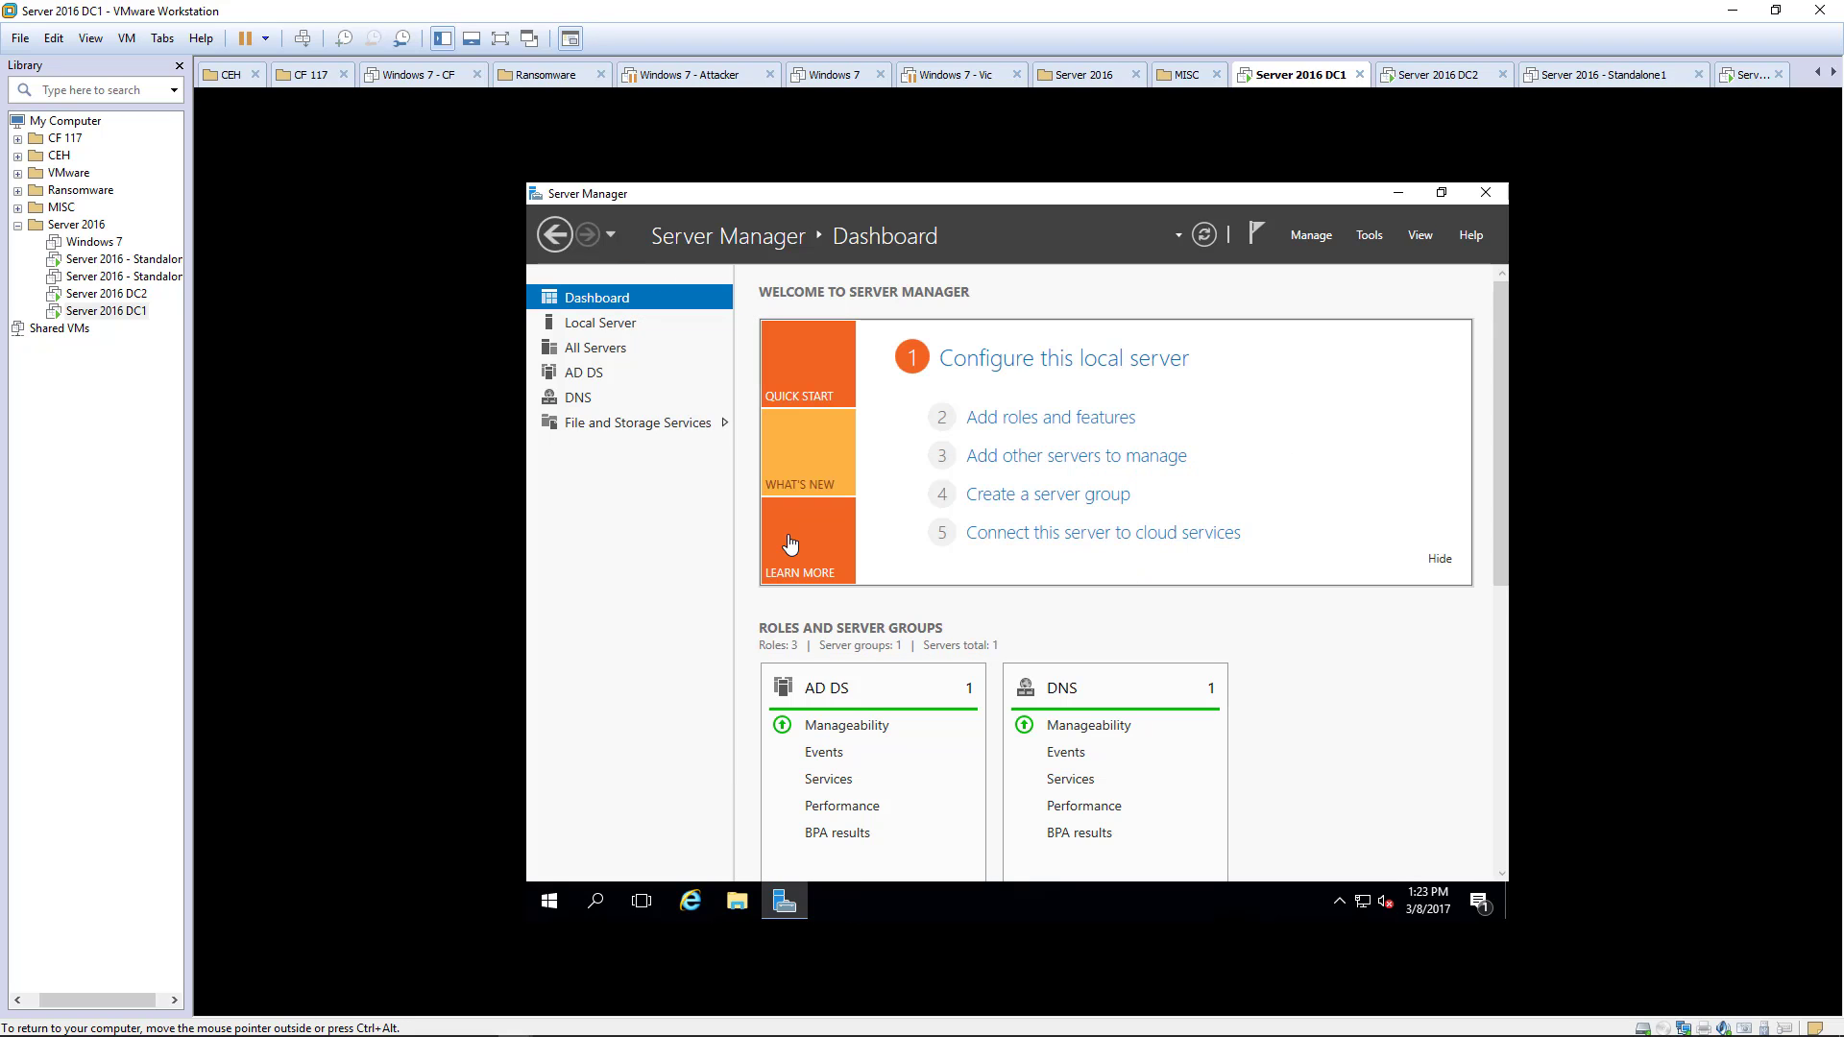
{"action": "left_click", "coordinate": [150, 260]}
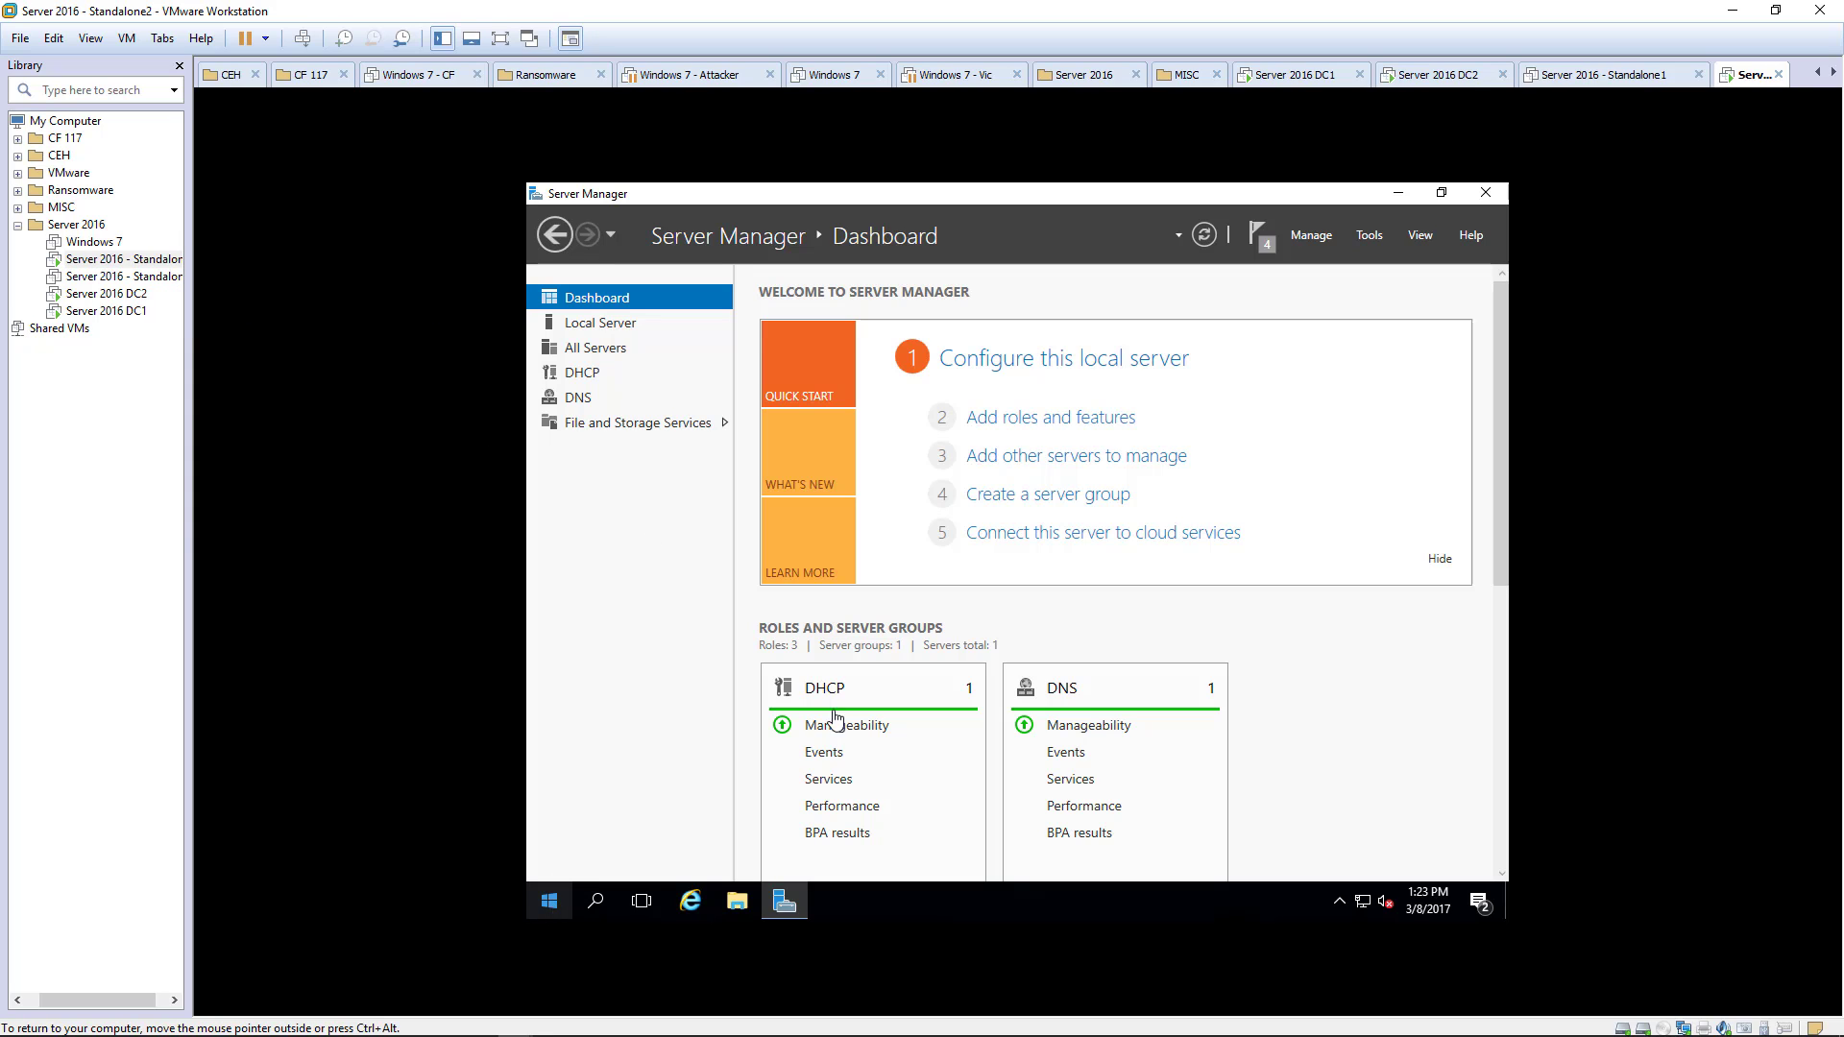
{"action": "left_click", "coordinate": [625, 324]}
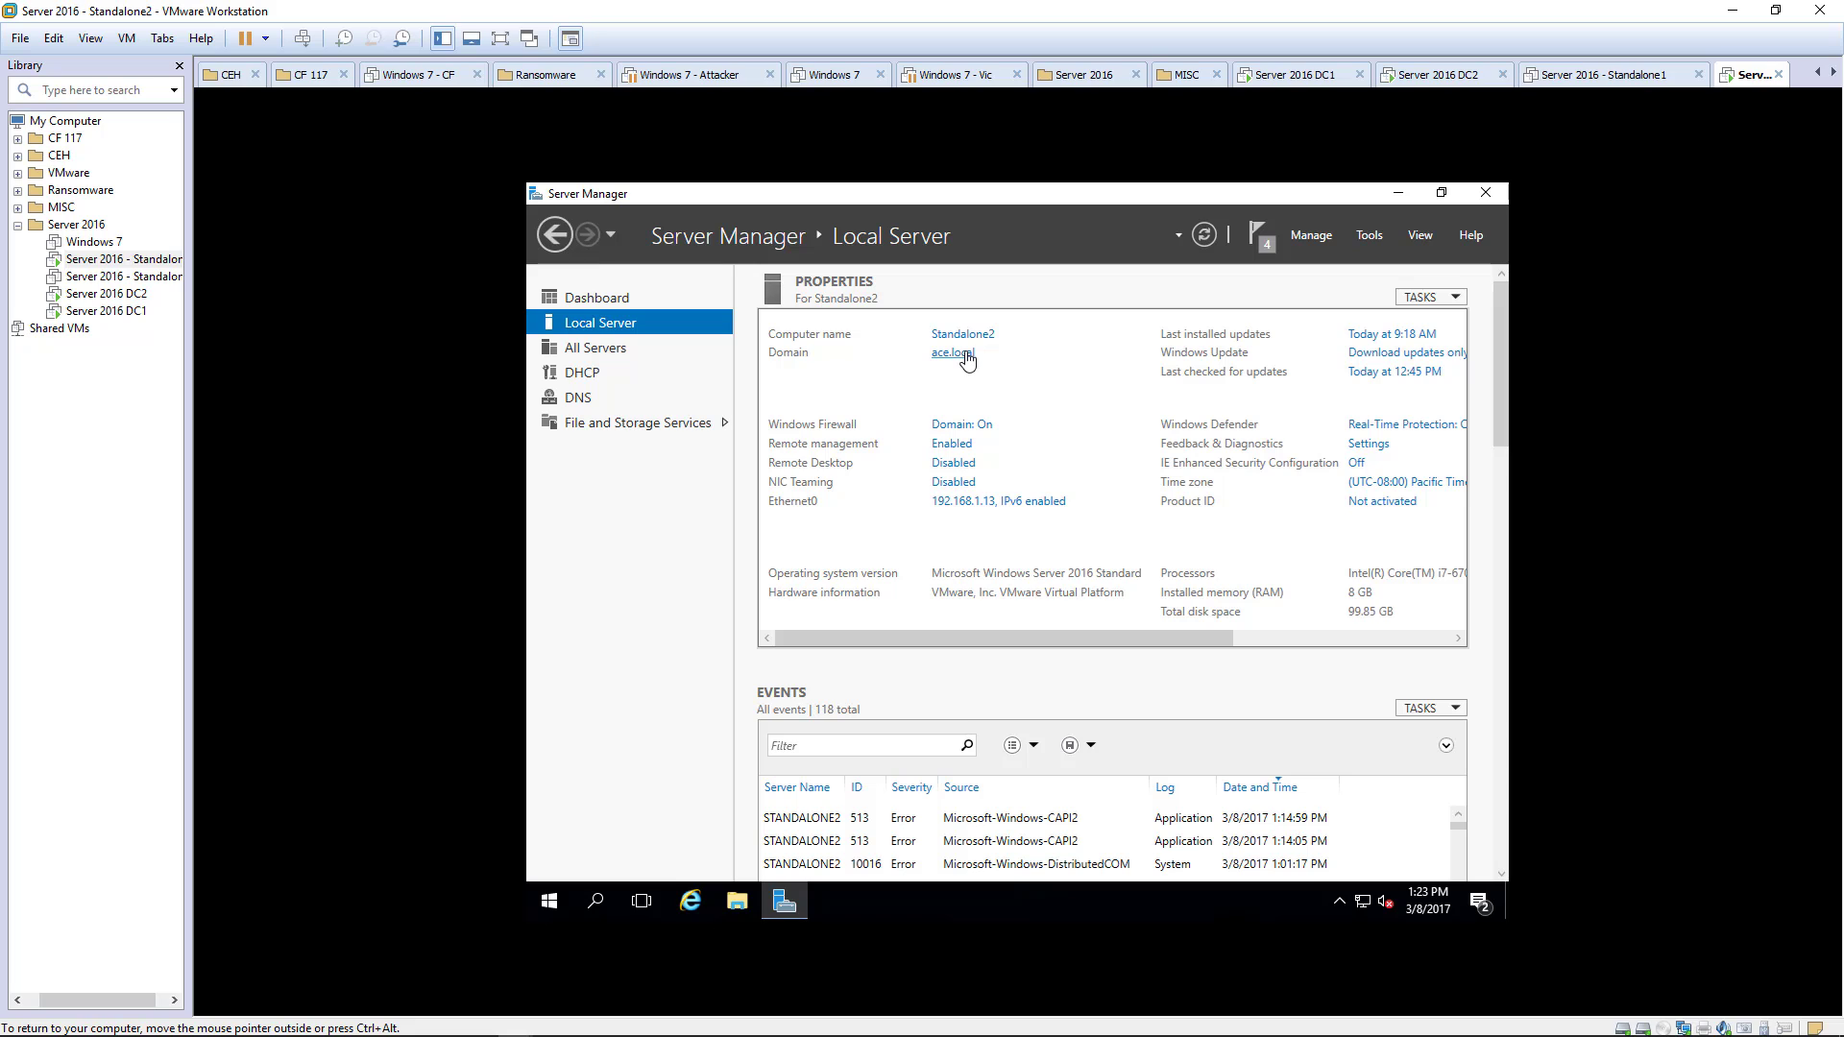
- Sign out of the Standalone2 session from the Start menu
{"action": "left_click", "coordinate": [547, 903]}
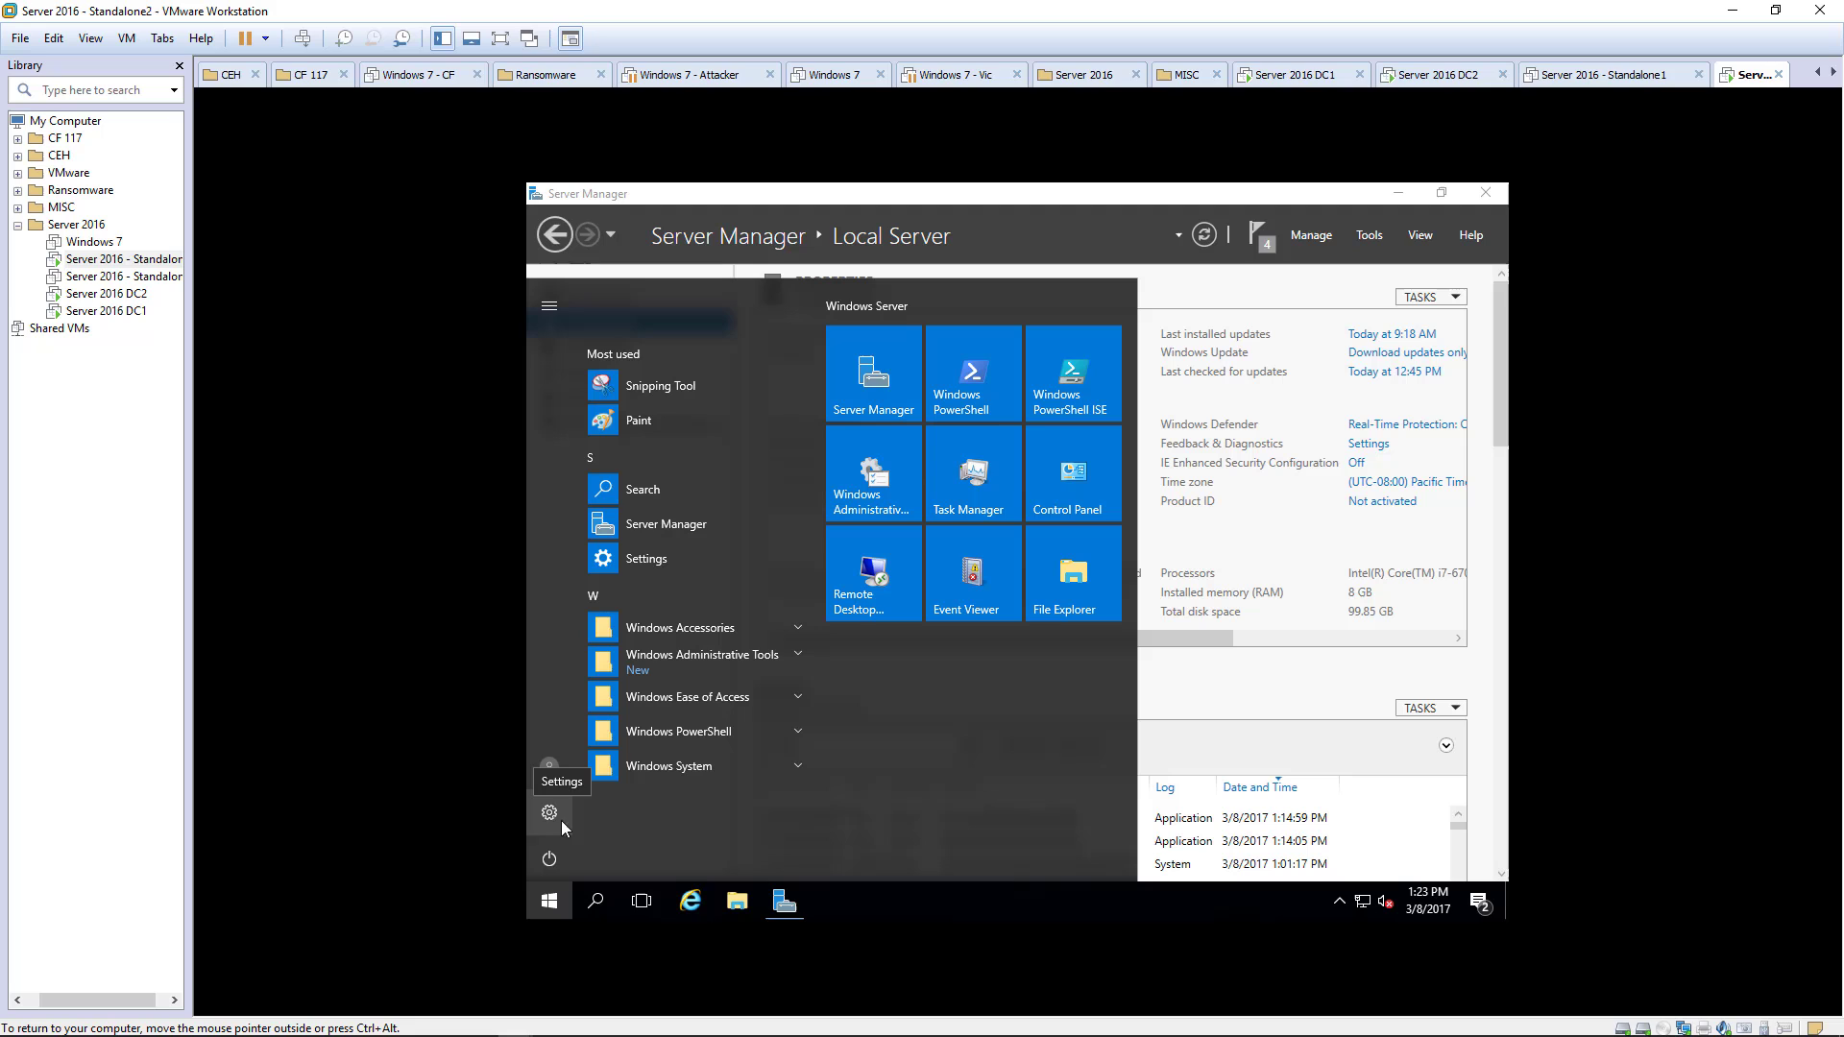
{"action": "left_click", "coordinate": [549, 768]}
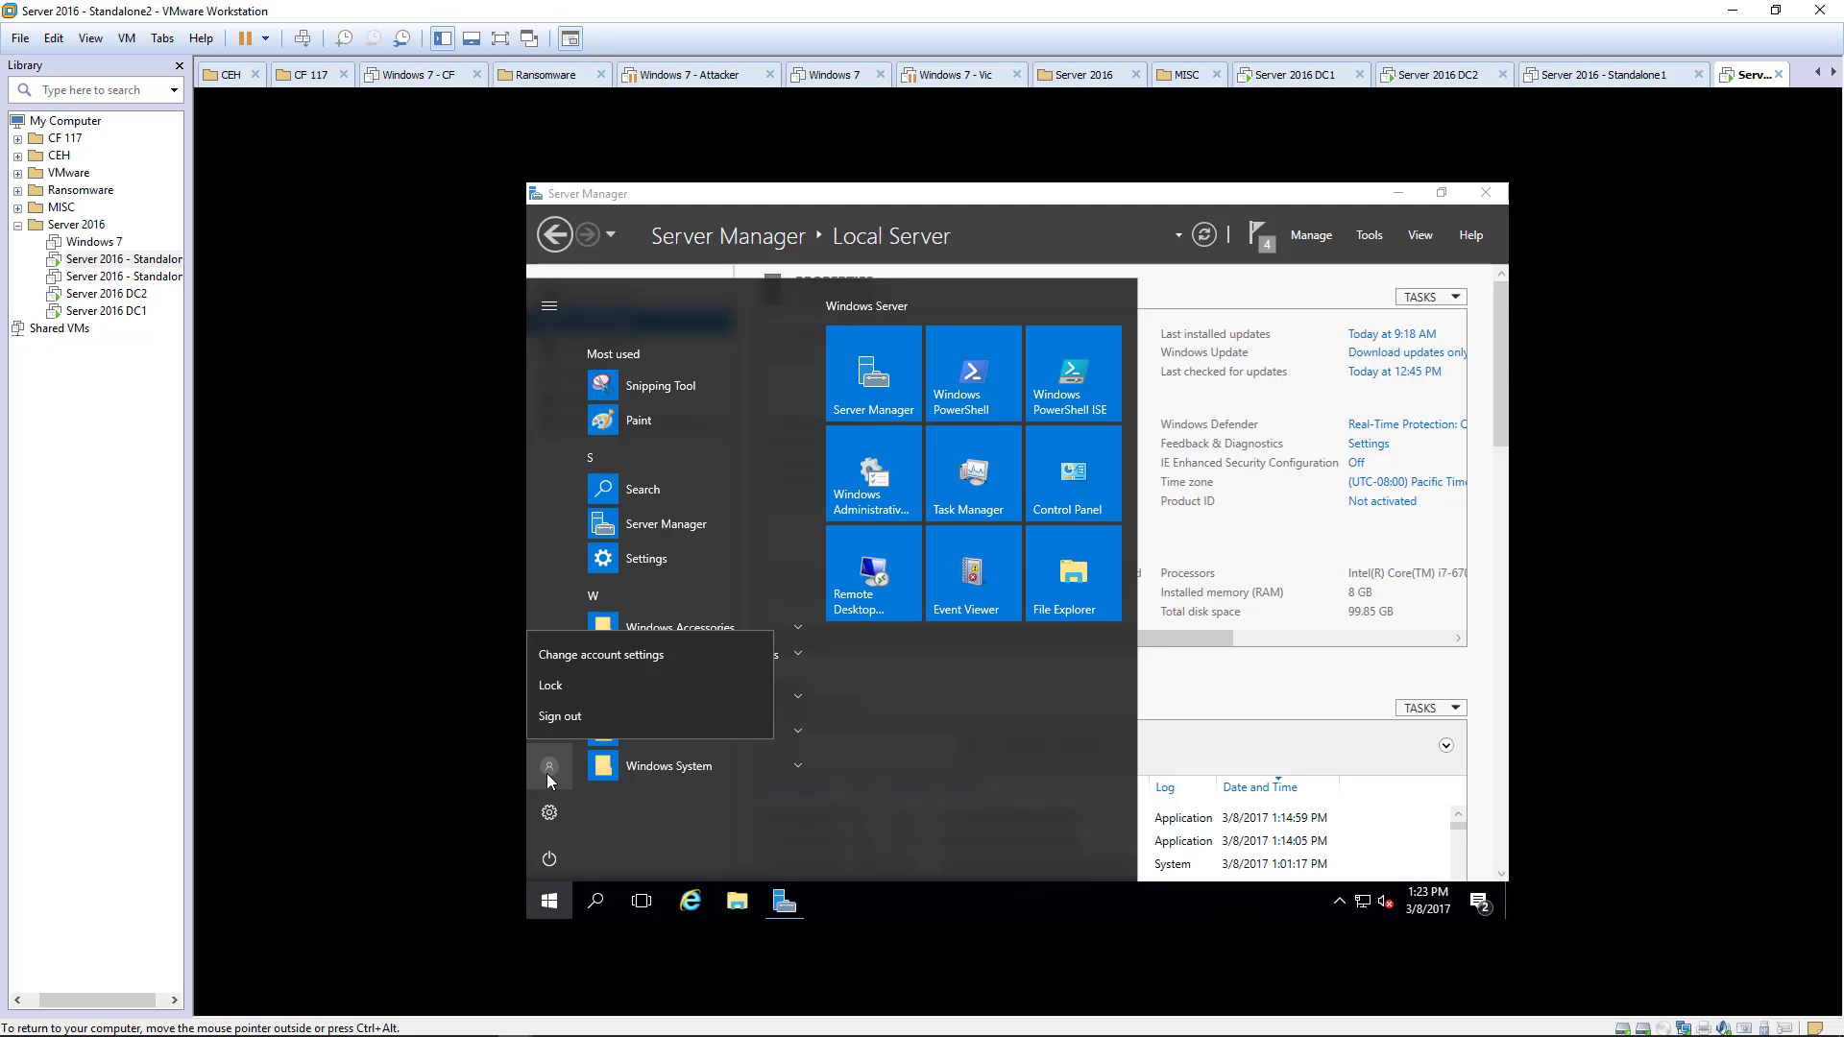
{"action": "left_click", "coordinate": [567, 715]}
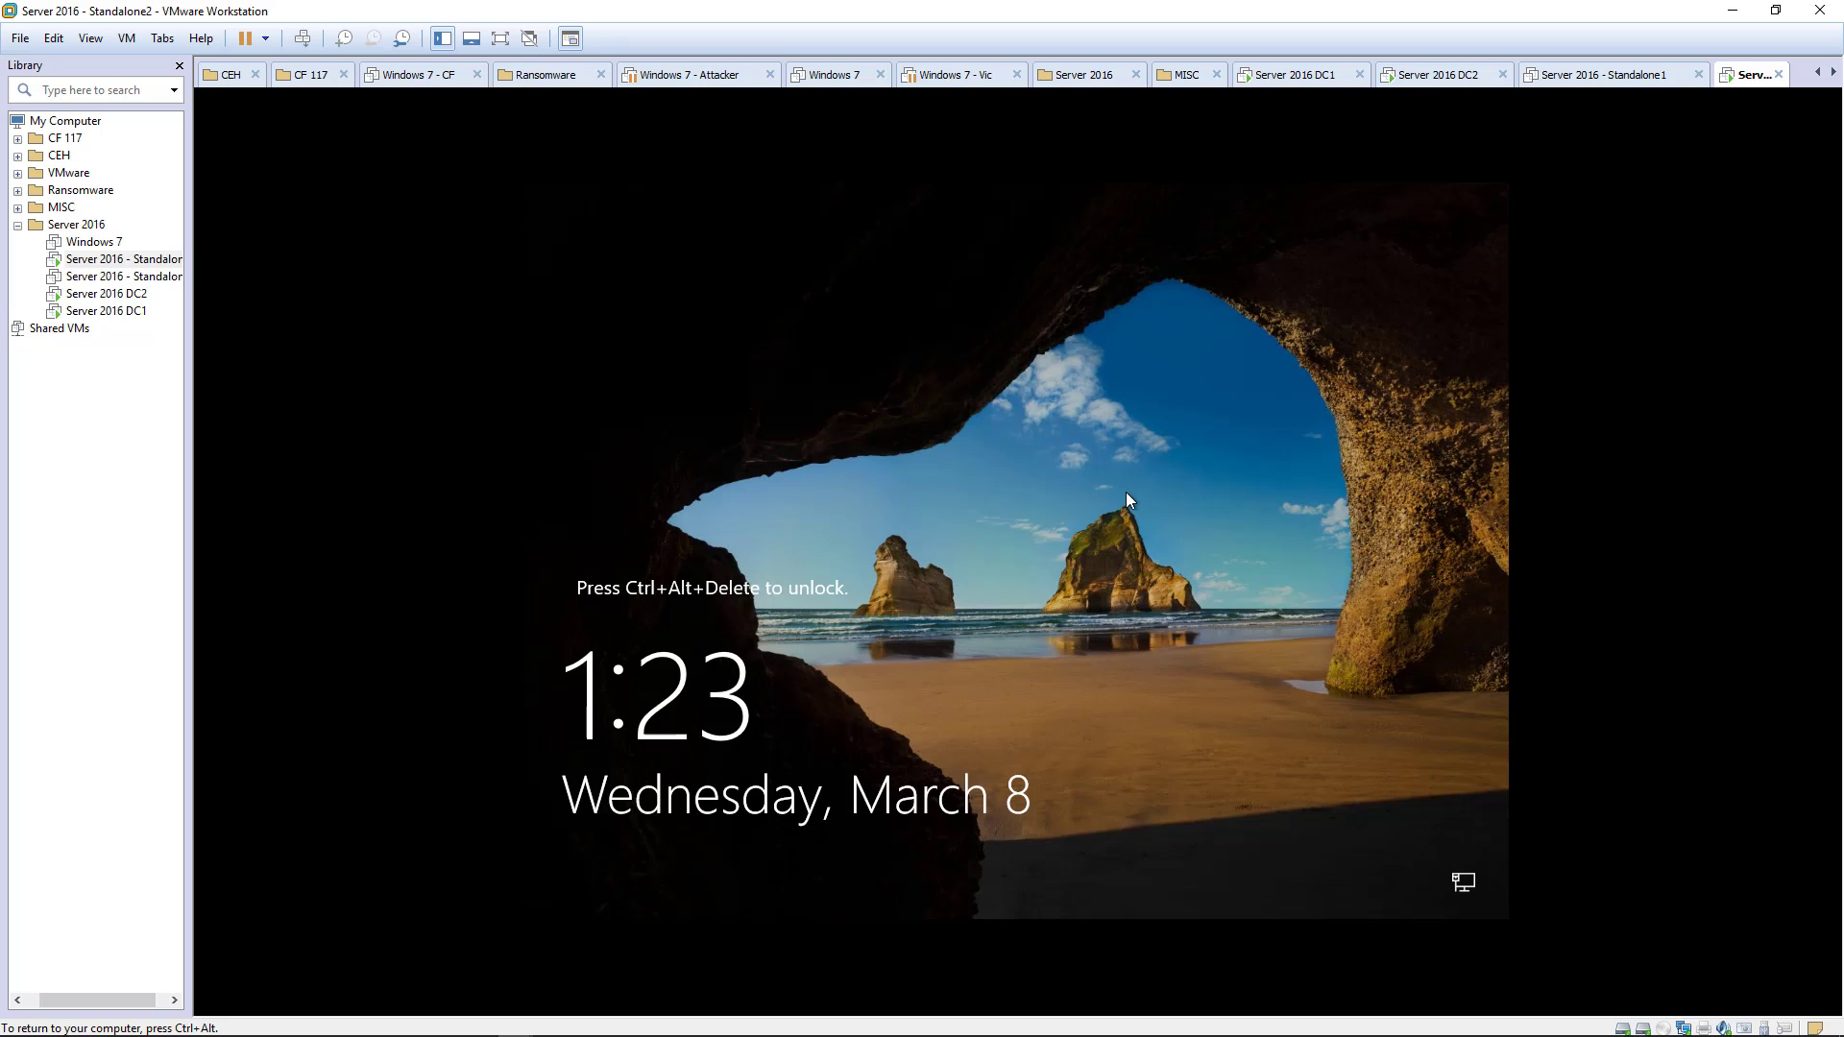
- Sign in to Standalone2 as other user spadmin with its account password
{"action": "key", "text": "ctrl+alt+Insert"}
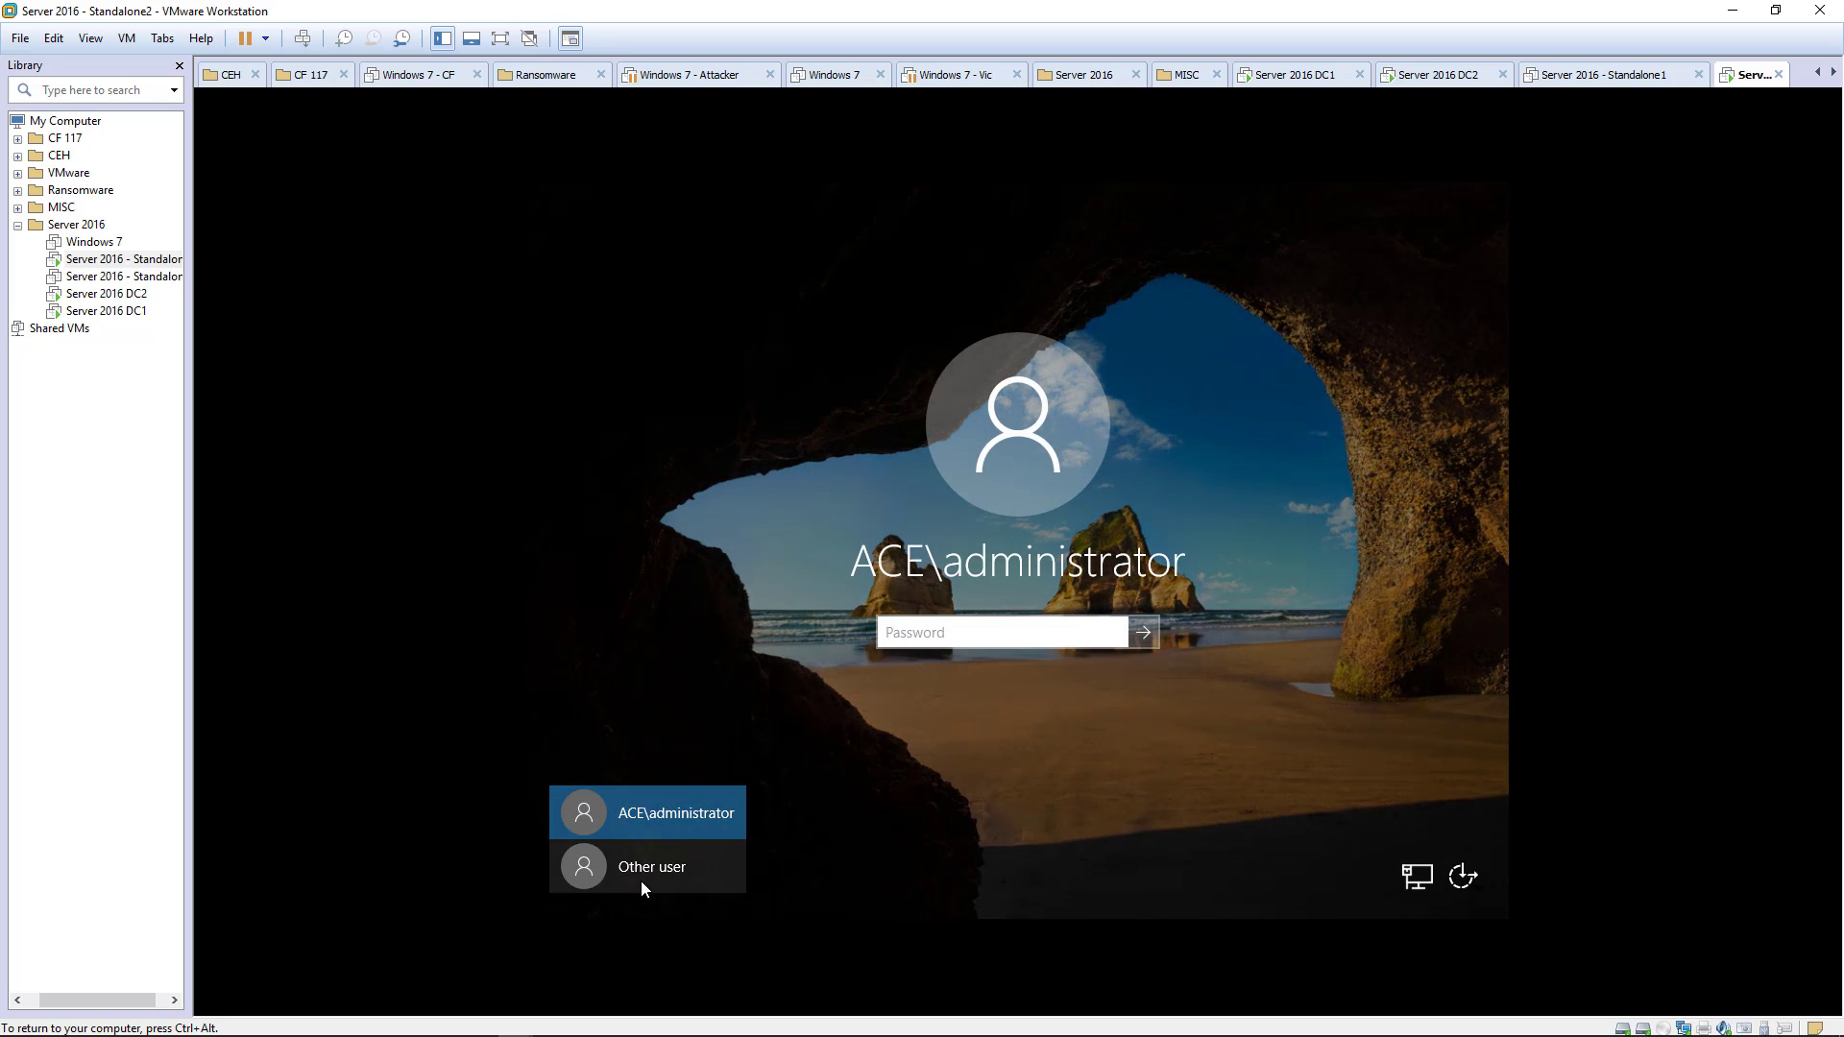
{"action": "left_click", "coordinate": [641, 880]}
{"action": "type", "text": "spadmi"}
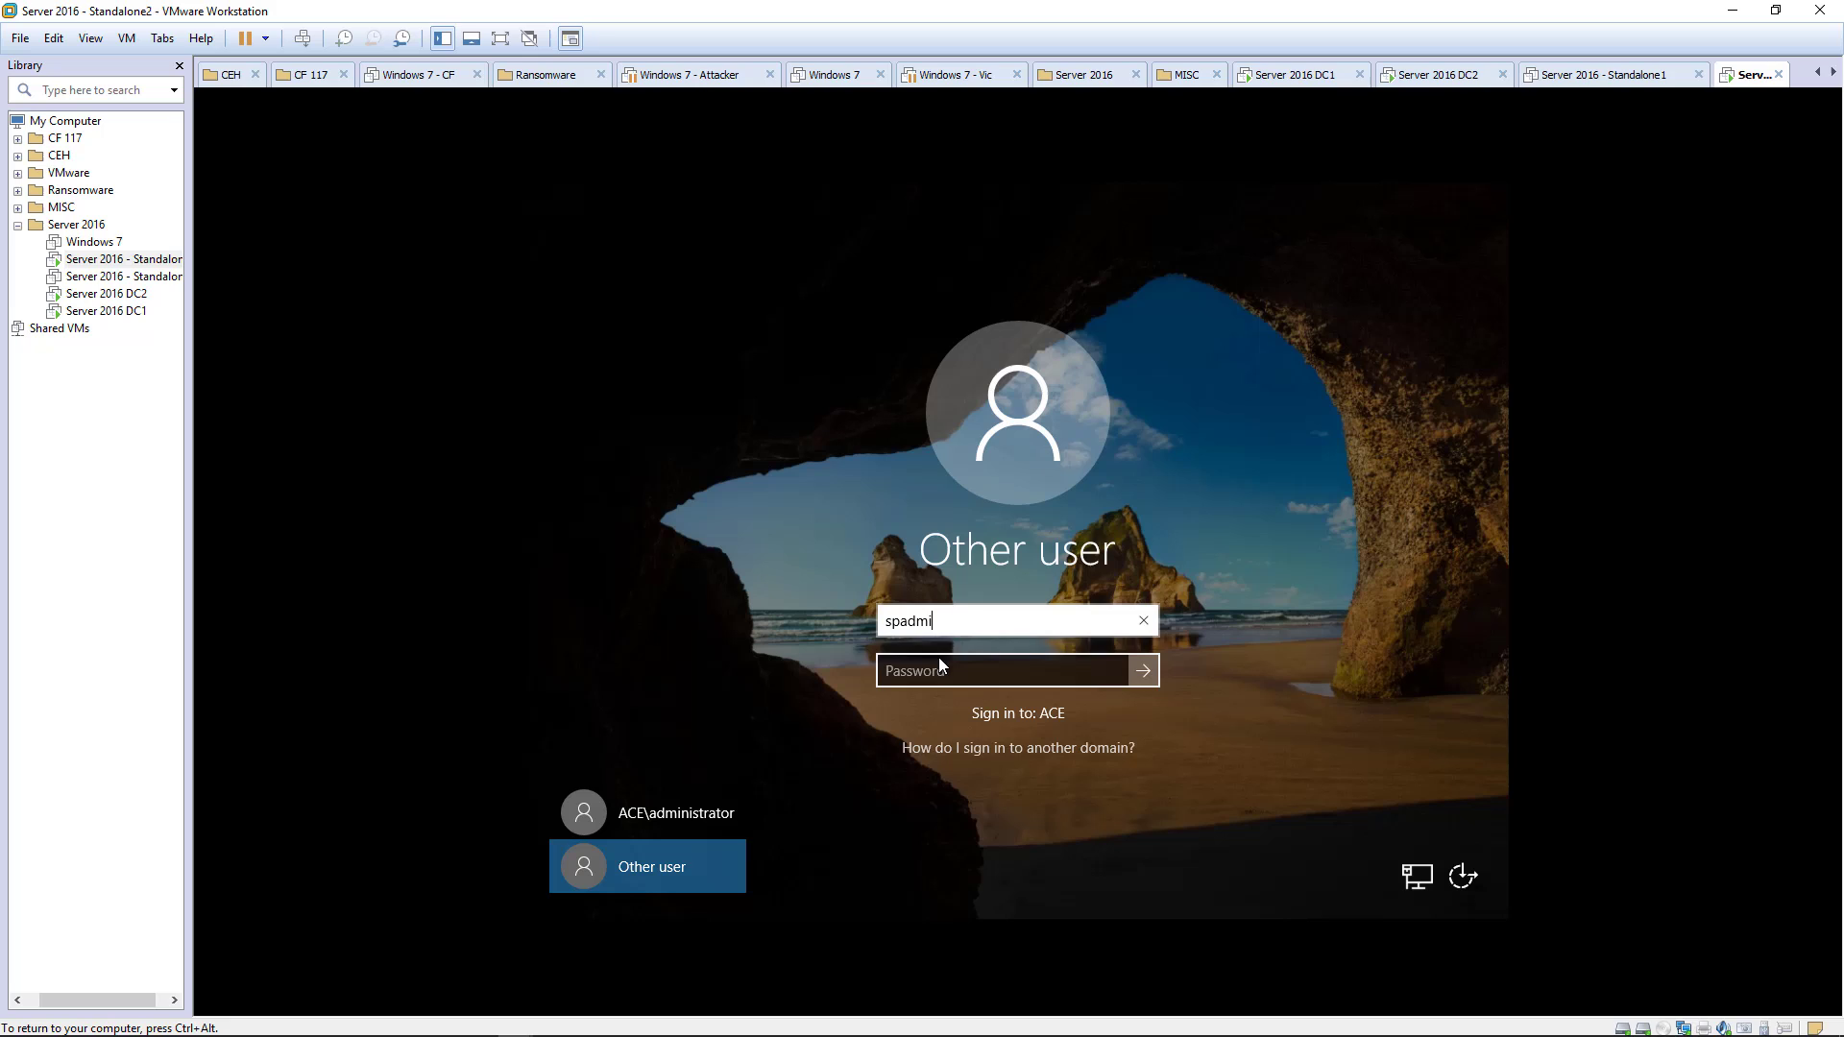
{"action": "type", "text": "n"}
{"action": "key", "text": "Tab"}
{"action": "type", "text": "Pa$"}
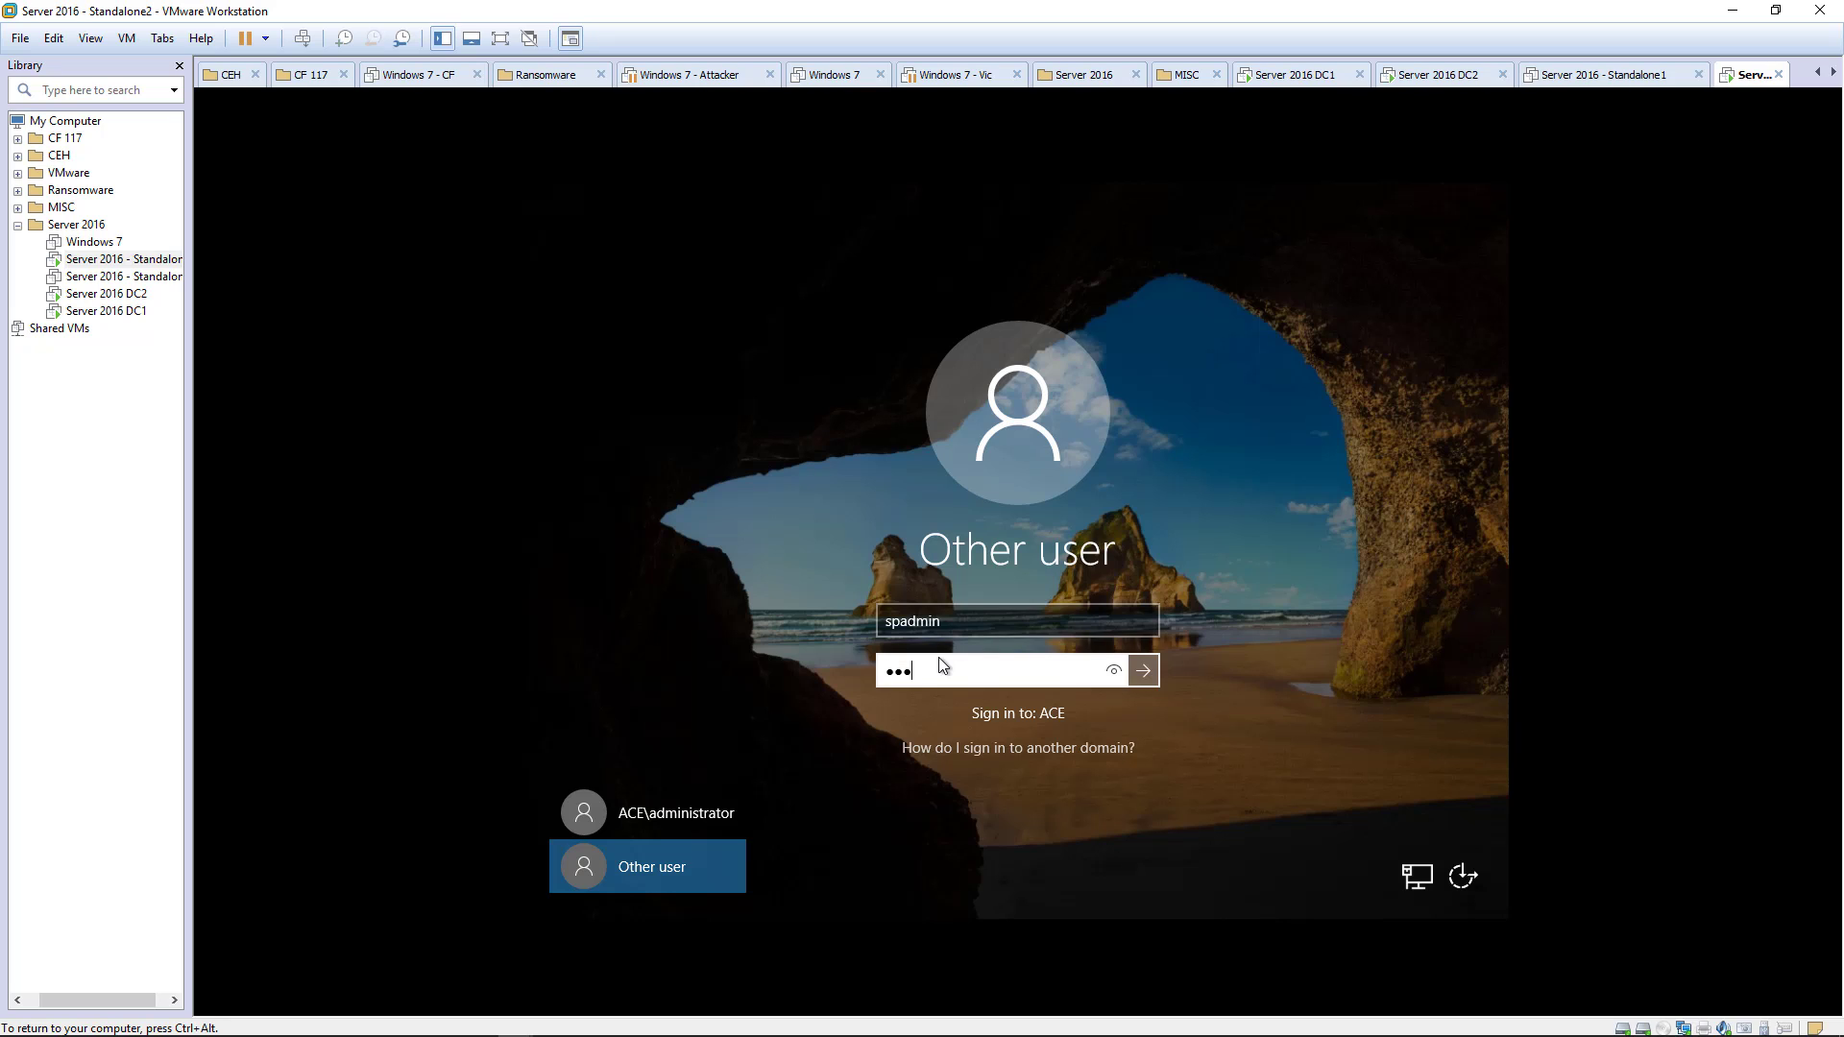
{"action": "type", "text": "$w0rd"}
{"action": "key", "text": "Return"}
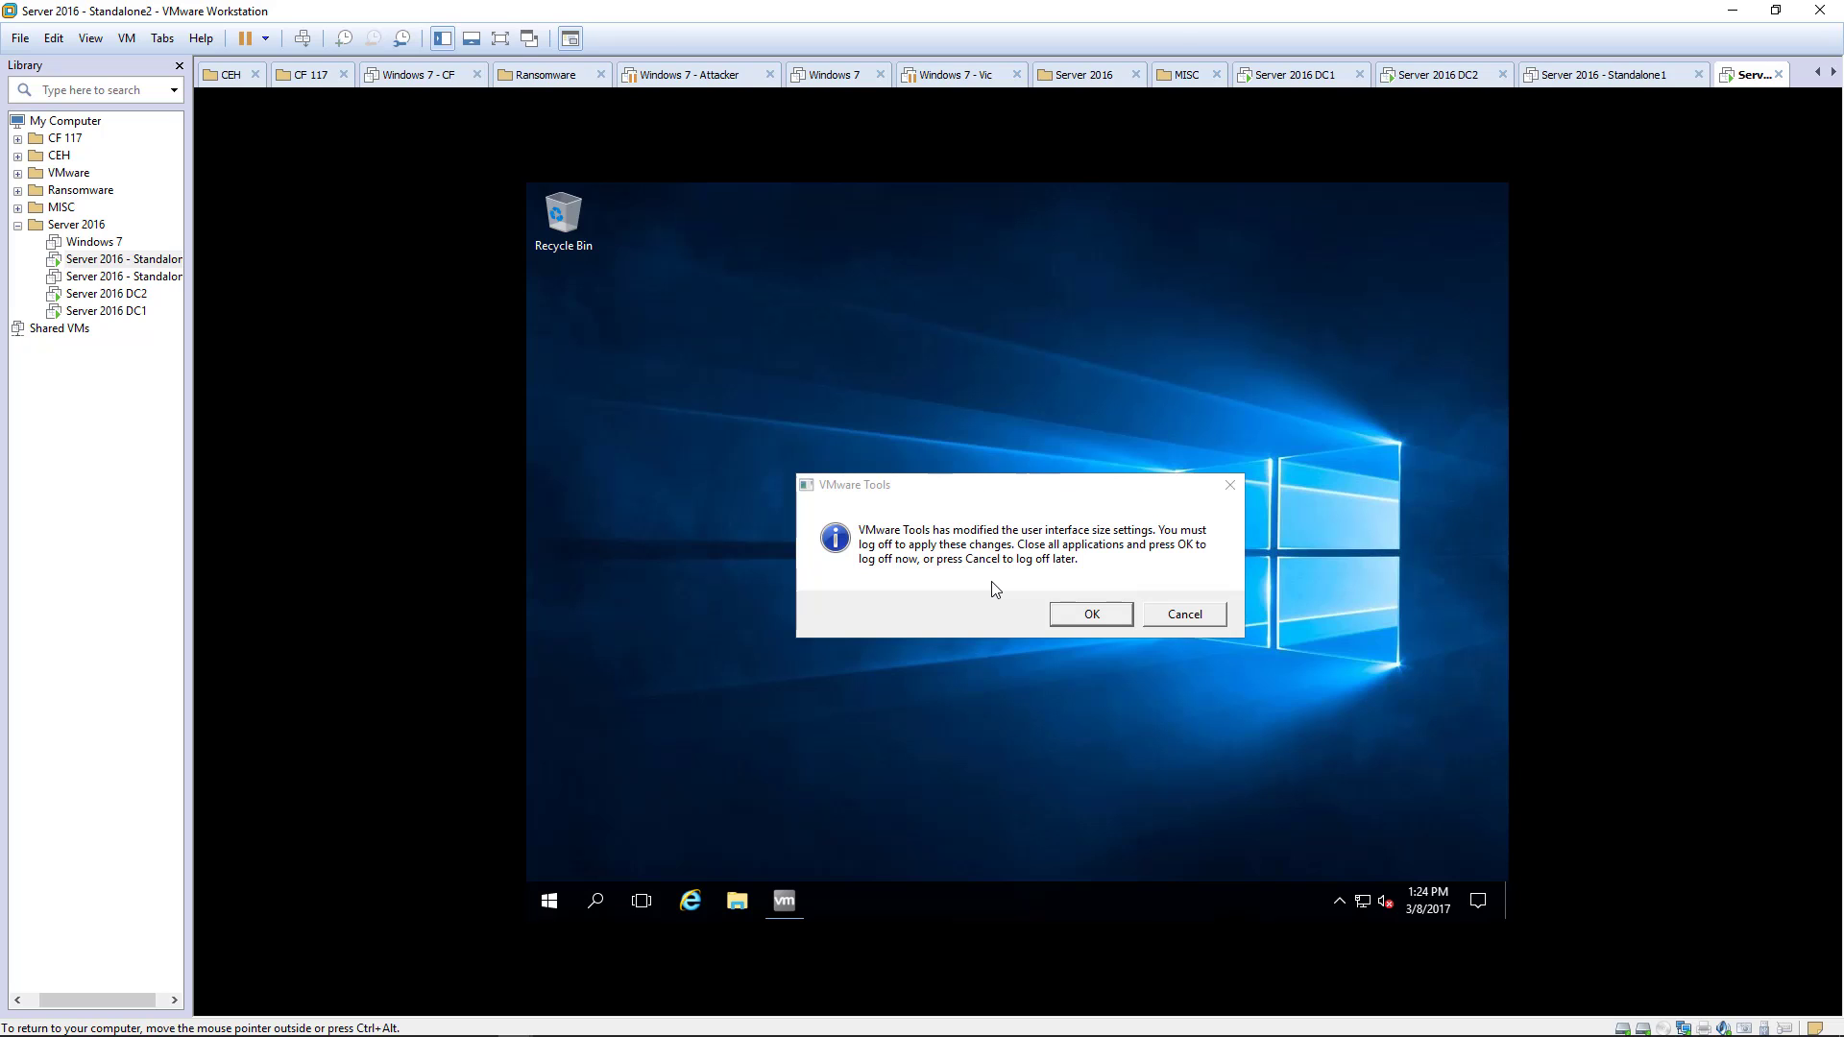
- Accept the VMware Tools prompt and sign back in with the password at the lock screen
{"action": "left_click", "coordinate": [1095, 617]}
{"action": "left_click", "coordinate": [1095, 617]}
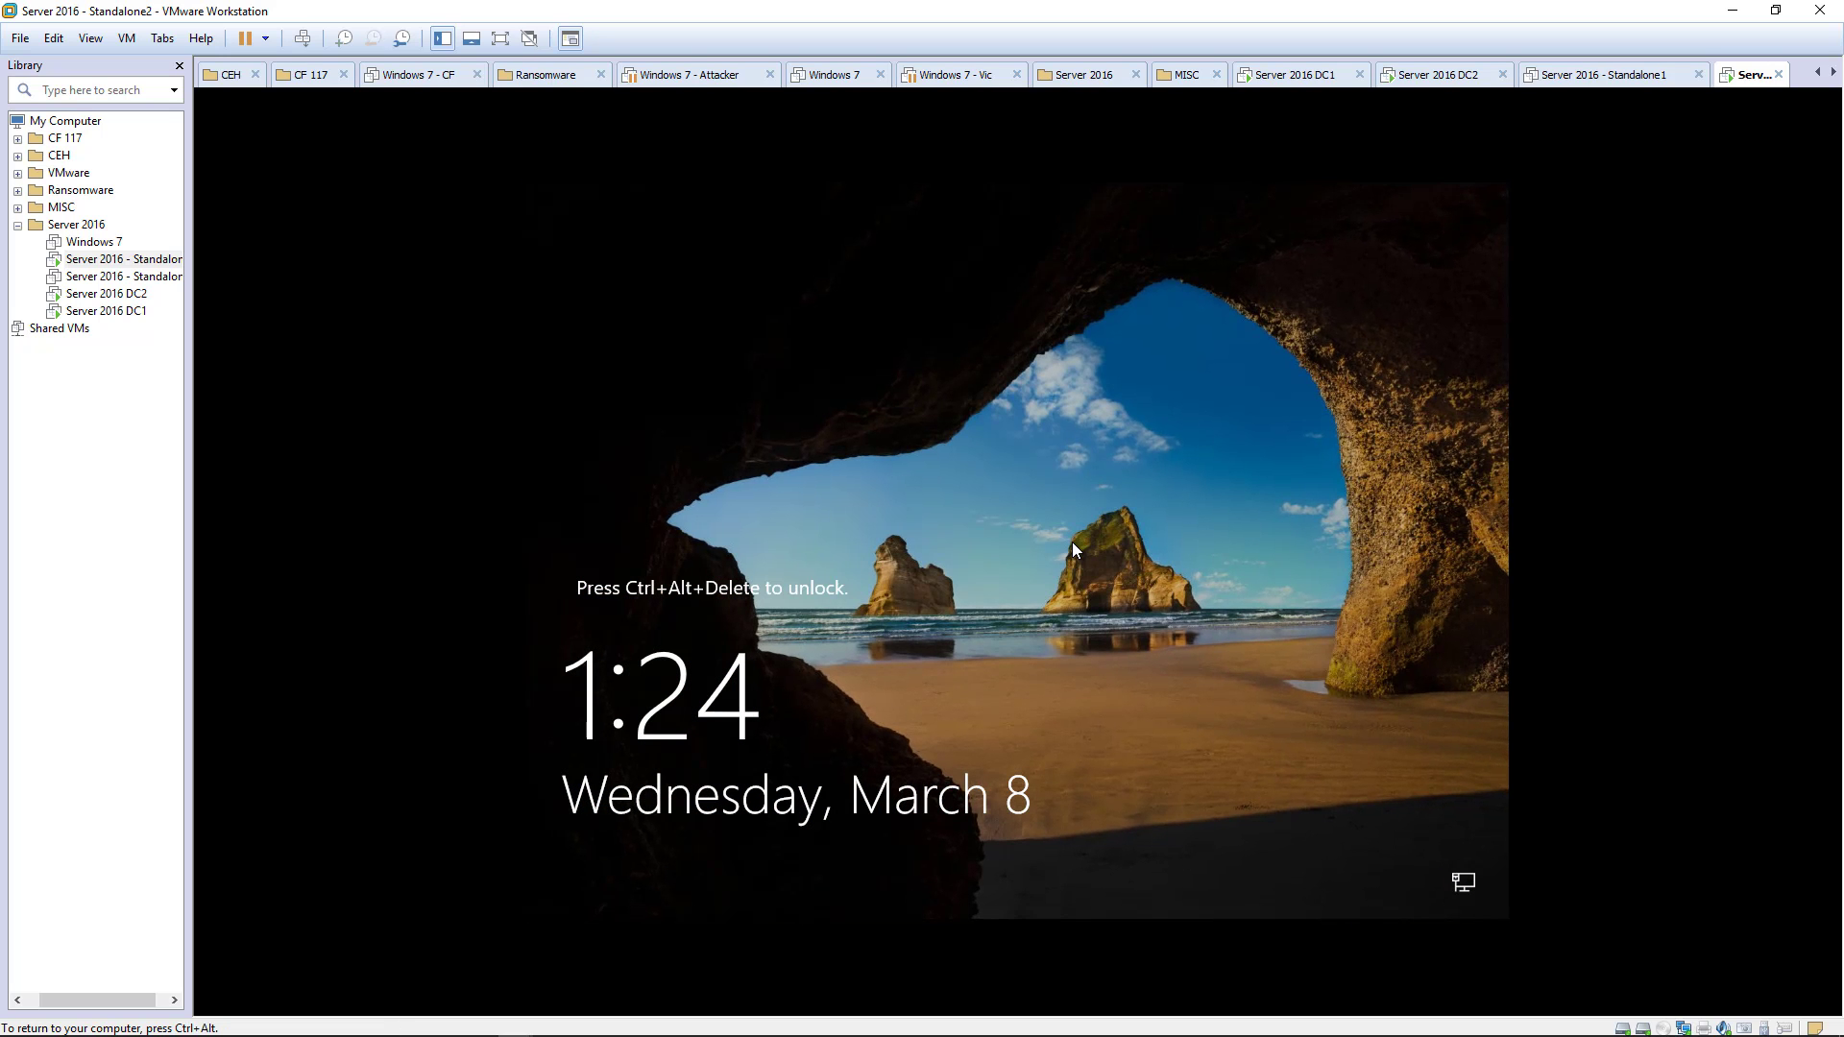
{"action": "key", "text": "ctrl+alt+Insert"}
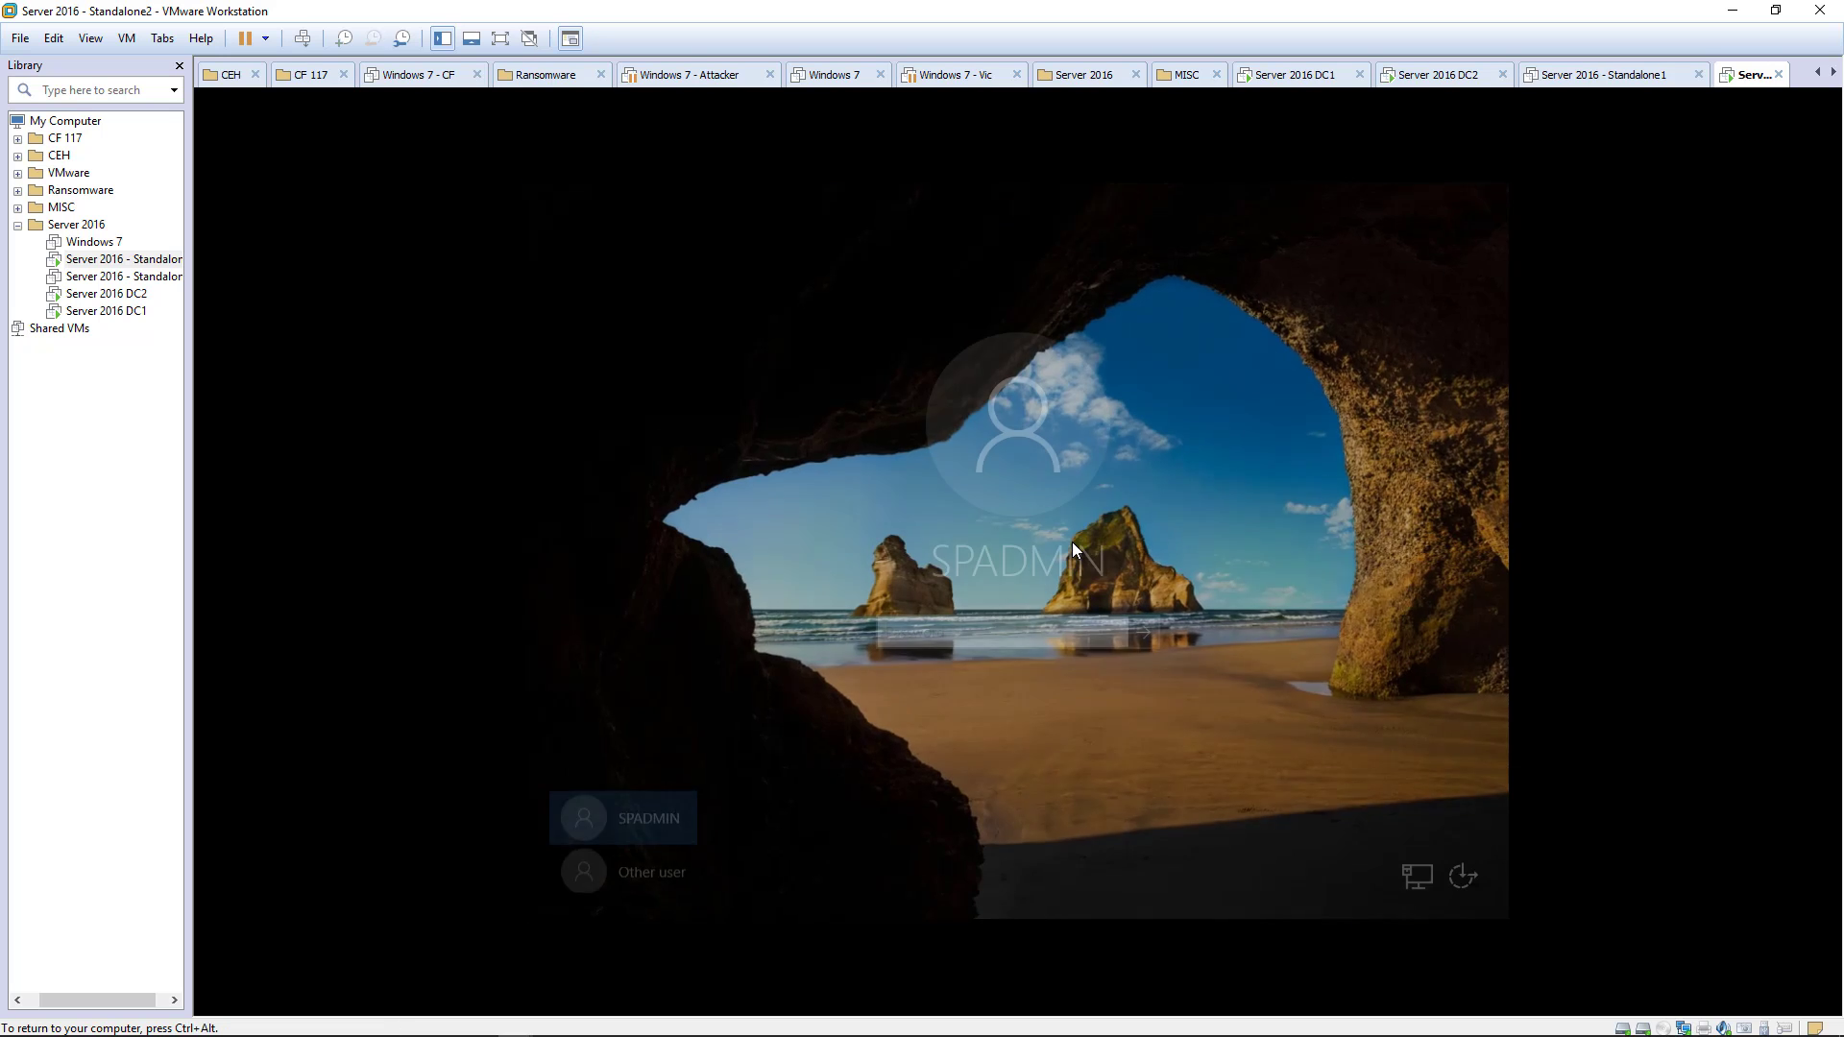
{"action": "type", "text": "P"}
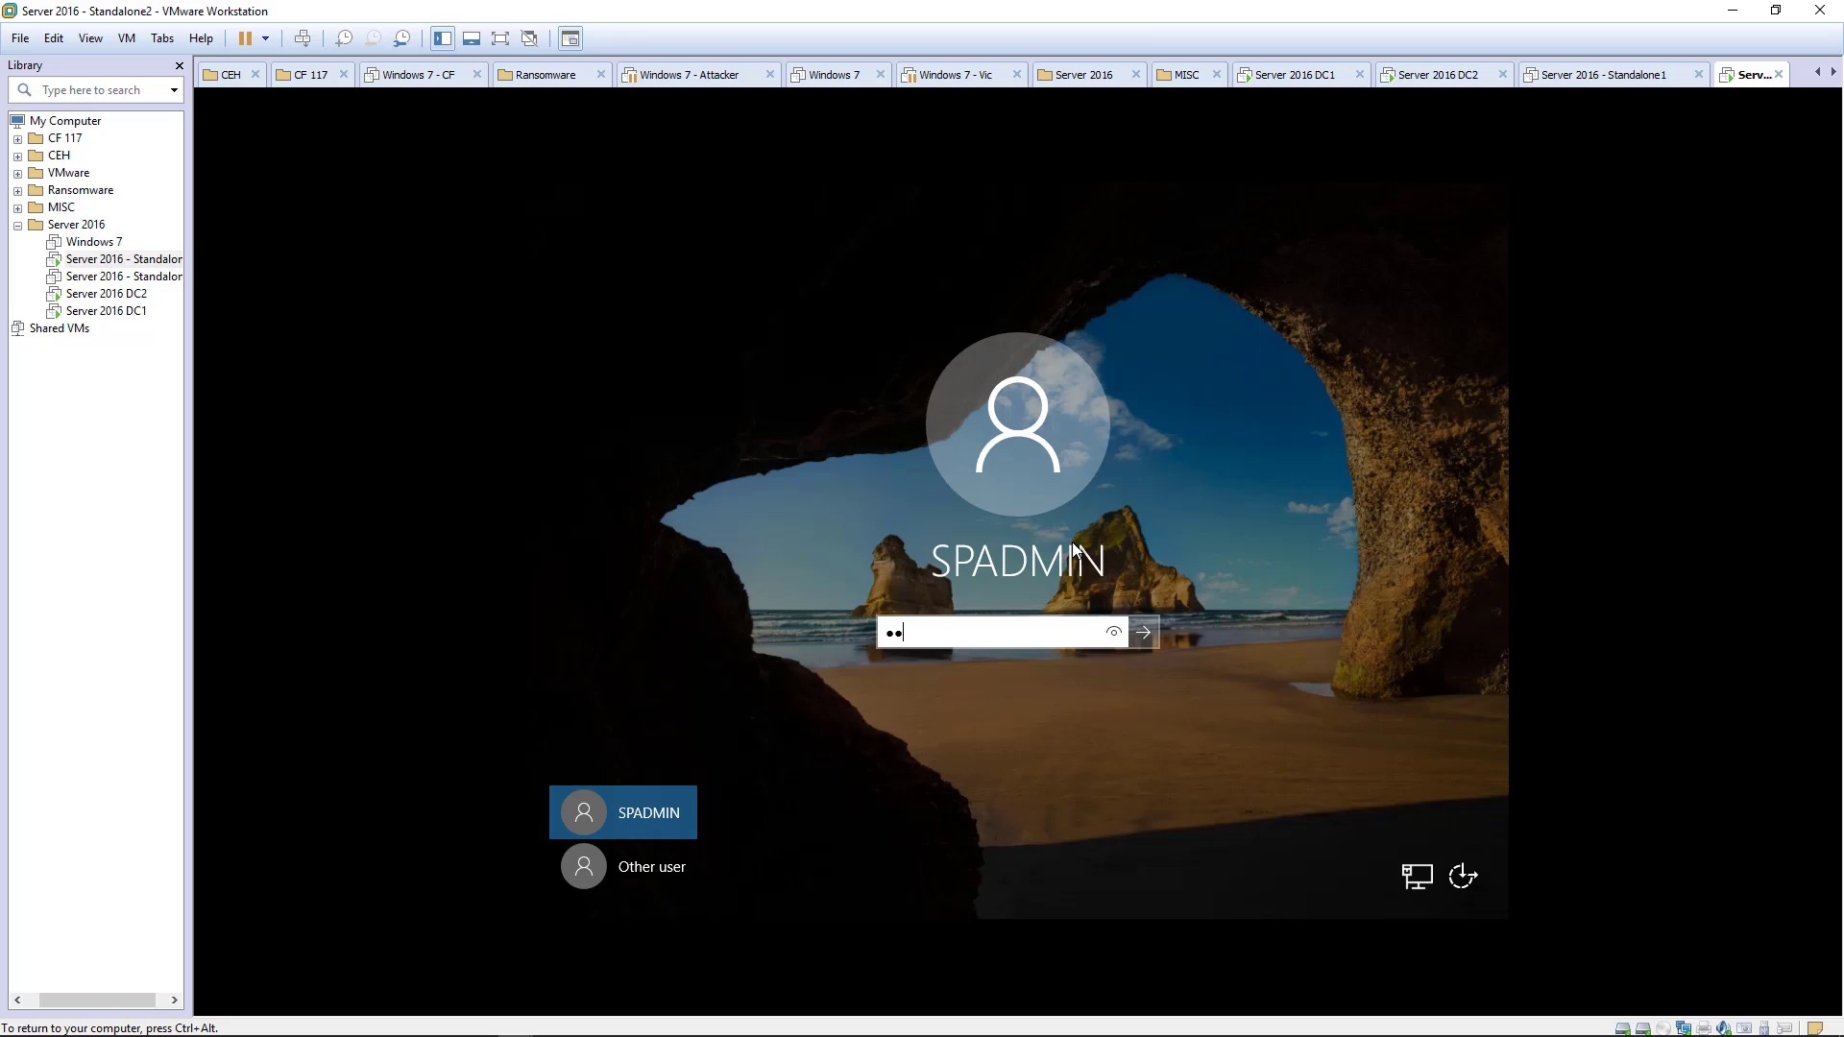
{"action": "key", "text": "Return"}
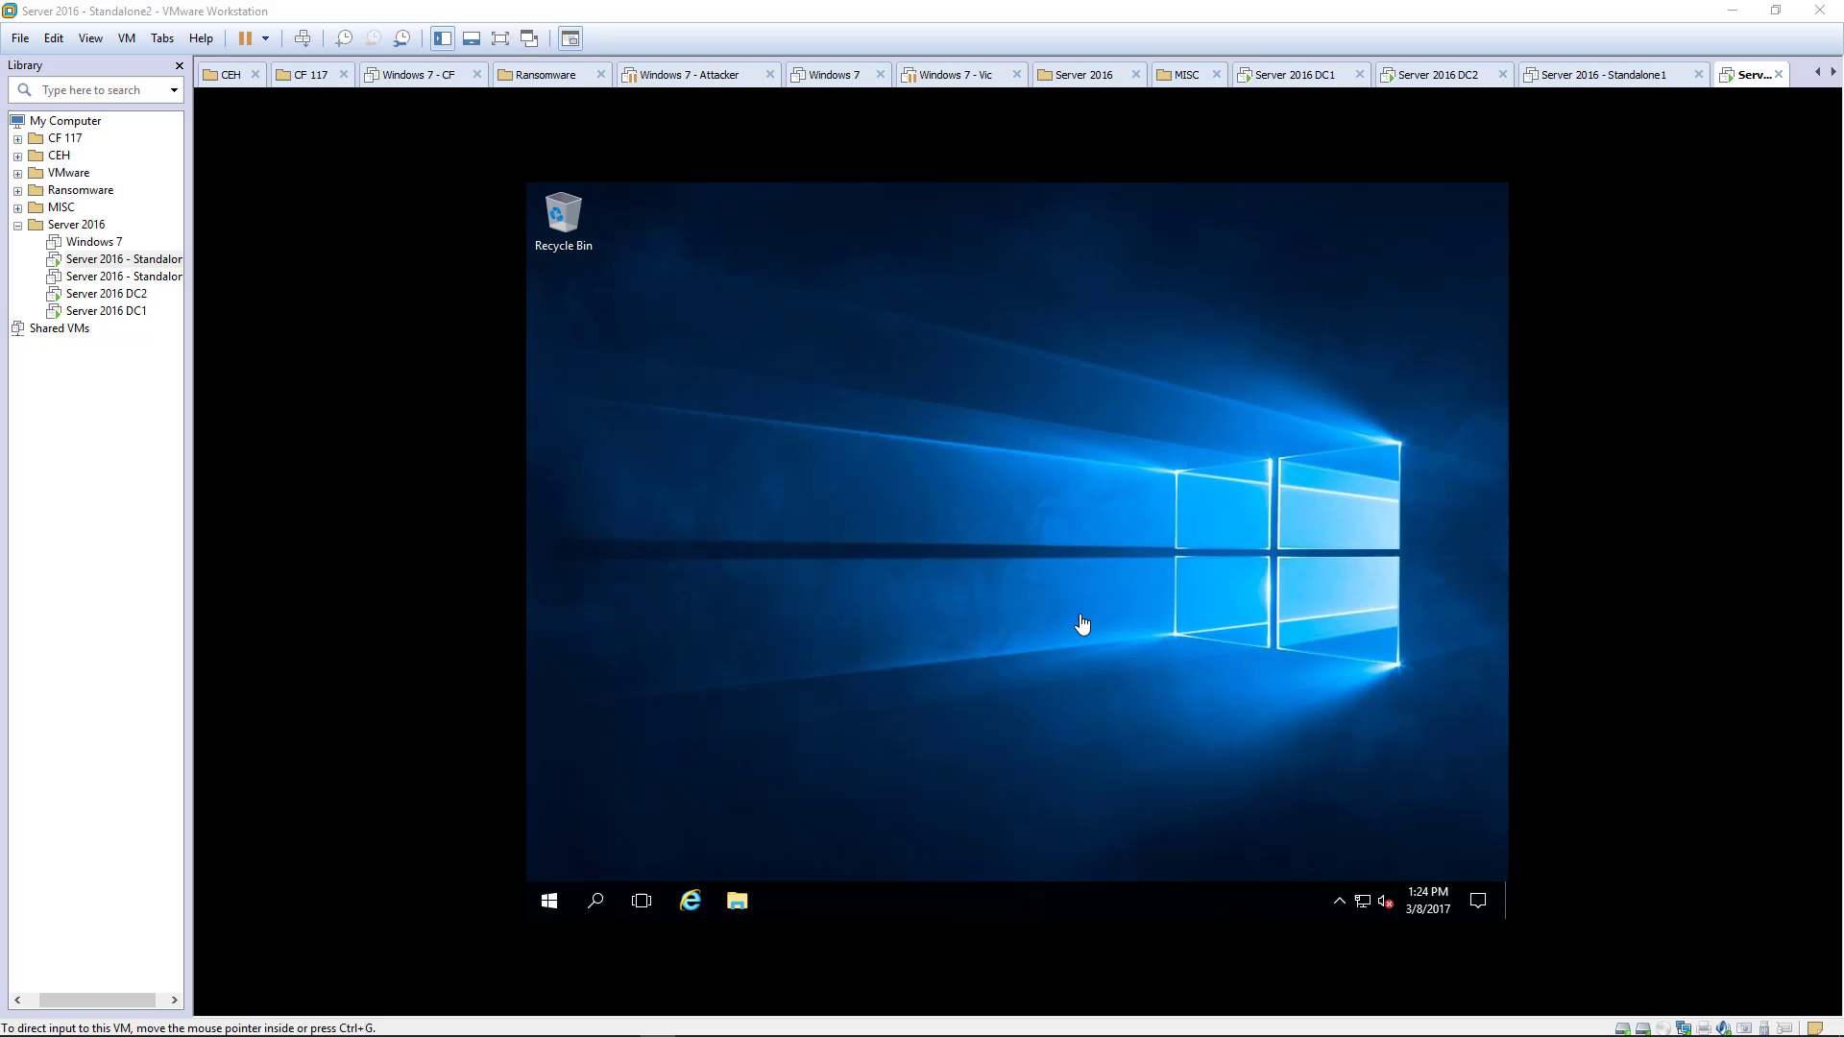
- Launch Server Manager and start the Add Roles and Features wizard
{"action": "left_click", "coordinate": [548, 901]}
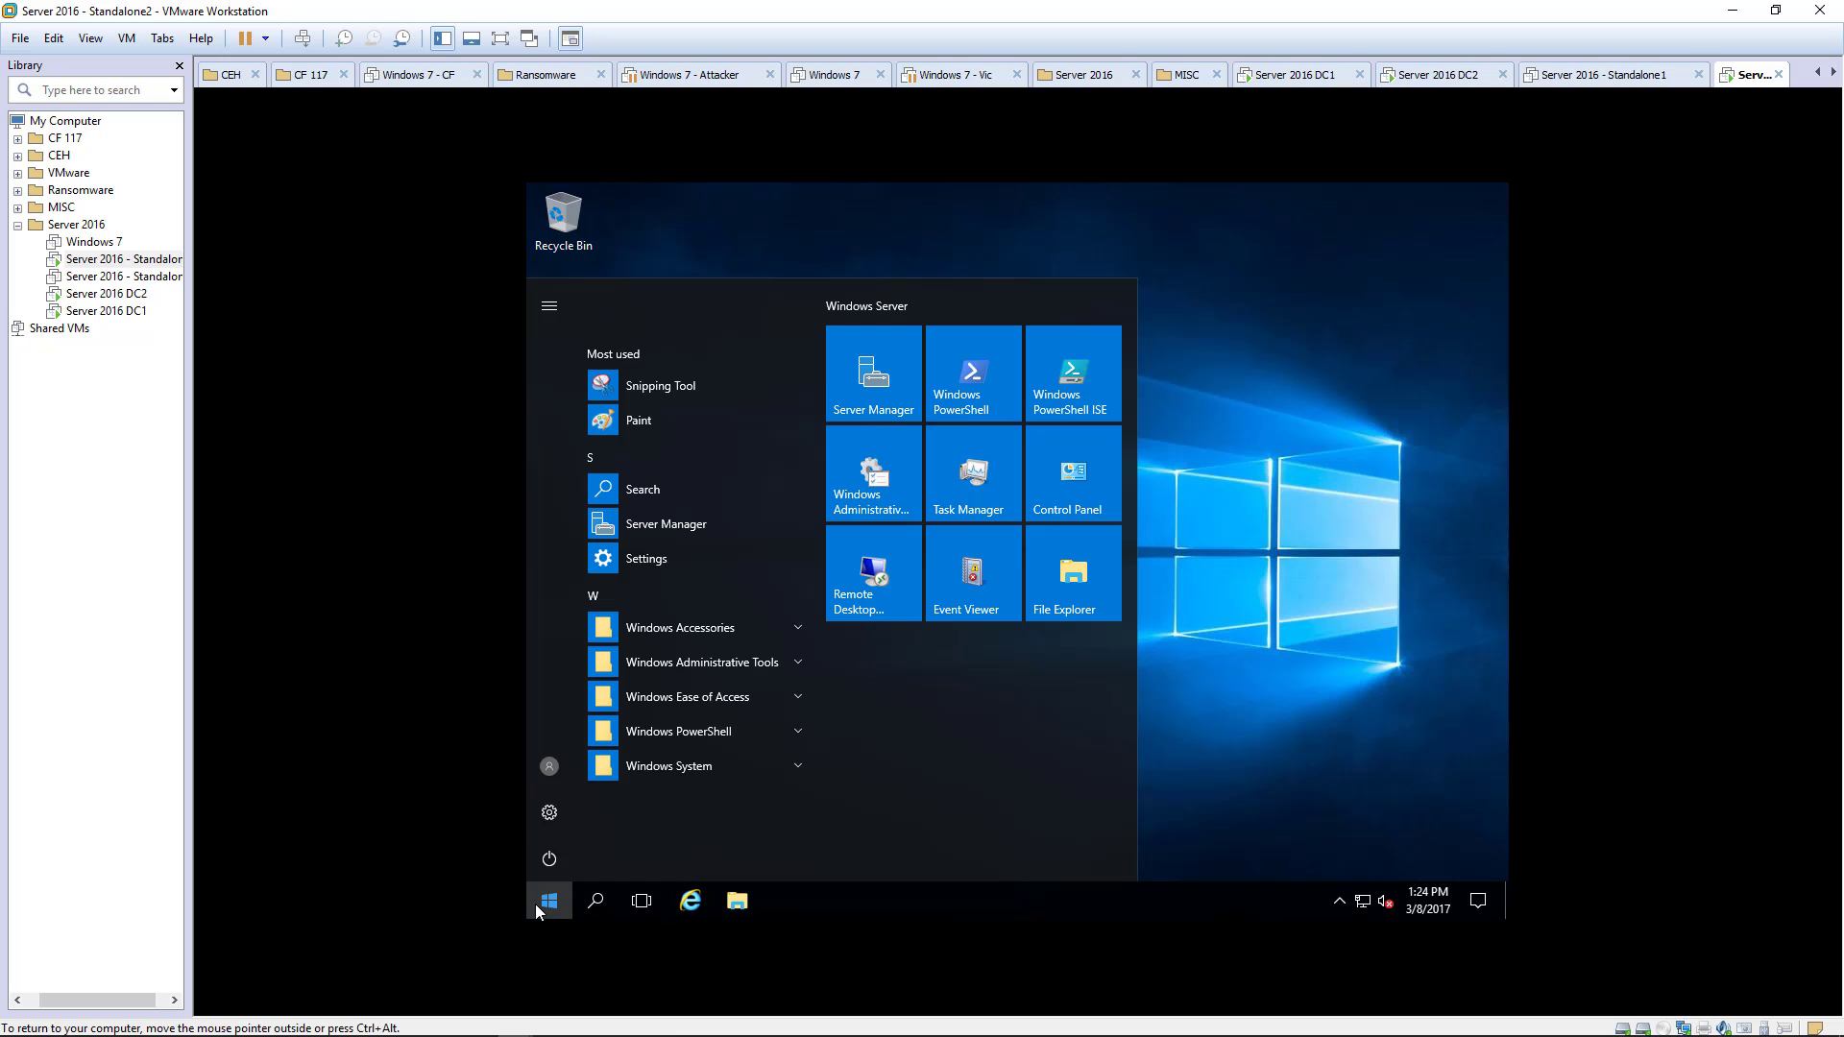
{"action": "left_click", "coordinate": [678, 522]}
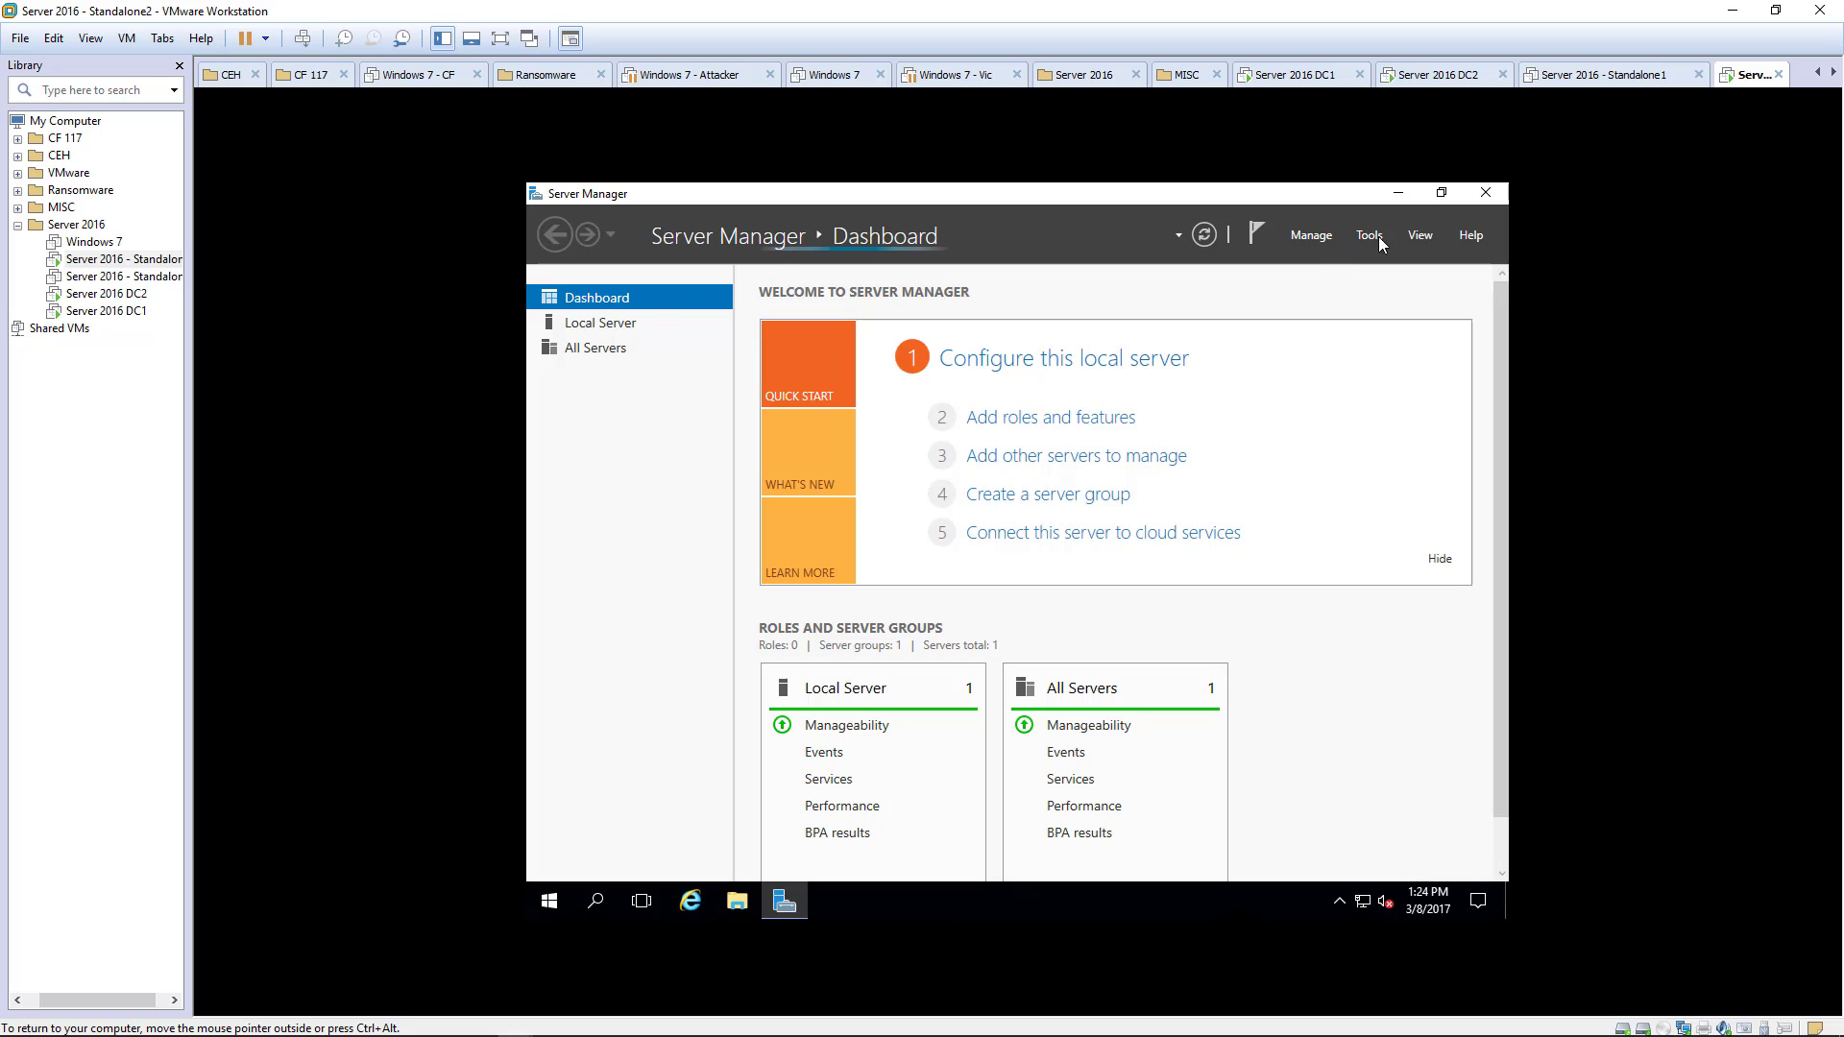
{"action": "left_click", "coordinate": [1311, 235]}
{"action": "left_click", "coordinate": [1317, 269]}
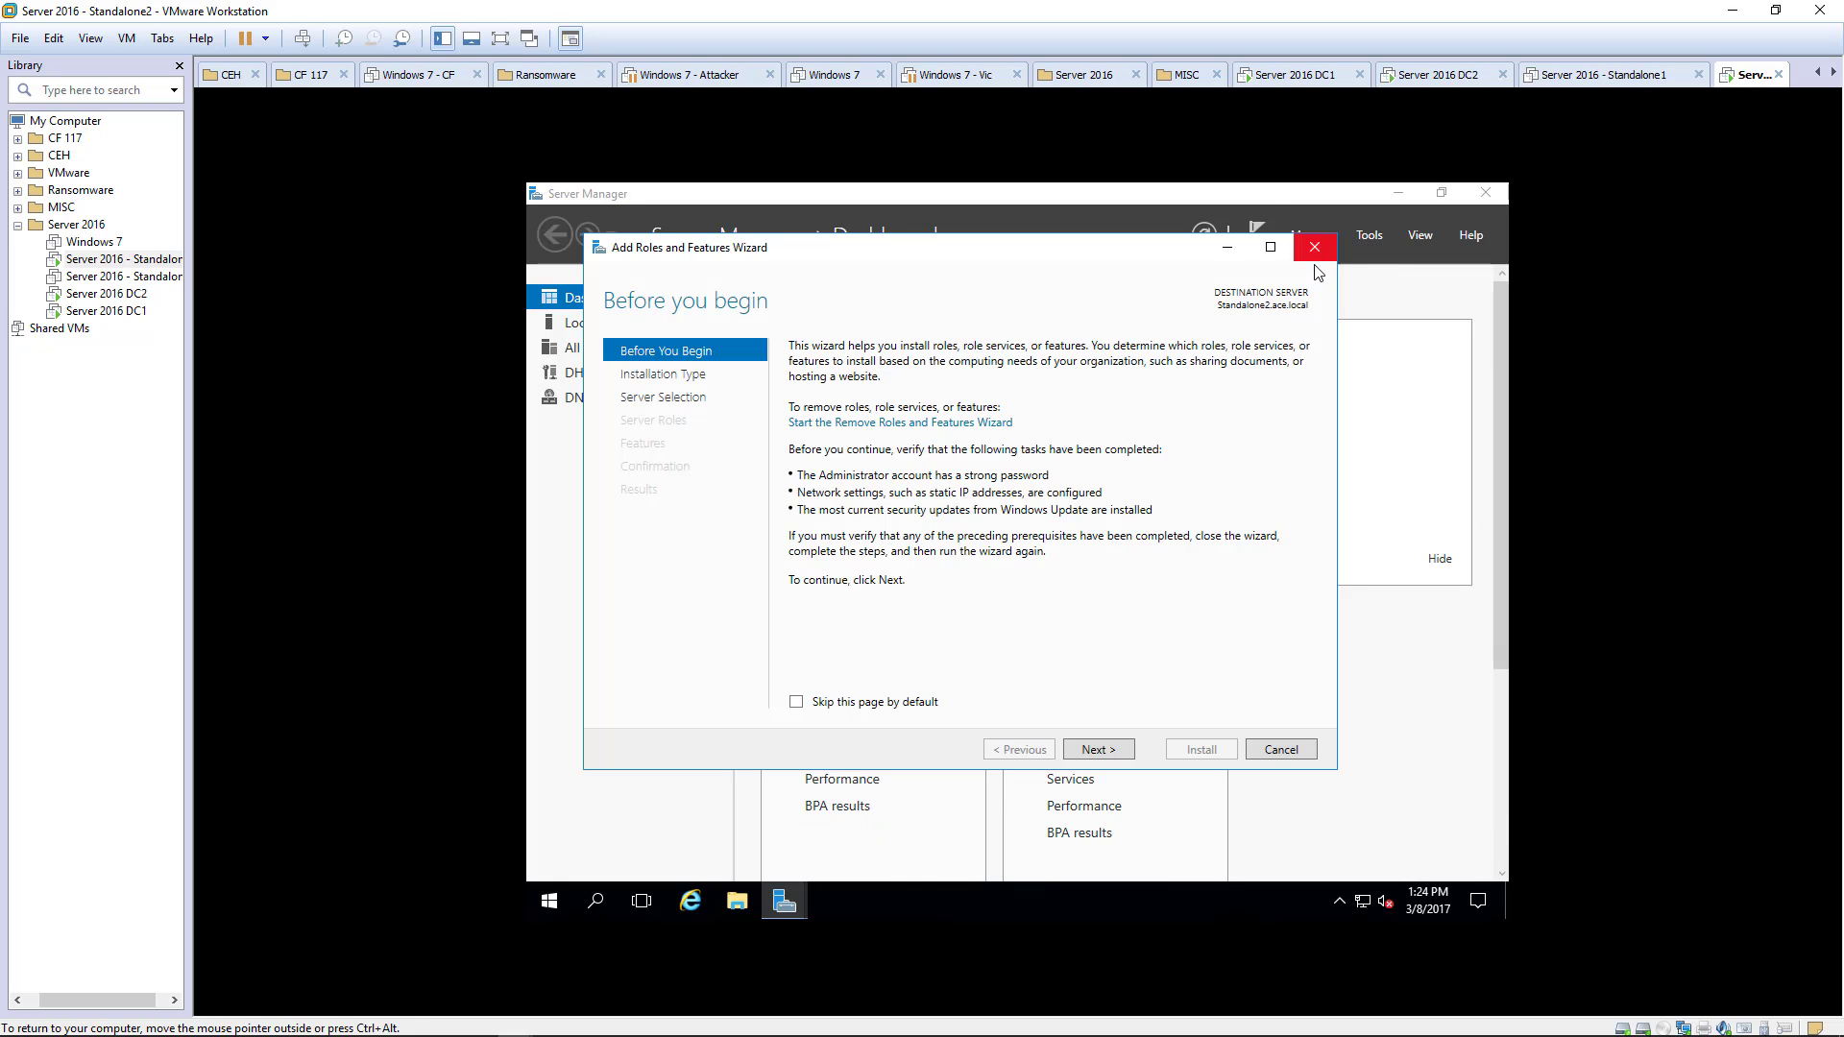
- Select .NET Framework 3.5 on the Features page and start its installation
{"action": "left_click", "coordinate": [1100, 751]}
{"action": "left_click", "coordinate": [1100, 751]}
{"action": "left_click", "coordinate": [1102, 752]}
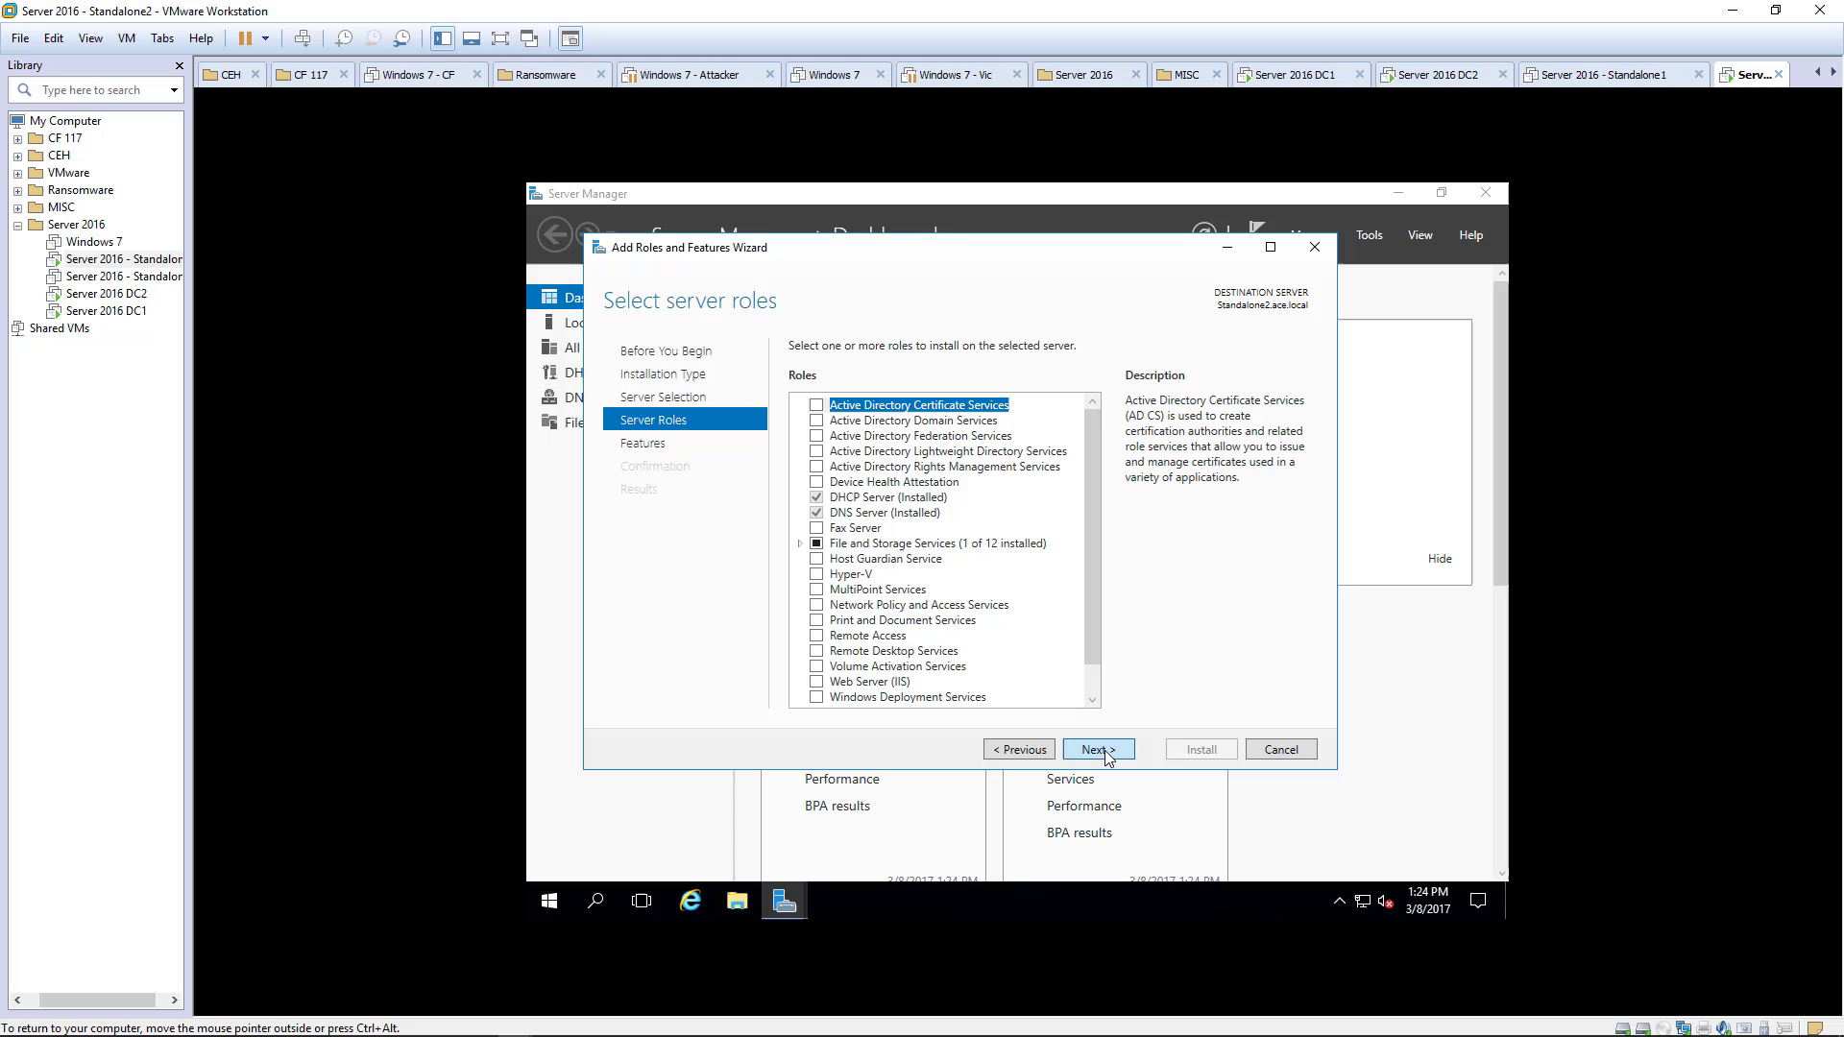
{"action": "left_click", "coordinate": [1101, 750]}
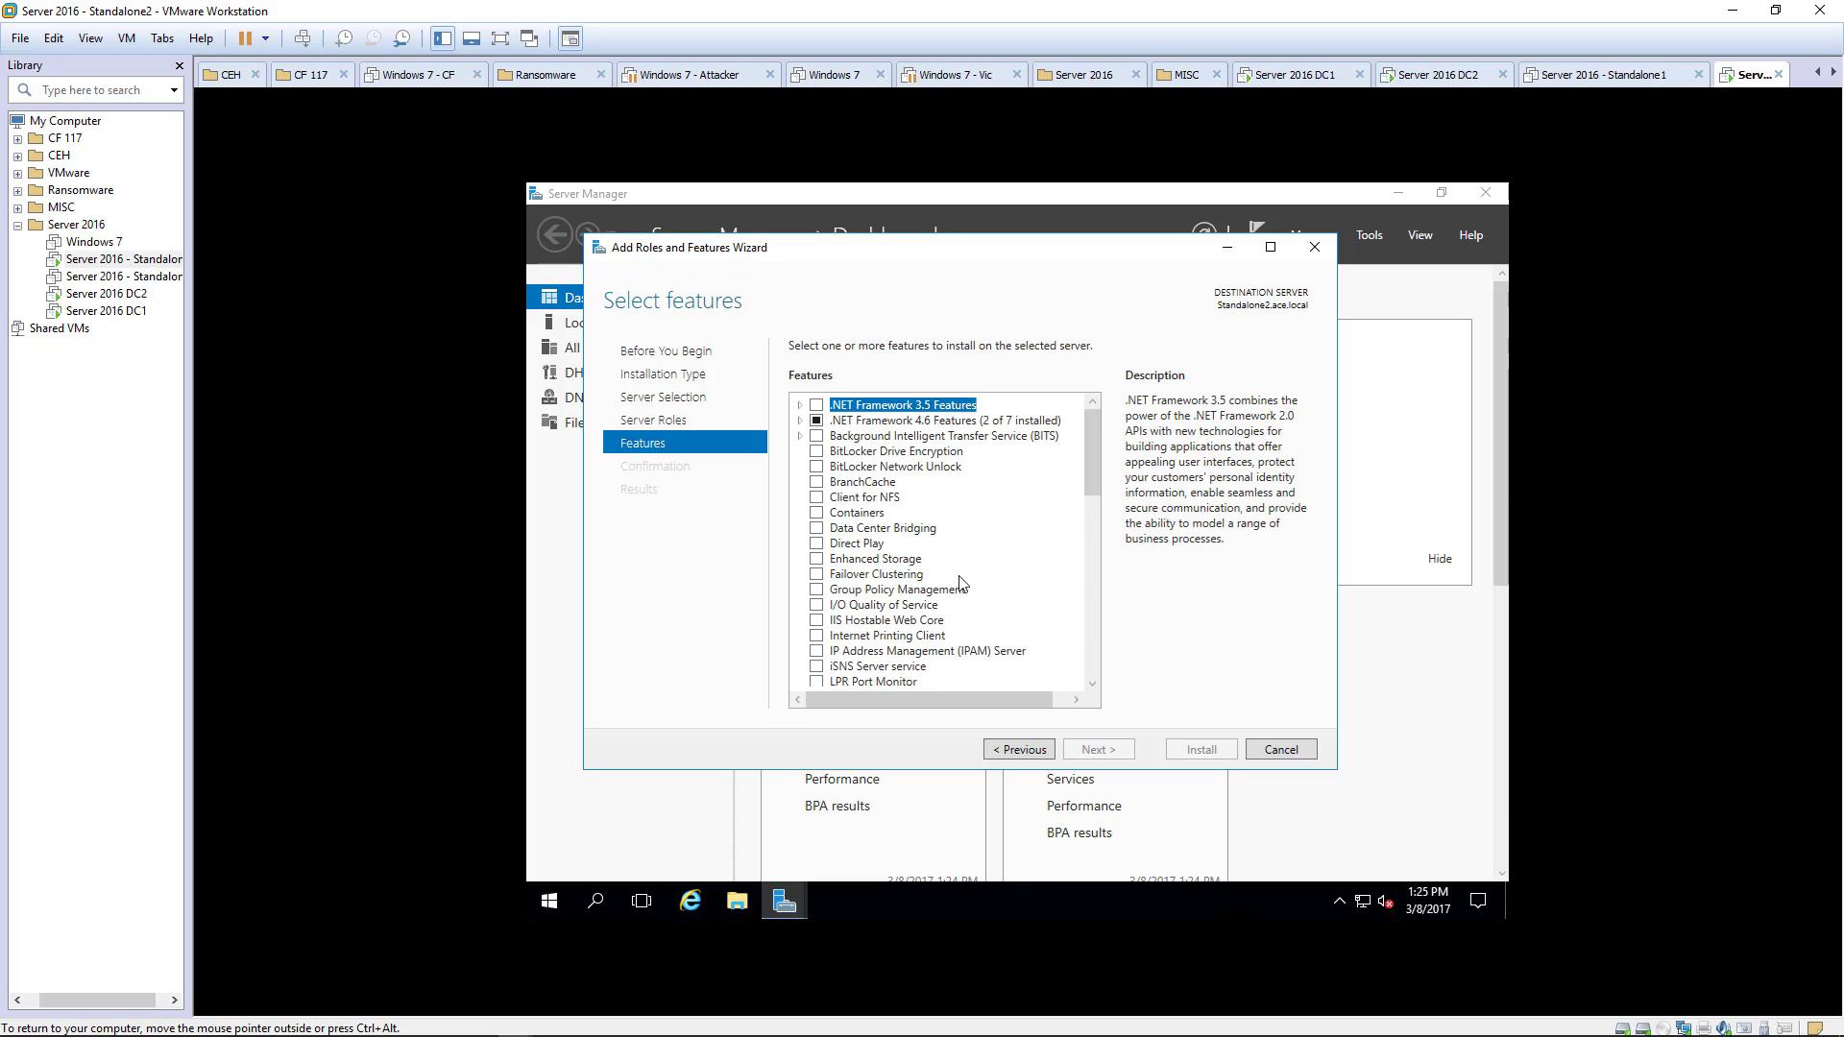
{"action": "left_click", "coordinate": [800, 405]}
{"action": "left_click", "coordinate": [833, 422]}
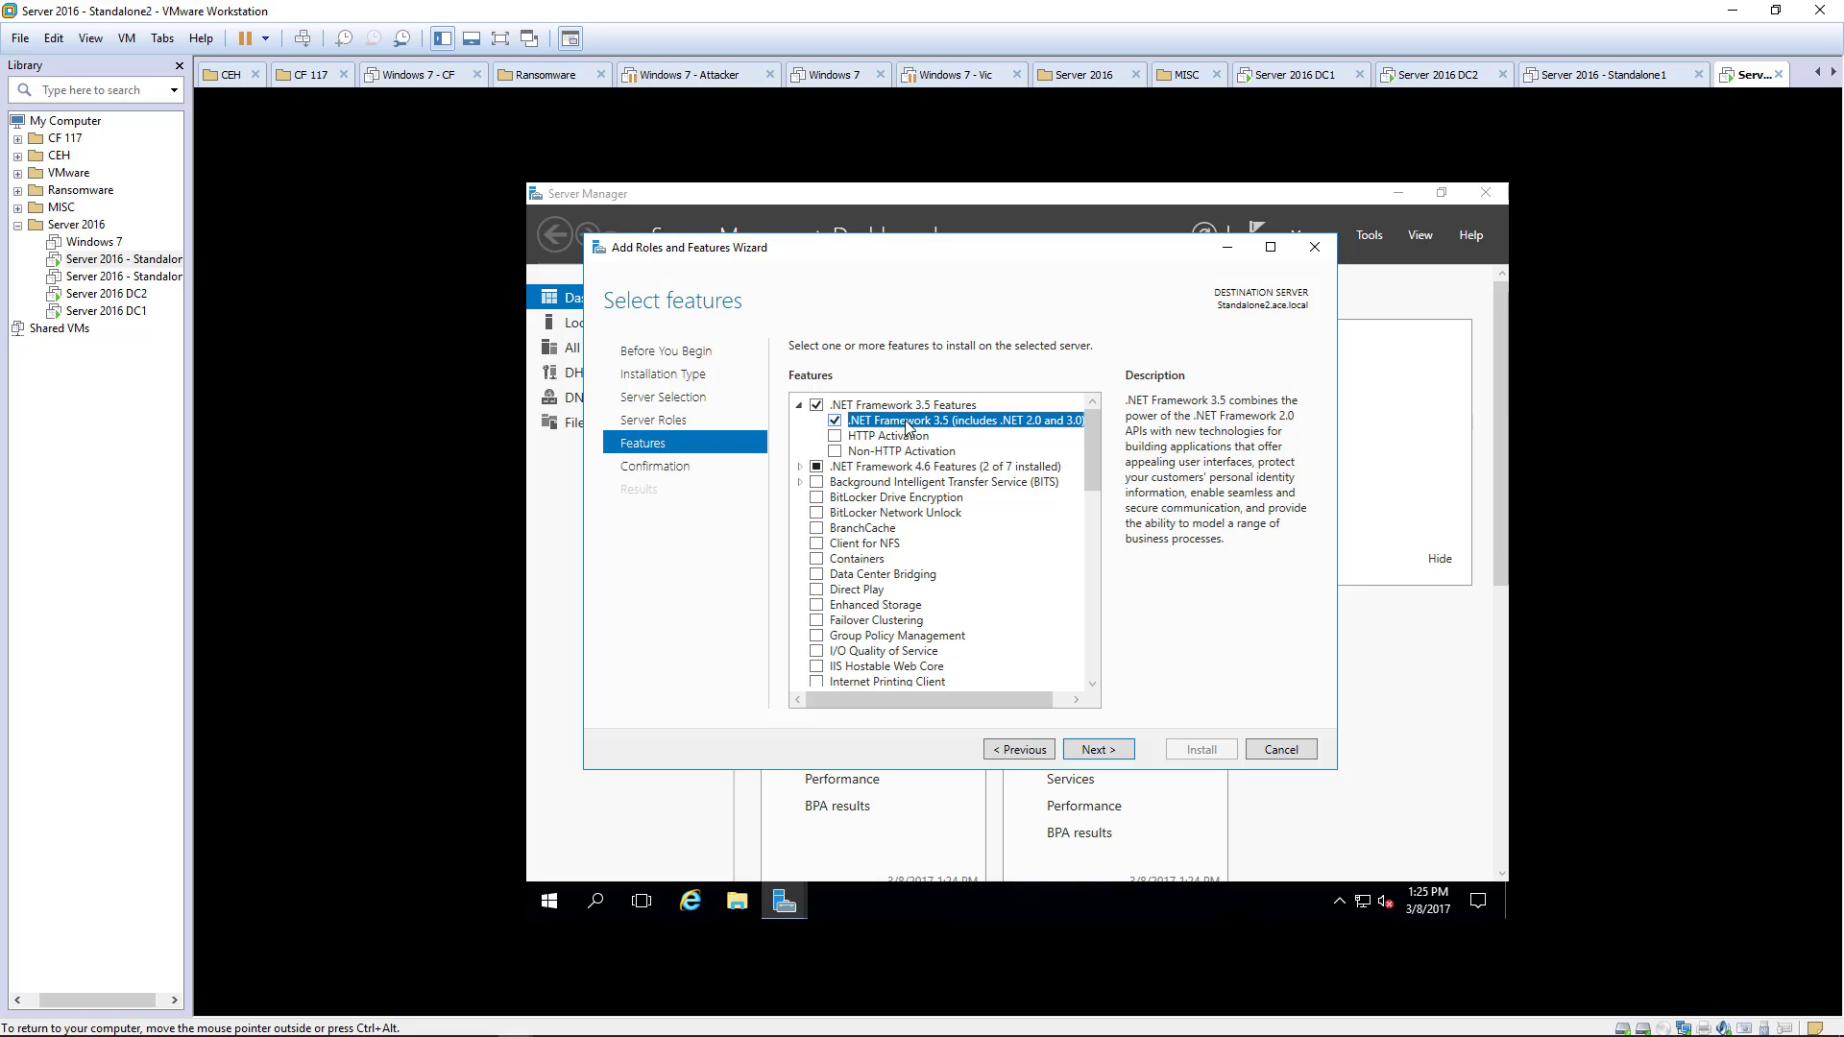
{"action": "left_click", "coordinate": [1092, 752]}
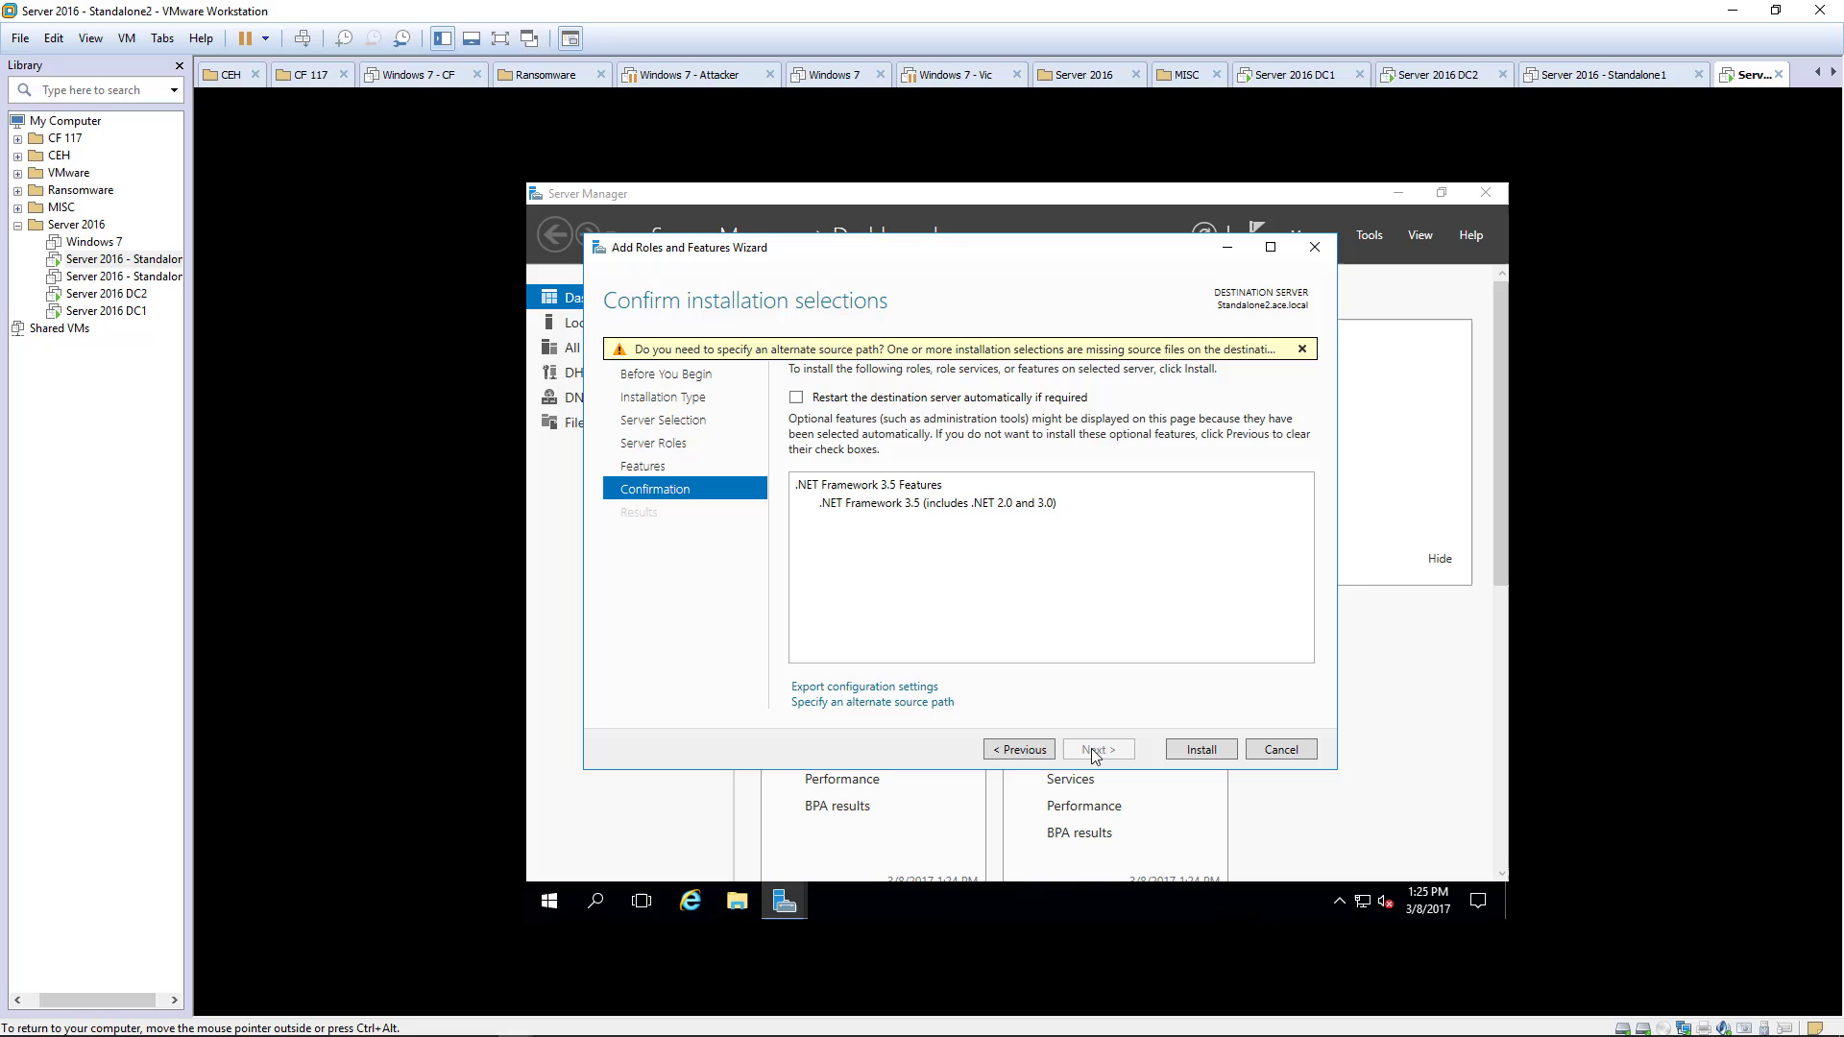
{"action": "left_click", "coordinate": [1204, 748]}
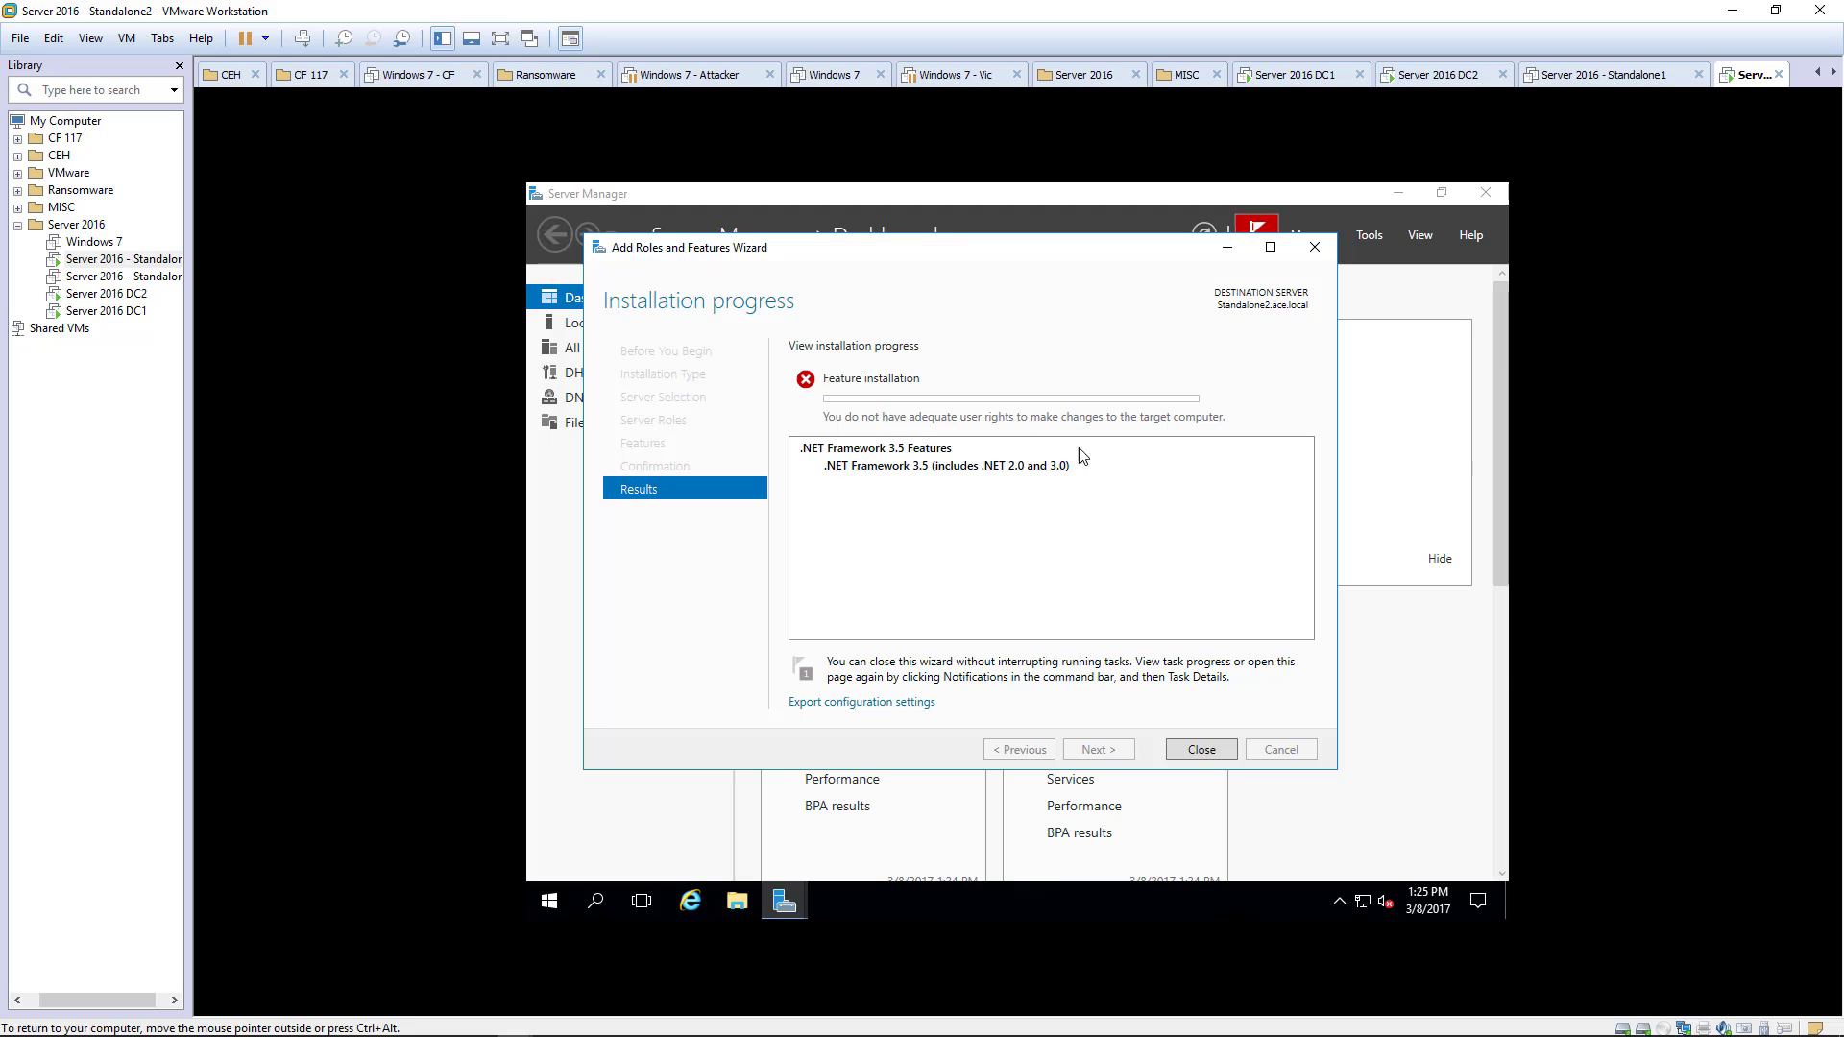
- Close the failed wizard, sign out of SPADMIN, and choose Other user at sign-in
{"action": "left_click", "coordinate": [1201, 750]}
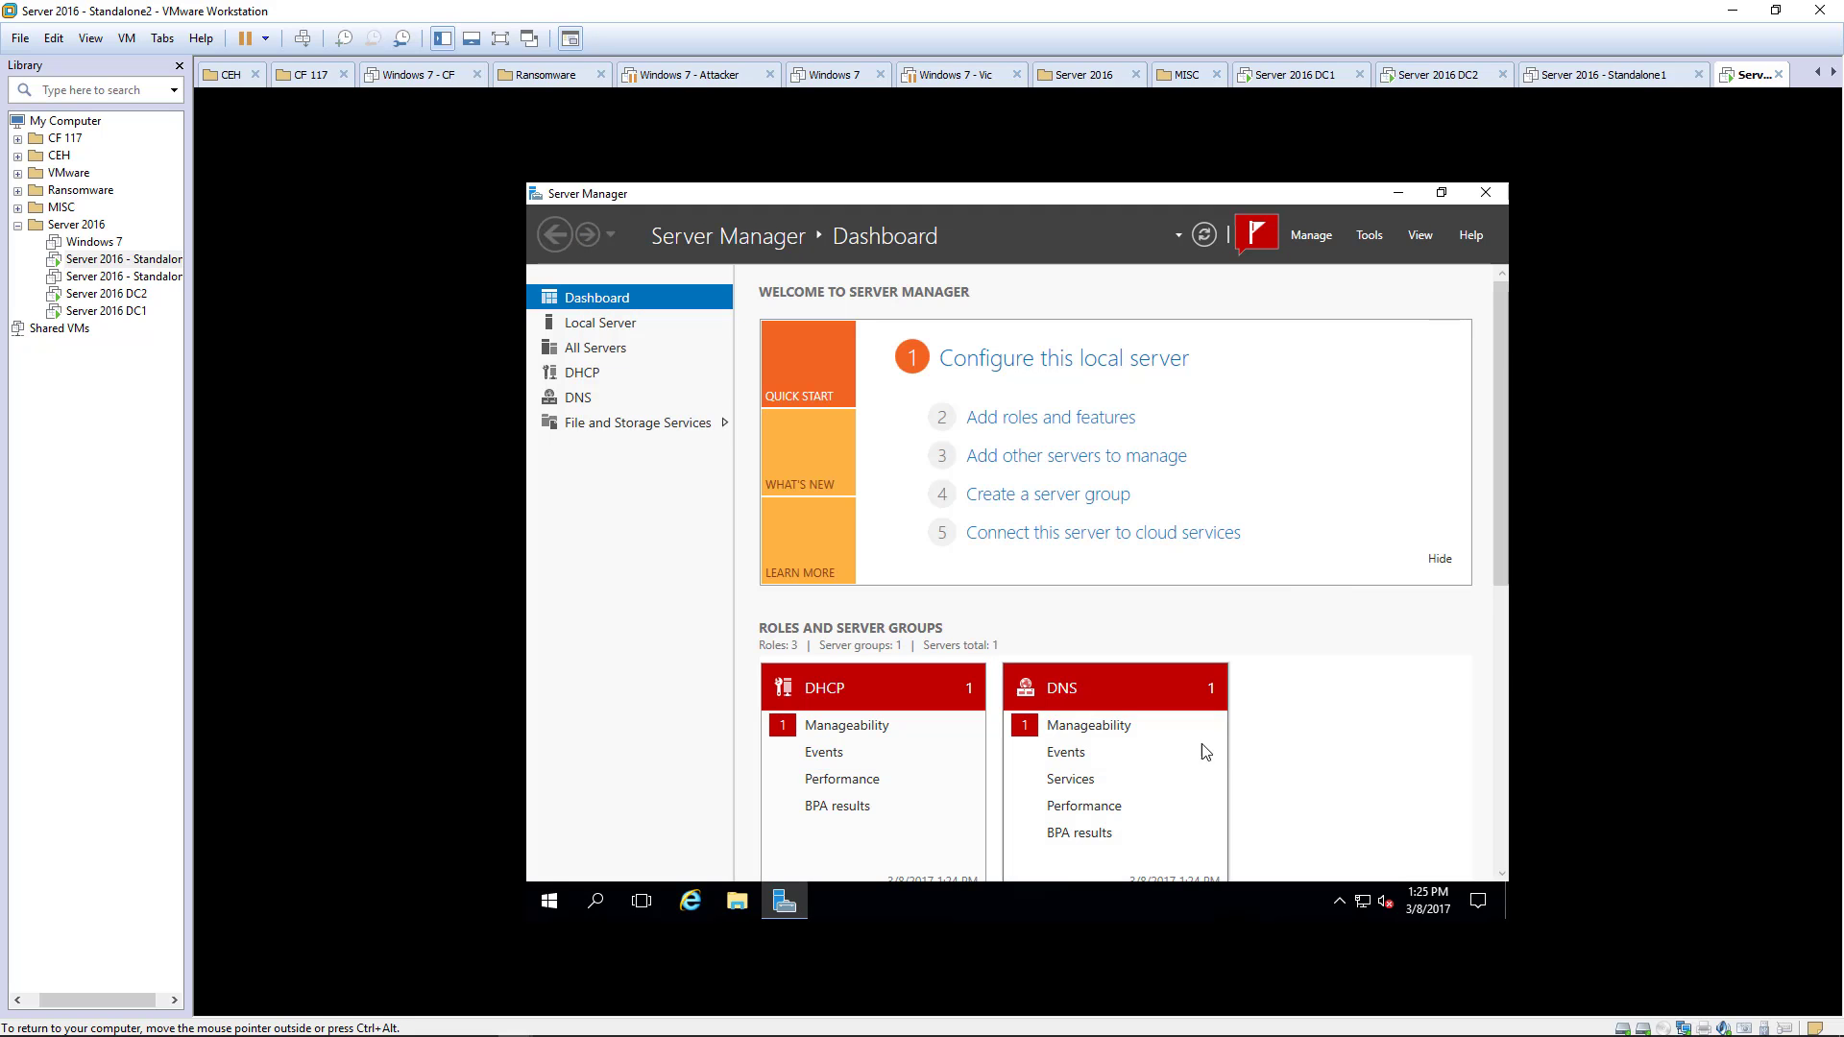
{"action": "left_click", "coordinate": [561, 905]}
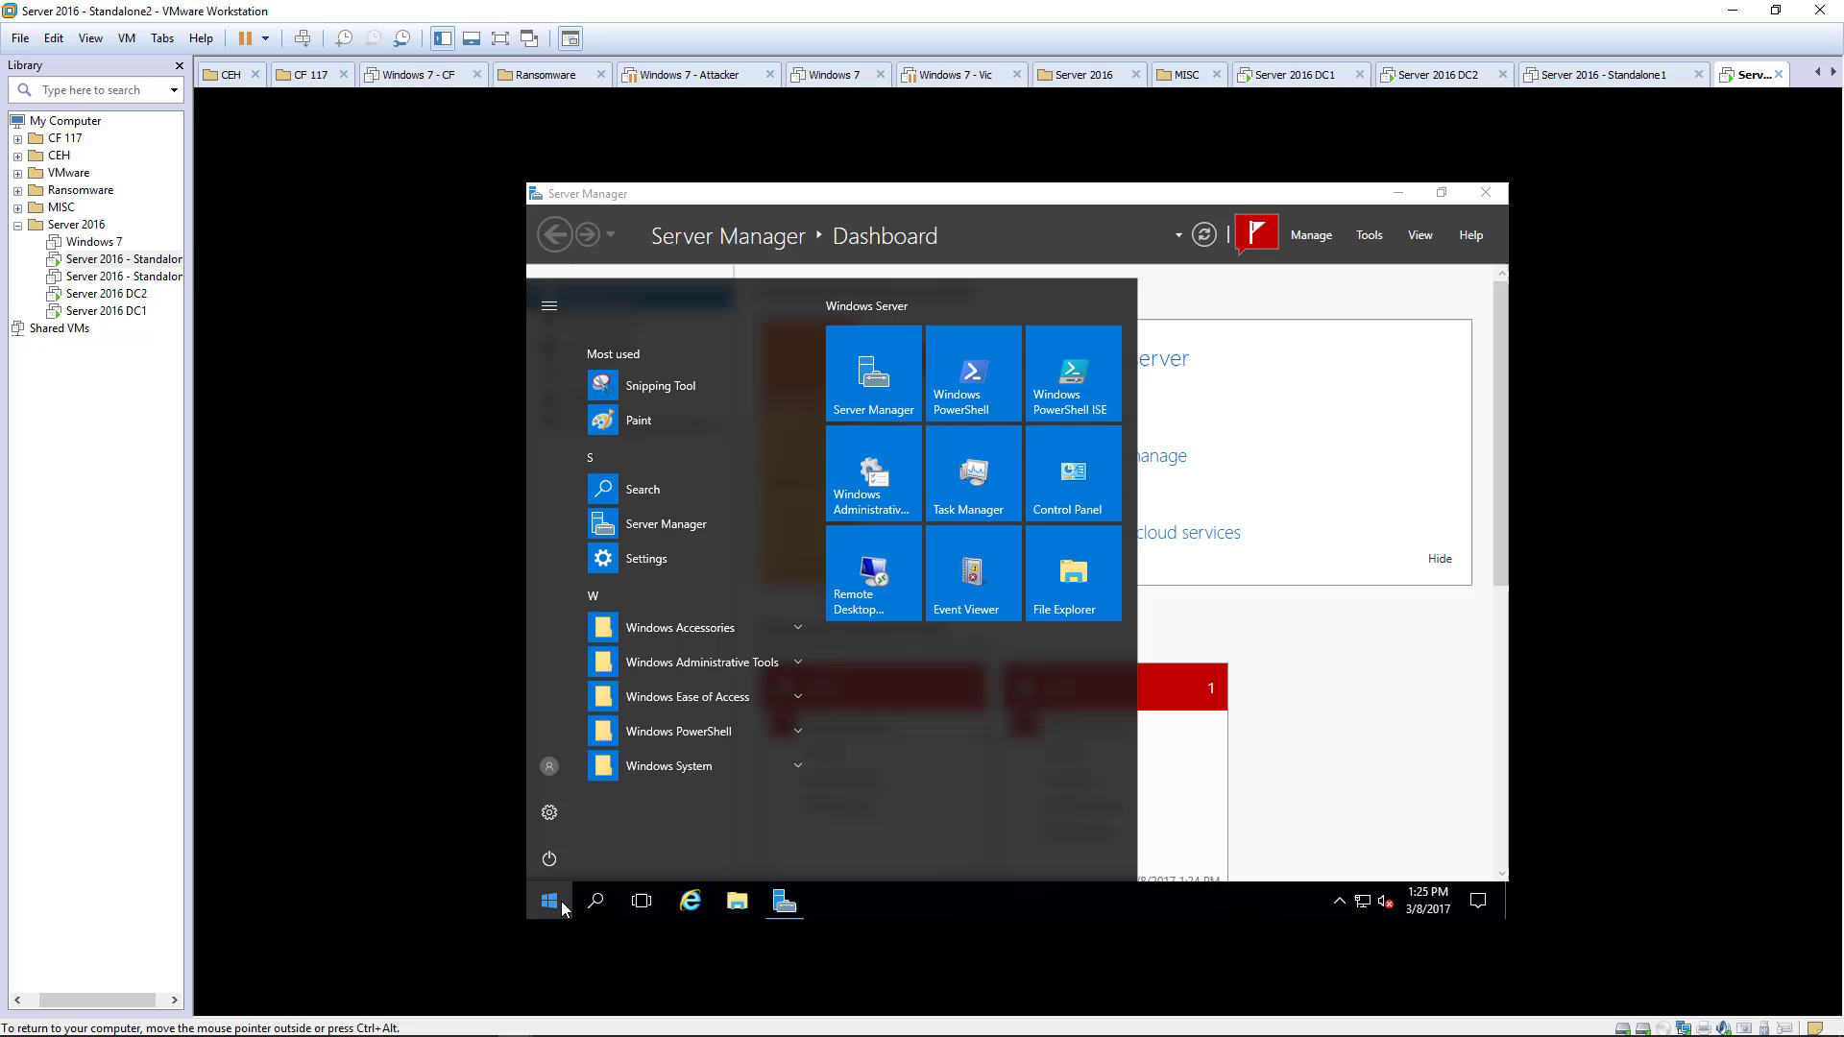
{"action": "left_click", "coordinate": [549, 763]}
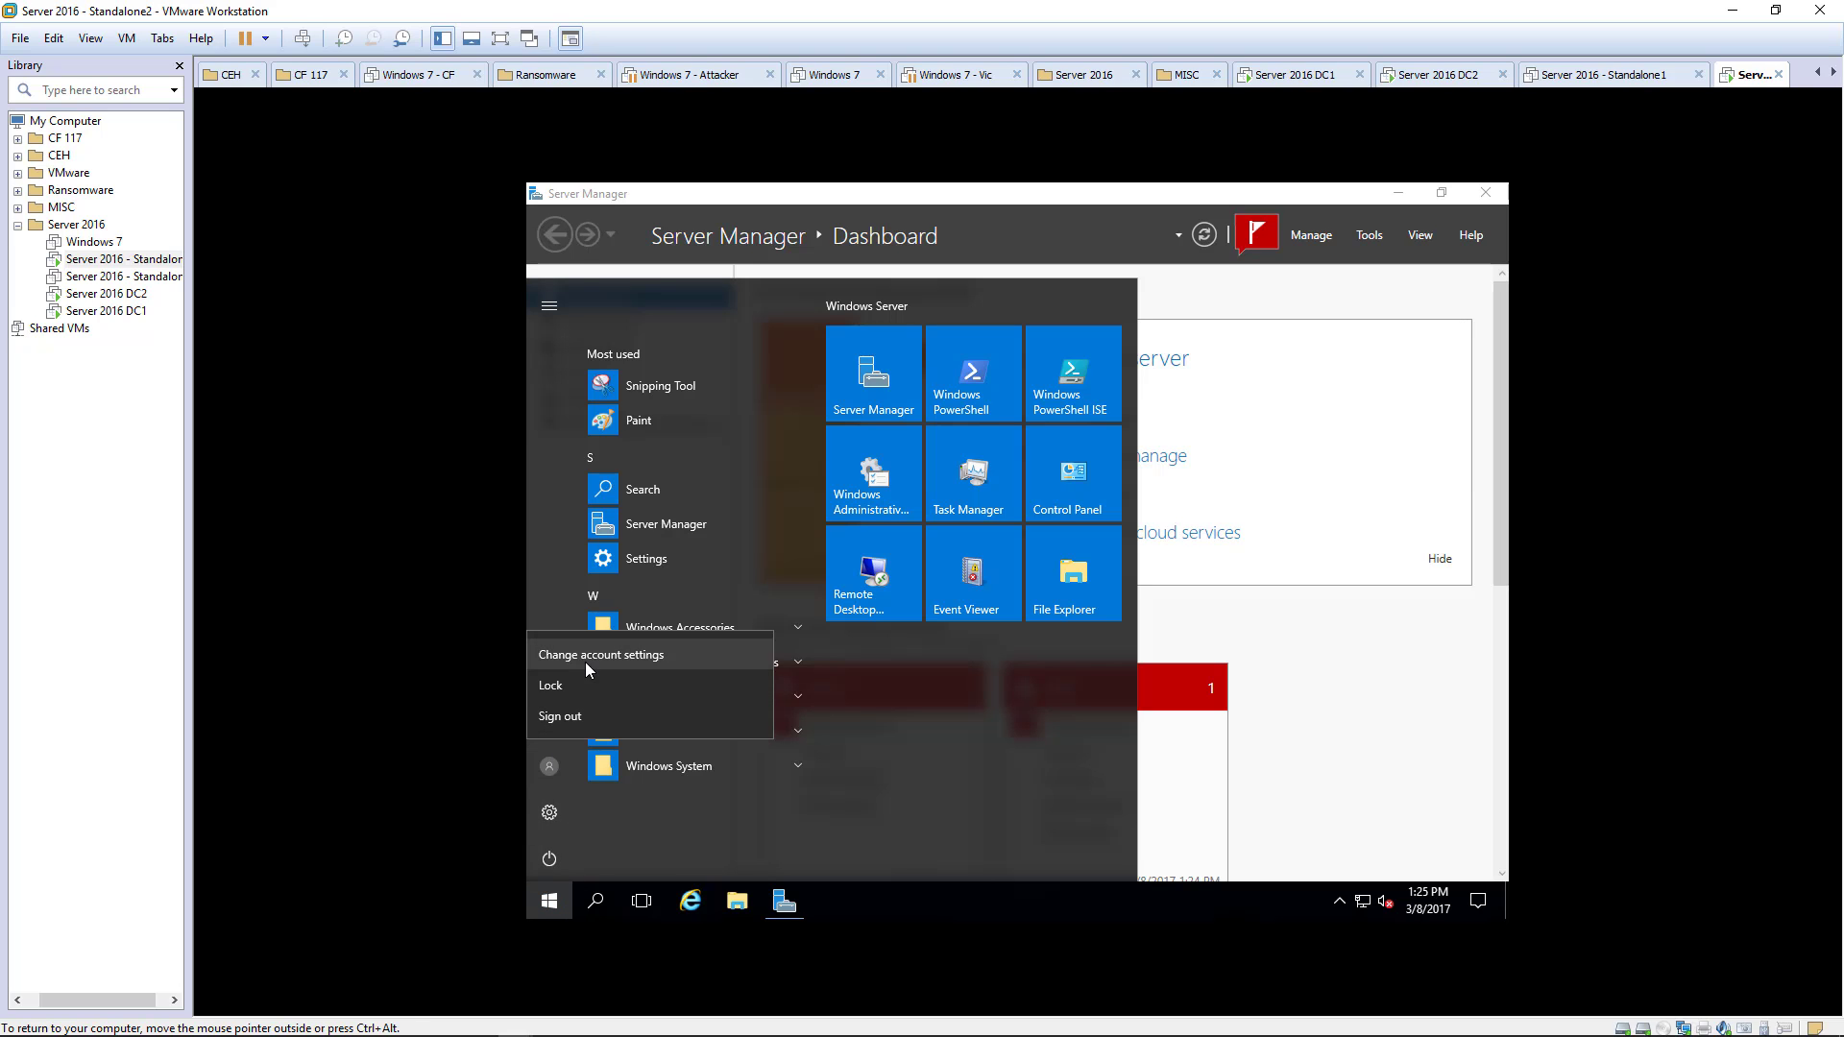
{"action": "left_click", "coordinate": [564, 717]}
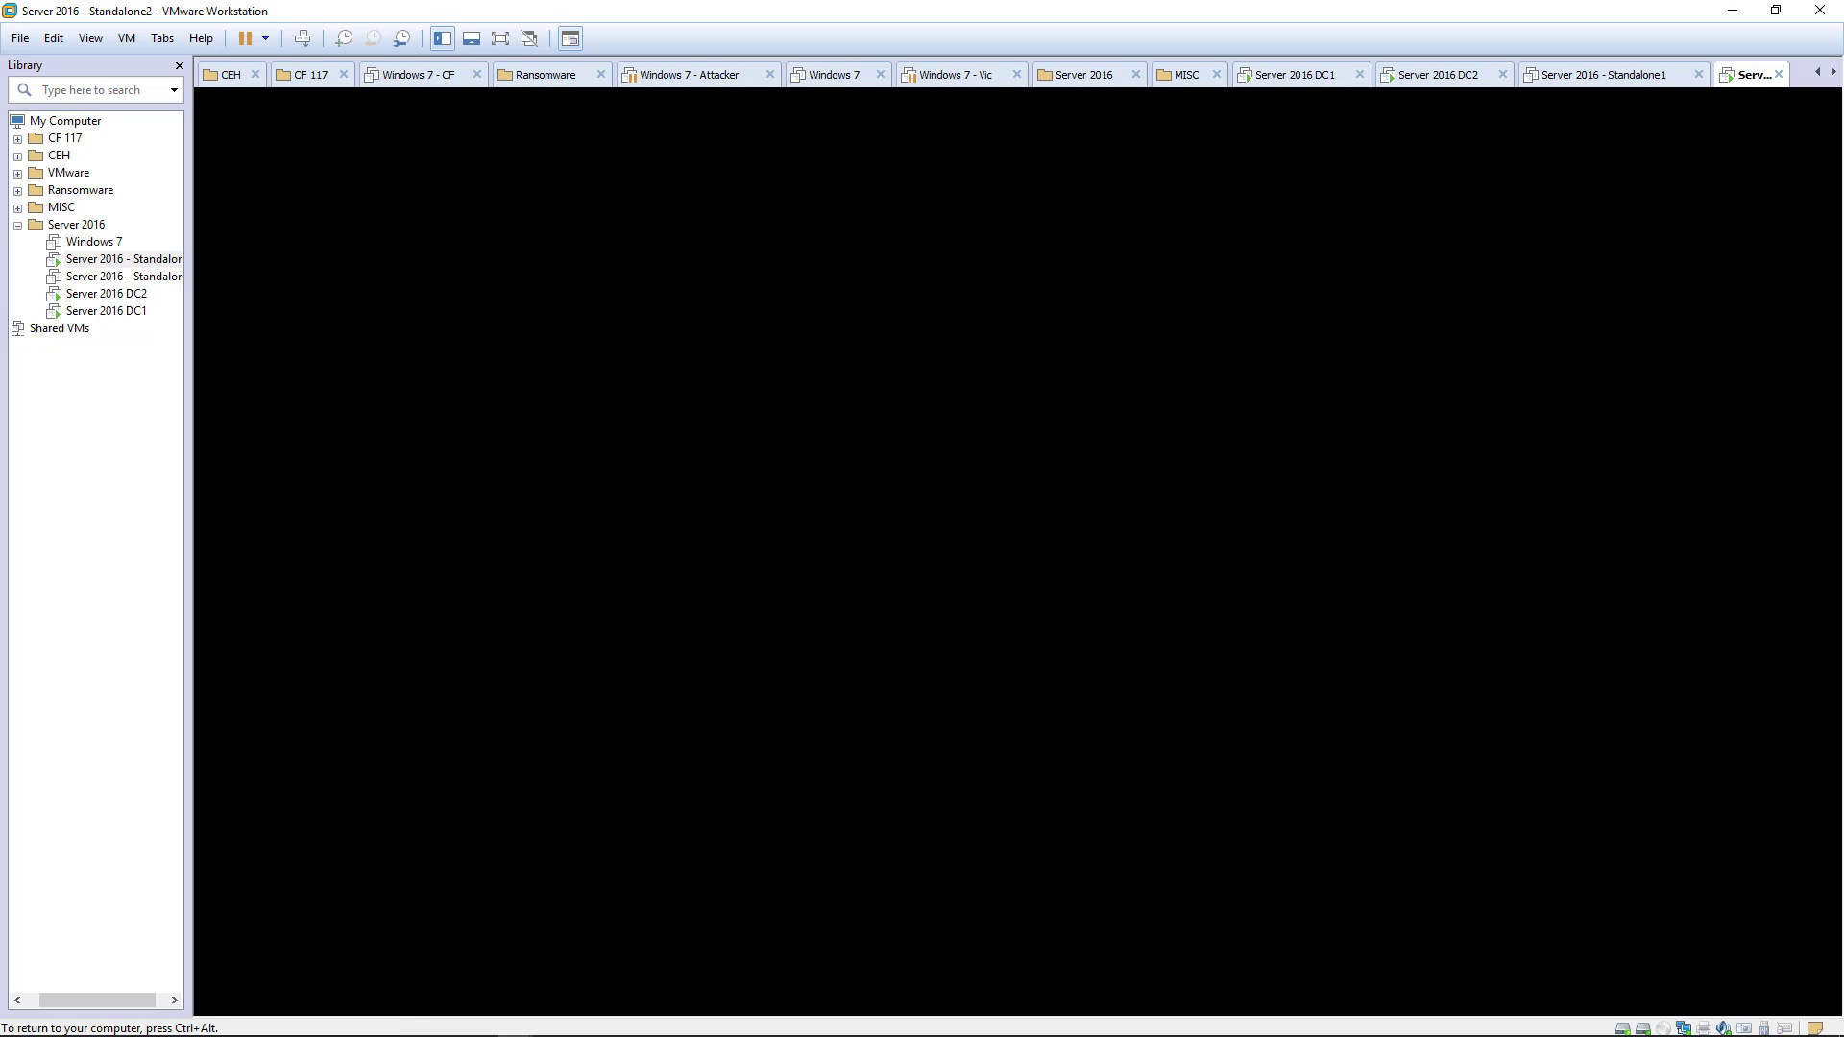
{"action": "key", "text": "ctrl+alt+Insert"}
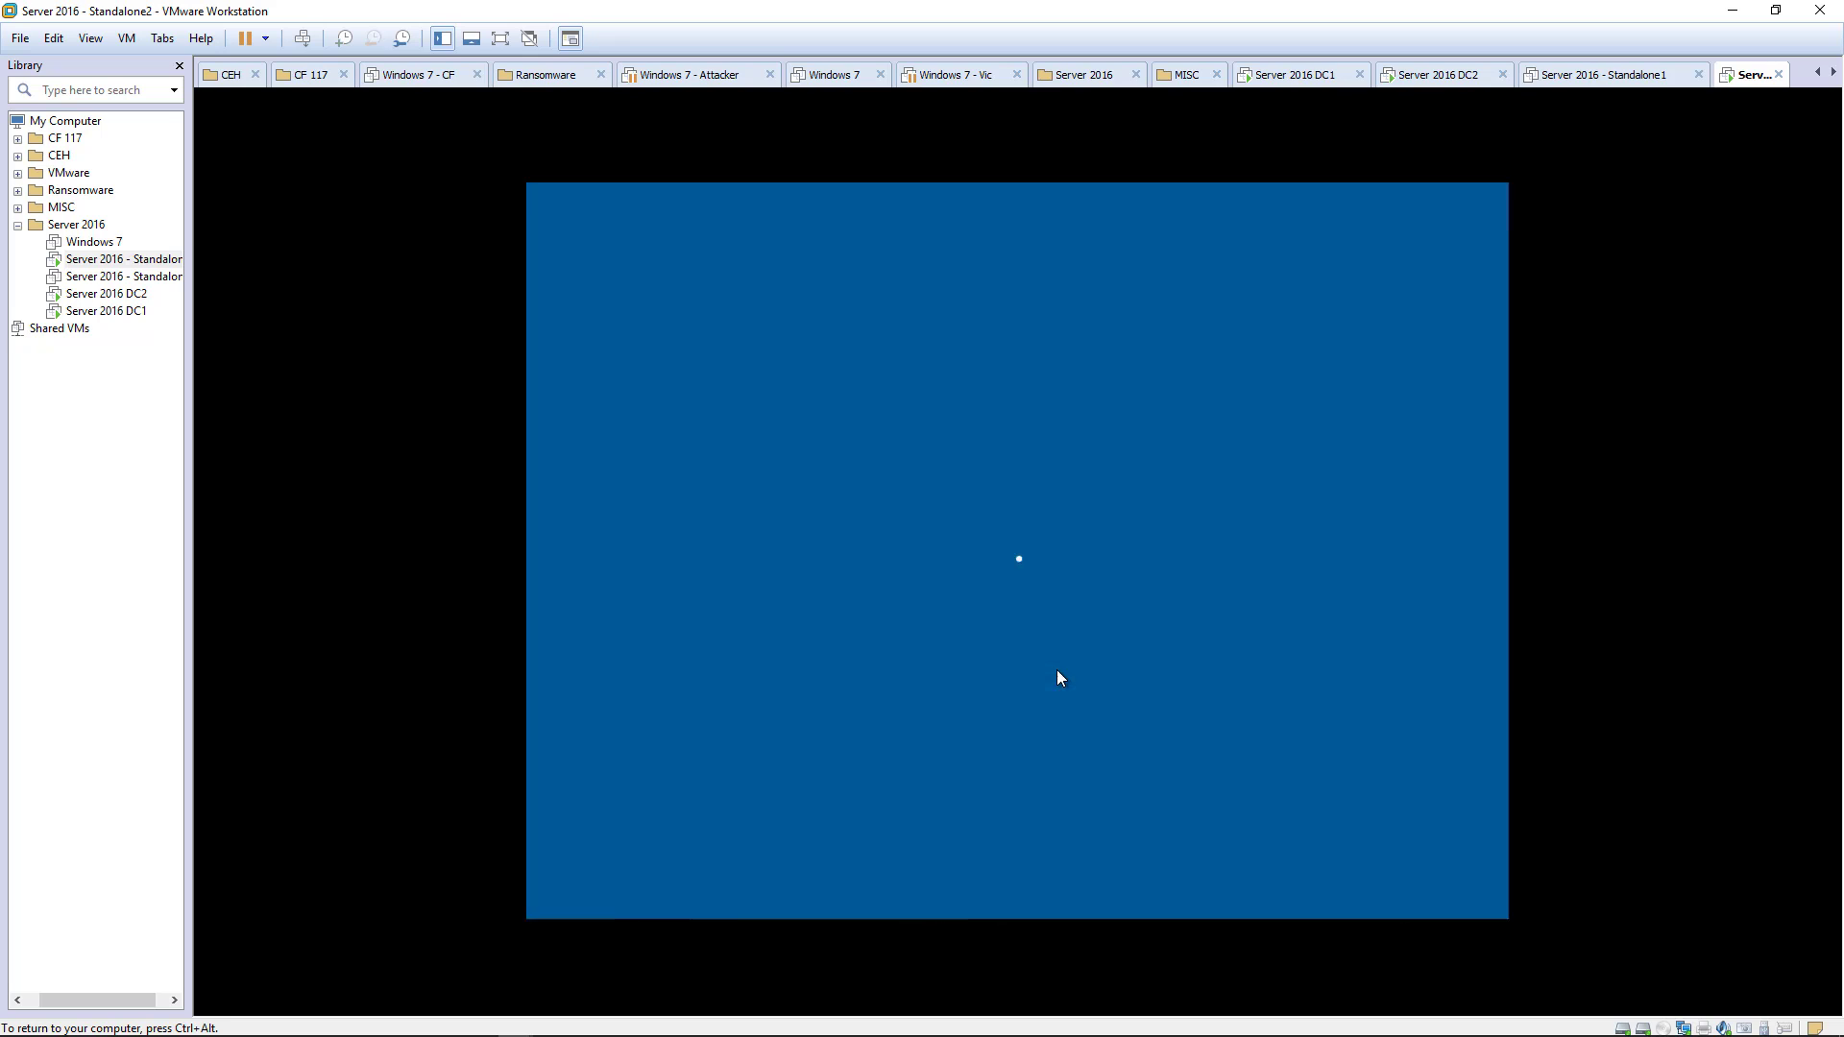
{"action": "left_click", "coordinate": [651, 848]}
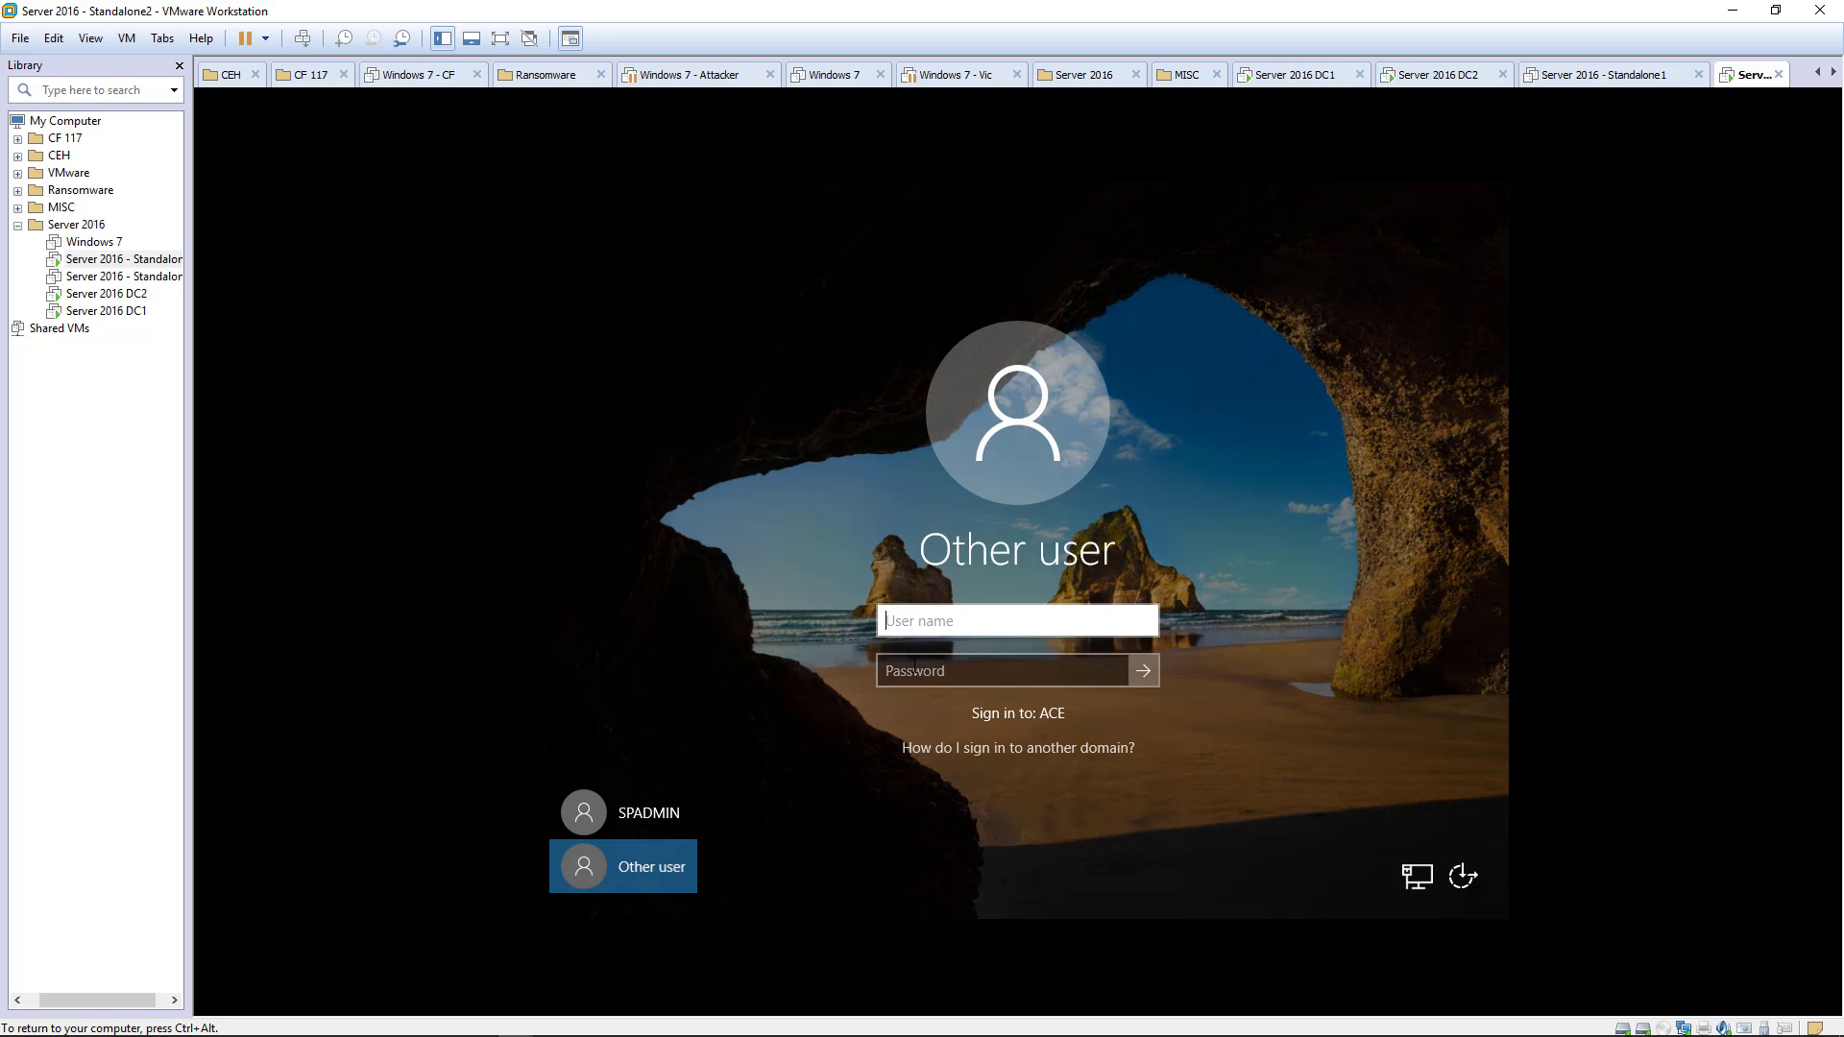
- Sign in as ace\administrator with the domain administrator password
{"action": "type", "text": "adminis"}
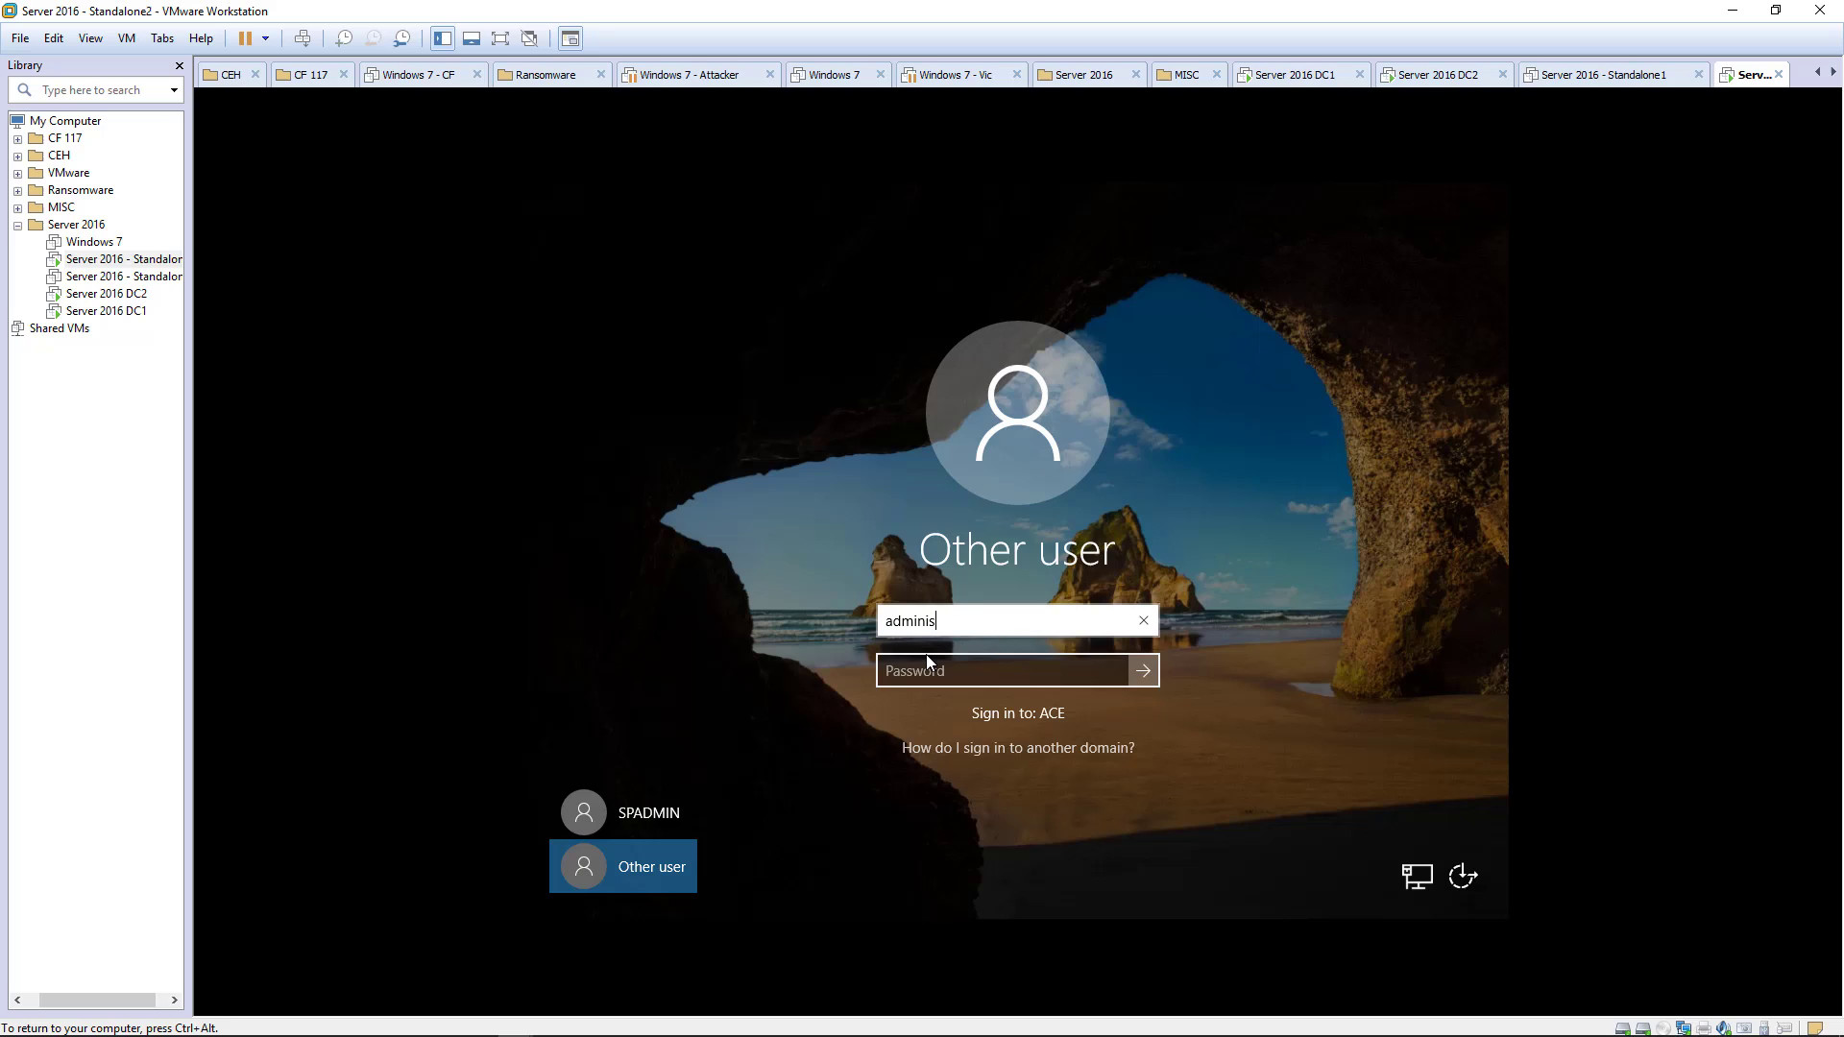
{"action": "type", "text": "trator"}
{"action": "key", "text": "Tab"}
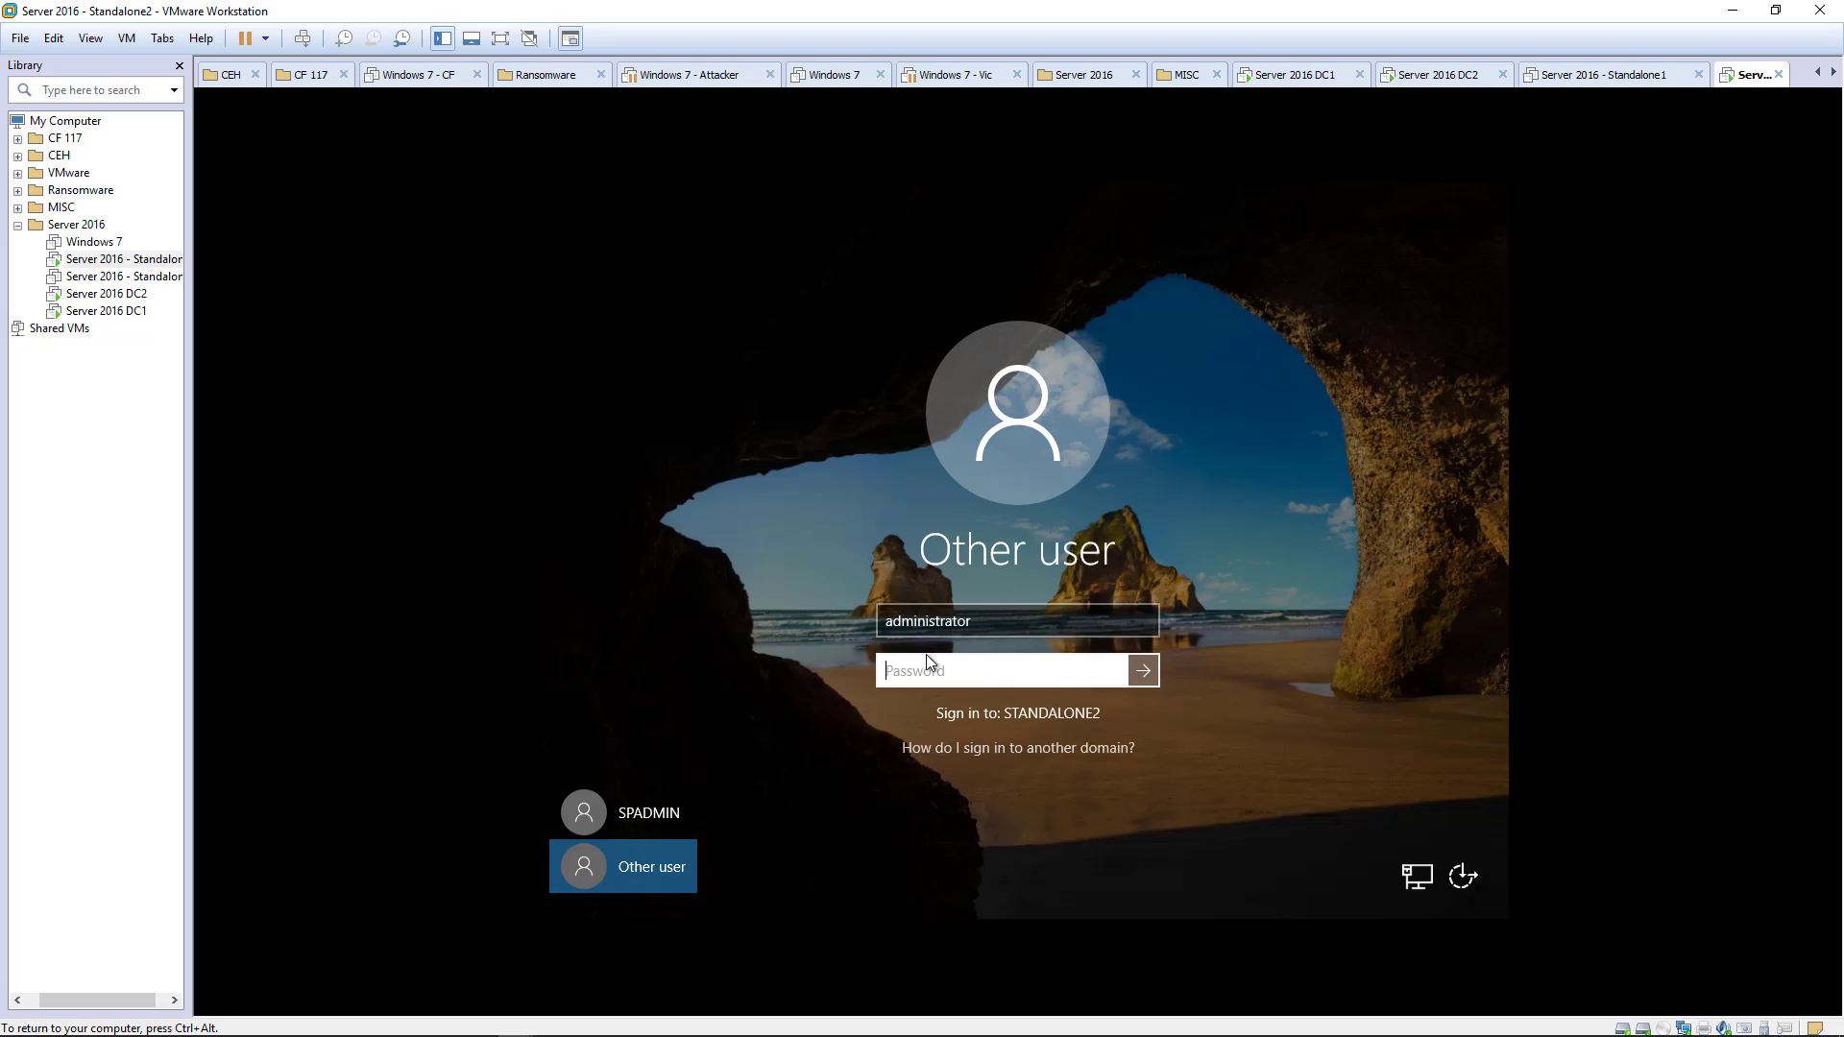
{"action": "left_click", "coordinate": [919, 631]}
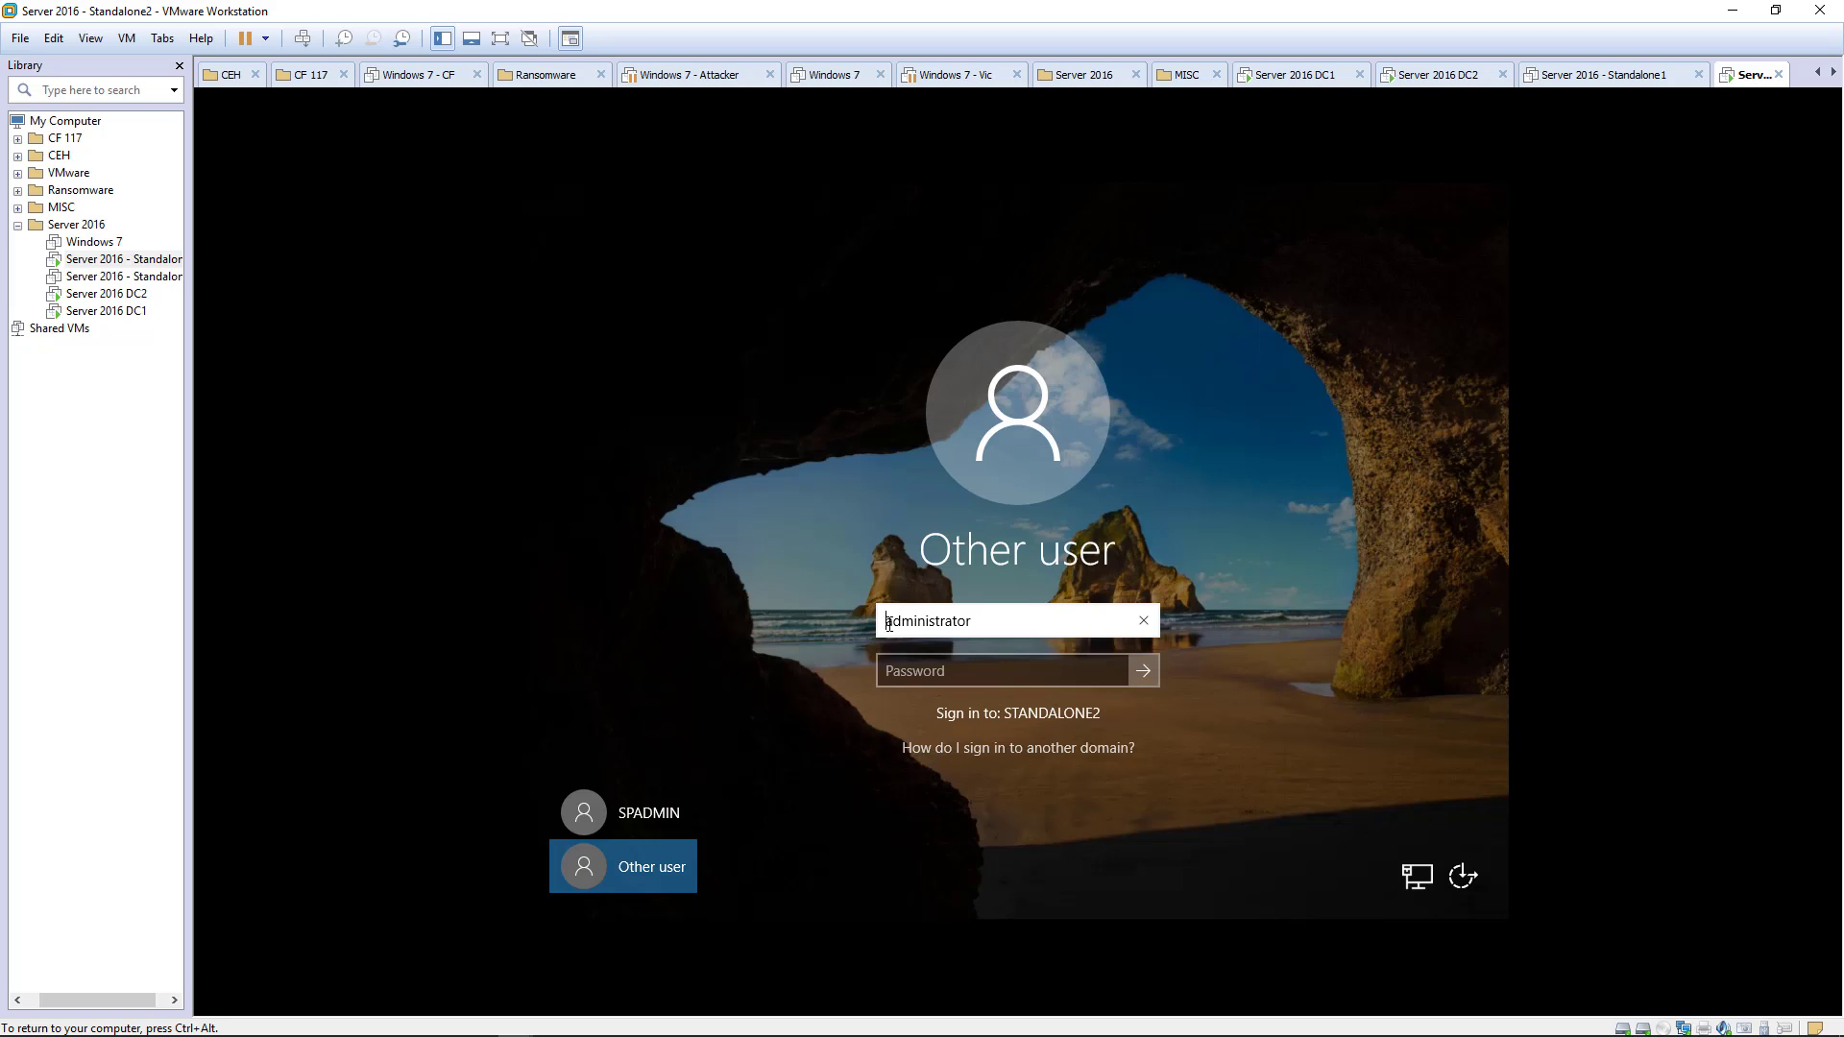
{"action": "type", "text": "ace\\"}
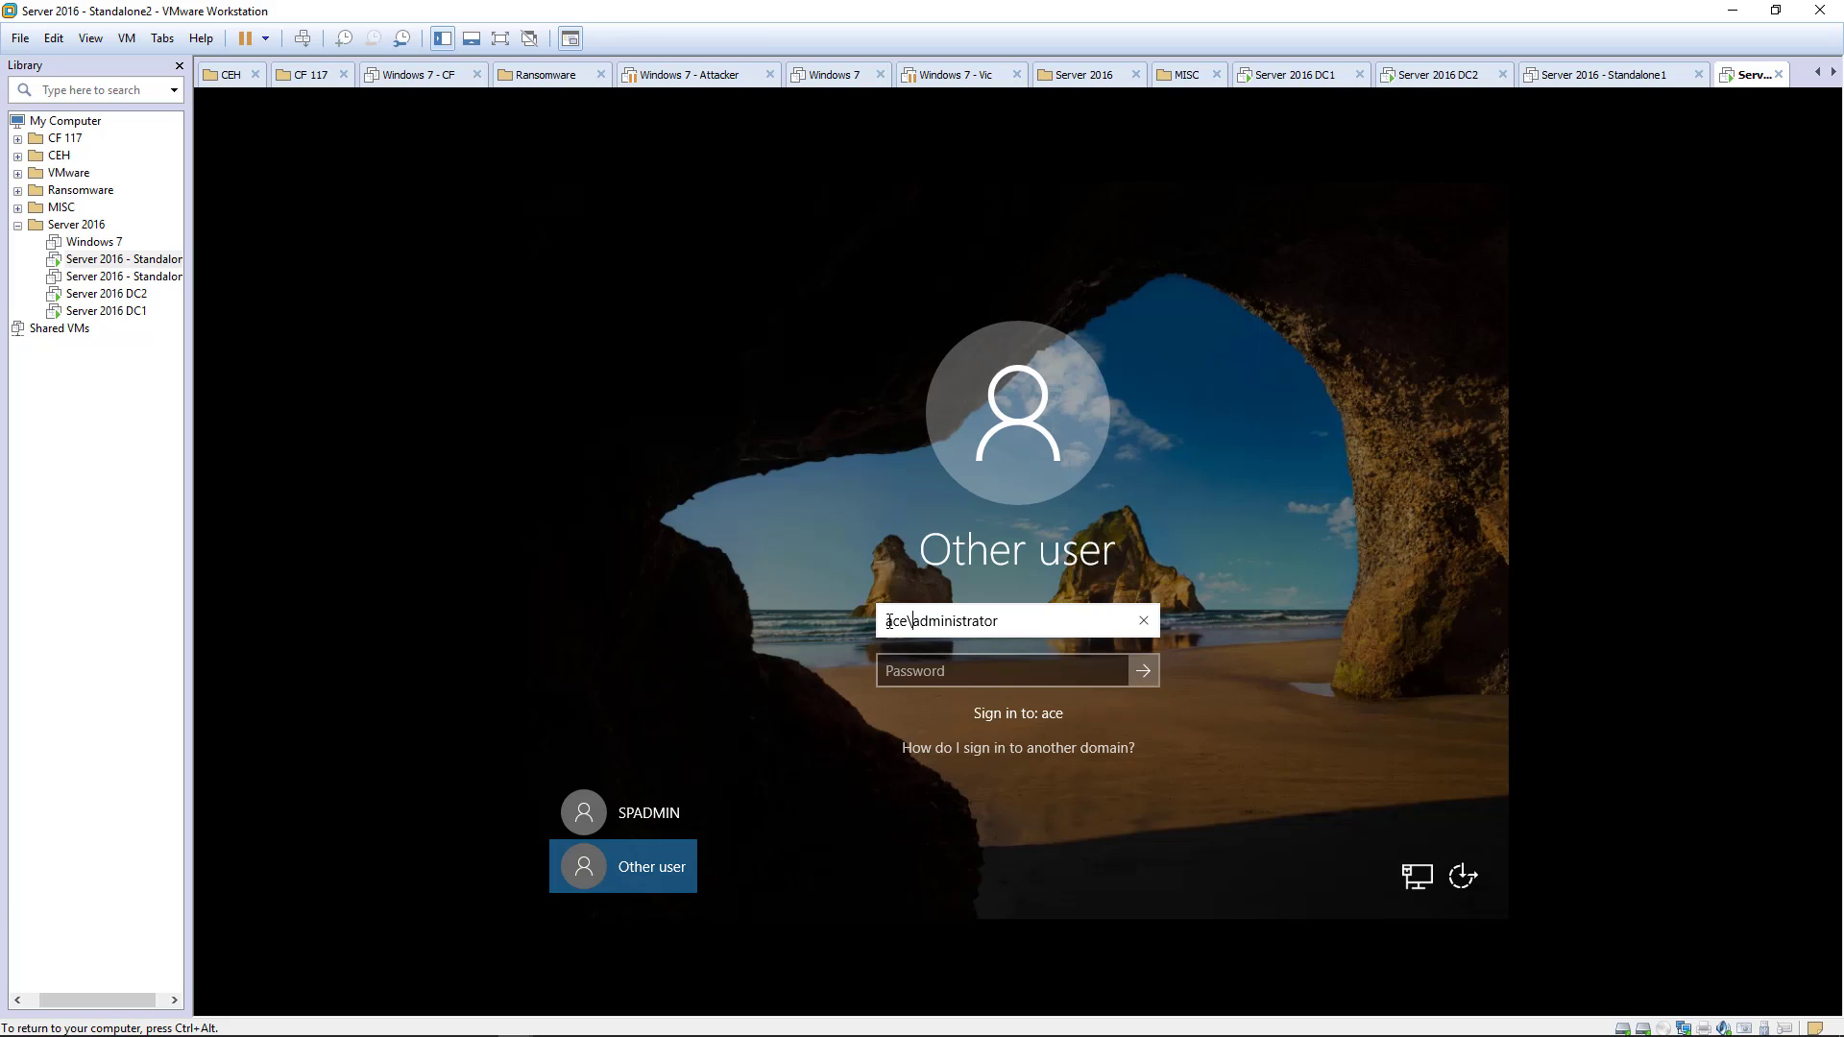
{"action": "key", "text": "Tab"}
{"action": "type", "text": "••"}
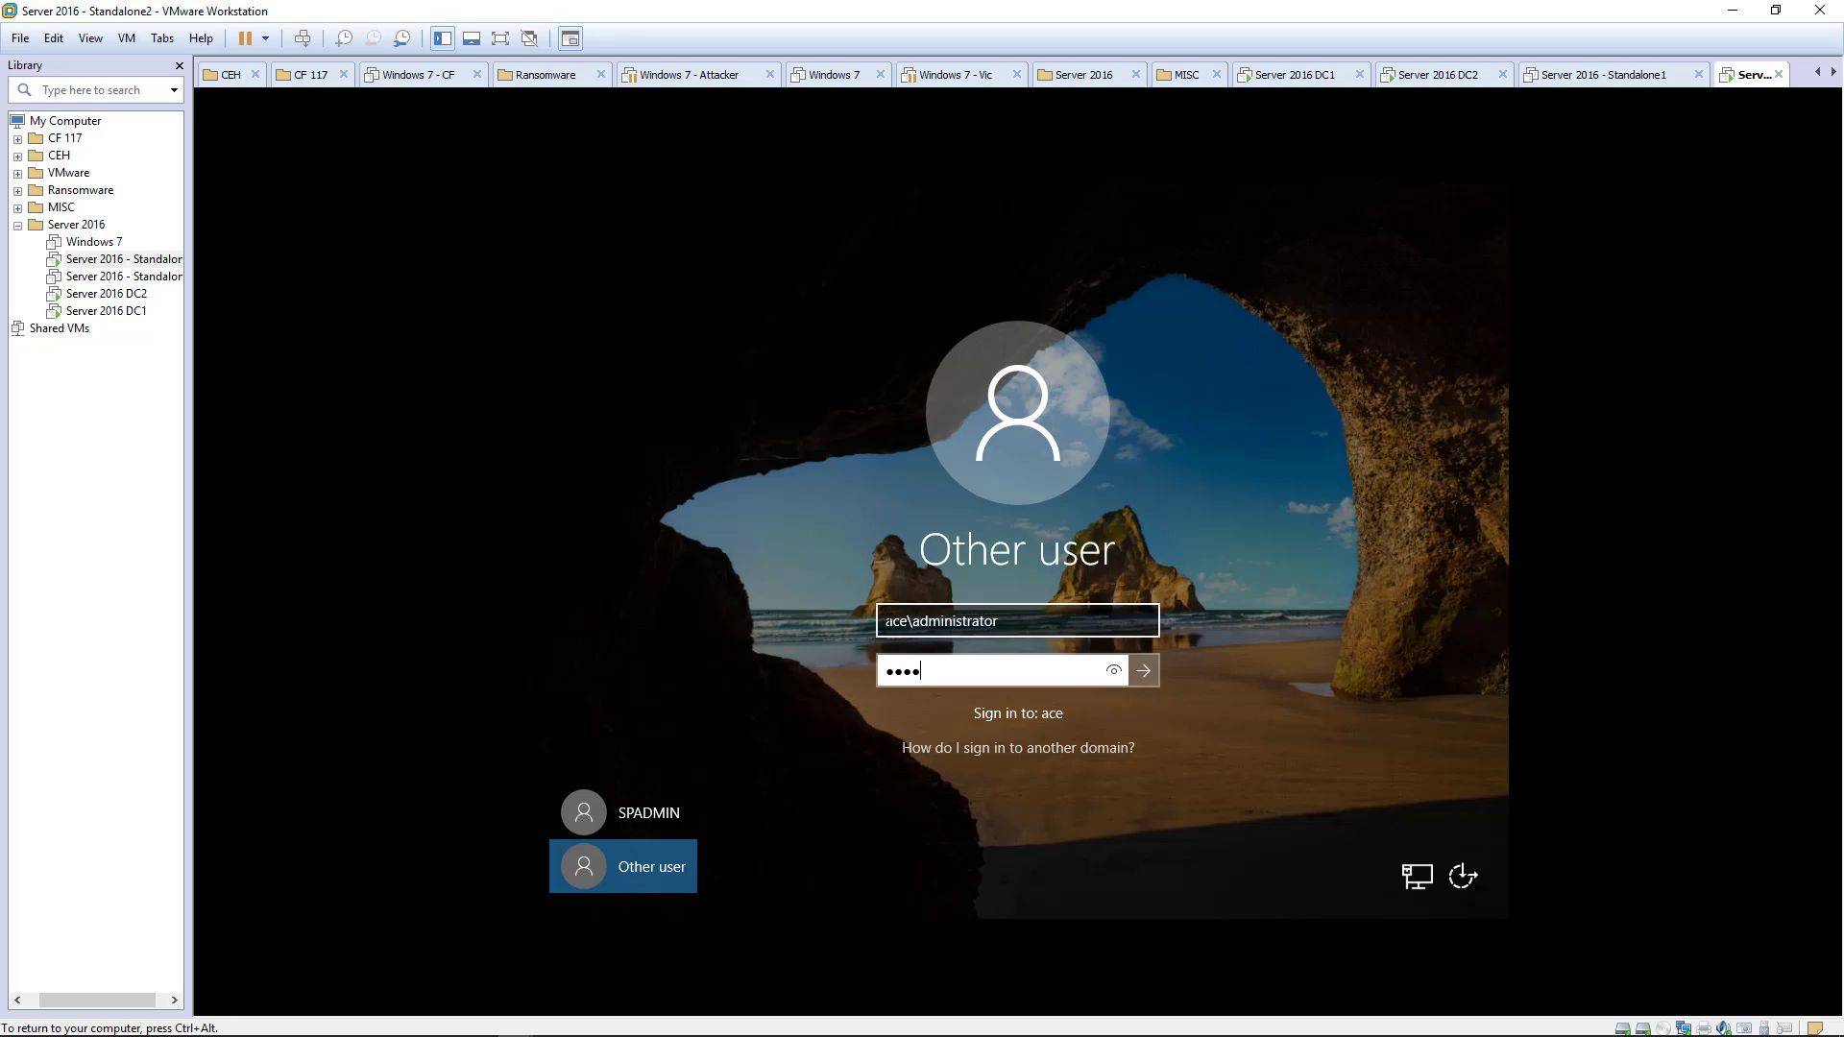
{"action": "key", "text": "Return"}
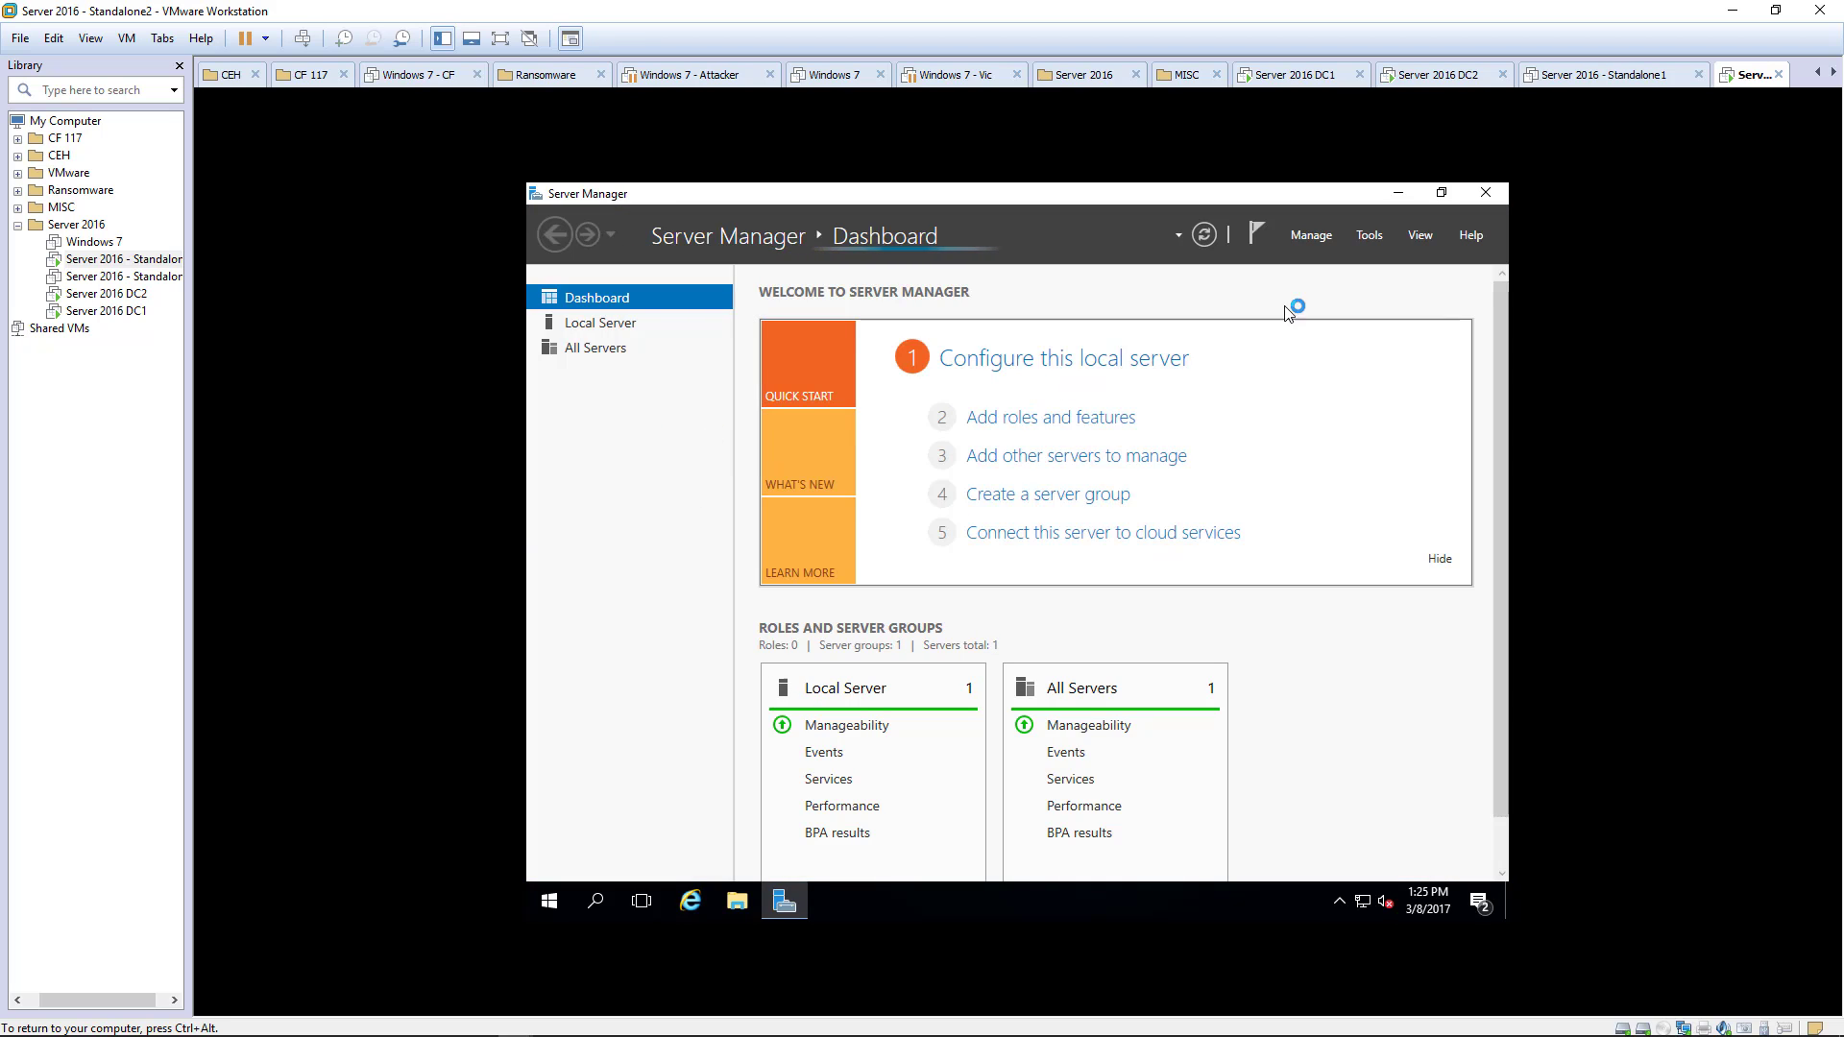
- Start Add Roles and Features and advance with defaults to the Features page
{"action": "left_click", "coordinate": [1342, 240]}
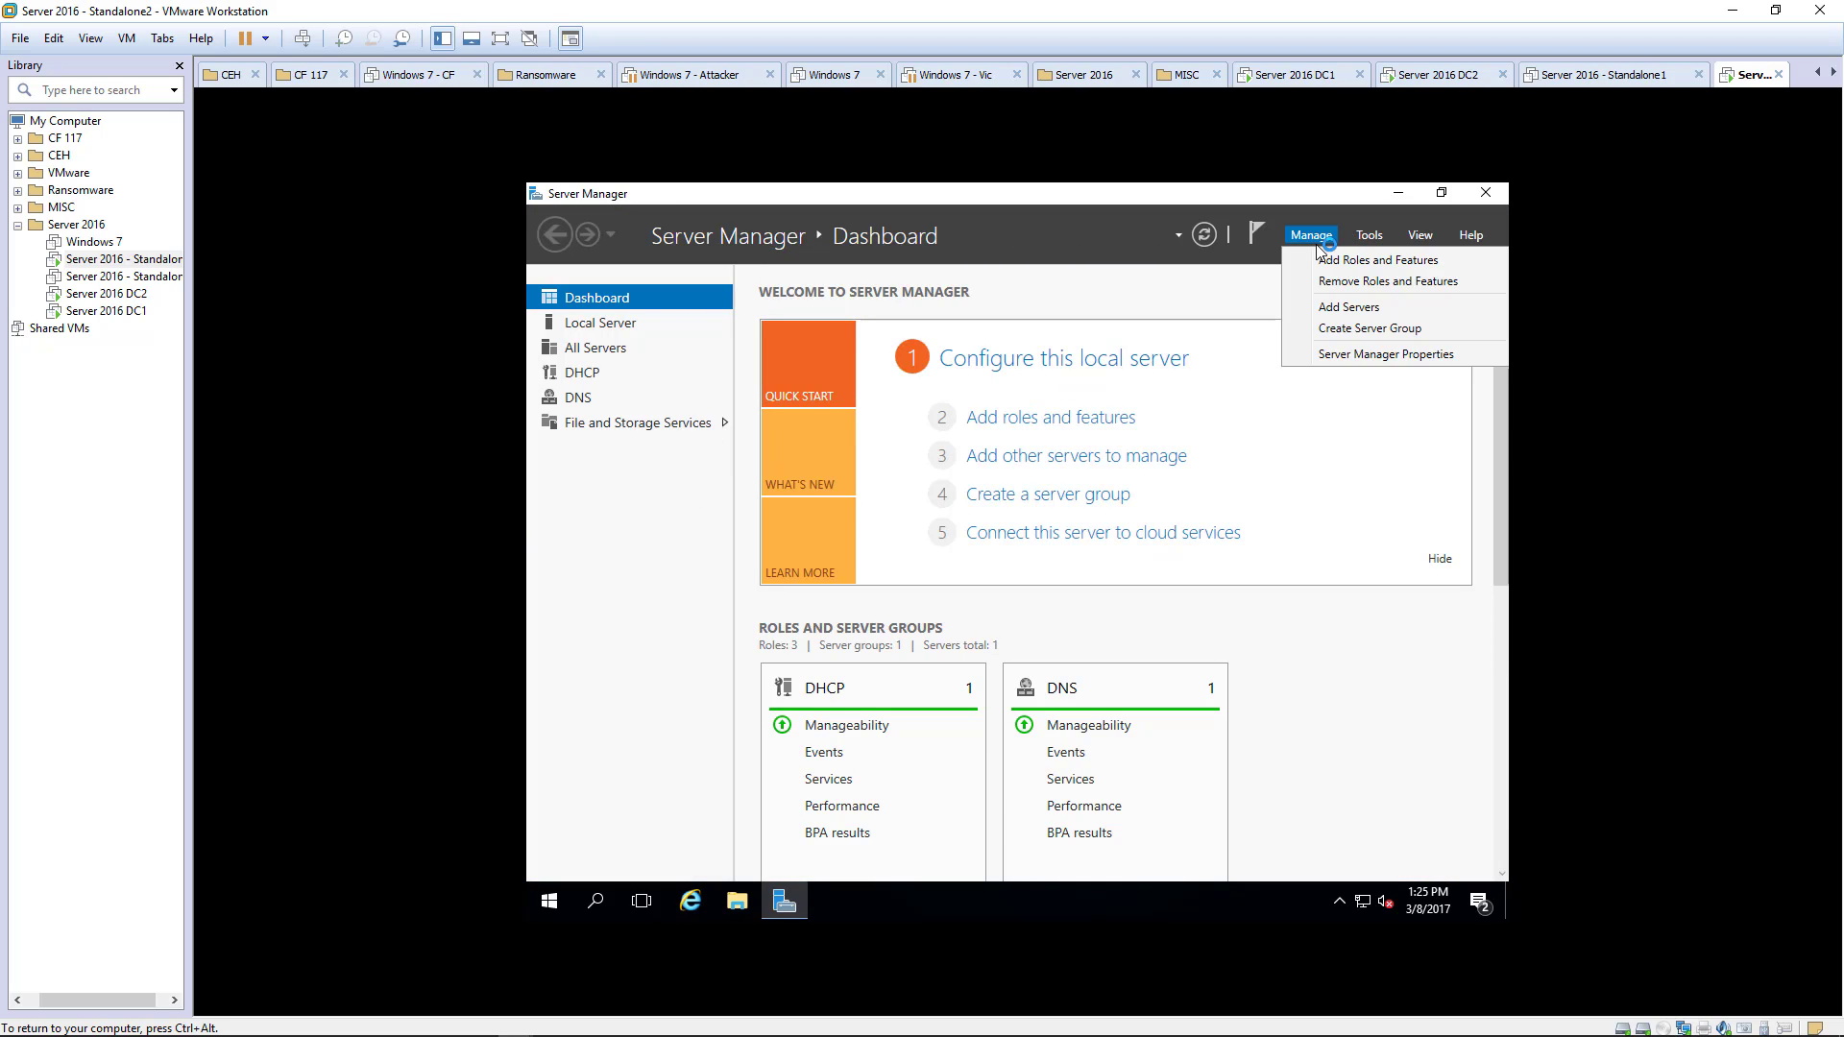
{"action": "left_click", "coordinate": [1322, 253]}
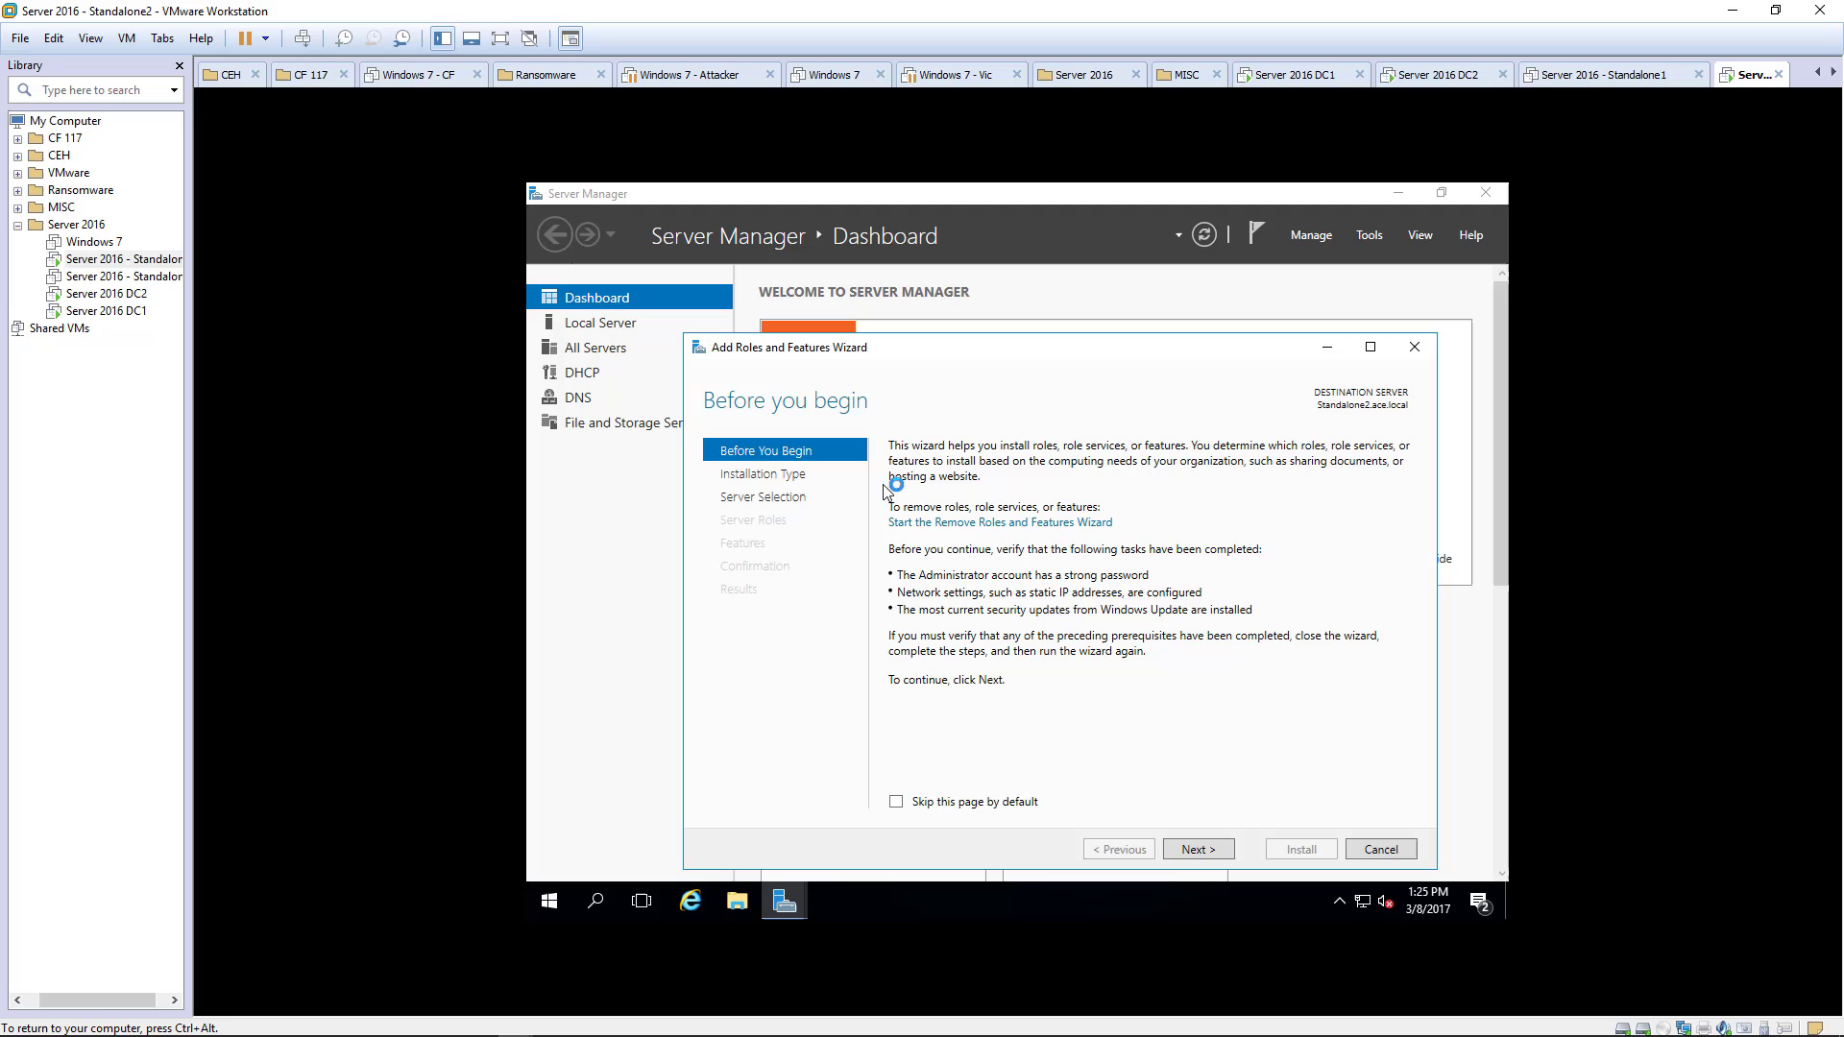
{"action": "left_click", "coordinate": [1197, 851]}
{"action": "left_click", "coordinate": [1198, 852]}
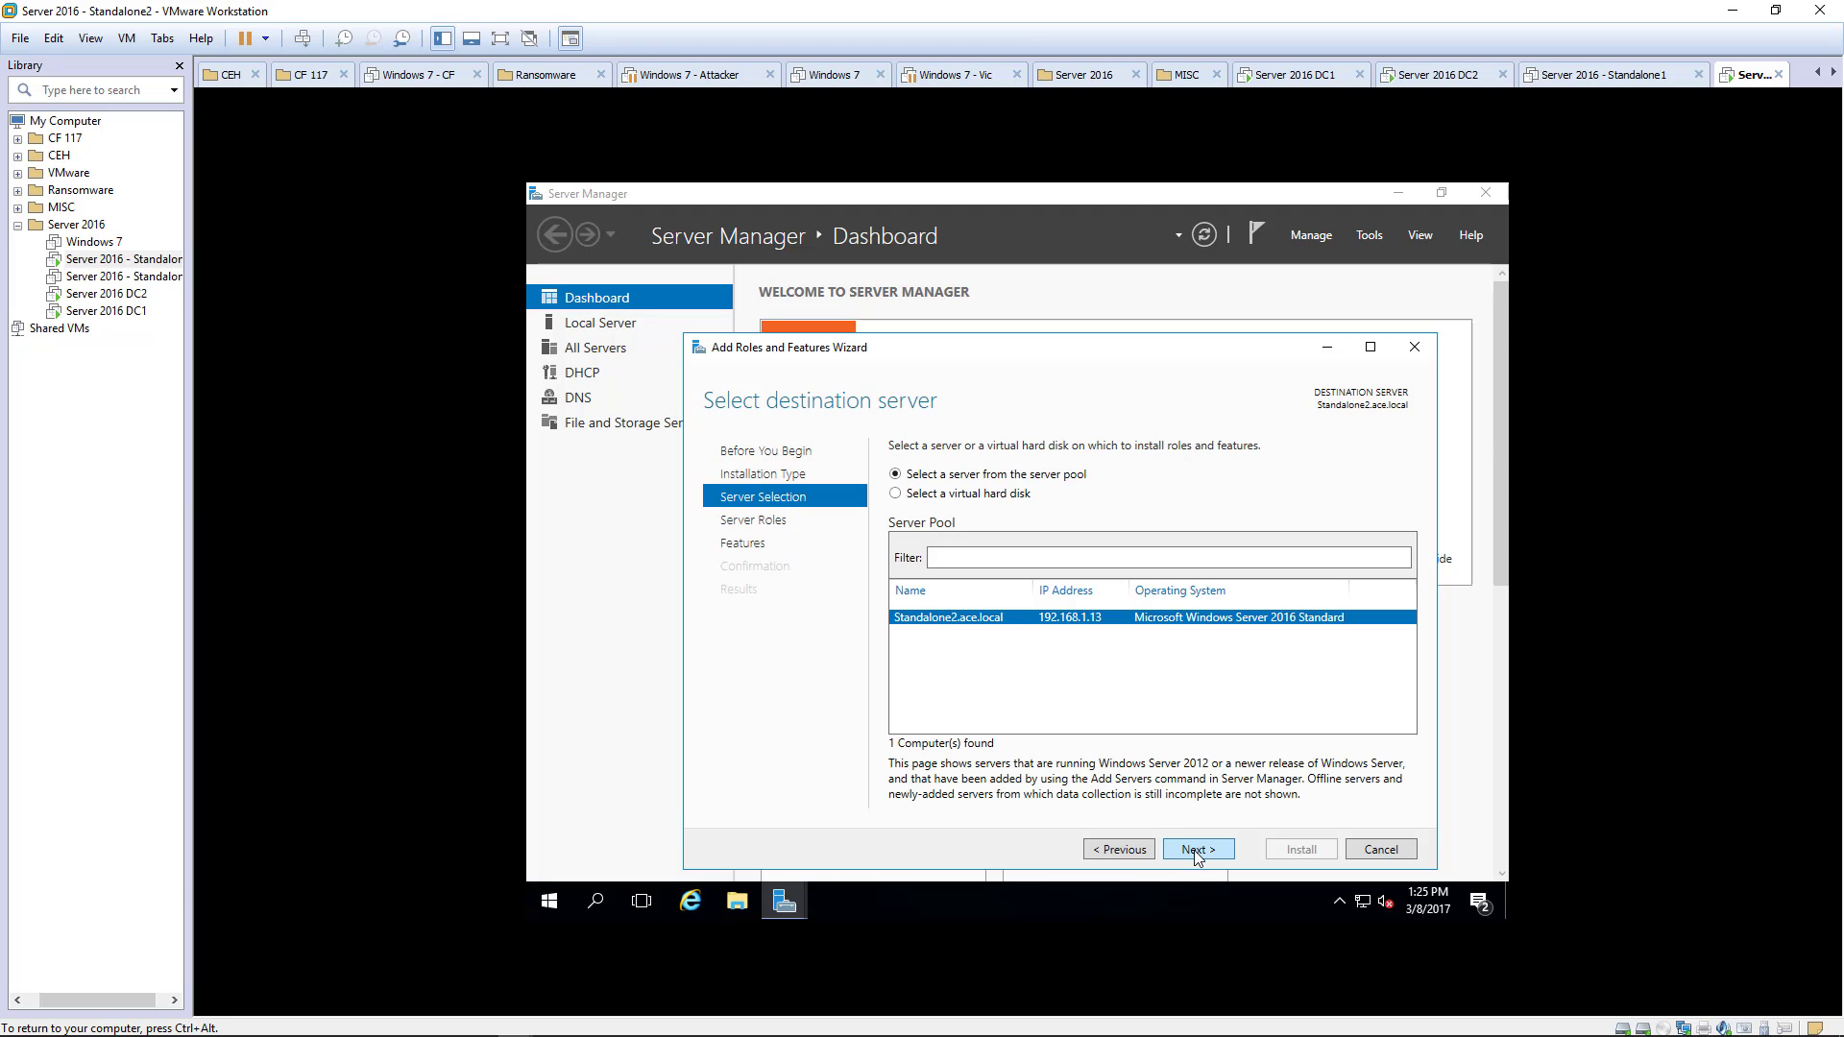
{"action": "left_click", "coordinate": [1198, 851]}
{"action": "left_click", "coordinate": [1197, 852]}
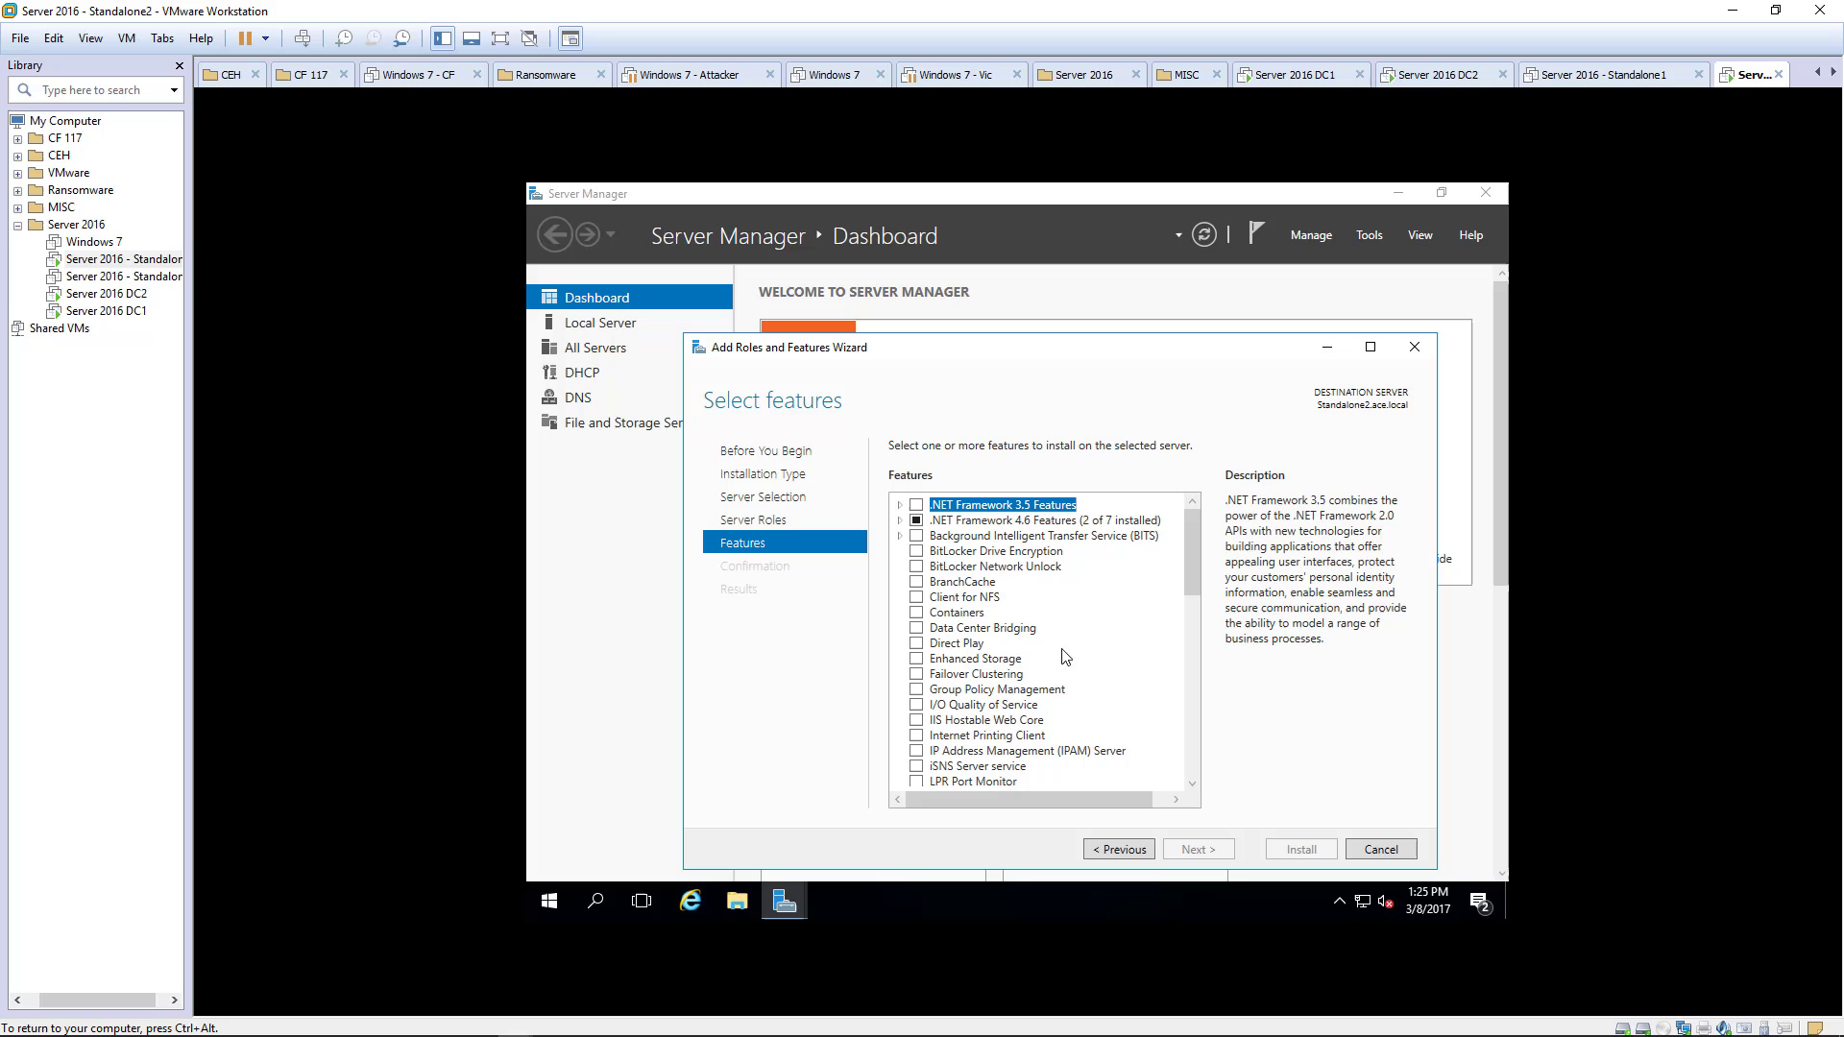
- Tick .NET Framework 3.5, install it, and close the wizard once it succeeds
{"action": "left_click", "coordinate": [898, 505]}
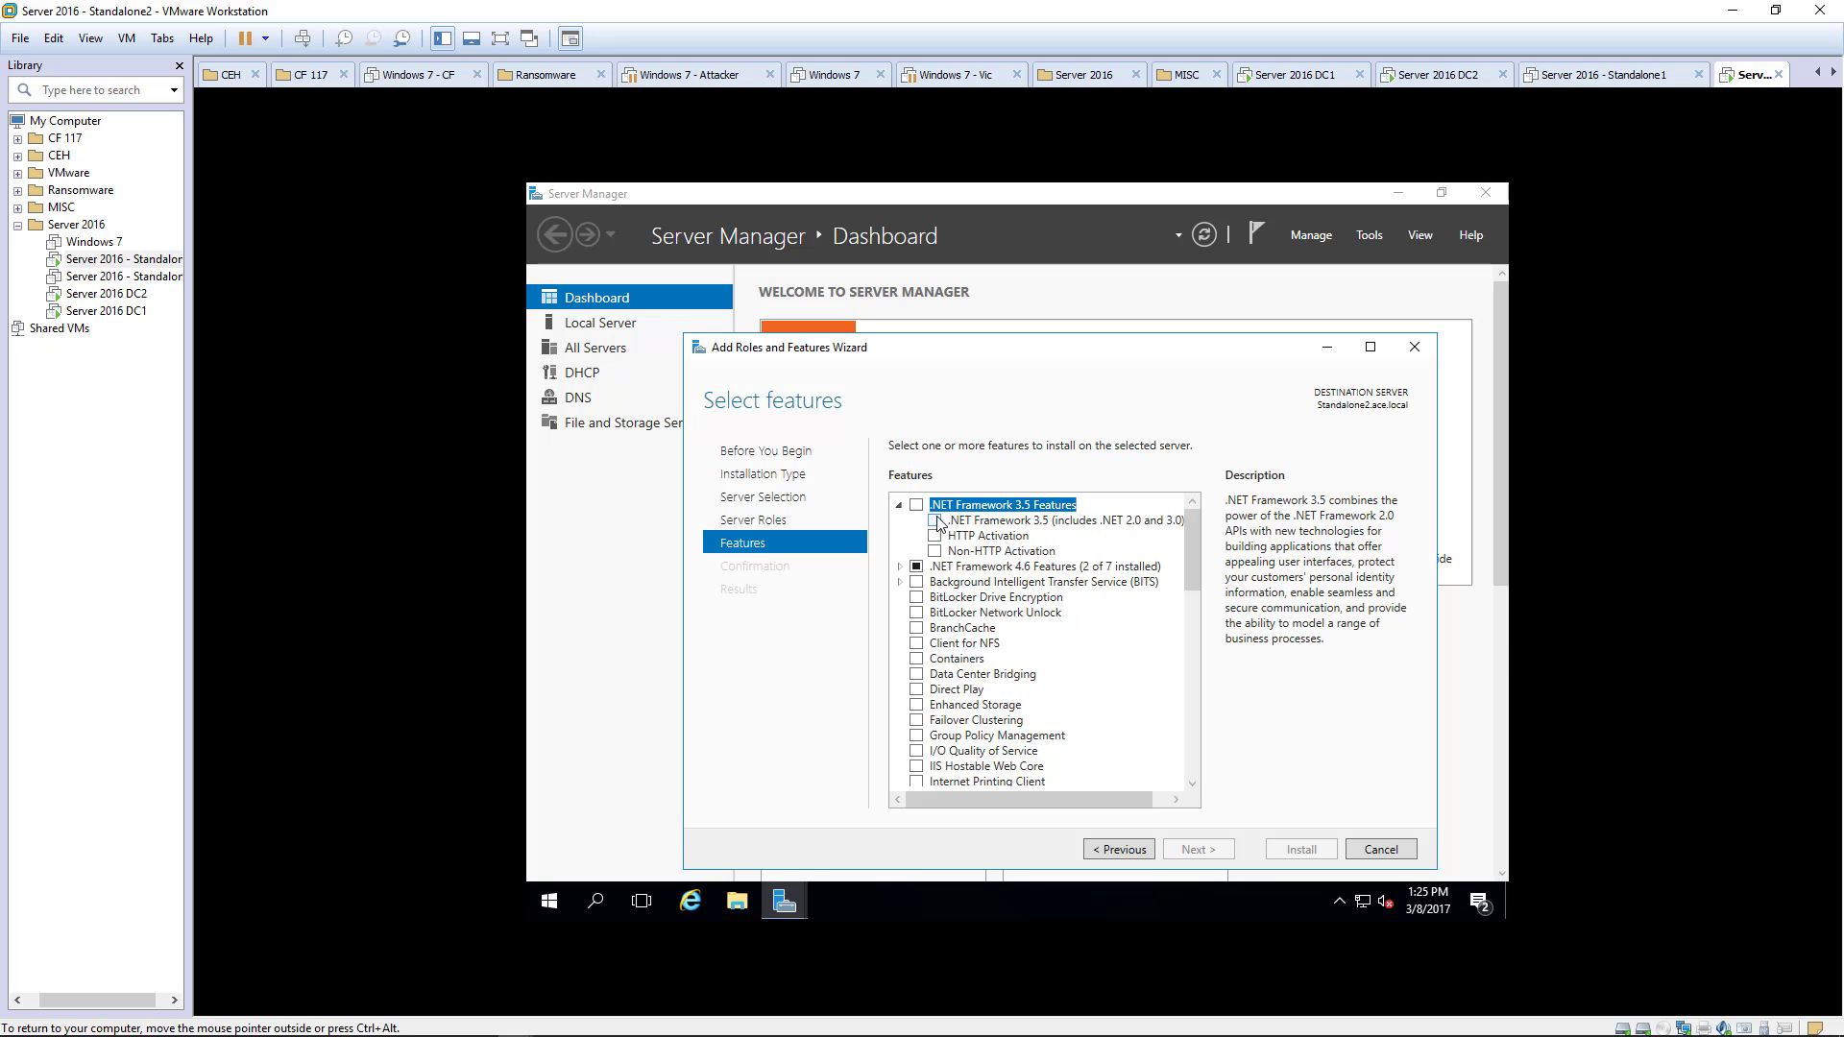
{"action": "left_click", "coordinate": [936, 522]}
{"action": "left_click", "coordinate": [1187, 849]}
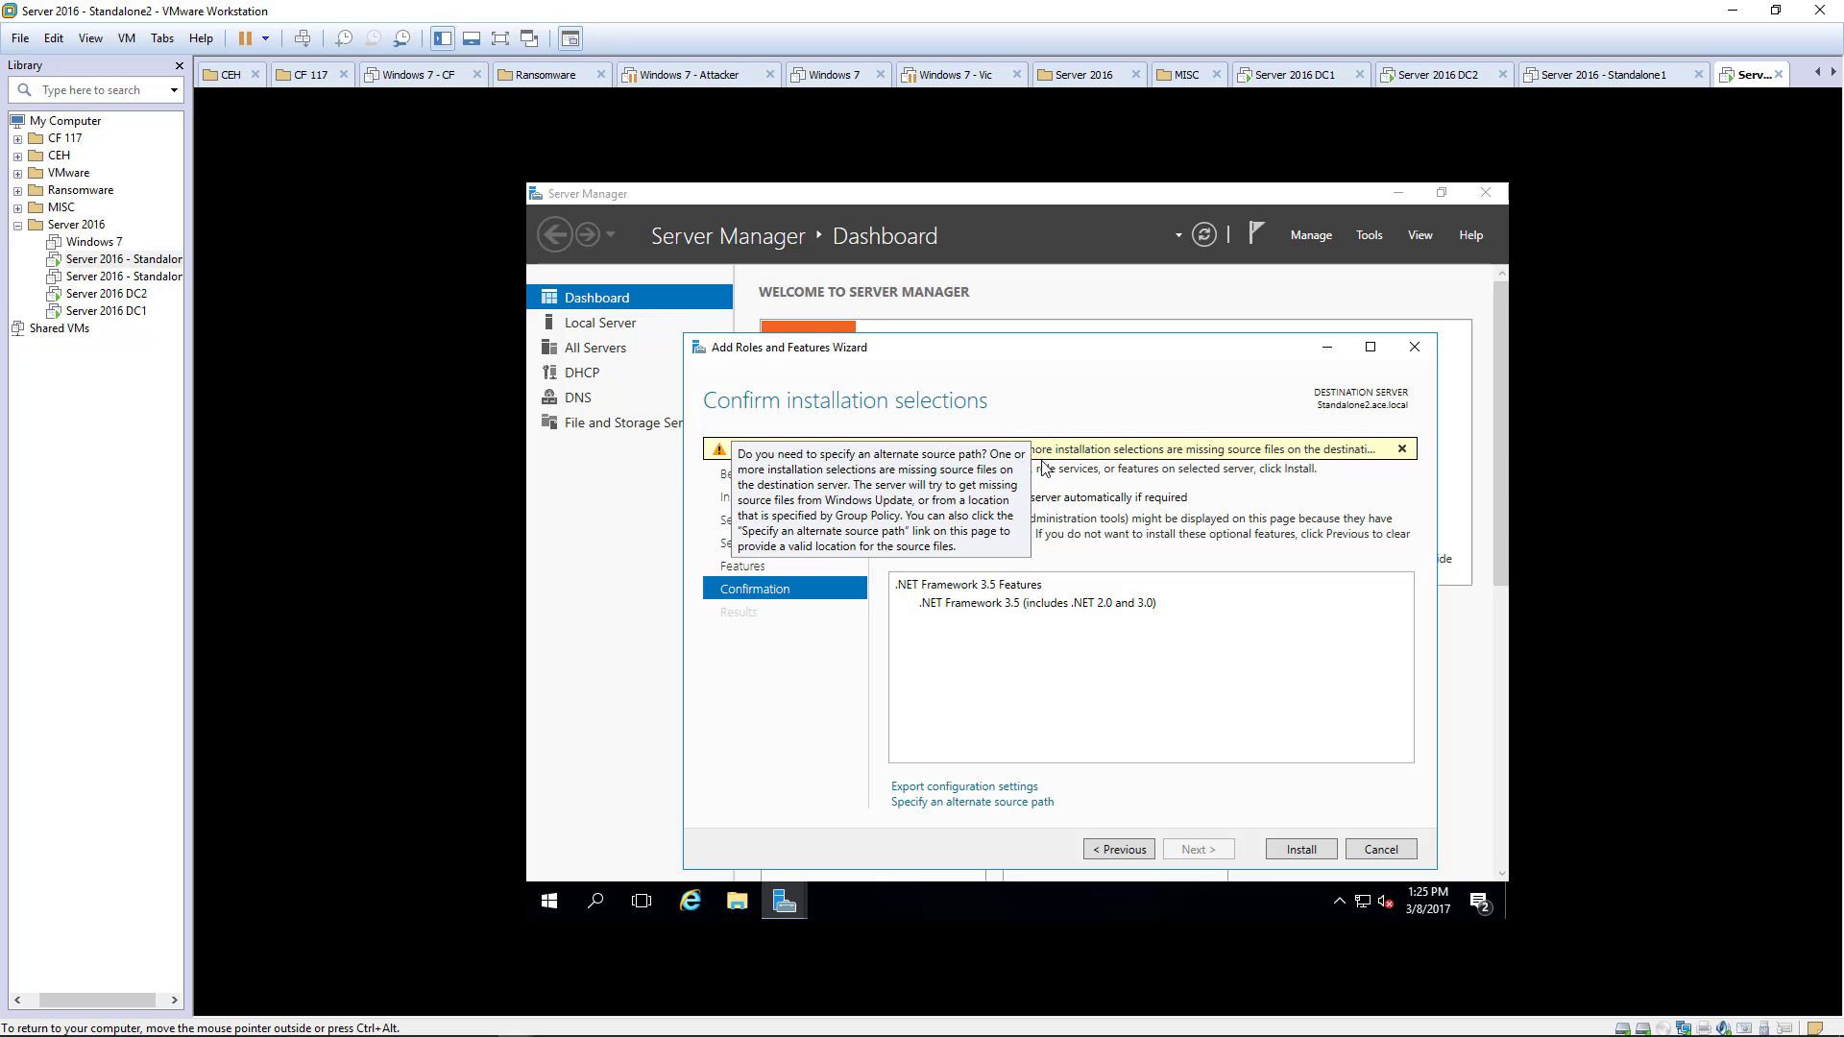
{"action": "left_click", "coordinate": [1302, 851]}
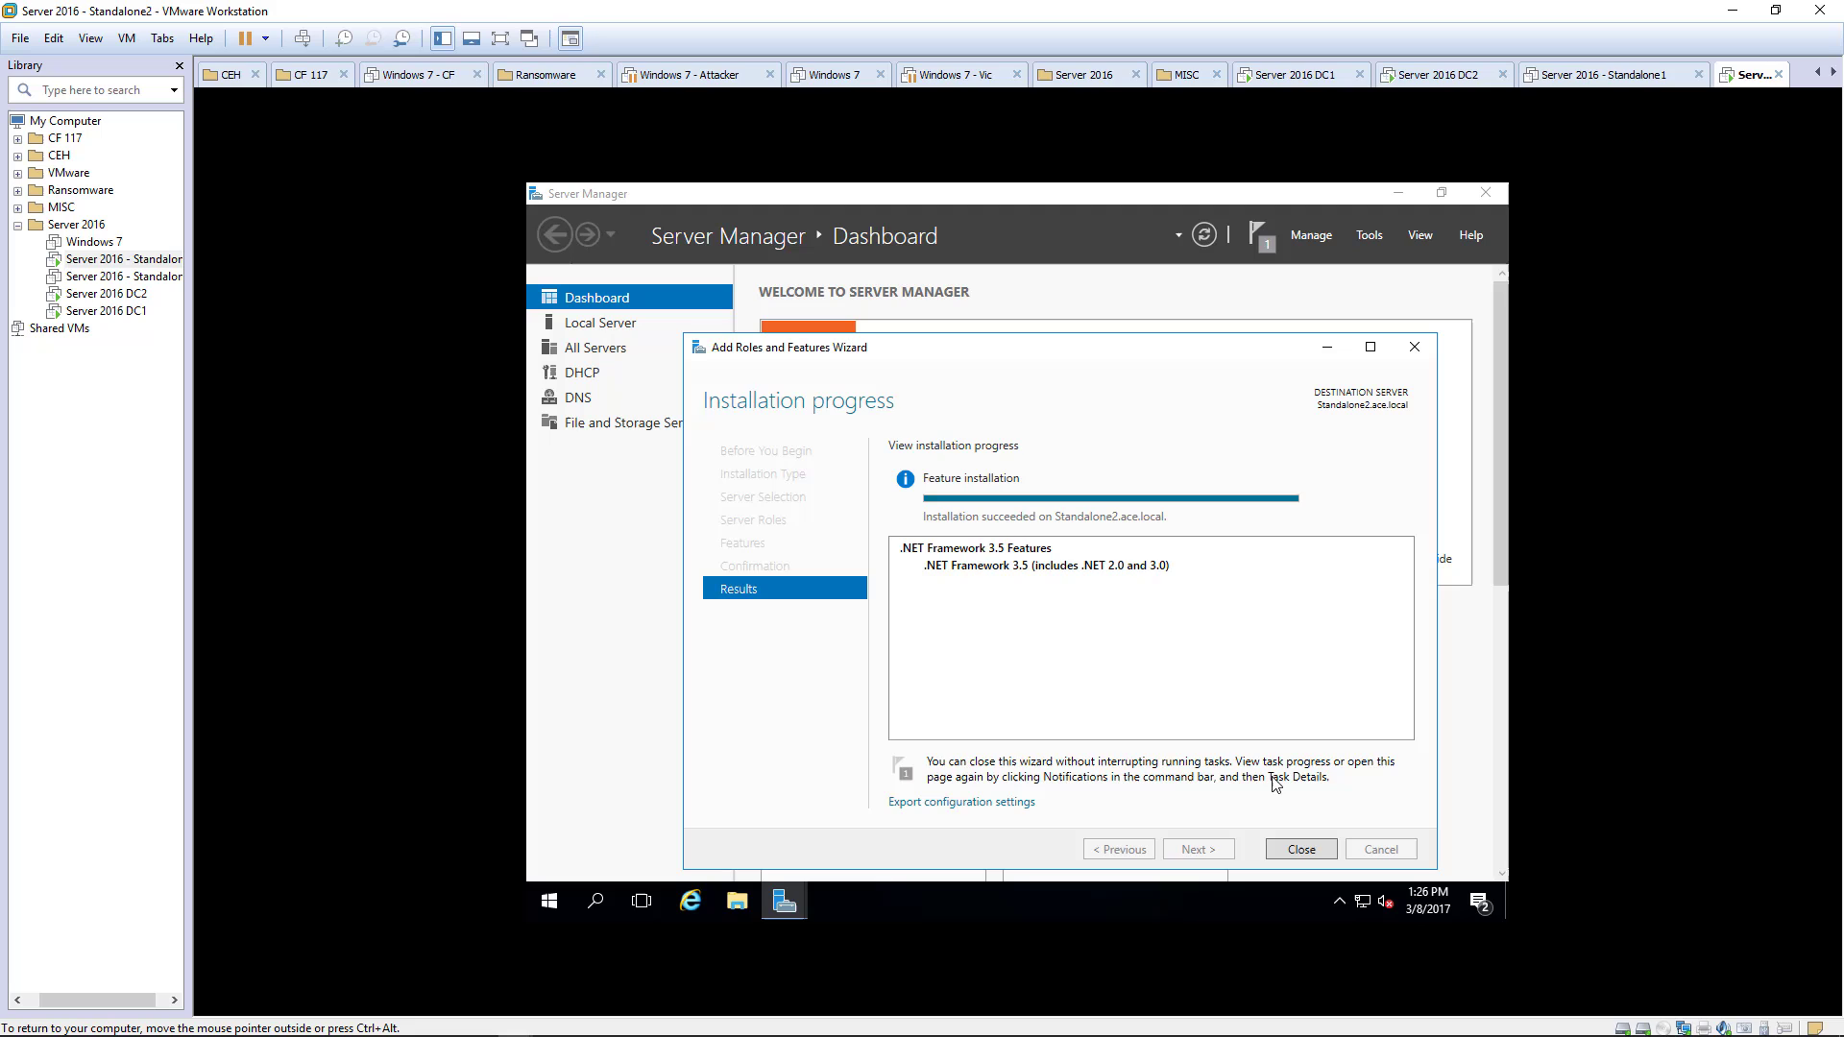
{"action": "left_click", "coordinate": [1301, 850]}
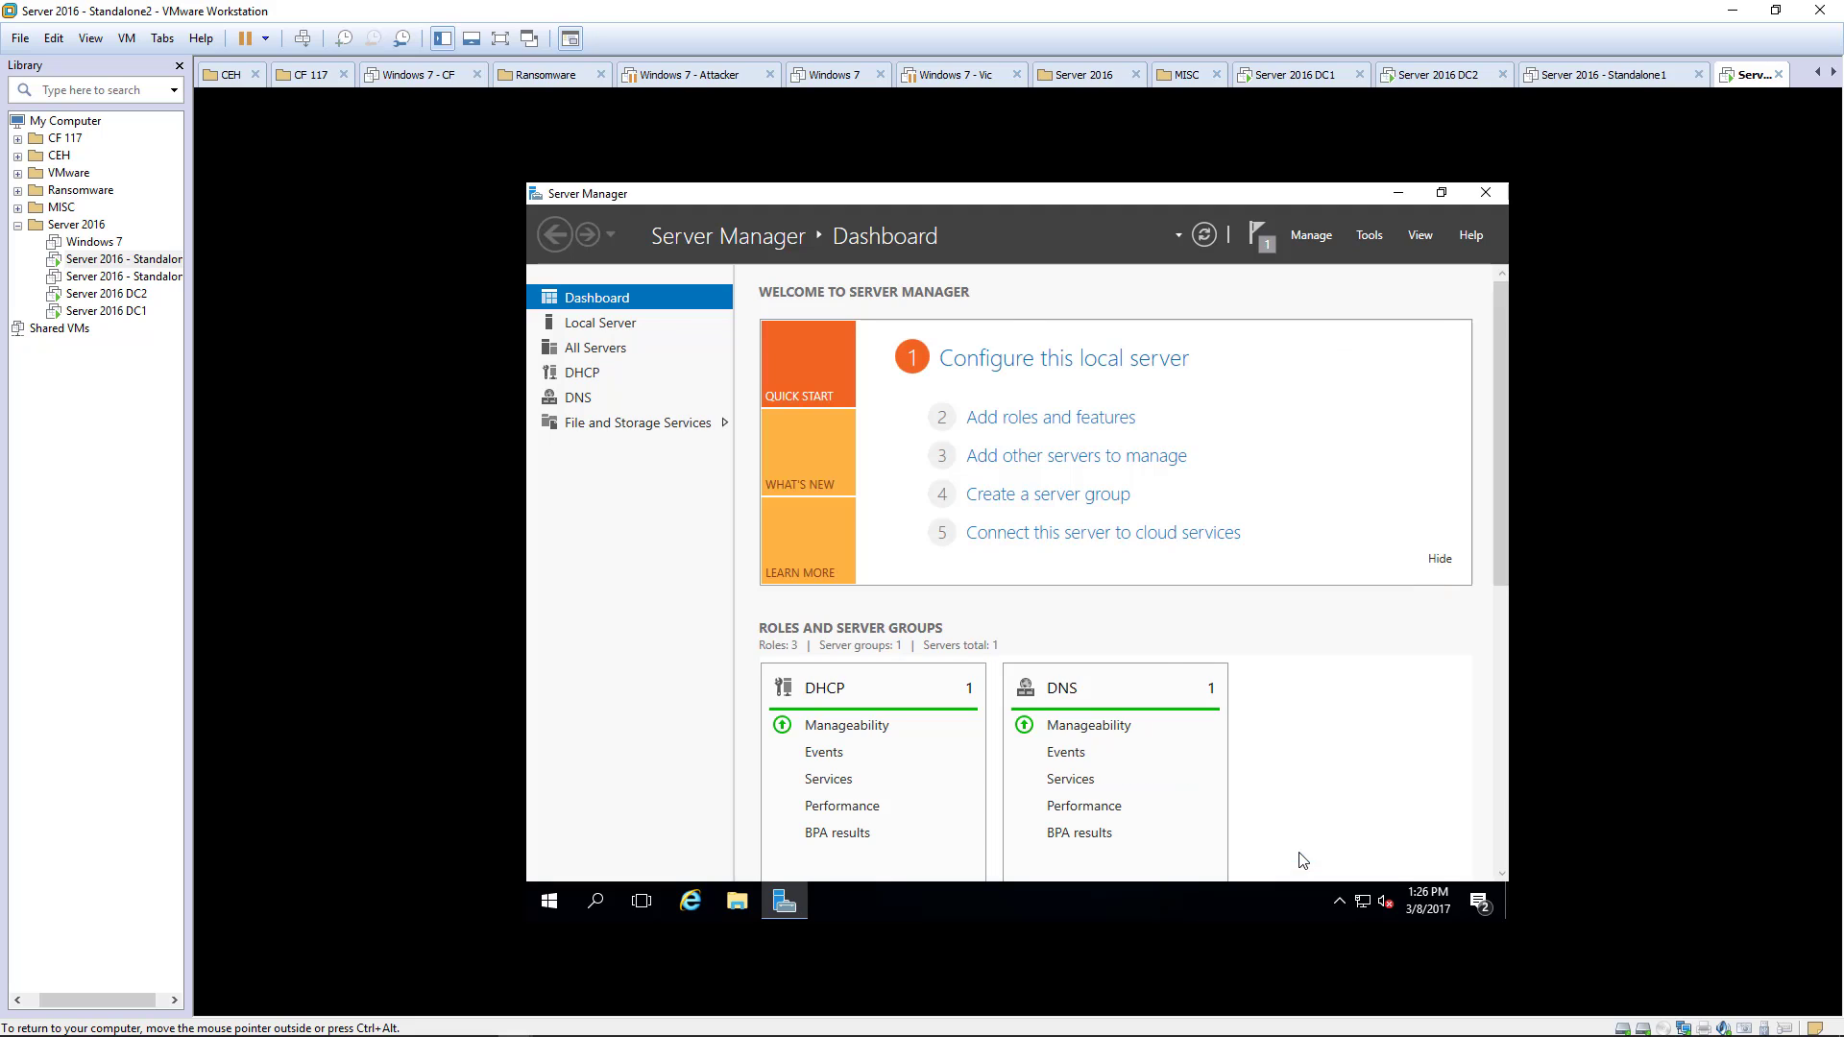
- Connect the Standalone2 VM's virtual CD/DVD drive, accepting the device warning
{"action": "right_click", "coordinate": [143, 268]}
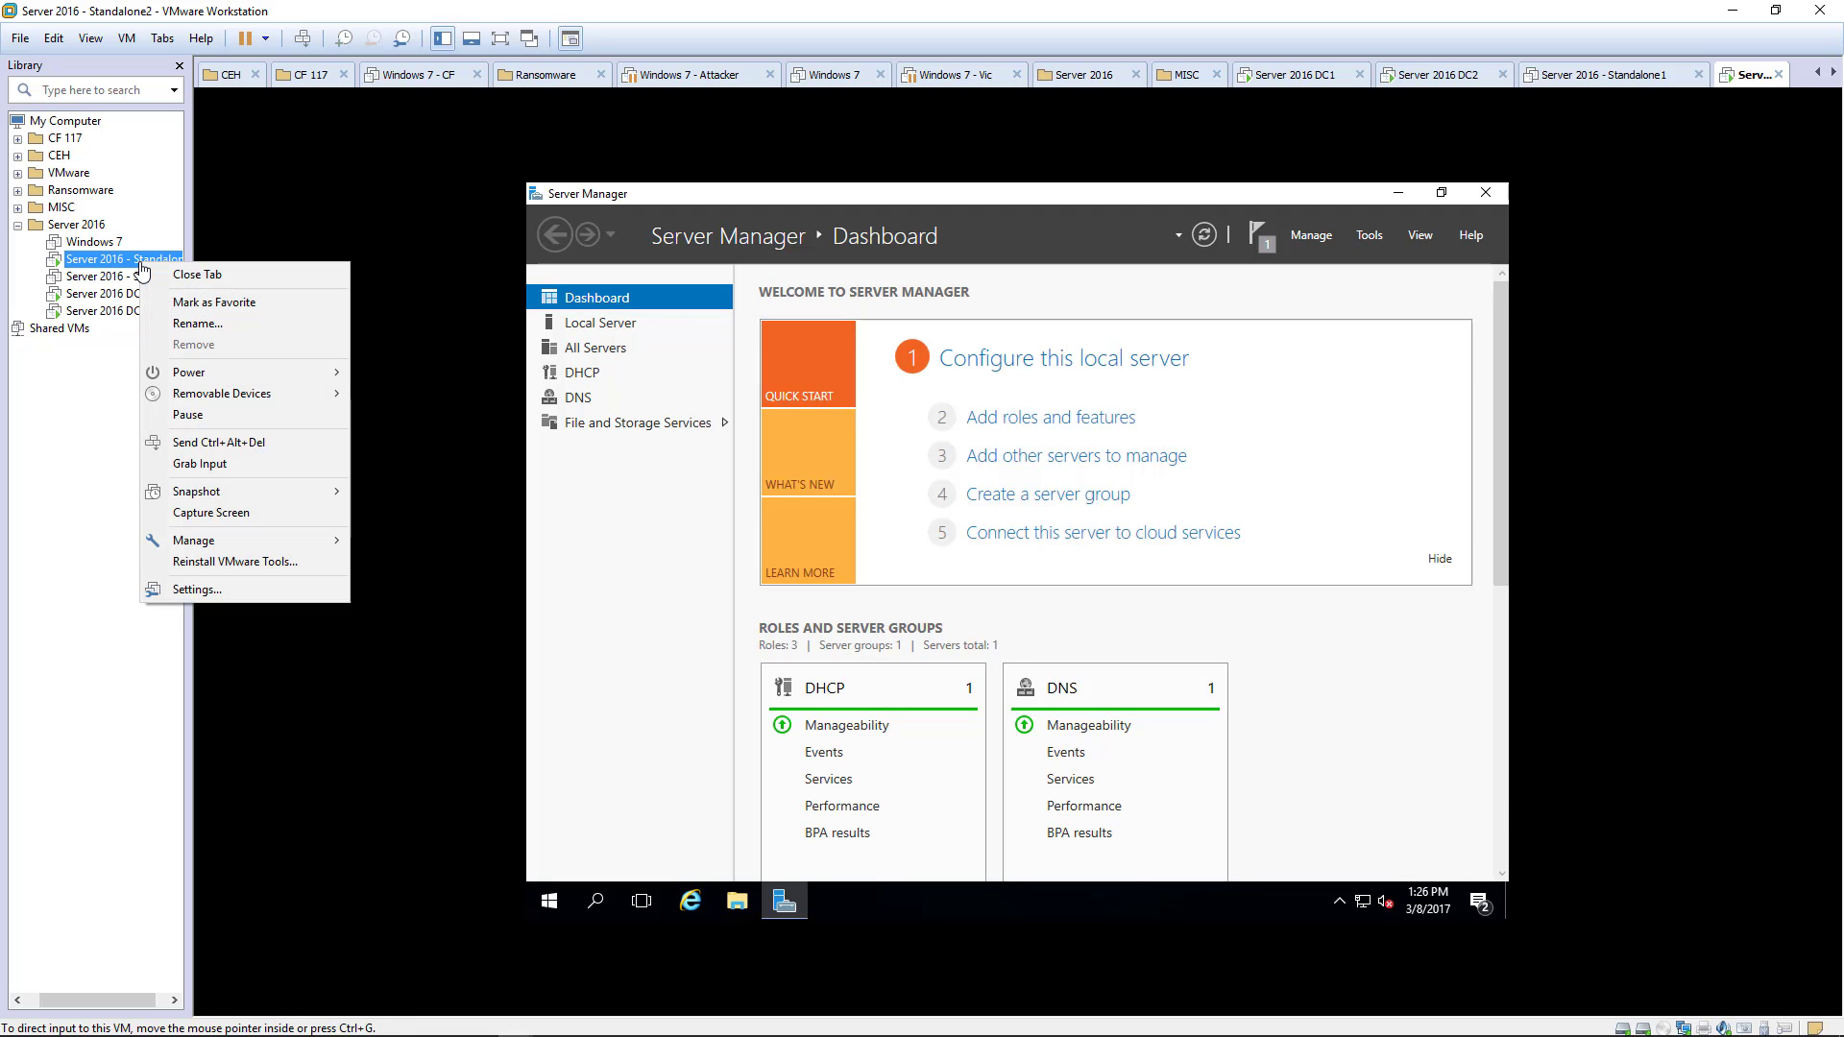
{"action": "mouse_move", "coordinate": [251, 396]}
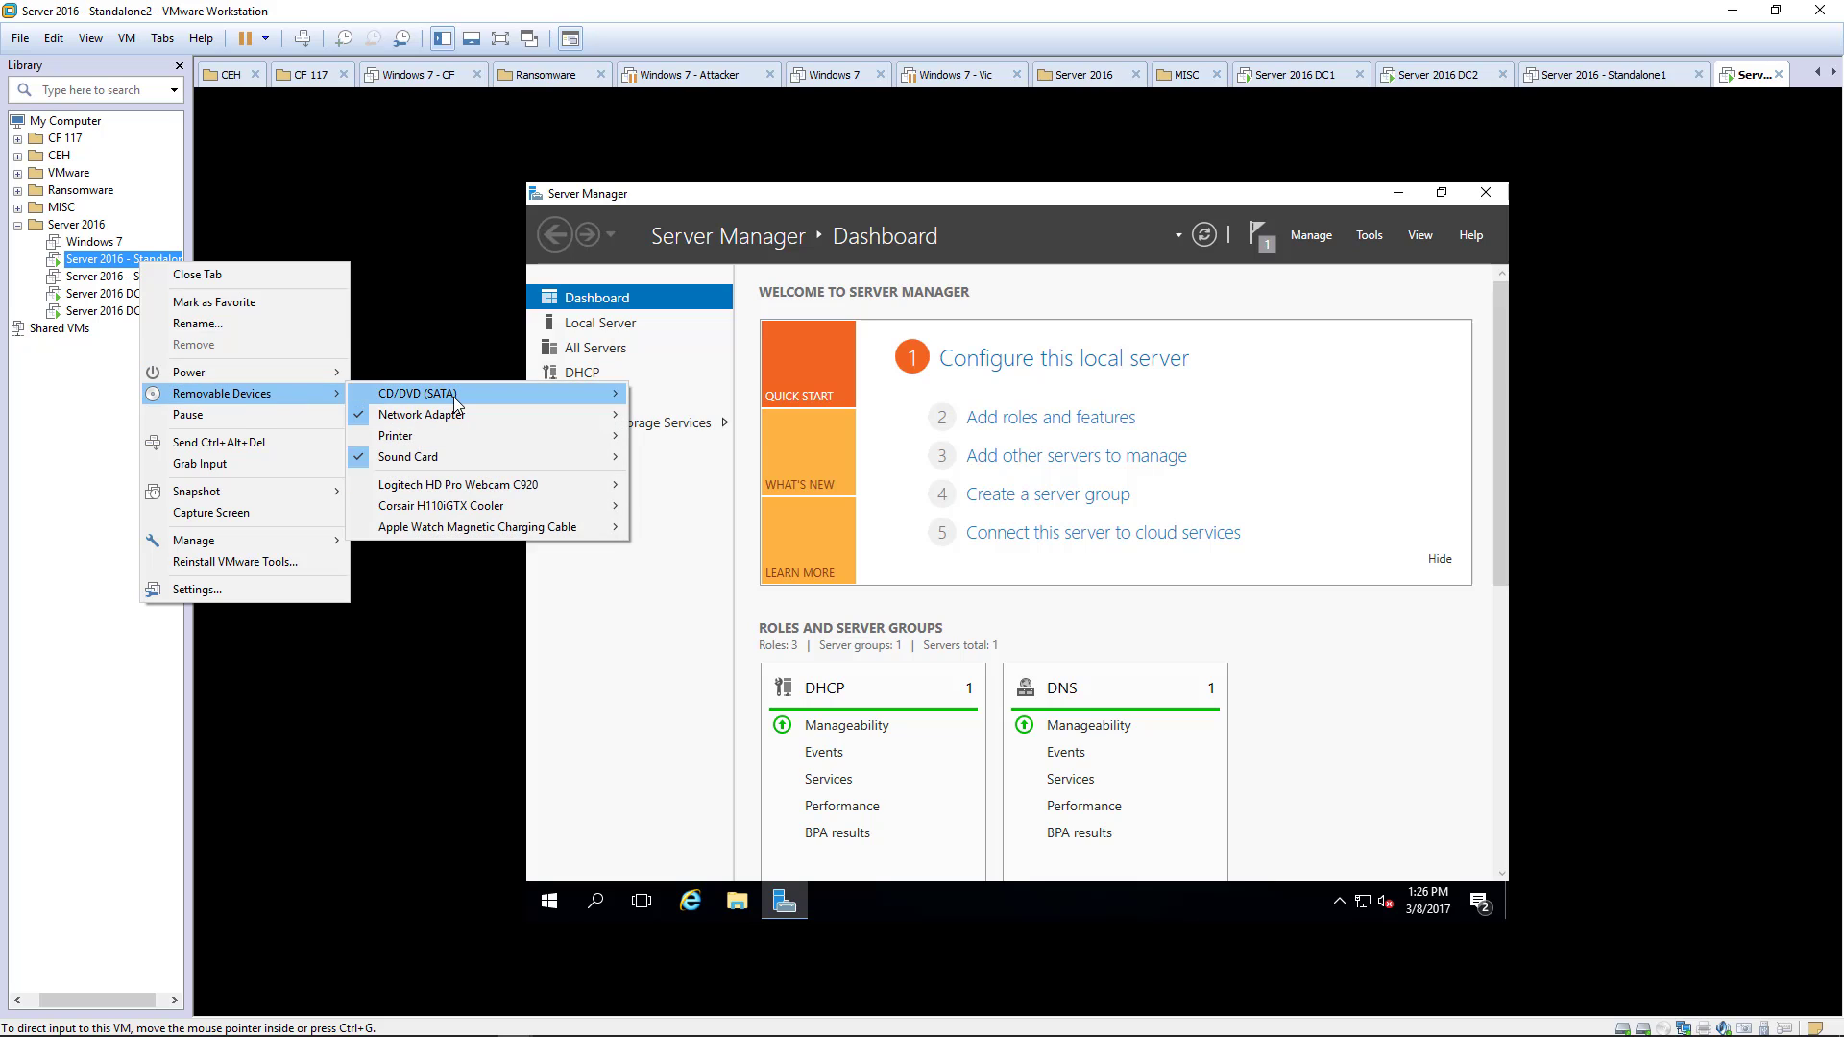
{"action": "mouse_move", "coordinate": [453, 394]}
{"action": "left_click", "coordinate": [680, 395]}
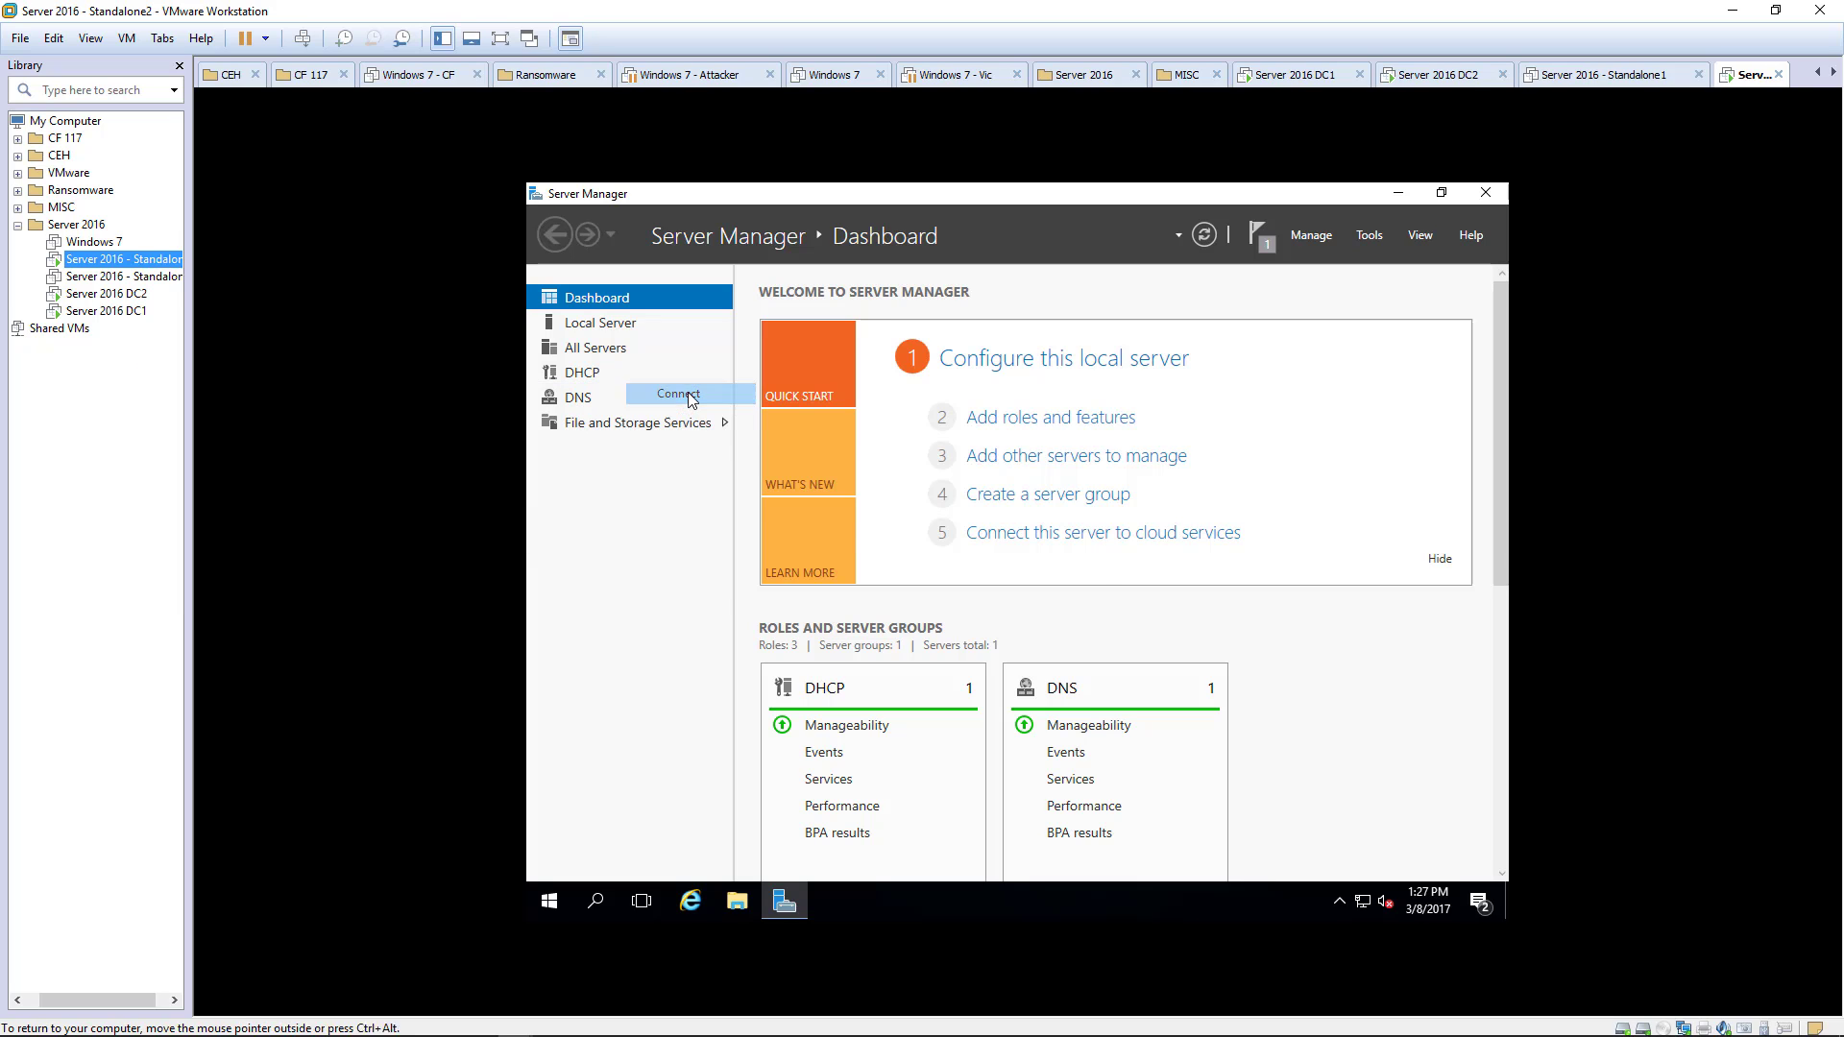
{"action": "left_click", "coordinate": [977, 566]}
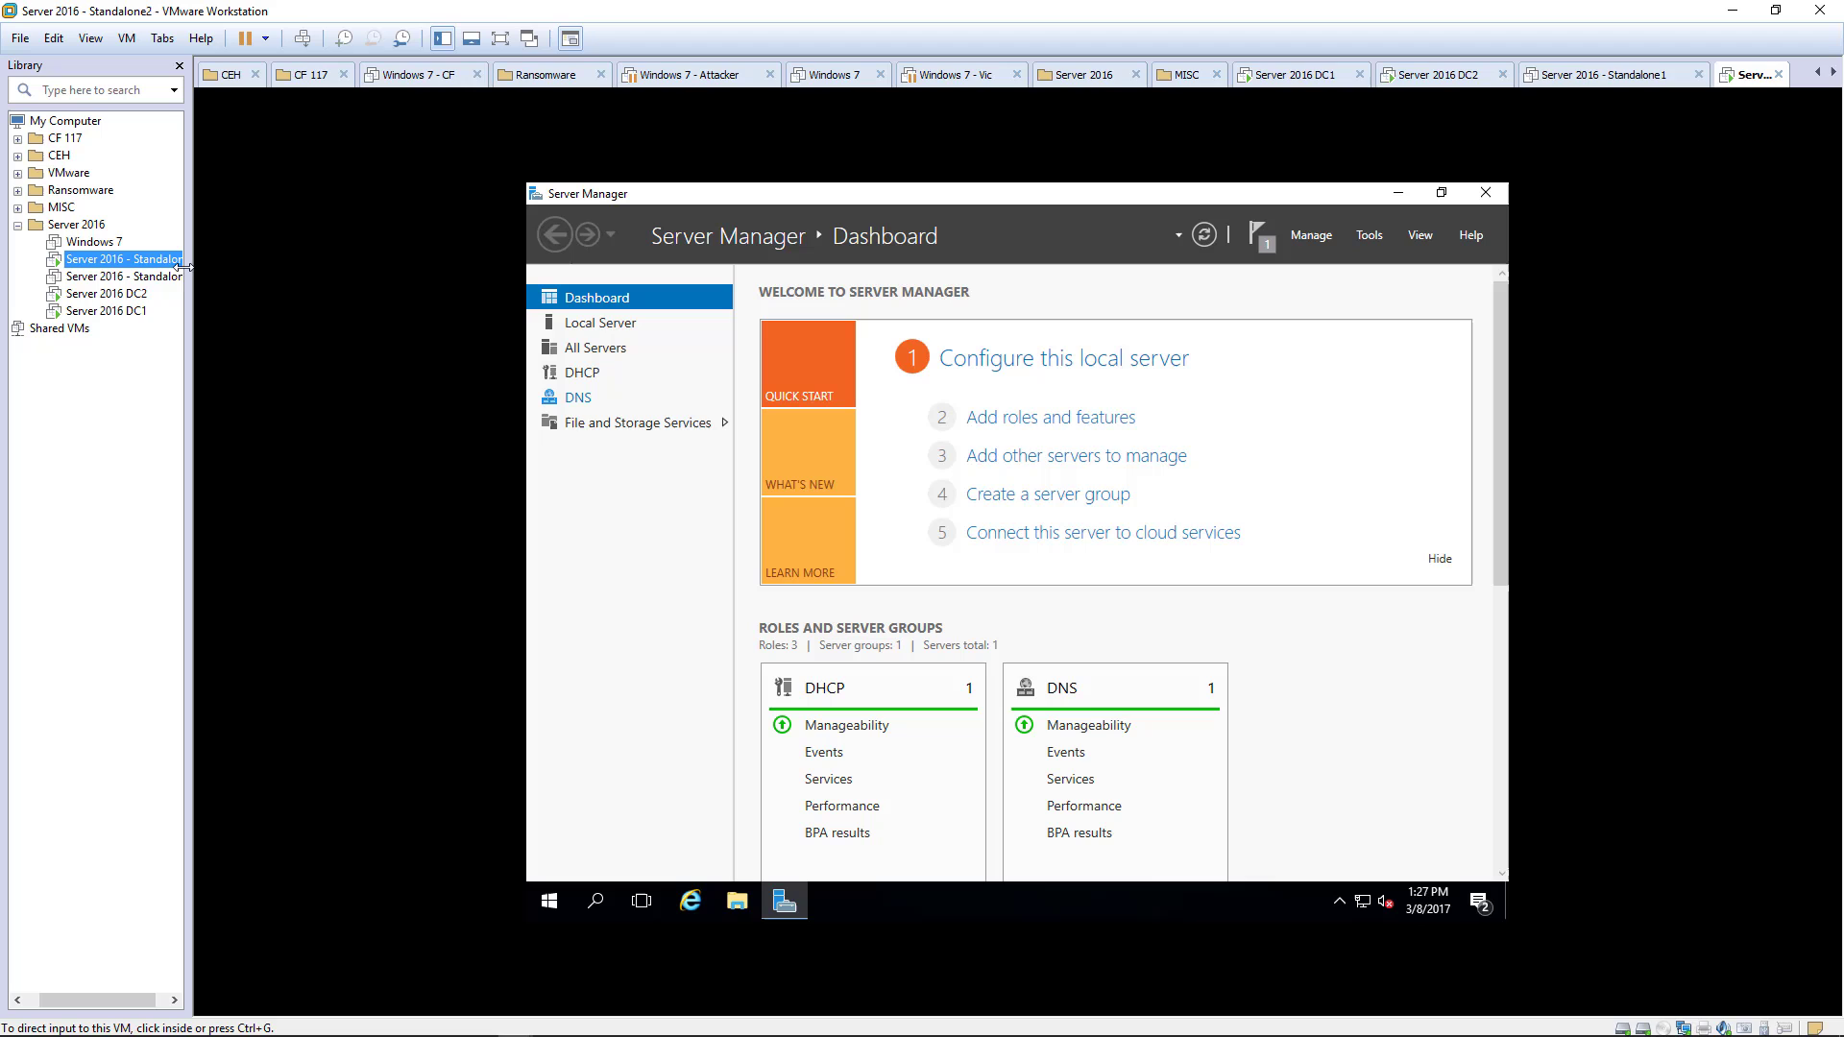
- Point the CD/DVD drive to the en_sql_server_2014_standard_edition_with_service_pack_1_x64 ISO image
{"action": "right_click", "coordinate": [144, 265]}
{"action": "mouse_move", "coordinate": [289, 398]}
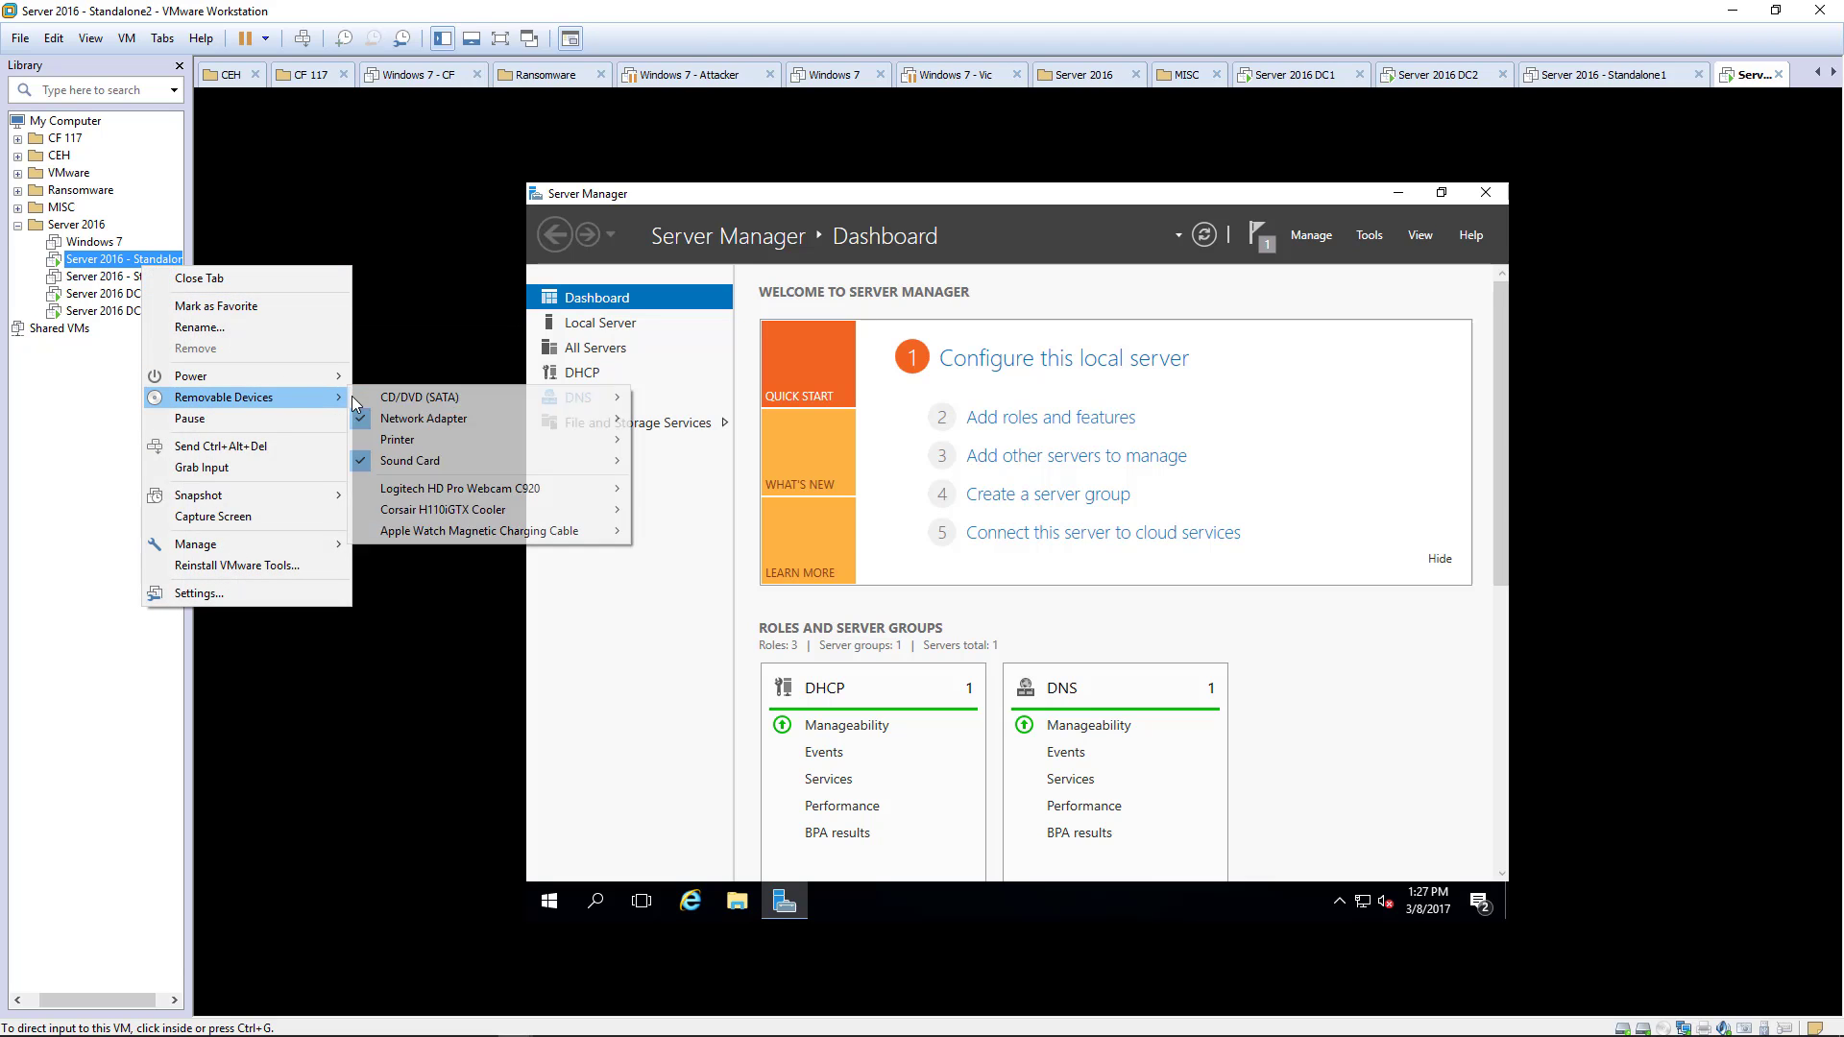
{"action": "left_click", "coordinate": [687, 419]}
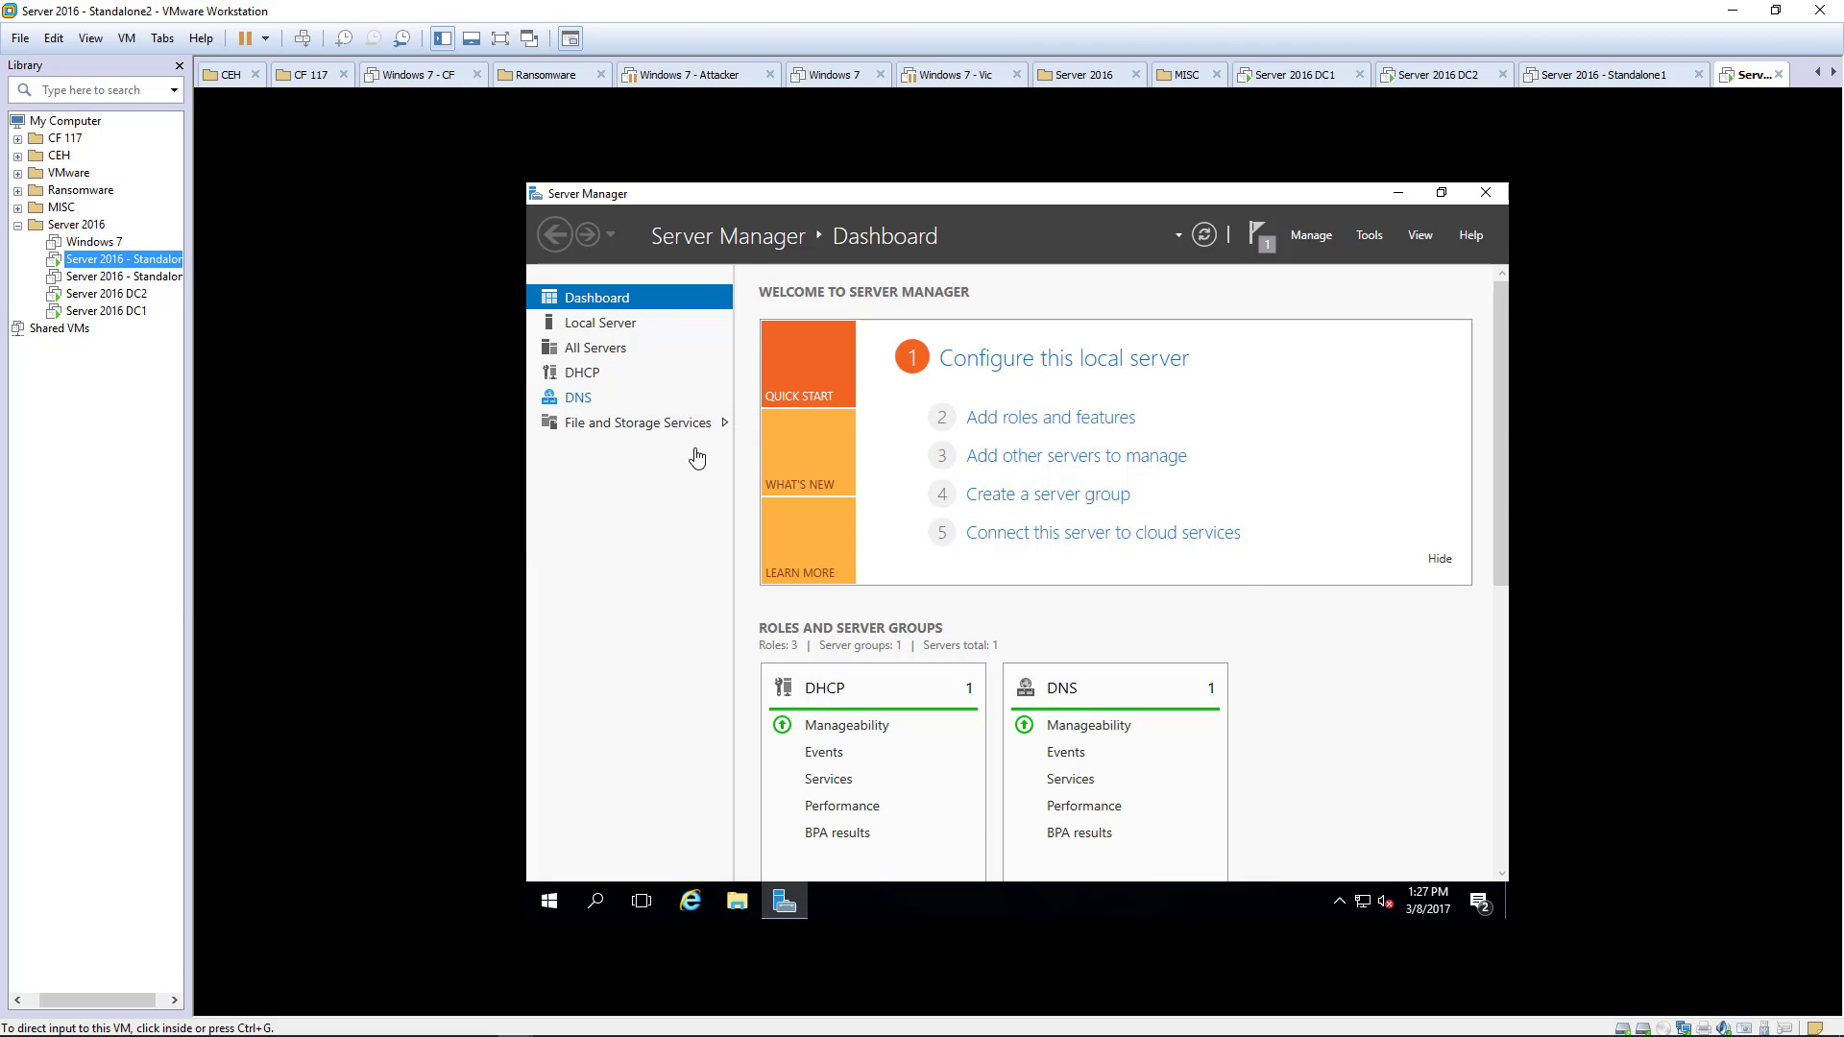
{"action": "left_click", "coordinate": [1005, 425]}
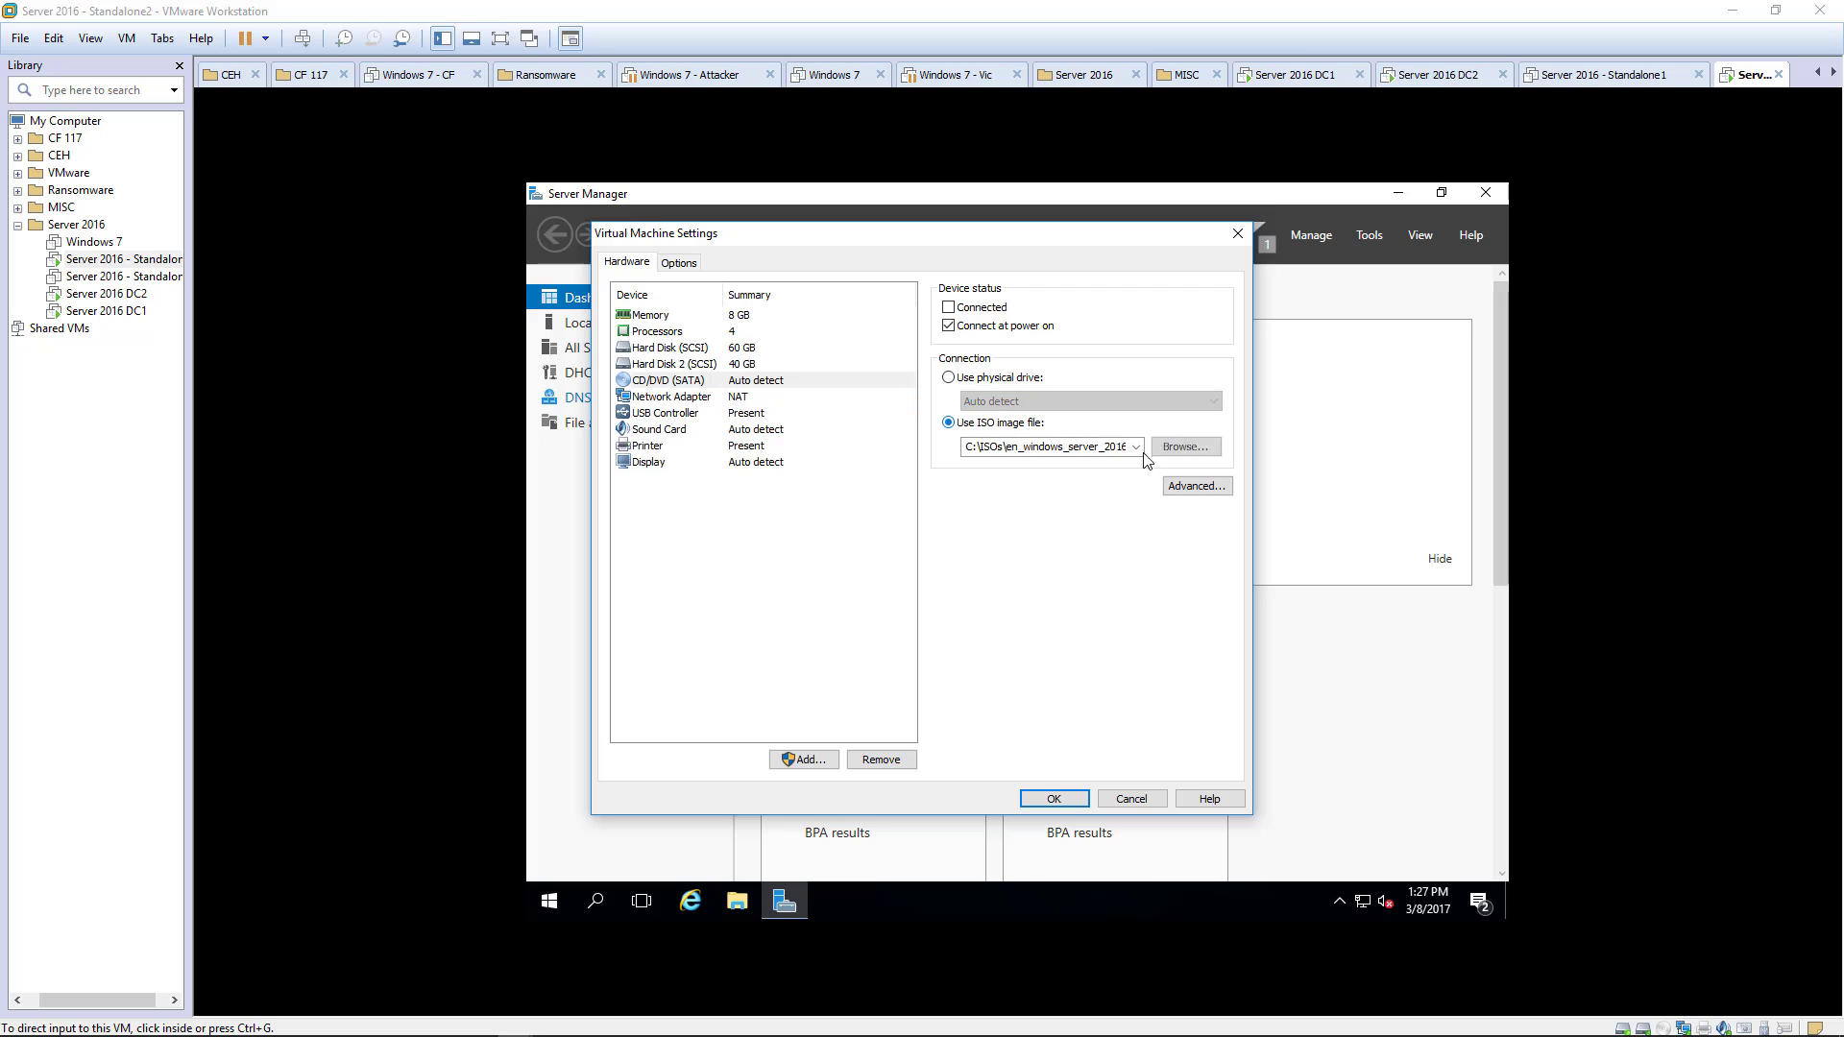
{"action": "left_click", "coordinate": [1187, 449]}
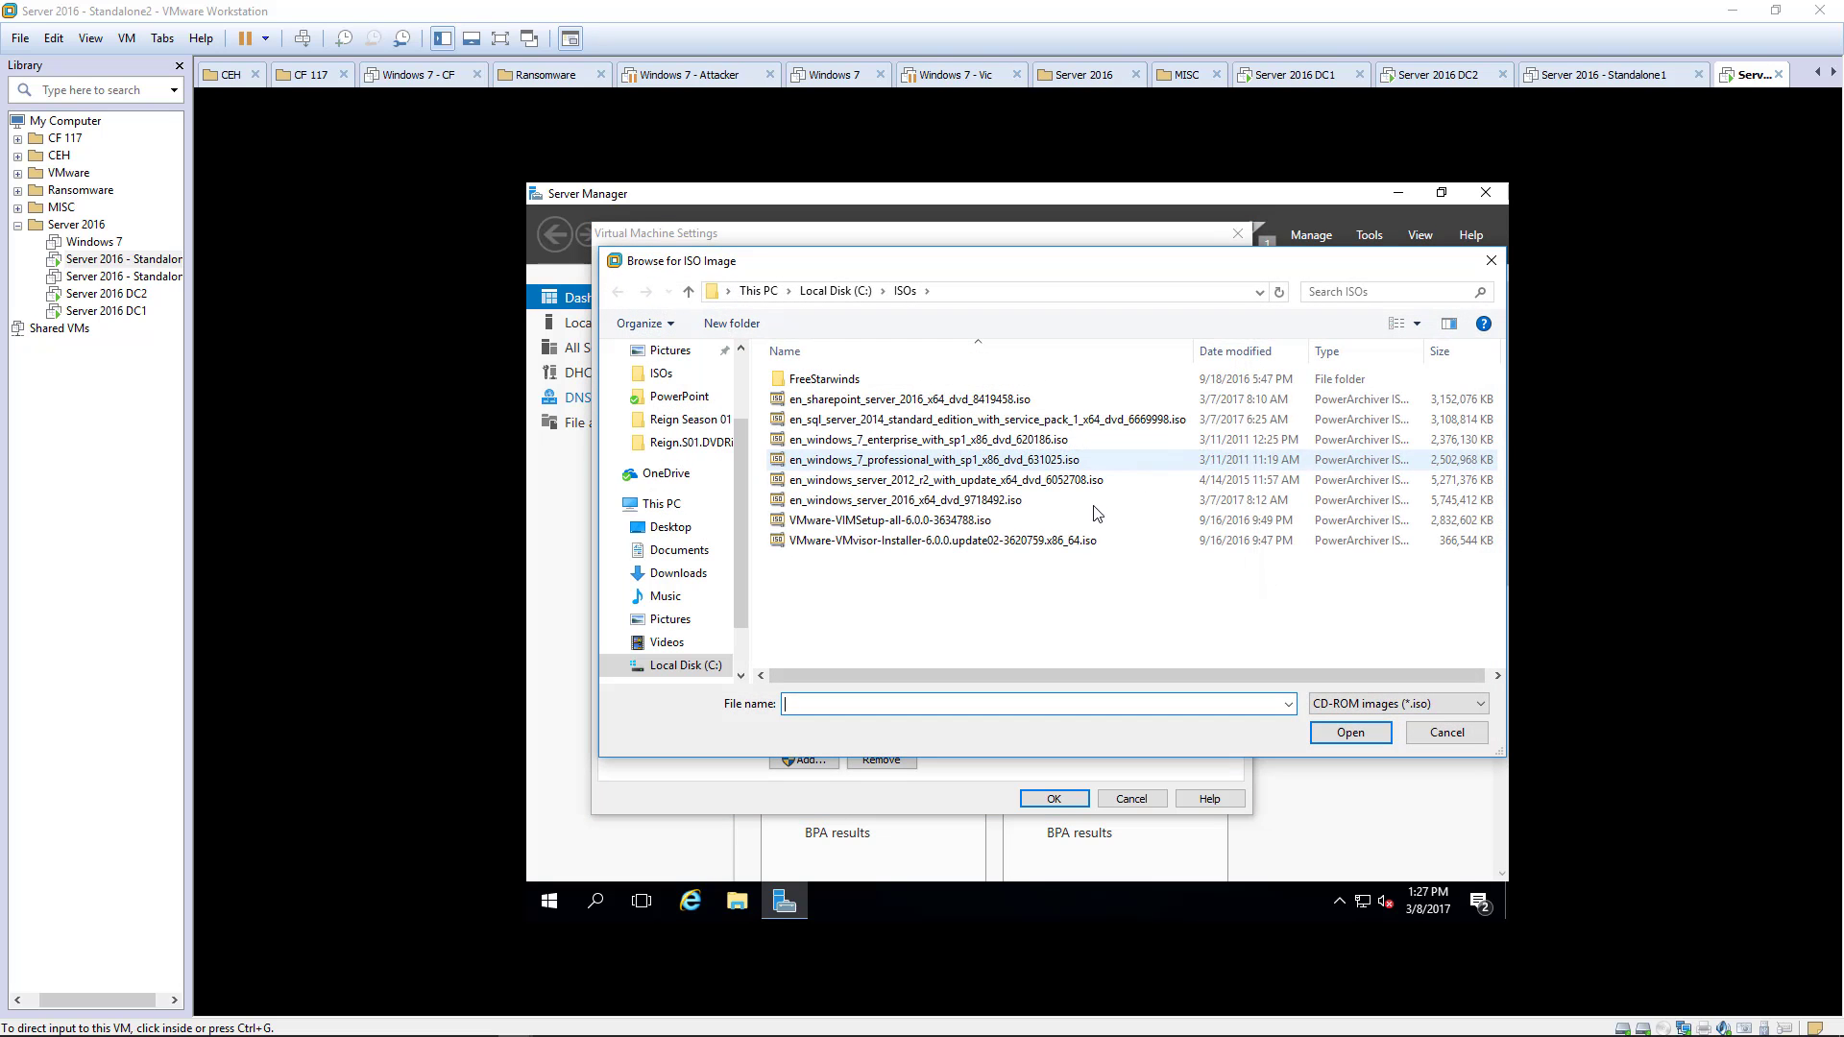
{"action": "left_click", "coordinate": [869, 423]}
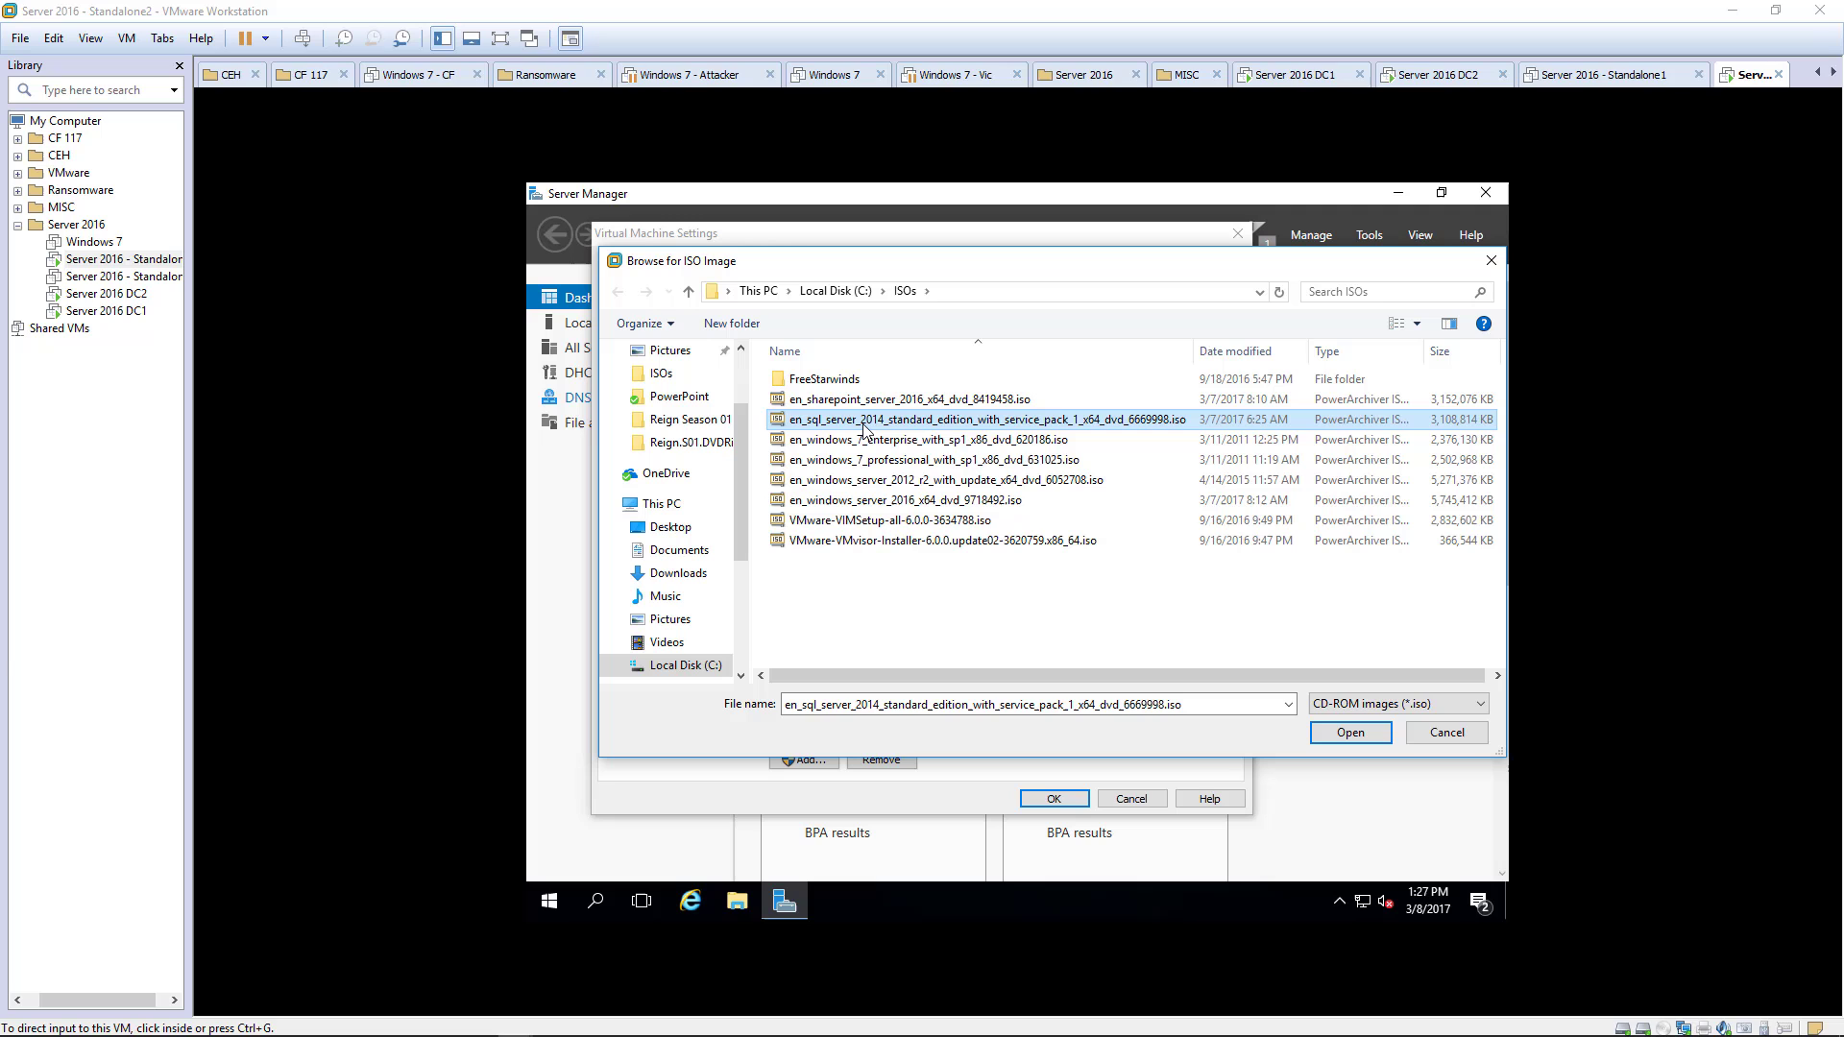
{"action": "left_click", "coordinate": [1343, 733]}
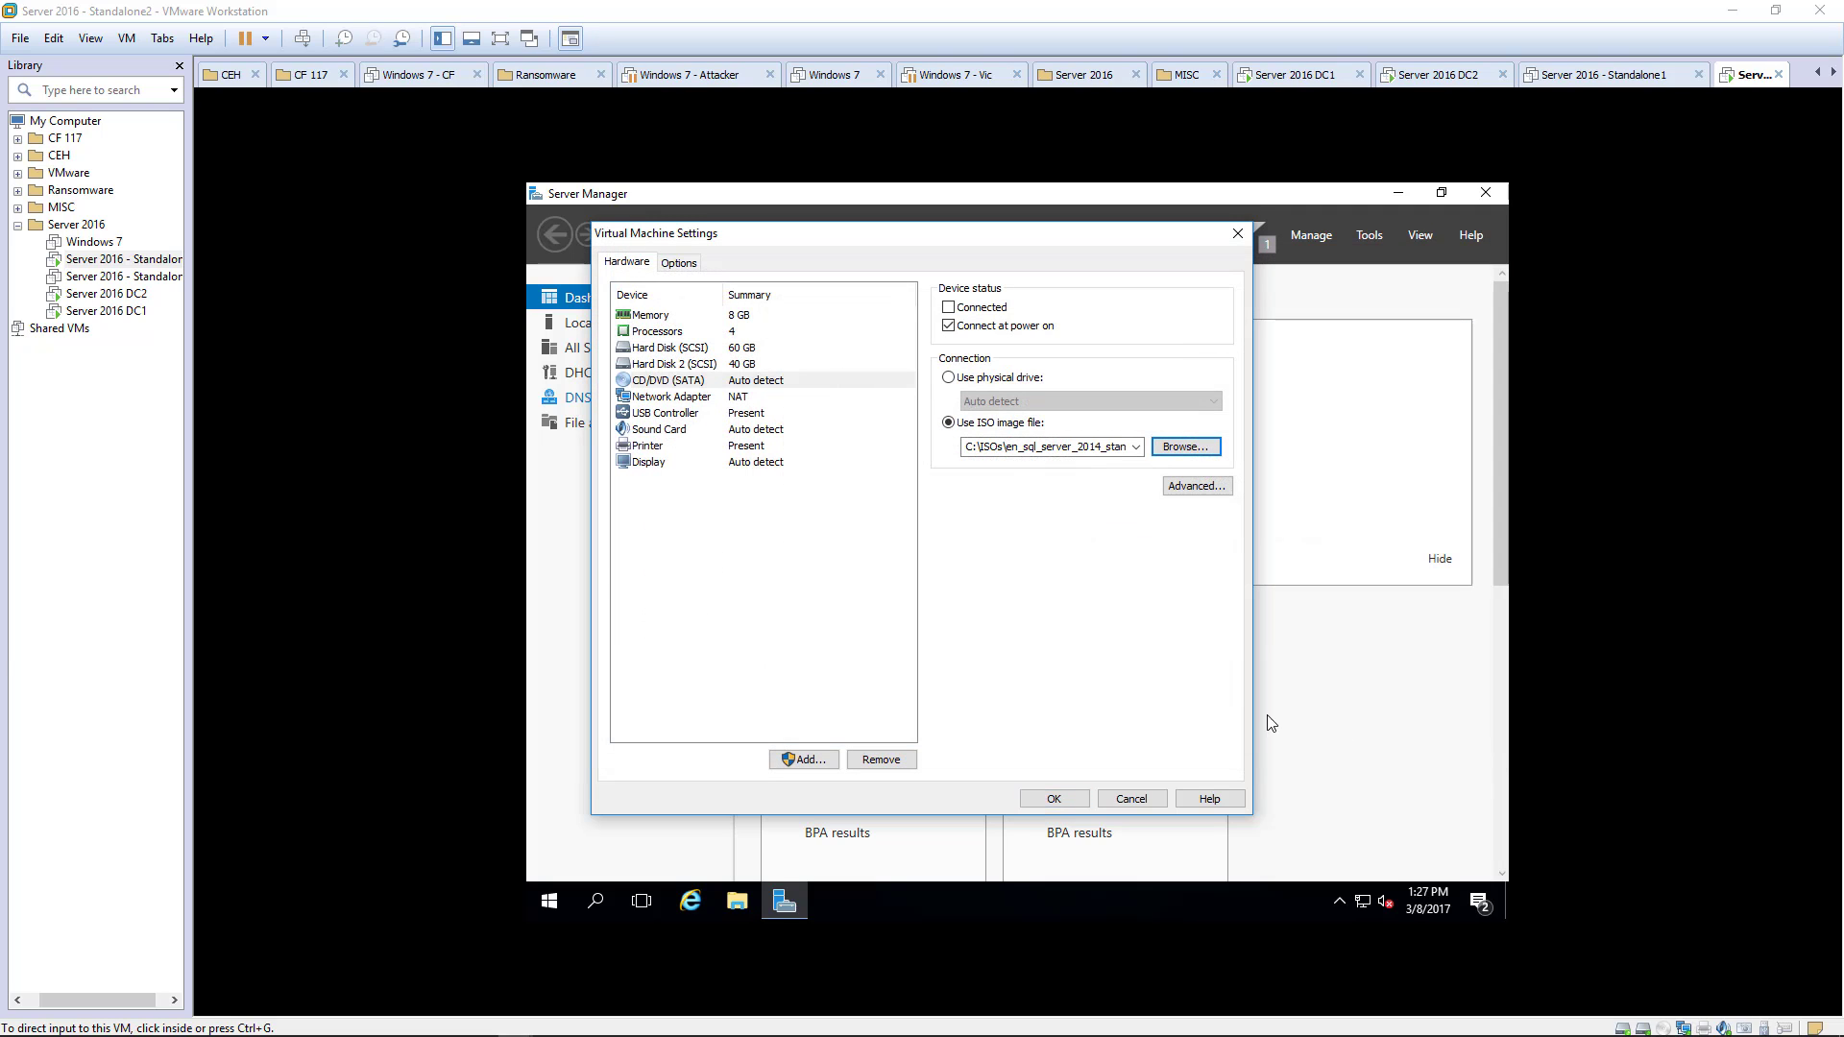
{"action": "left_click", "coordinate": [1062, 792]}
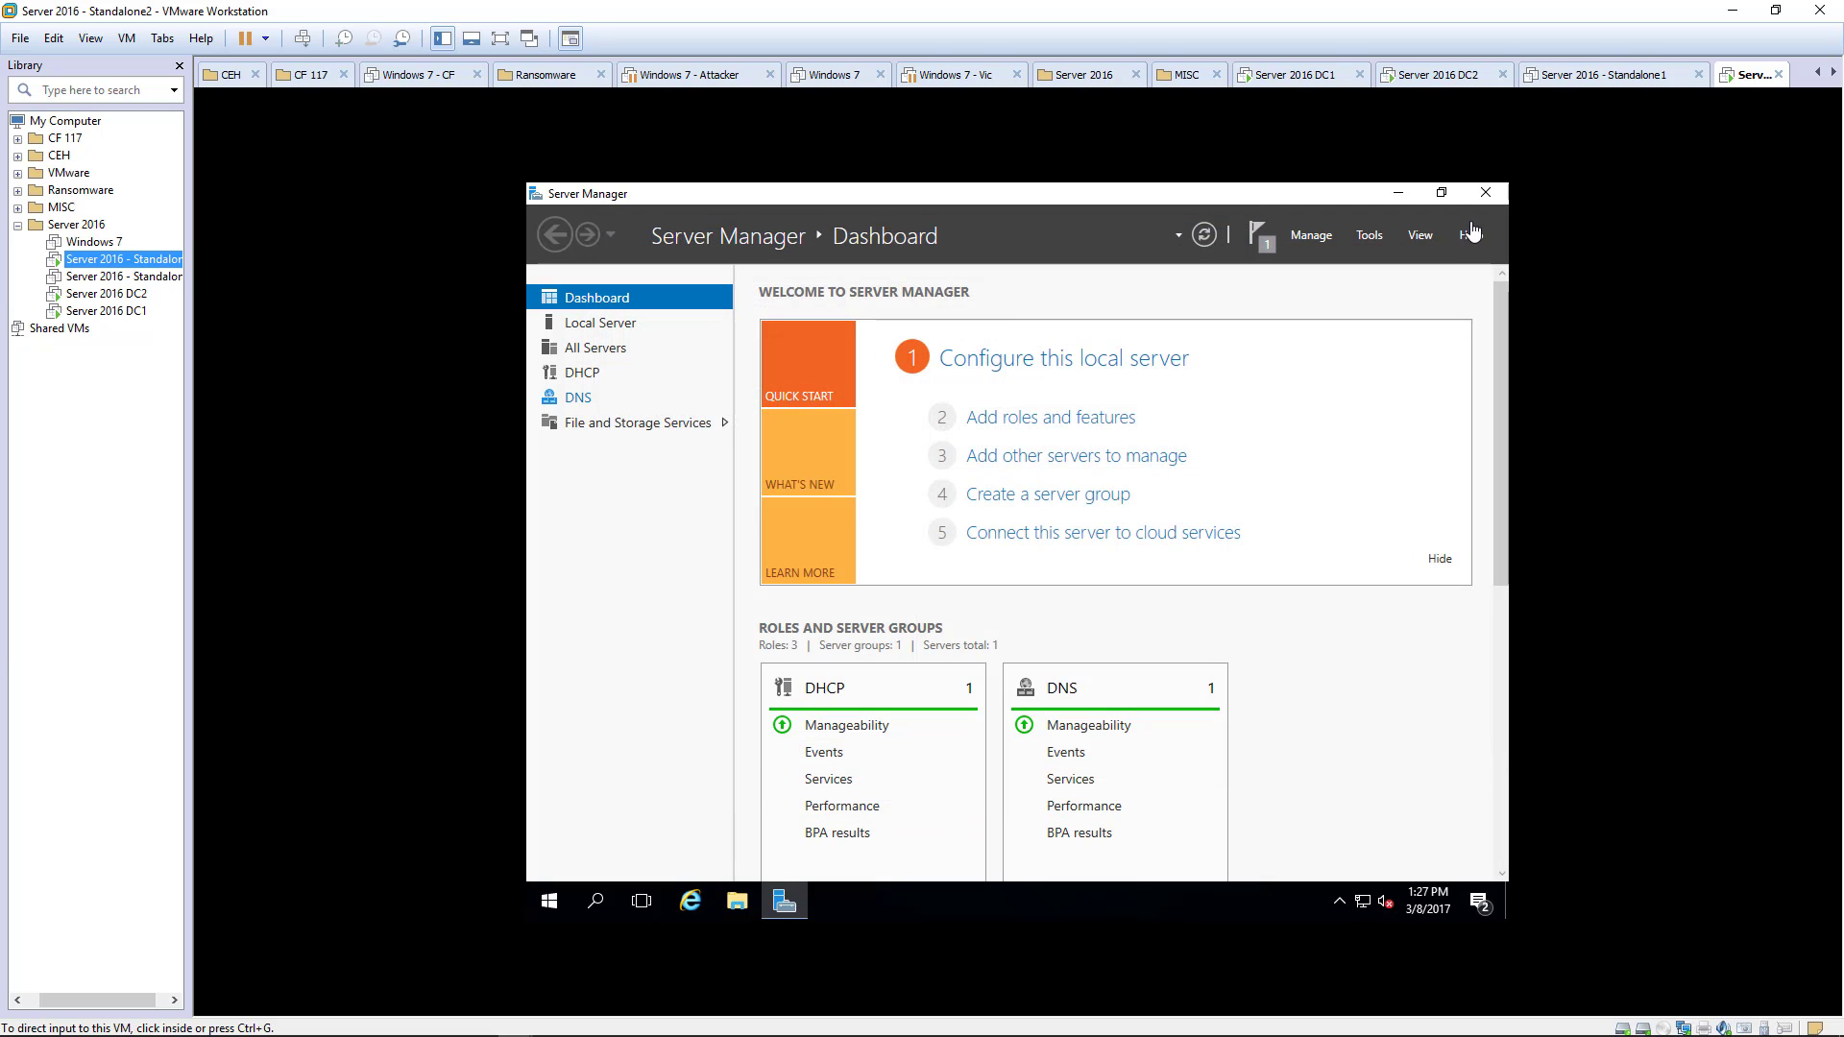
- Minimize Server Manager and check the drives under This PC in File Explorer, refreshing the view
{"action": "left_click", "coordinate": [1399, 192]}
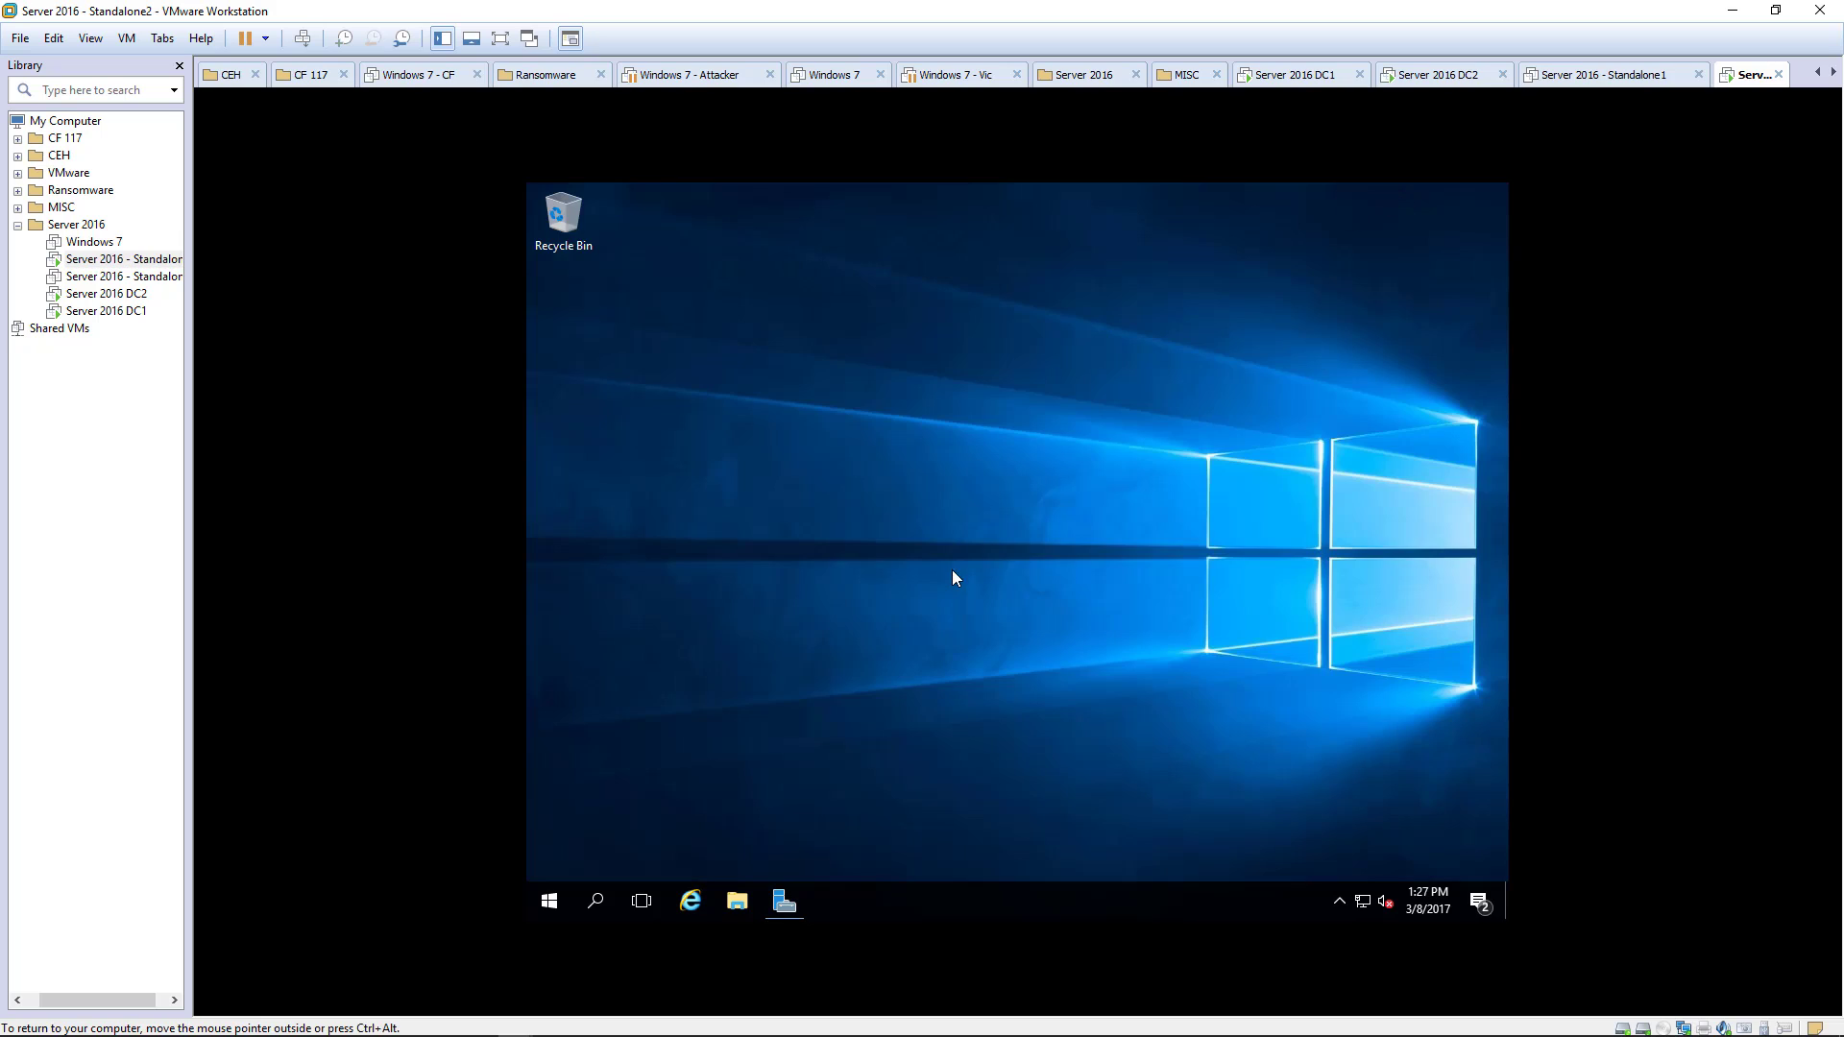
{"action": "left_click", "coordinate": [737, 903]}
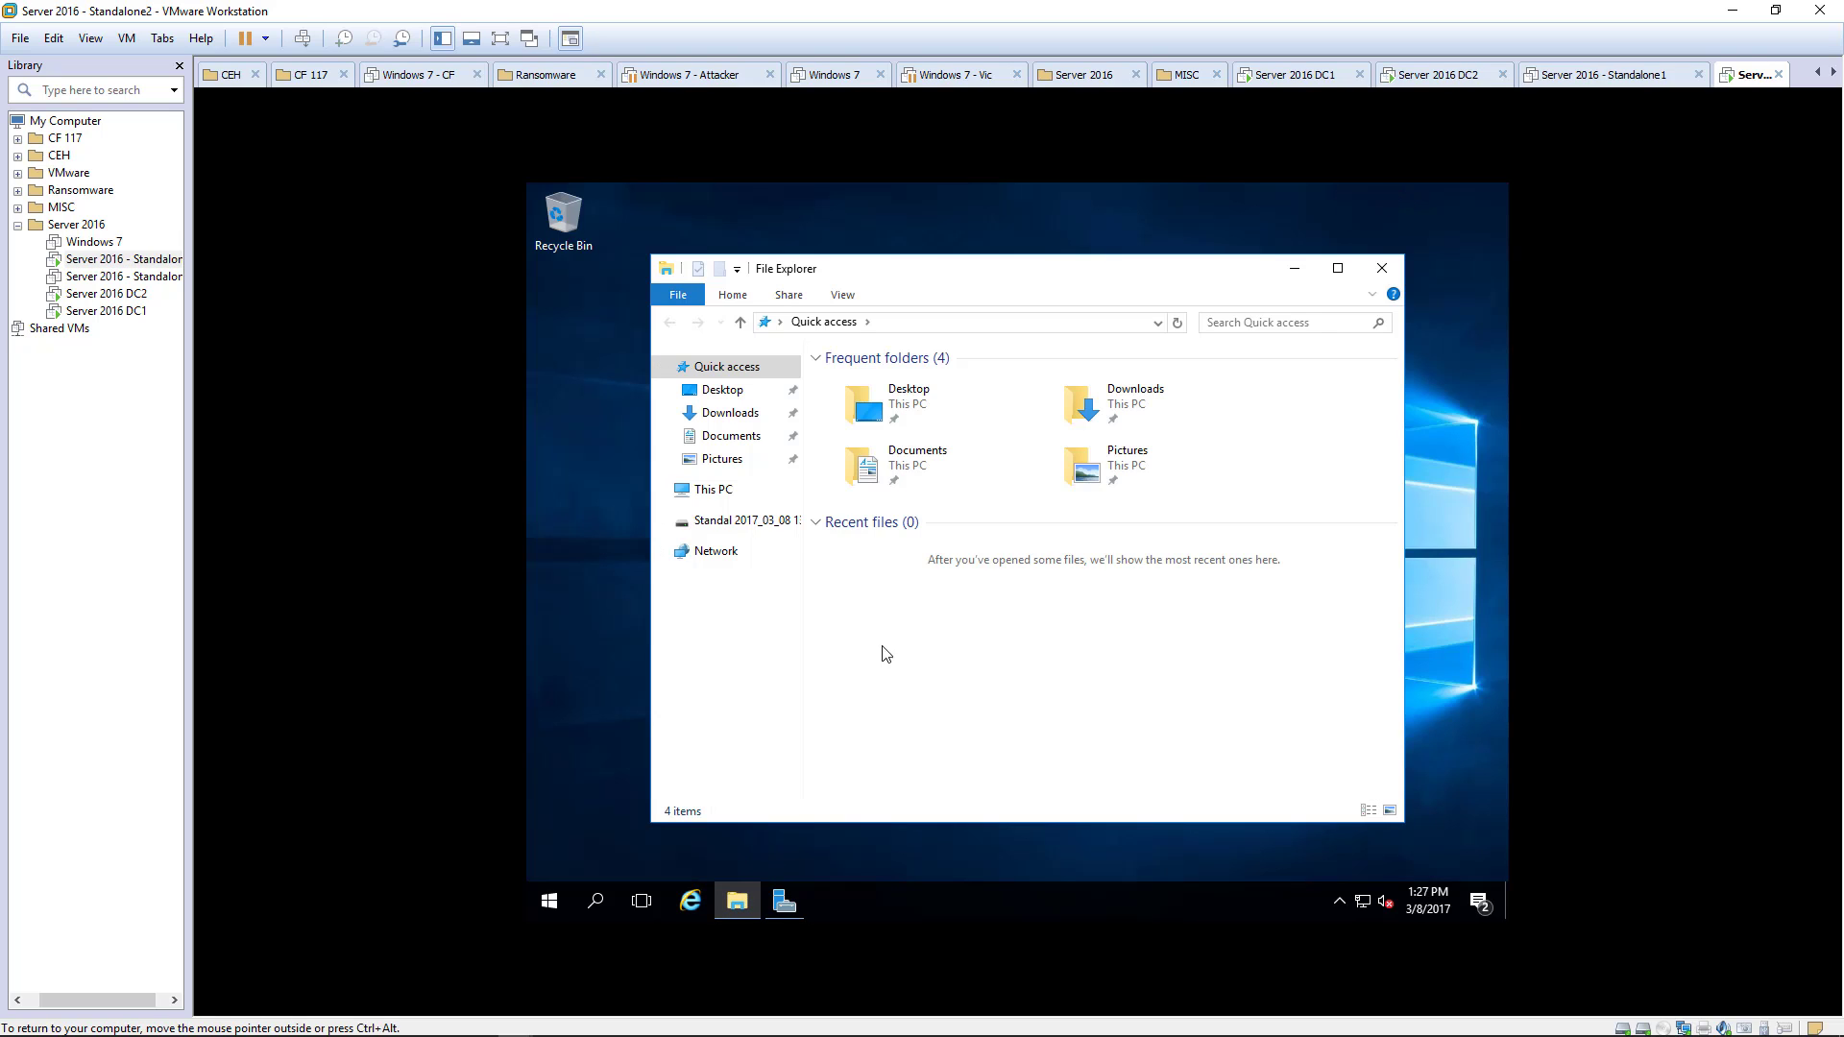
{"action": "right_click", "coordinate": [1040, 720]}
{"action": "left_click", "coordinate": [994, 718]}
{"action": "left_click", "coordinate": [938, 653]}
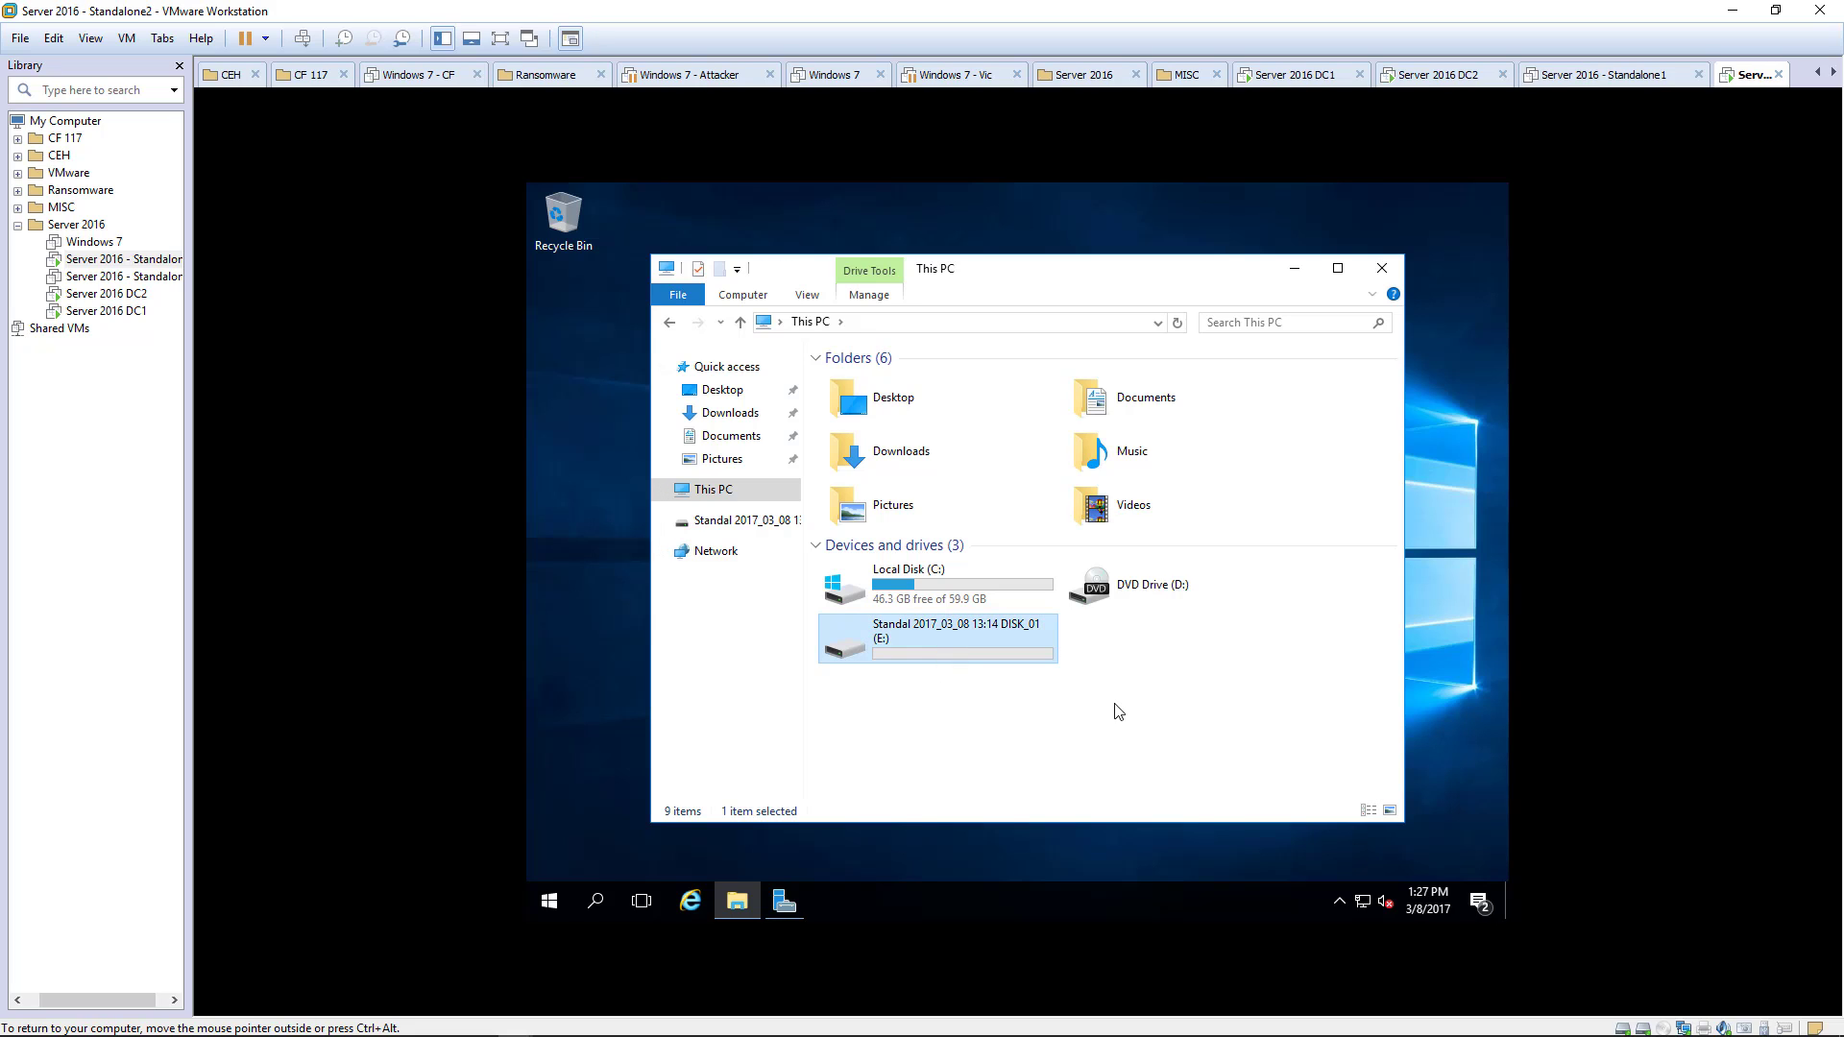
{"action": "right_click", "coordinate": [1035, 715]}
{"action": "left_click", "coordinate": [1103, 603]}
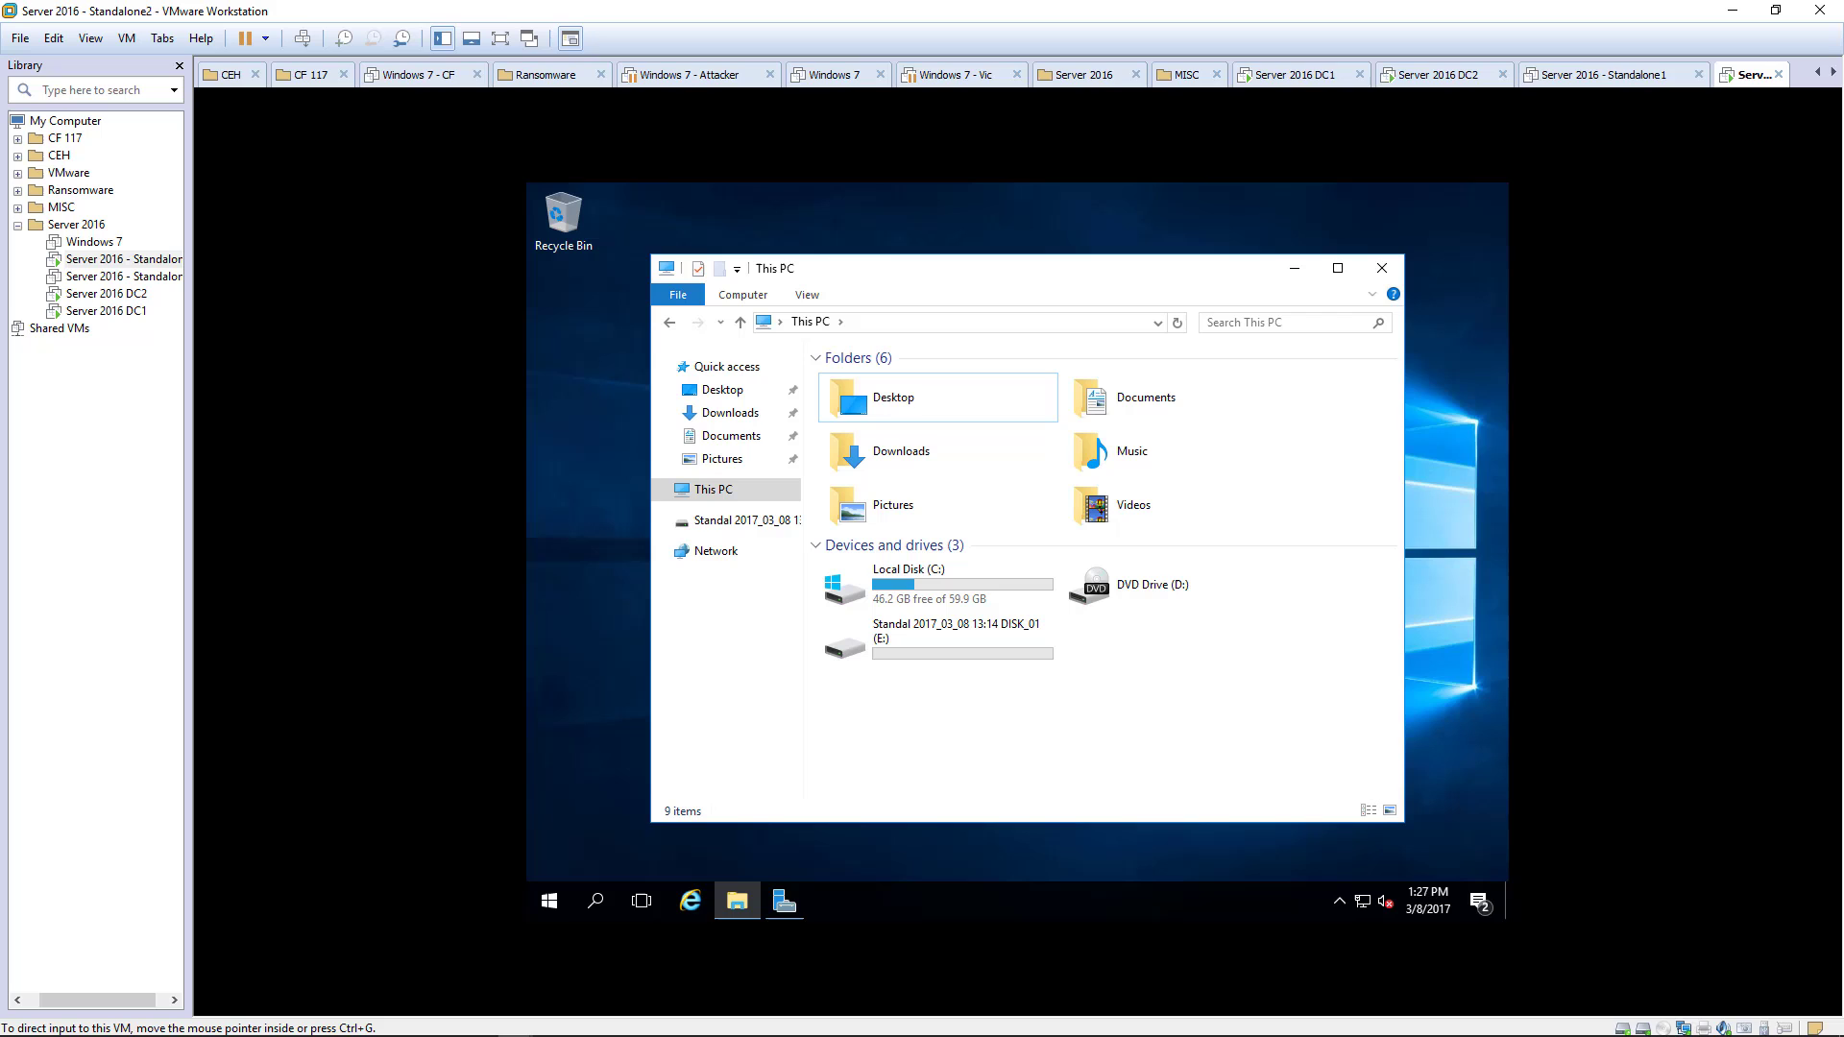
{"action": "right_click", "coordinate": [993, 713]}
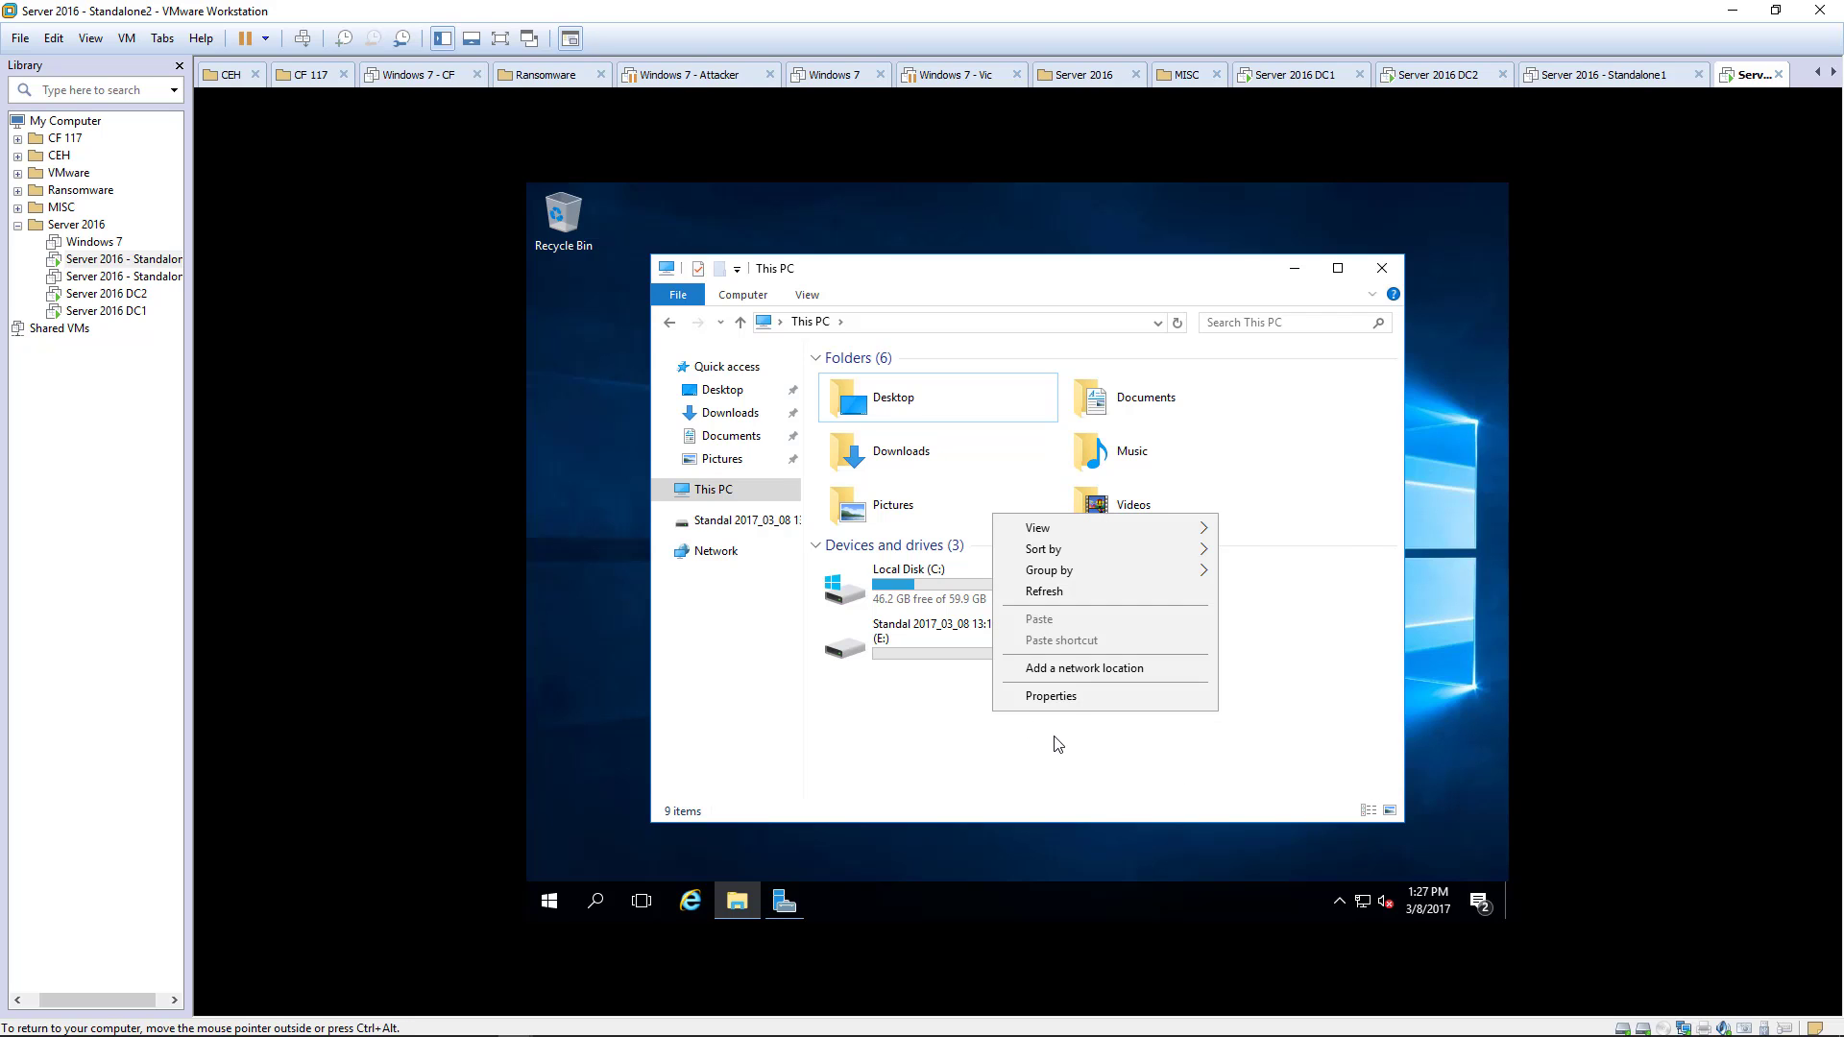
- Connect the VM's CD/DVD (SATA) drive to the SQL2014_x64_ENU disc and launch setup from it
{"action": "right_click", "coordinate": [144, 261]}
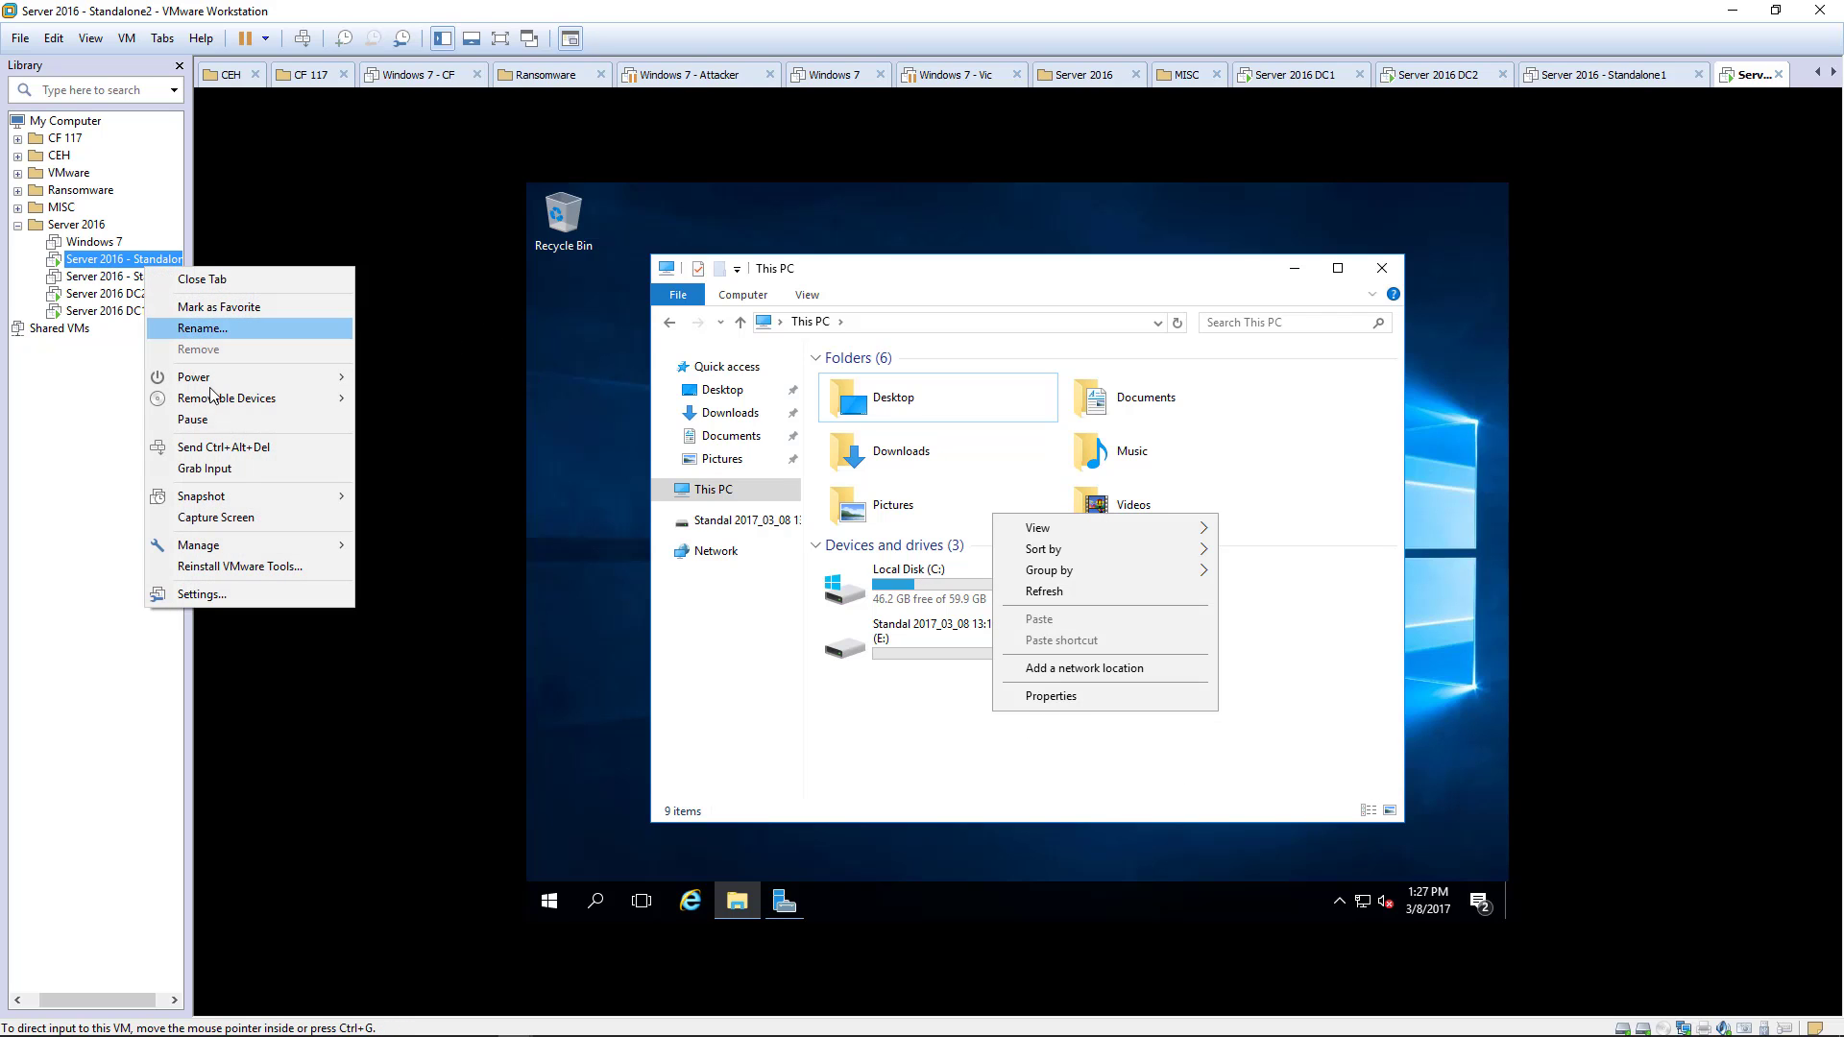
{"action": "mouse_move", "coordinate": [219, 405]}
{"action": "mouse_move", "coordinate": [422, 397]}
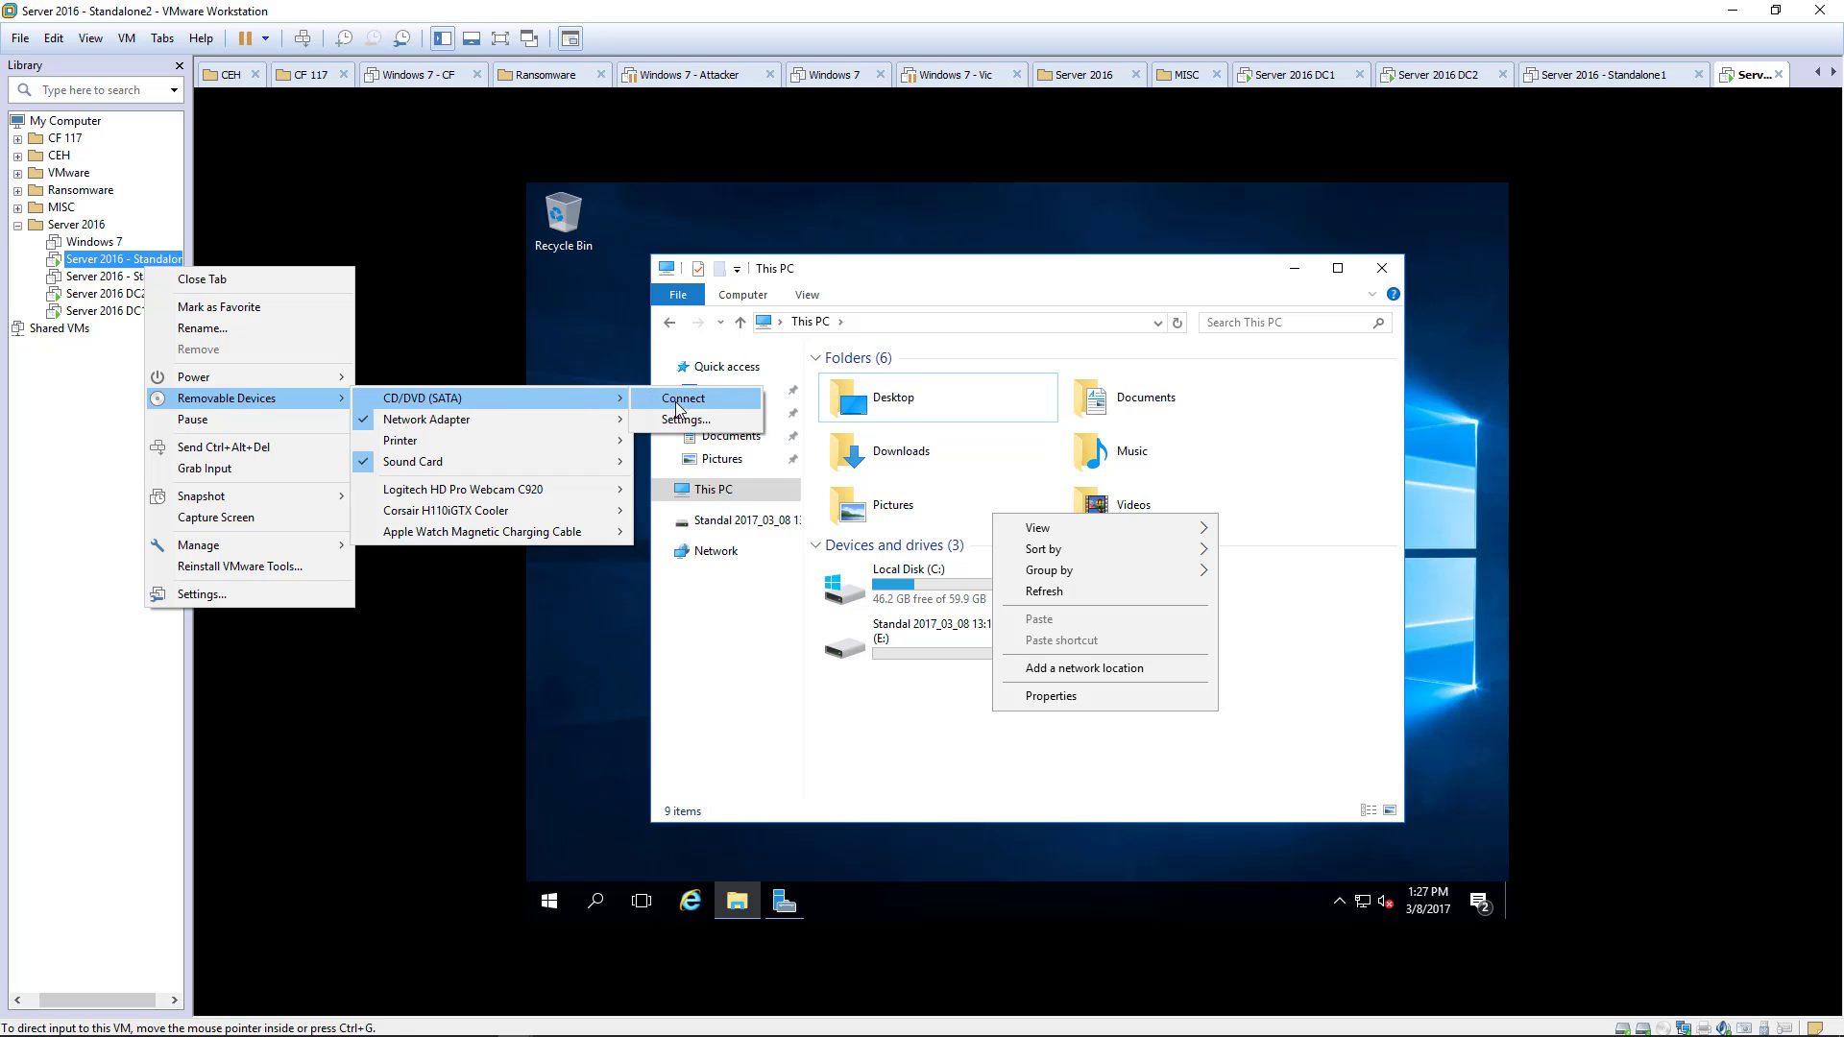
{"action": "left_click", "coordinate": [678, 413]}
{"action": "left_click", "coordinate": [938, 769]}
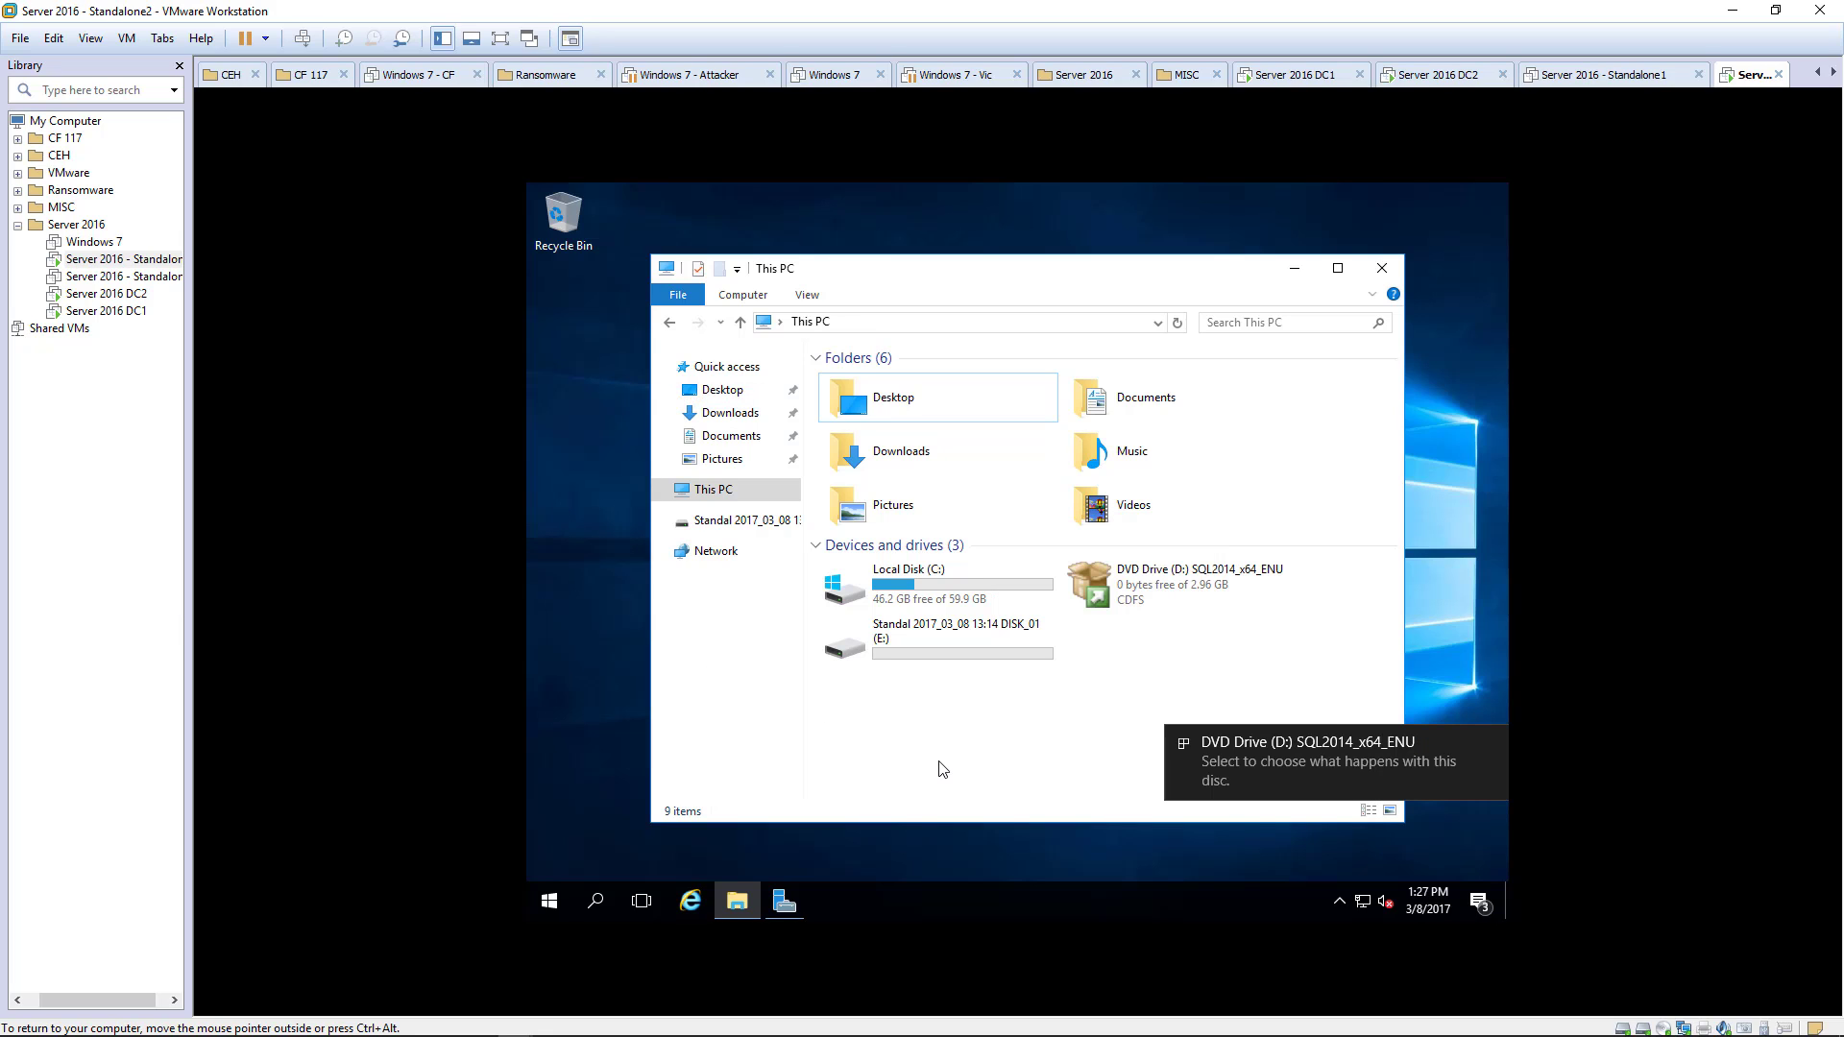
{"action": "double_click", "coordinate": [1141, 586]}
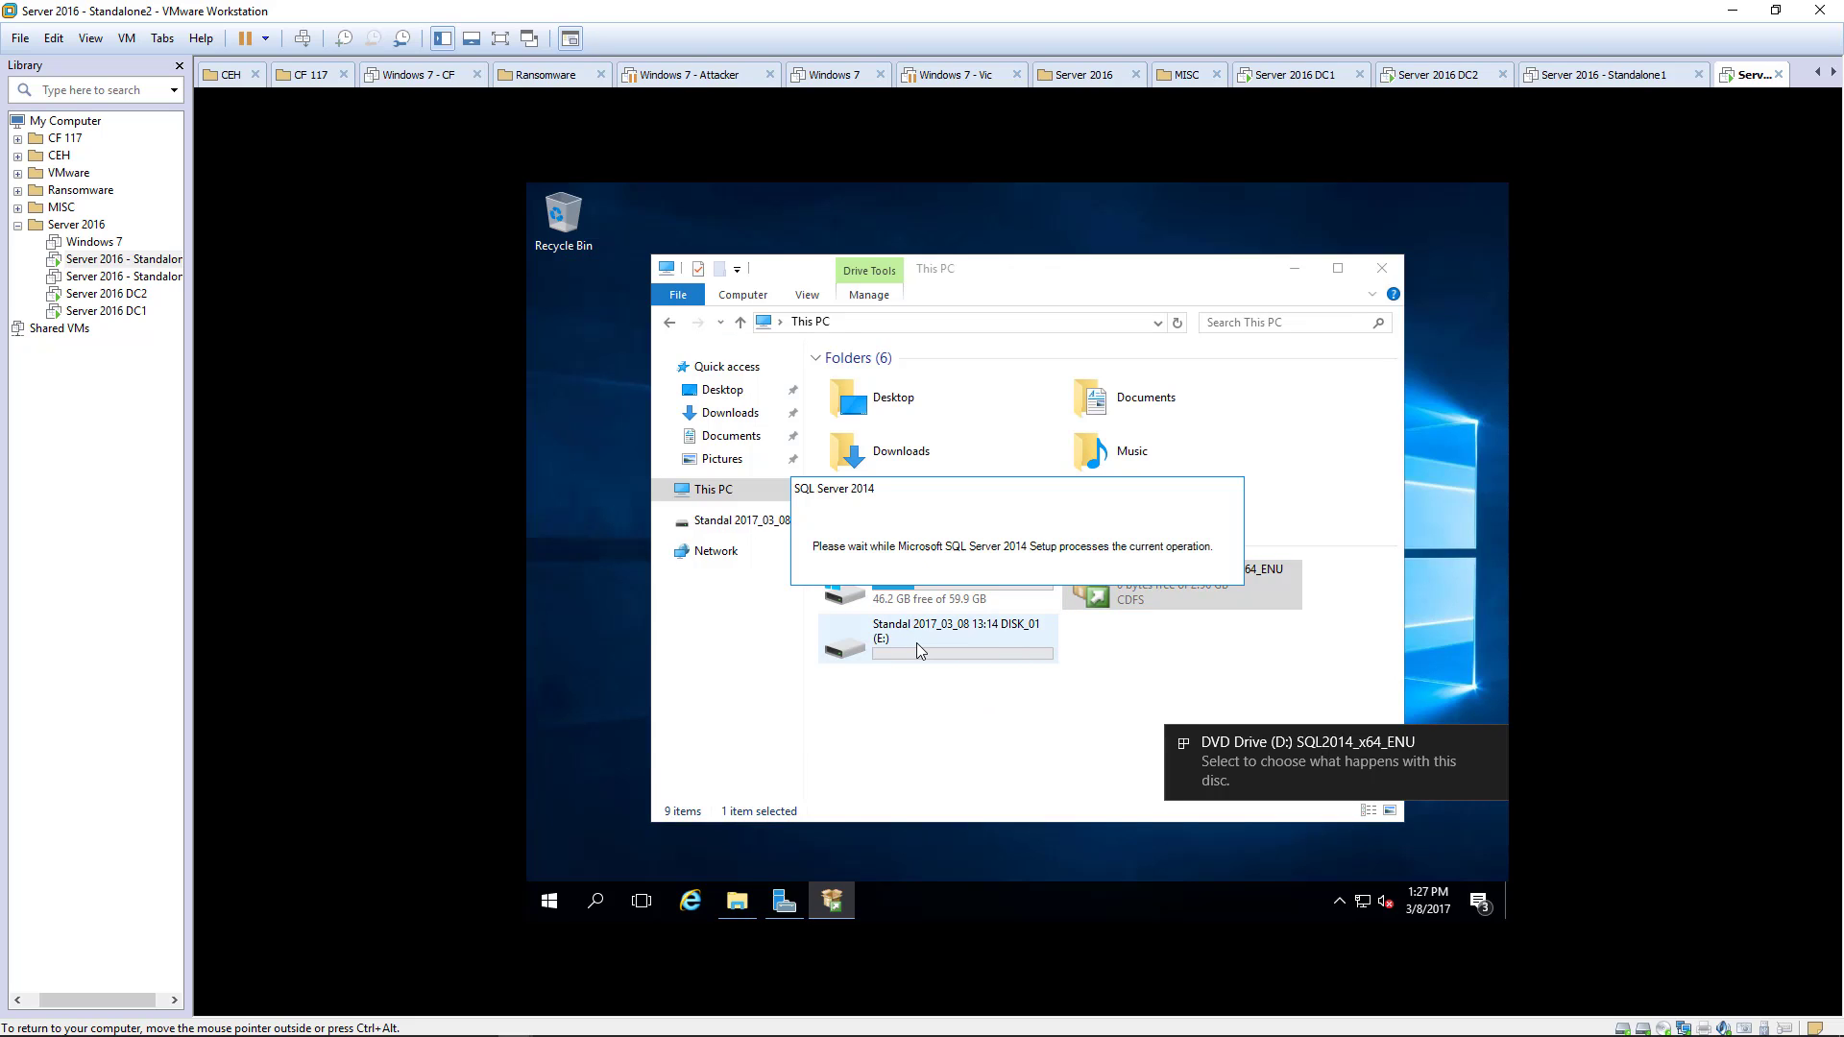
- Close This PC and start a New SQL Server stand-alone installation from the Installation page
{"action": "left_click", "coordinate": [1388, 266]}
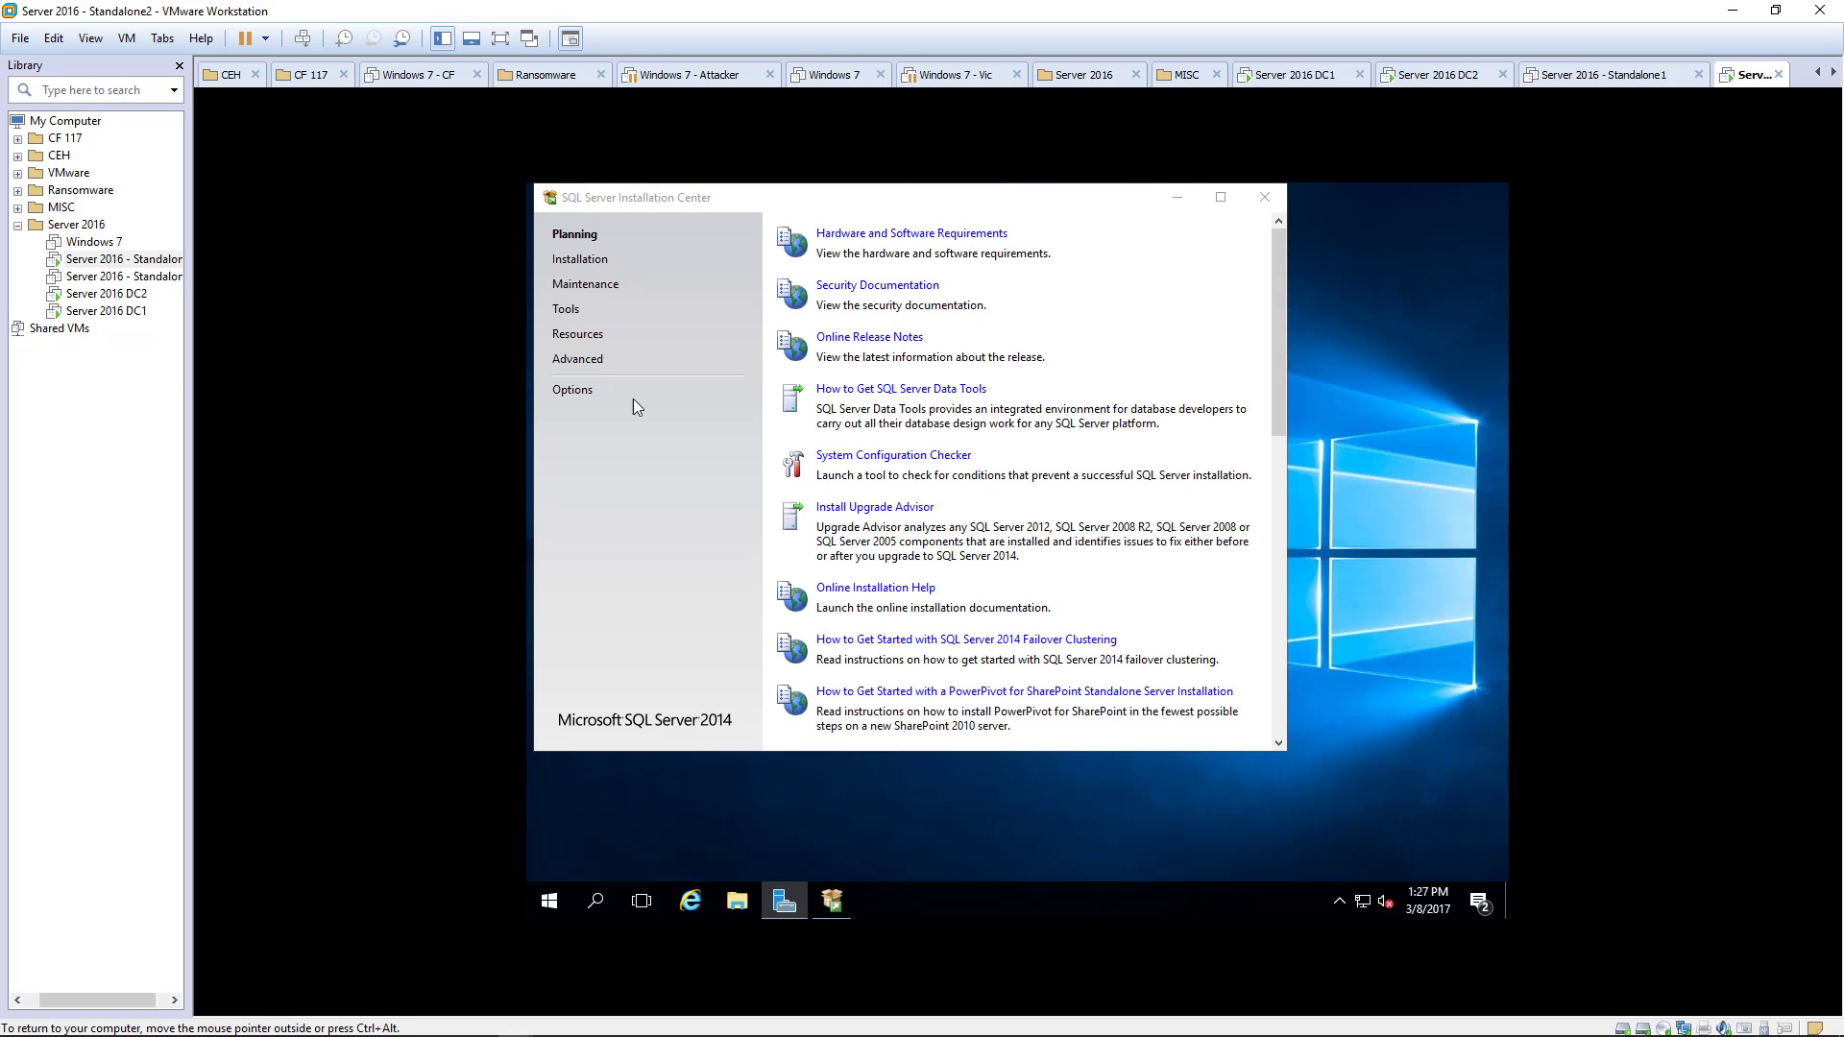
{"action": "left_click", "coordinate": [572, 262]}
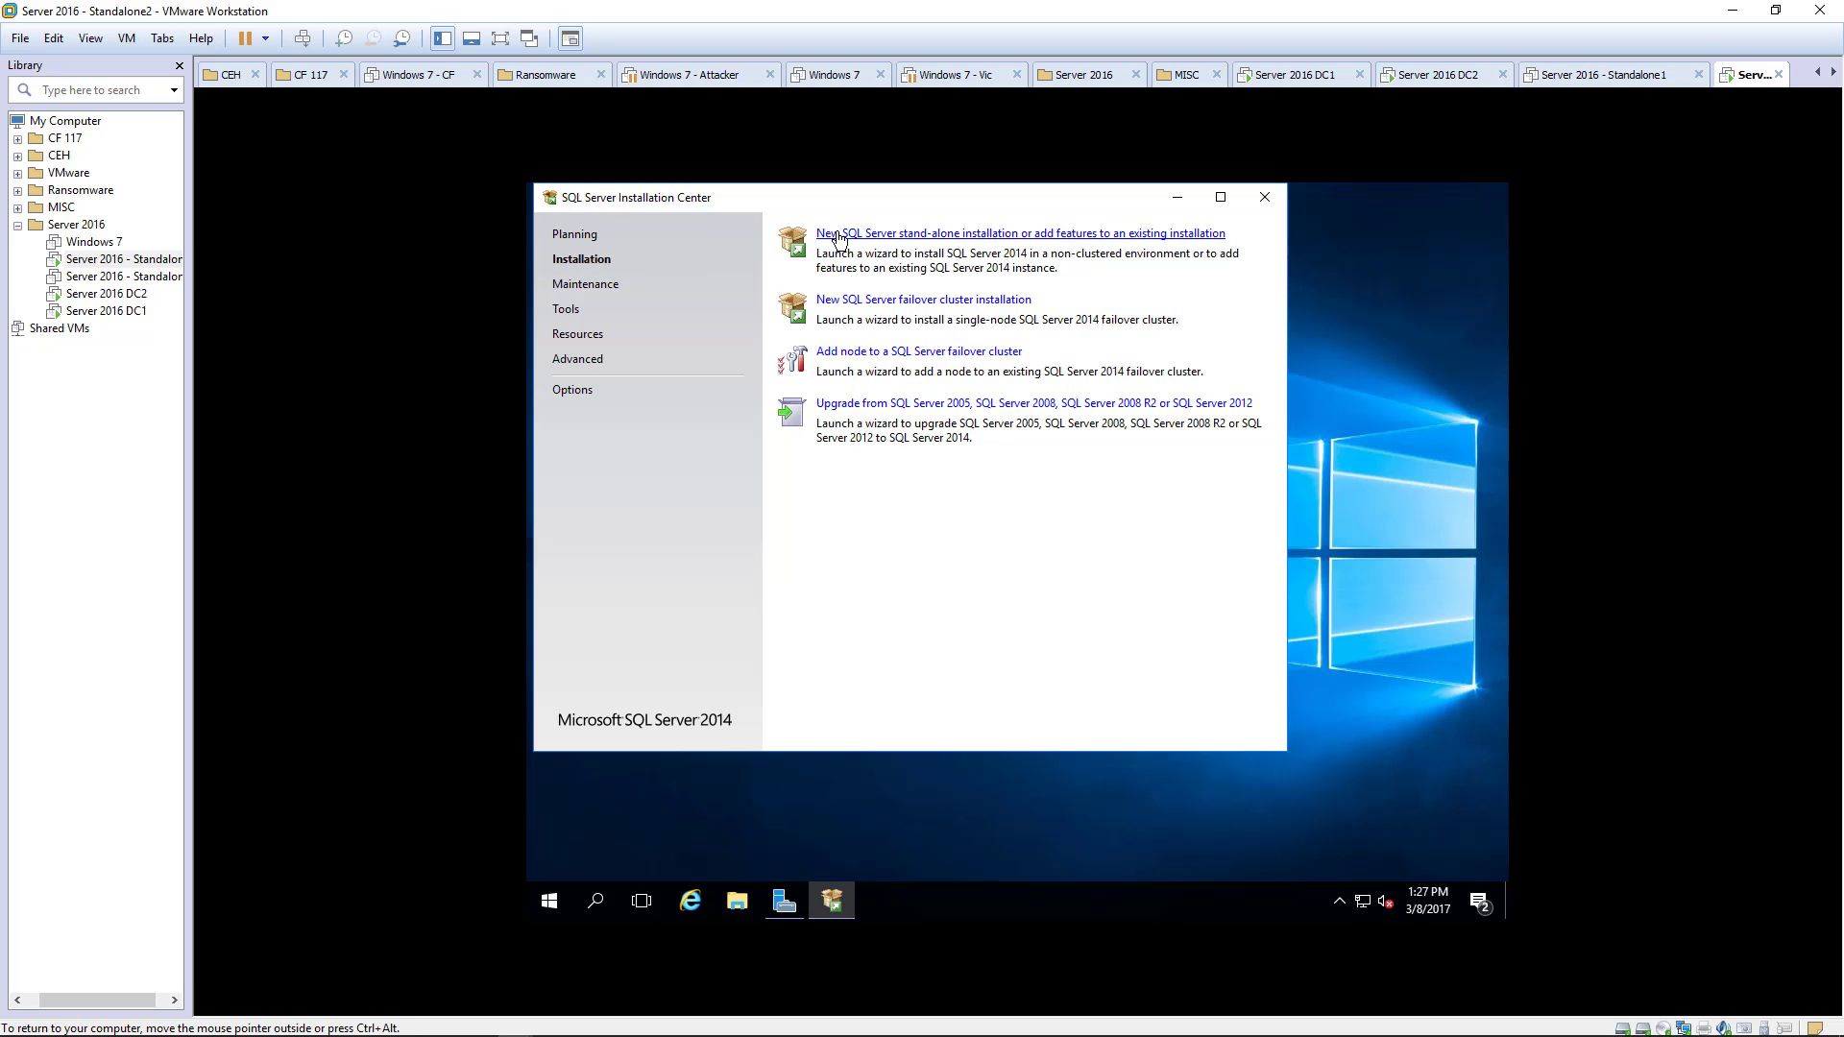
{"action": "left_click", "coordinate": [977, 235]}
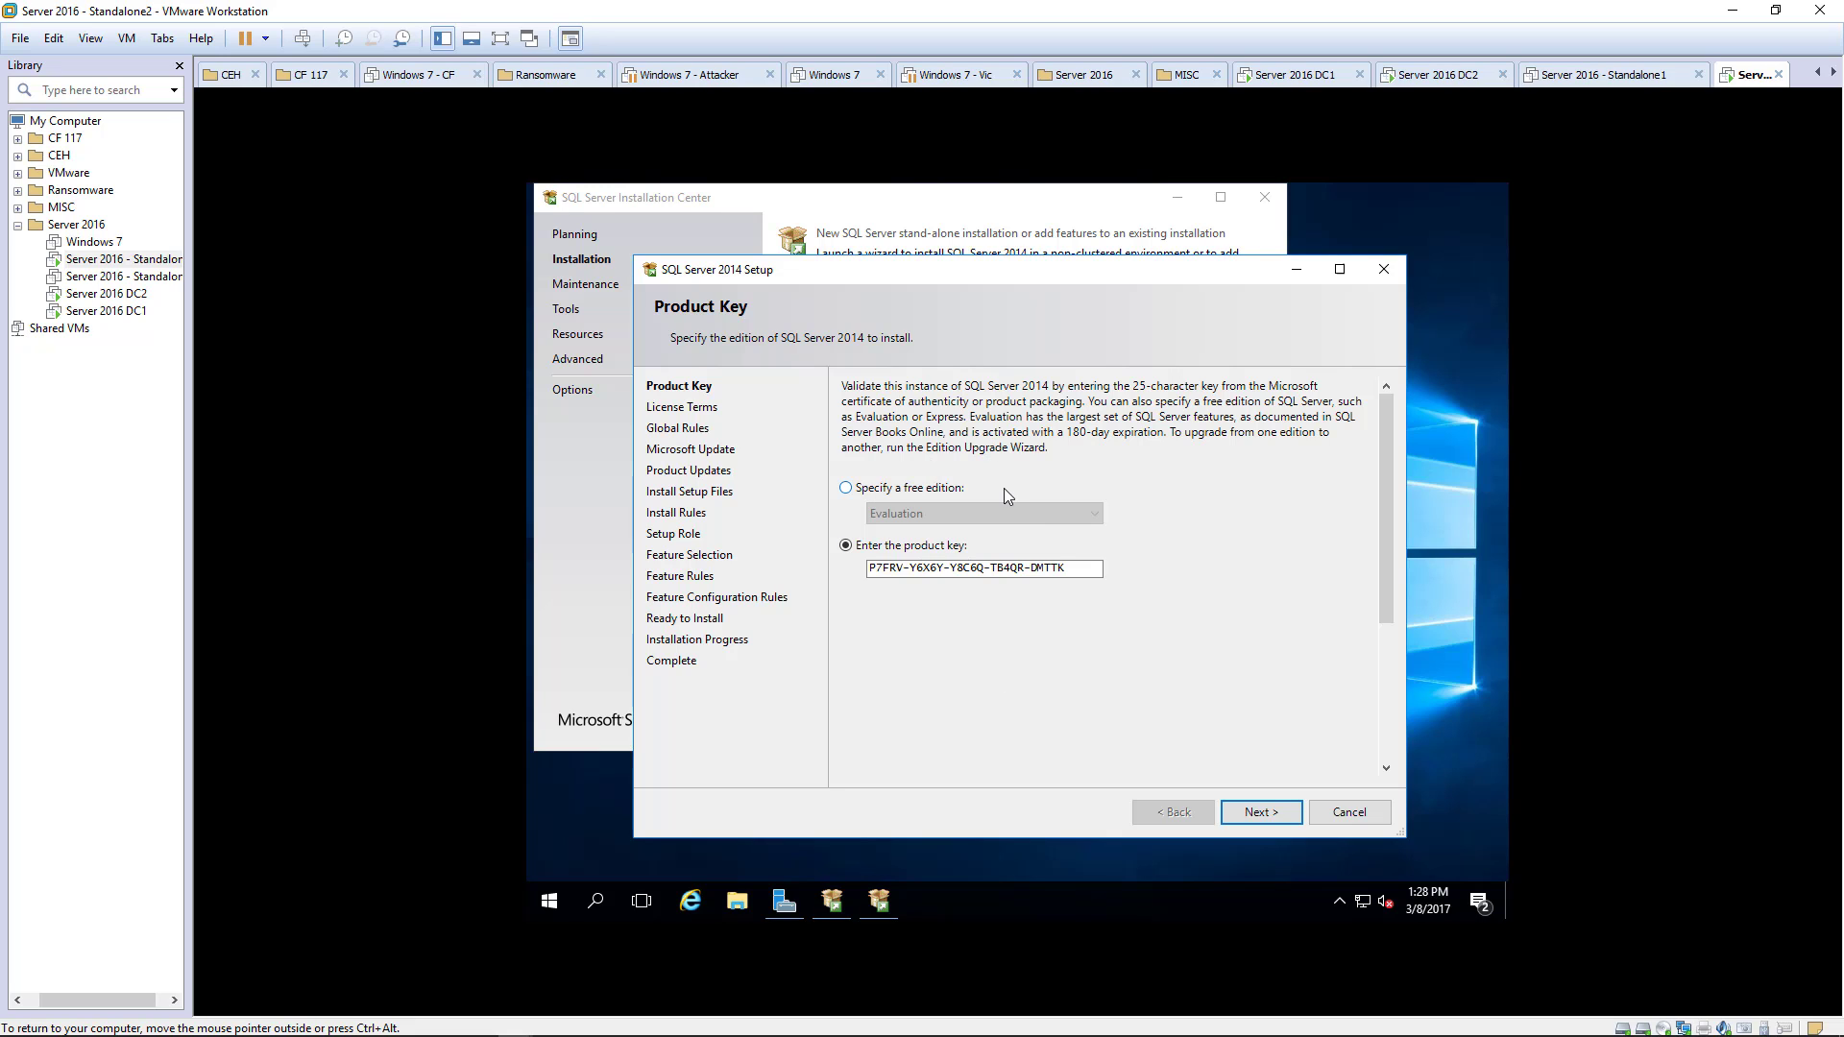
- Keep the prefilled product key, accept the license terms, and opt in to Microsoft Update
{"action": "left_click", "coordinate": [1270, 815]}
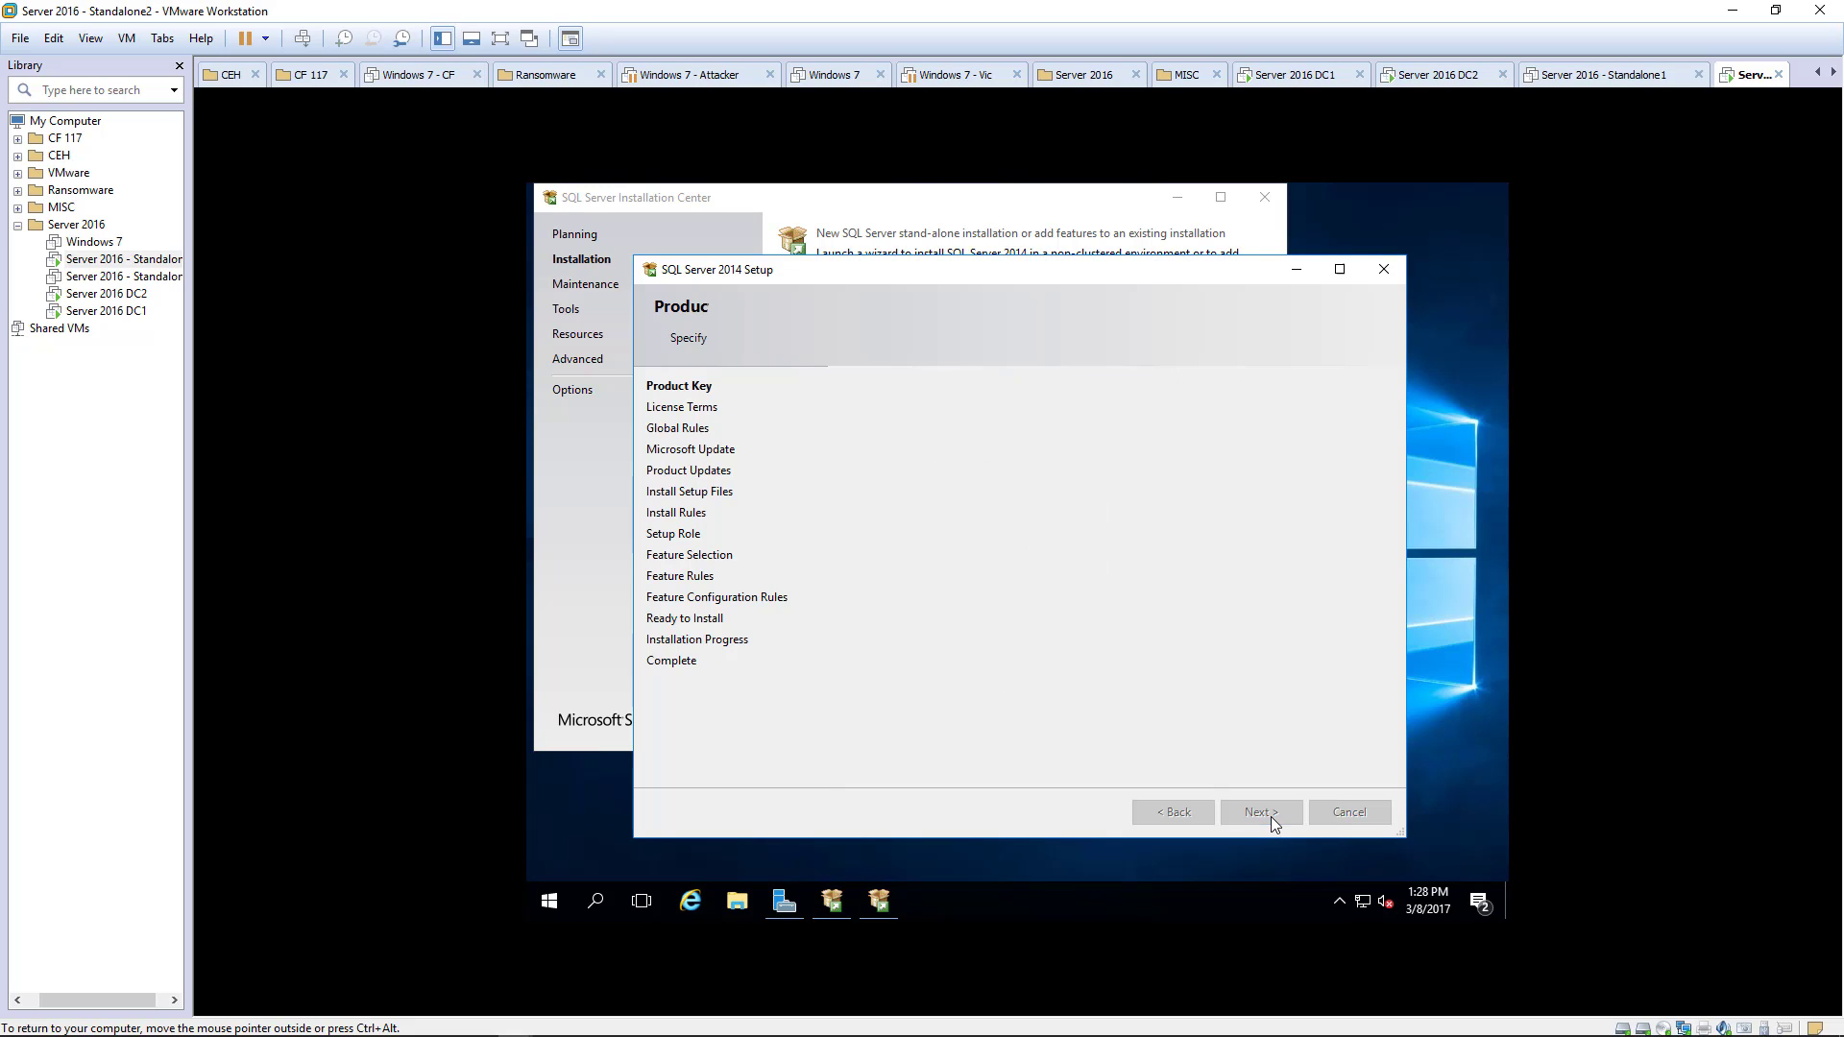
{"action": "left_click", "coordinate": [847, 626]}
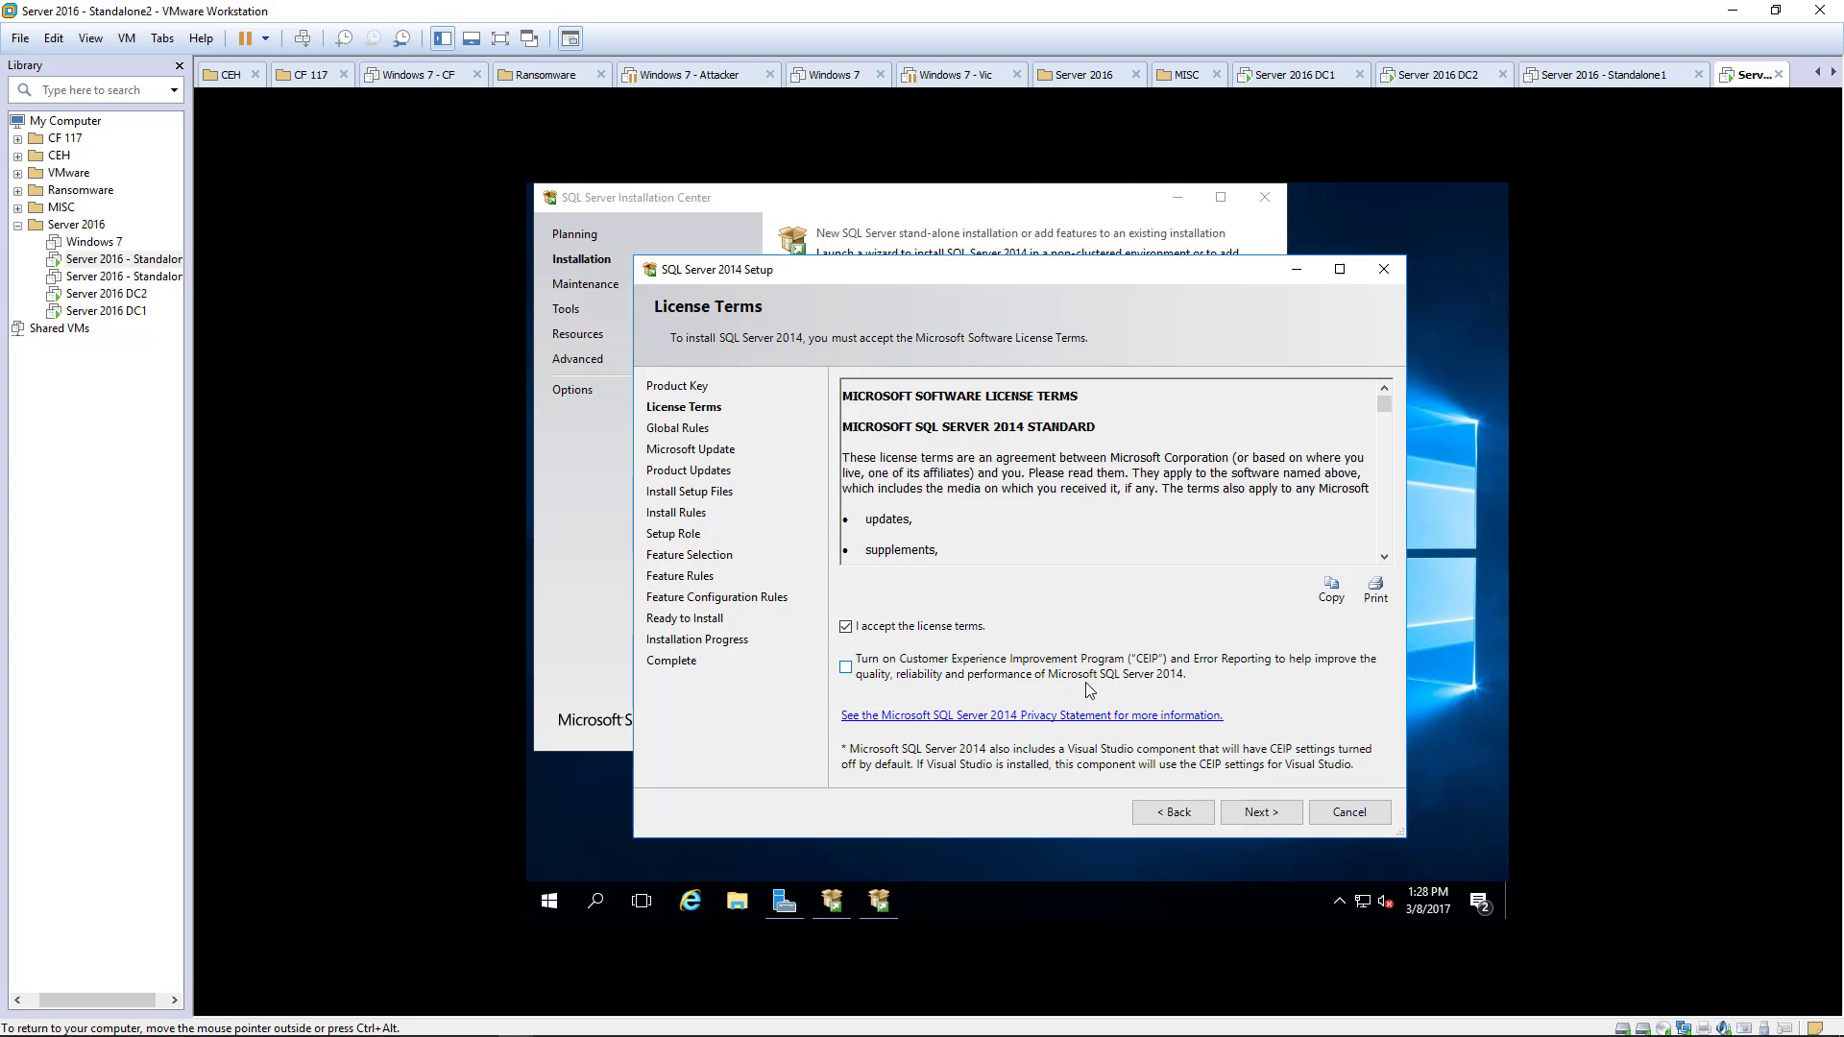
{"action": "left_click", "coordinate": [1264, 811]}
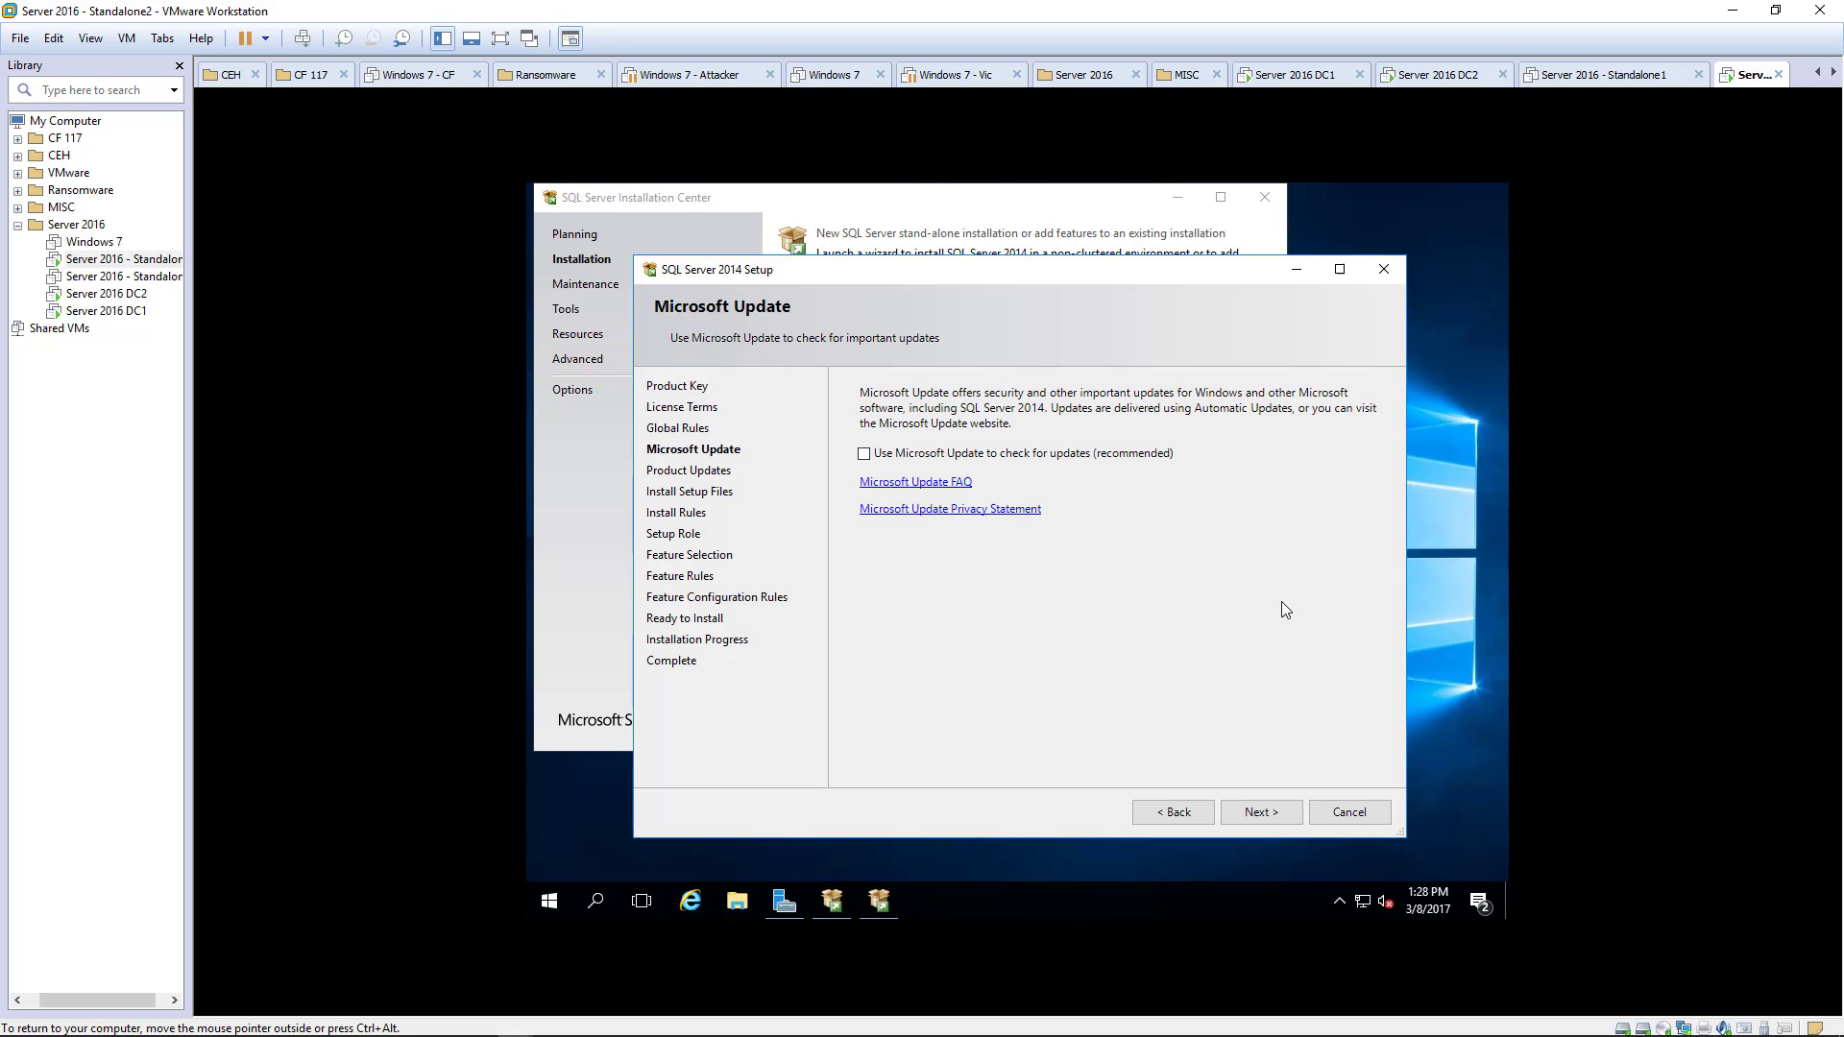
{"action": "left_click", "coordinate": [915, 459]}
{"action": "left_click", "coordinate": [1258, 812]}
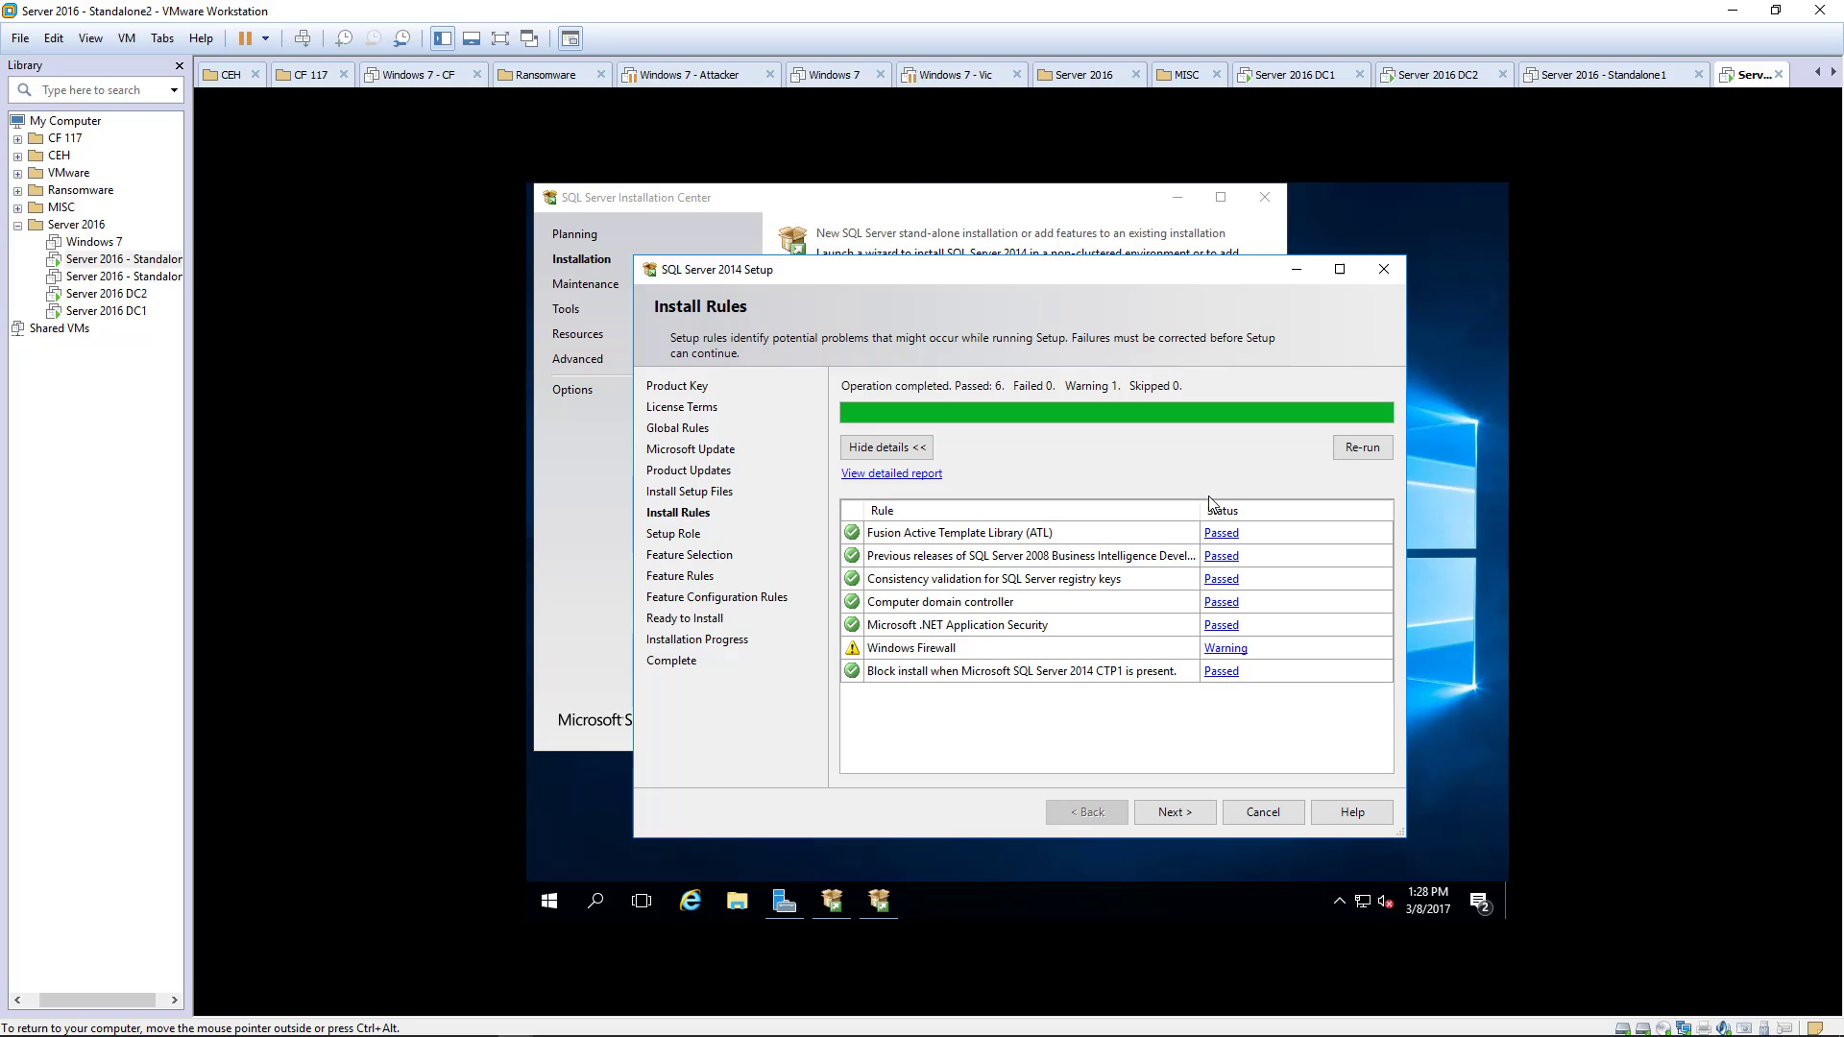
- Choose a feature installation with Database Engine Services and Management Tools - Complete and Basic
{"action": "left_click", "coordinate": [1180, 814]}
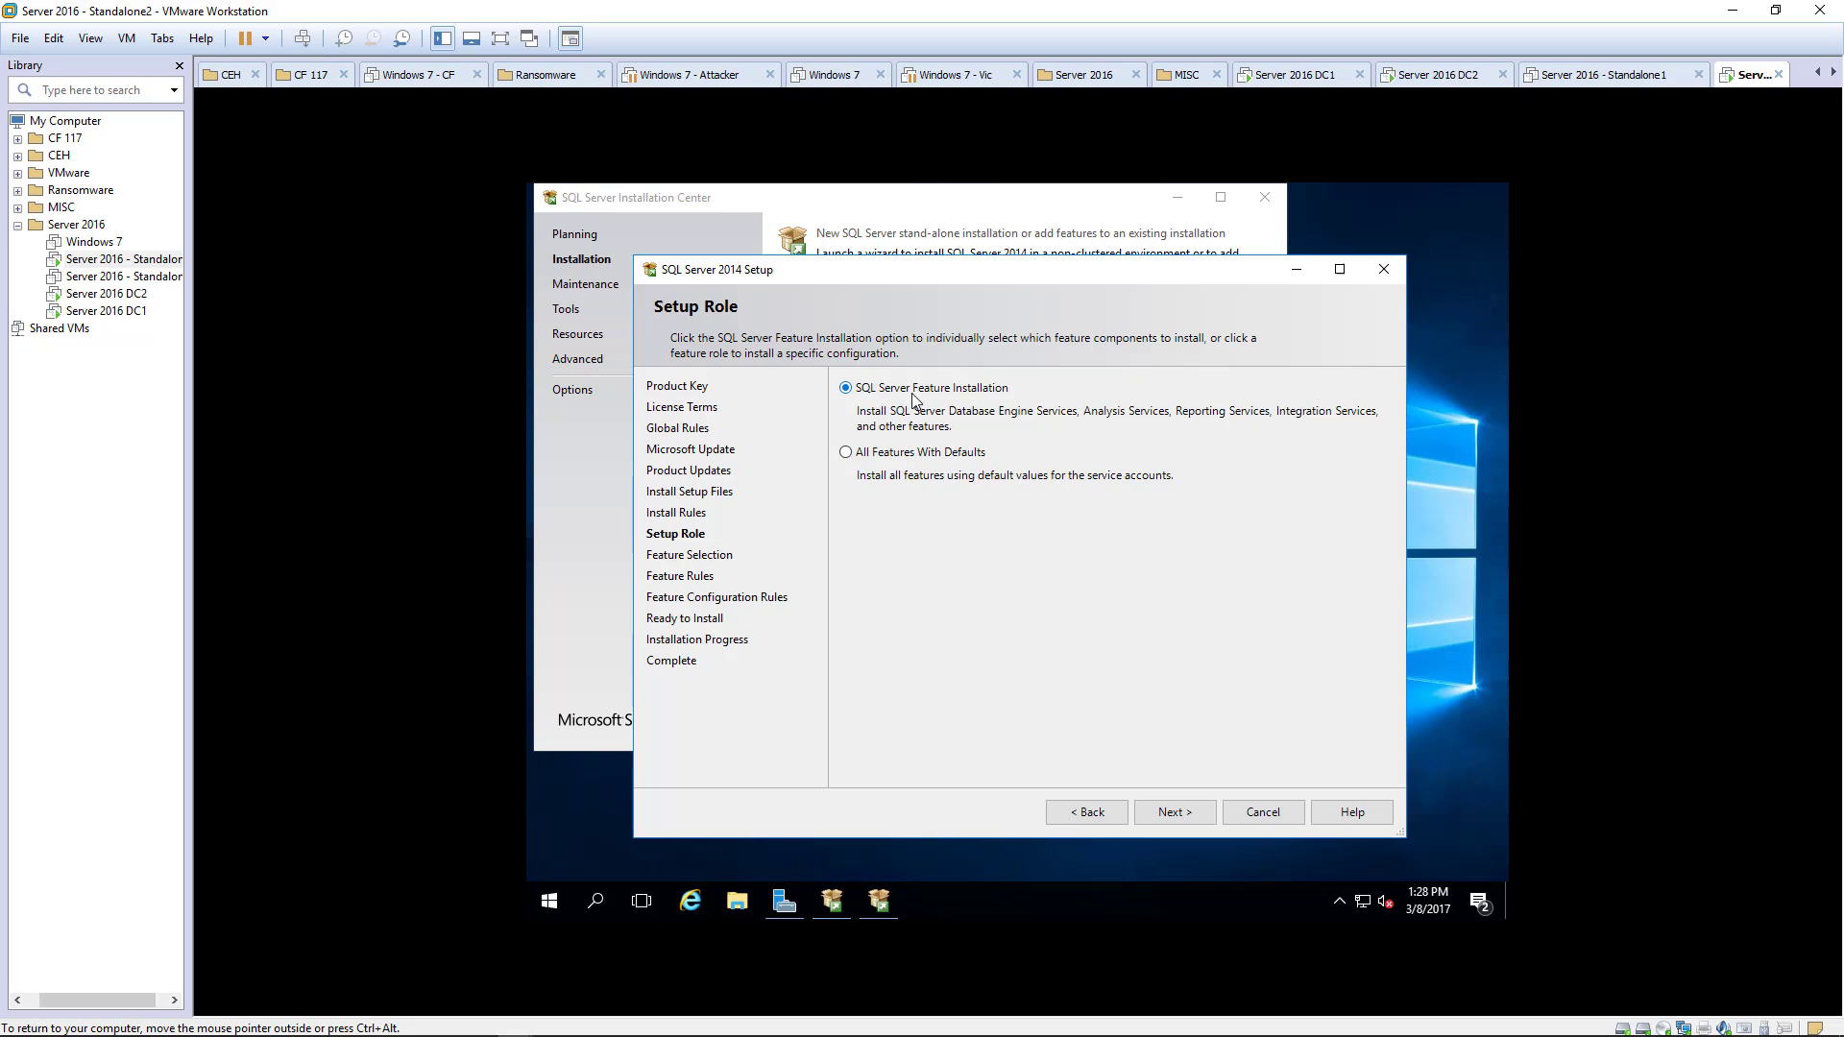
{"action": "left_click", "coordinate": [1175, 813]}
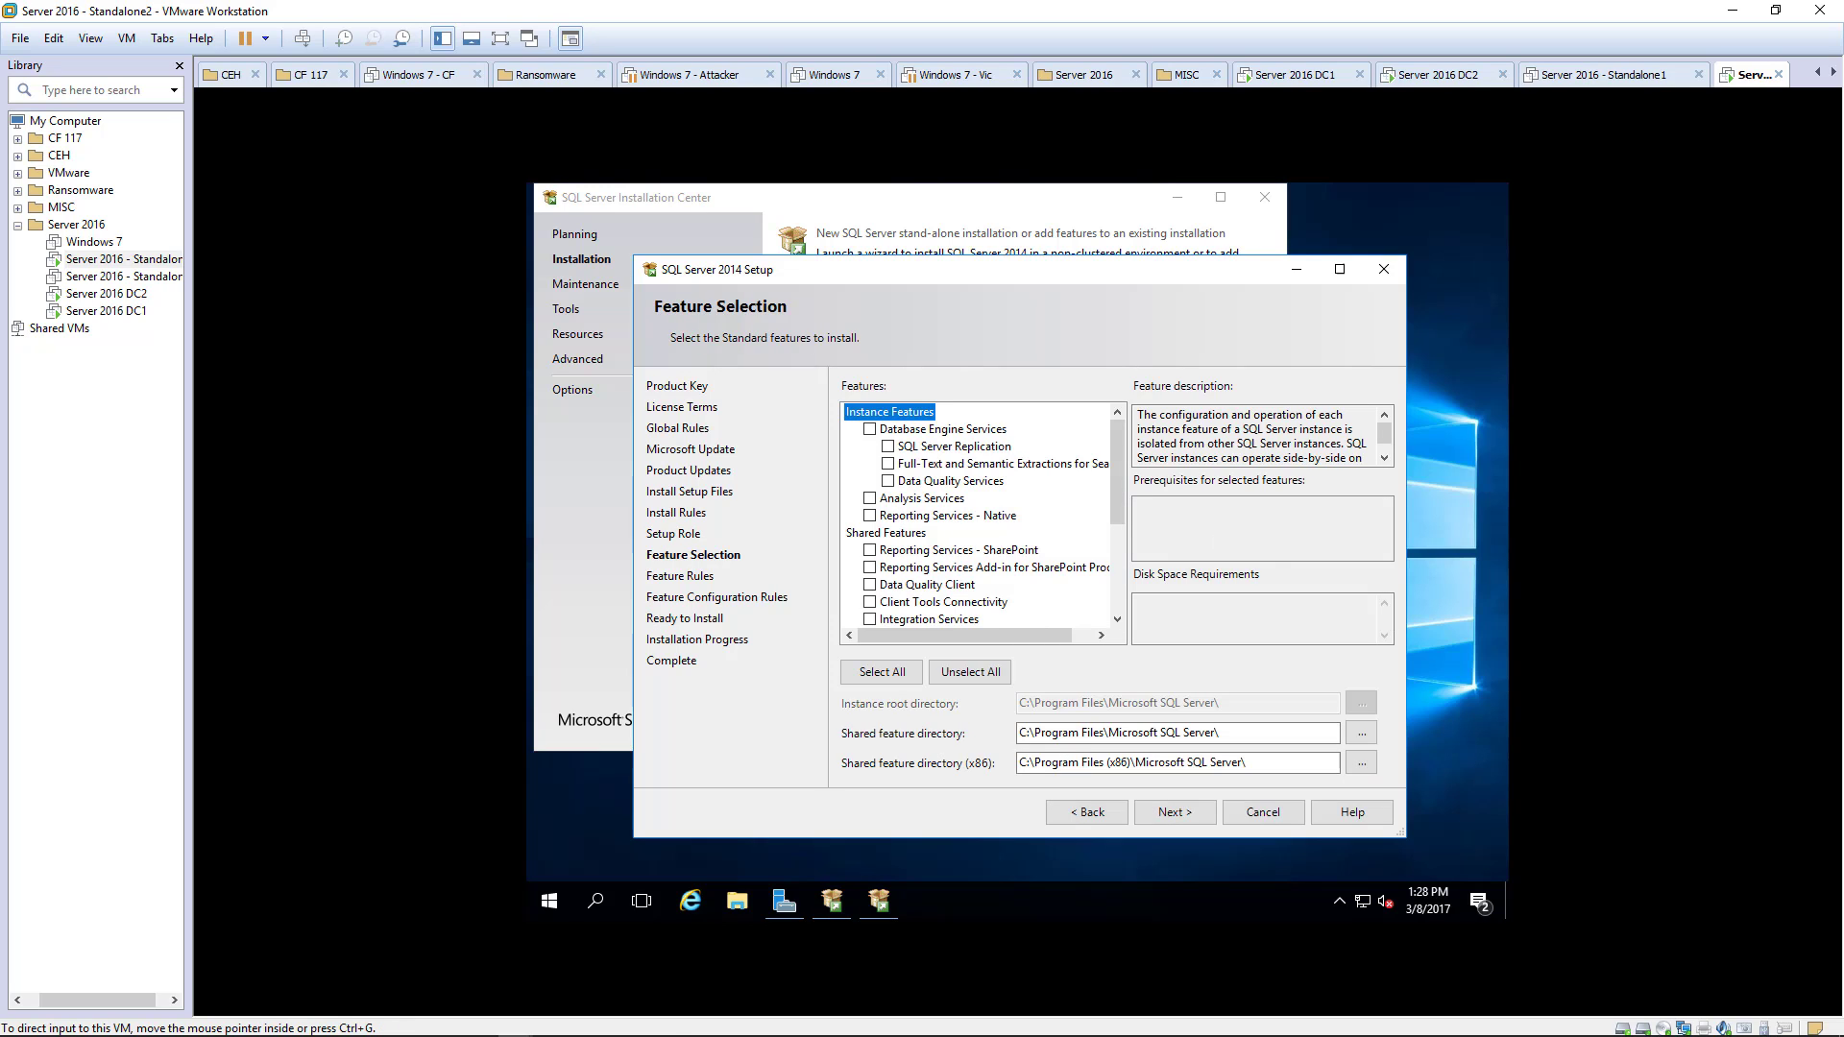
{"action": "left_click", "coordinate": [870, 429]}
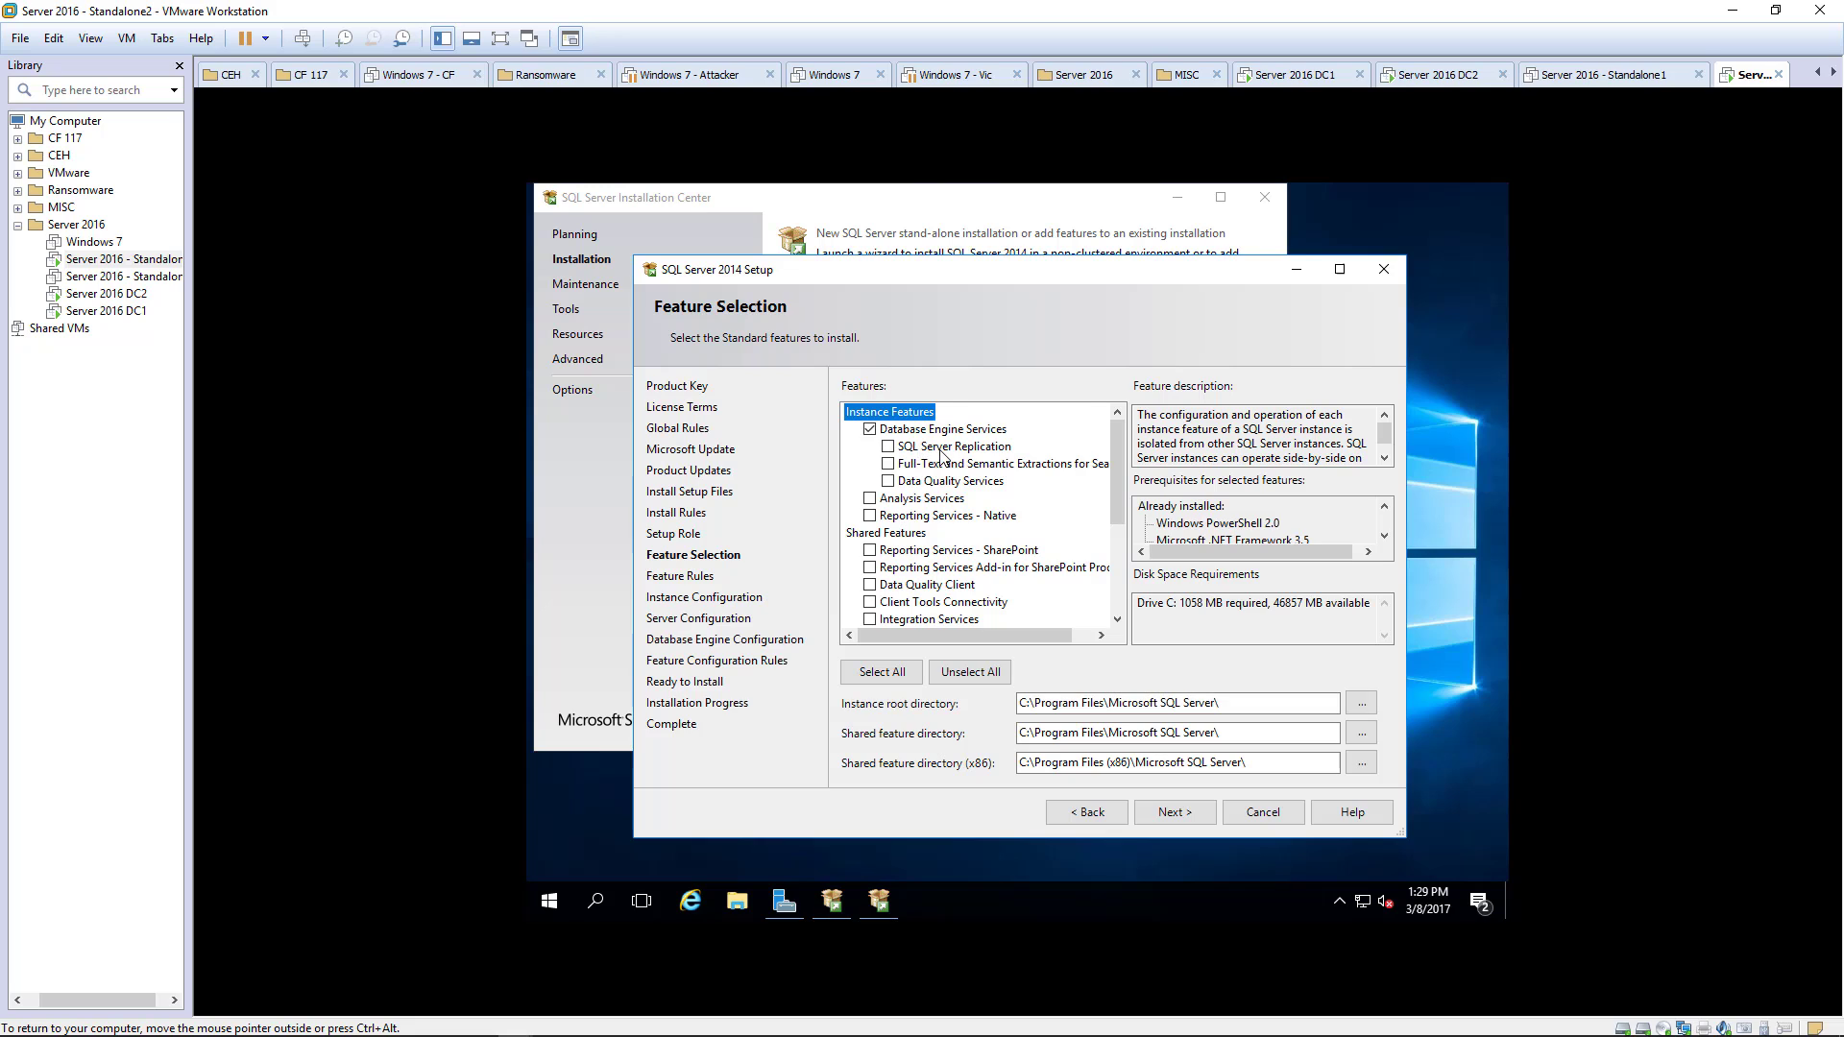
{"action": "scroll", "coordinate": [941, 457], "scroll_direction": "down", "scroll_amount": 3}
{"action": "left_click", "coordinate": [949, 553]}
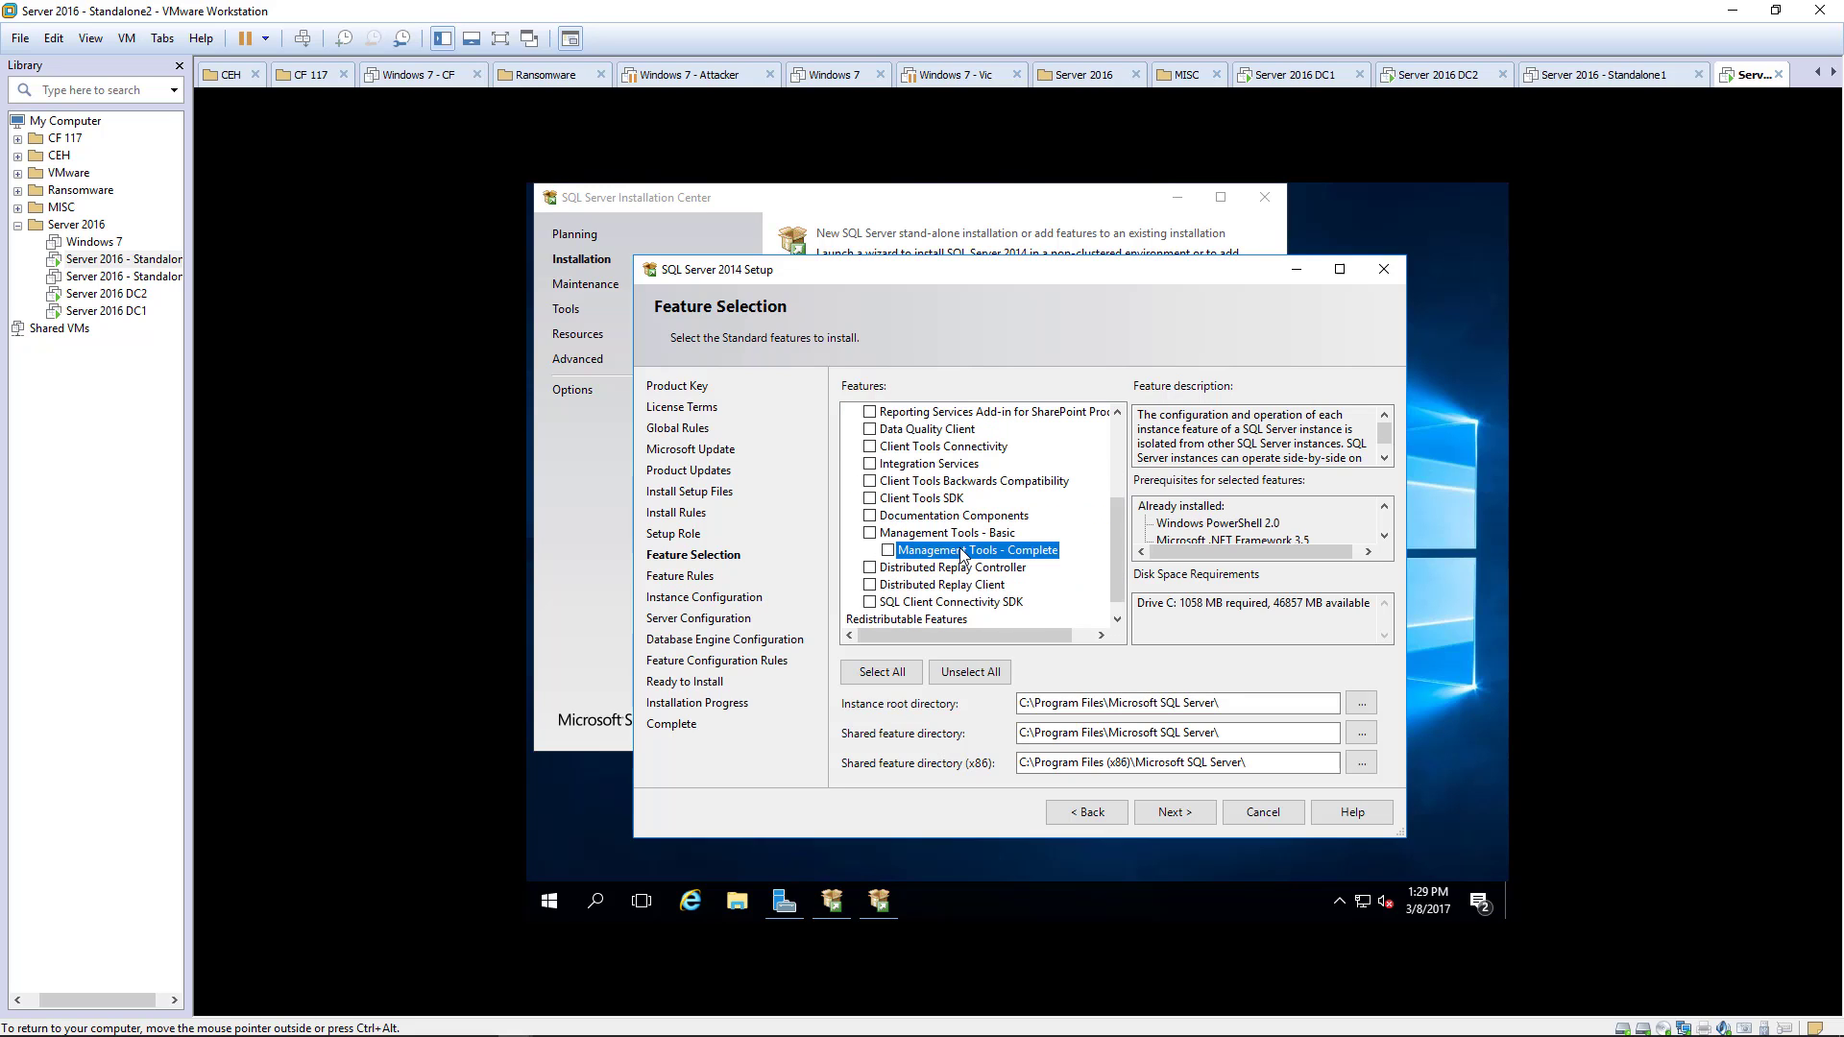
{"action": "left_click", "coordinate": [888, 551]}
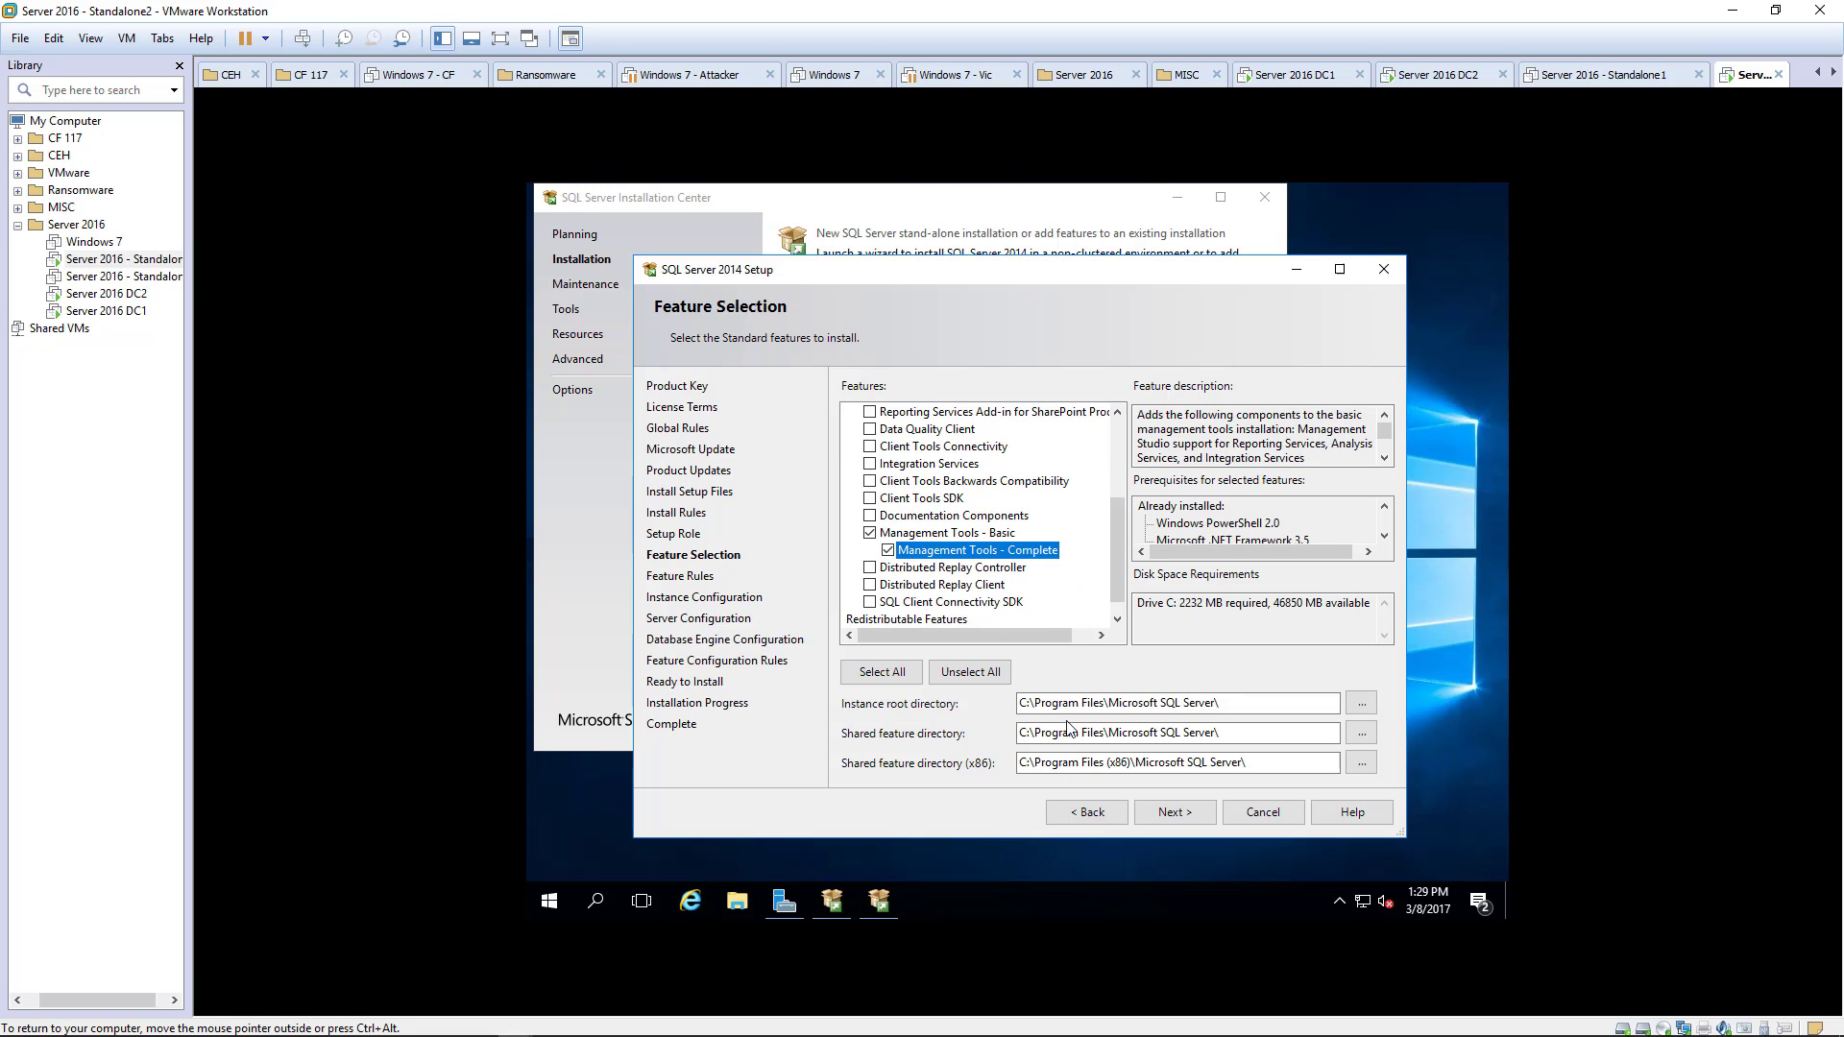
{"action": "left_click", "coordinate": [1173, 809]}
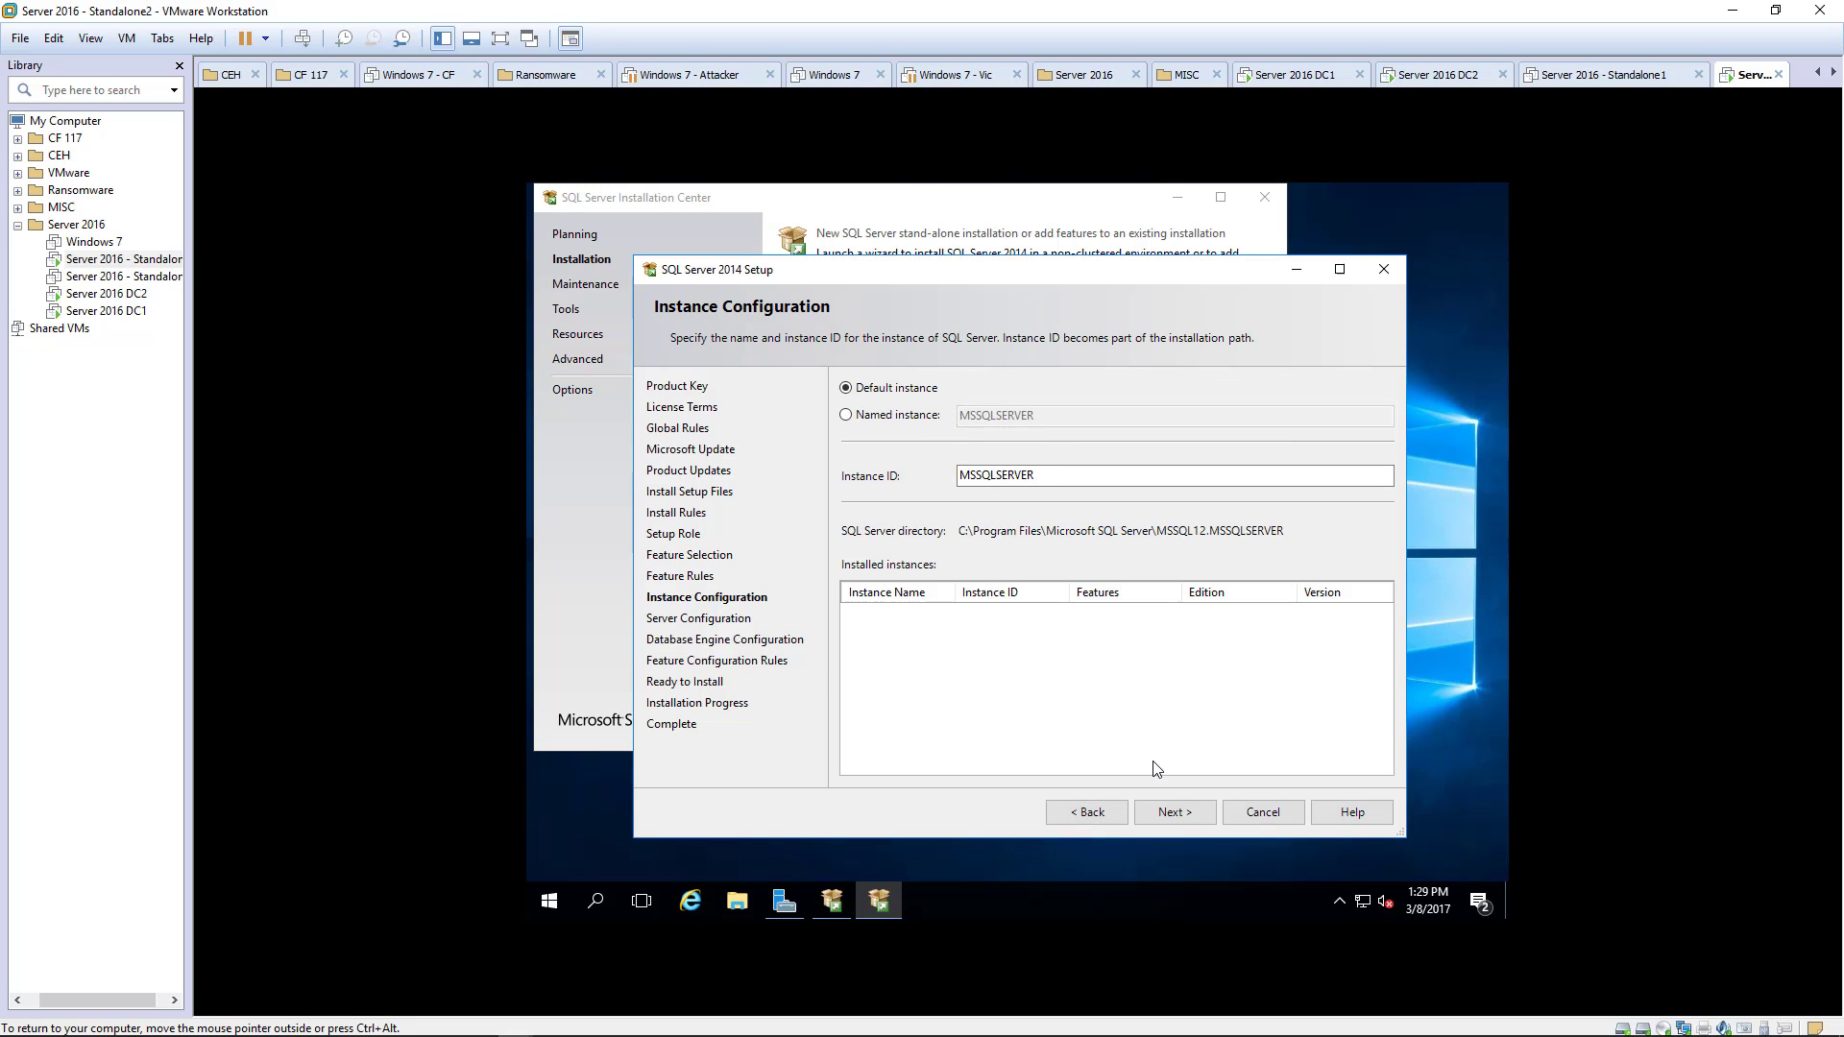
- Keep the MSSQLSERVER default instance and set the SQL Server Agent startup type to Automatic
{"action": "left_click", "coordinate": [1169, 811]}
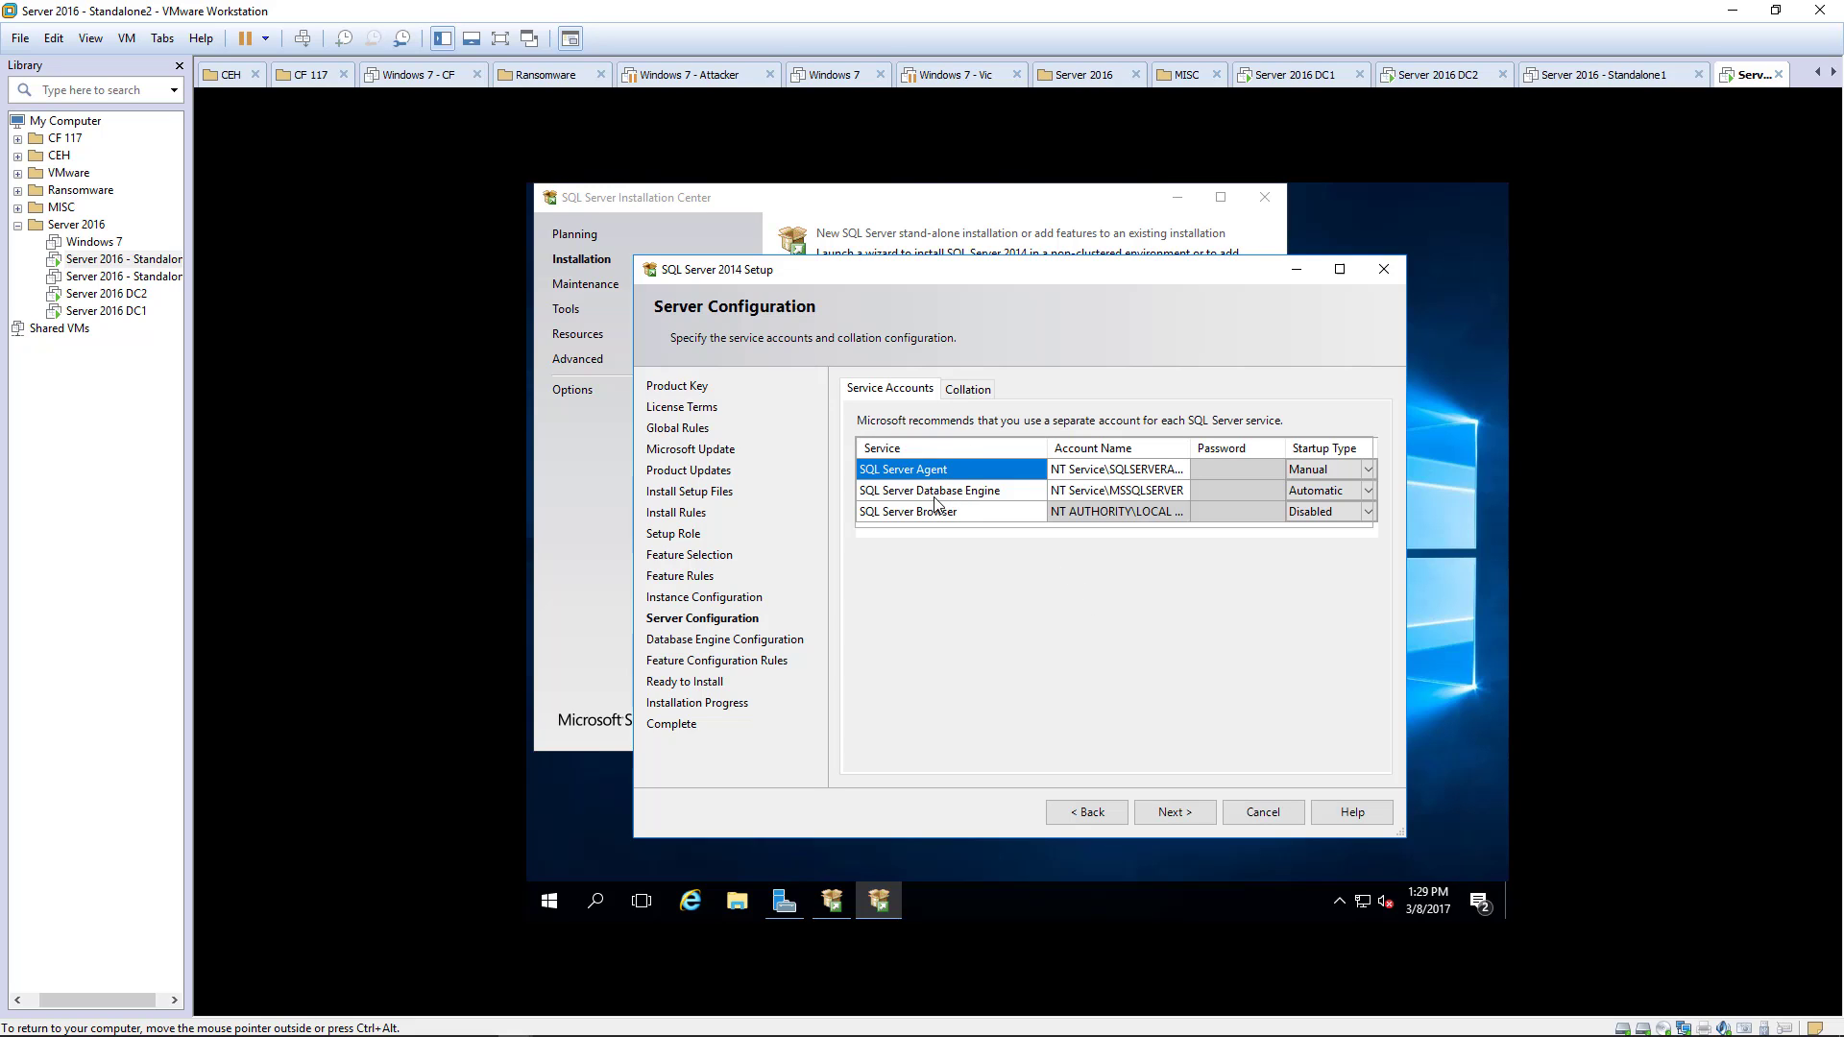
{"action": "left_click", "coordinate": [1132, 491]}
{"action": "left_click", "coordinate": [1354, 473]}
{"action": "left_click", "coordinate": [1367, 472]}
{"action": "left_click", "coordinate": [1321, 490]}
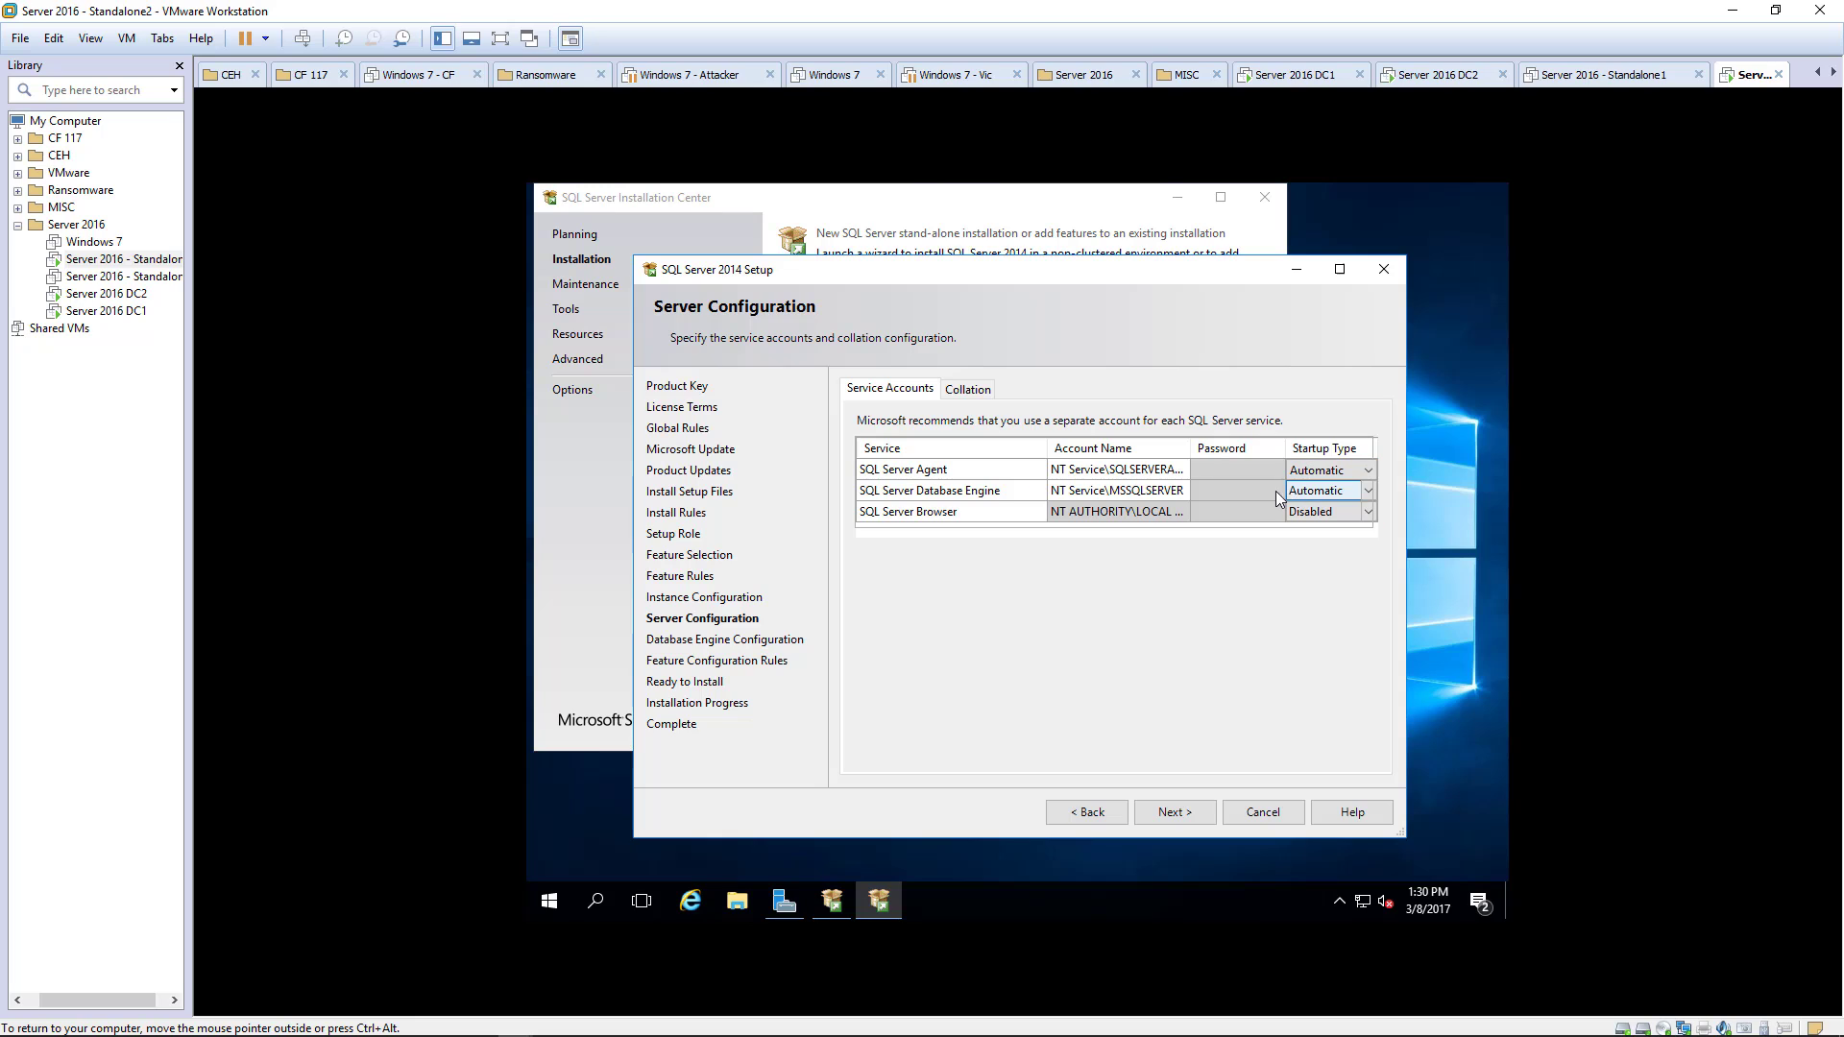
{"action": "left_click", "coordinate": [1090, 476]}
{"action": "left_click", "coordinate": [958, 511]}
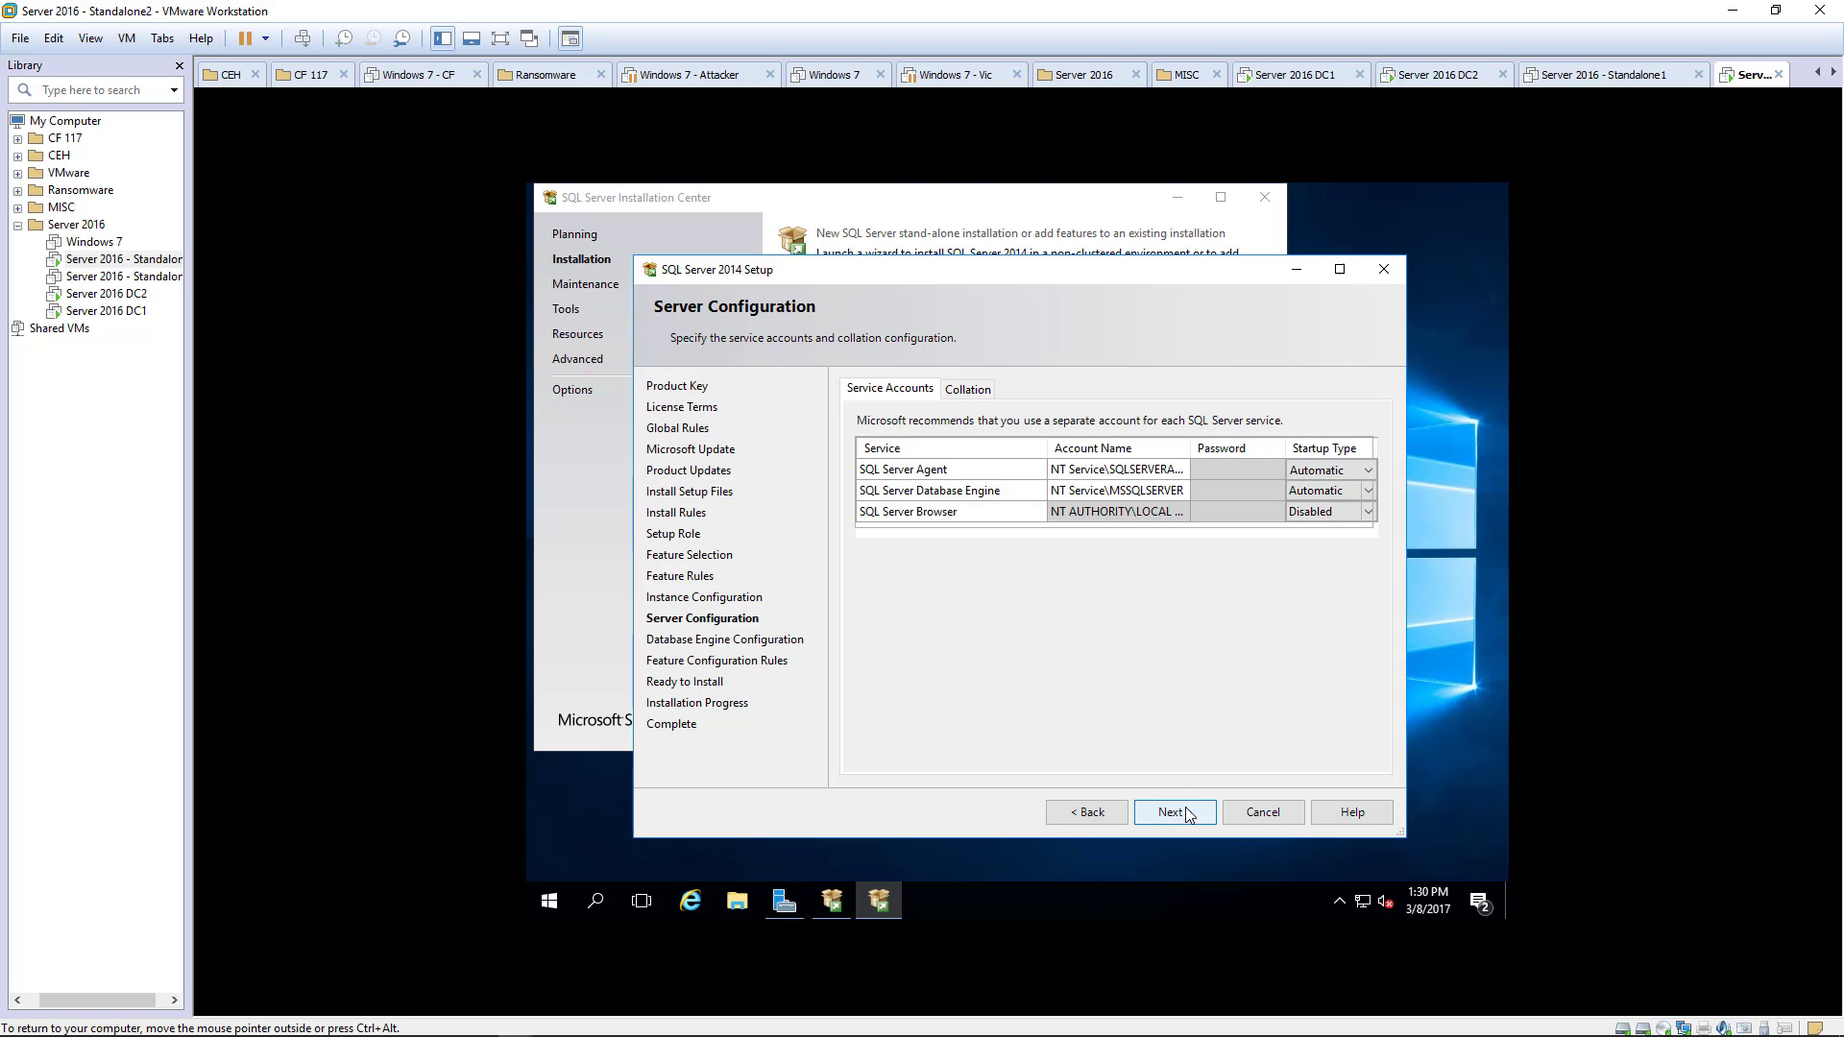
{"action": "left_click", "coordinate": [1172, 471]}
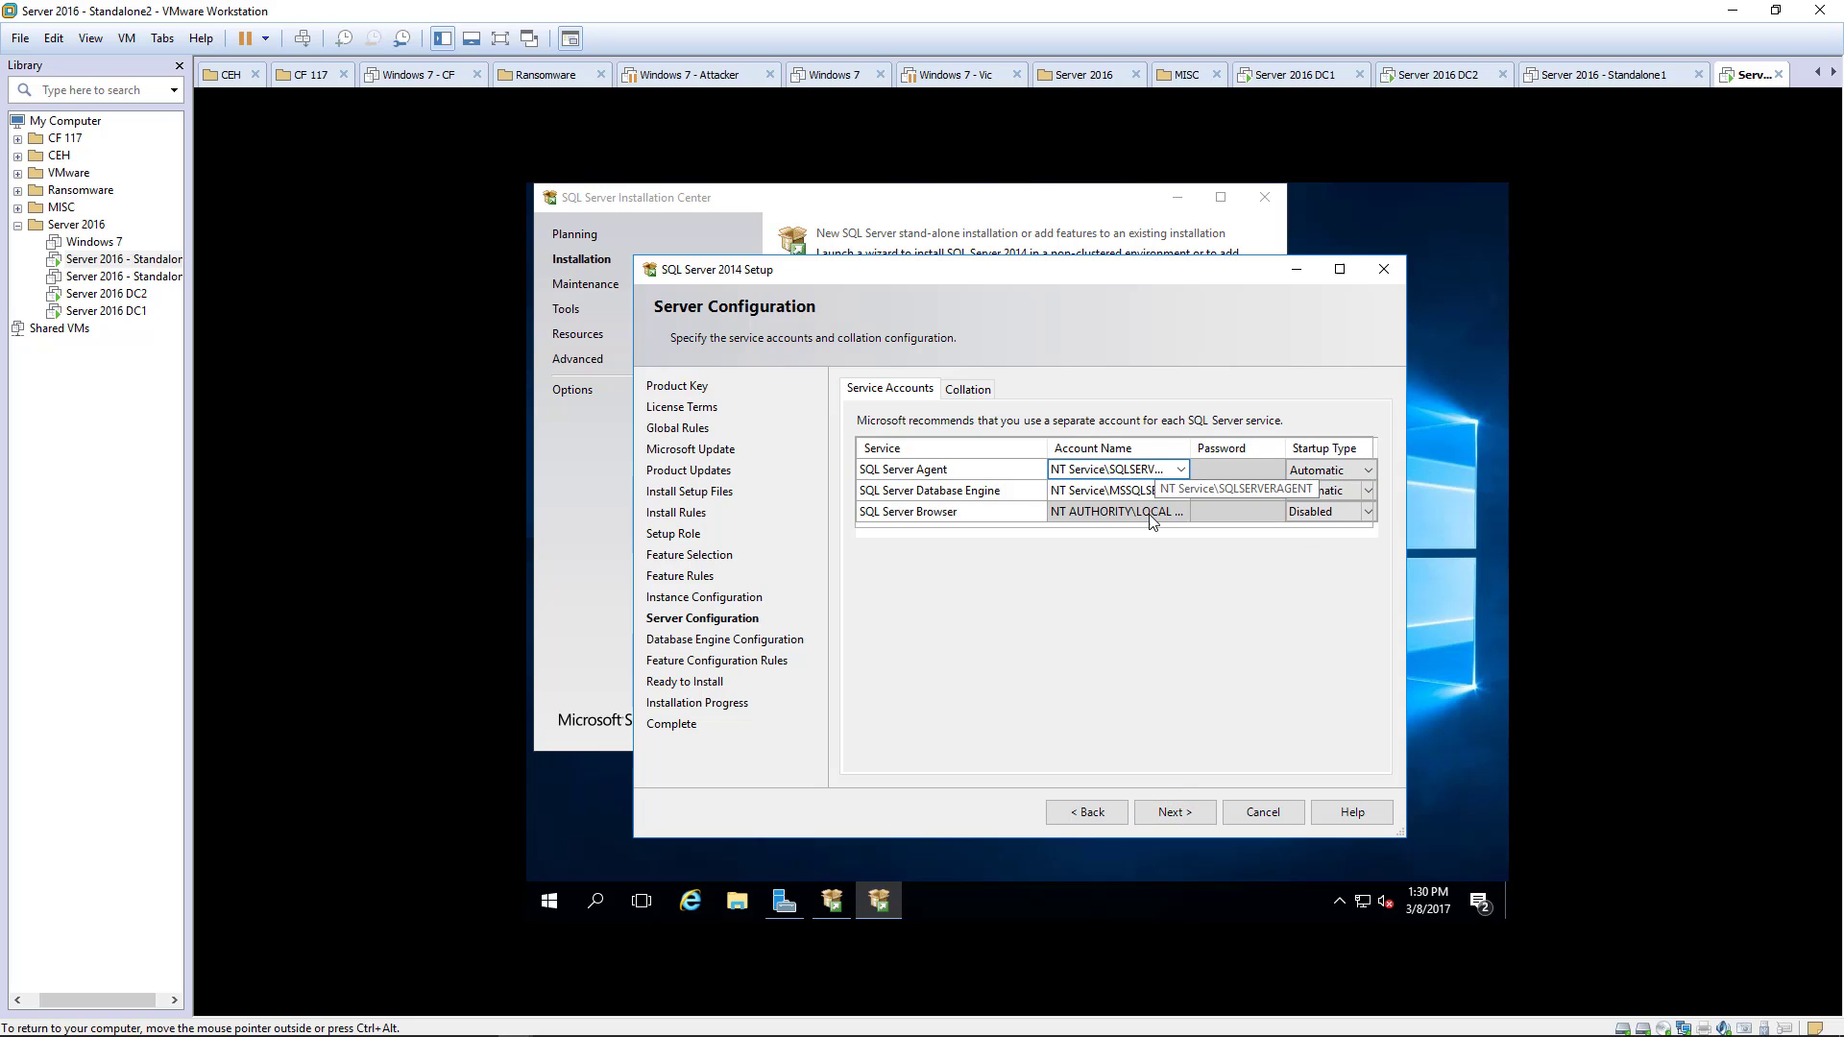
{"action": "left_click", "coordinate": [1174, 811]}
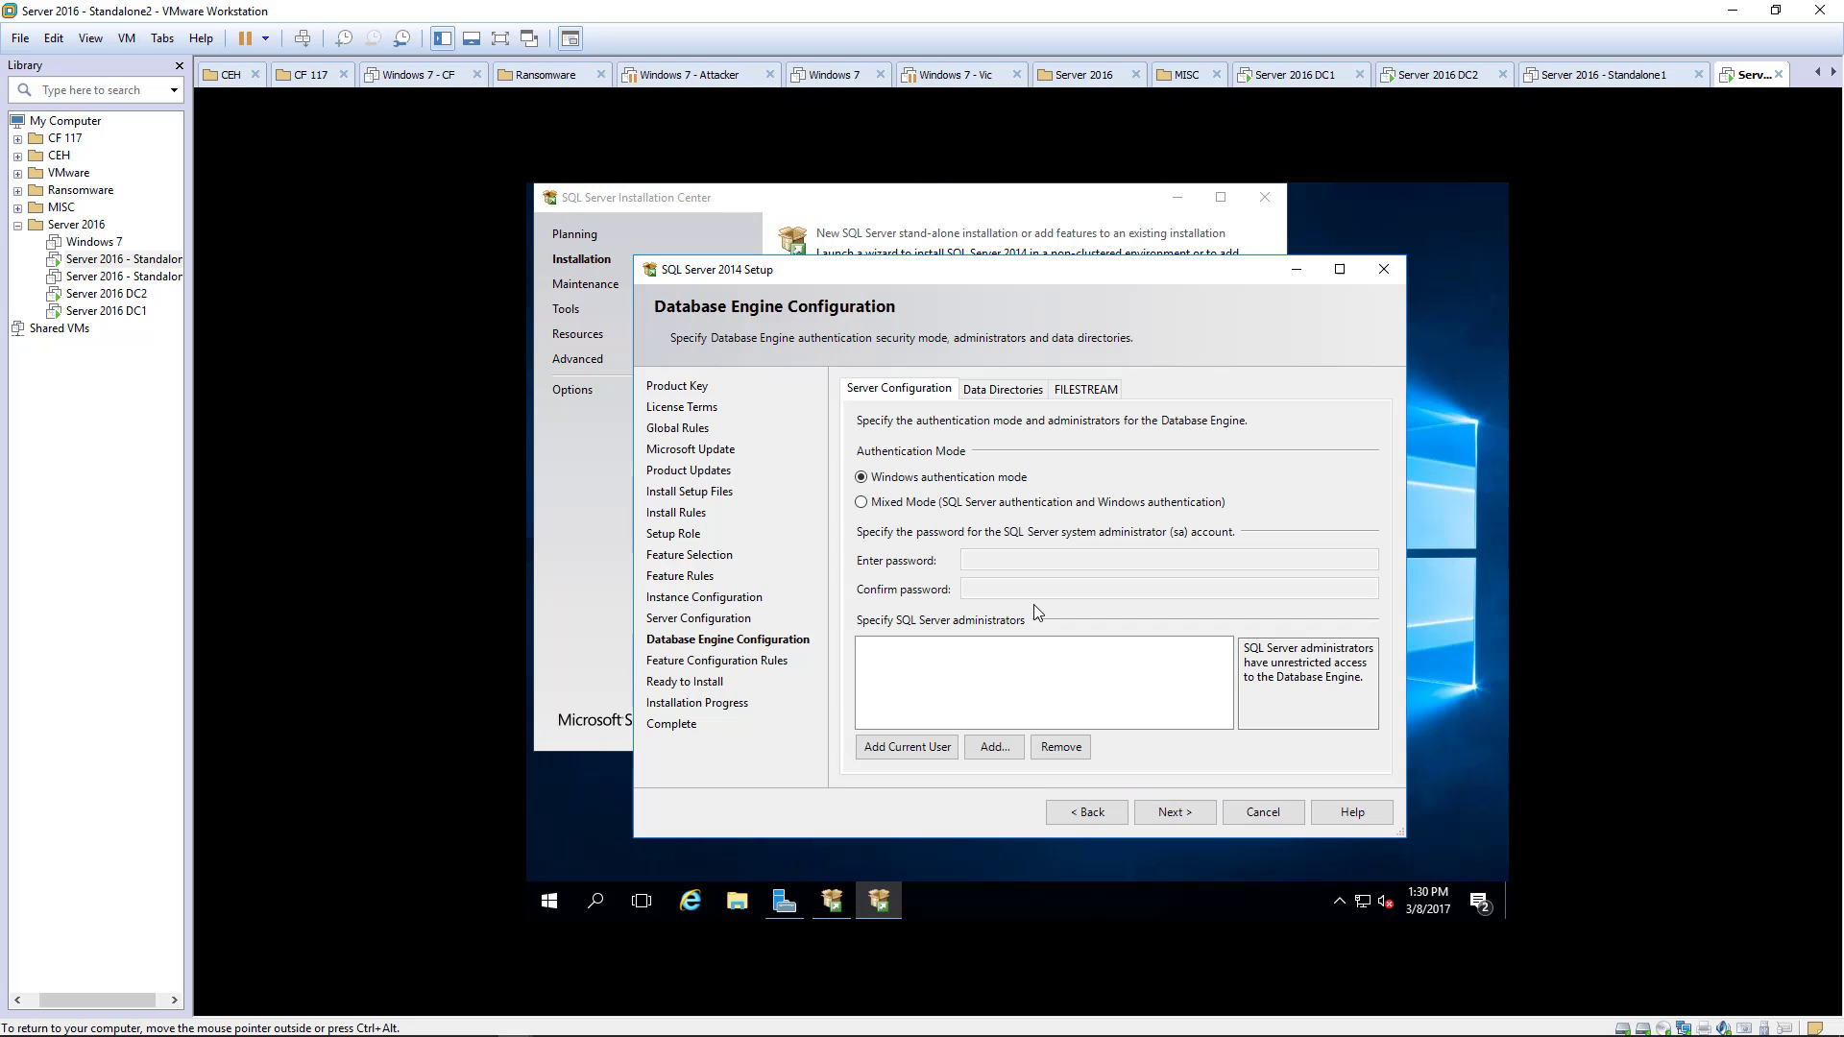
- Add the current user and the spadmin account as SQL Server administrators, then continue
{"action": "left_click", "coordinate": [910, 749]}
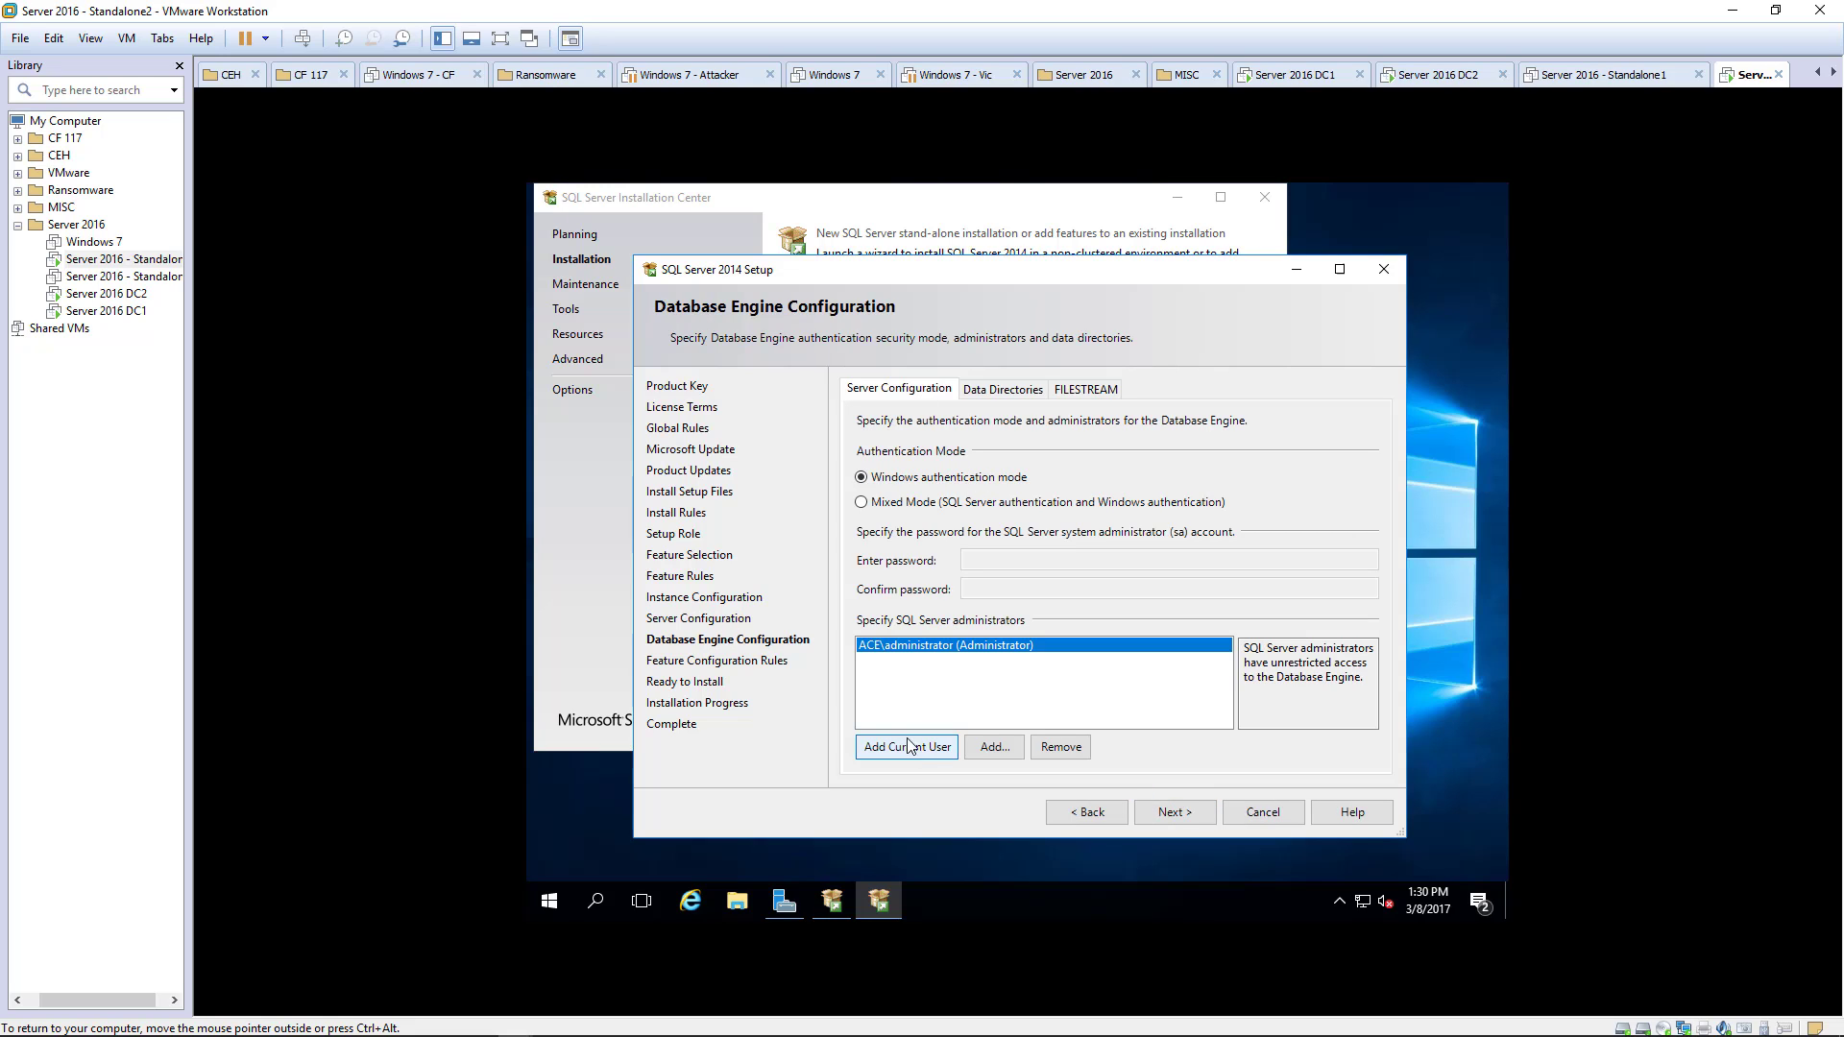
{"action": "left_click", "coordinate": [993, 749]}
{"action": "type", "text": "s"}
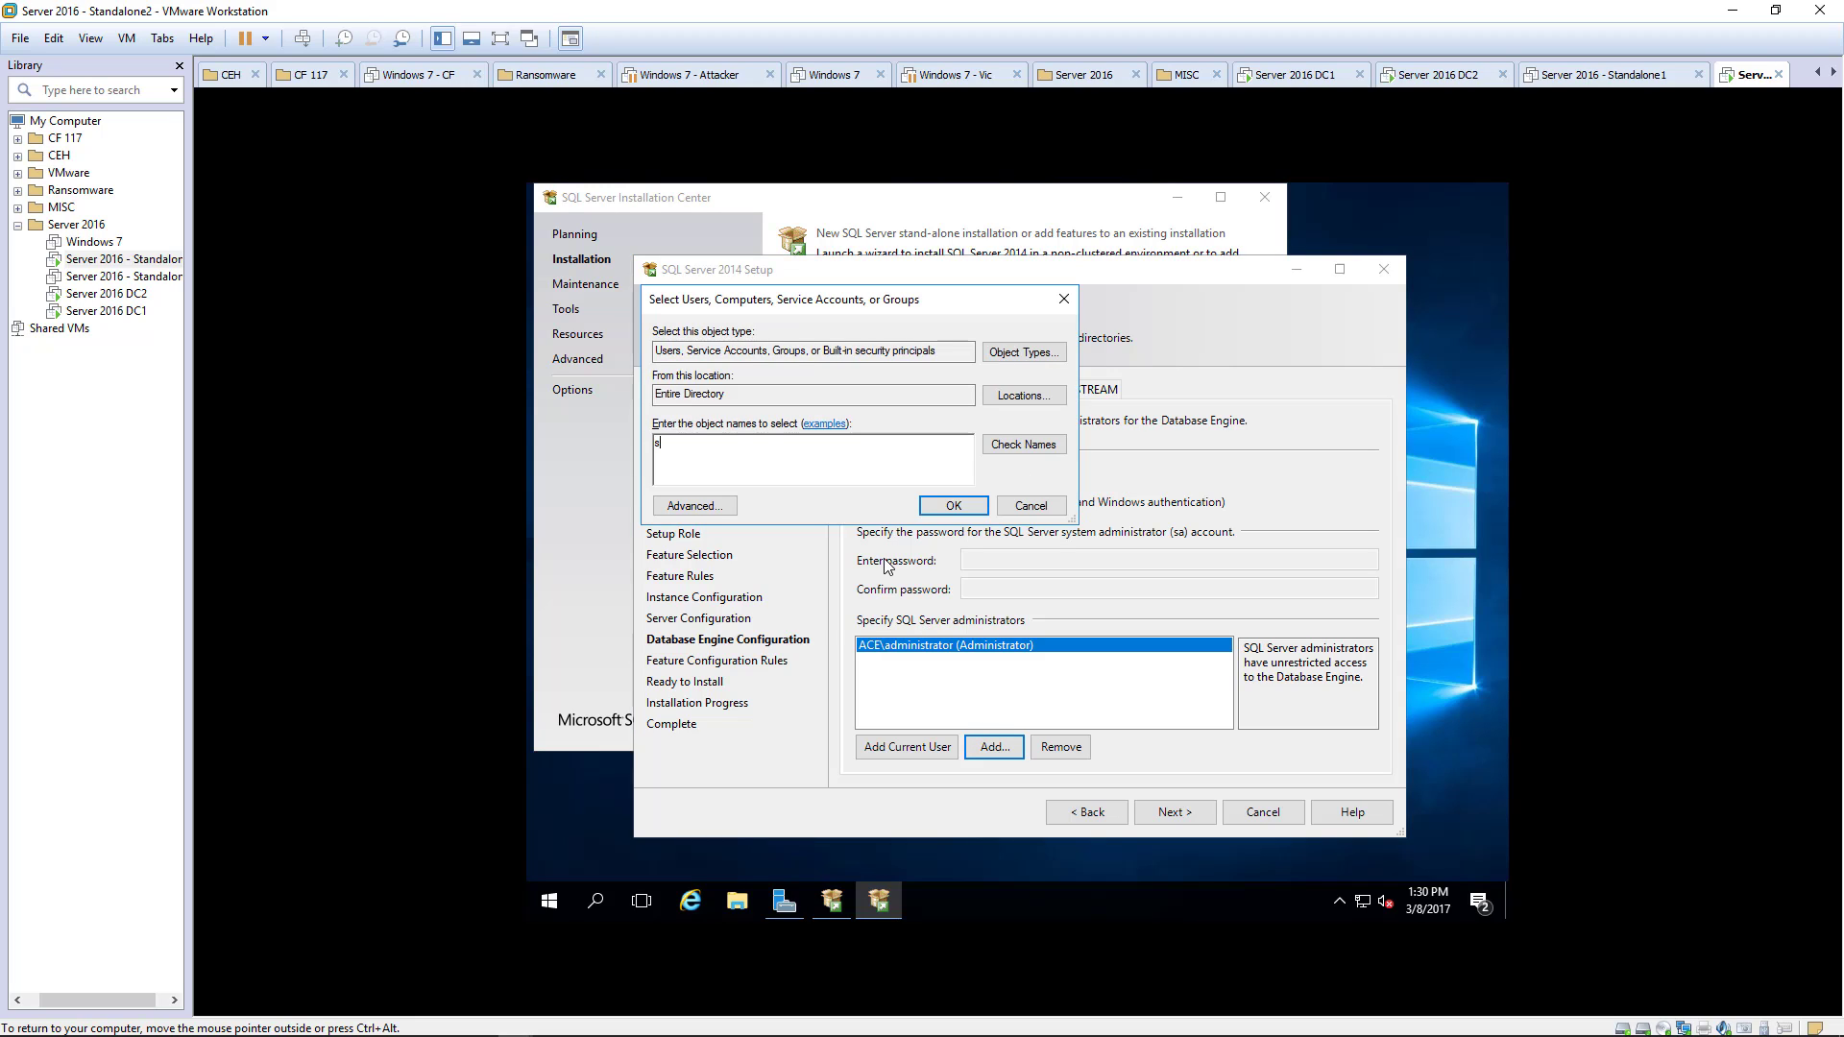
{"action": "type", "text": "padmin"}
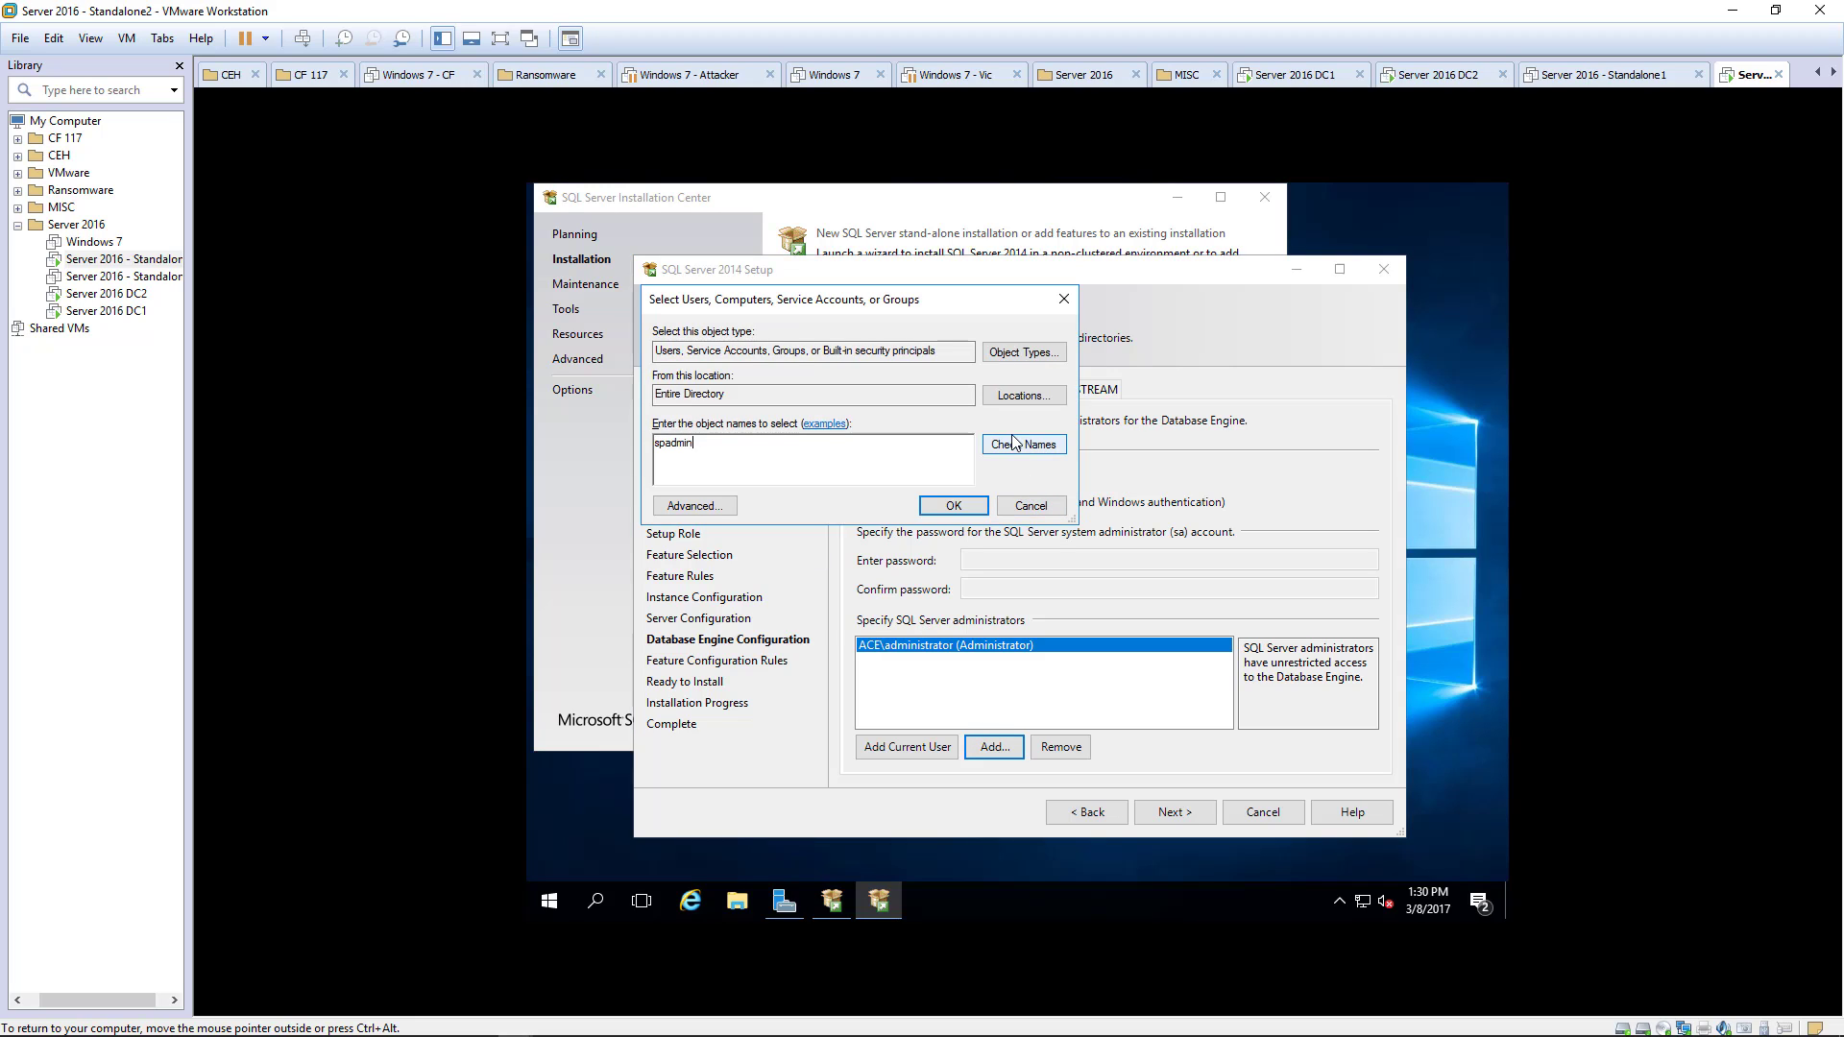
{"action": "left_click", "coordinate": [1023, 444]}
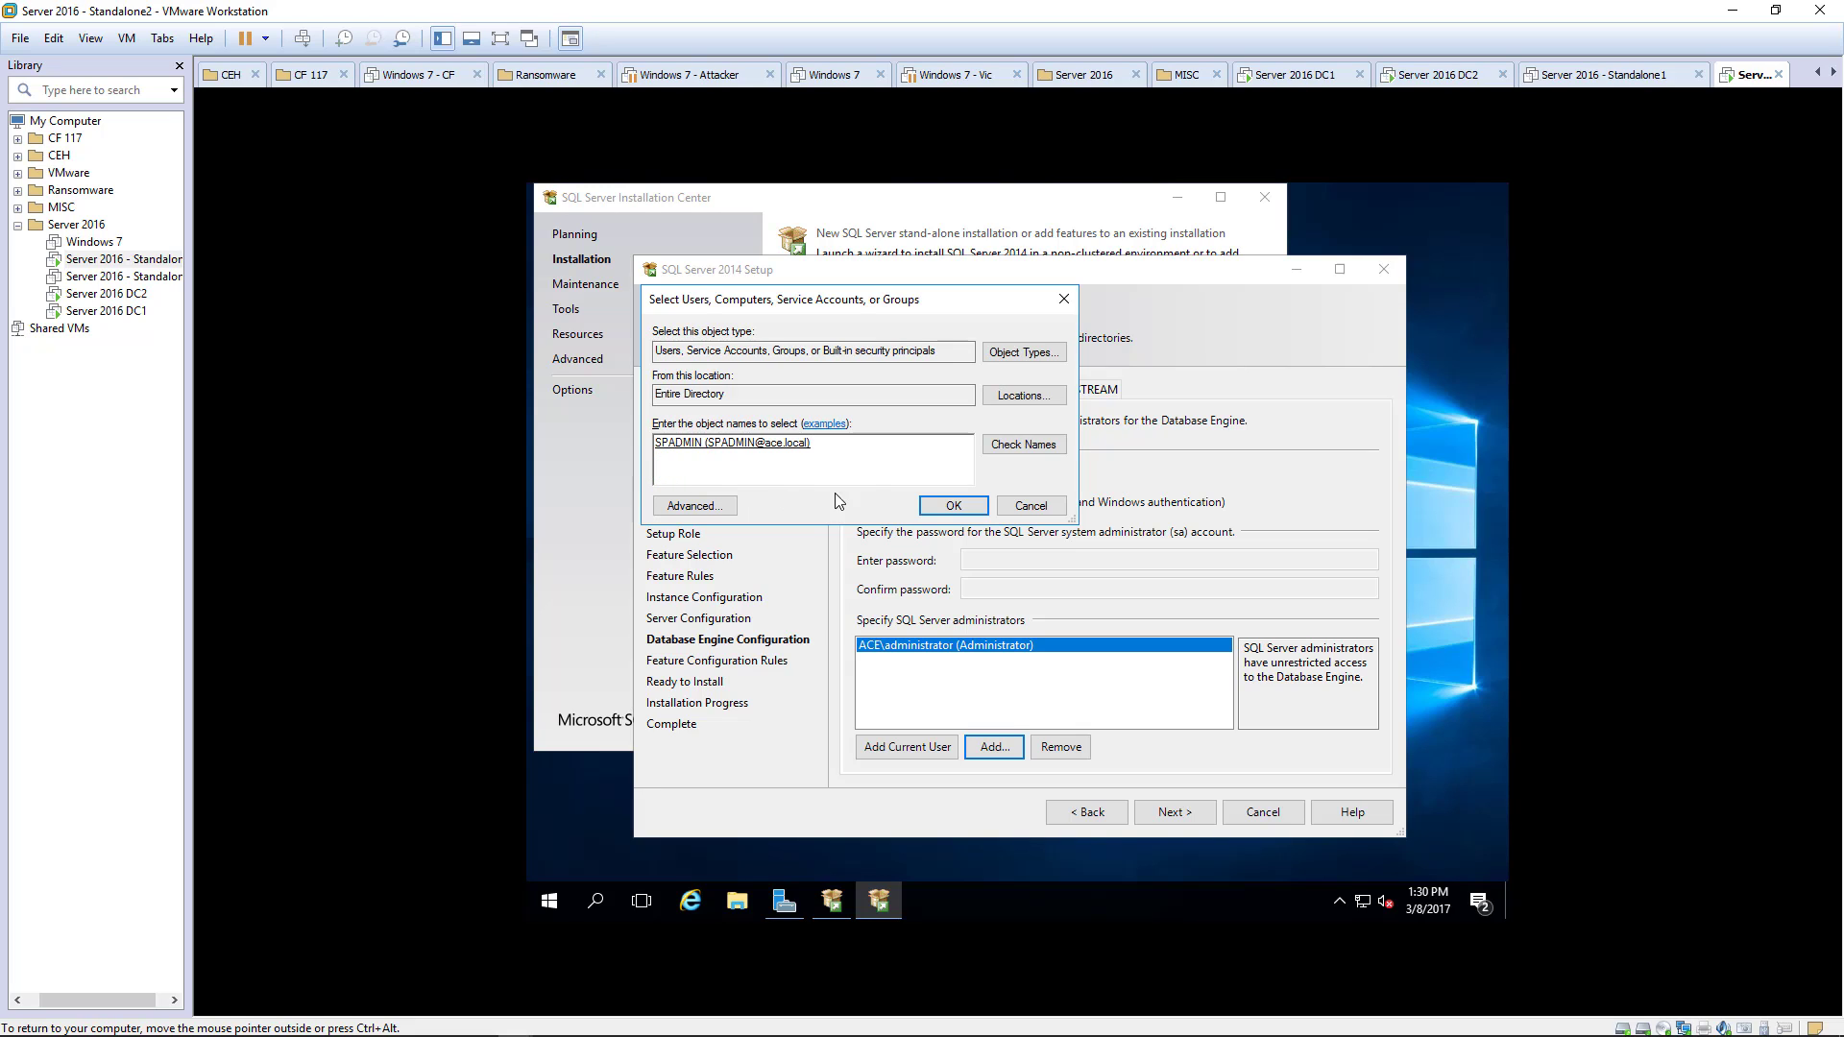
{"action": "left_click", "coordinate": [948, 506]}
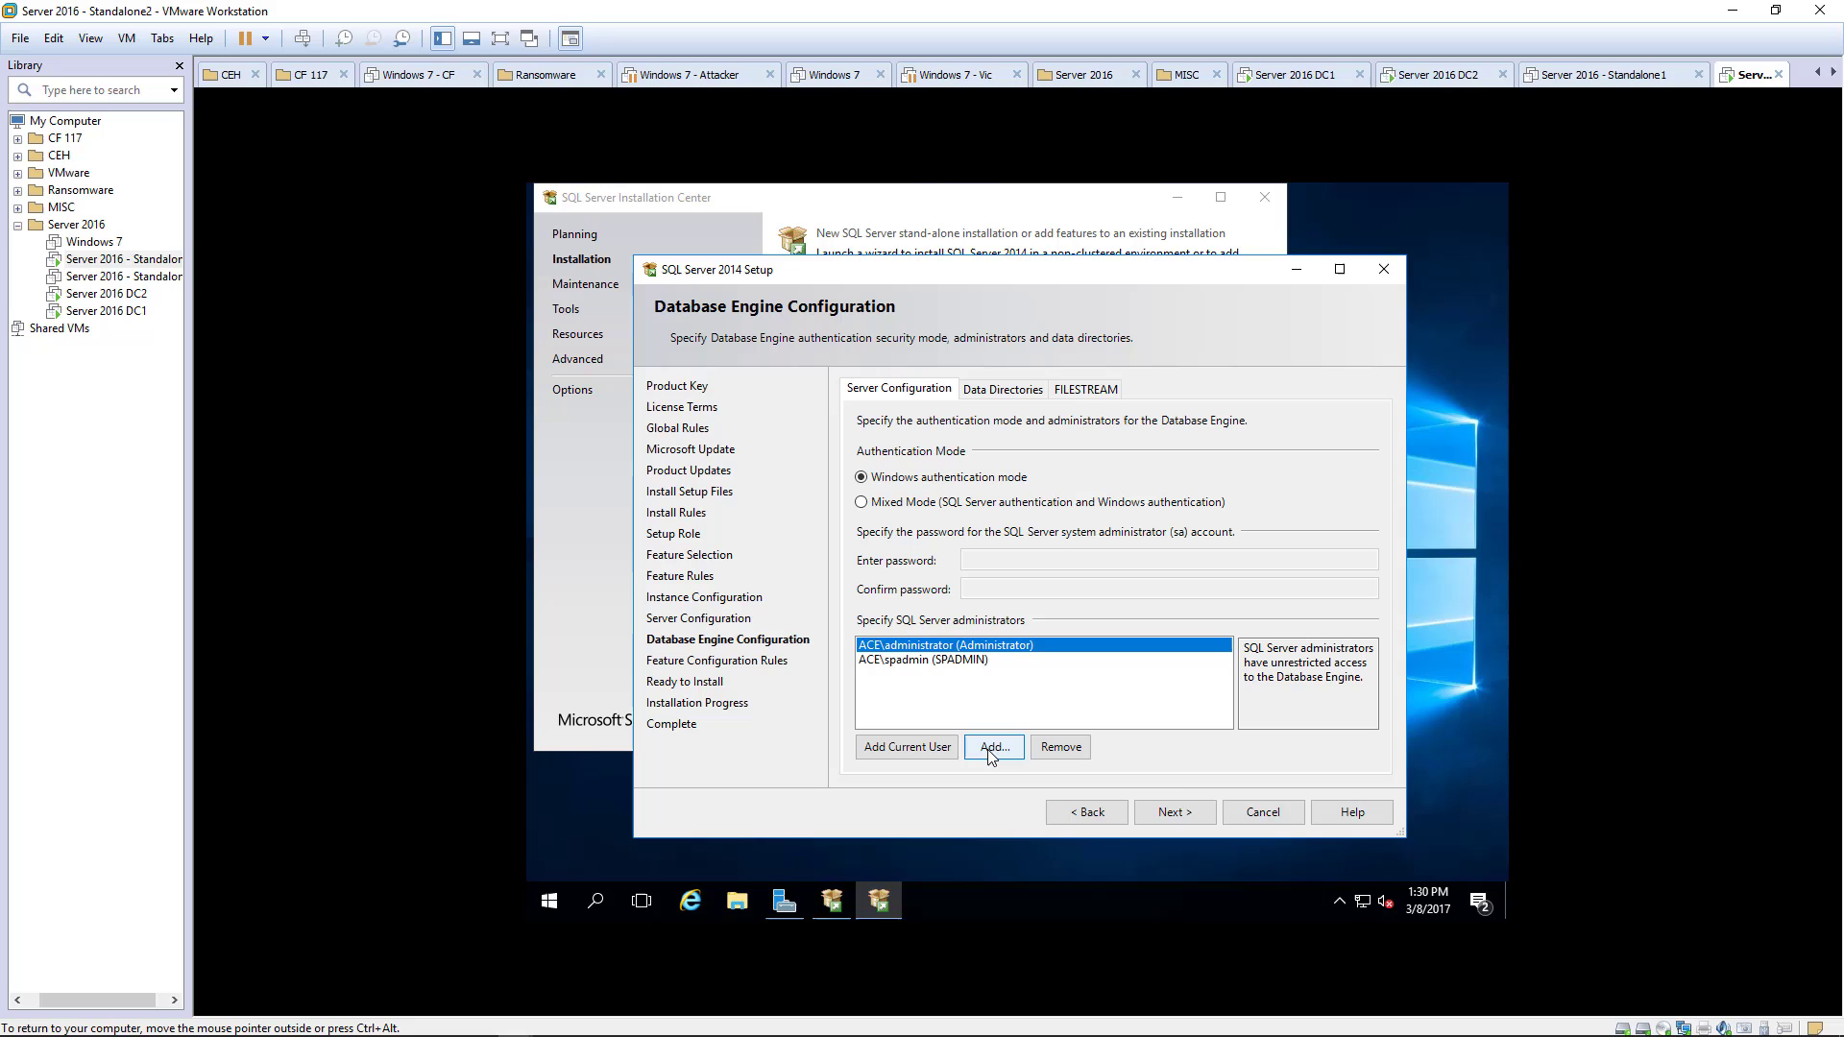
{"action": "left_click", "coordinate": [1188, 814]}
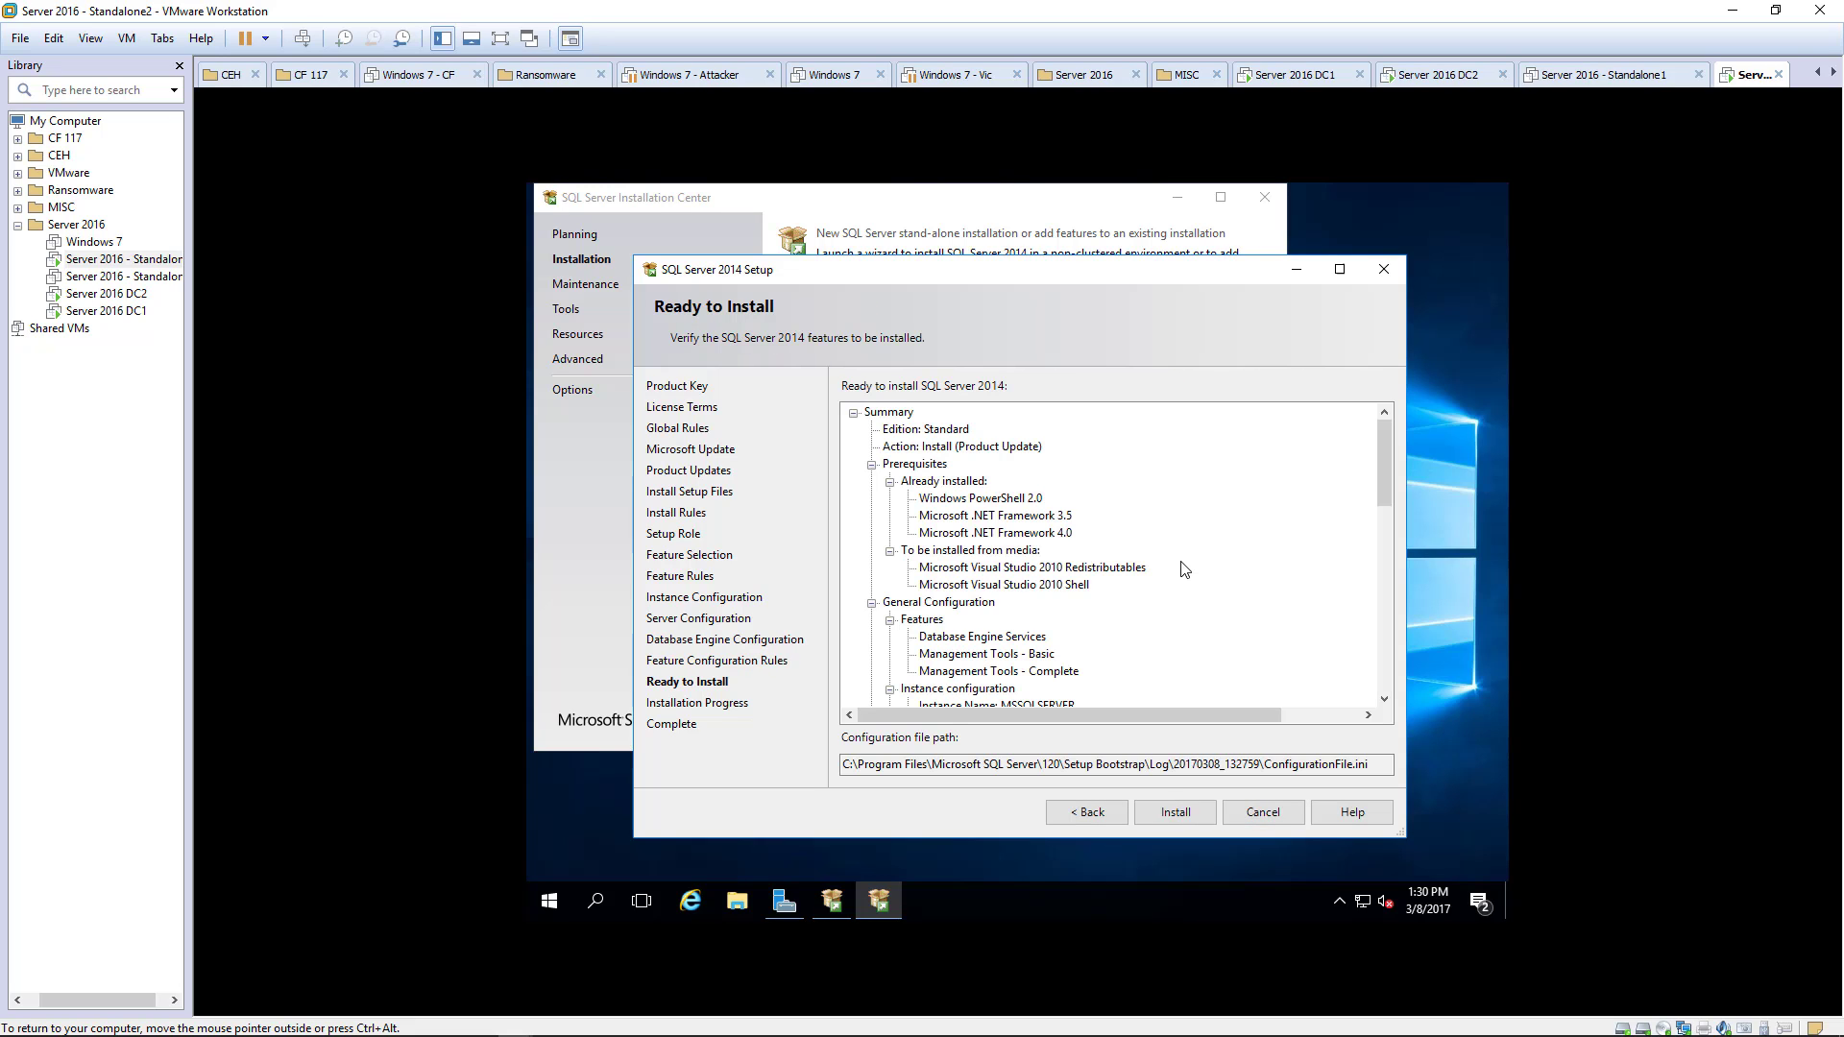
- Run the SQL Server 2014 installation and close the wizard once it completes
{"action": "left_click", "coordinate": [1156, 822]}
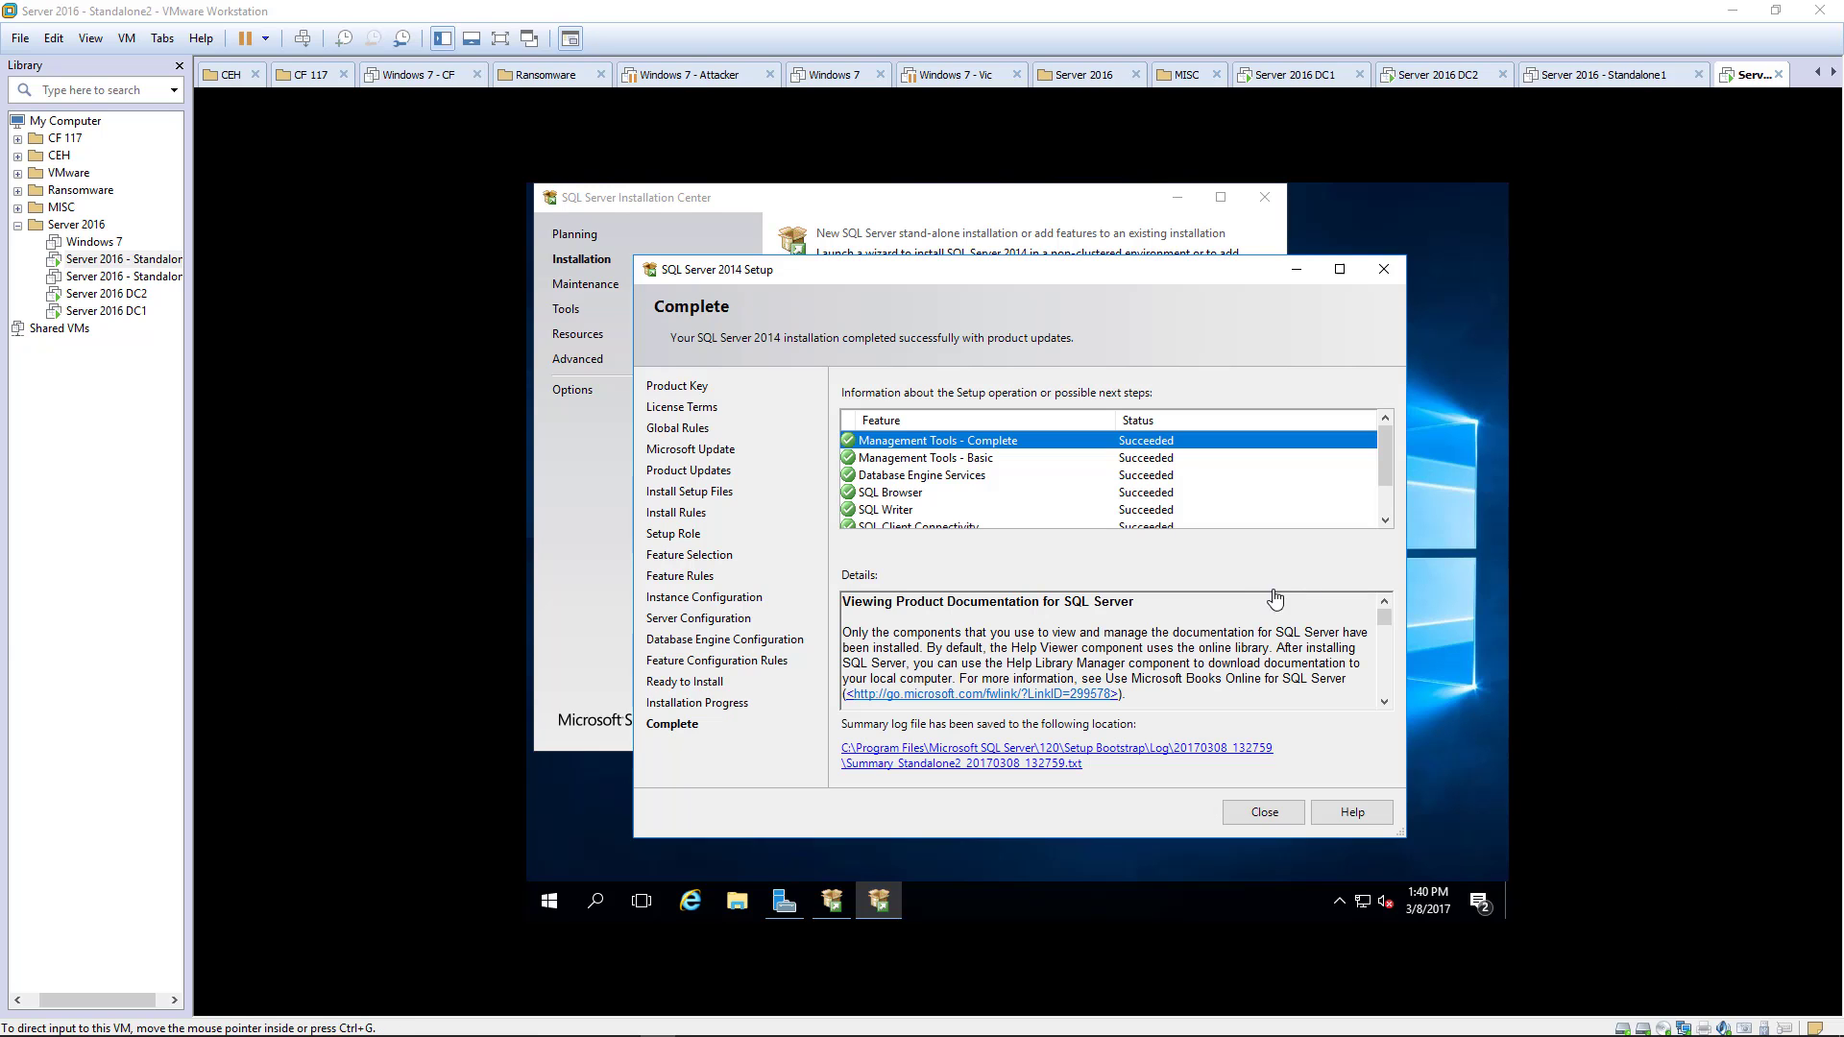
{"action": "left_click", "coordinate": [1254, 809]}
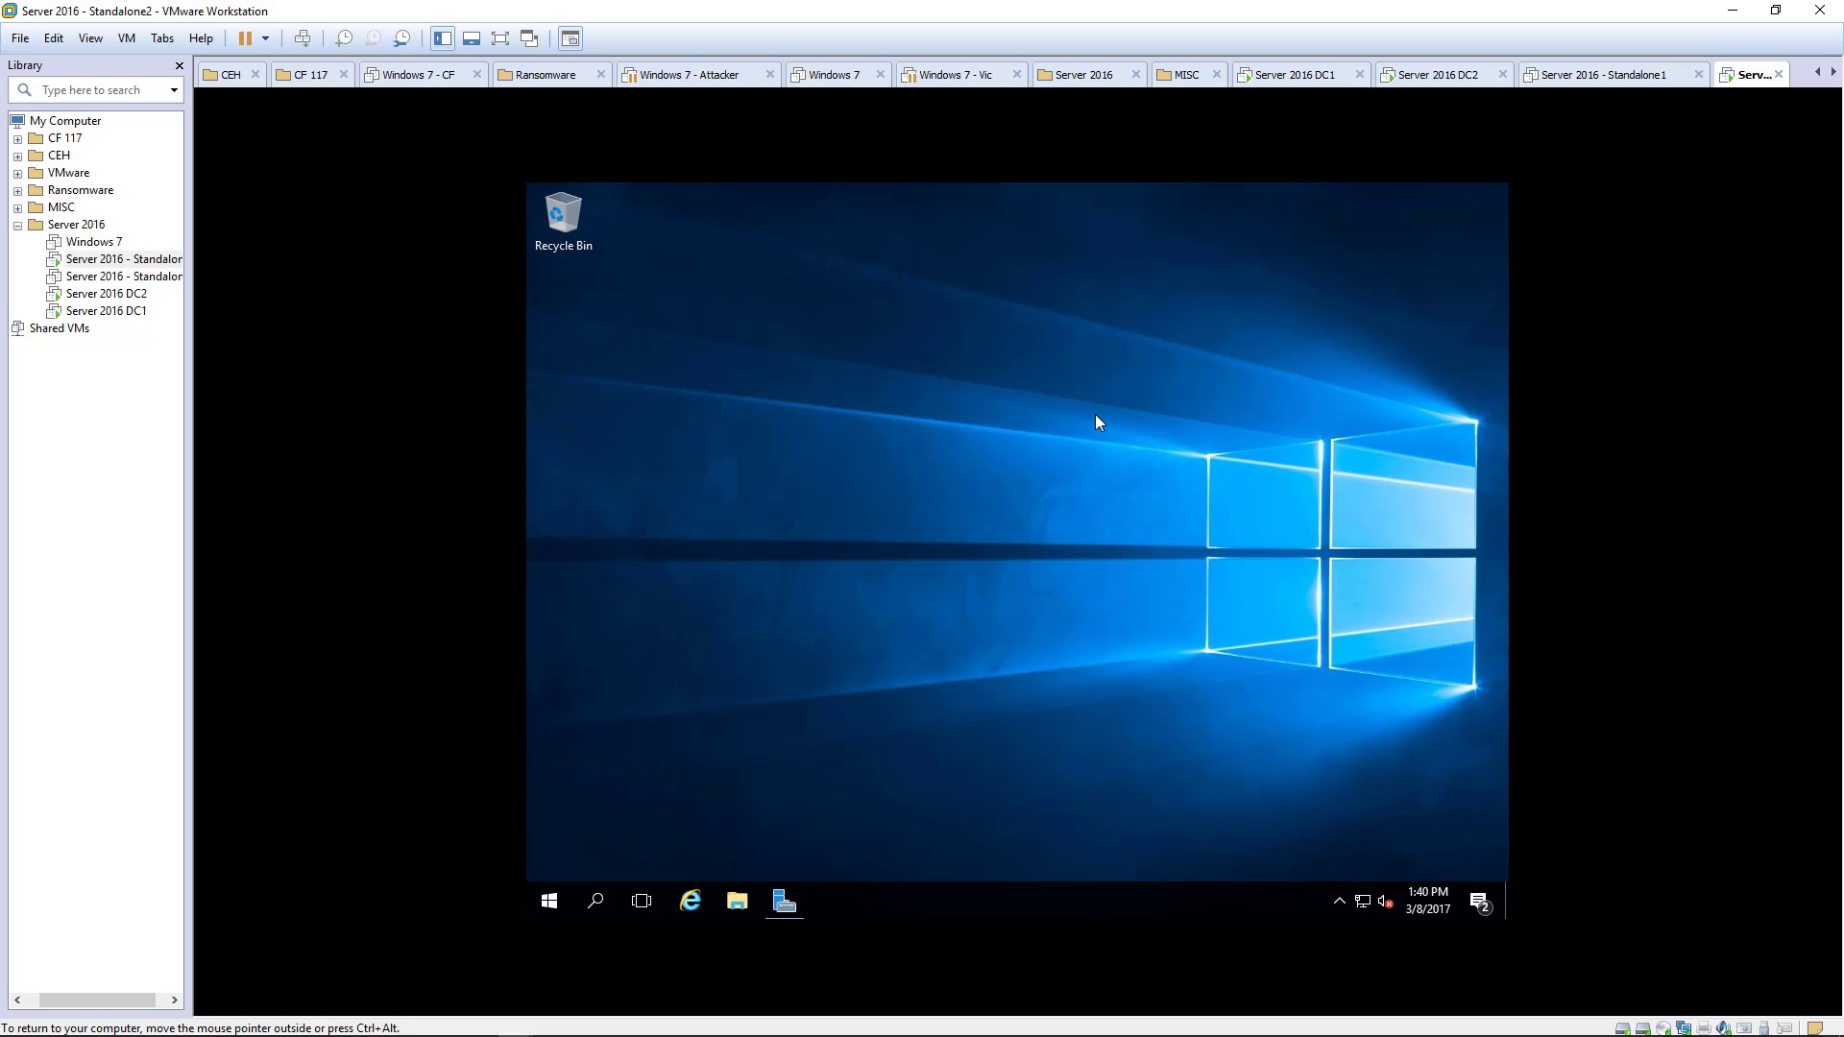
- Launch SQL Server 2014 Management Studio from Start and connect to the STANDALONE2 server
{"action": "left_click", "coordinate": [554, 898]}
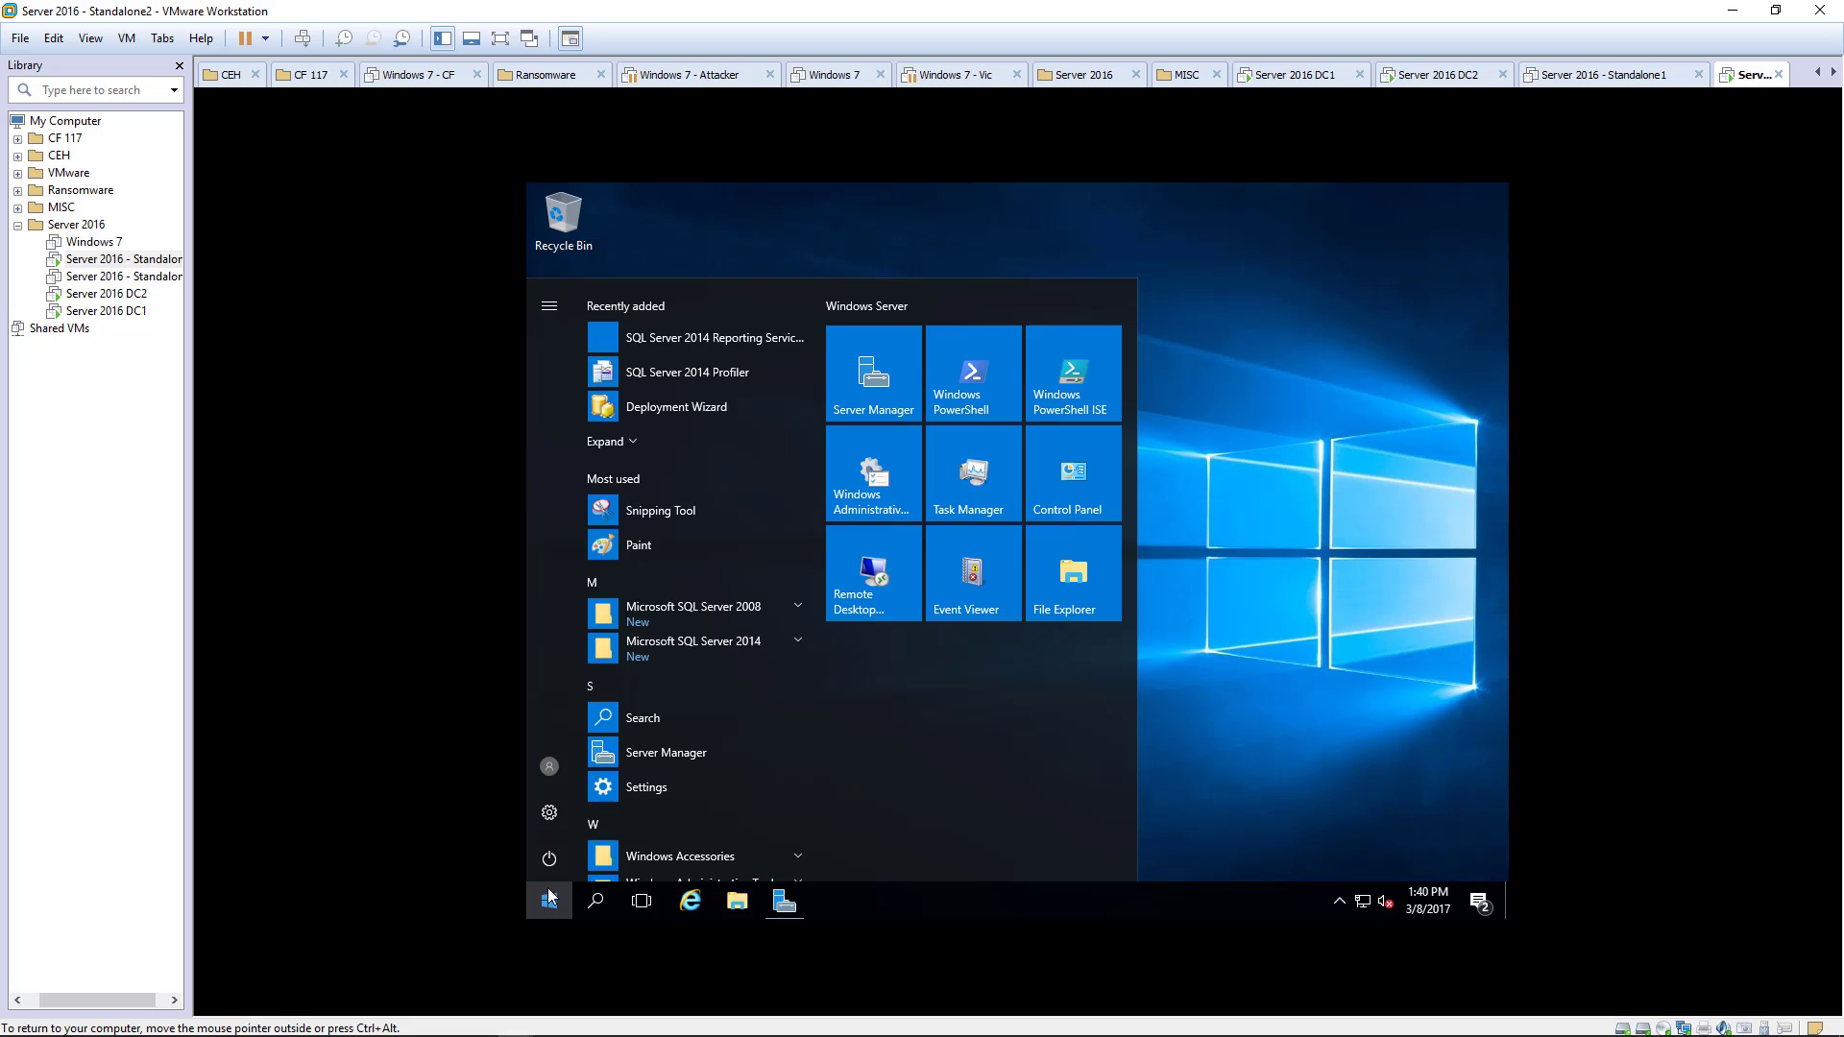
{"action": "left_click", "coordinate": [671, 649]}
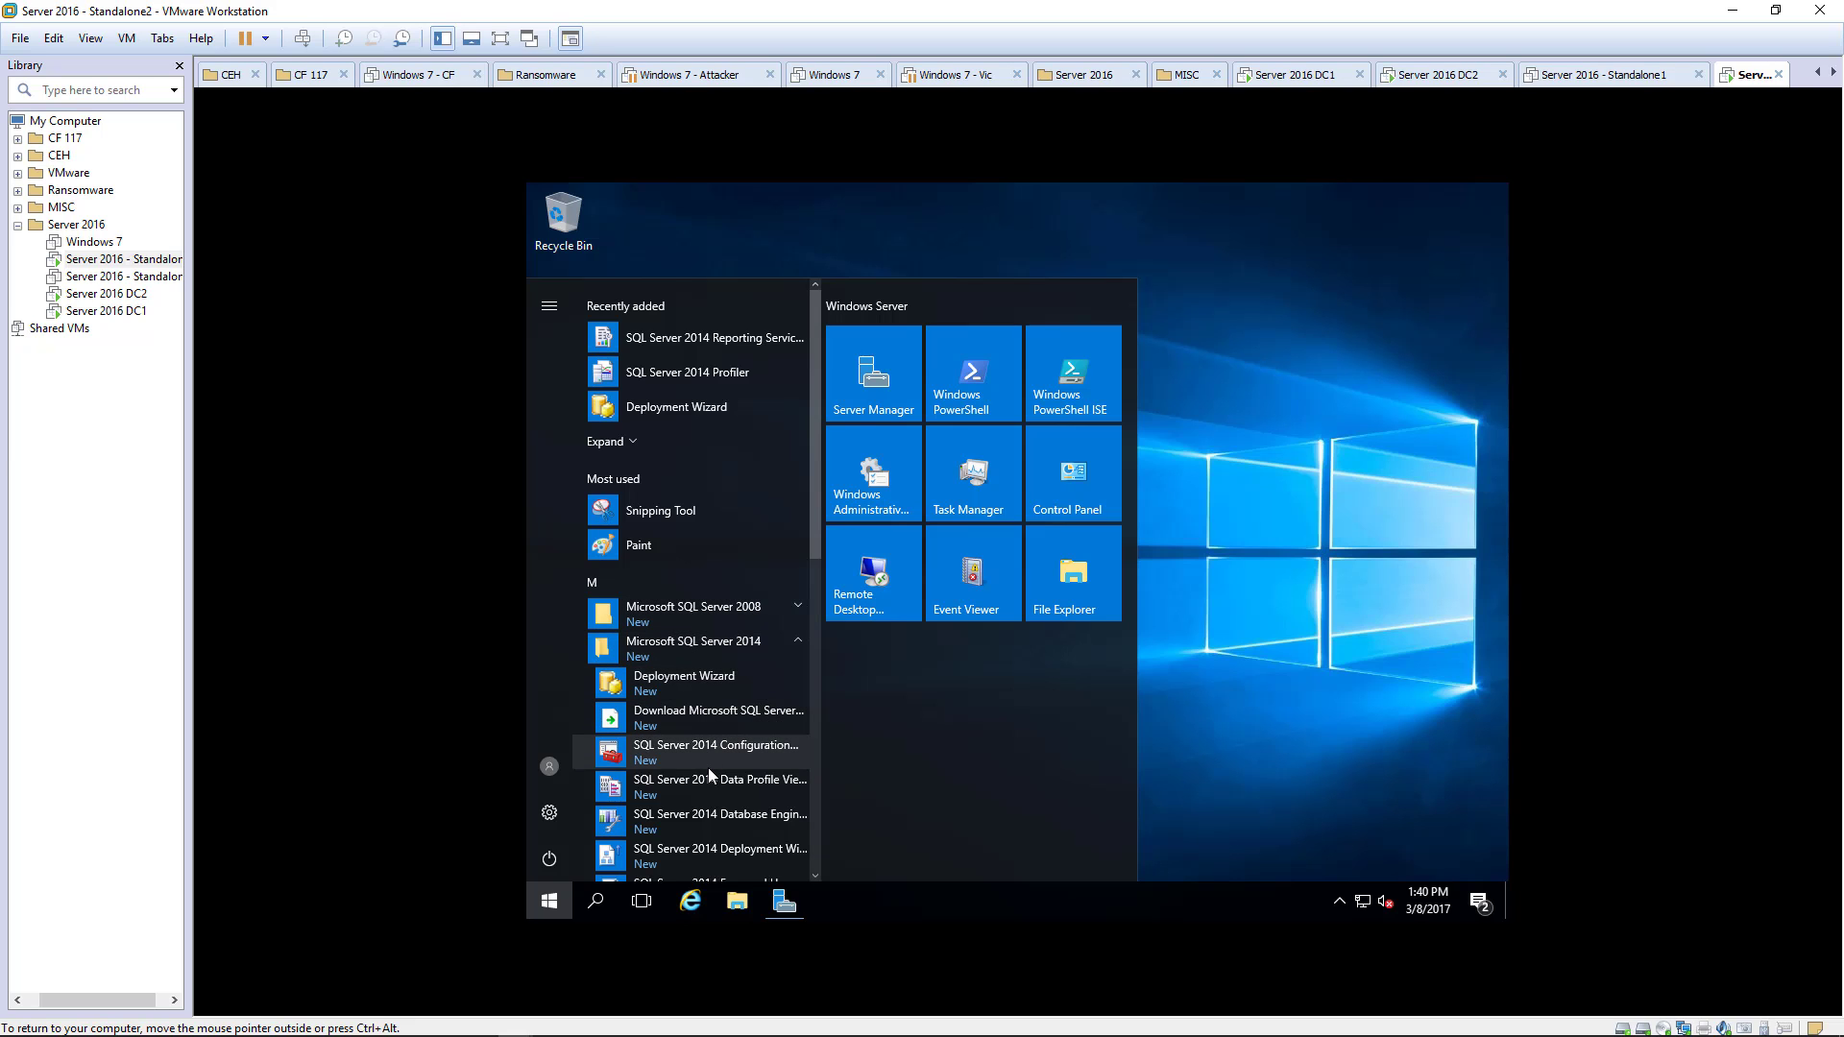
{"action": "scroll", "coordinate": [710, 774], "scroll_direction": "down", "scroll_amount": 5}
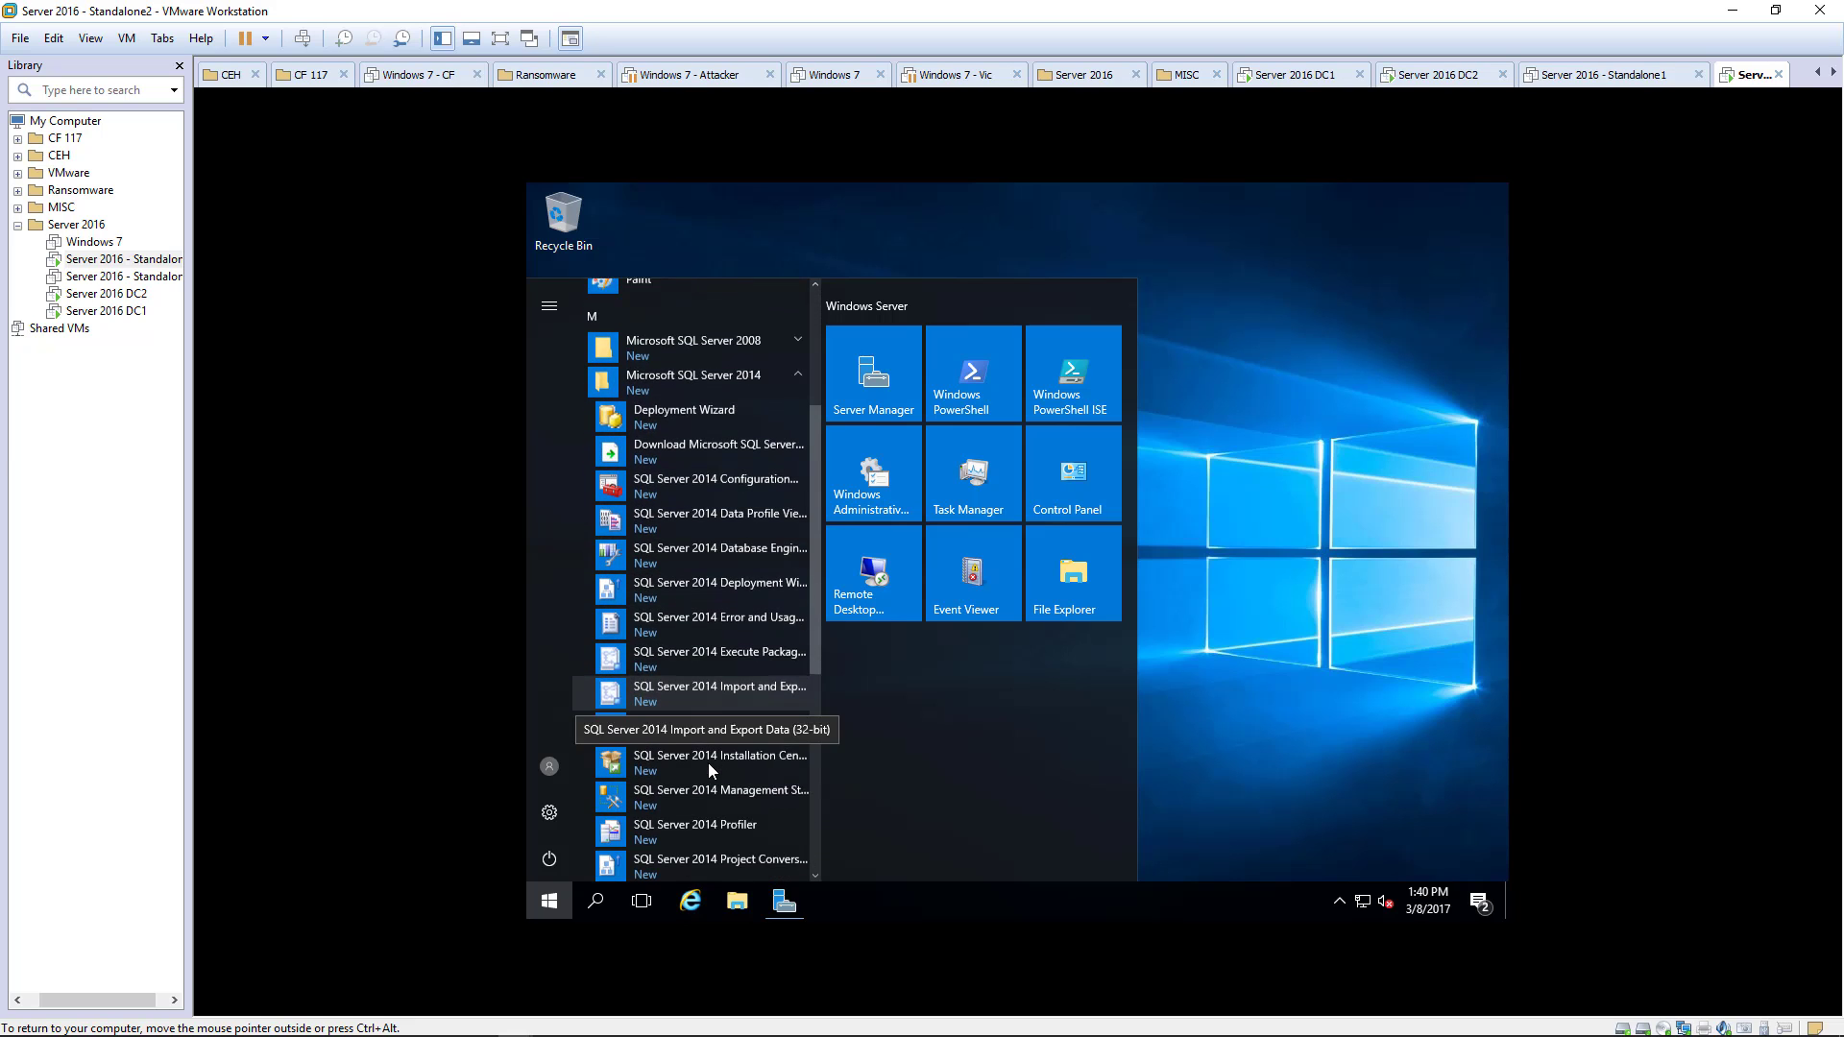
{"action": "left_click", "coordinate": [722, 789]}
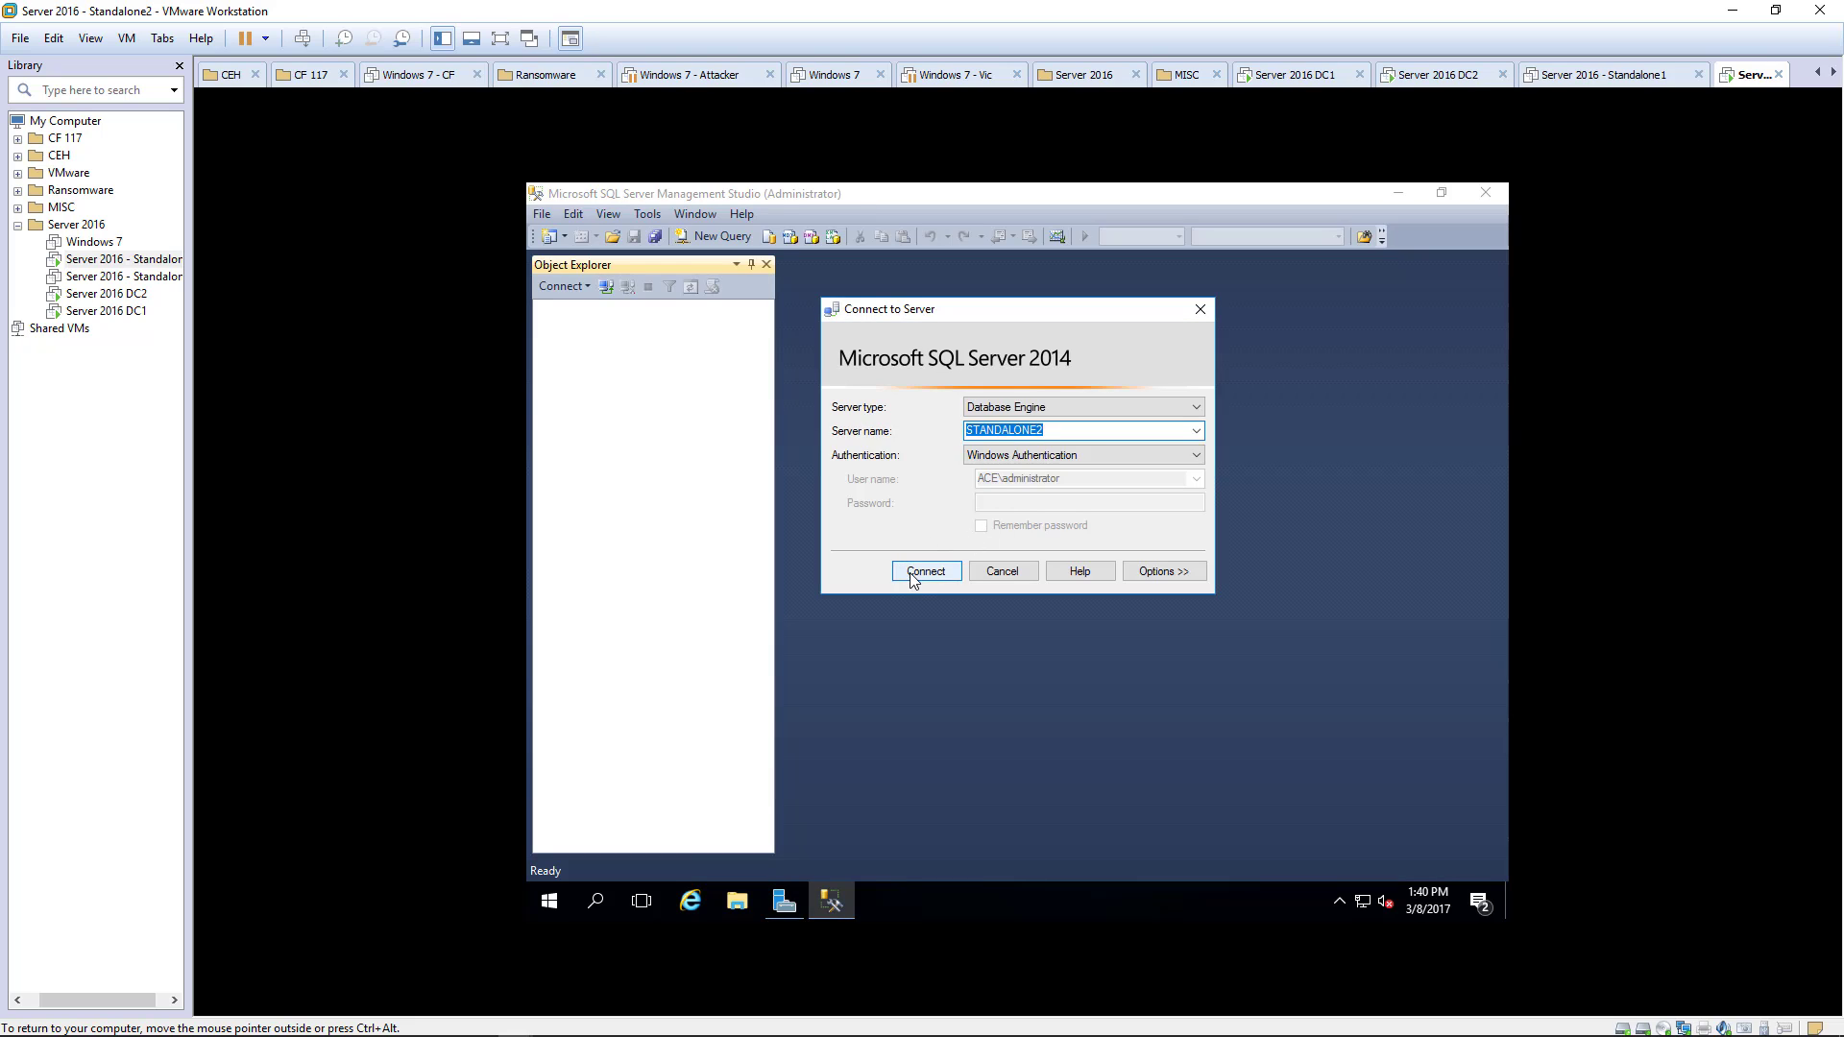
{"action": "left_click", "coordinate": [909, 573]}
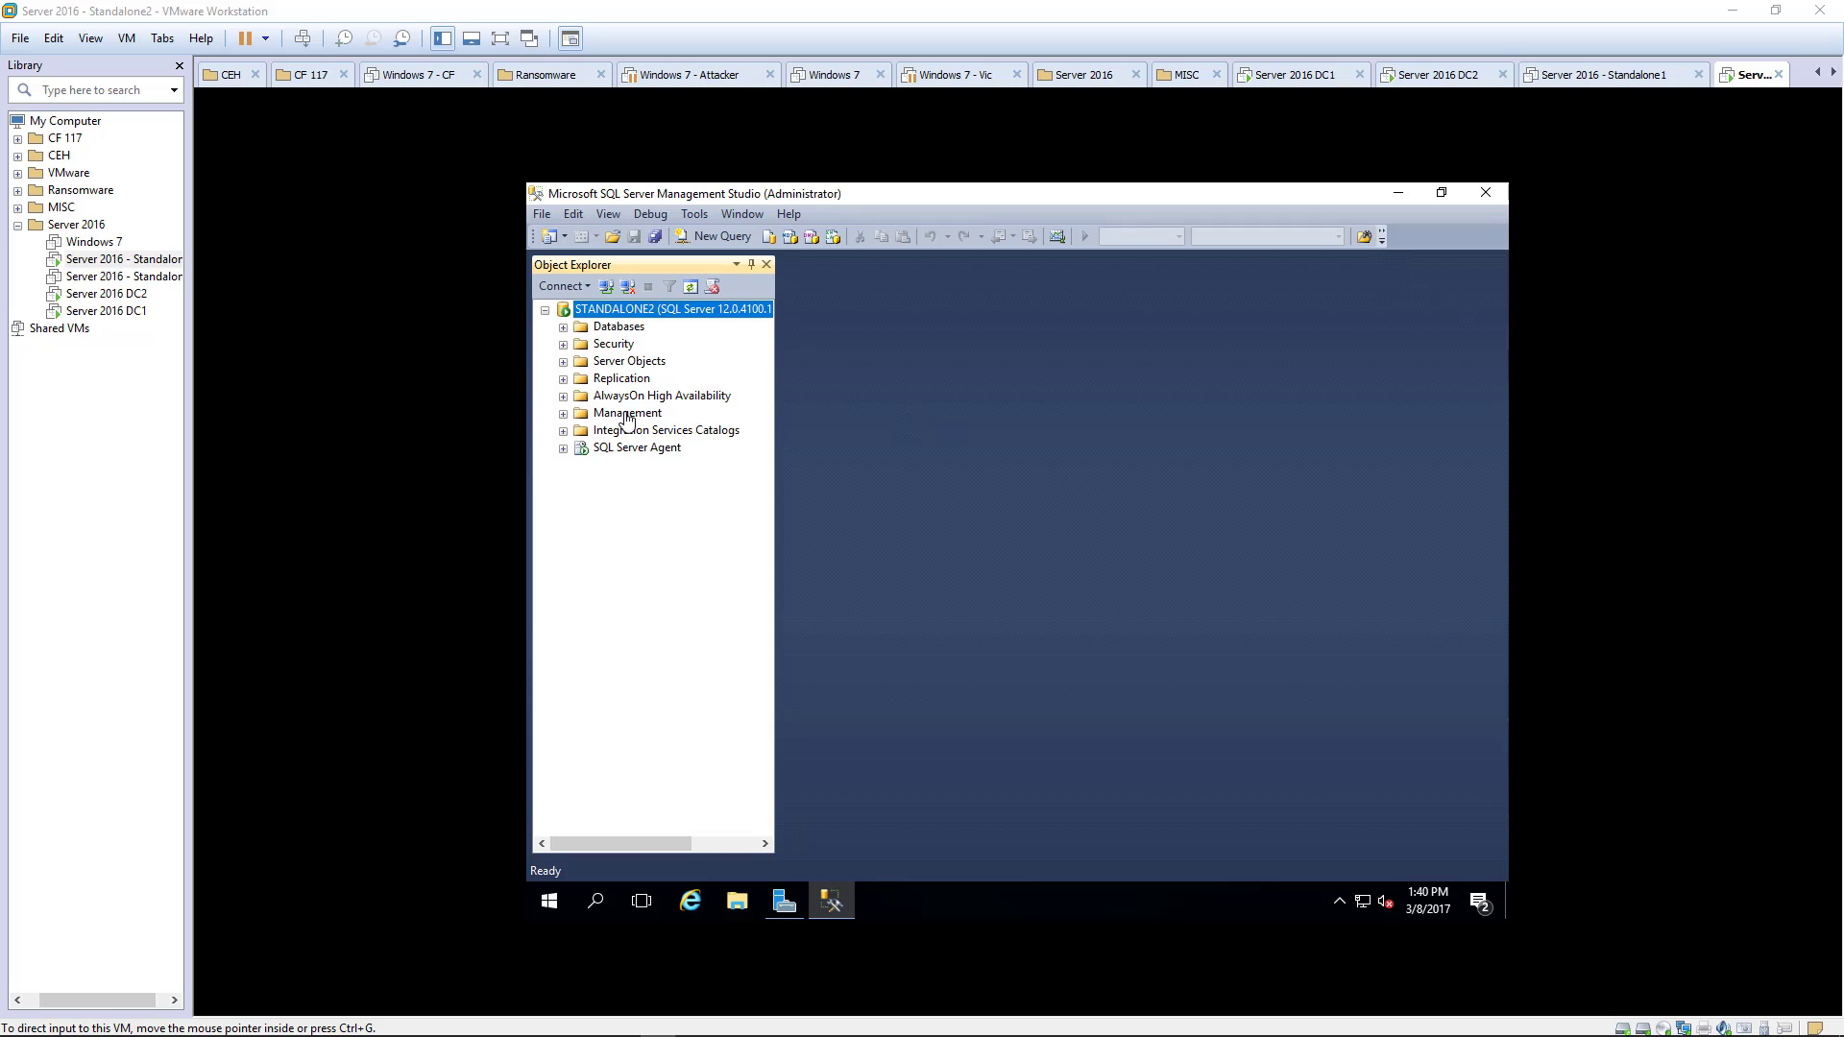
- Change Max Degree of Parallelism from 0 to 1 on STANDALONE2's Advanced properties page and save
{"action": "left_click", "coordinate": [618, 327]}
{"action": "right_click", "coordinate": [617, 327]}
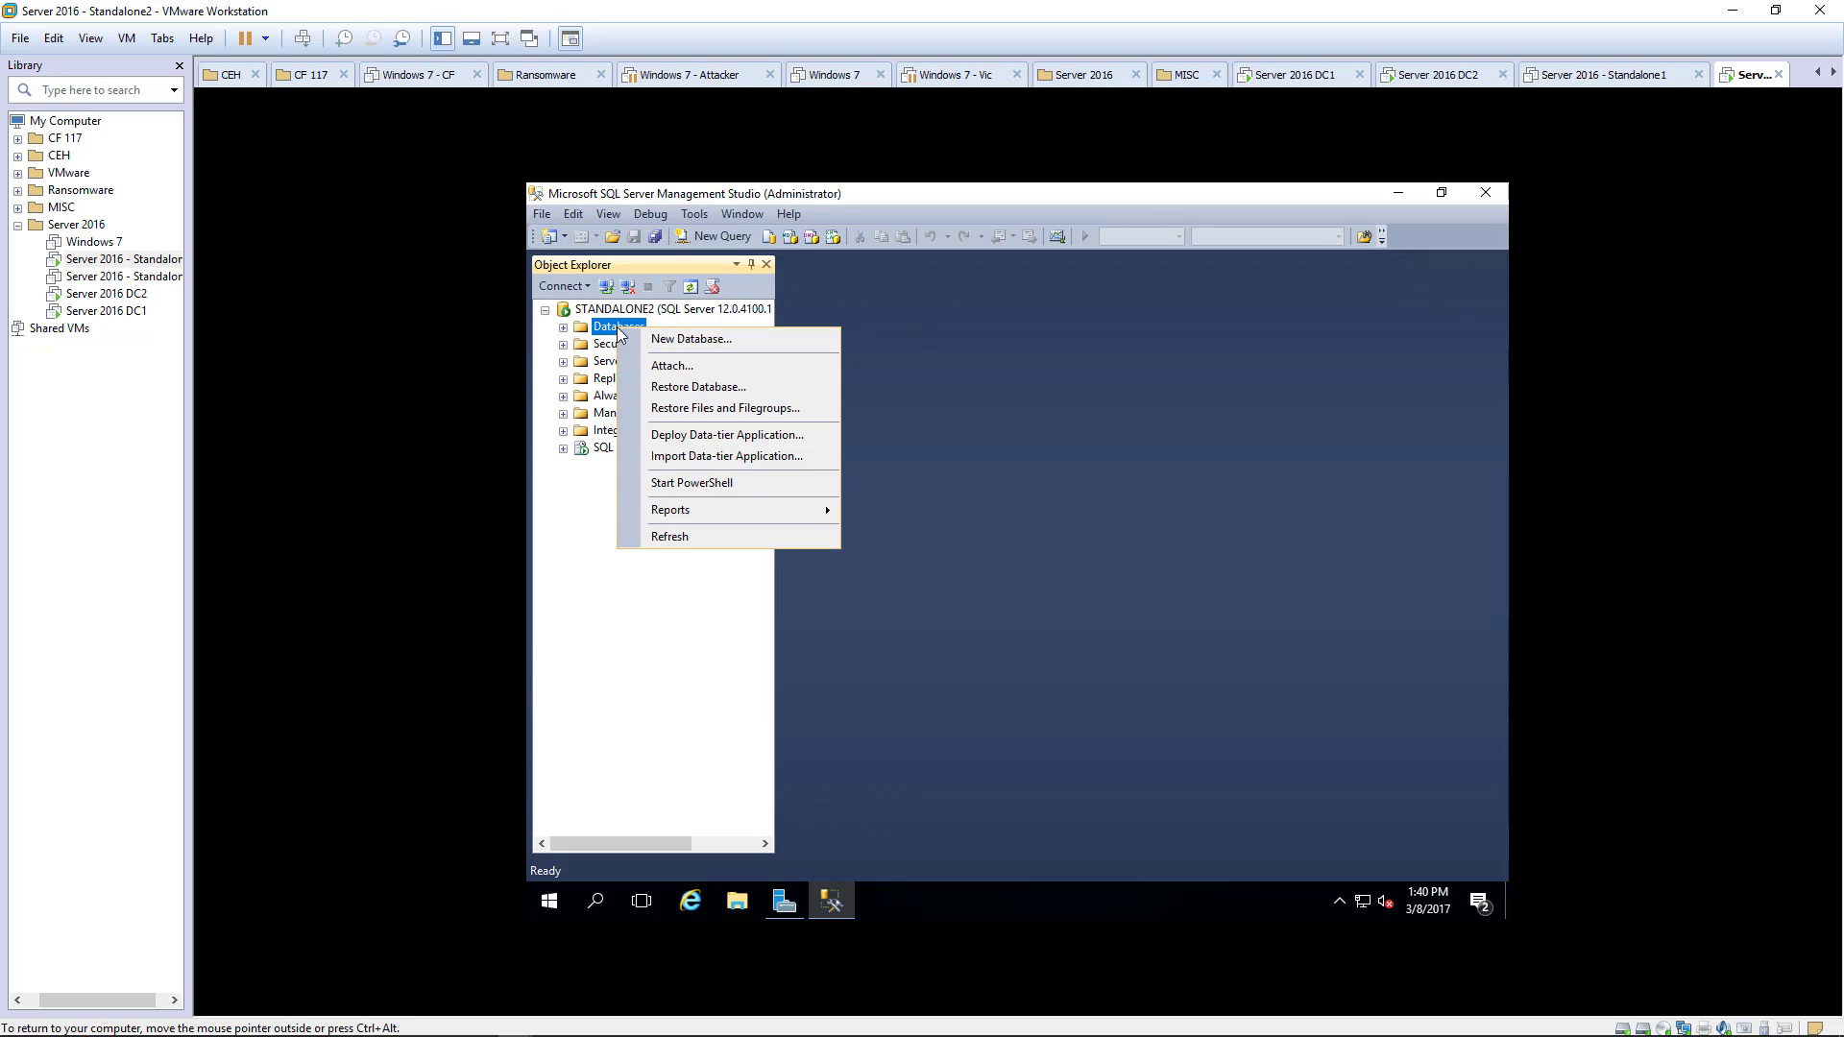
{"action": "left_click", "coordinate": [609, 307]}
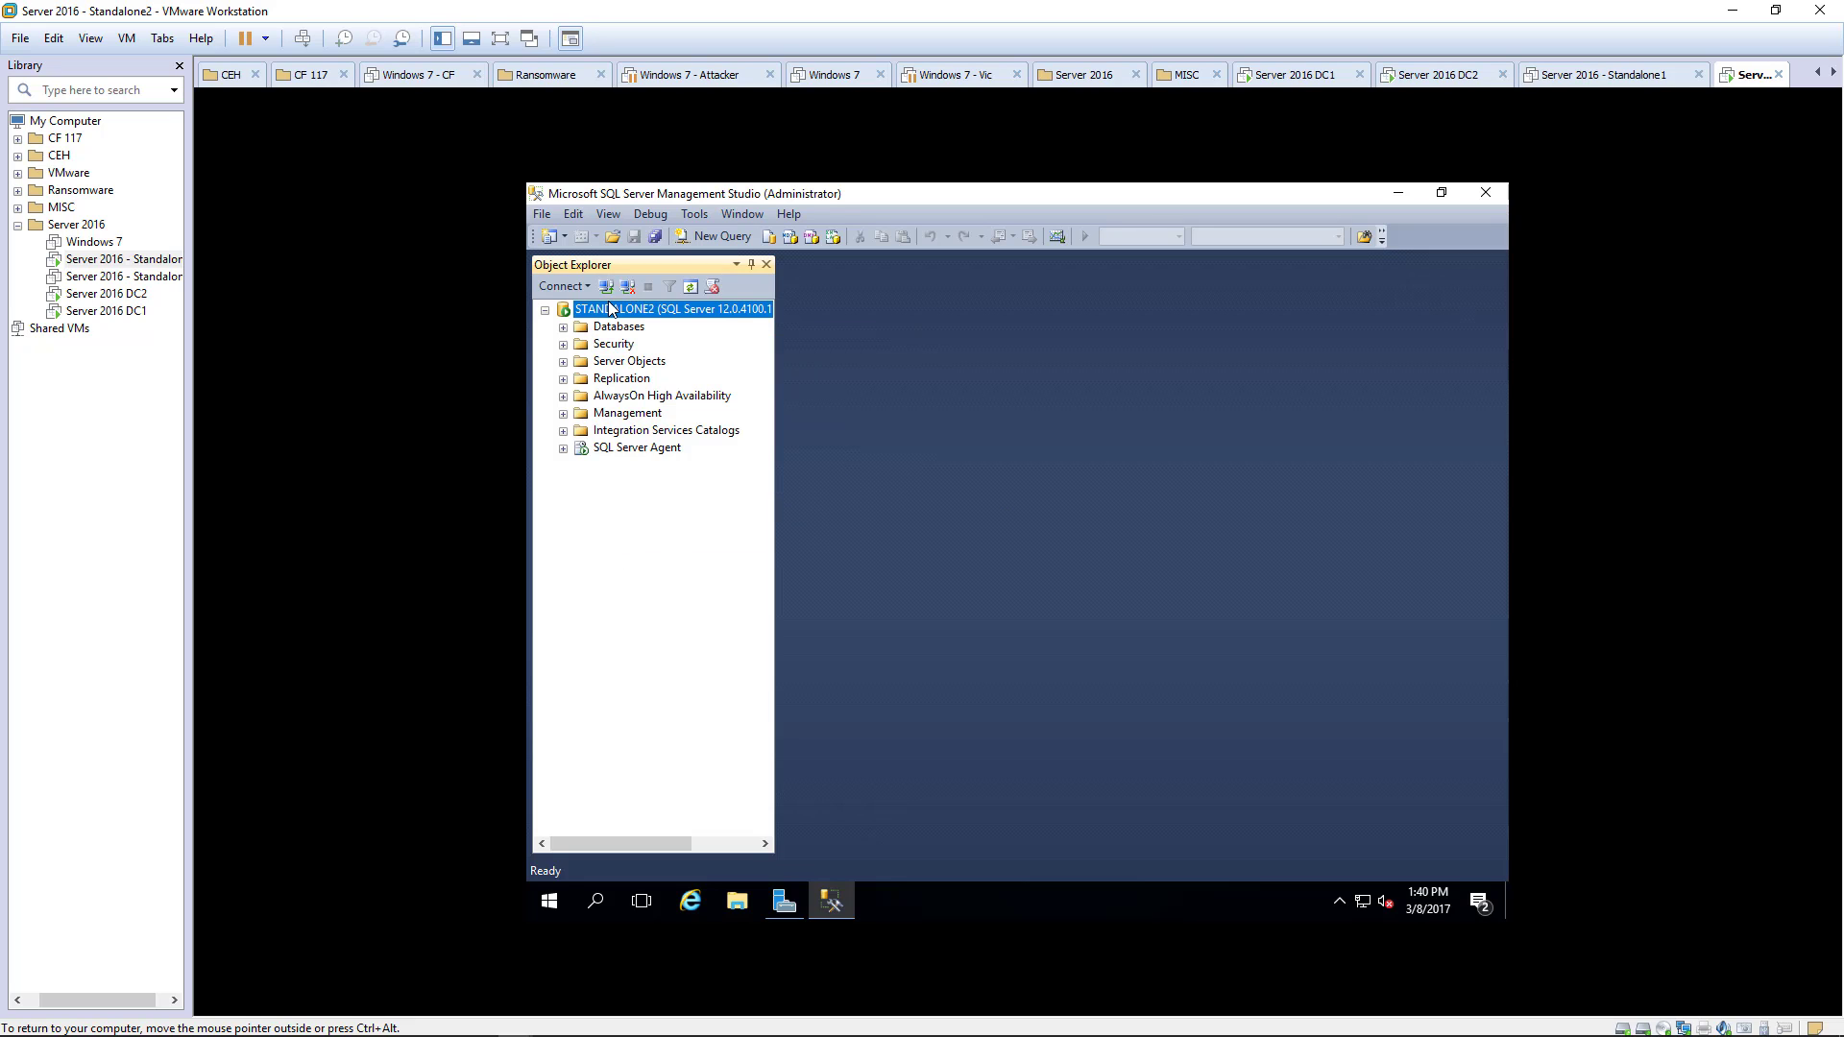
{"action": "right_click", "coordinate": [608, 304]}
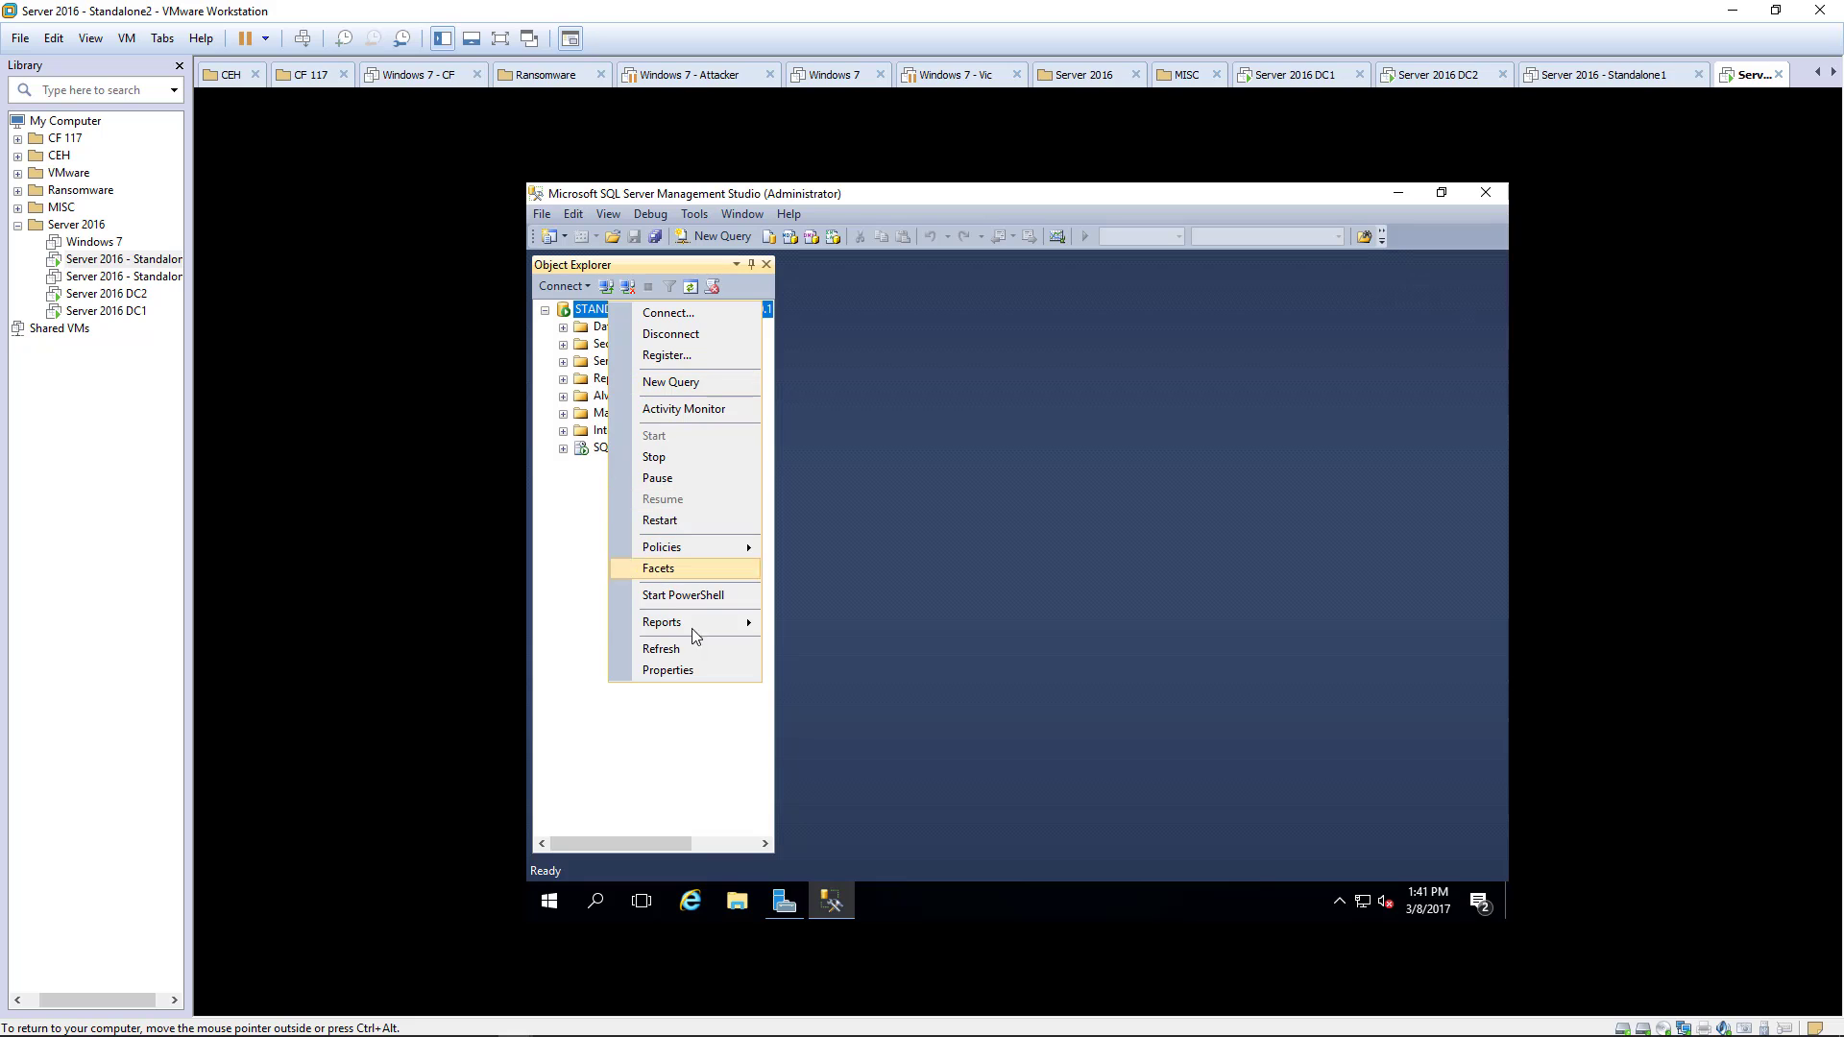
{"action": "left_click", "coordinate": [662, 672]}
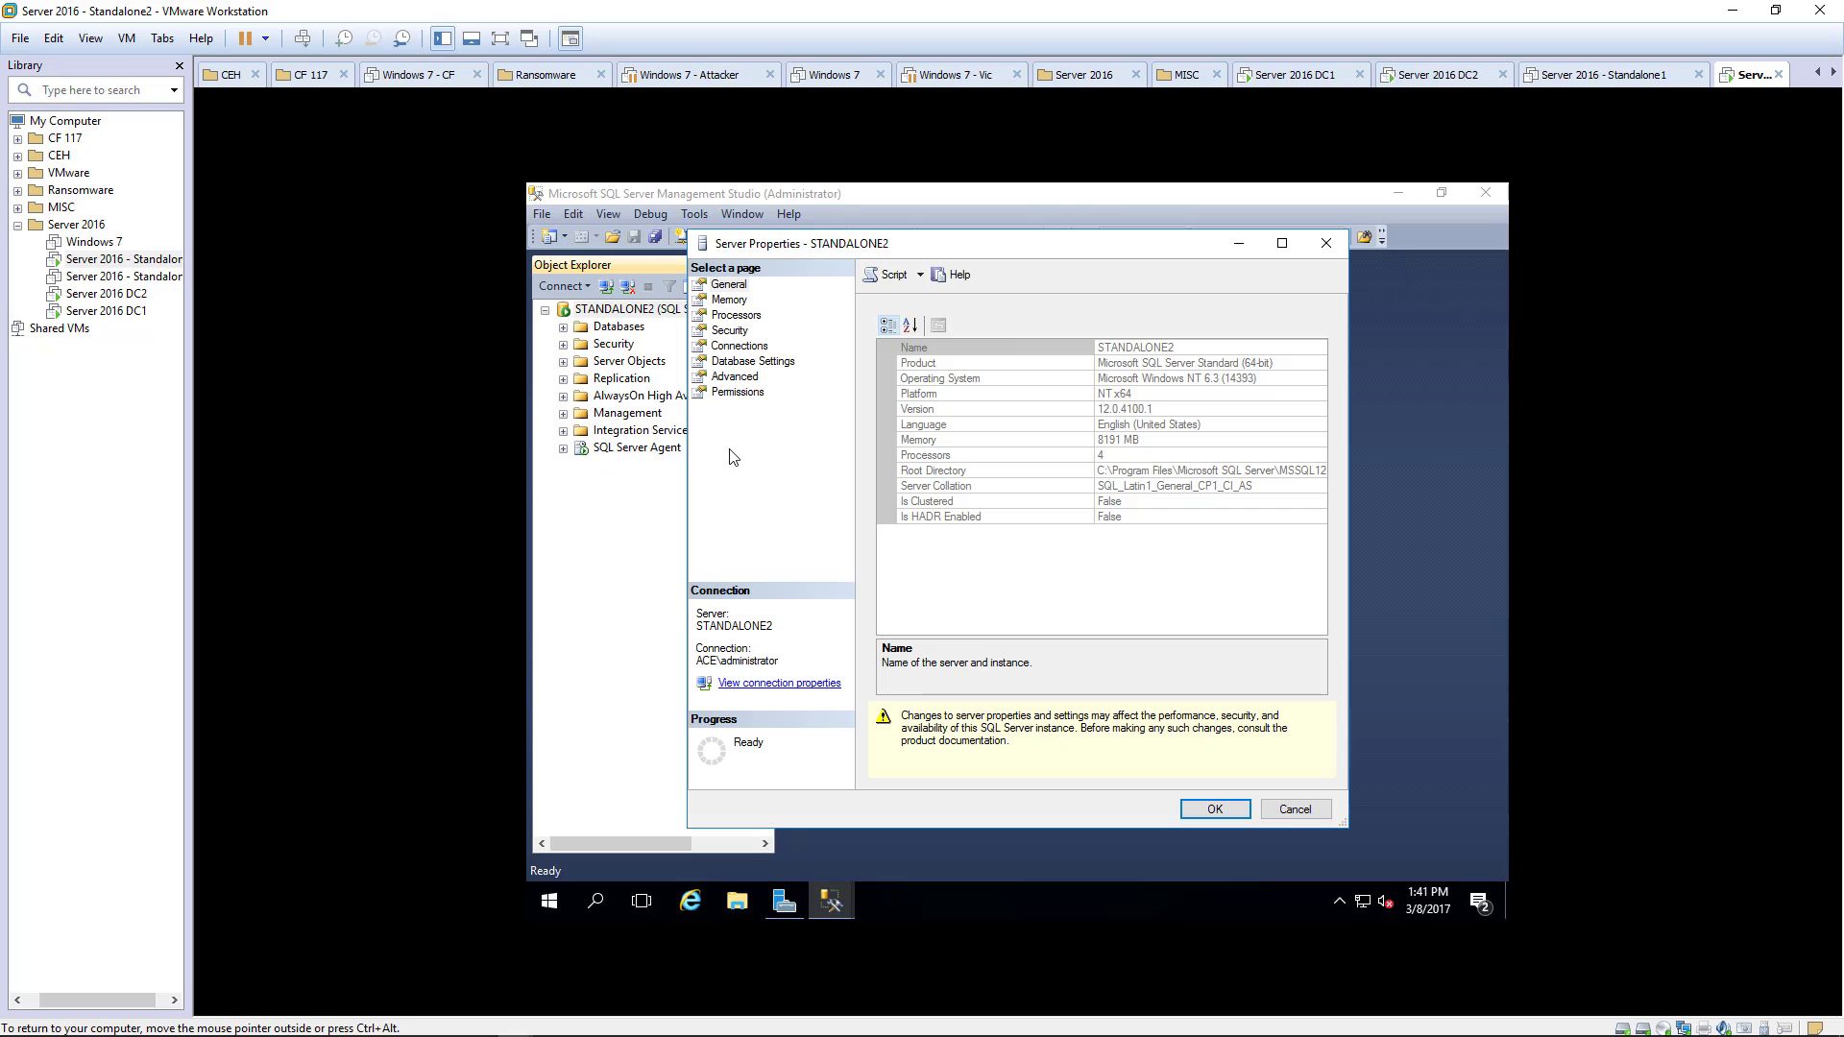
{"action": "left_click", "coordinate": [732, 378]}
{"action": "scroll", "coordinate": [1079, 553], "scroll_direction": "down", "scroll_amount": 1}
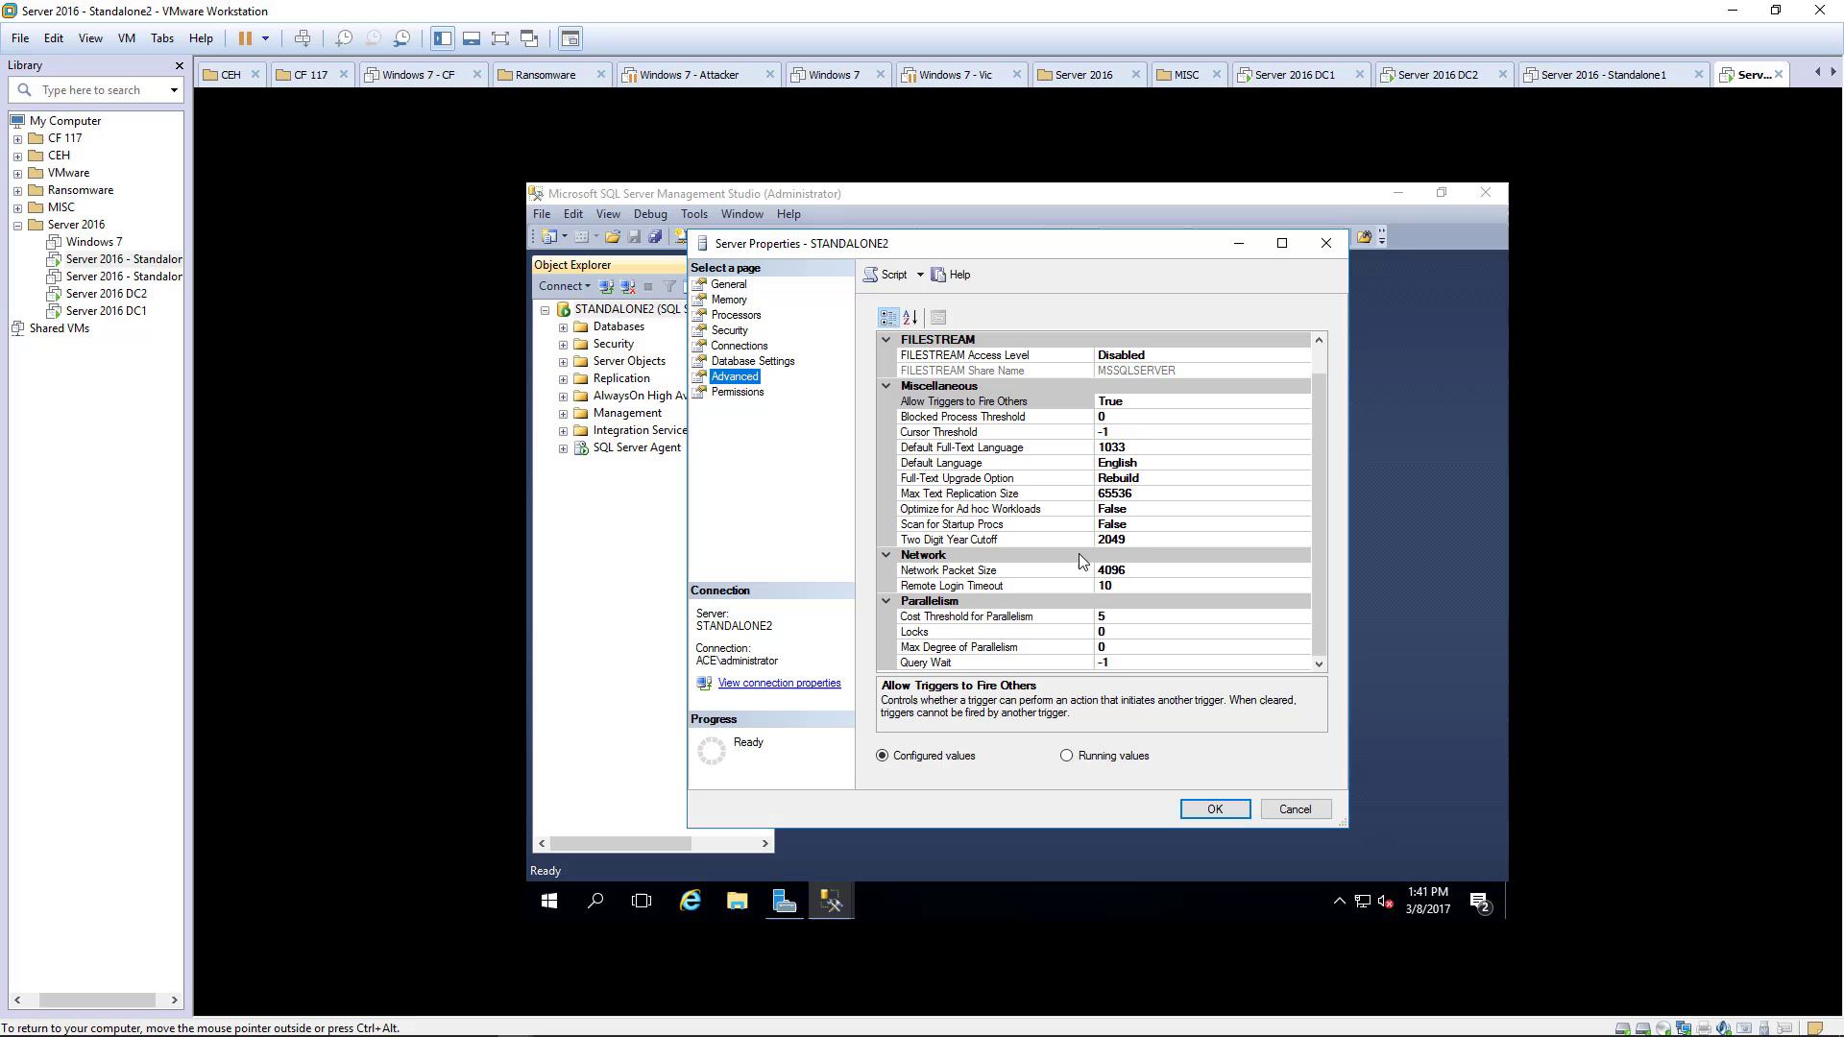
{"action": "left_click", "coordinate": [1108, 647]}
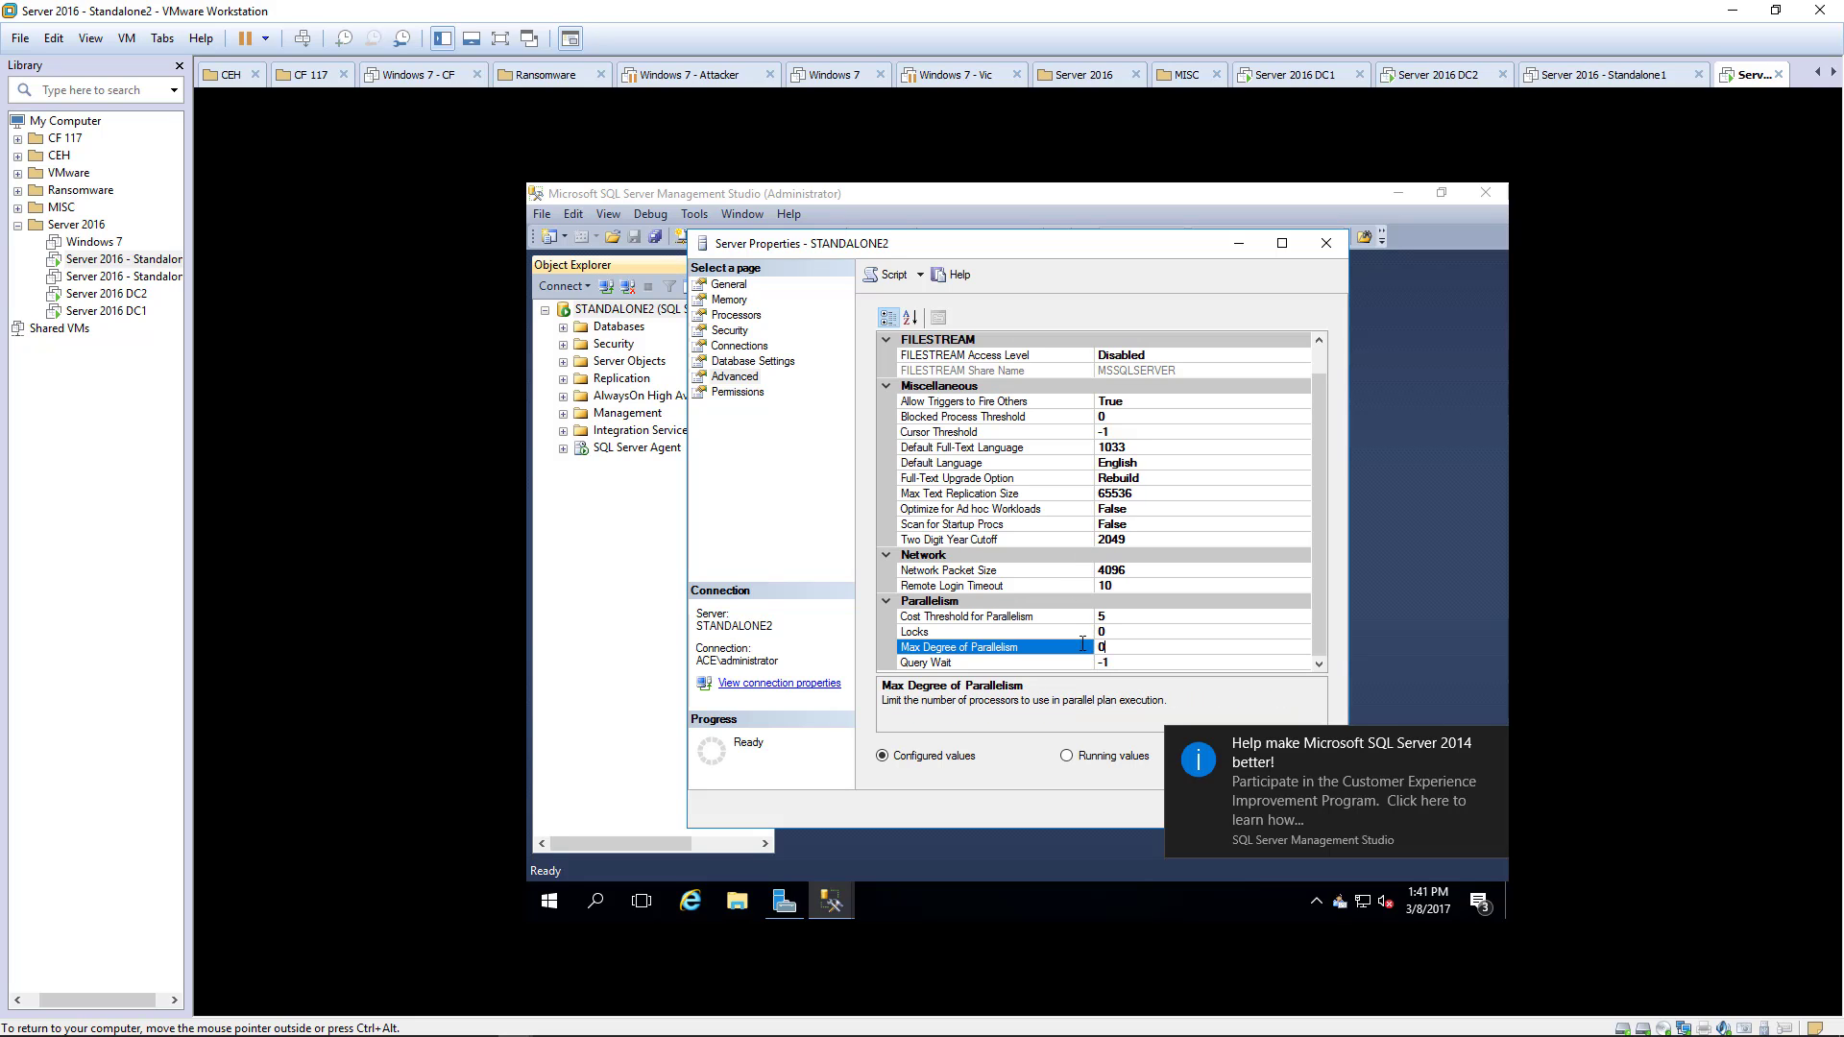
{"action": "left_click", "coordinate": [1078, 644]}
{"action": "type", "text": "1"}
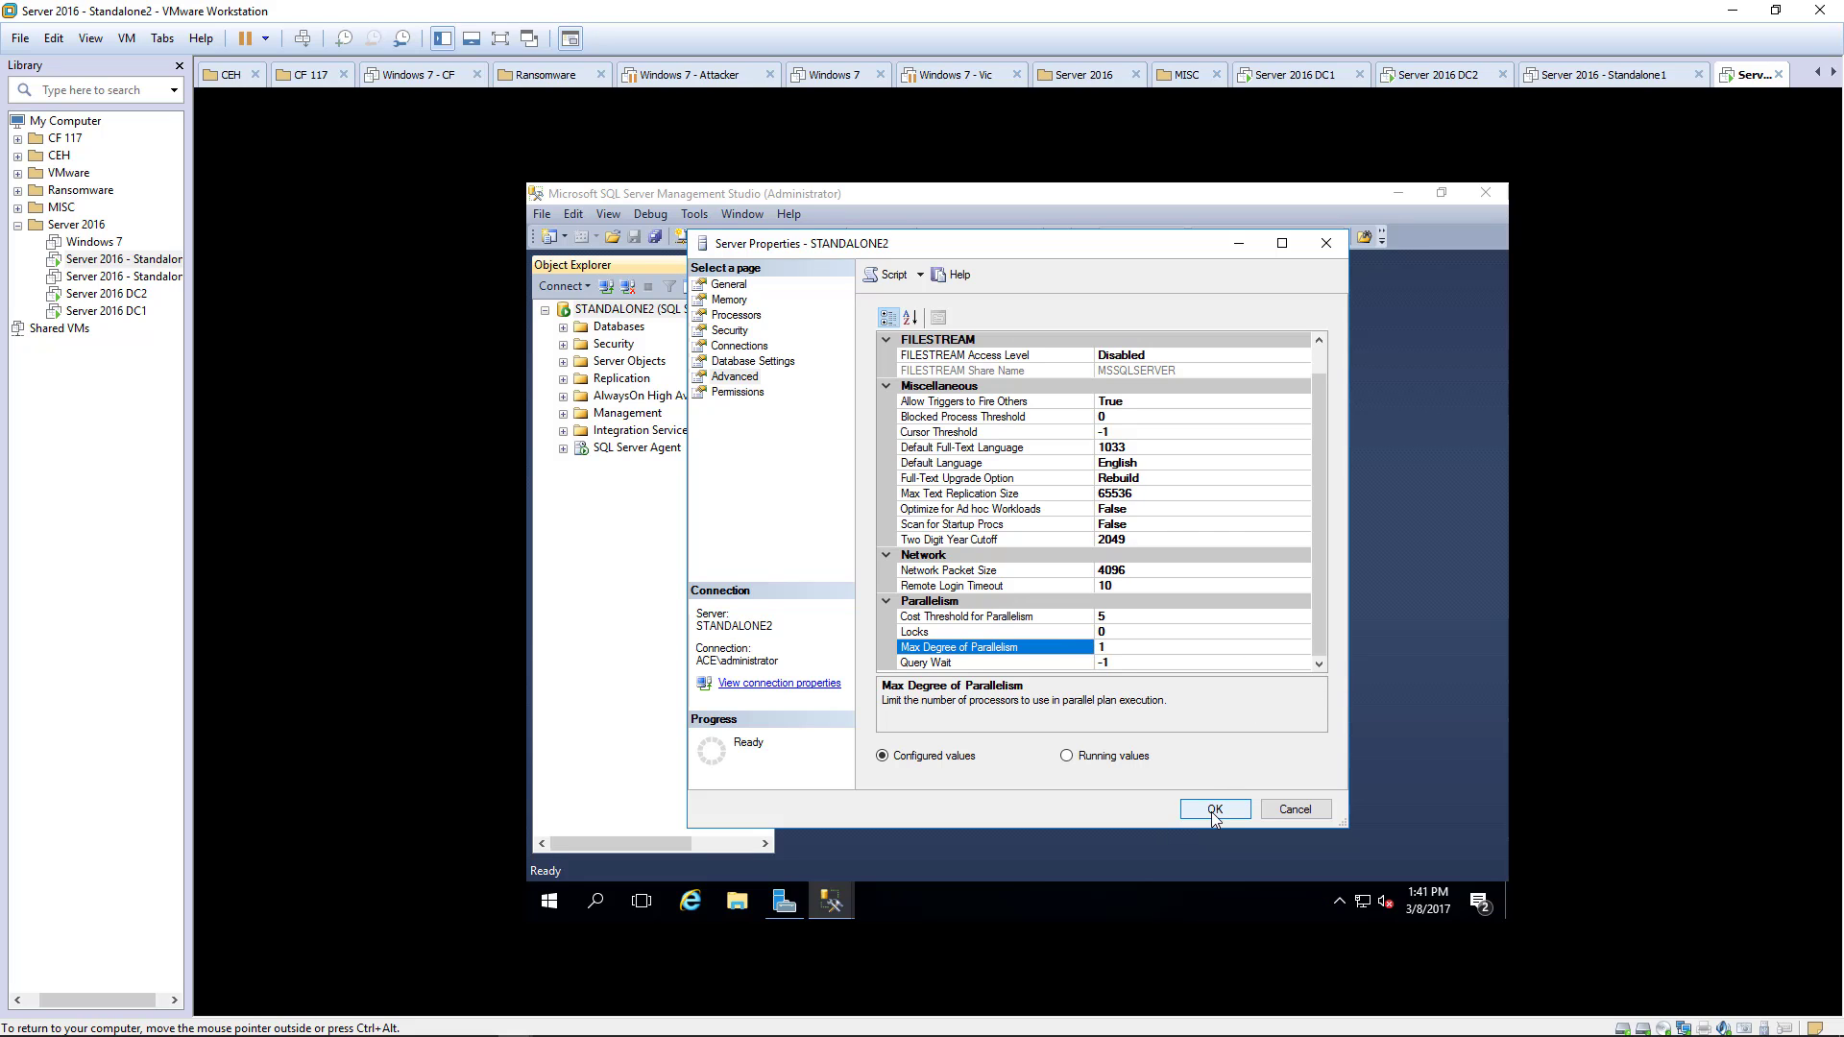
{"action": "left_click", "coordinate": [1214, 810]}
{"action": "key", "text": "ctrl+alt"}
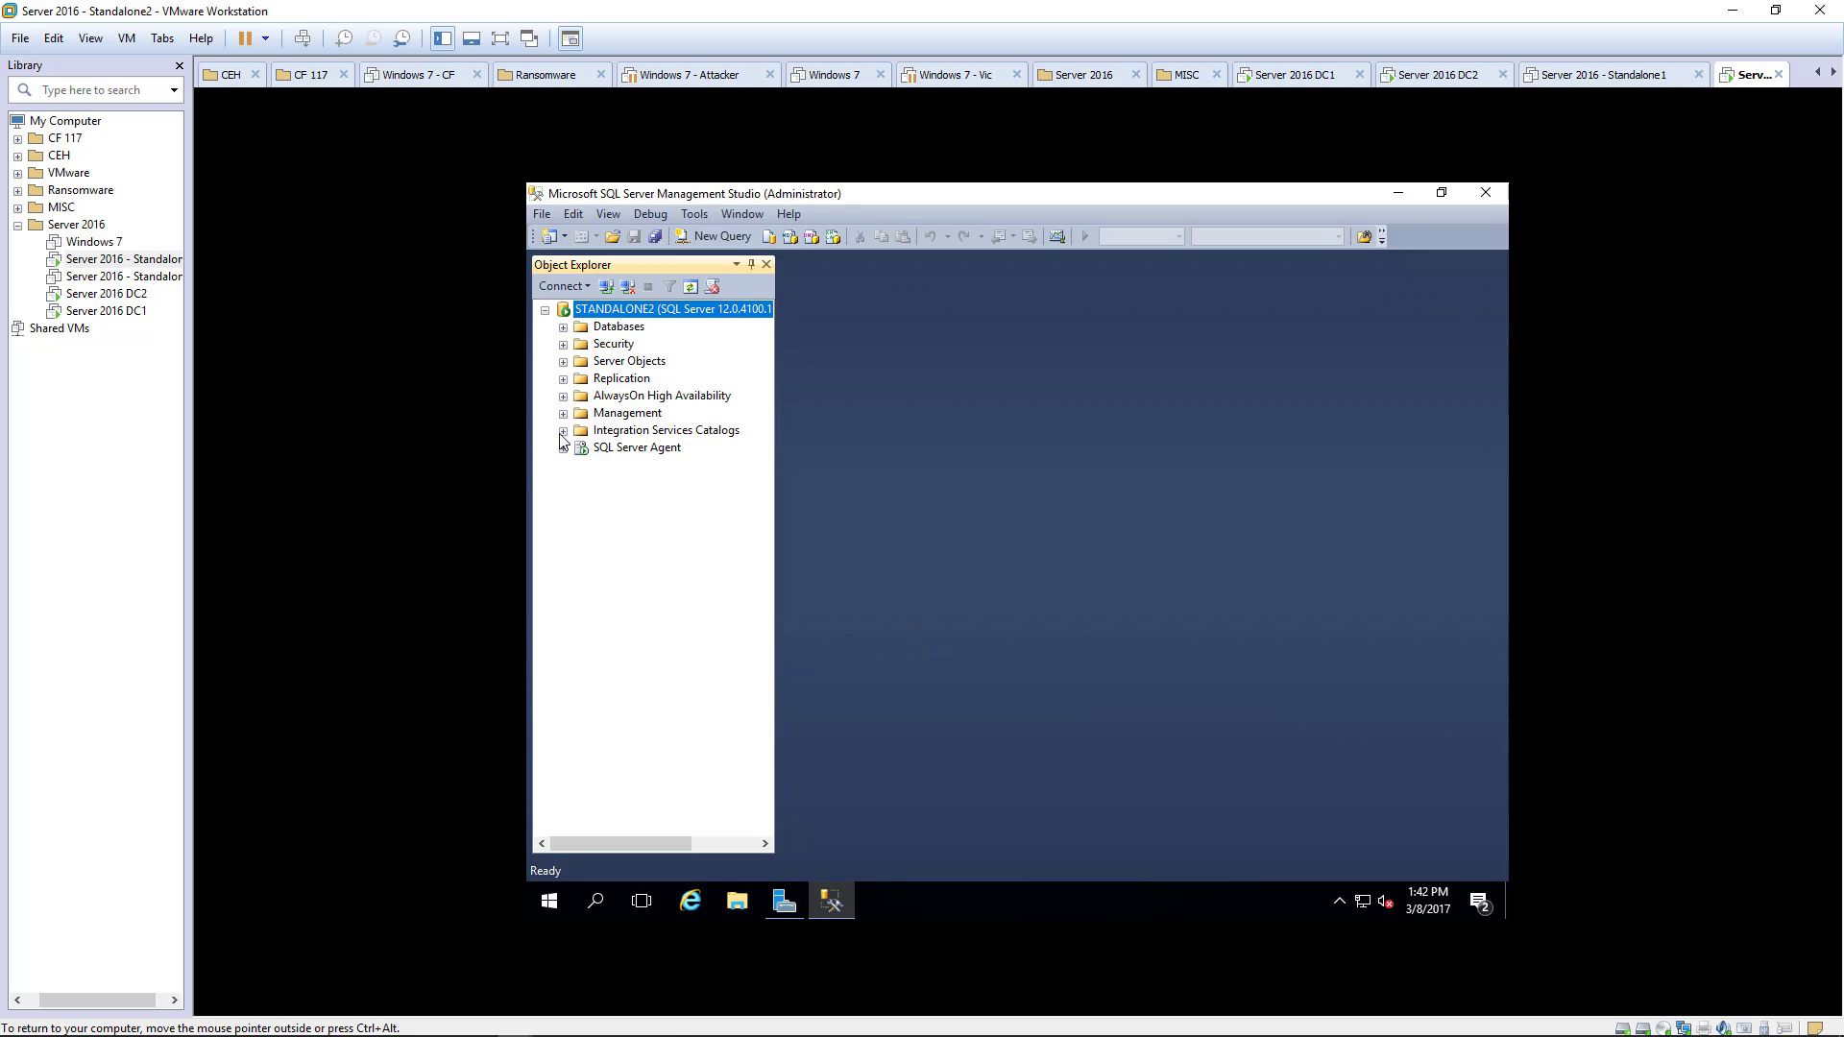
- Under Security > Logins, give the spadmin login the dbcreator and securityadmin server roles
{"action": "left_click", "coordinate": [563, 344]}
{"action": "left_click", "coordinate": [600, 365]}
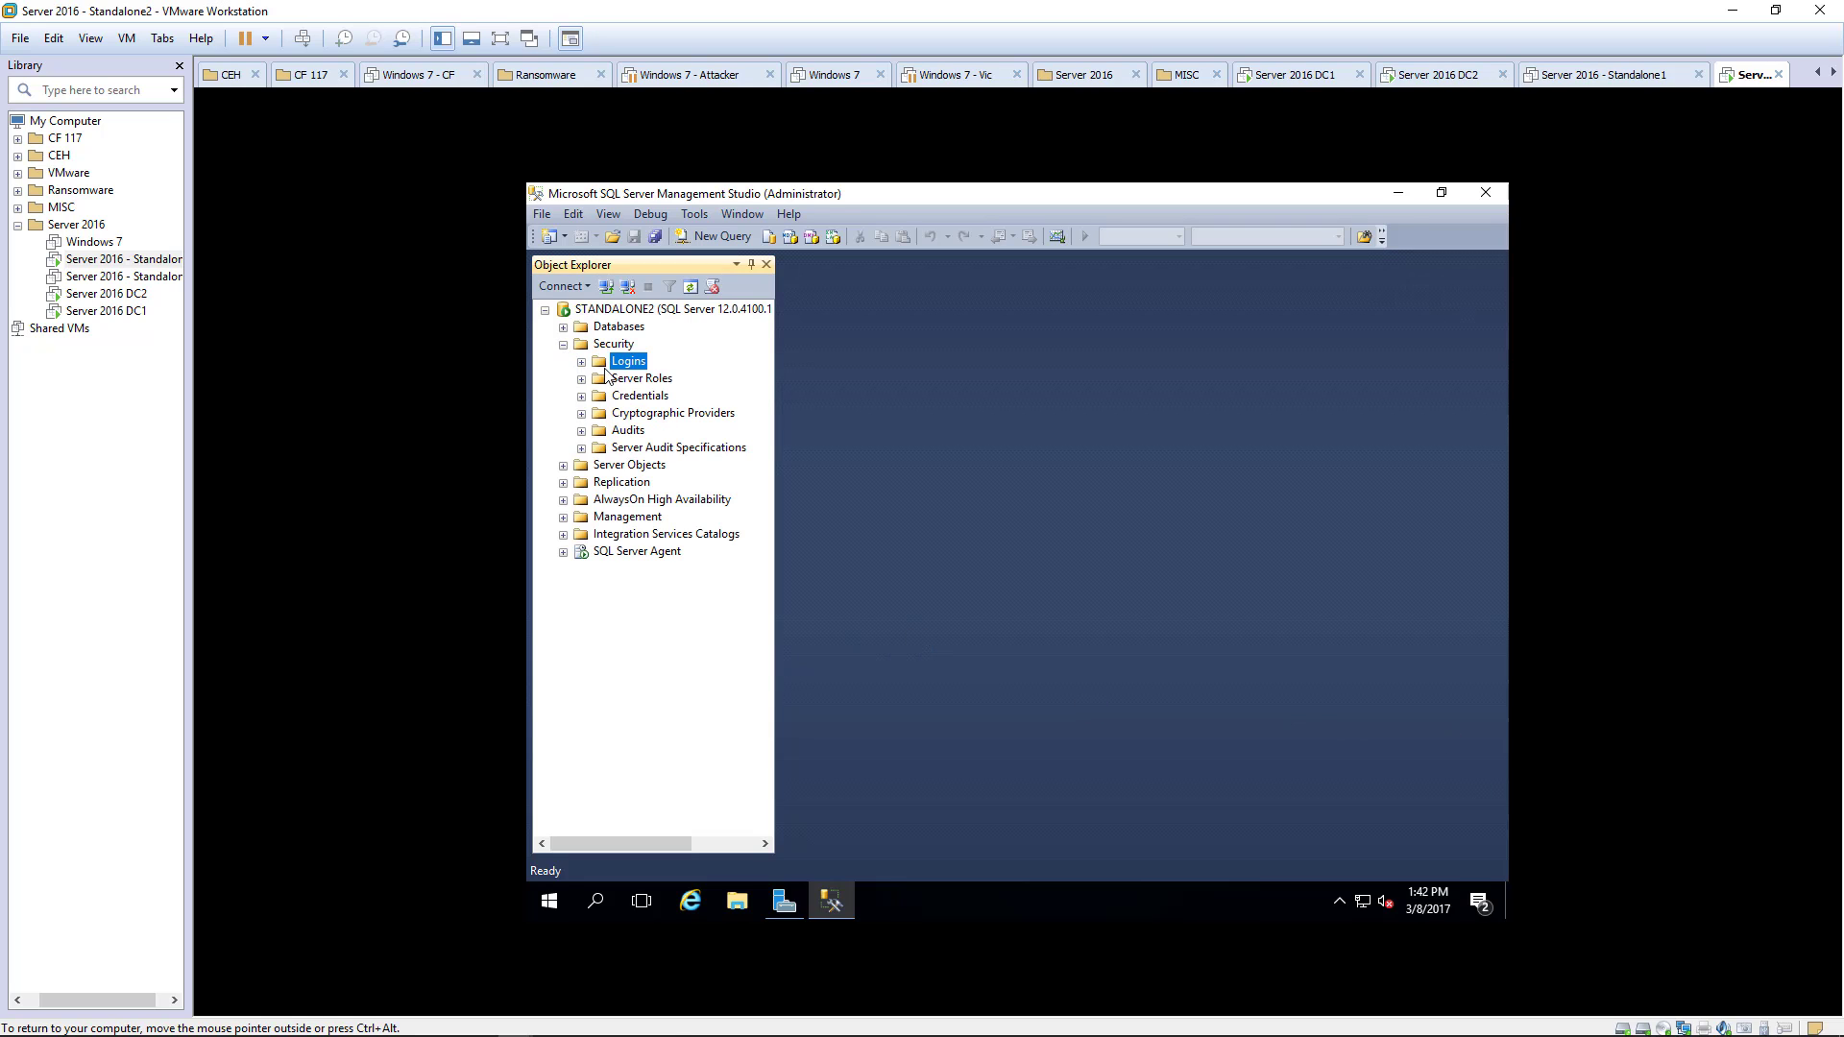
{"action": "left_click", "coordinate": [581, 364]}
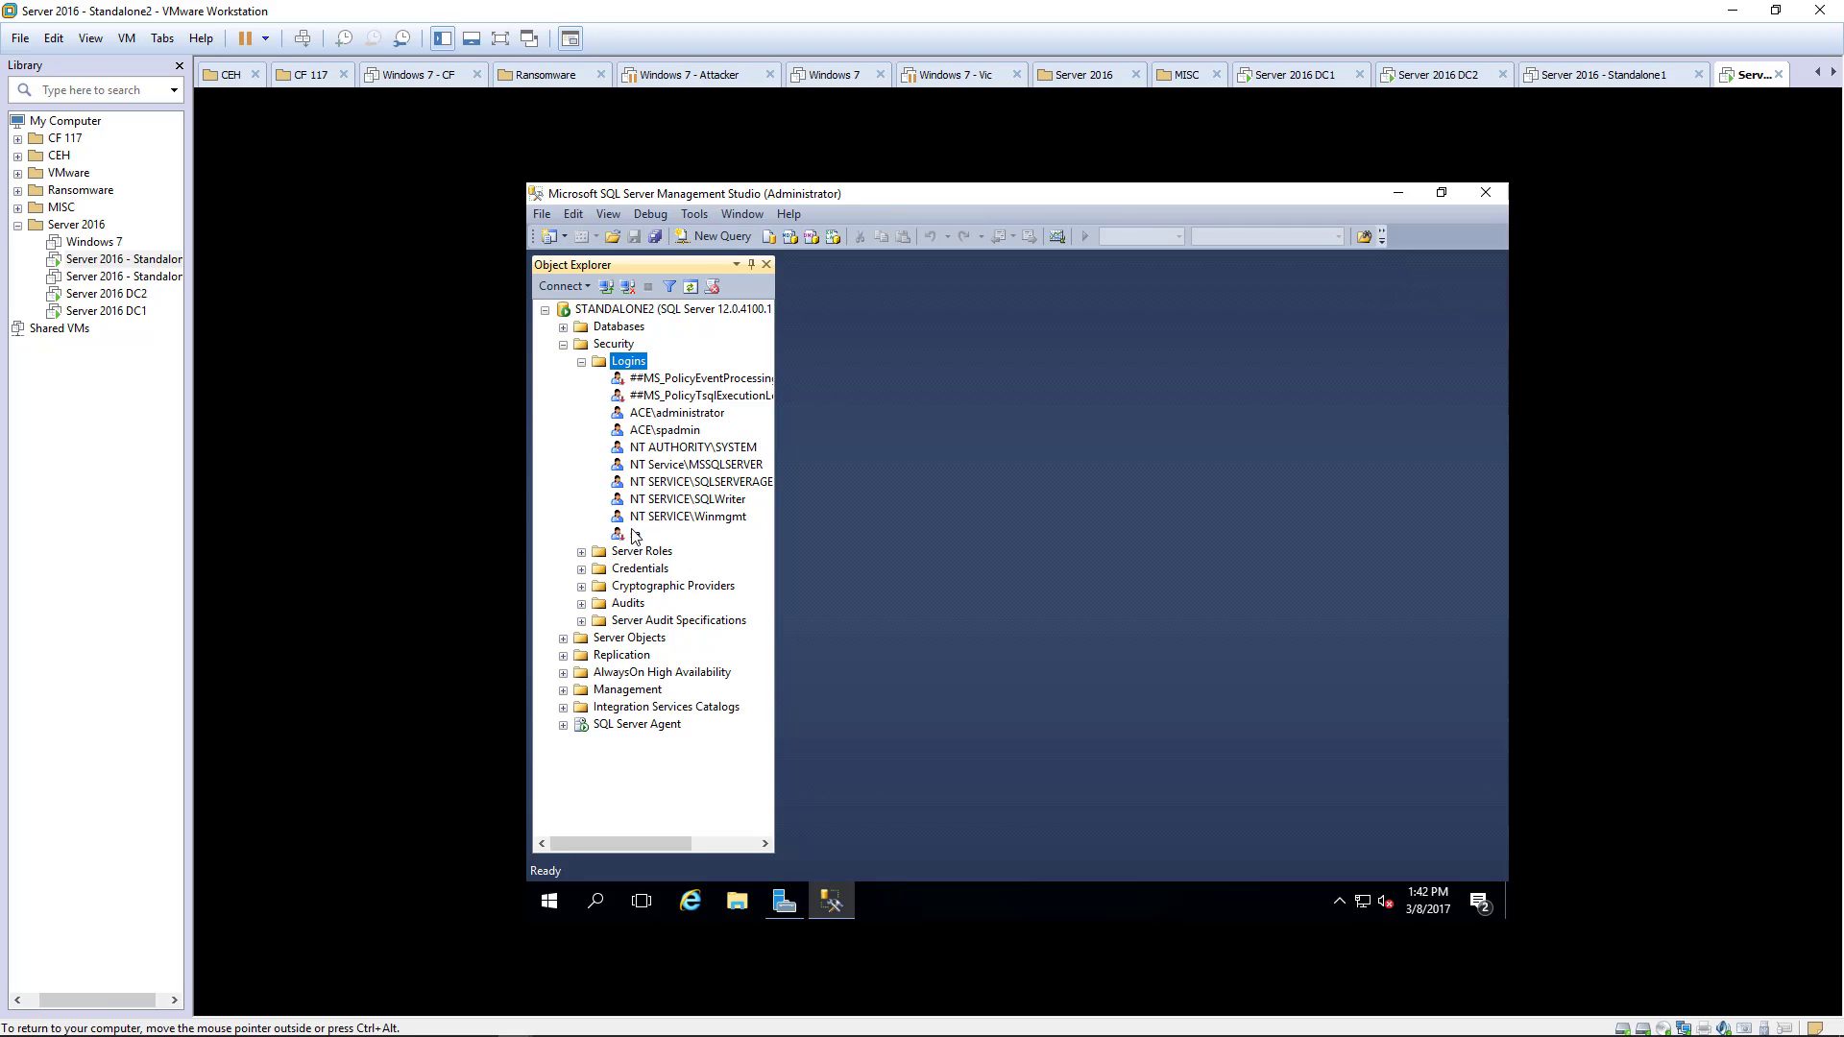
{"action": "left_click", "coordinate": [662, 433]}
{"action": "right_click", "coordinate": [660, 429]}
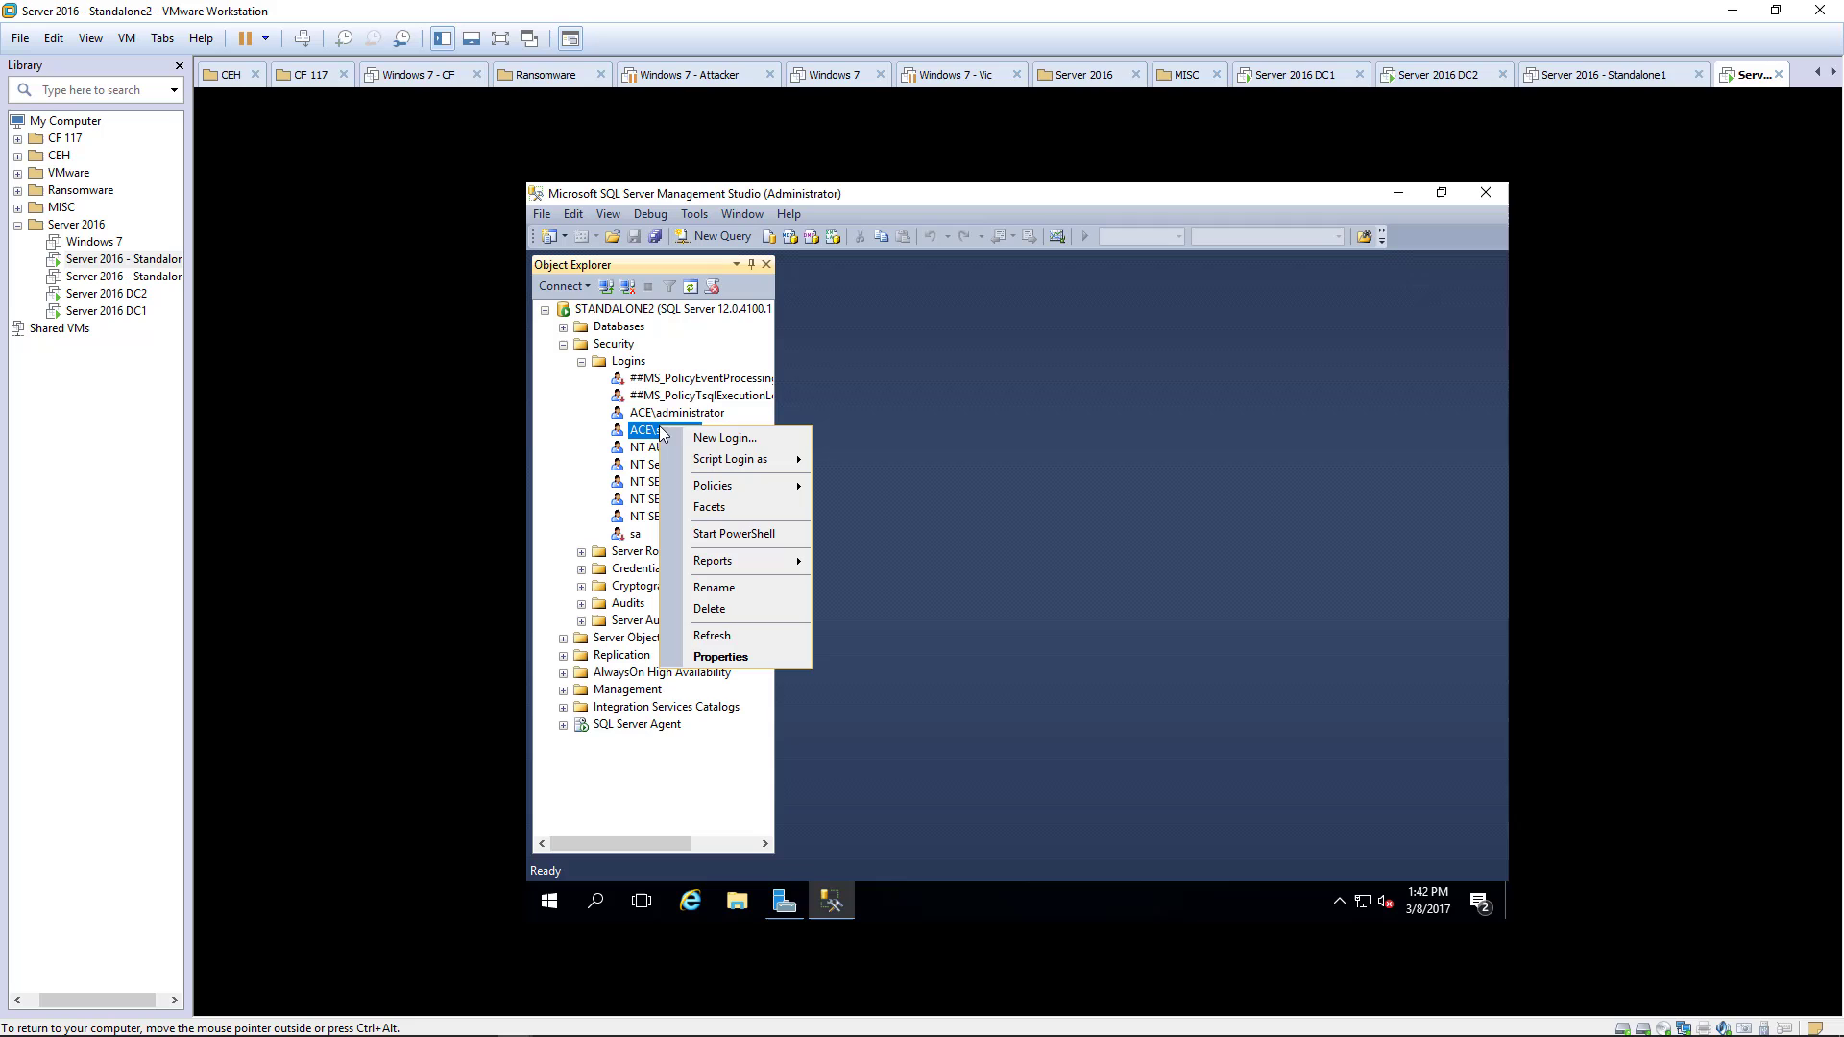
{"action": "left_click", "coordinate": [703, 657]}
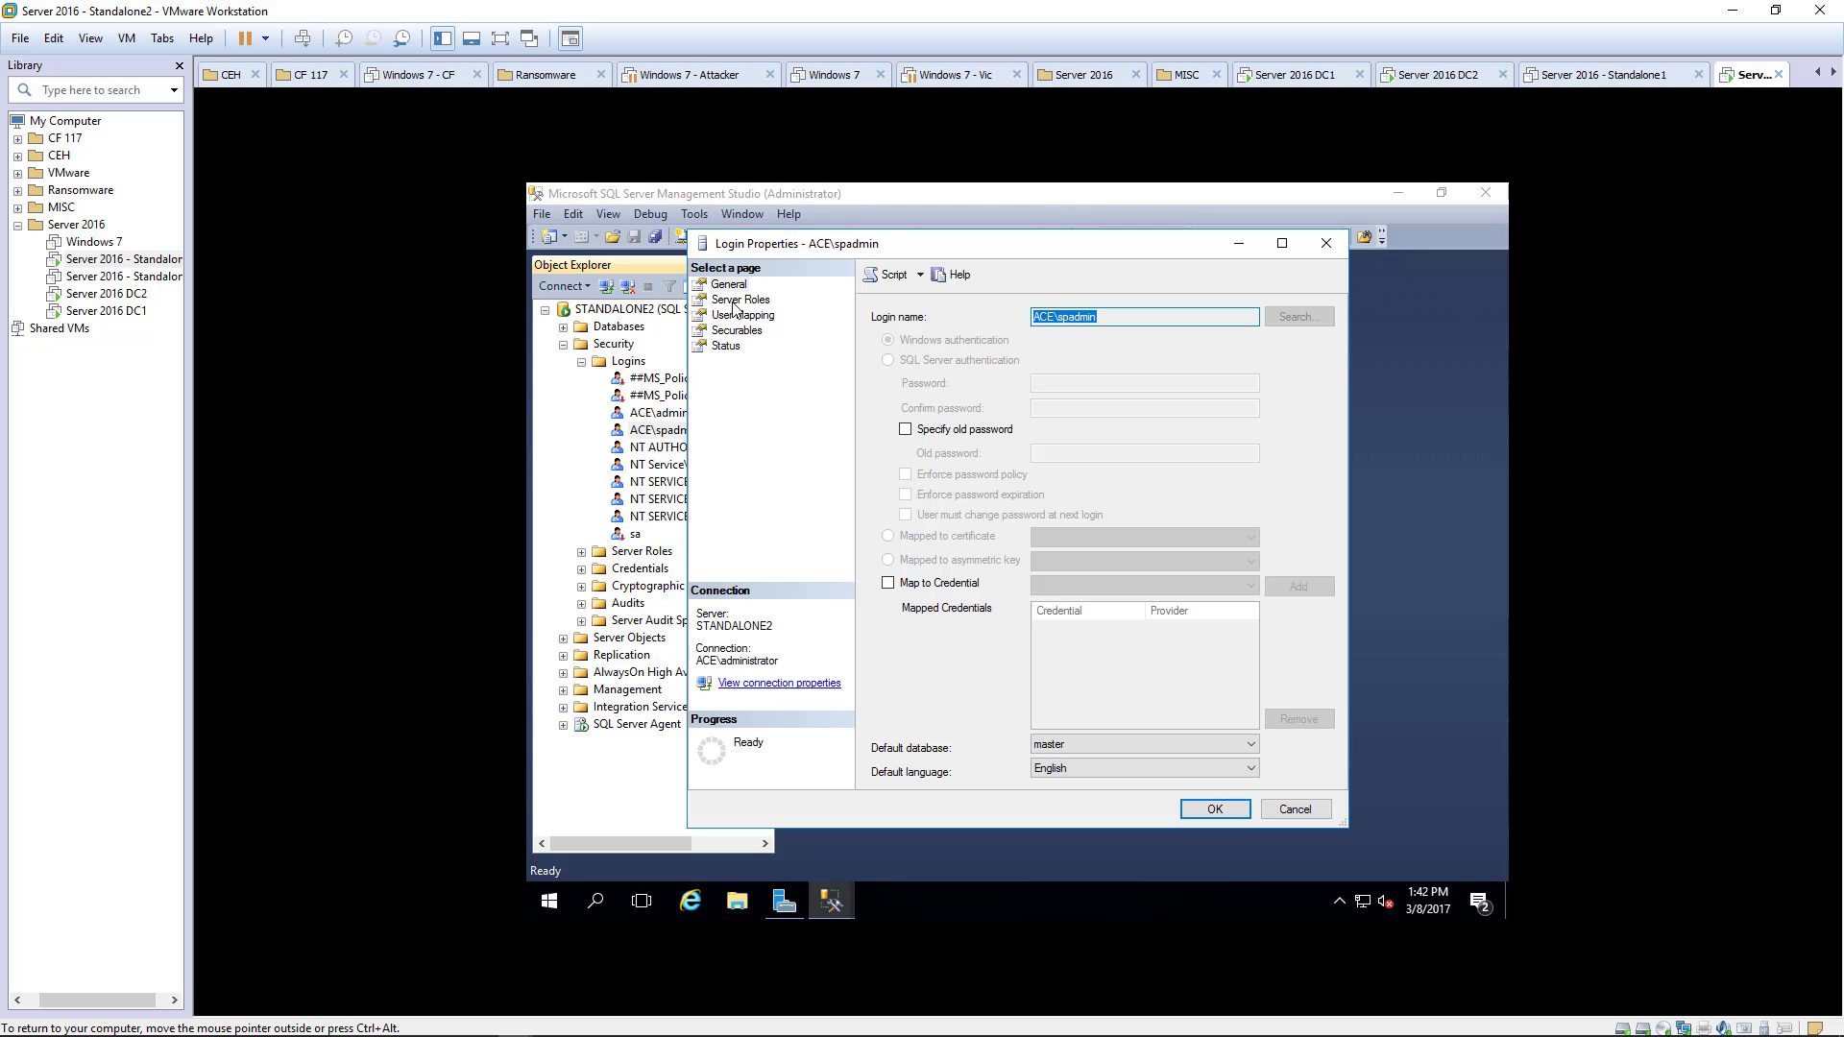
{"action": "left_click", "coordinate": [734, 303]}
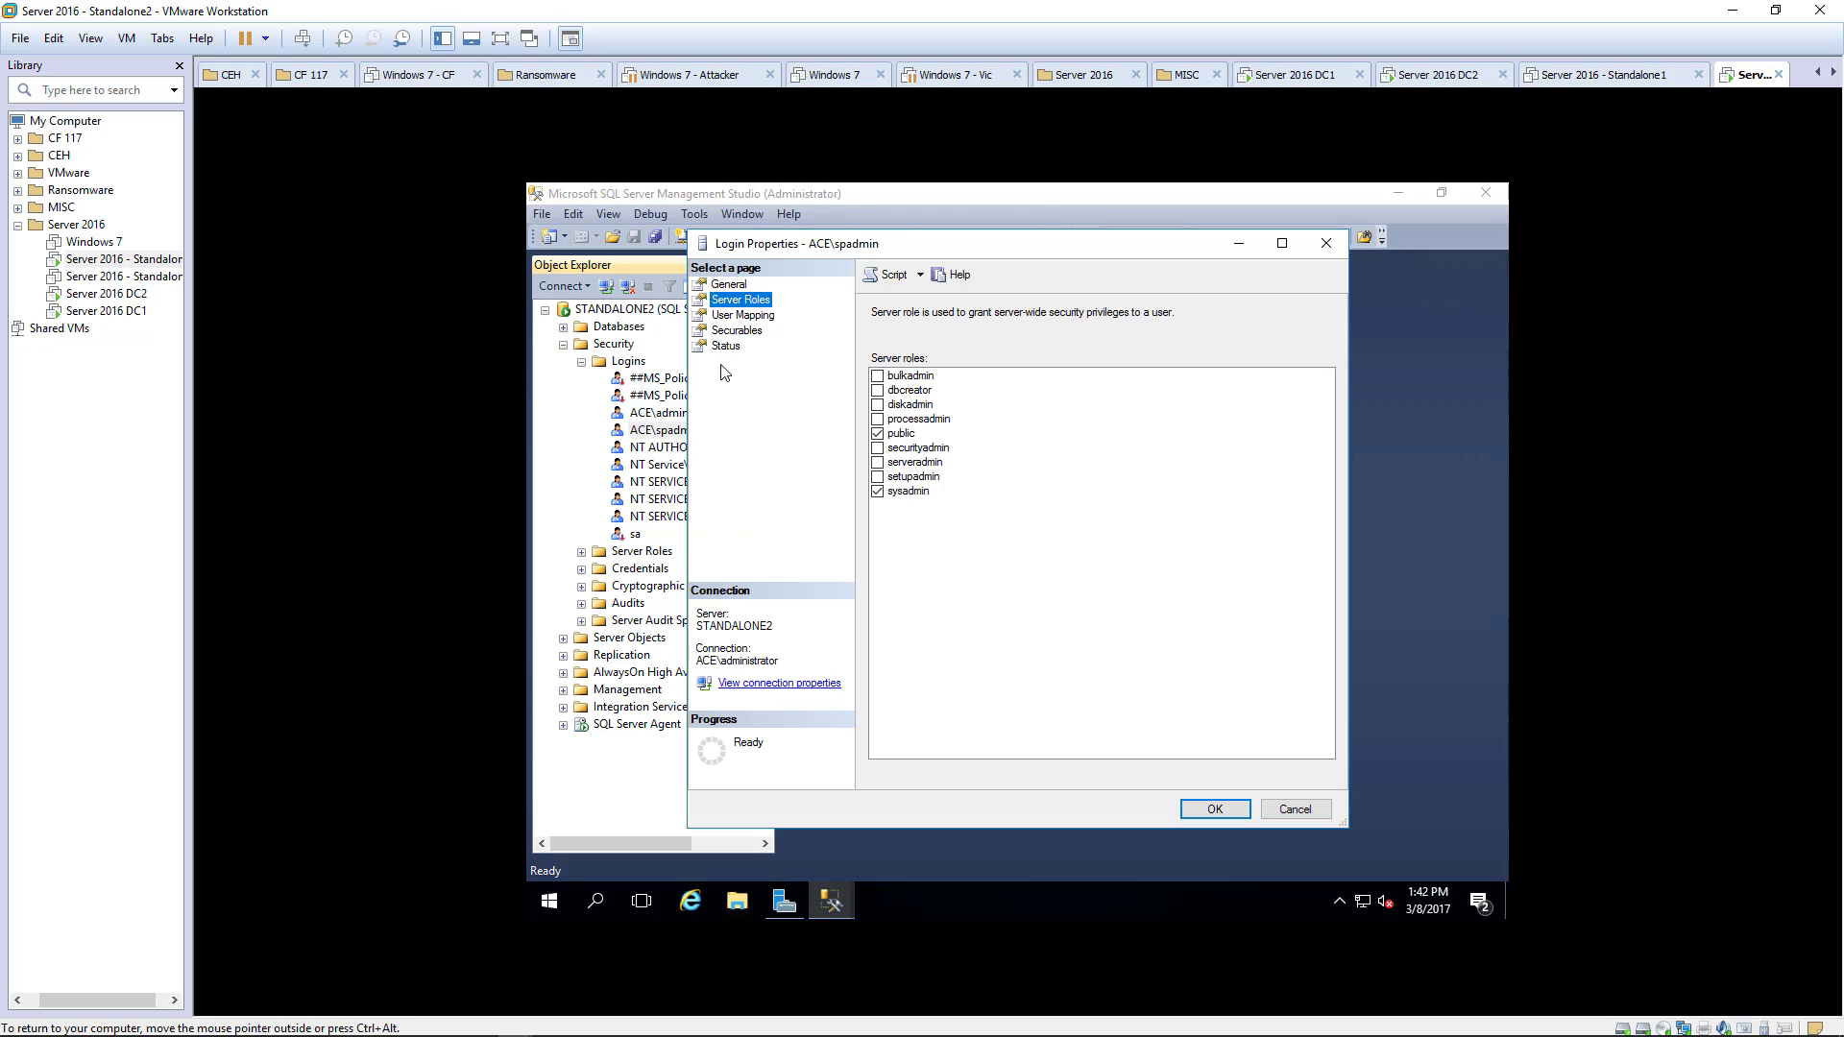
{"action": "left_click", "coordinate": [878, 391]}
{"action": "left_click", "coordinate": [878, 447]}
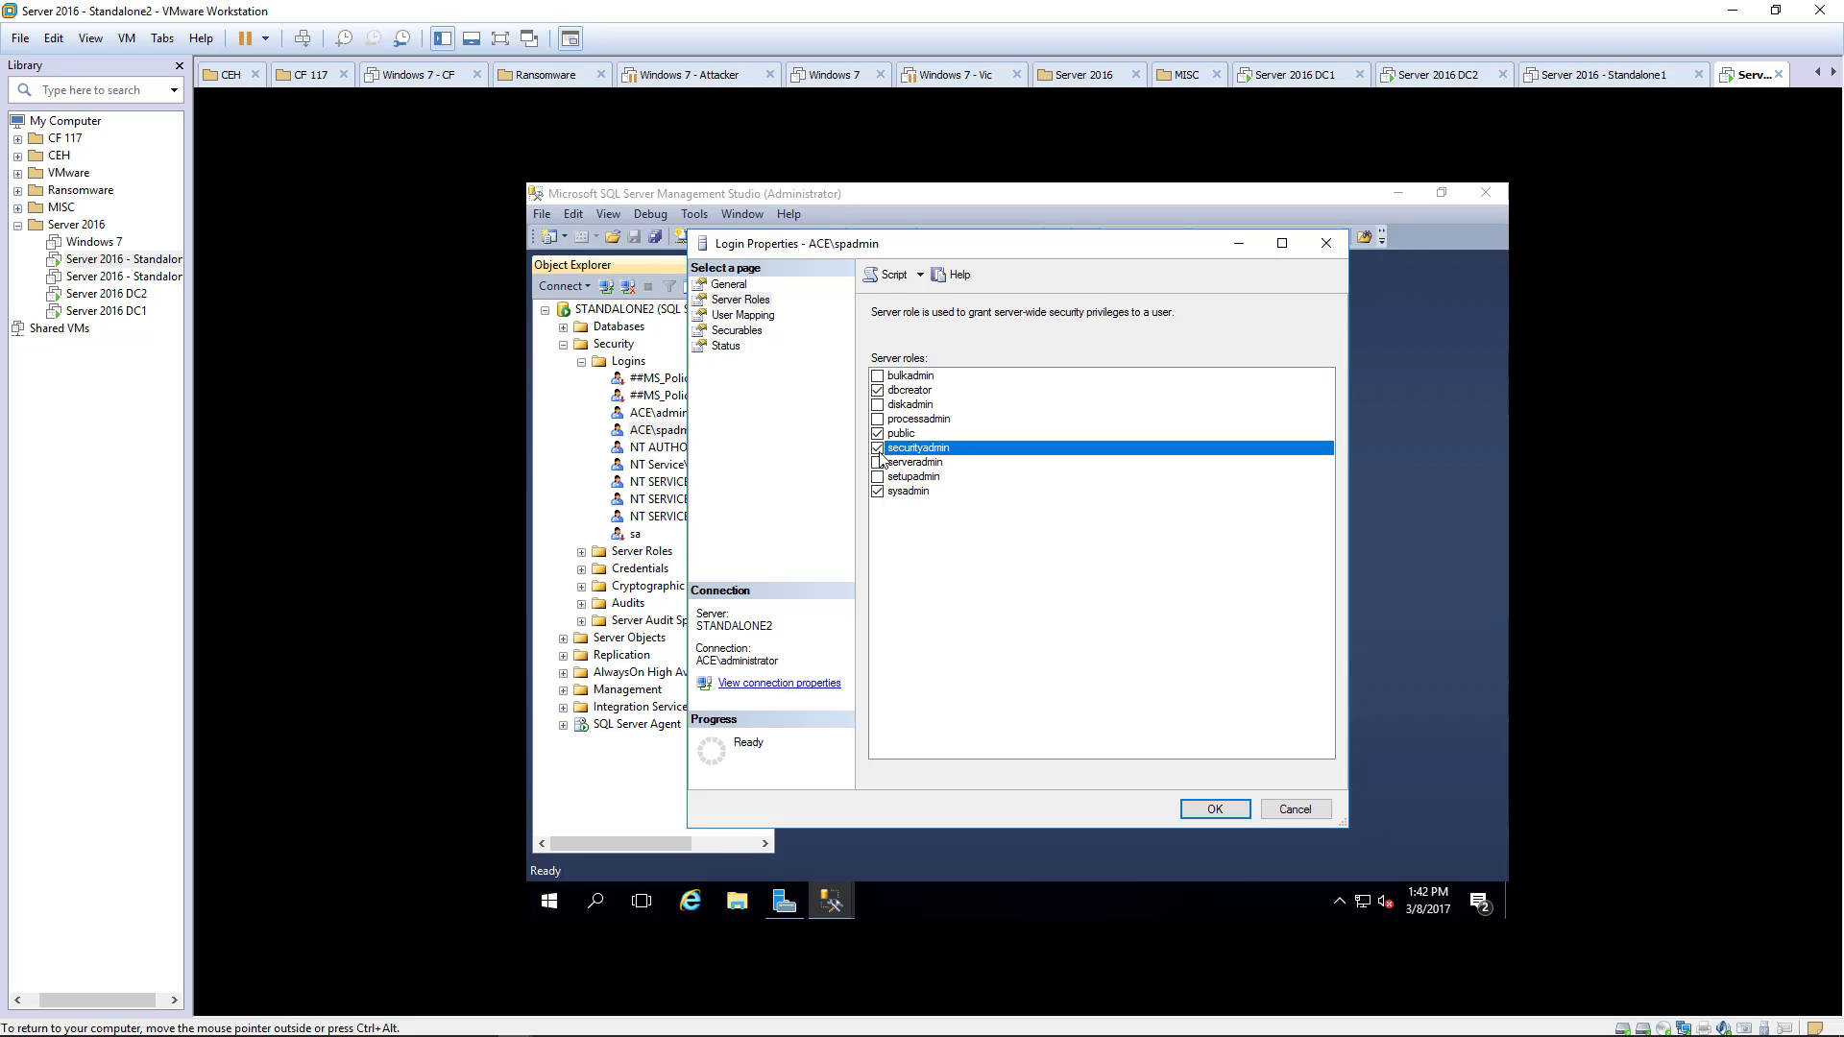
{"action": "left_click", "coordinate": [1215, 809]}
- Give the administrator login the dbcreator and securityadmin server roles as well
{"action": "right_click", "coordinate": [675, 416]}
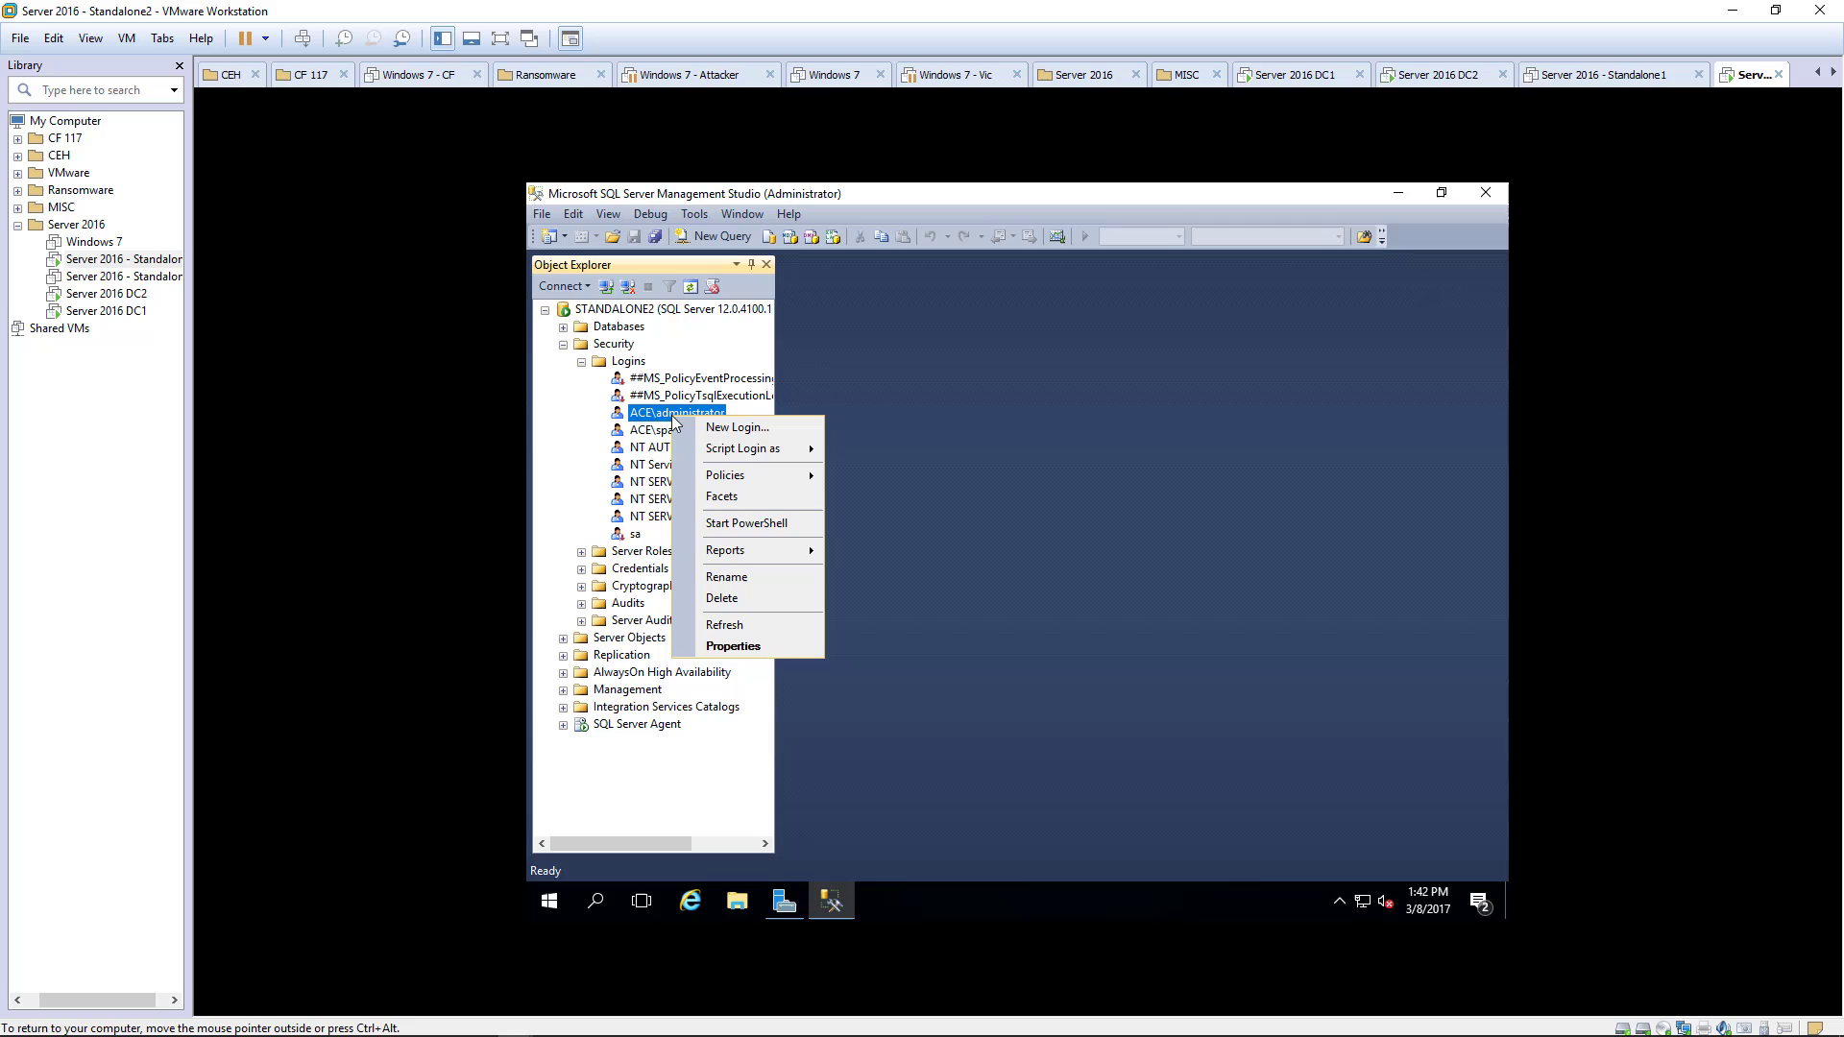
{"action": "left_click", "coordinate": [727, 646]}
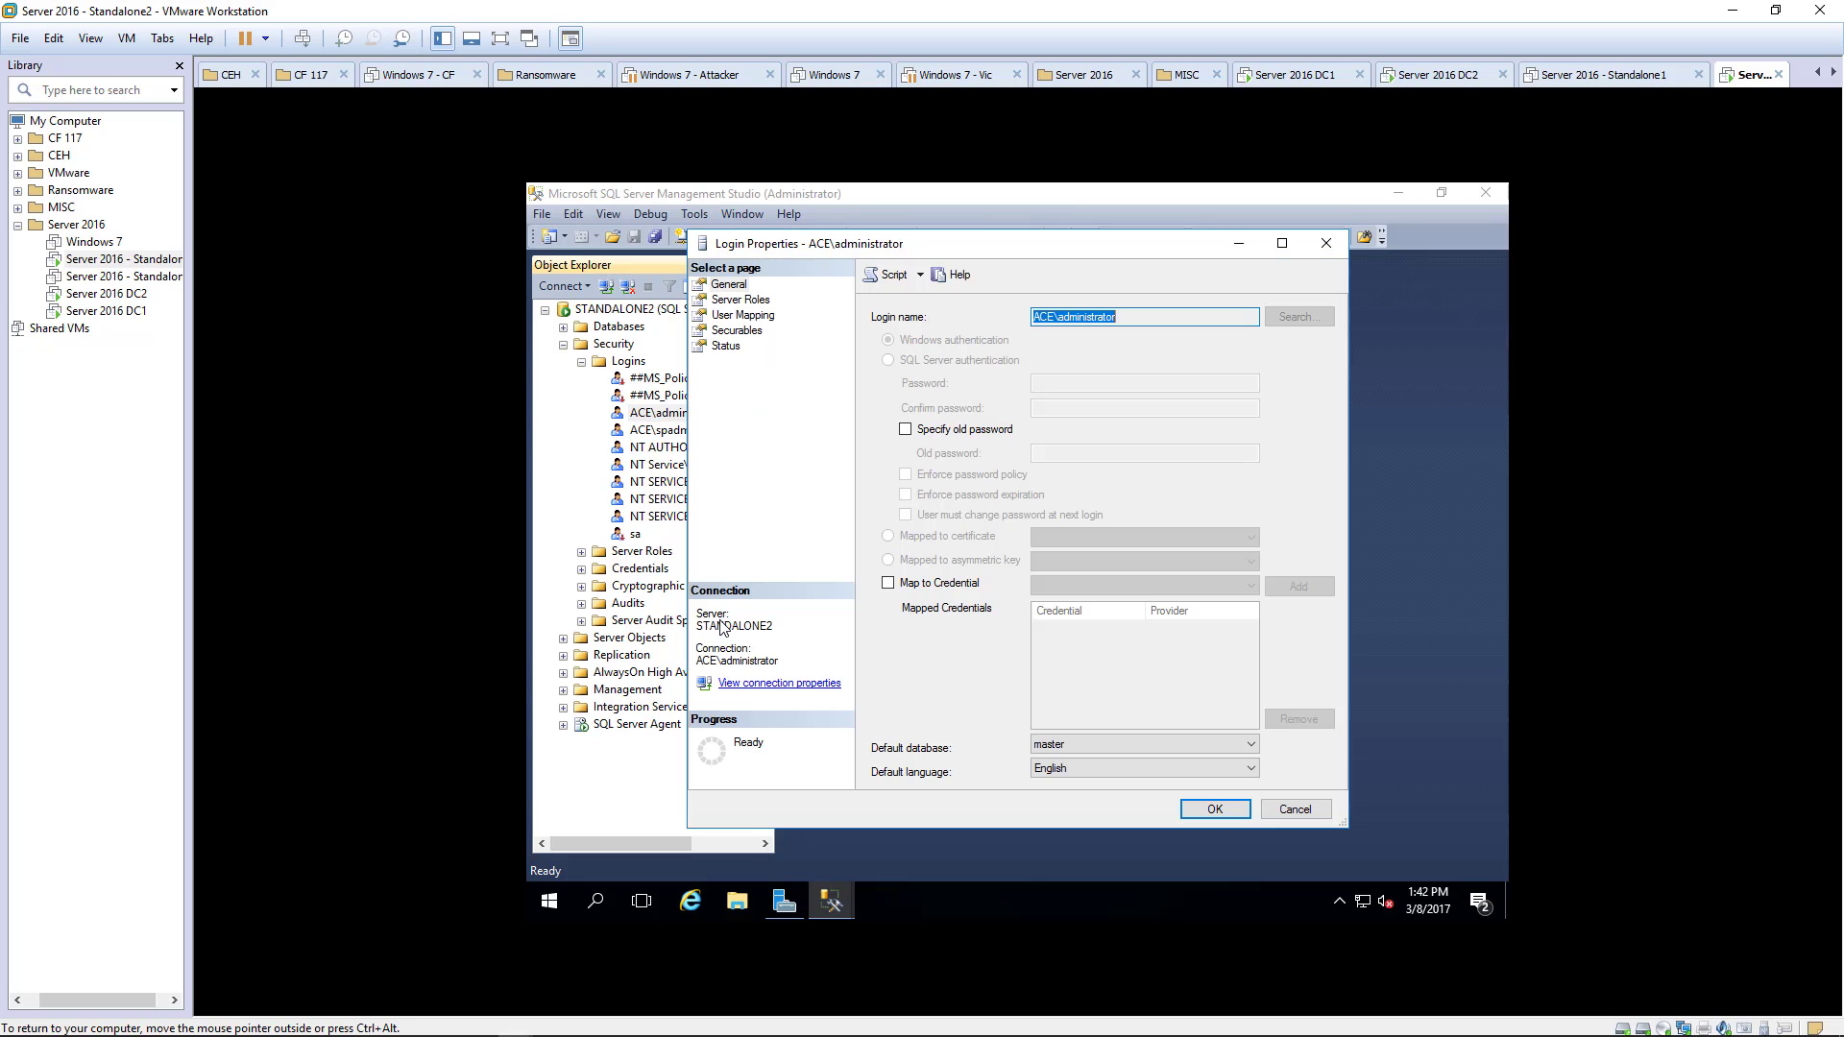
{"action": "left_click", "coordinate": [739, 300]}
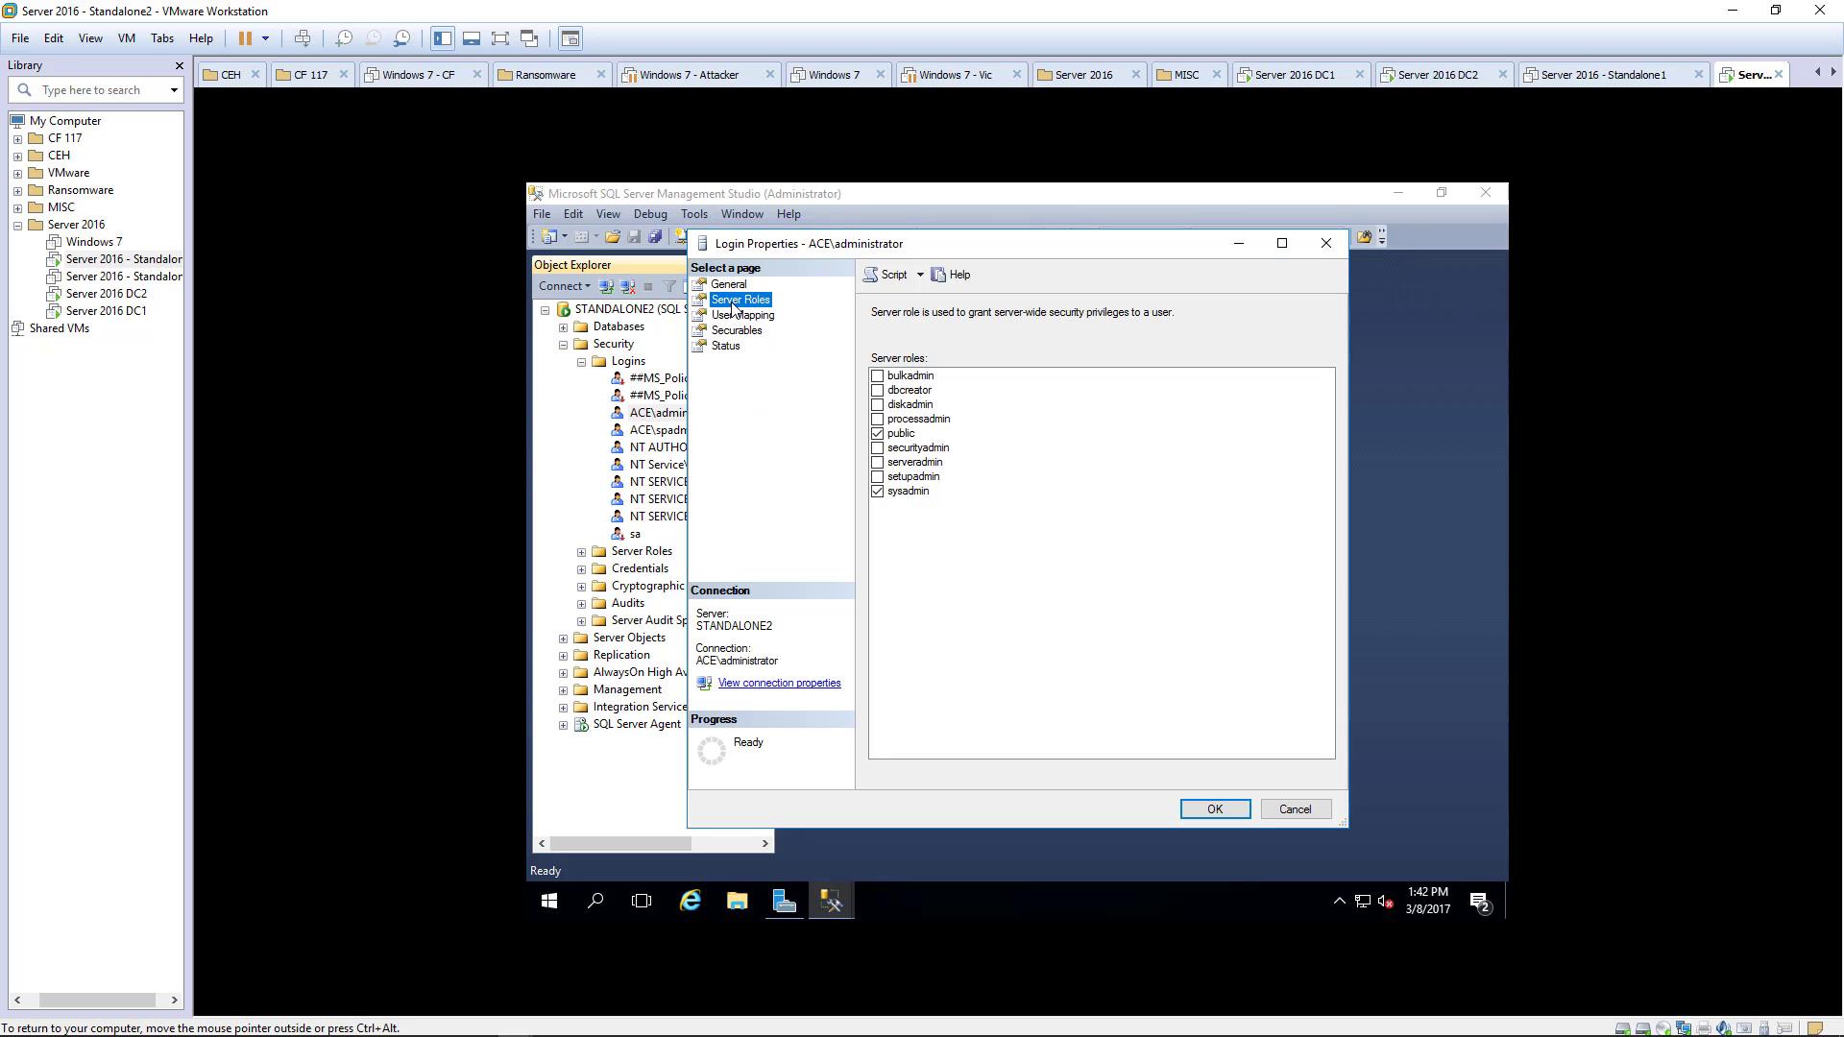
{"action": "left_click", "coordinate": [878, 391]}
{"action": "left_click", "coordinate": [877, 448]}
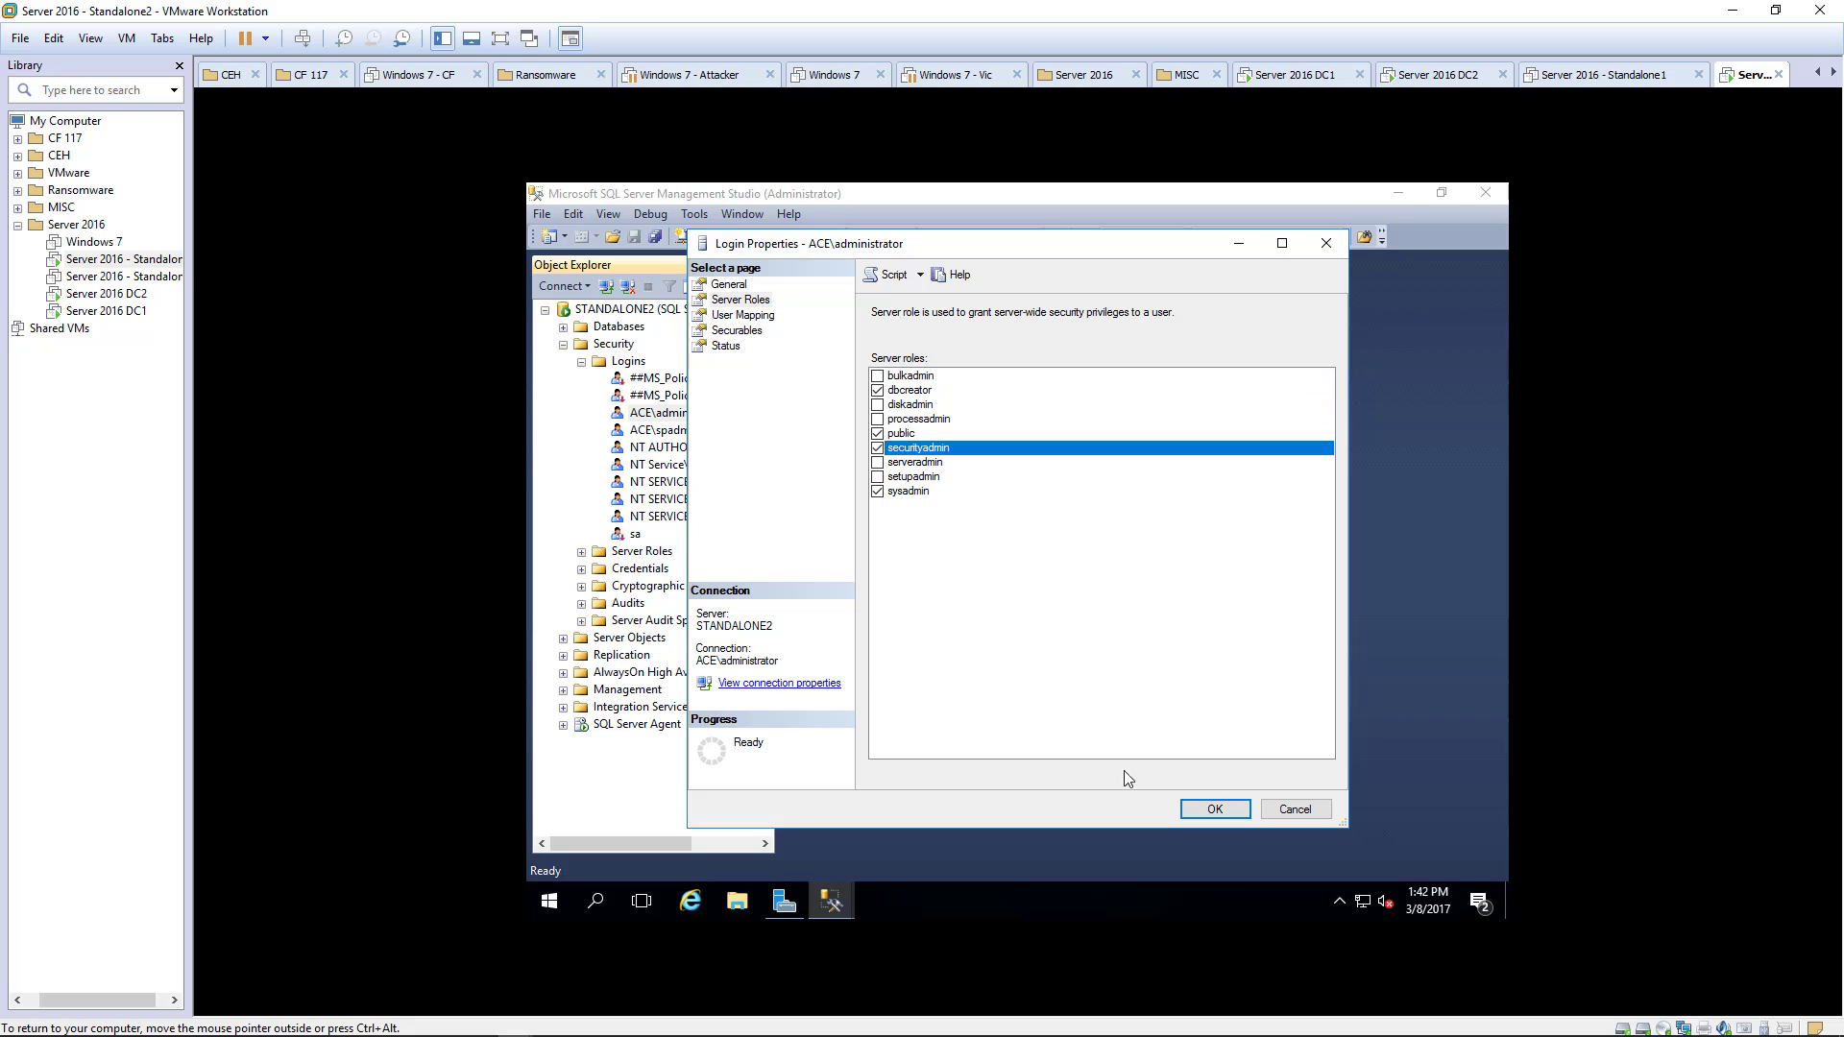
{"action": "left_click", "coordinate": [1214, 810]}
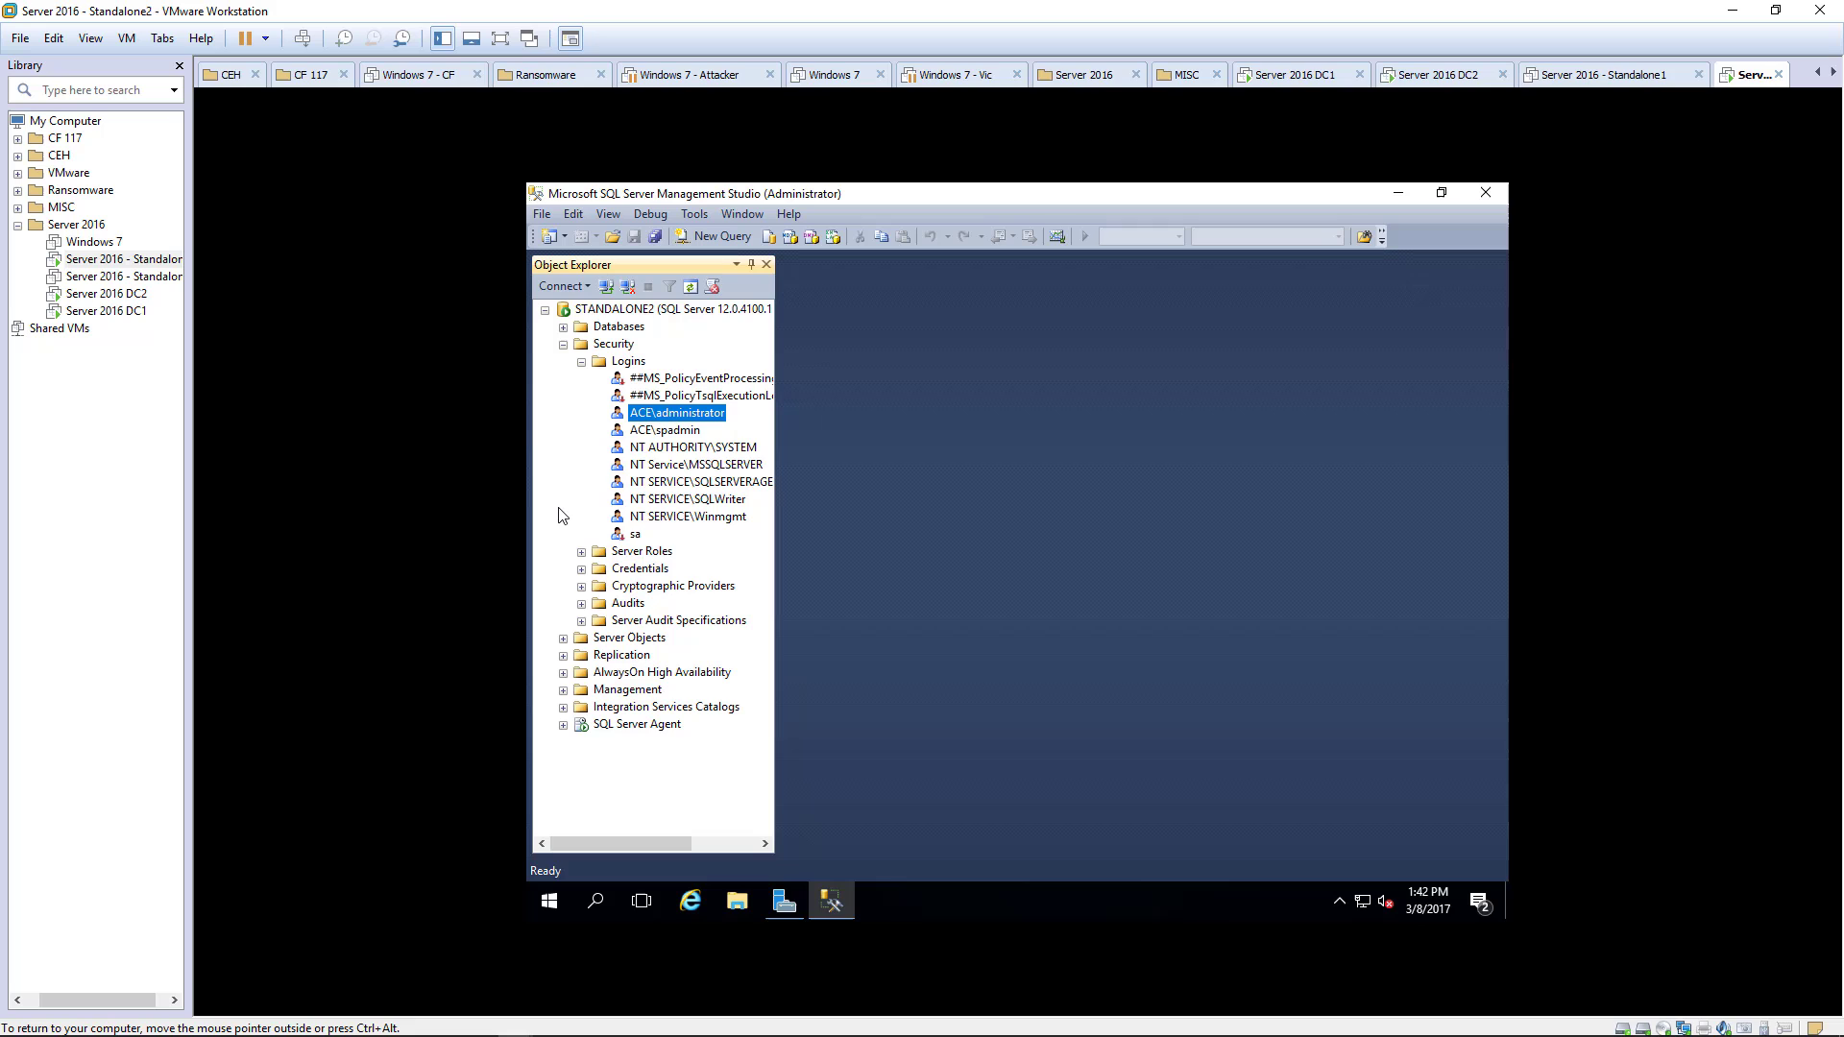
- Give the NT AUTHORITY\SYSTEM login the dbcreator and securityadmin server roles and save
{"action": "right_click", "coordinate": [681, 448]}
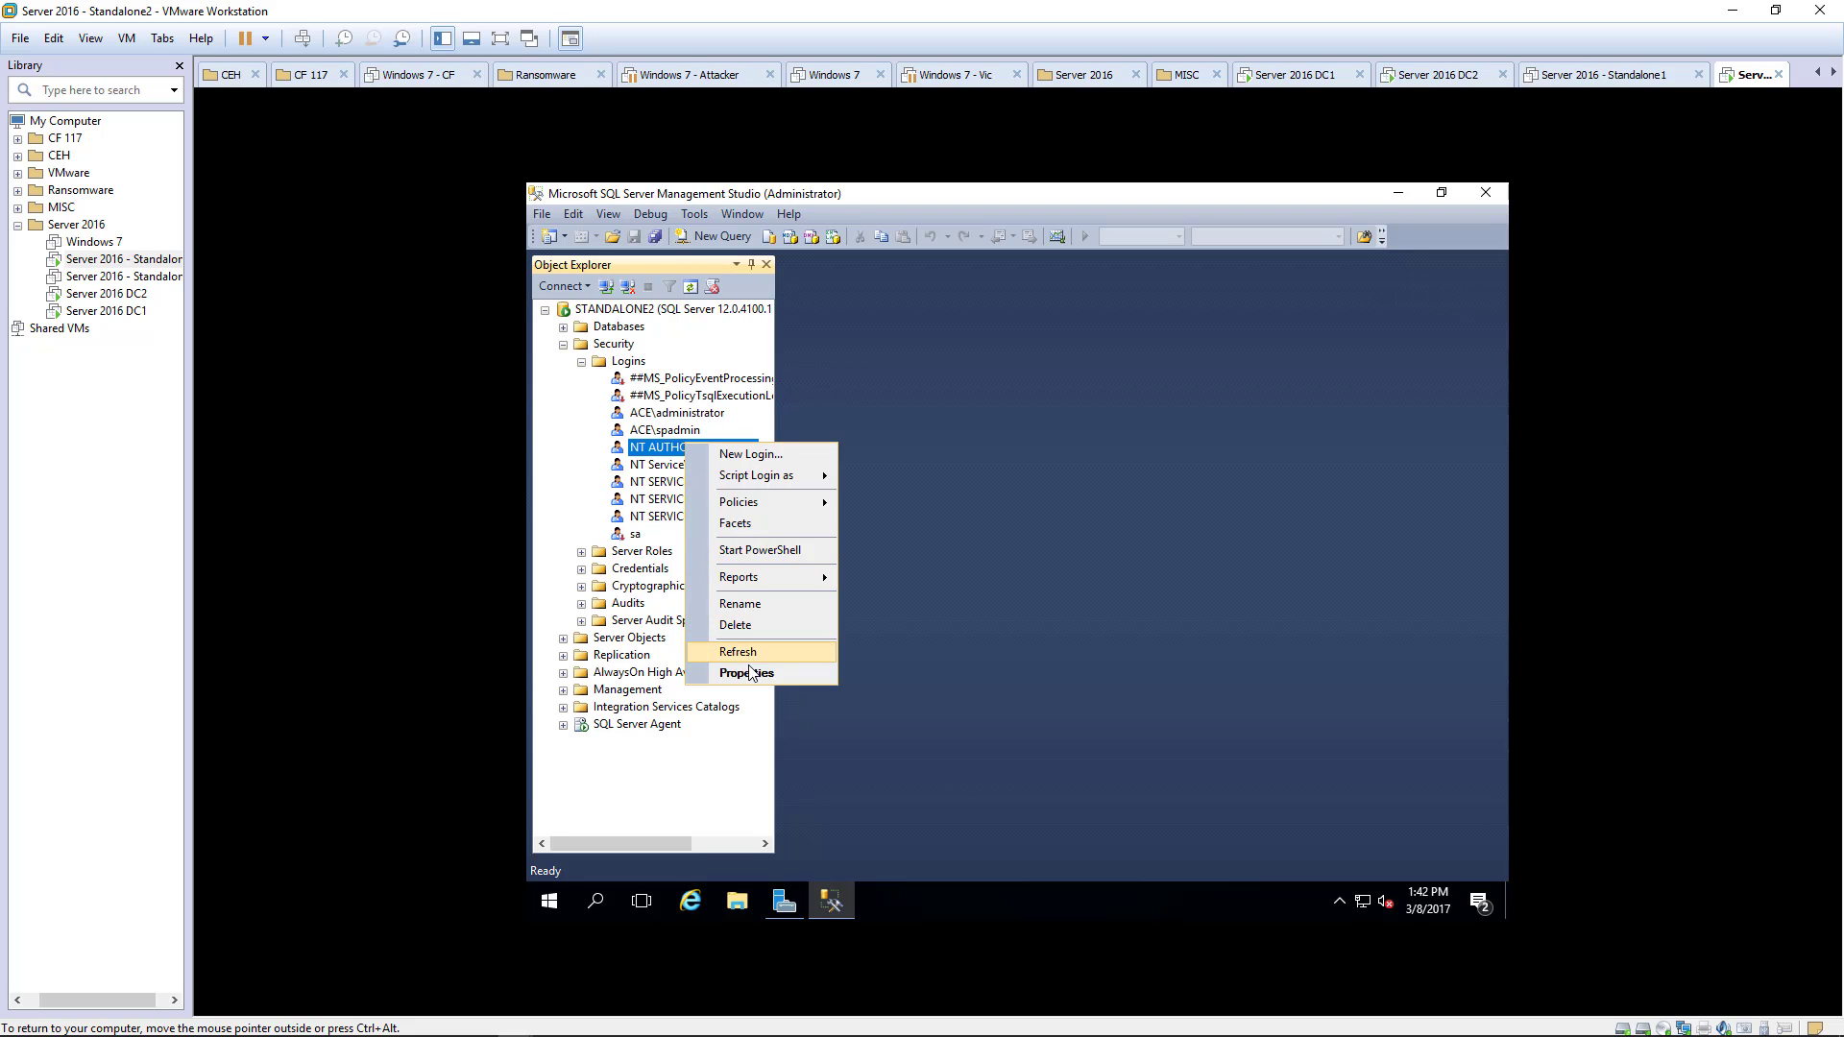
{"action": "left_click", "coordinate": [749, 672]}
{"action": "left_click", "coordinate": [718, 316]}
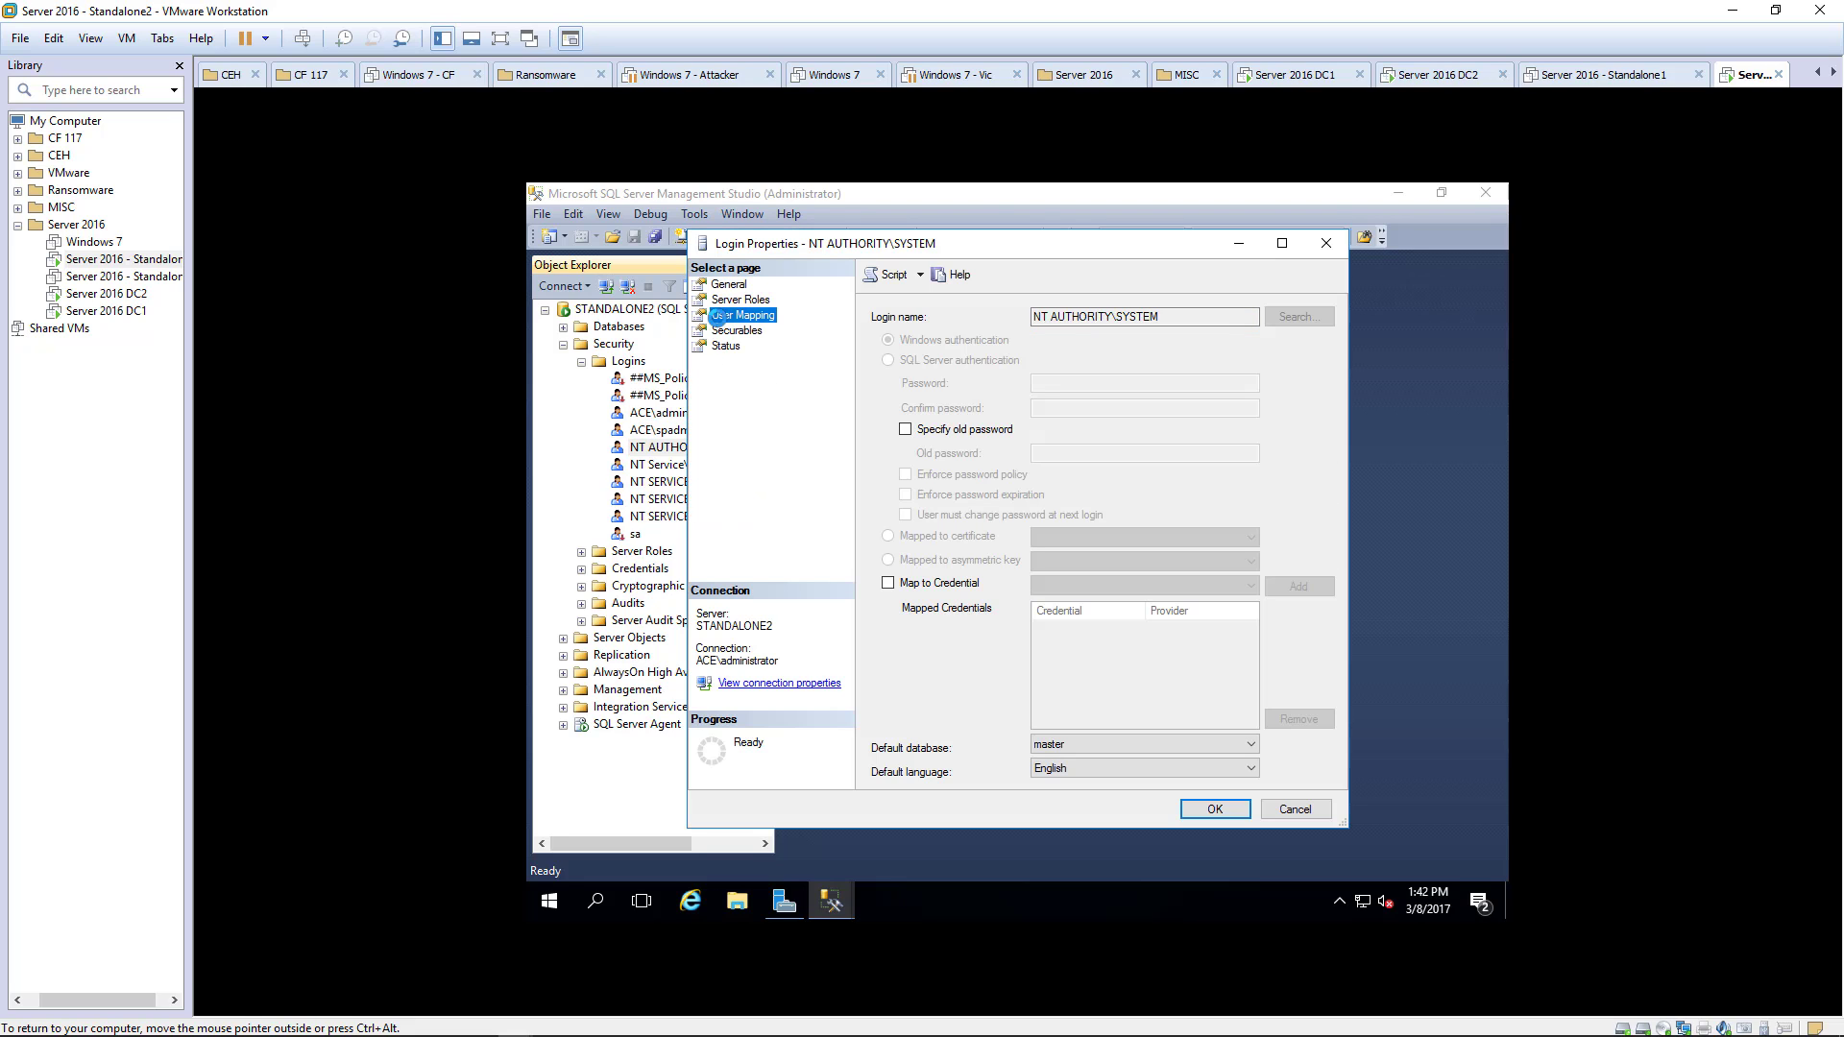
{"action": "left_click", "coordinate": [741, 300]}
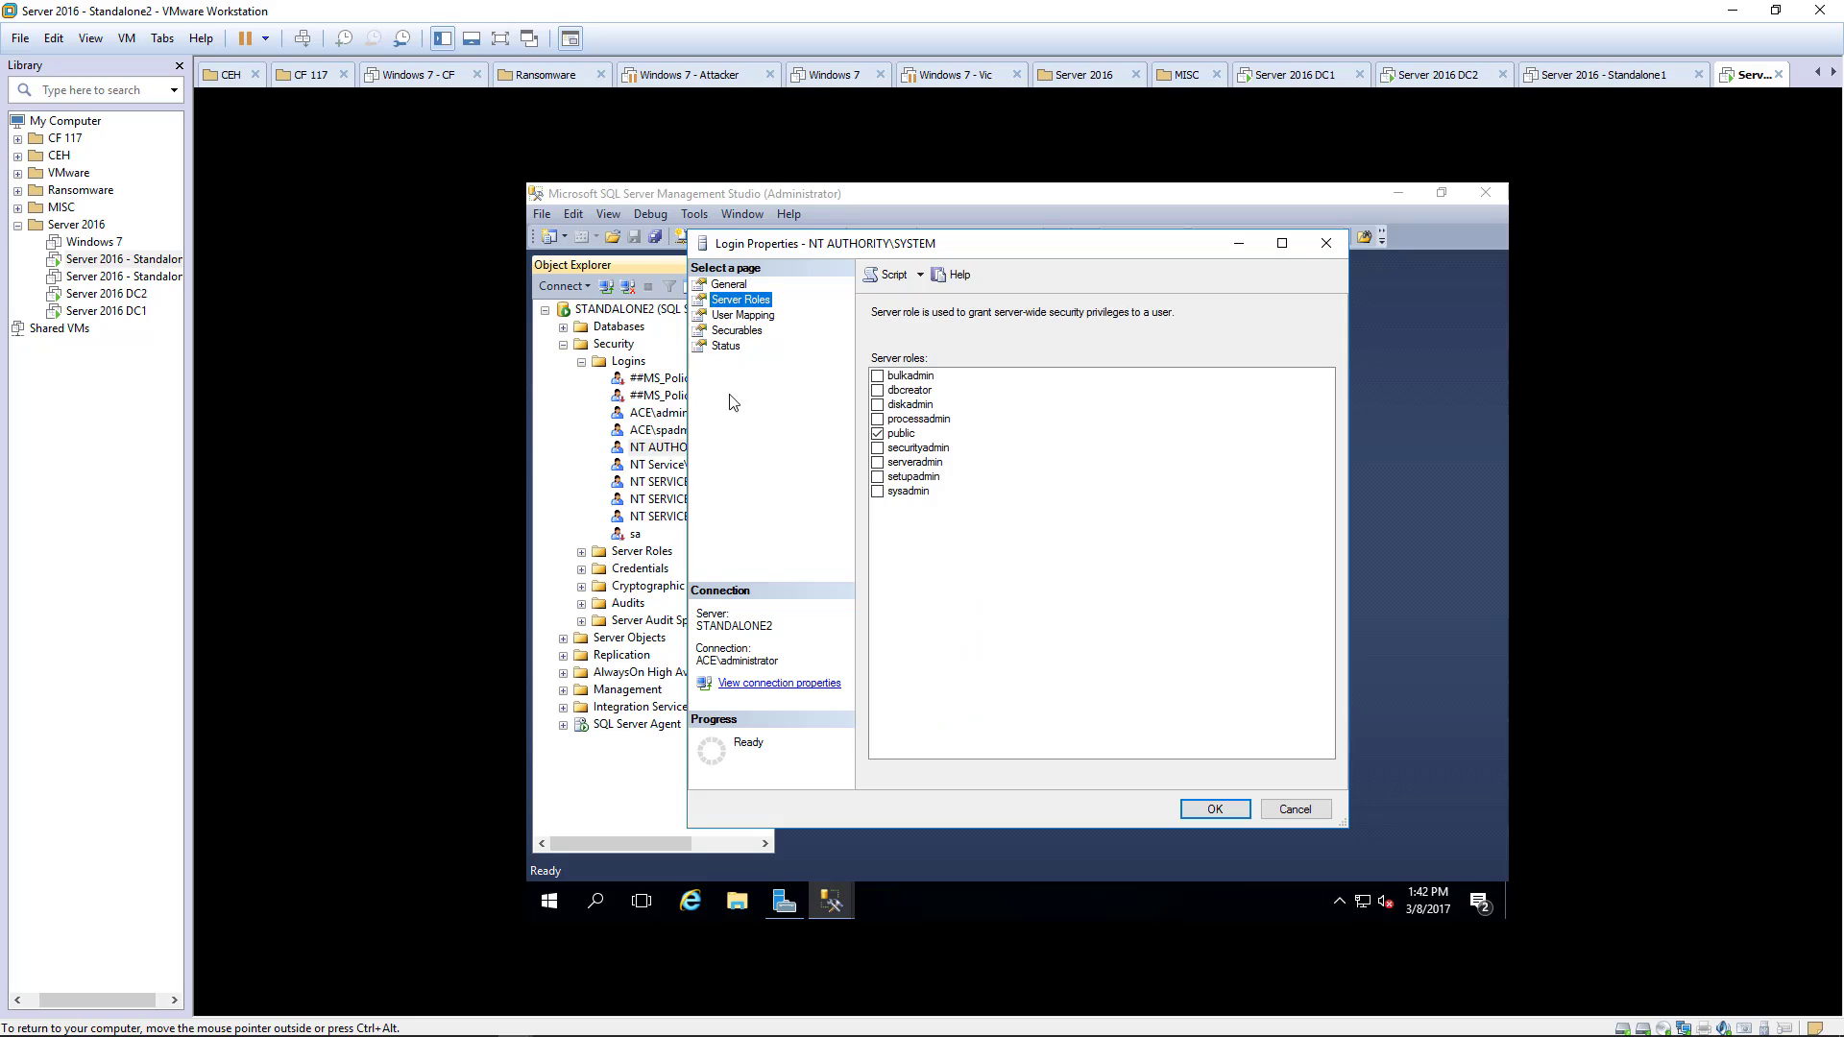
{"action": "left_click", "coordinate": [880, 390]}
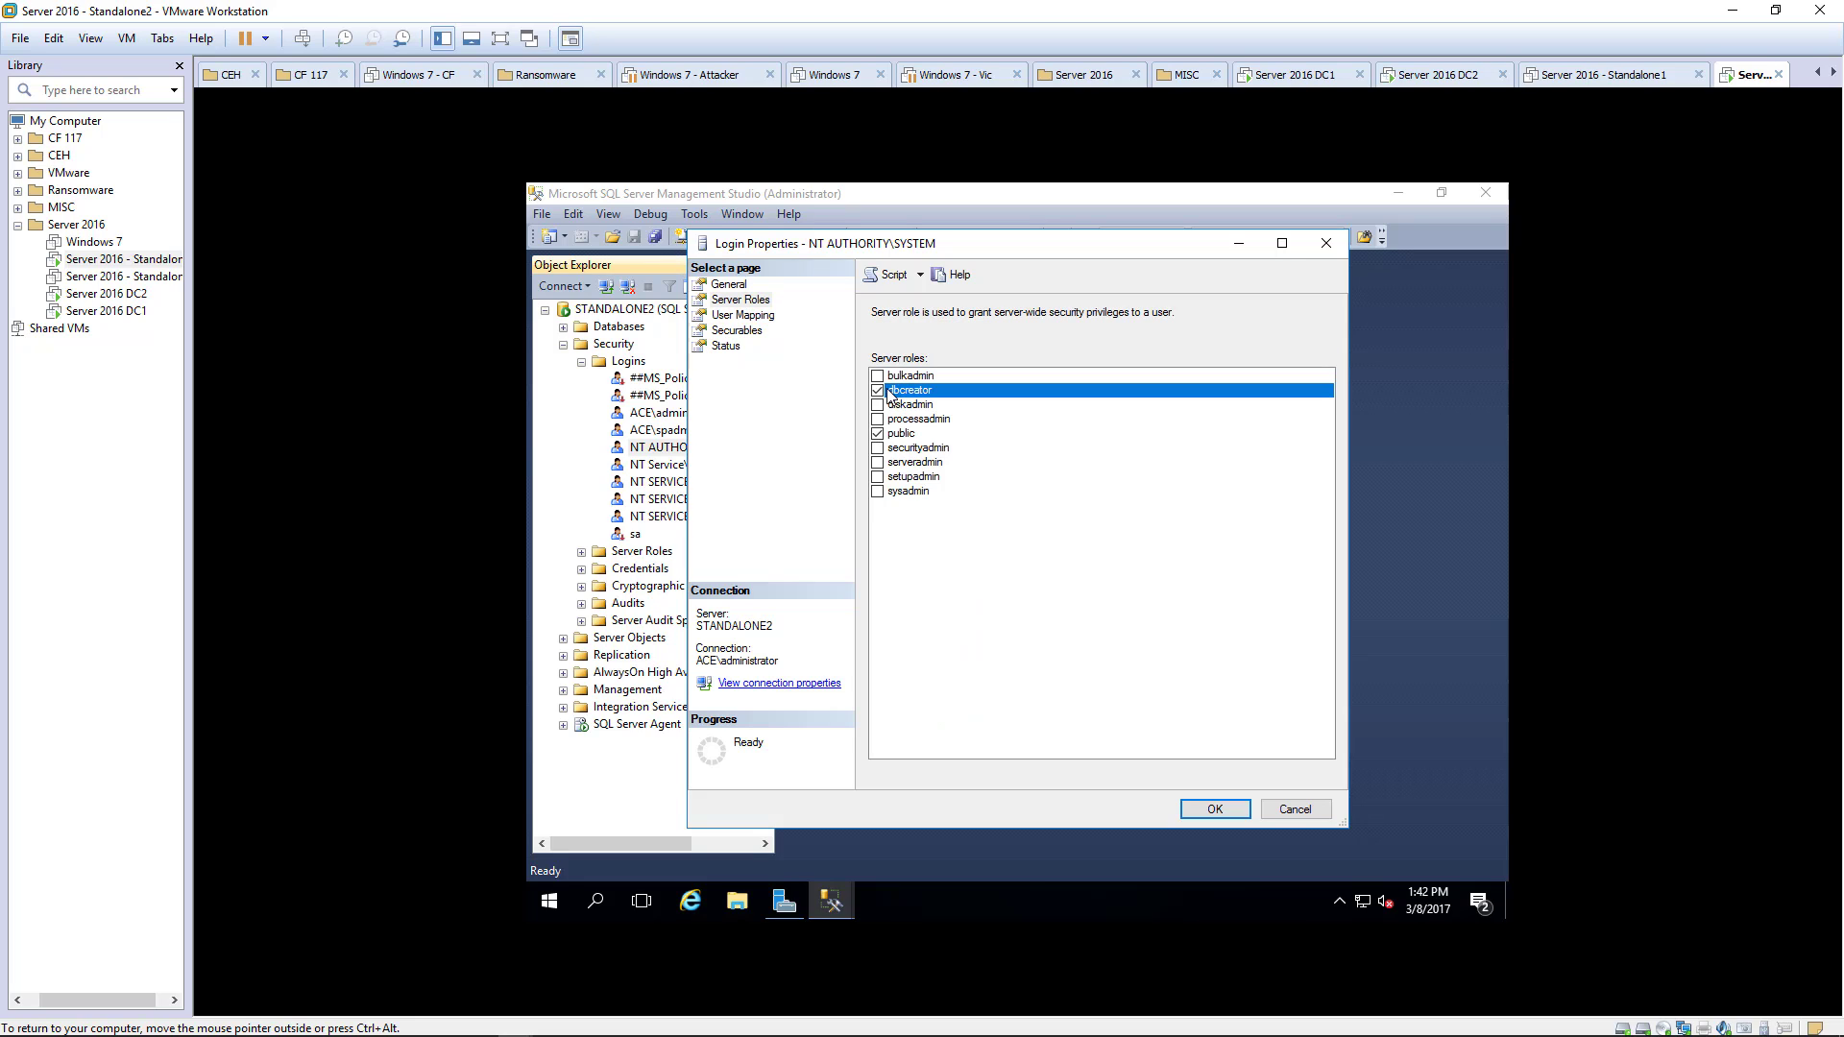
{"action": "left_click", "coordinate": [877, 448]}
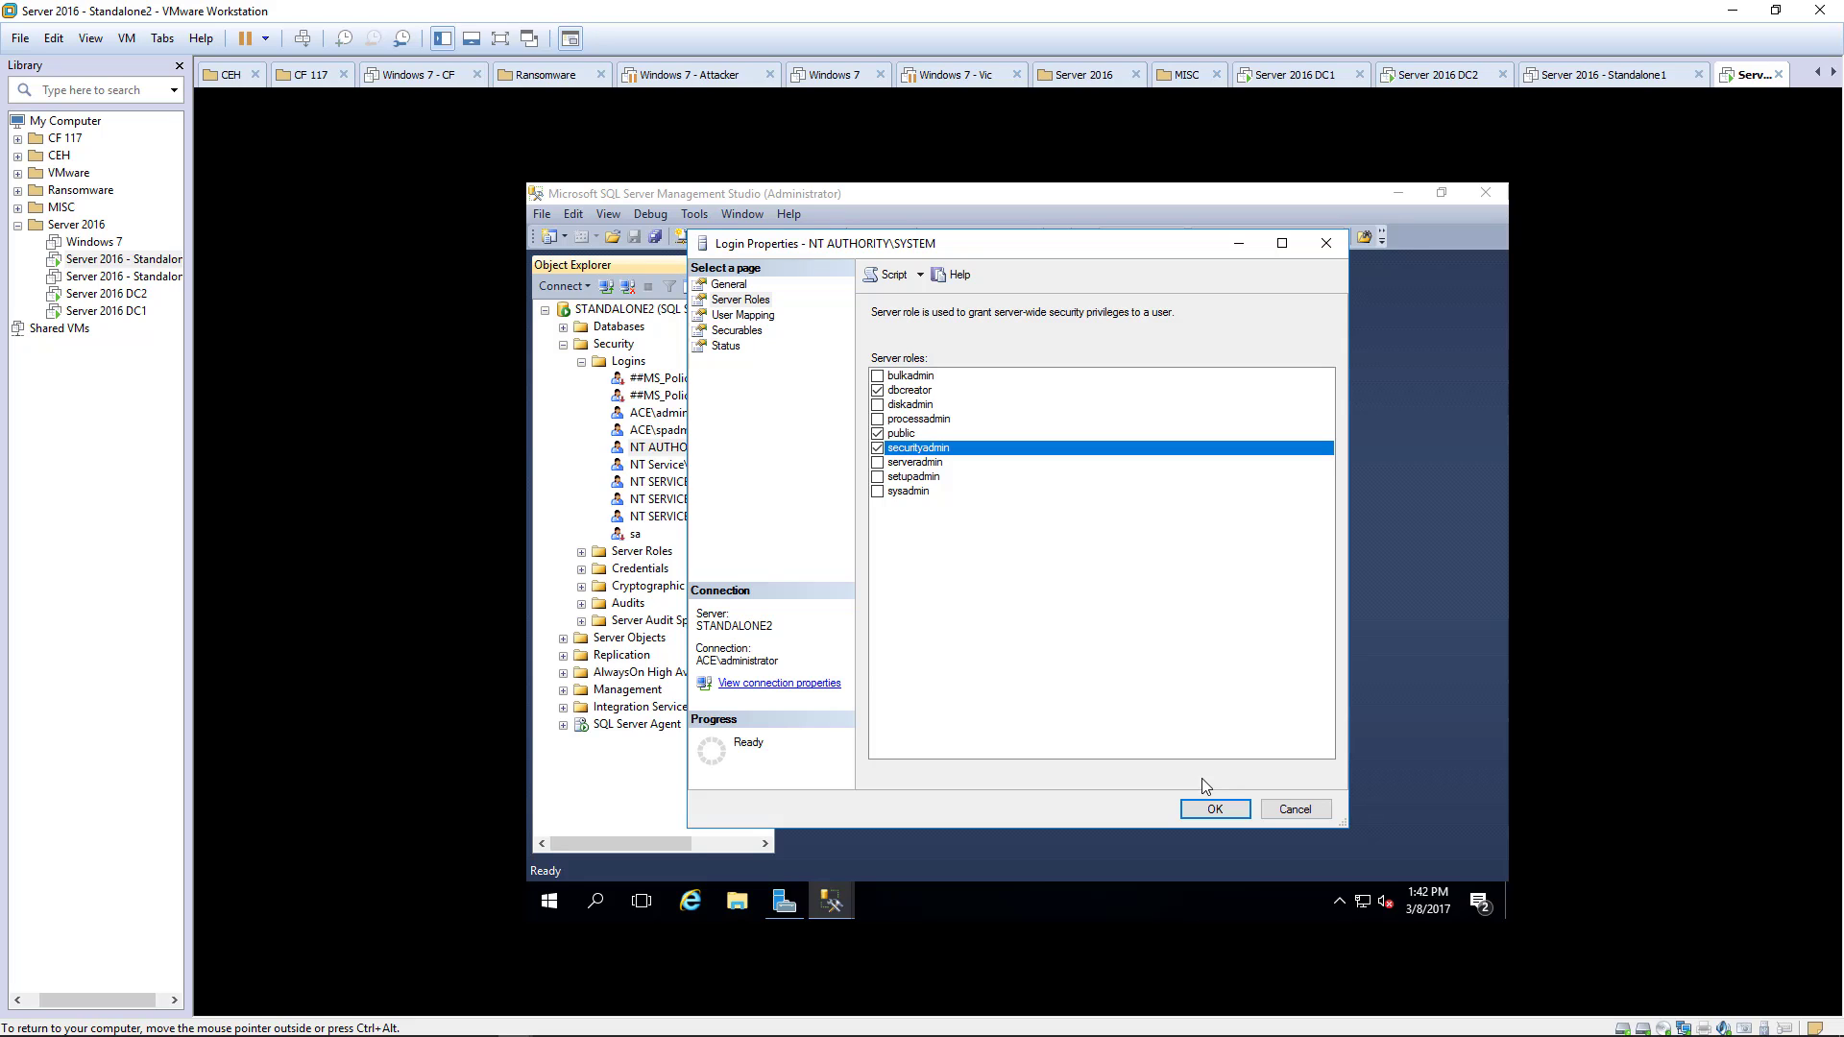
{"action": "left_click", "coordinate": [1216, 807]}
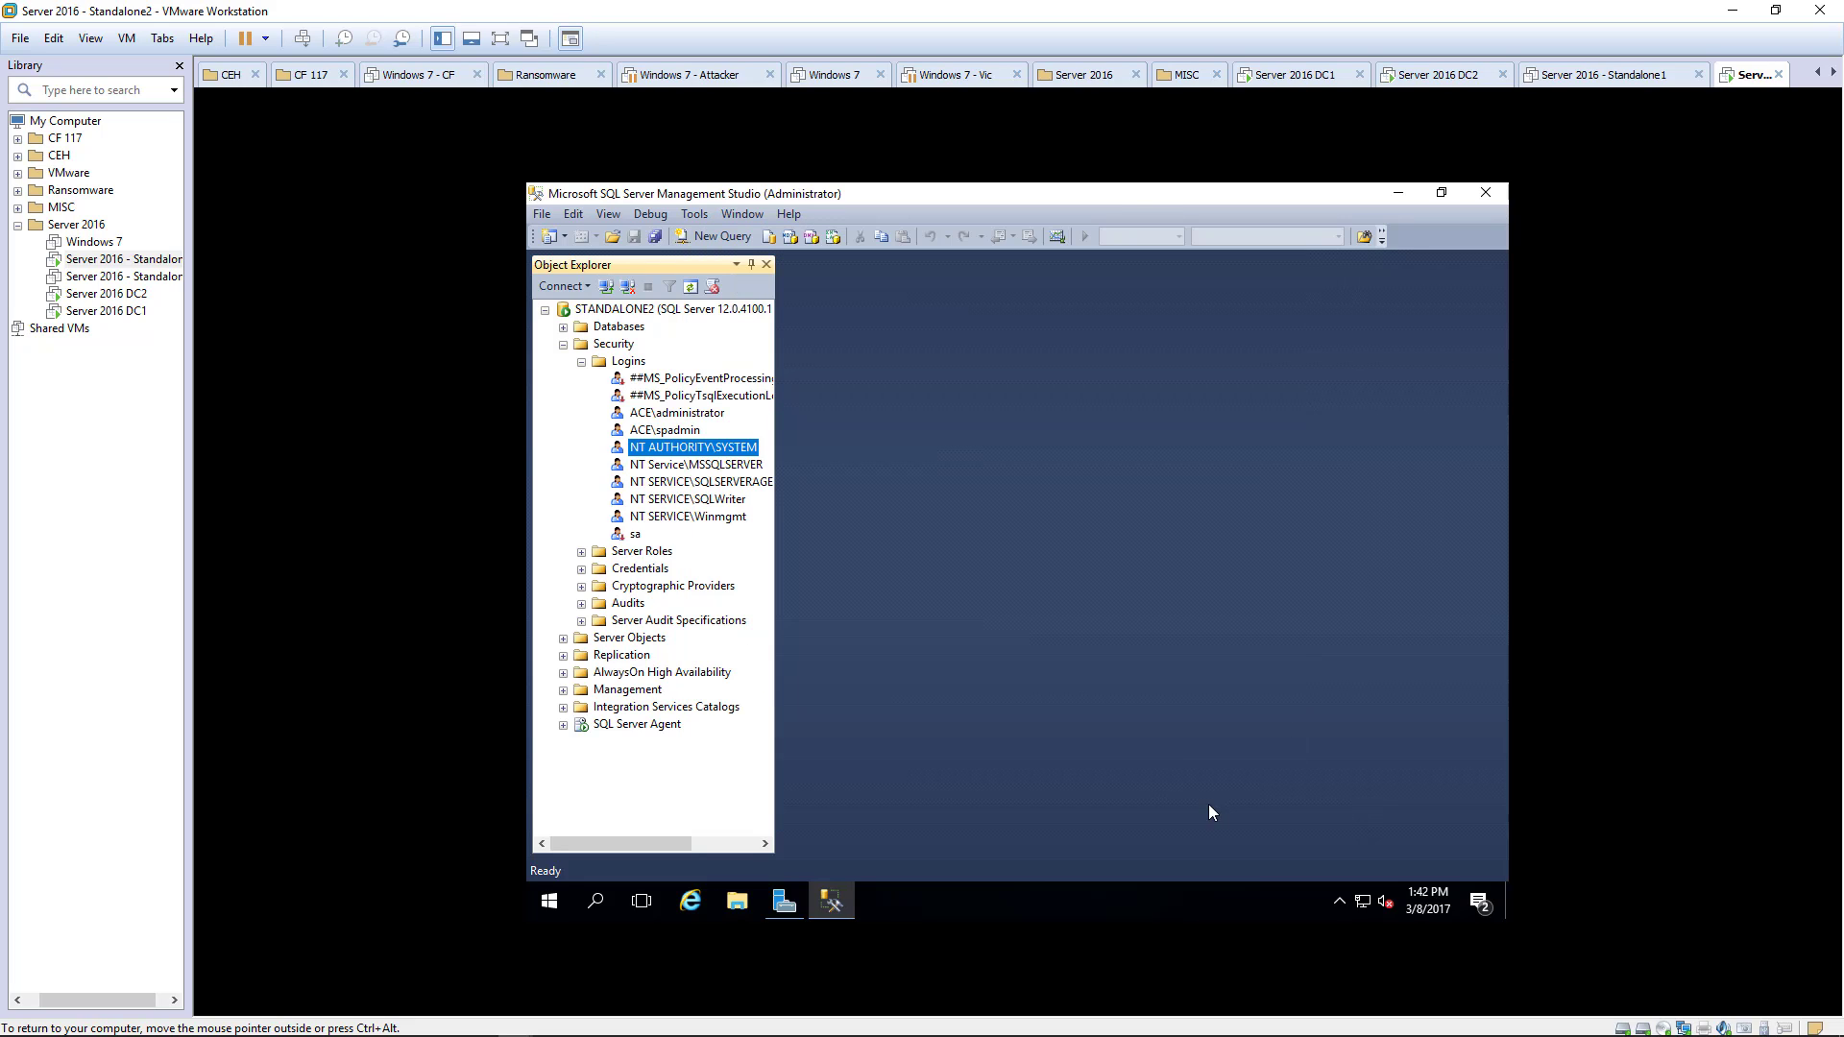
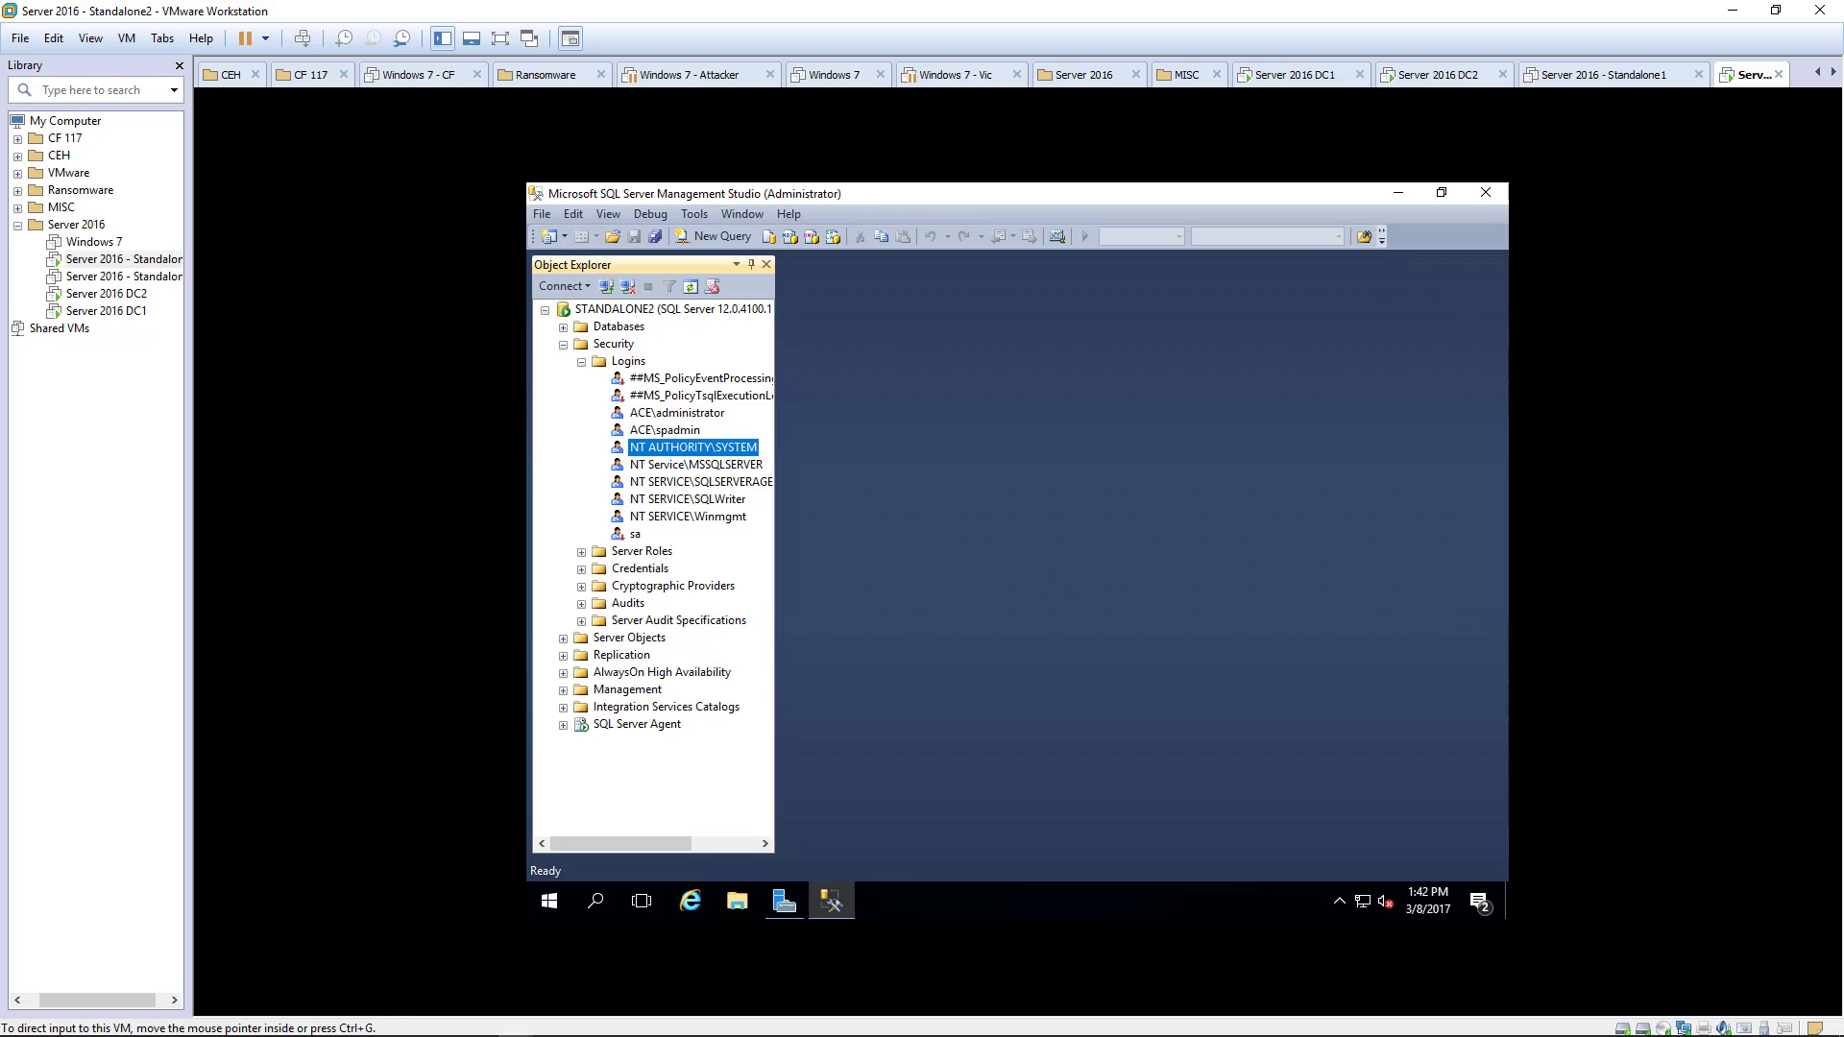
- Add the dbcreator server role to the NT Service\MSSQLSERVER login in its Properties and save
{"action": "left_click", "coordinate": [698, 465]}
{"action": "right_click", "coordinate": [698, 465]}
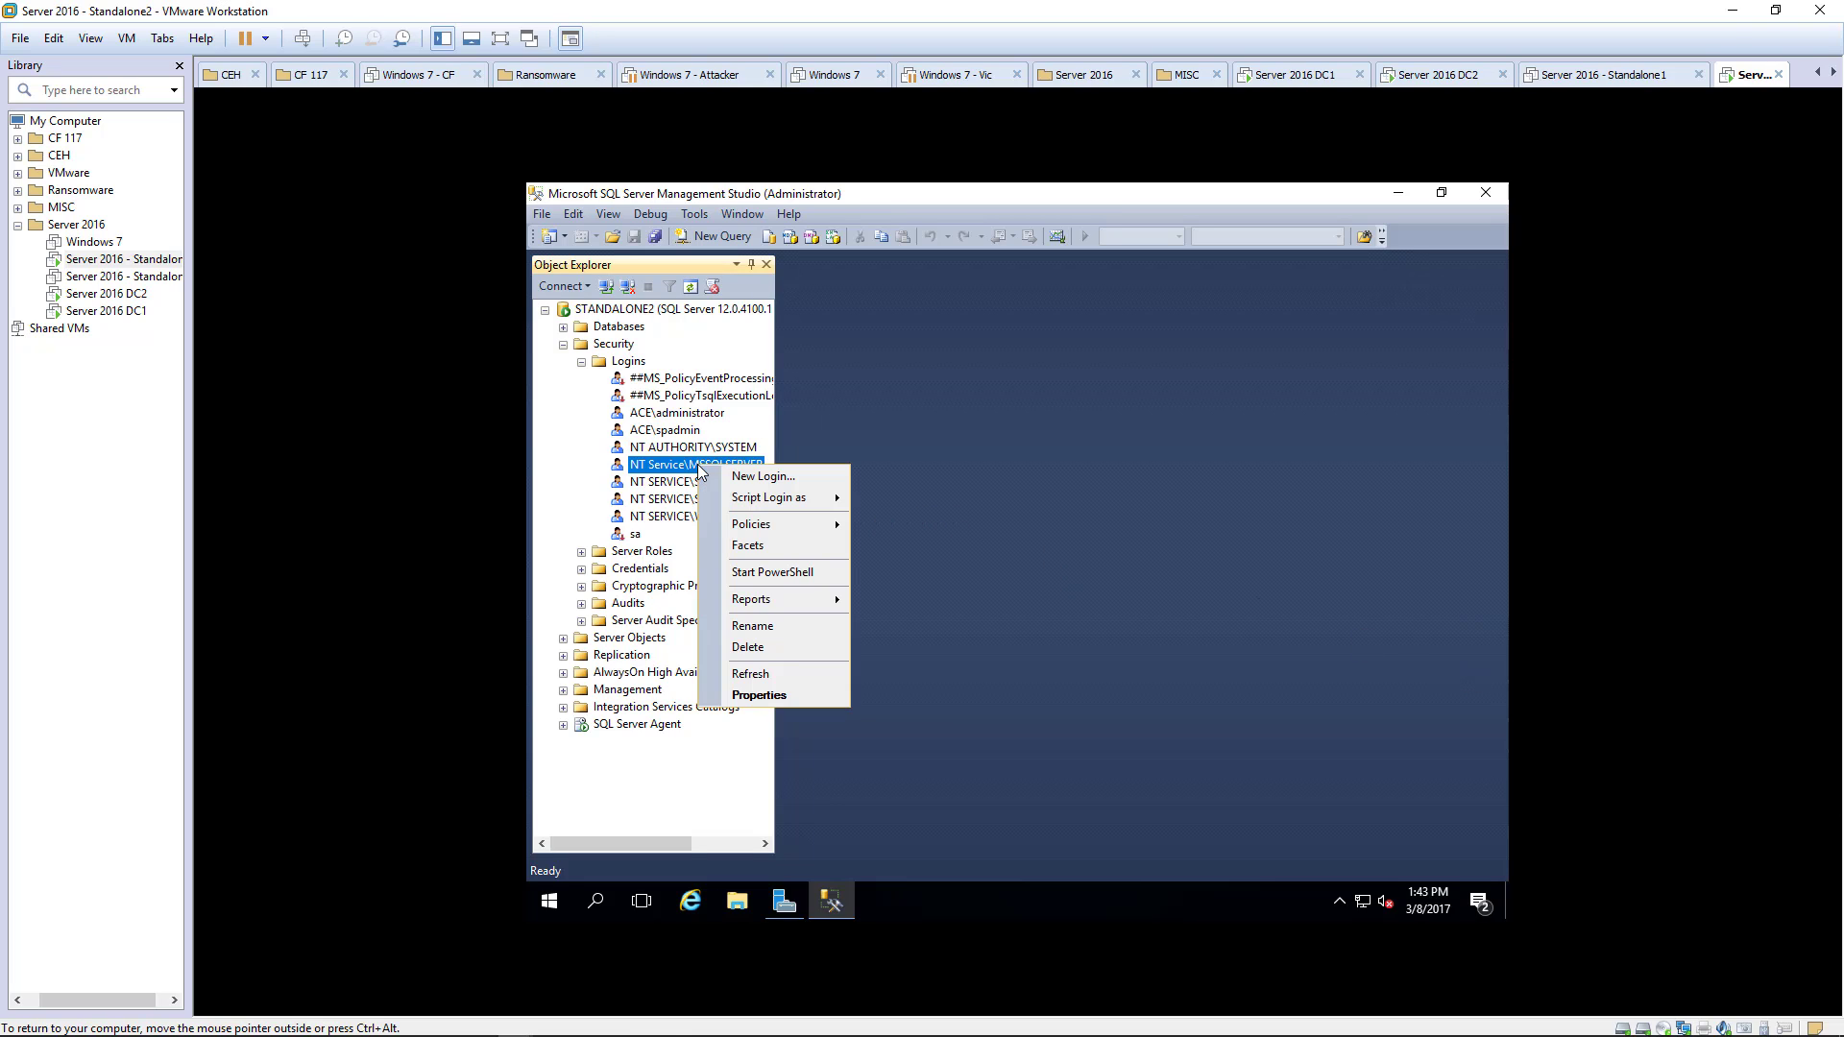
{"action": "left_click", "coordinate": [758, 695]}
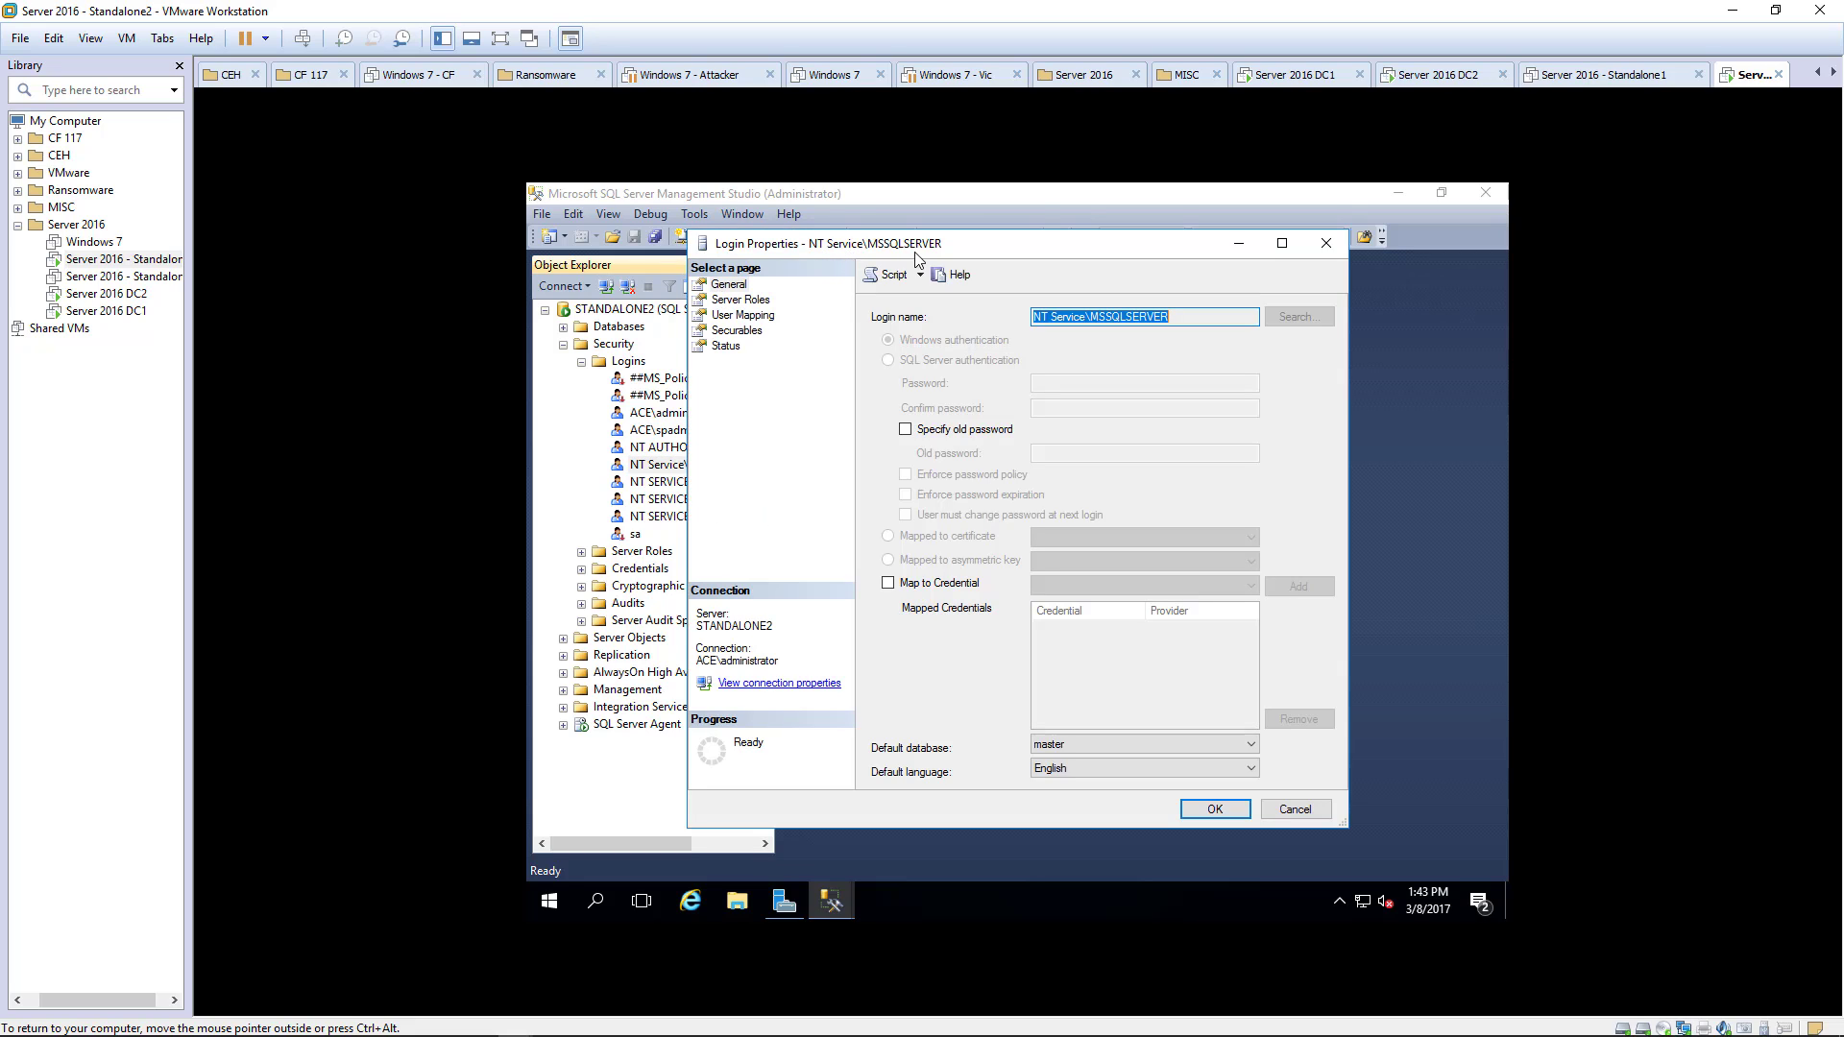
{"action": "left_click", "coordinate": [753, 303]}
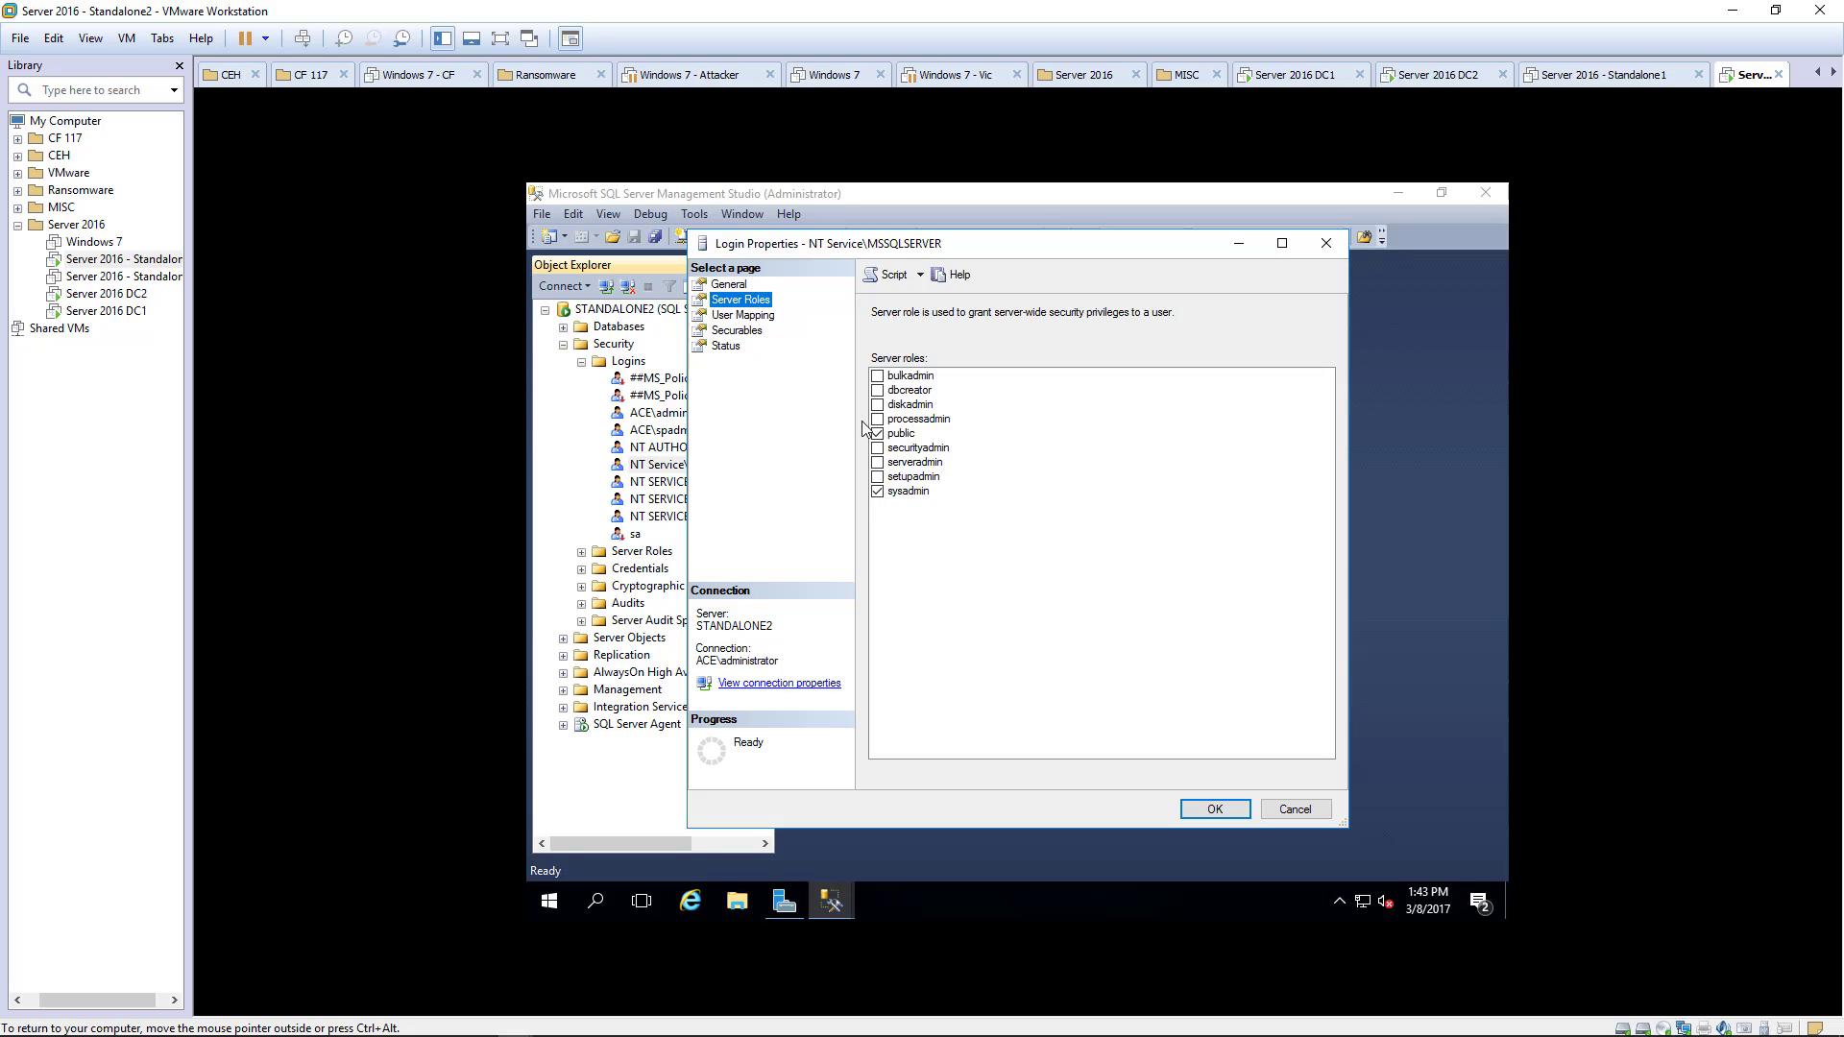
{"action": "left_click", "coordinate": [877, 390]}
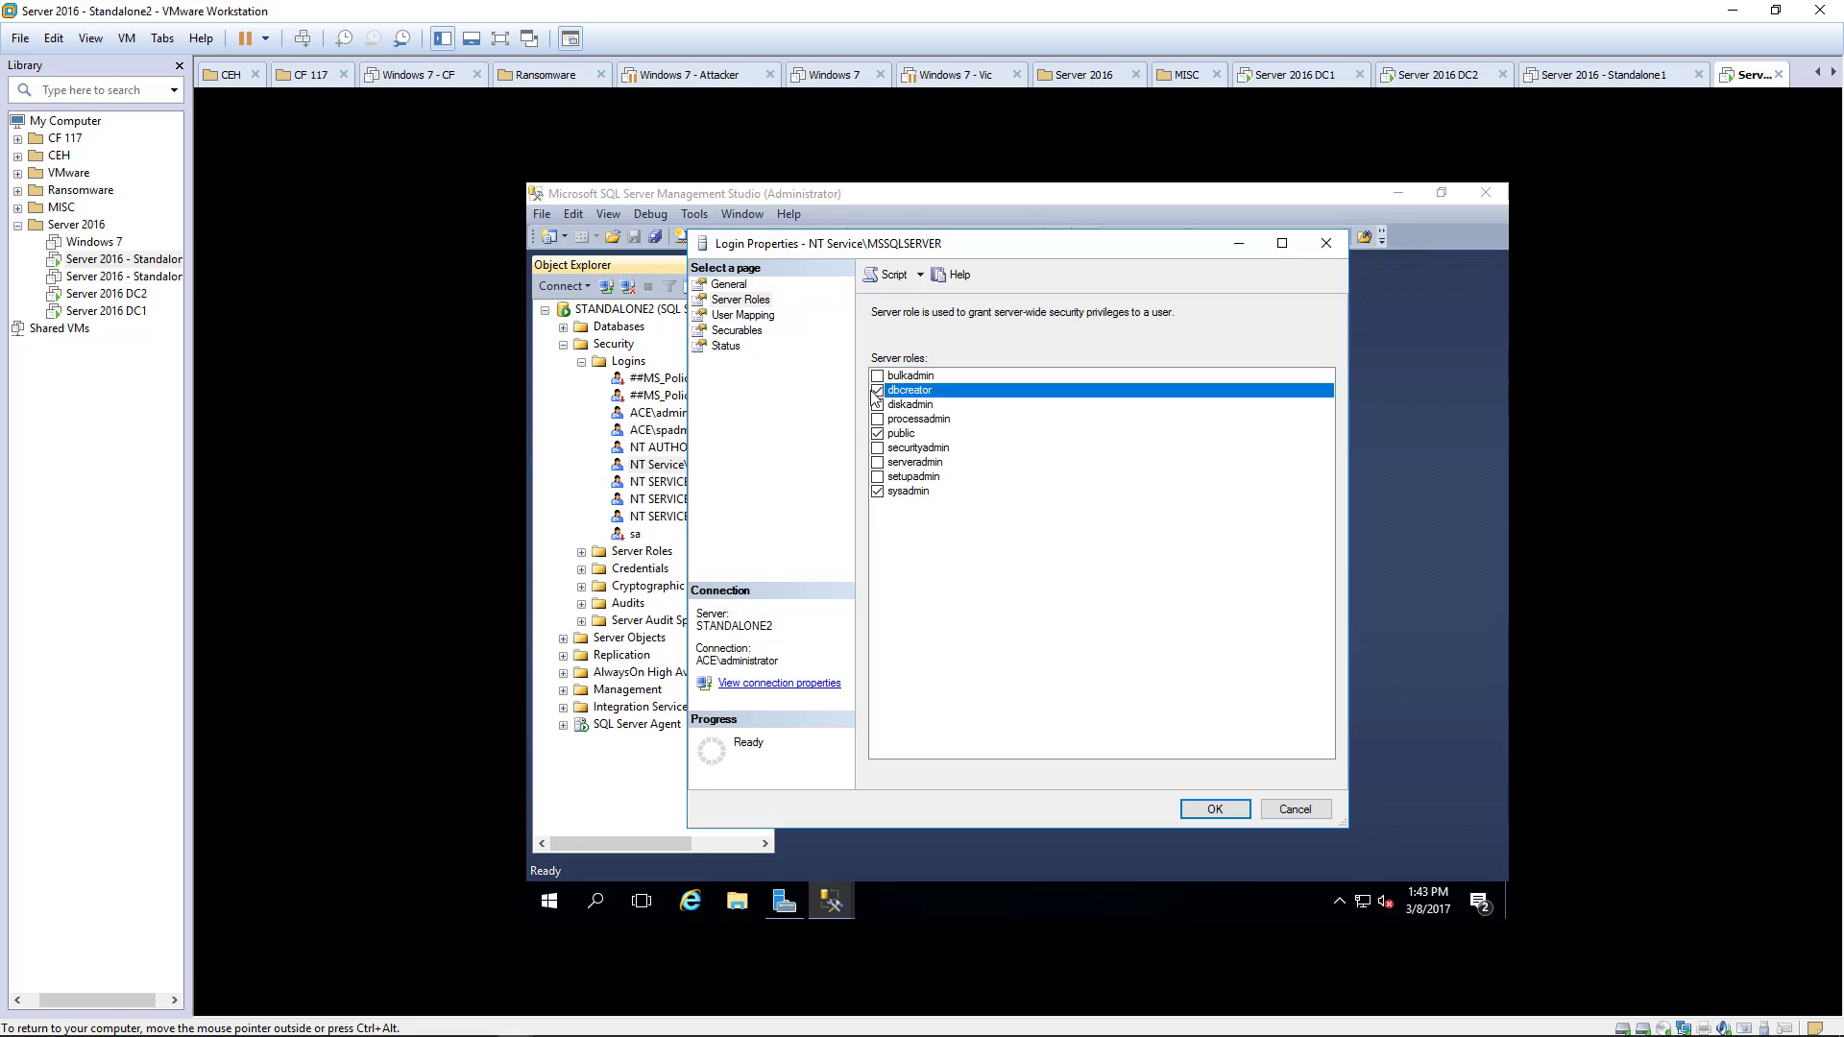
{"action": "left_click", "coordinate": [1214, 810]}
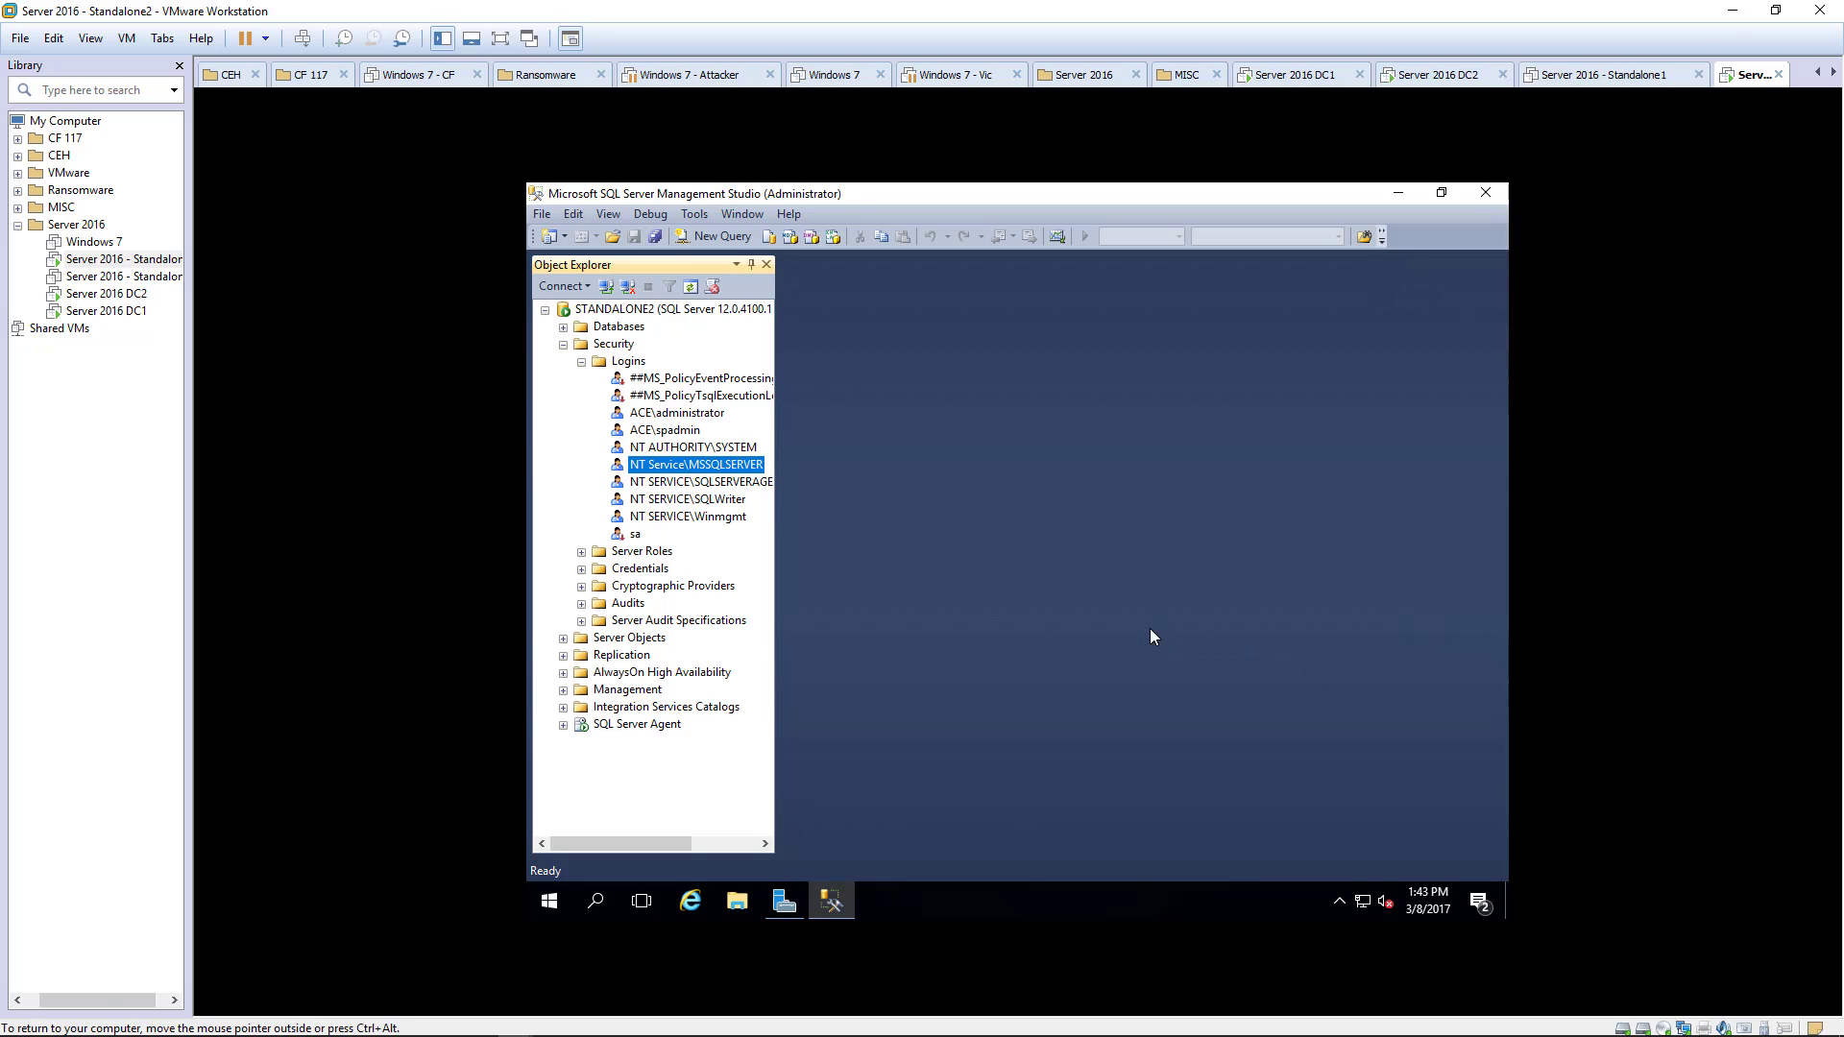
- Close Management Studio and point the VM's CD/DVD (SATA) drive at en_sharepoint_server_2016_x64_dvd_8419458.iso
{"action": "left_click", "coordinate": [1485, 193]}
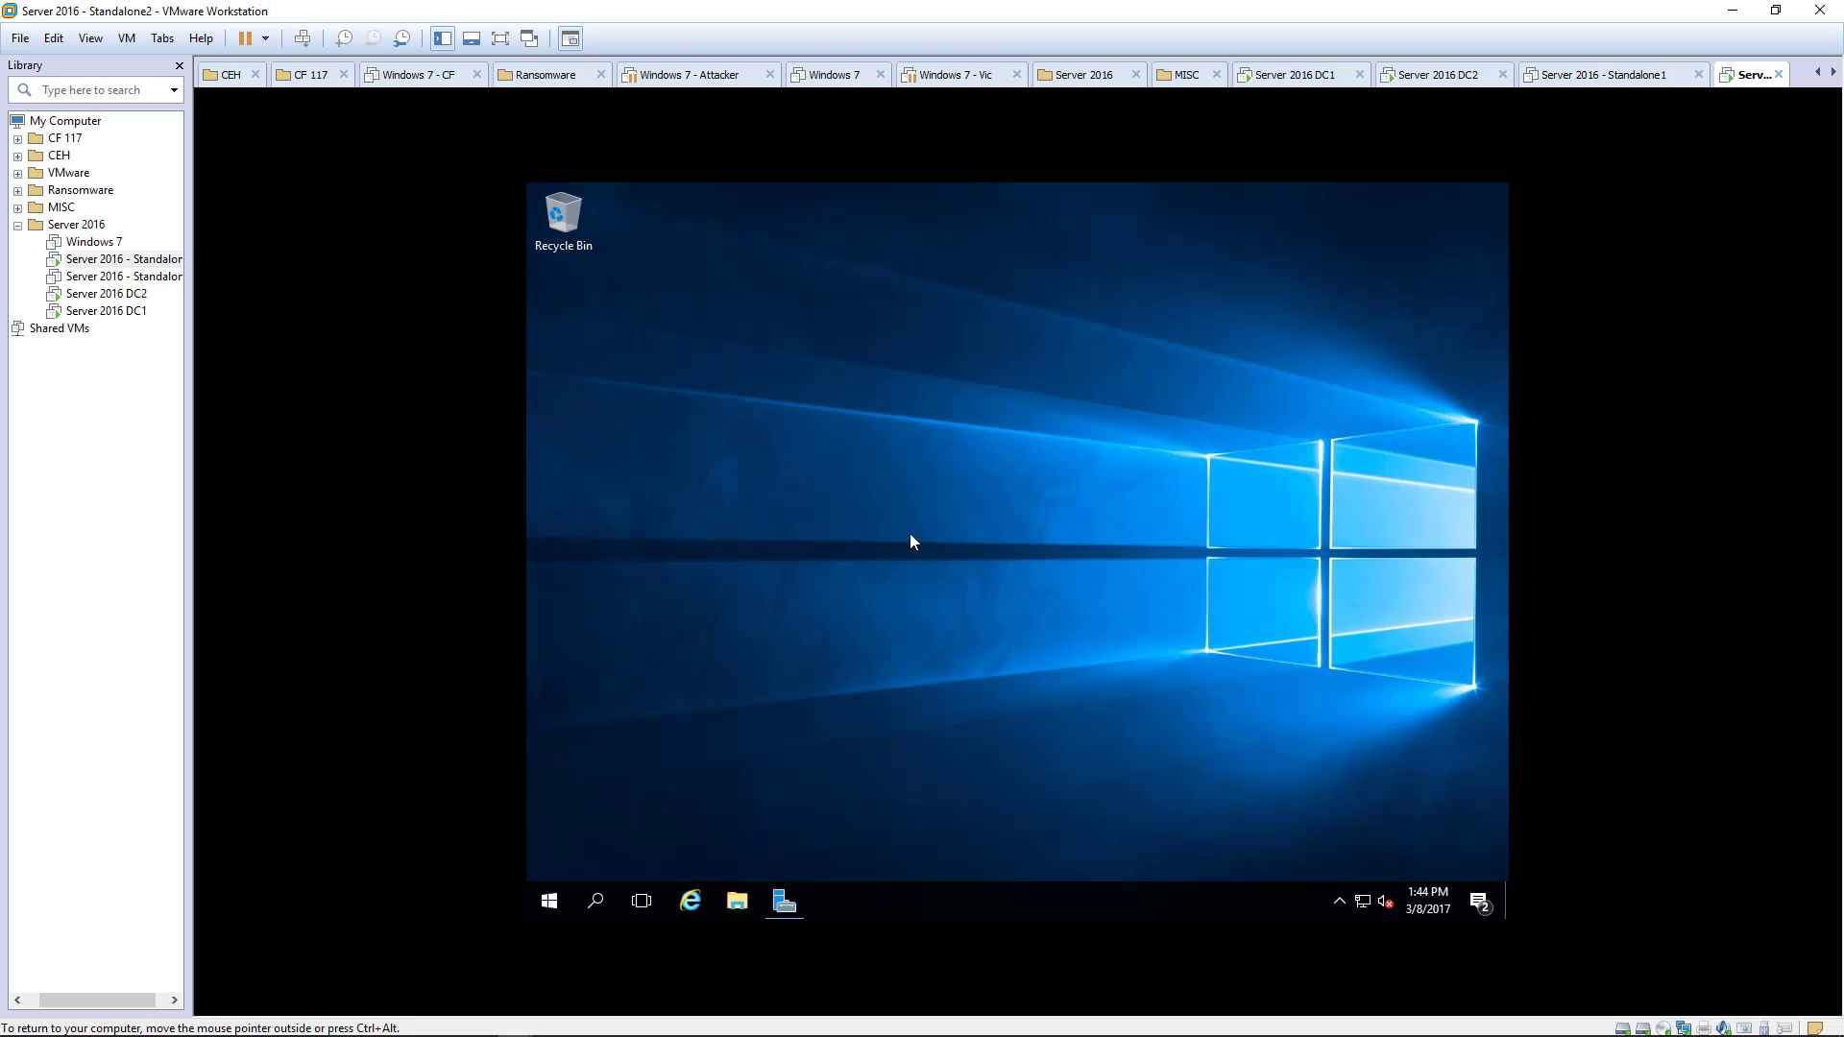
{"action": "right_click", "coordinate": [157, 260]}
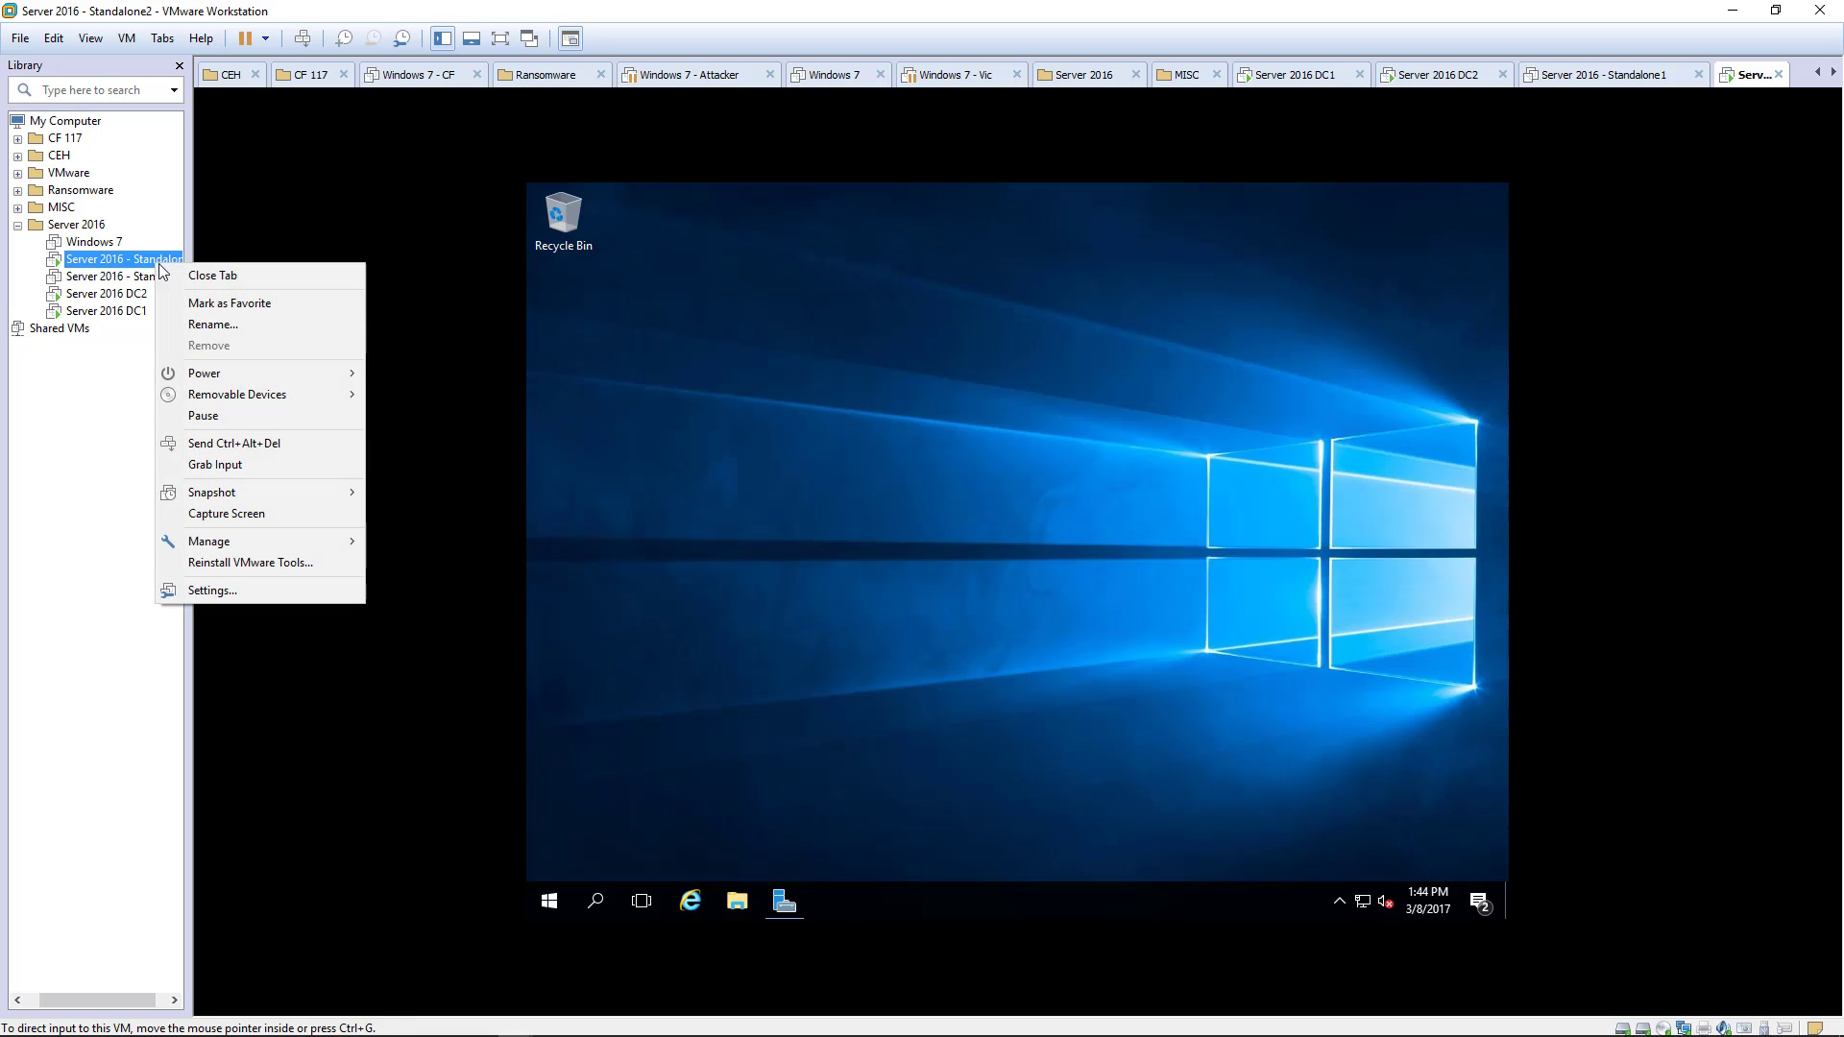
{"action": "mouse_move", "coordinate": [272, 393]}
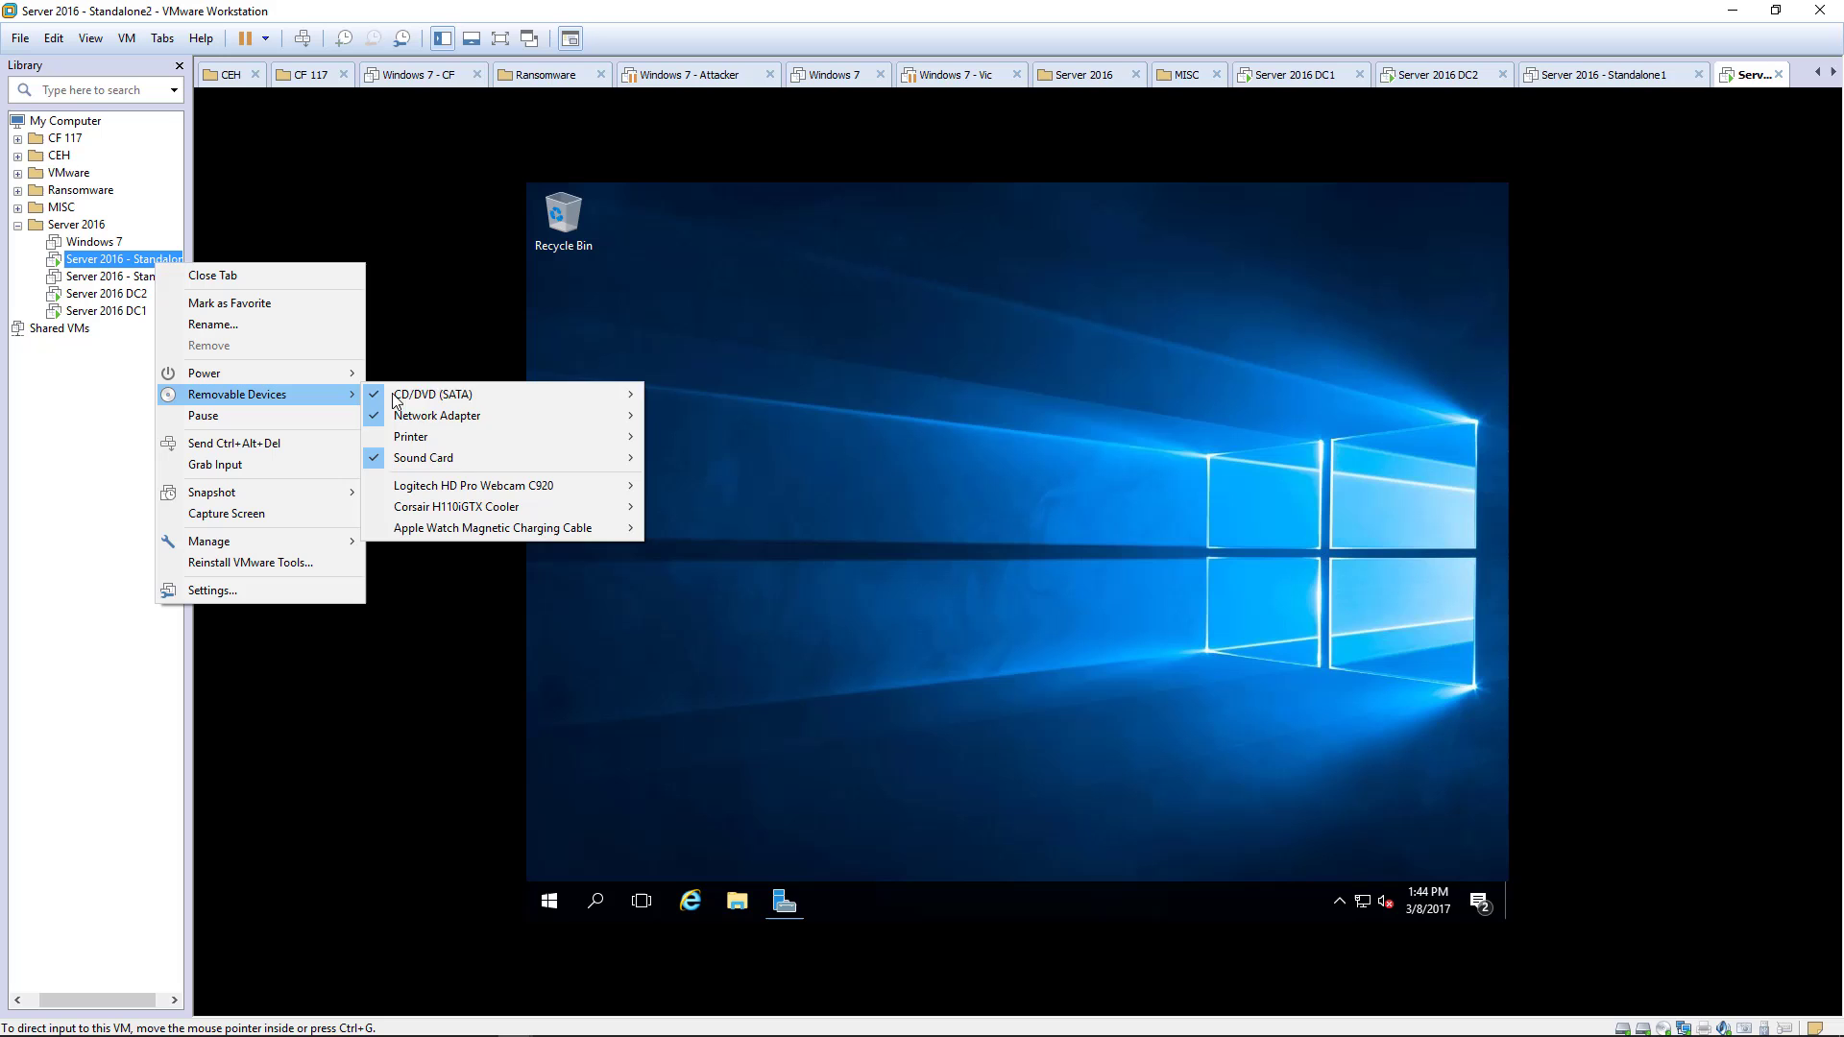
{"action": "mouse_move", "coordinate": [576, 394]}
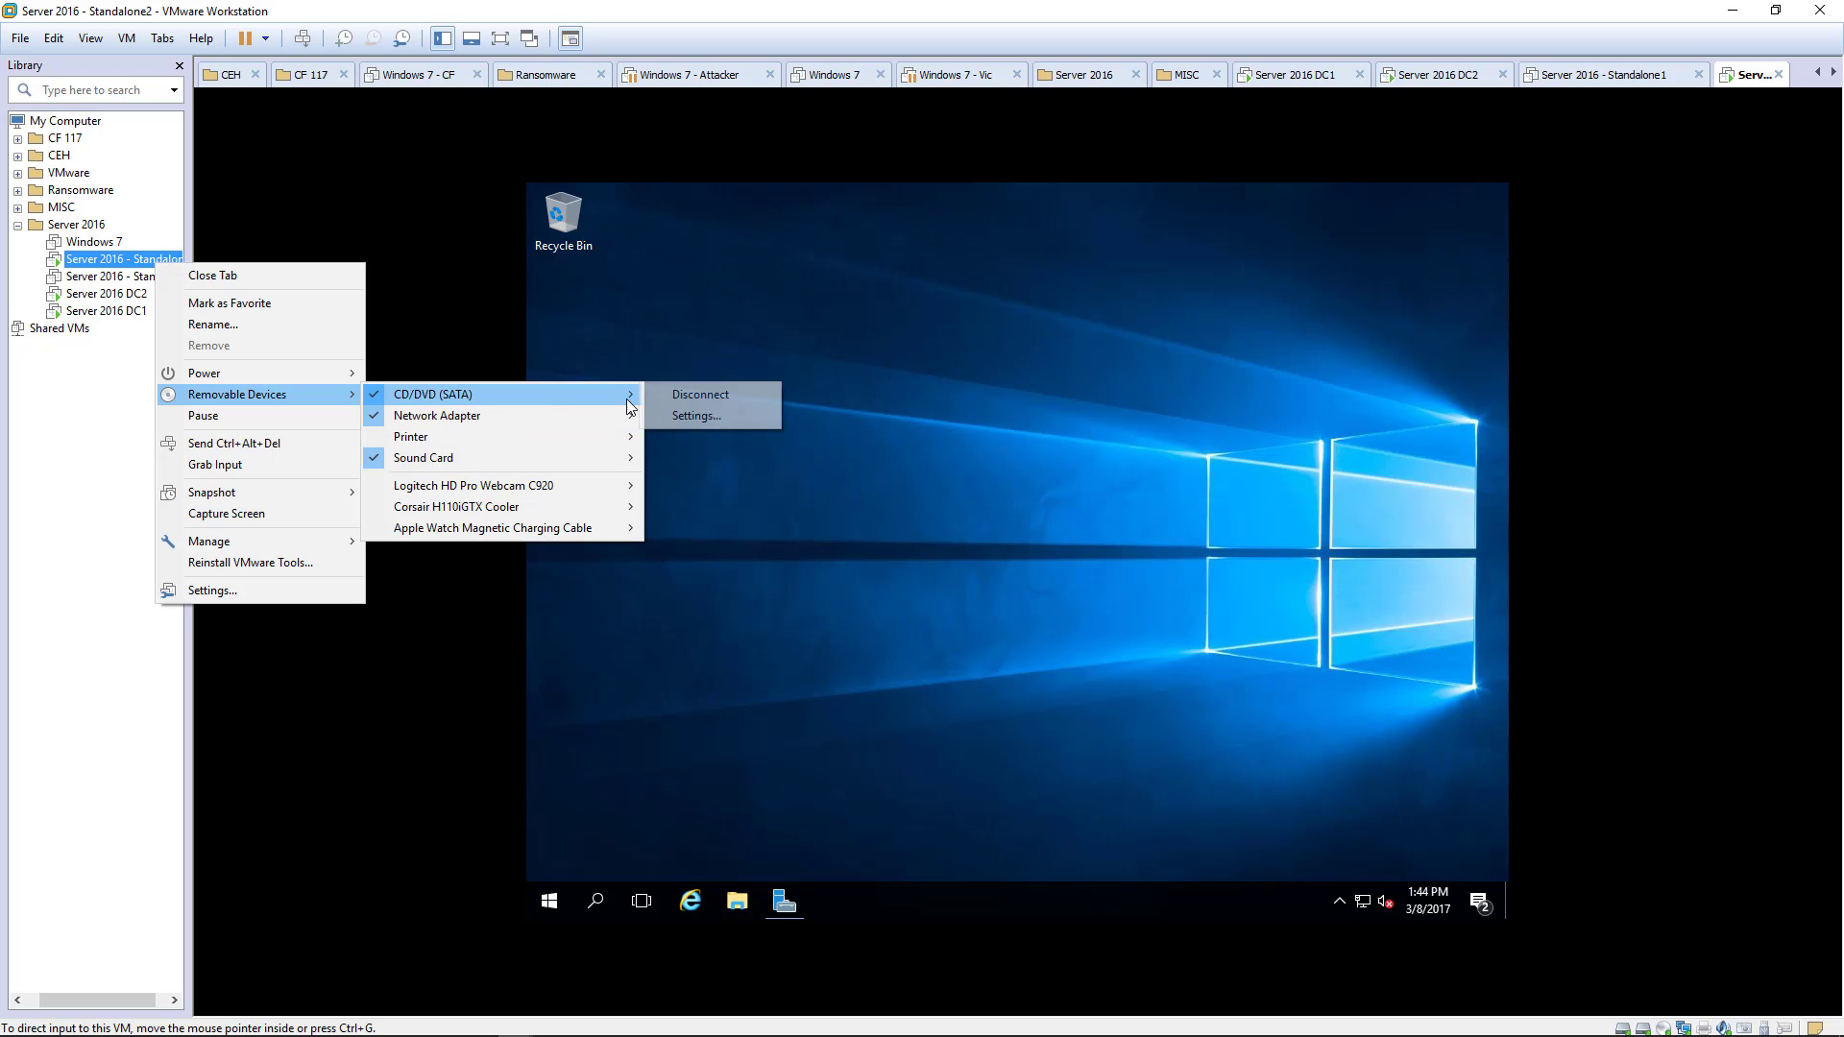
{"action": "left_click", "coordinate": [686, 414]}
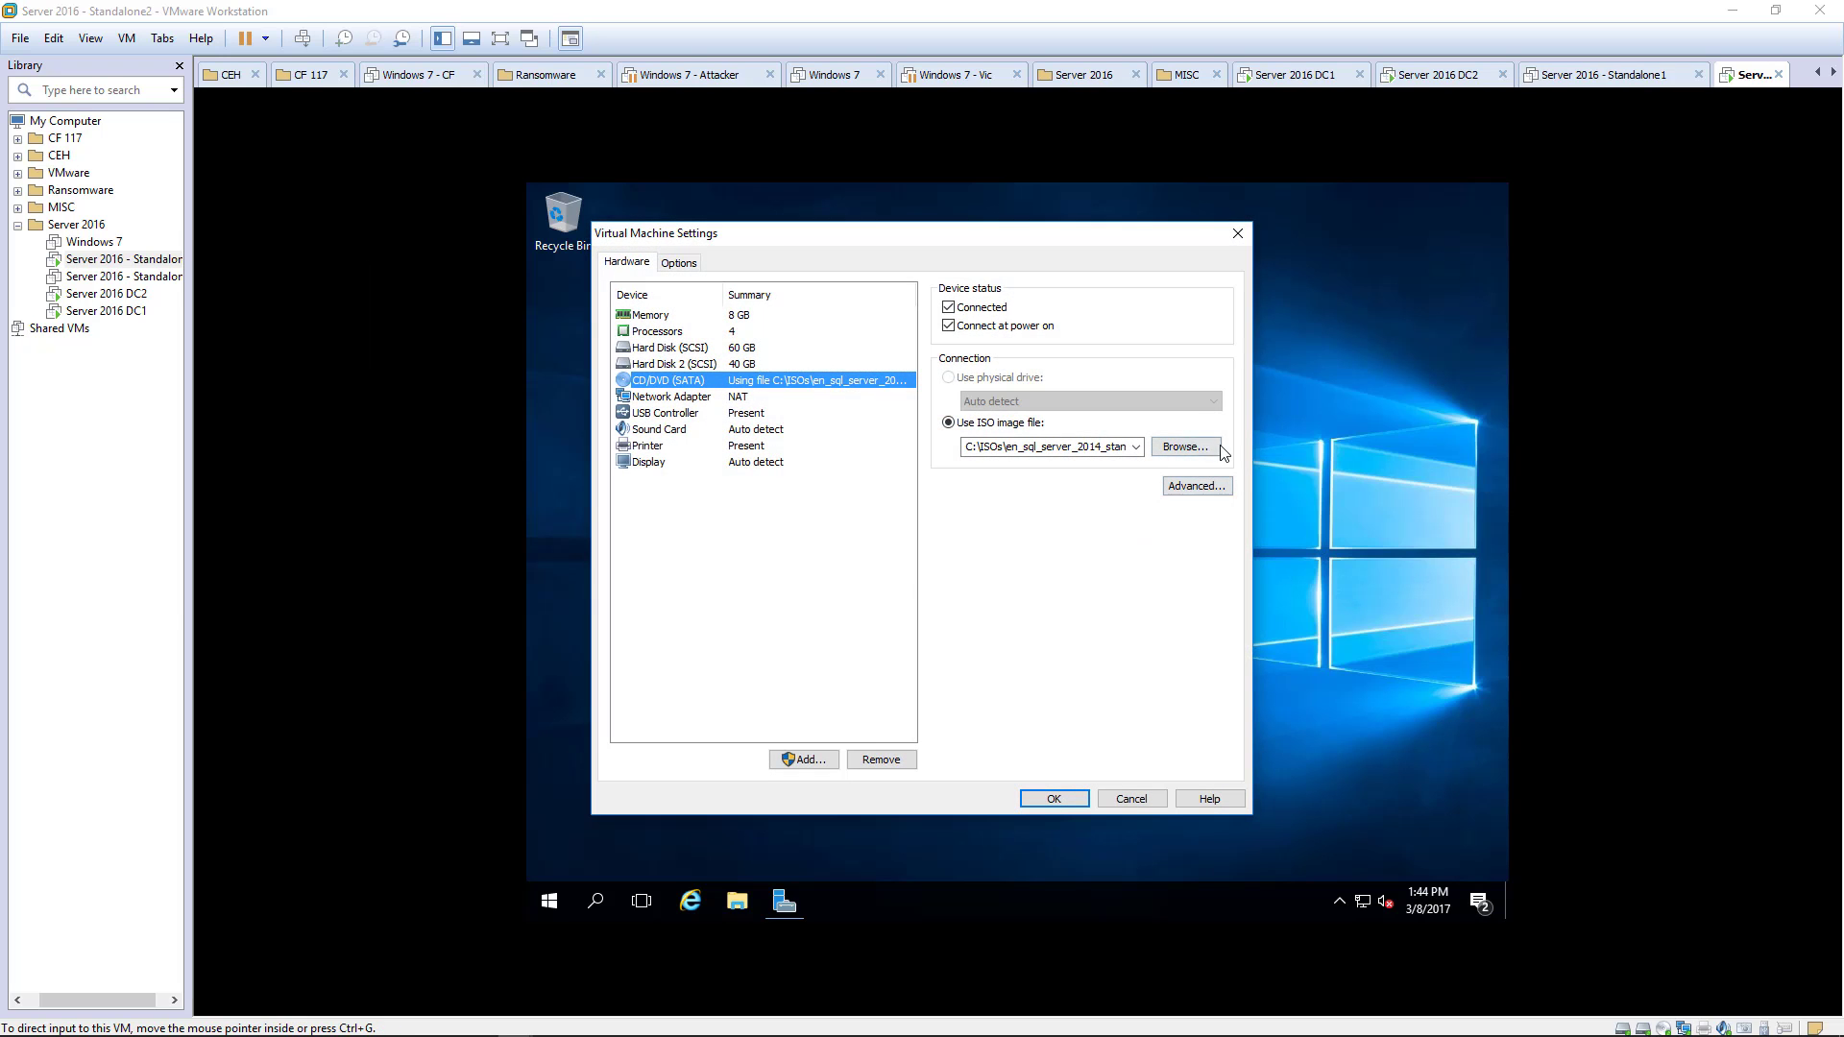
{"action": "left_click", "coordinate": [1196, 447]}
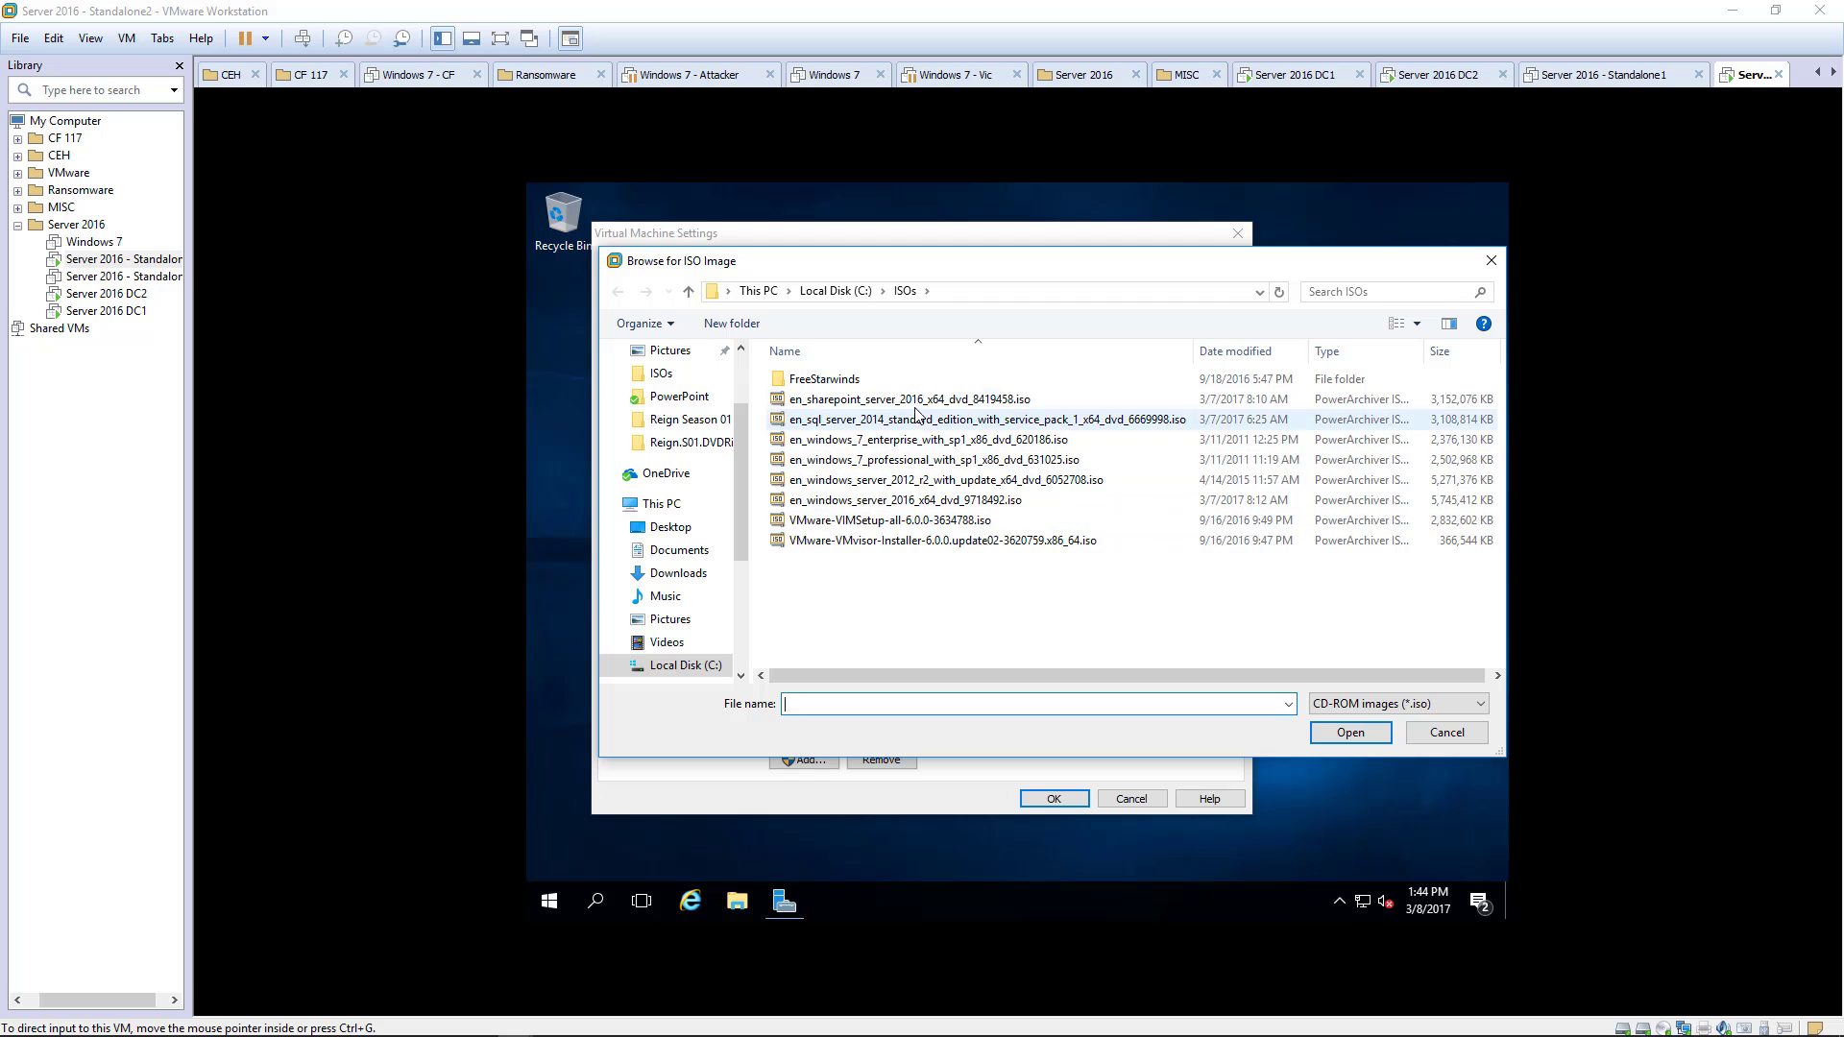
{"action": "left_click", "coordinate": [908, 403]}
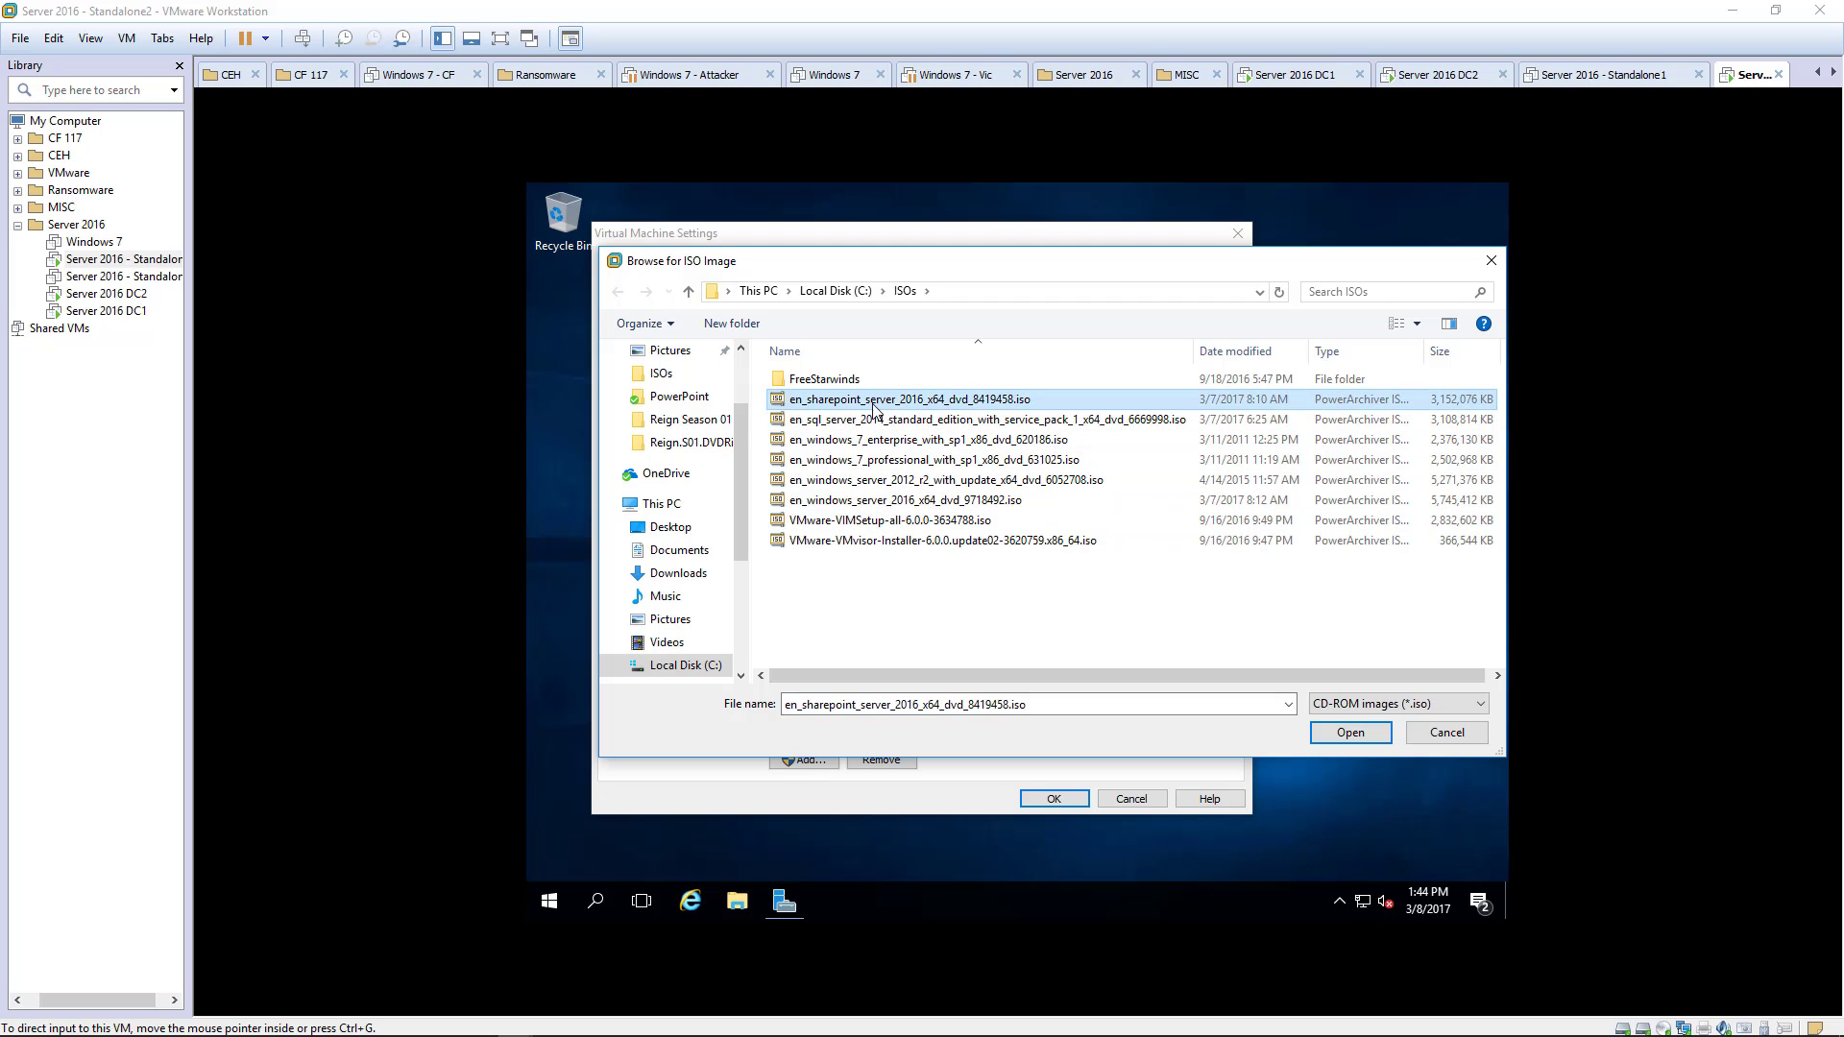
{"action": "double_click", "coordinate": [909, 407]}
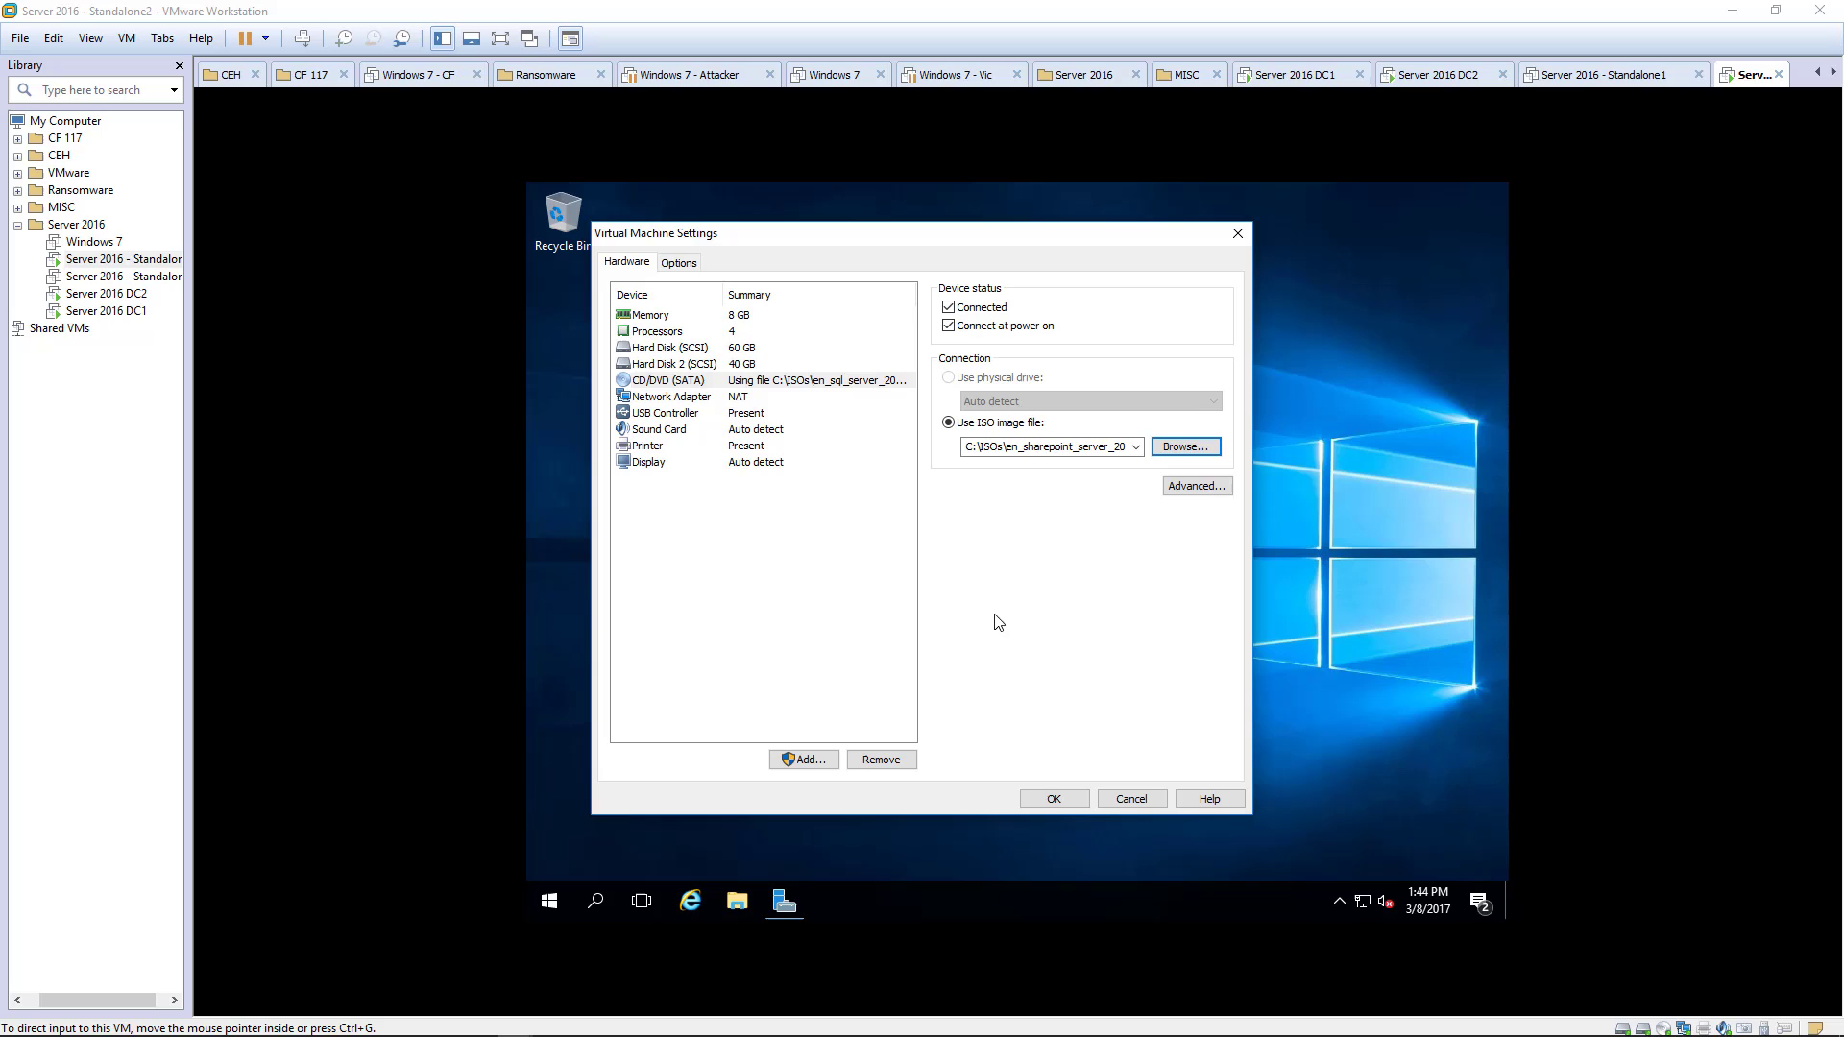
{"action": "left_click", "coordinate": [1052, 800]}
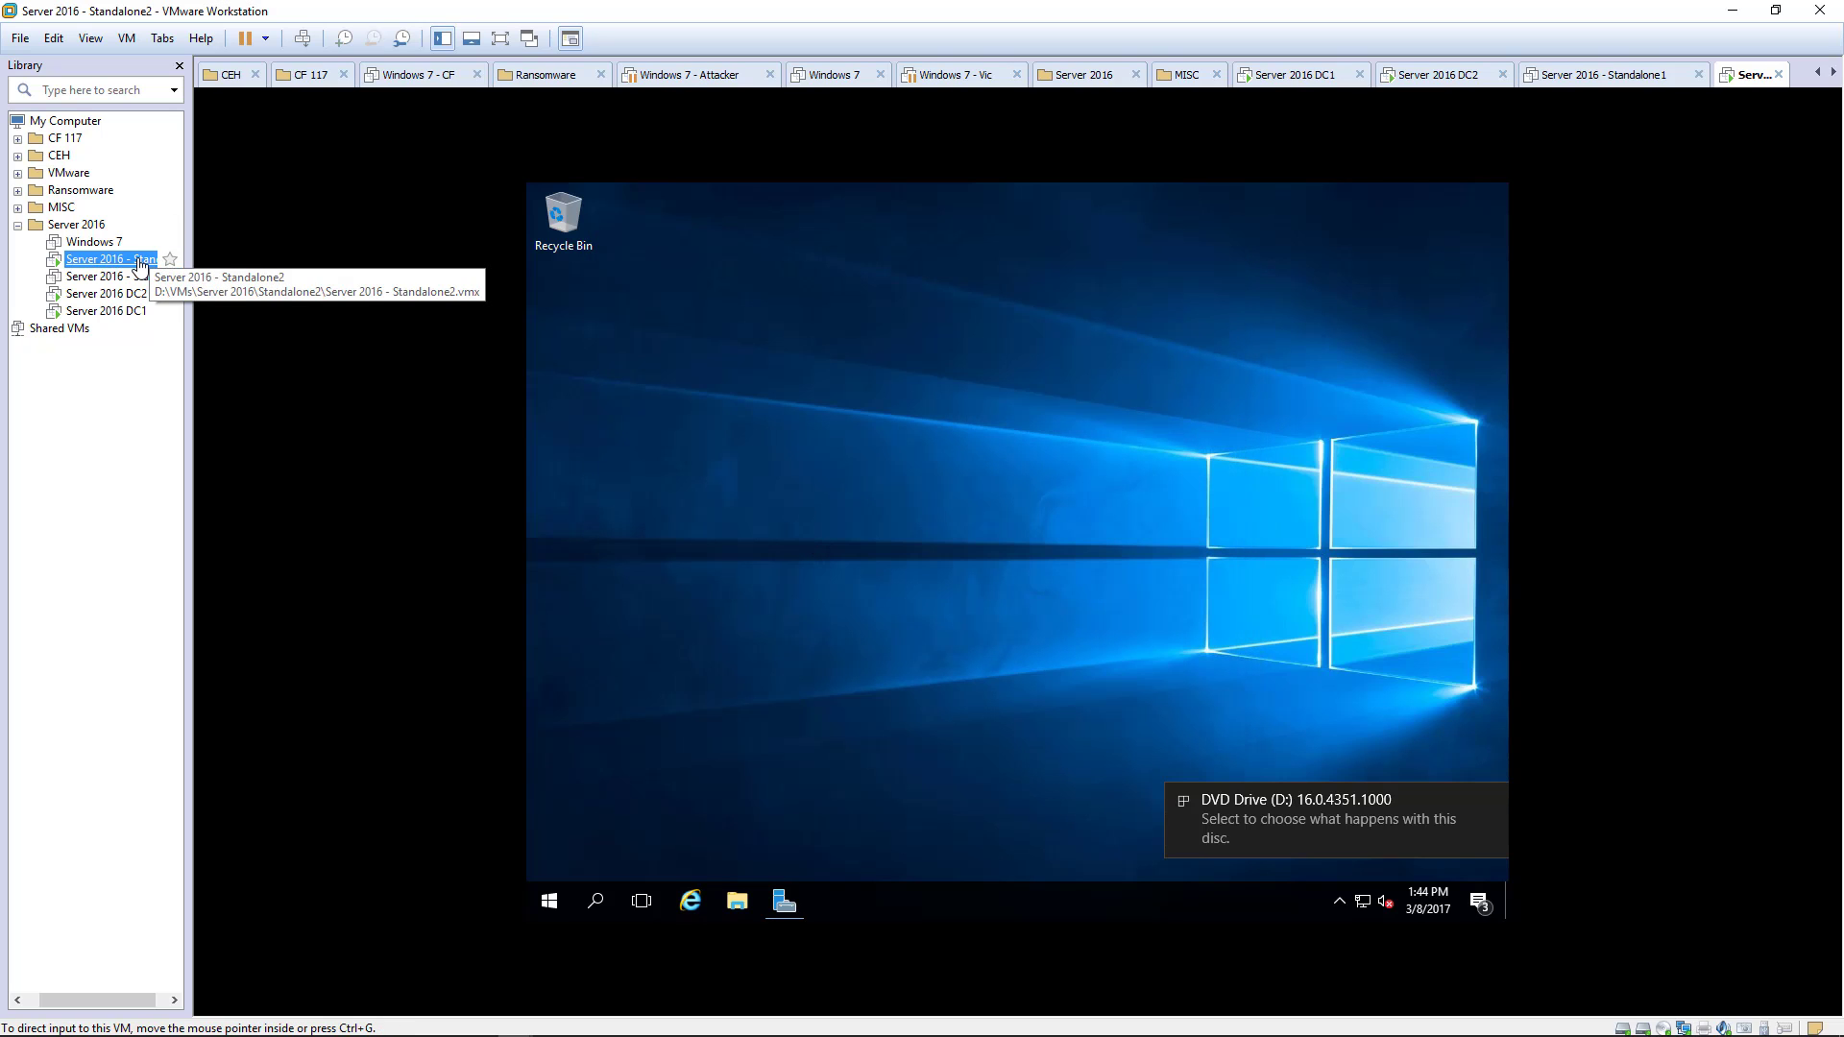
- Open the DVD Drive (D:) AutoPlay notification to show the option to run splash.hta
{"action": "left_click", "coordinate": [1233, 810]}
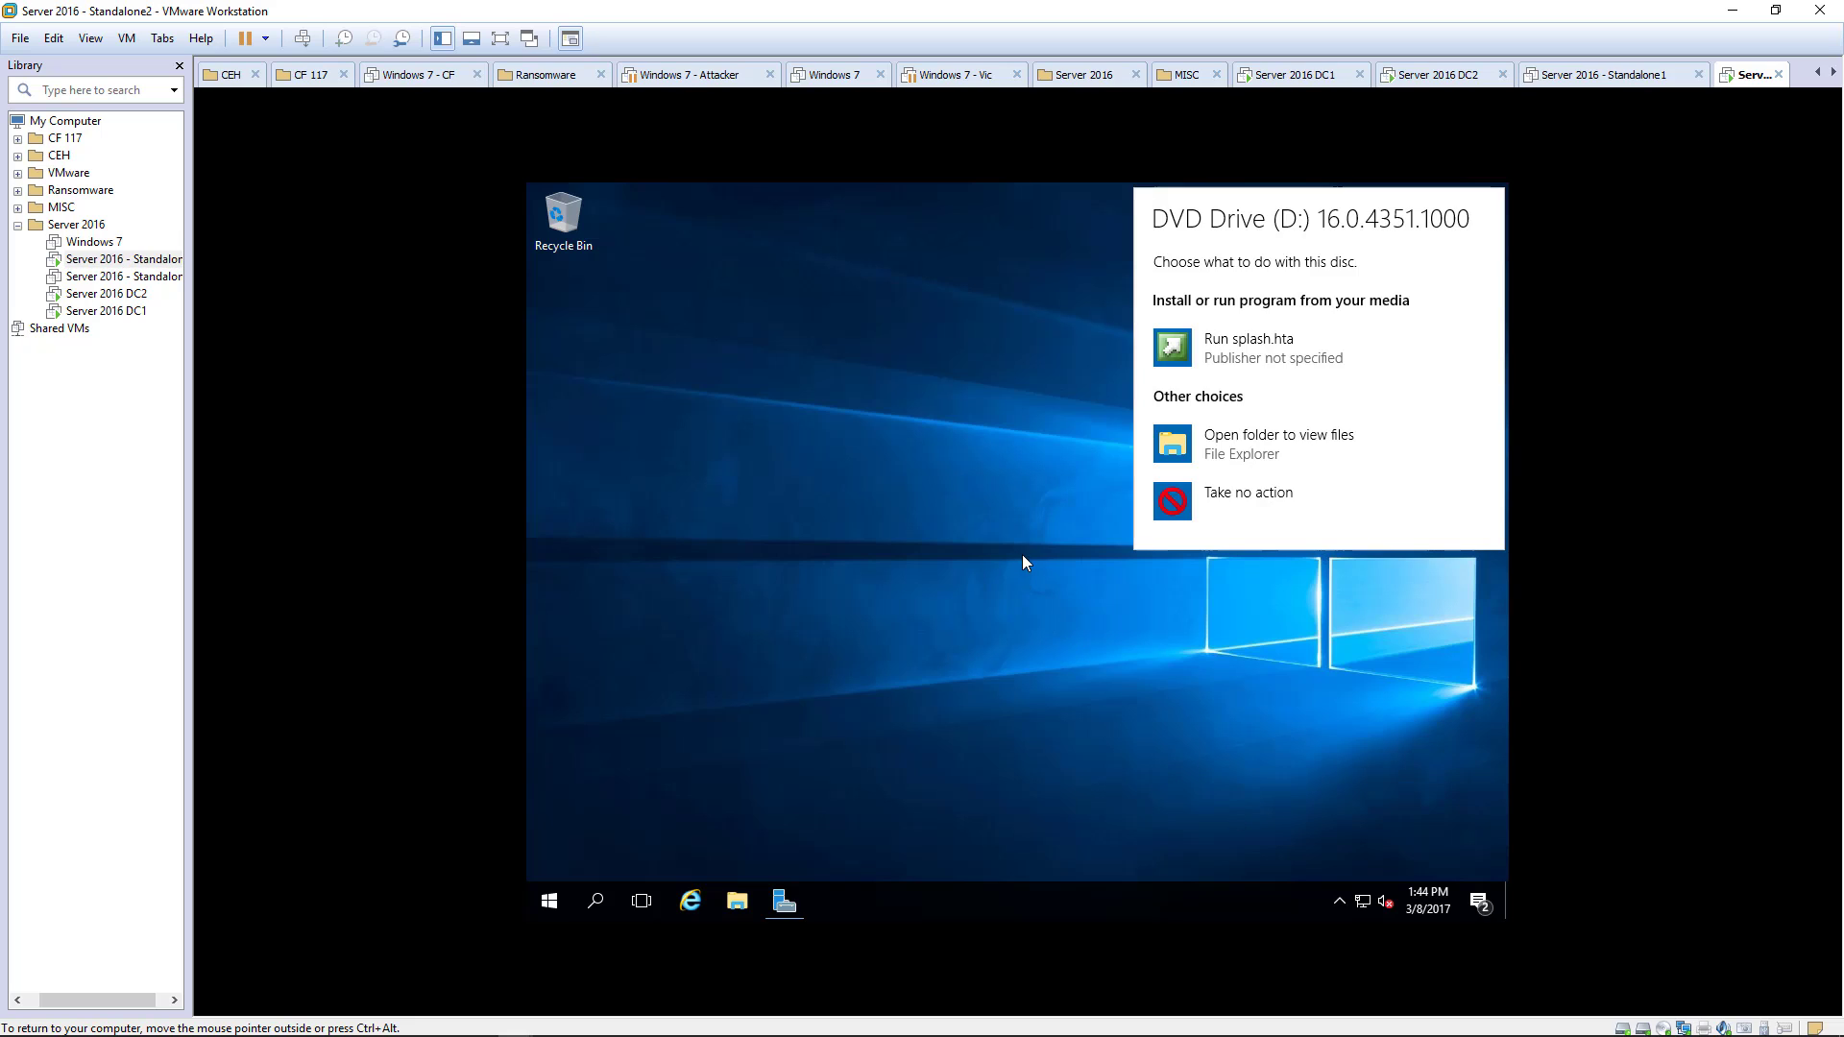
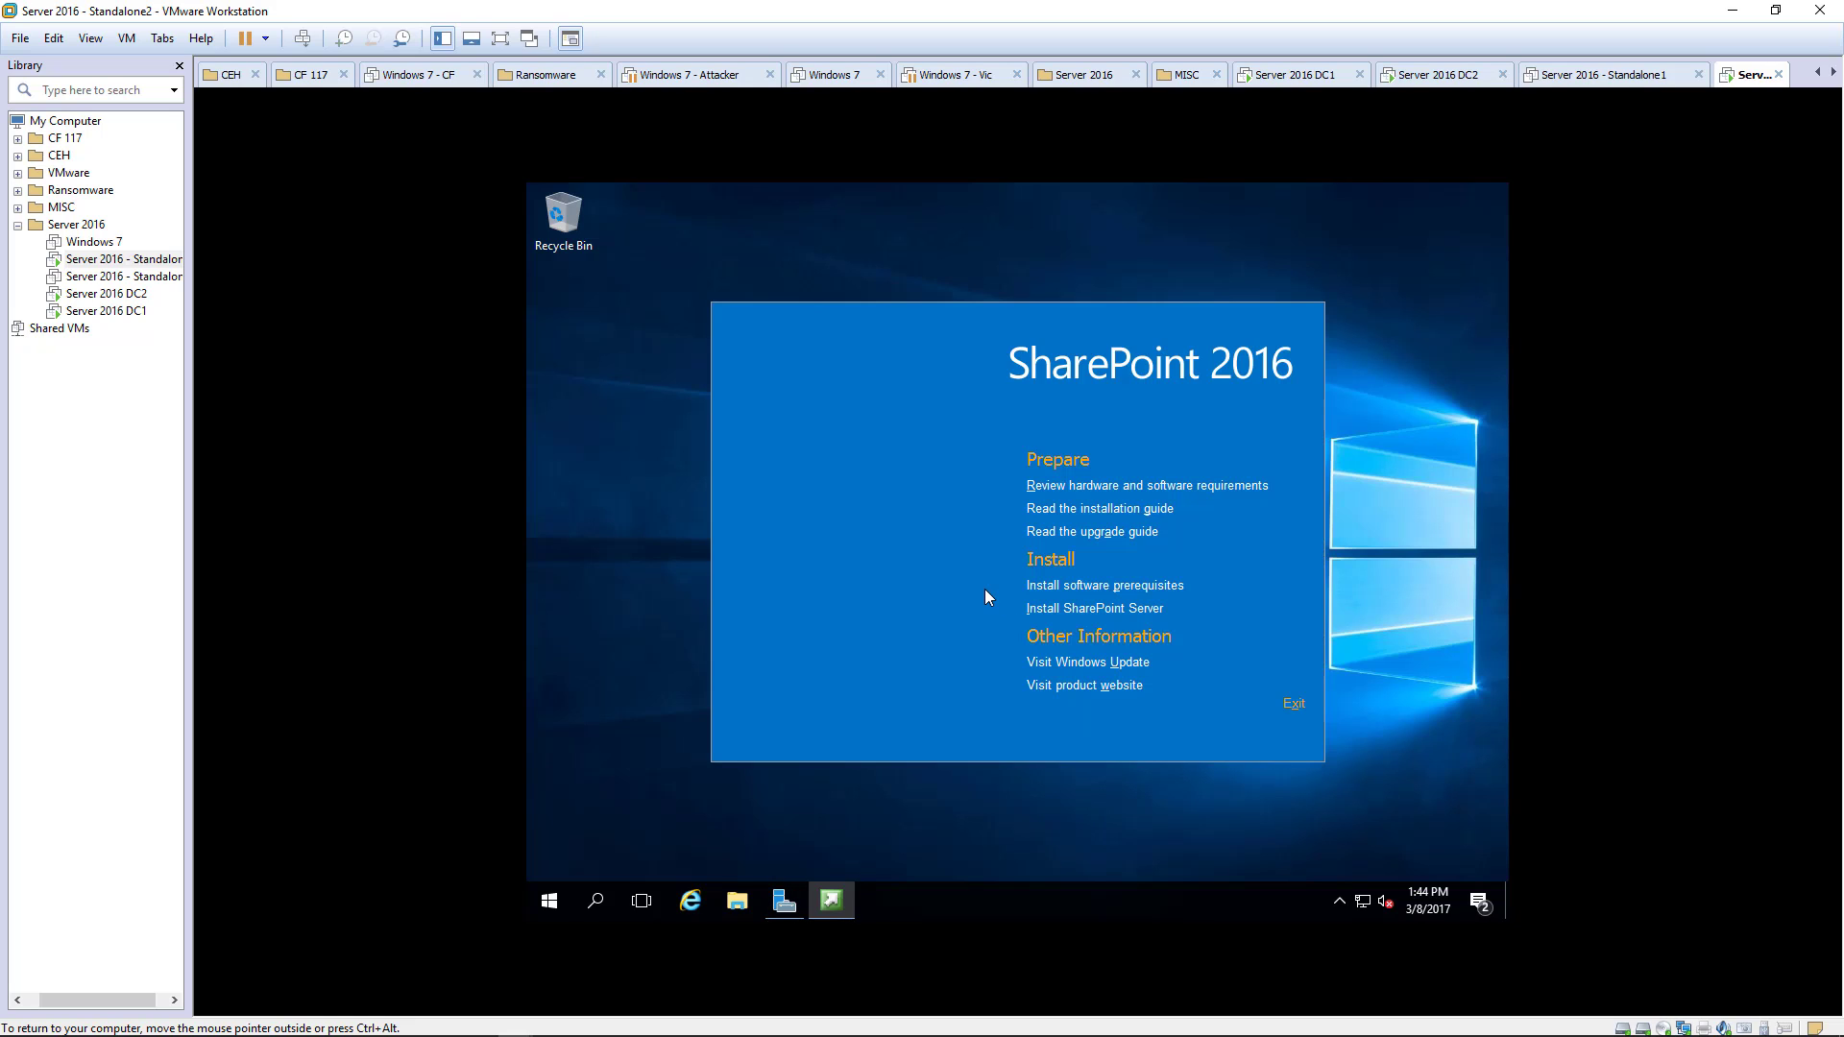
- Install the SharePoint 2016 software prerequisites, accepting the license terms, and restart the server
{"action": "left_click", "coordinate": [1056, 588]}
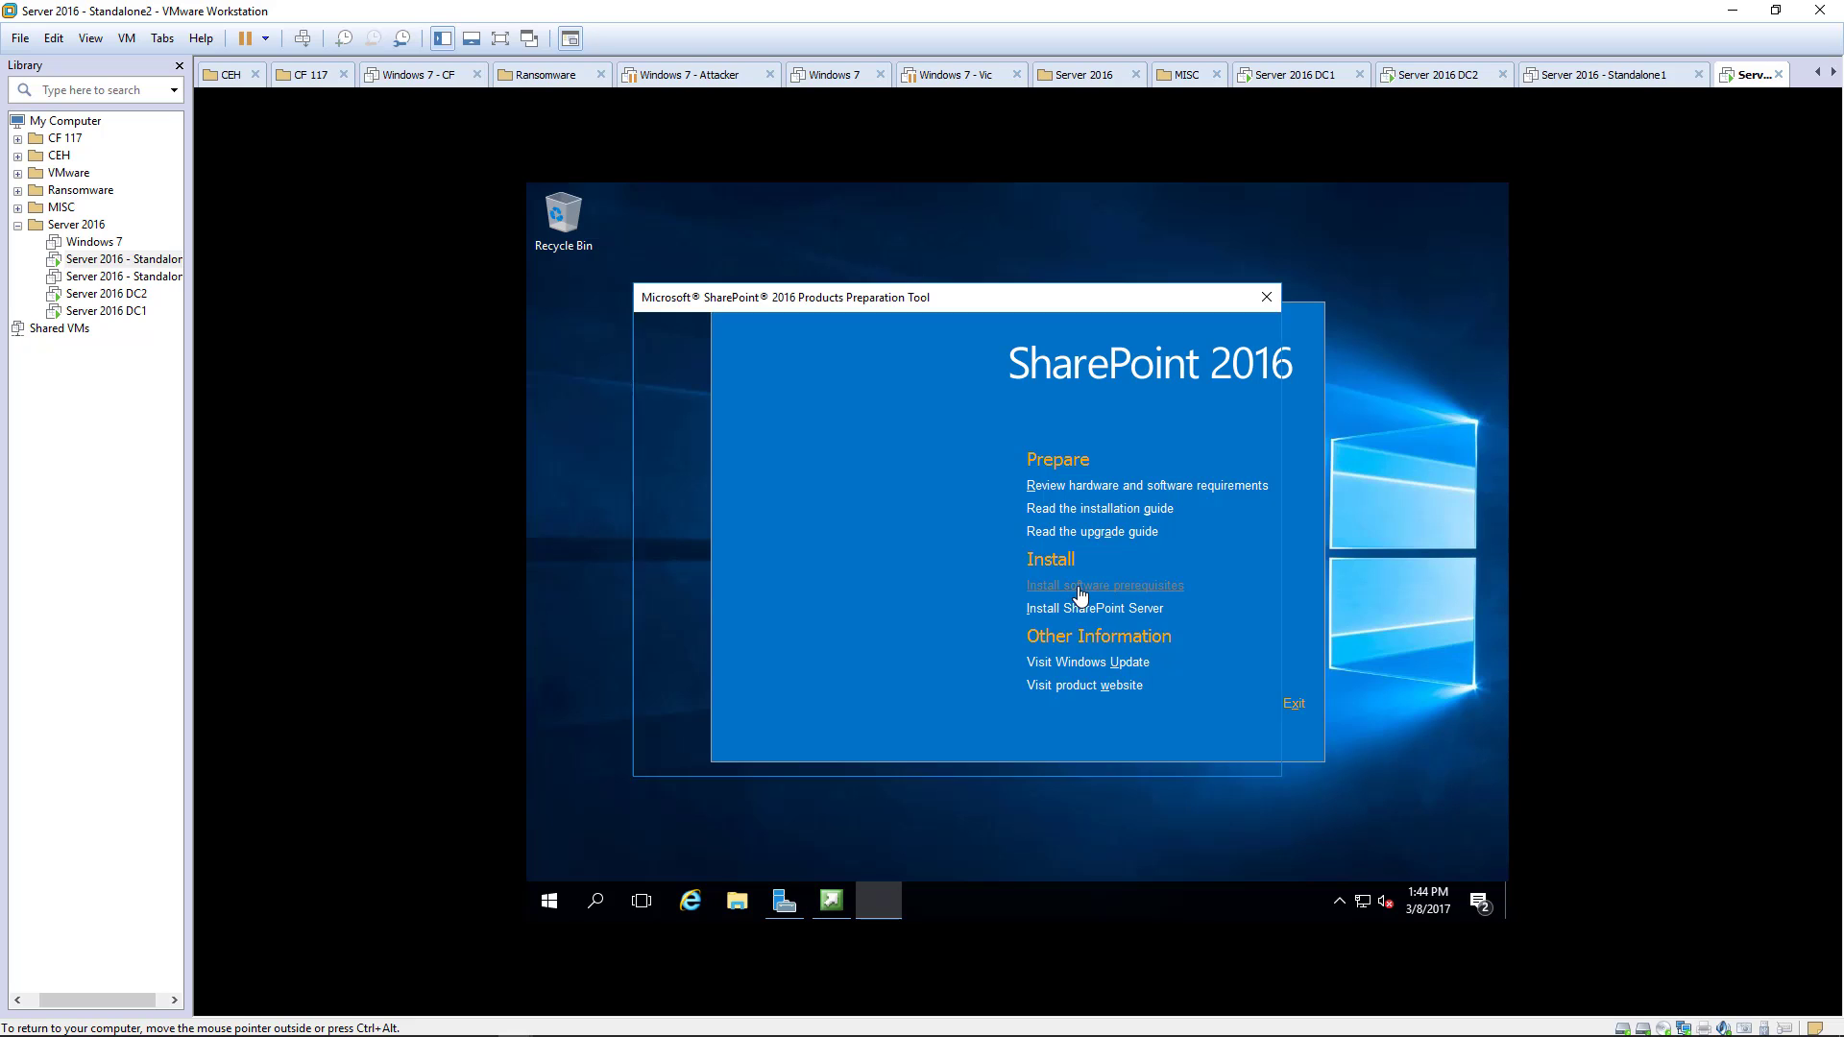
{"action": "left_click", "coordinate": [1150, 756]}
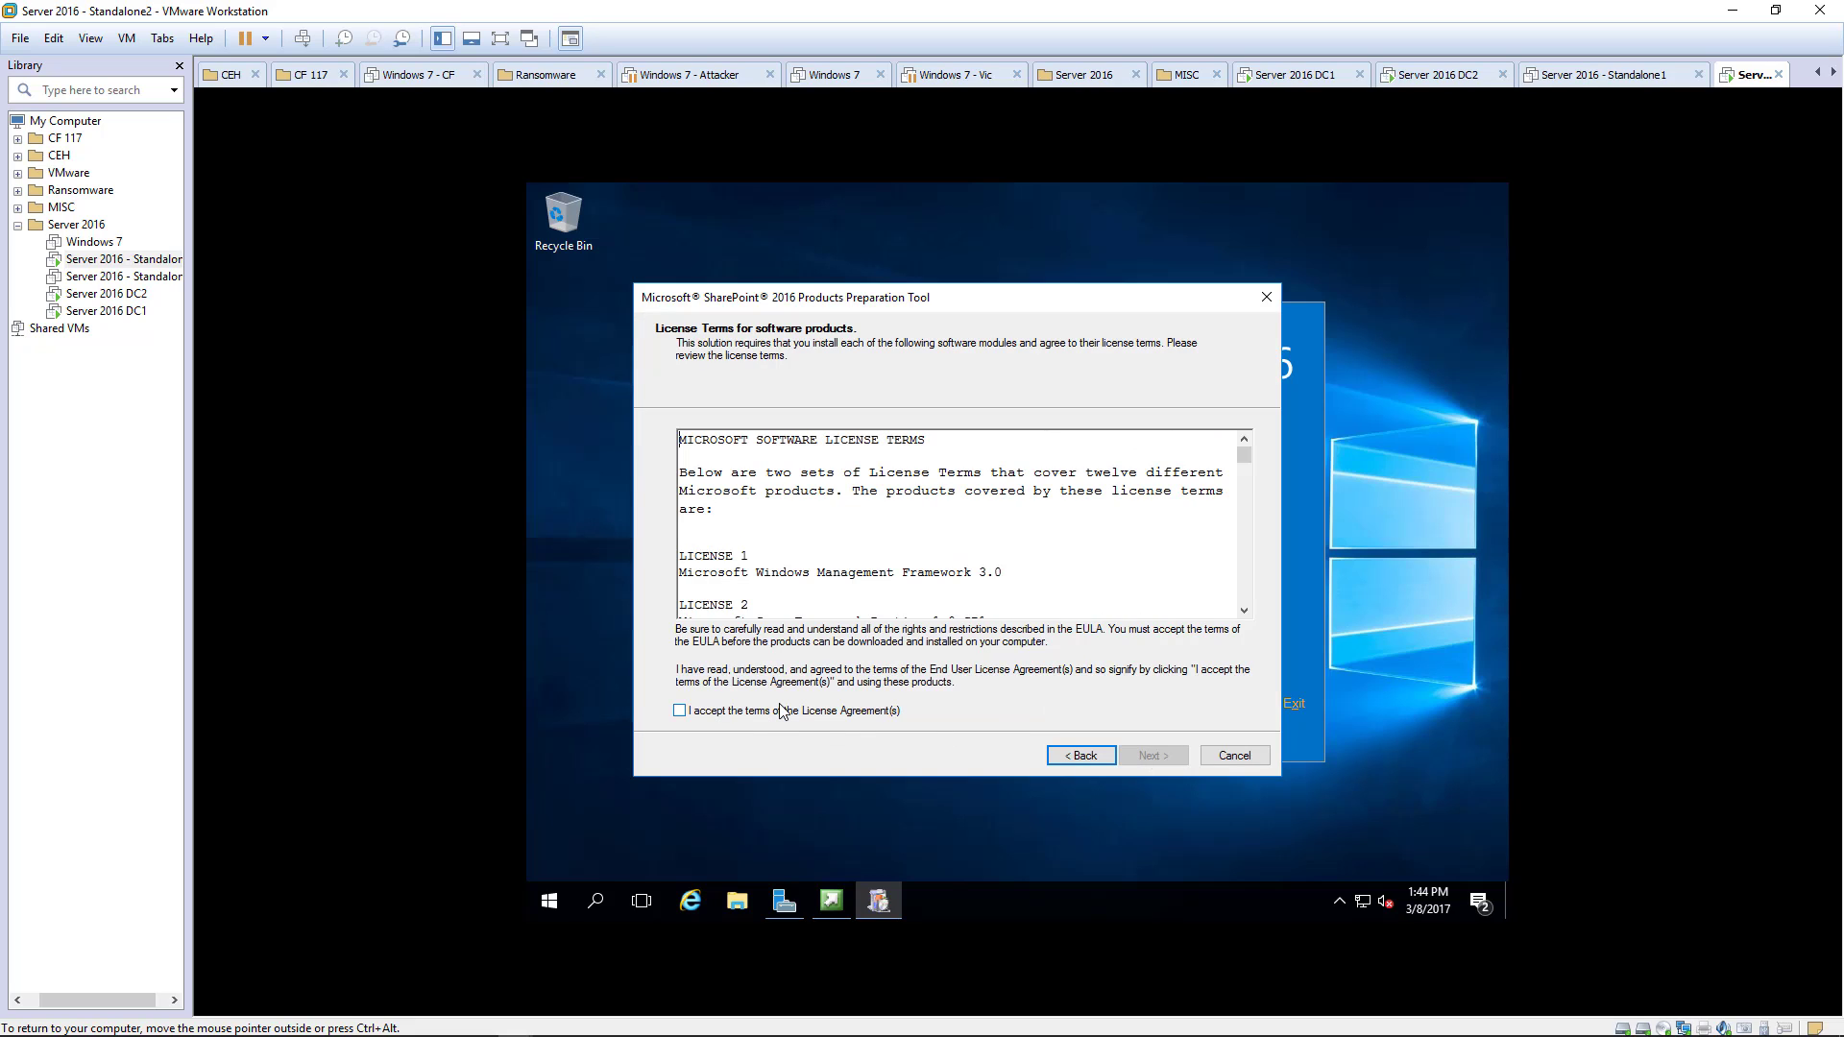
{"action": "left_click", "coordinate": [783, 711]}
{"action": "left_click", "coordinate": [1150, 753]}
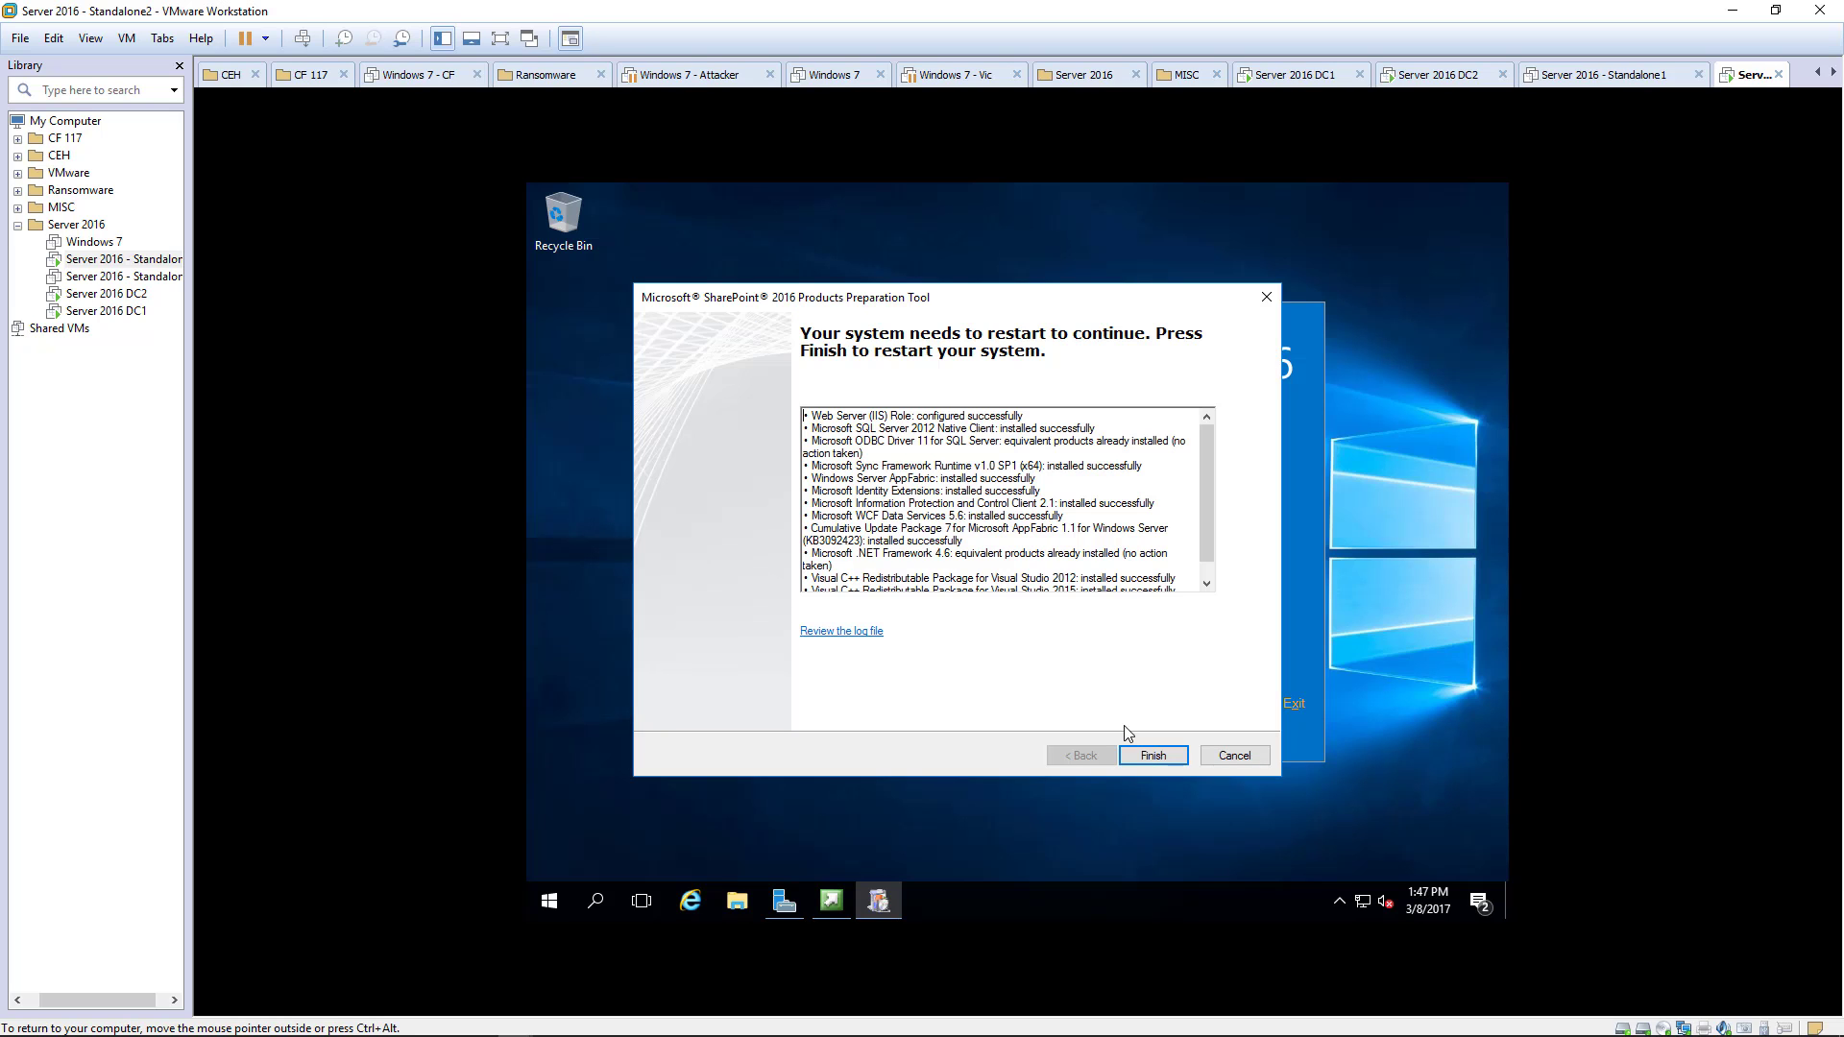
{"action": "left_click", "coordinate": [1148, 757]}
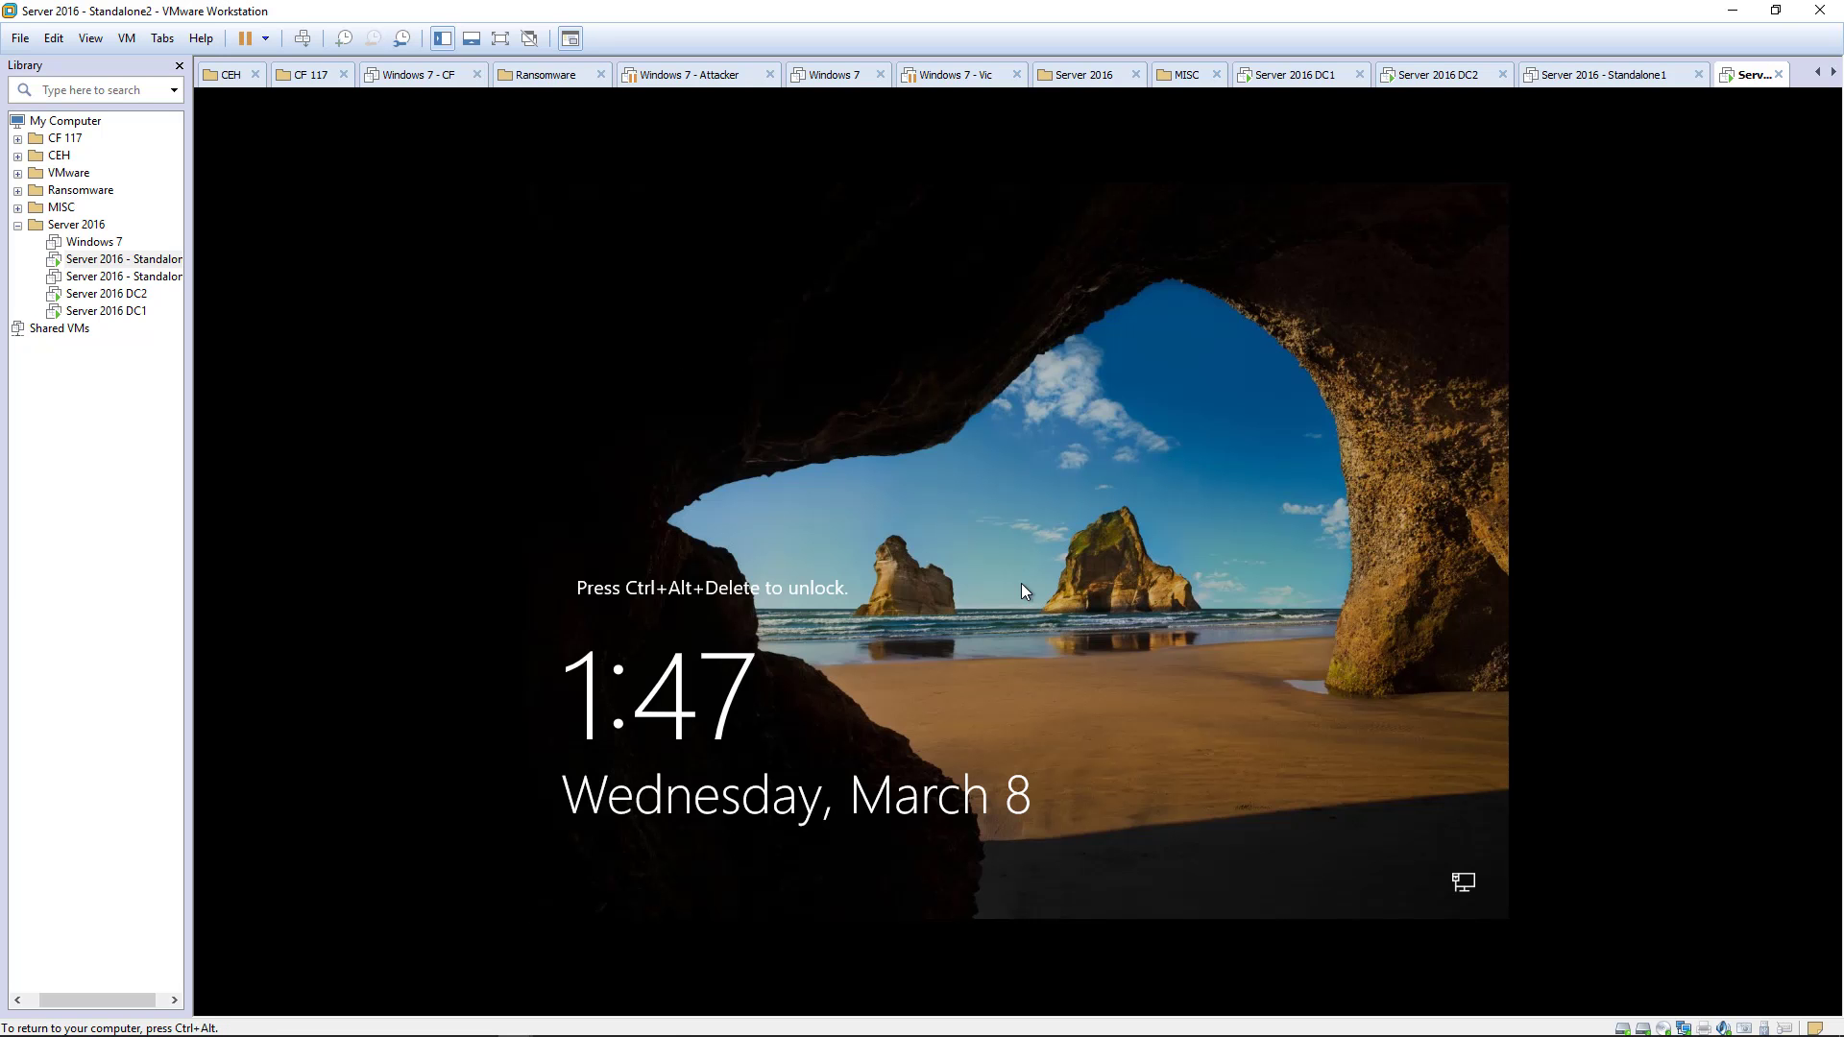
- Sign in to the restarted server as the domain administrator with the account password
{"action": "key", "text": "ctrl+alt+Insert"}
{"action": "type", "text": "Pa$$w0rd"}
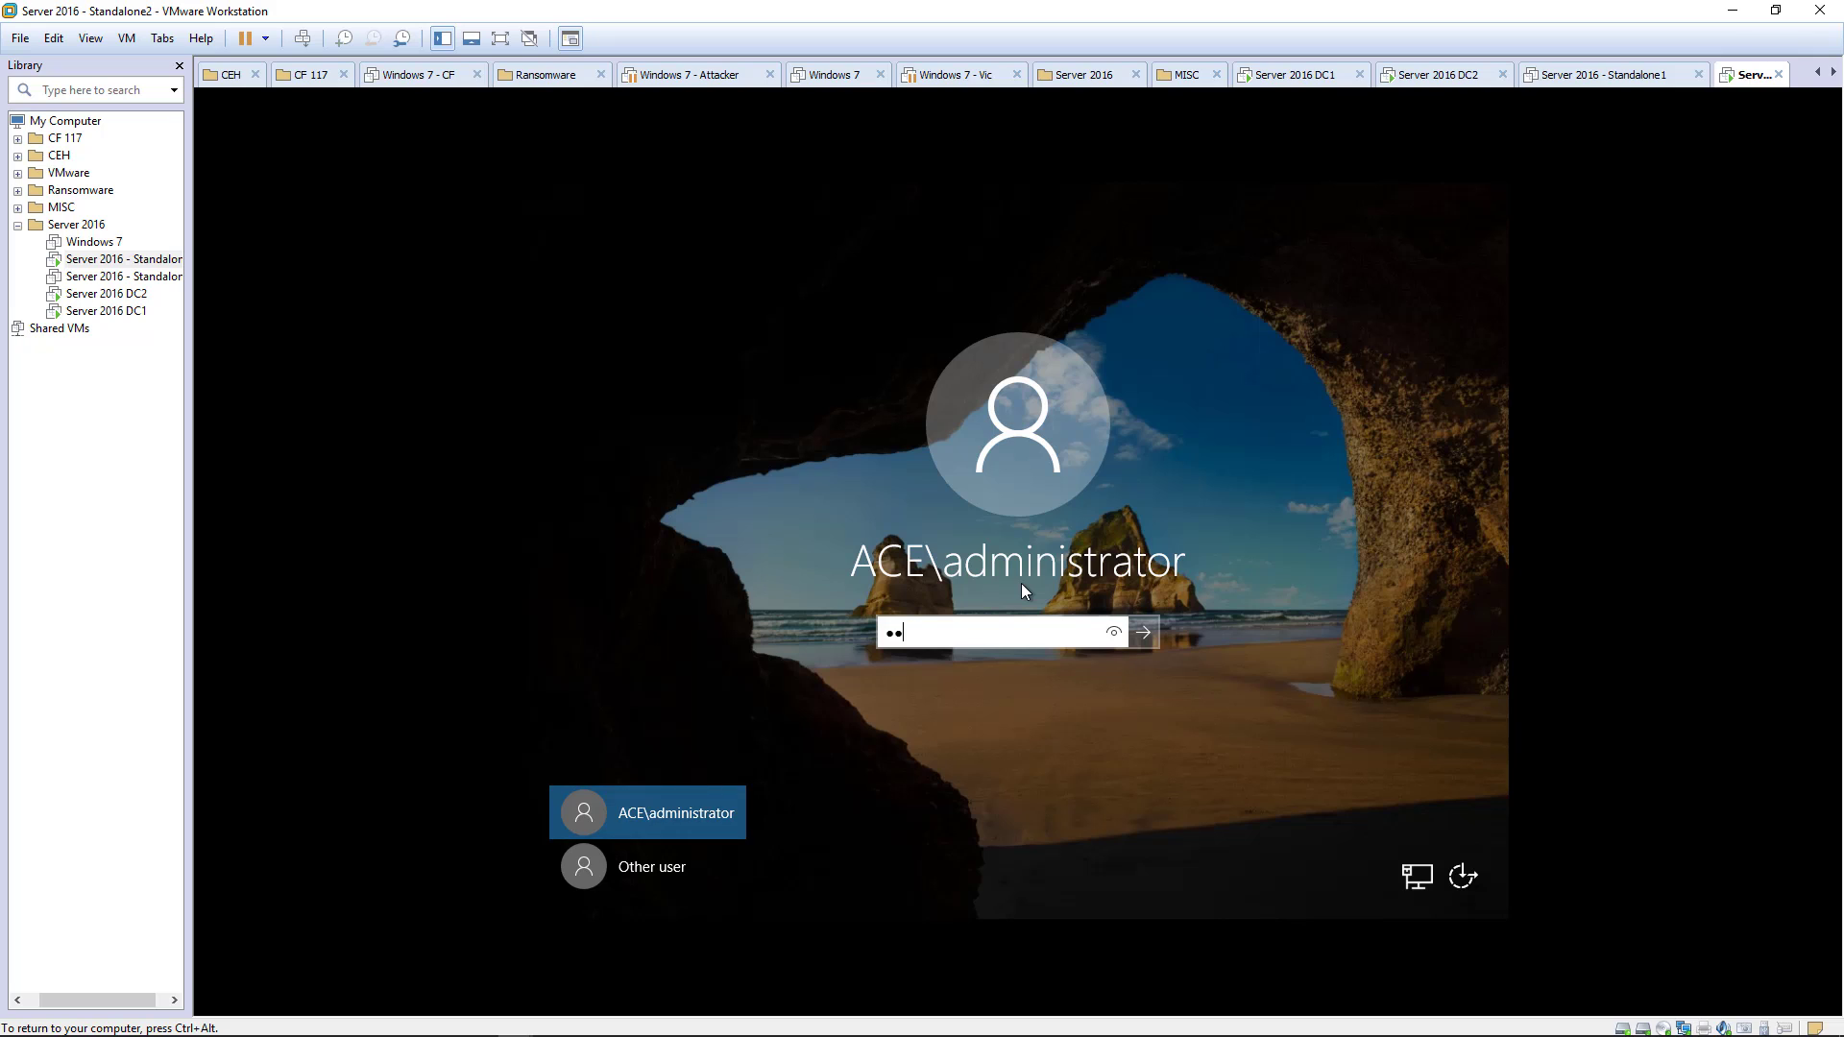
{"action": "key", "text": "Return"}
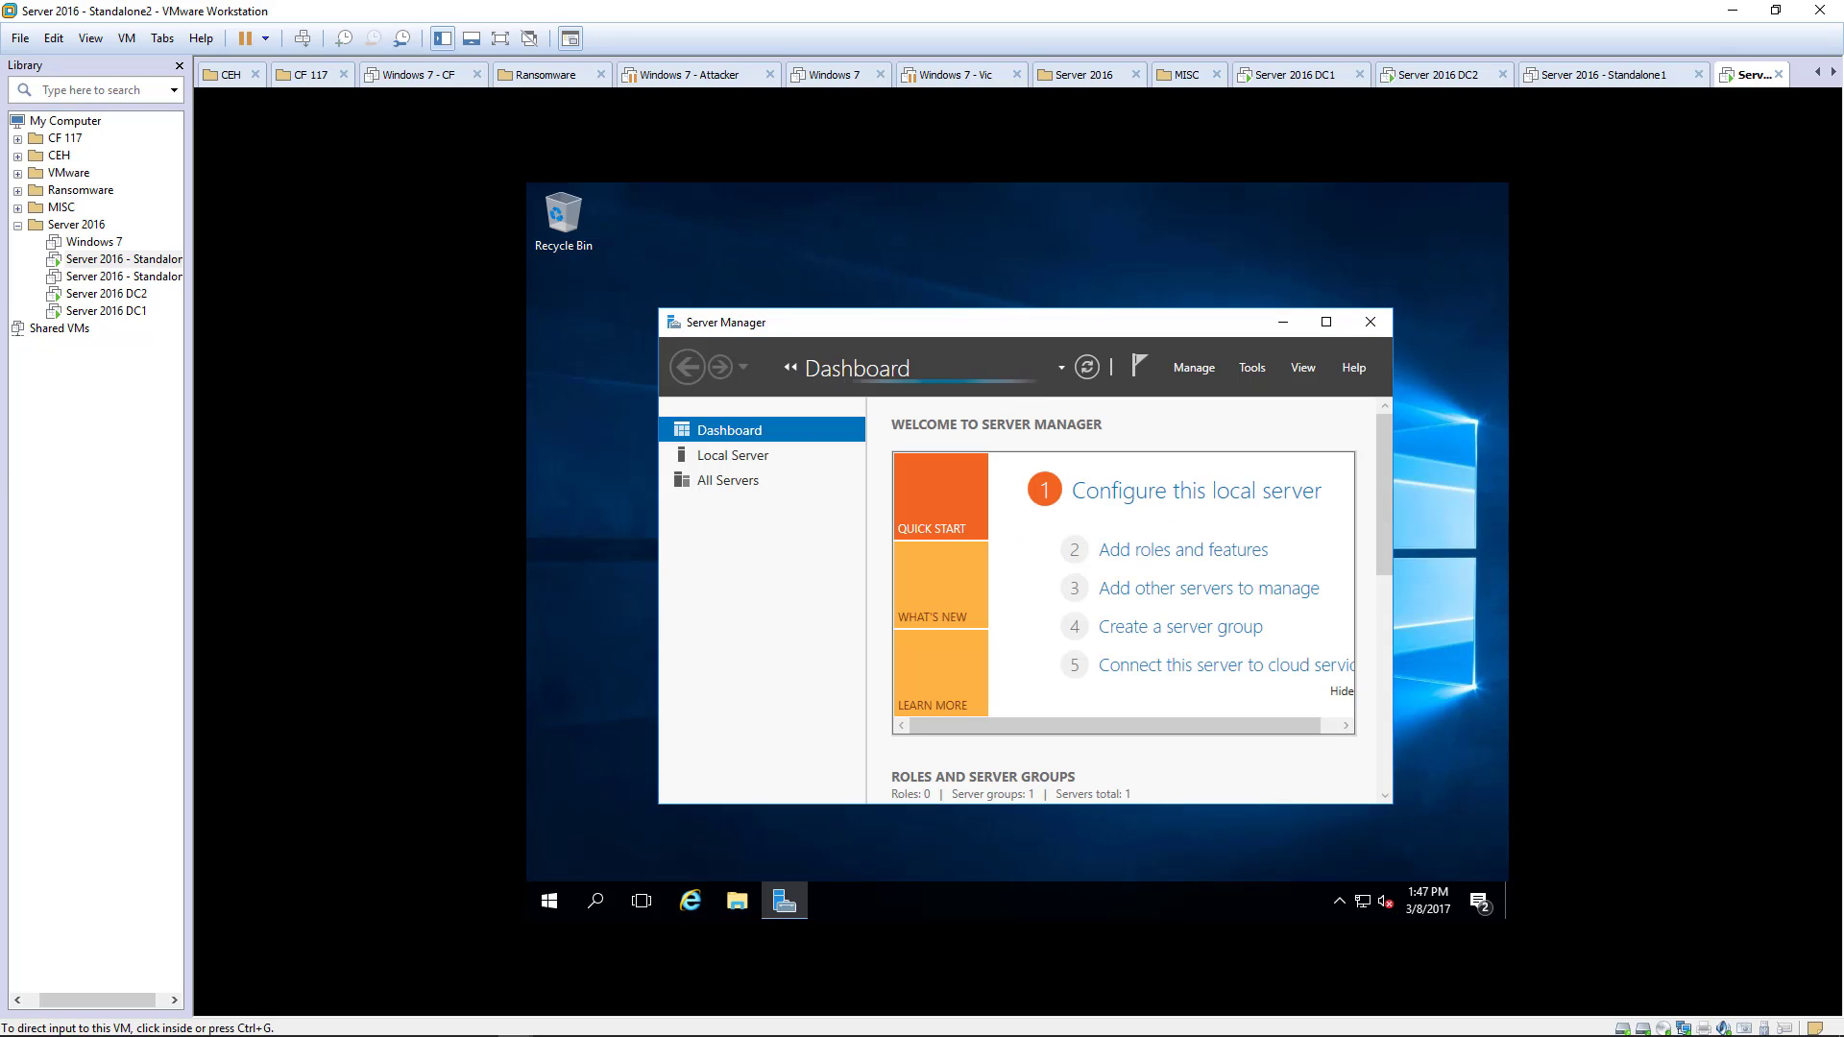
- Close the finished prerequisite installer and relaunch SharePoint setup from DVD Drive (D:)
{"action": "left_click", "coordinate": [1285, 320]}
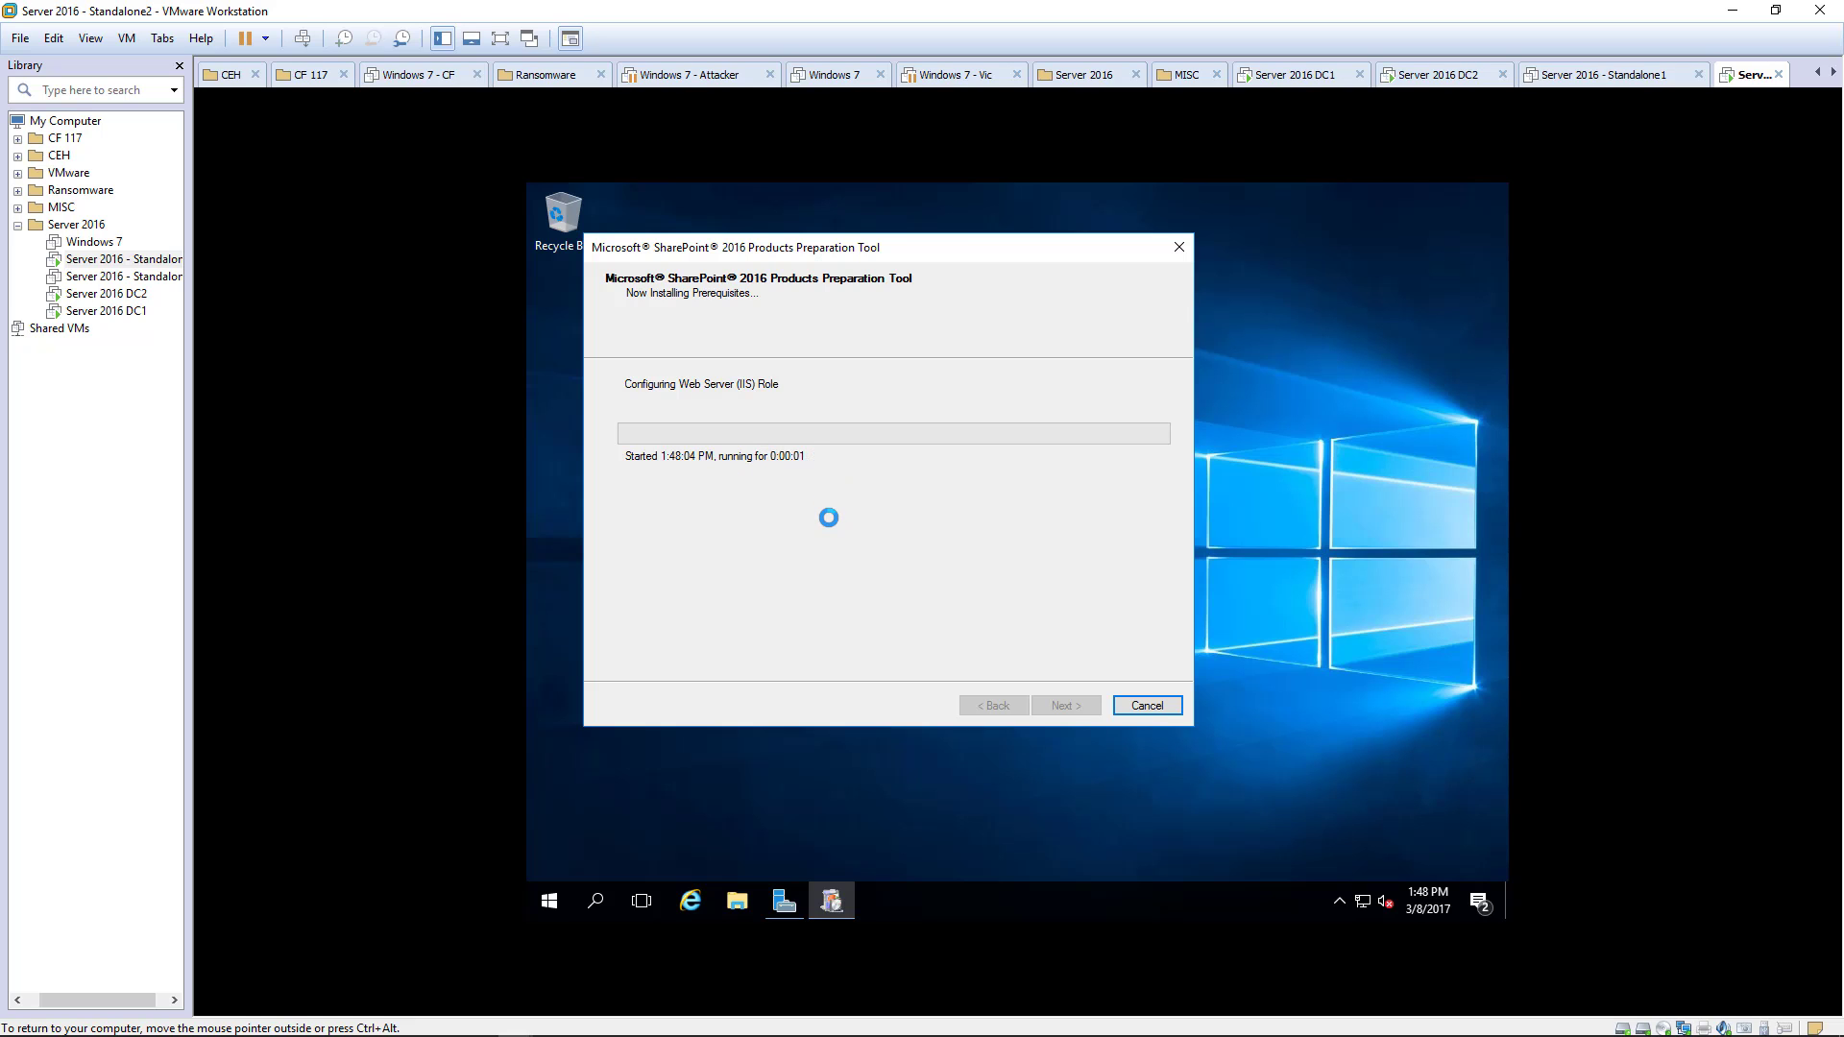
{"action": "left_click", "coordinate": [1067, 705]}
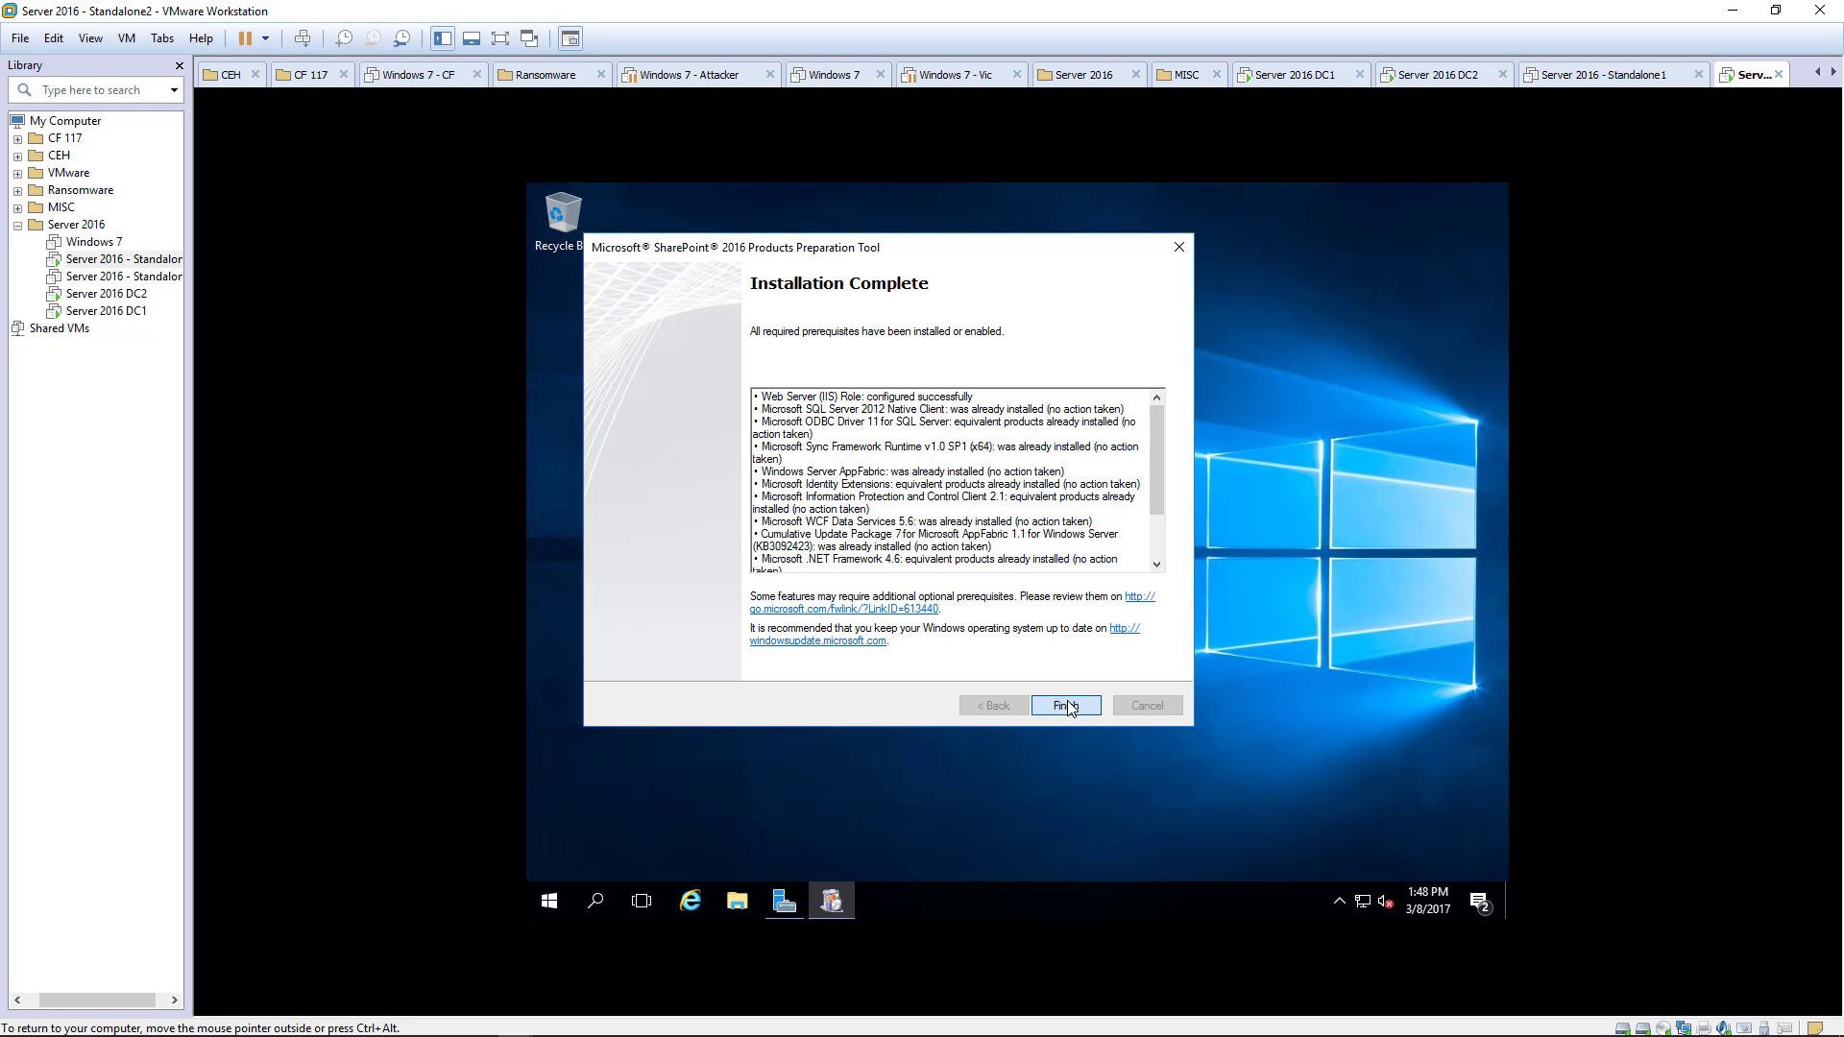
{"action": "left_click", "coordinate": [736, 901]}
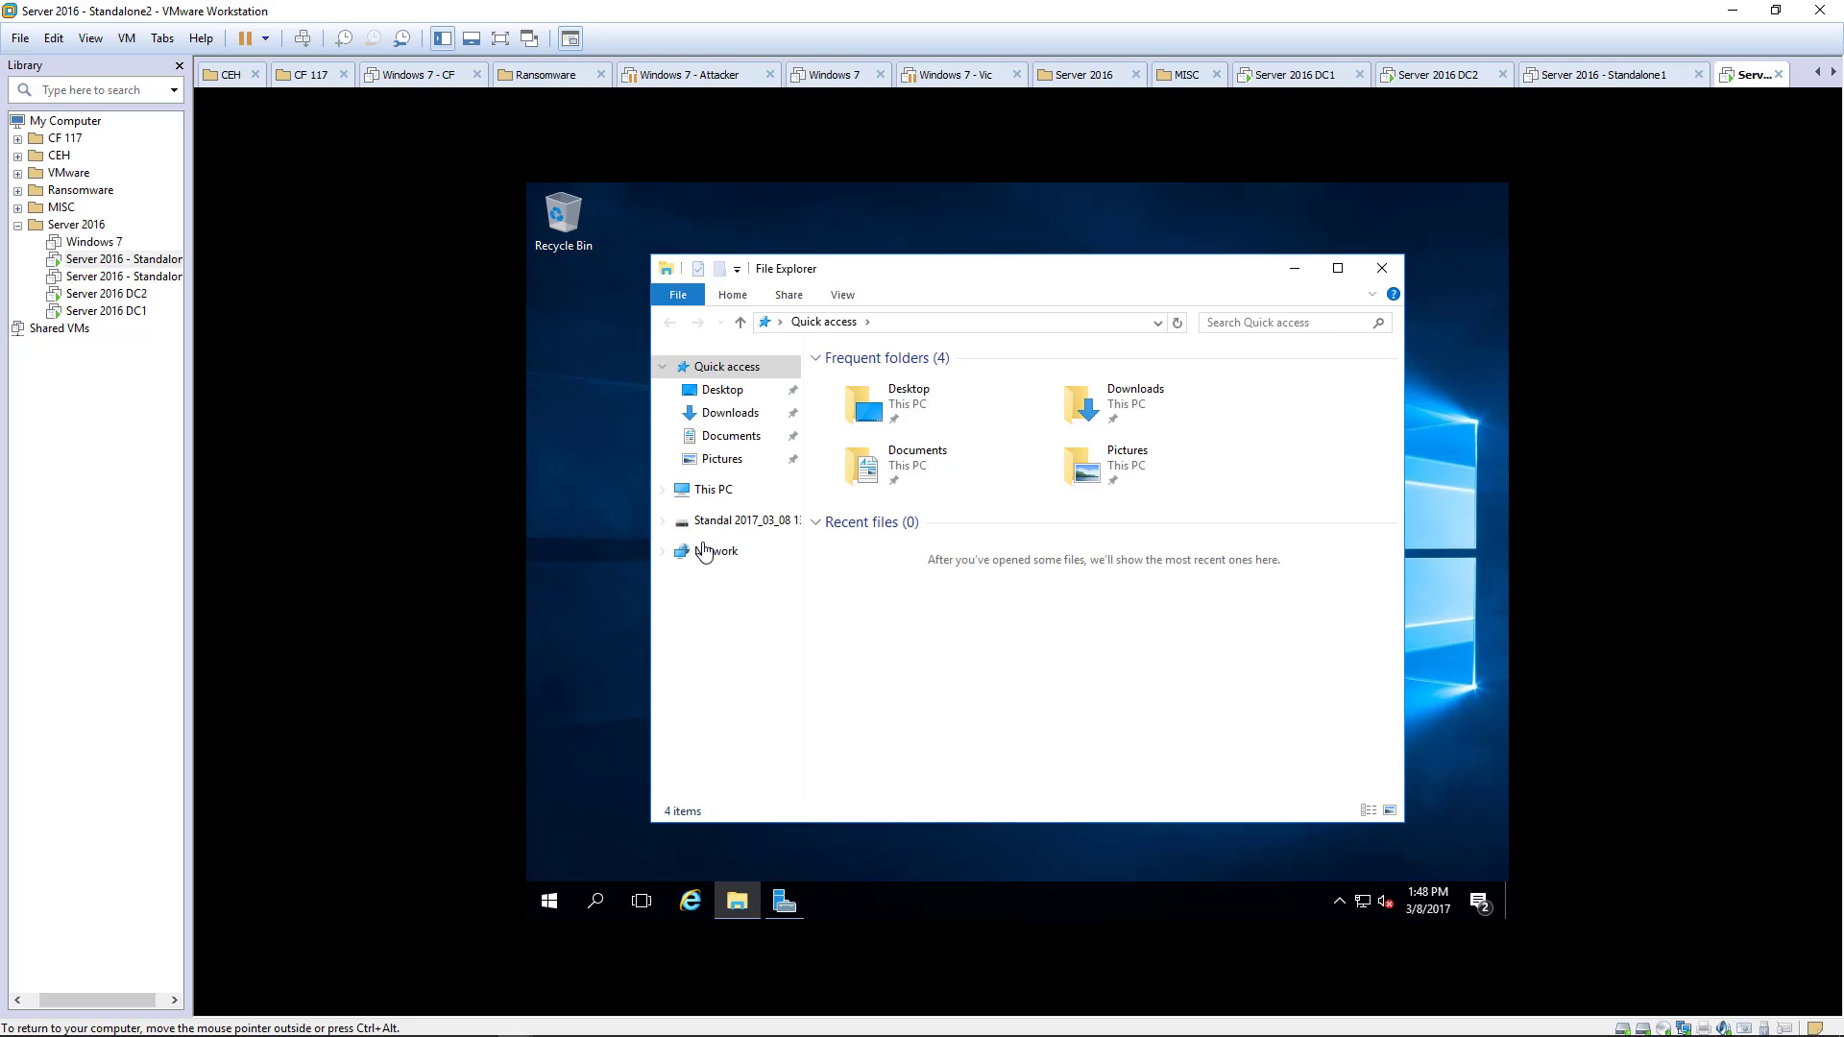
{"action": "left_click", "coordinate": [706, 492]}
{"action": "double_click", "coordinate": [1176, 583]}
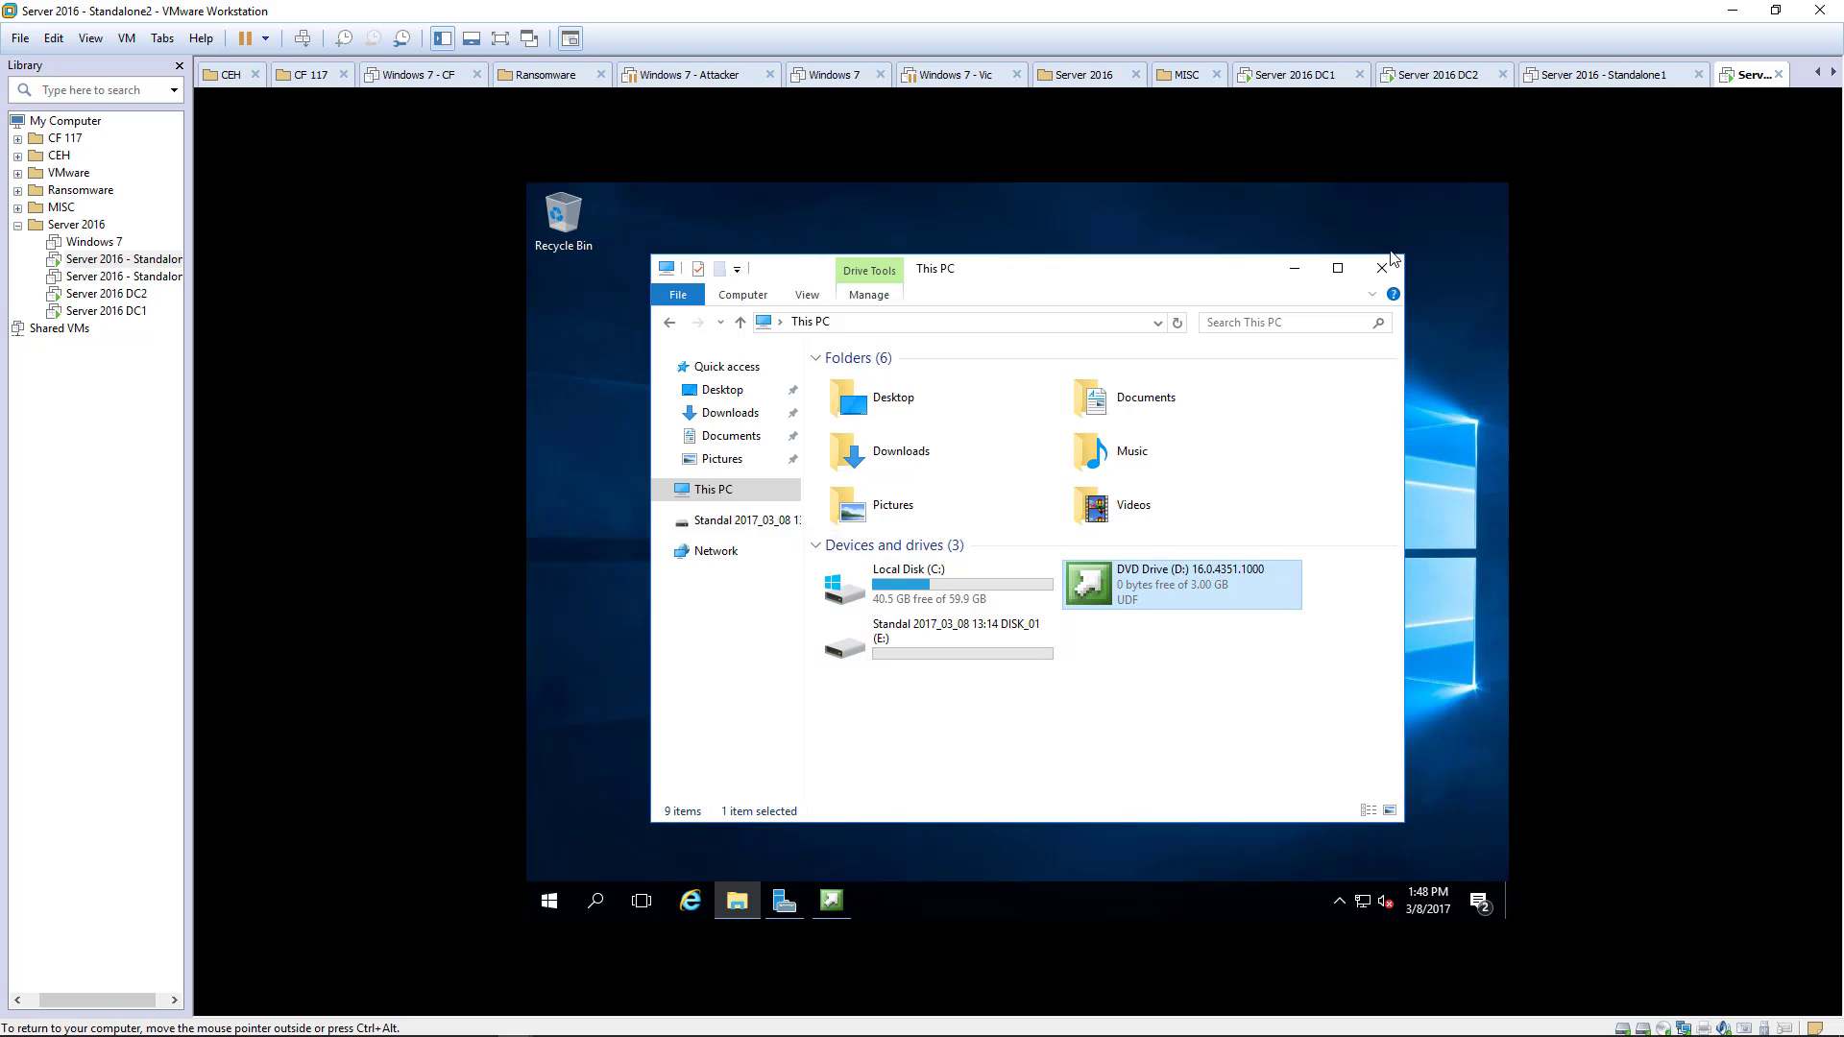
- Install SharePoint Server with the product key, accepted license terms and default file locations
{"action": "left_click", "coordinate": [1383, 268]}
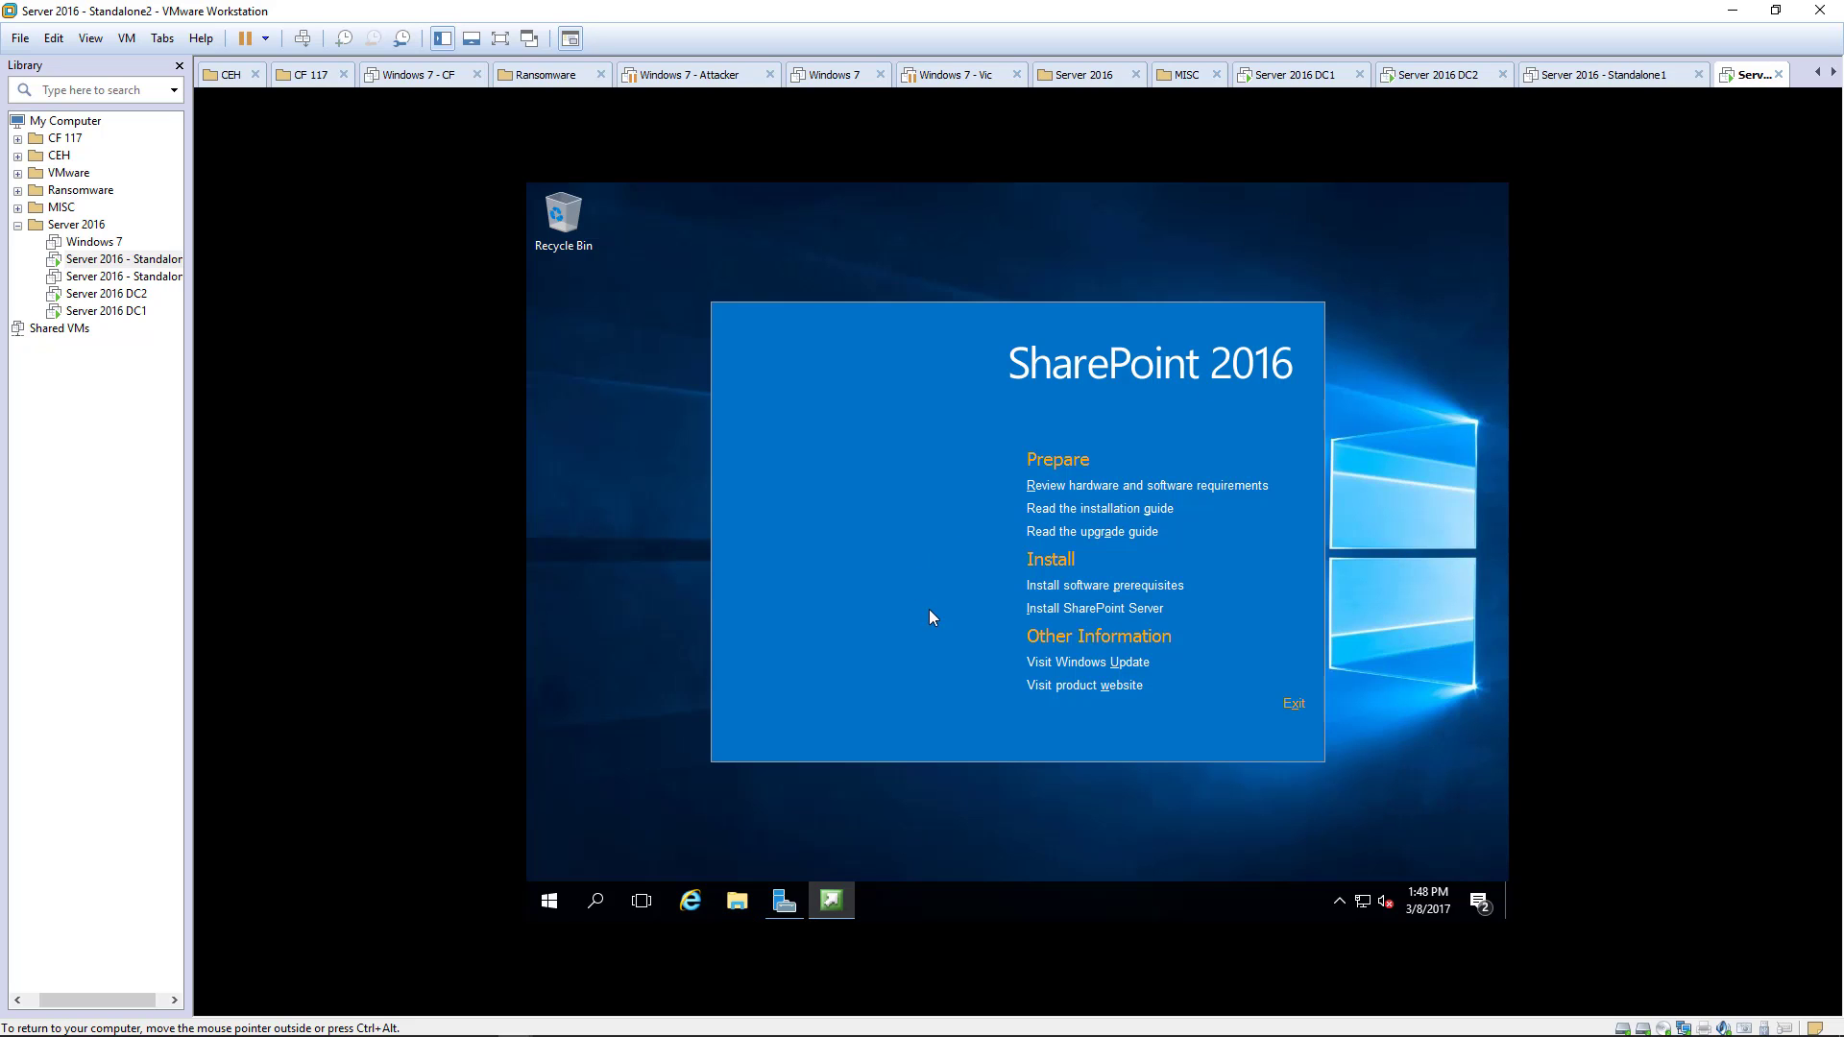
{"action": "left_click", "coordinate": [1054, 615]}
{"action": "left_click", "coordinate": [1046, 616]}
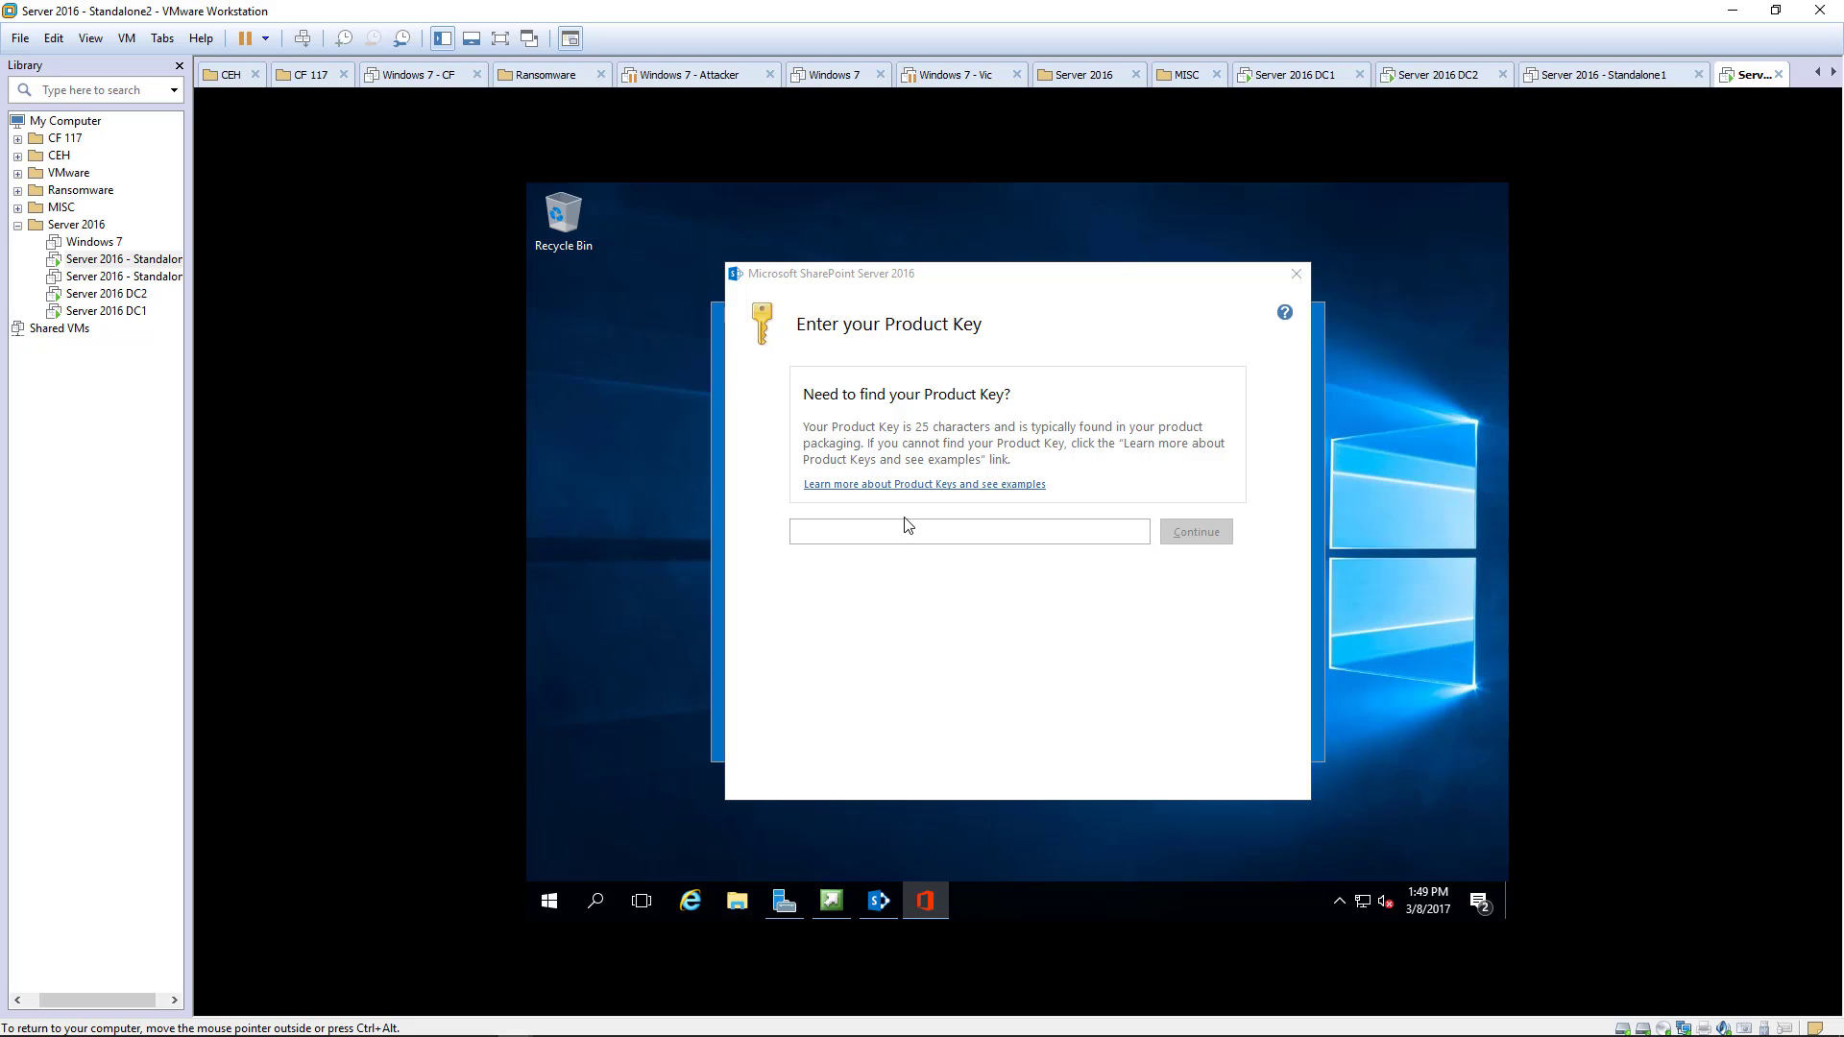
{"action": "left_click", "coordinate": [901, 526]}
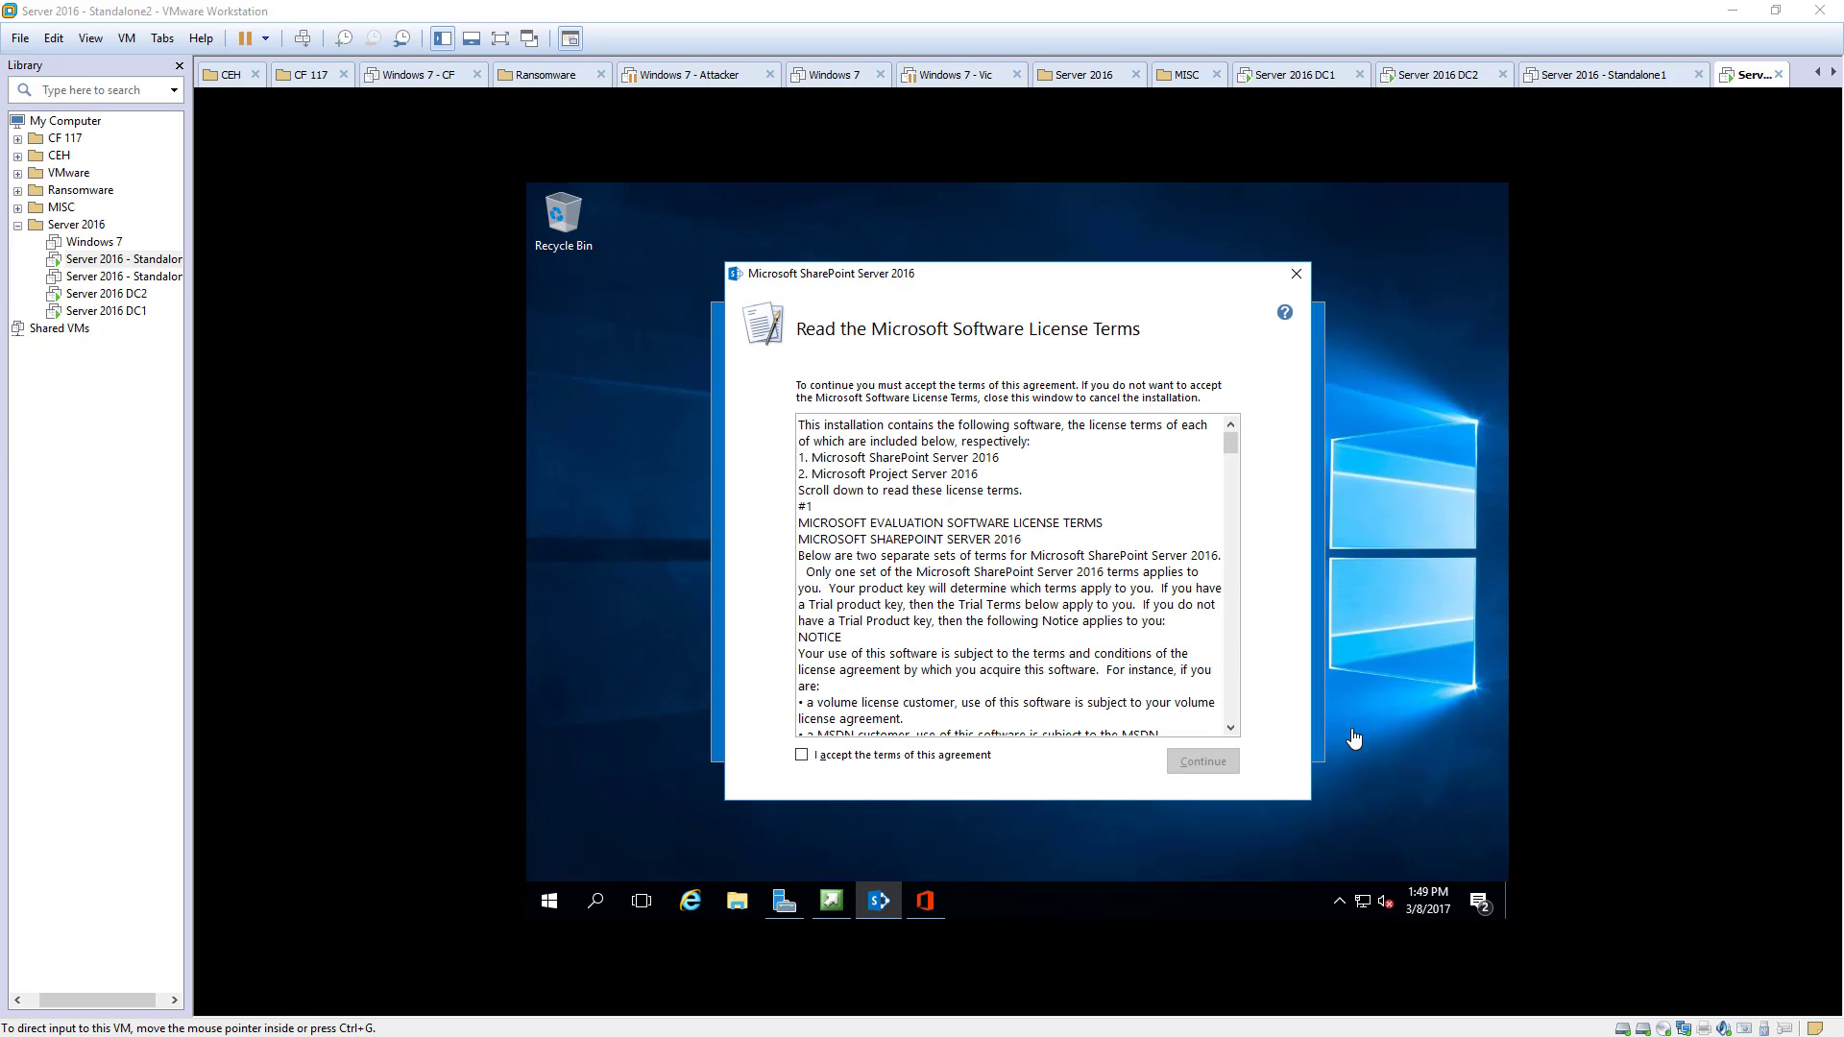
{"action": "left_click", "coordinate": [823, 759]}
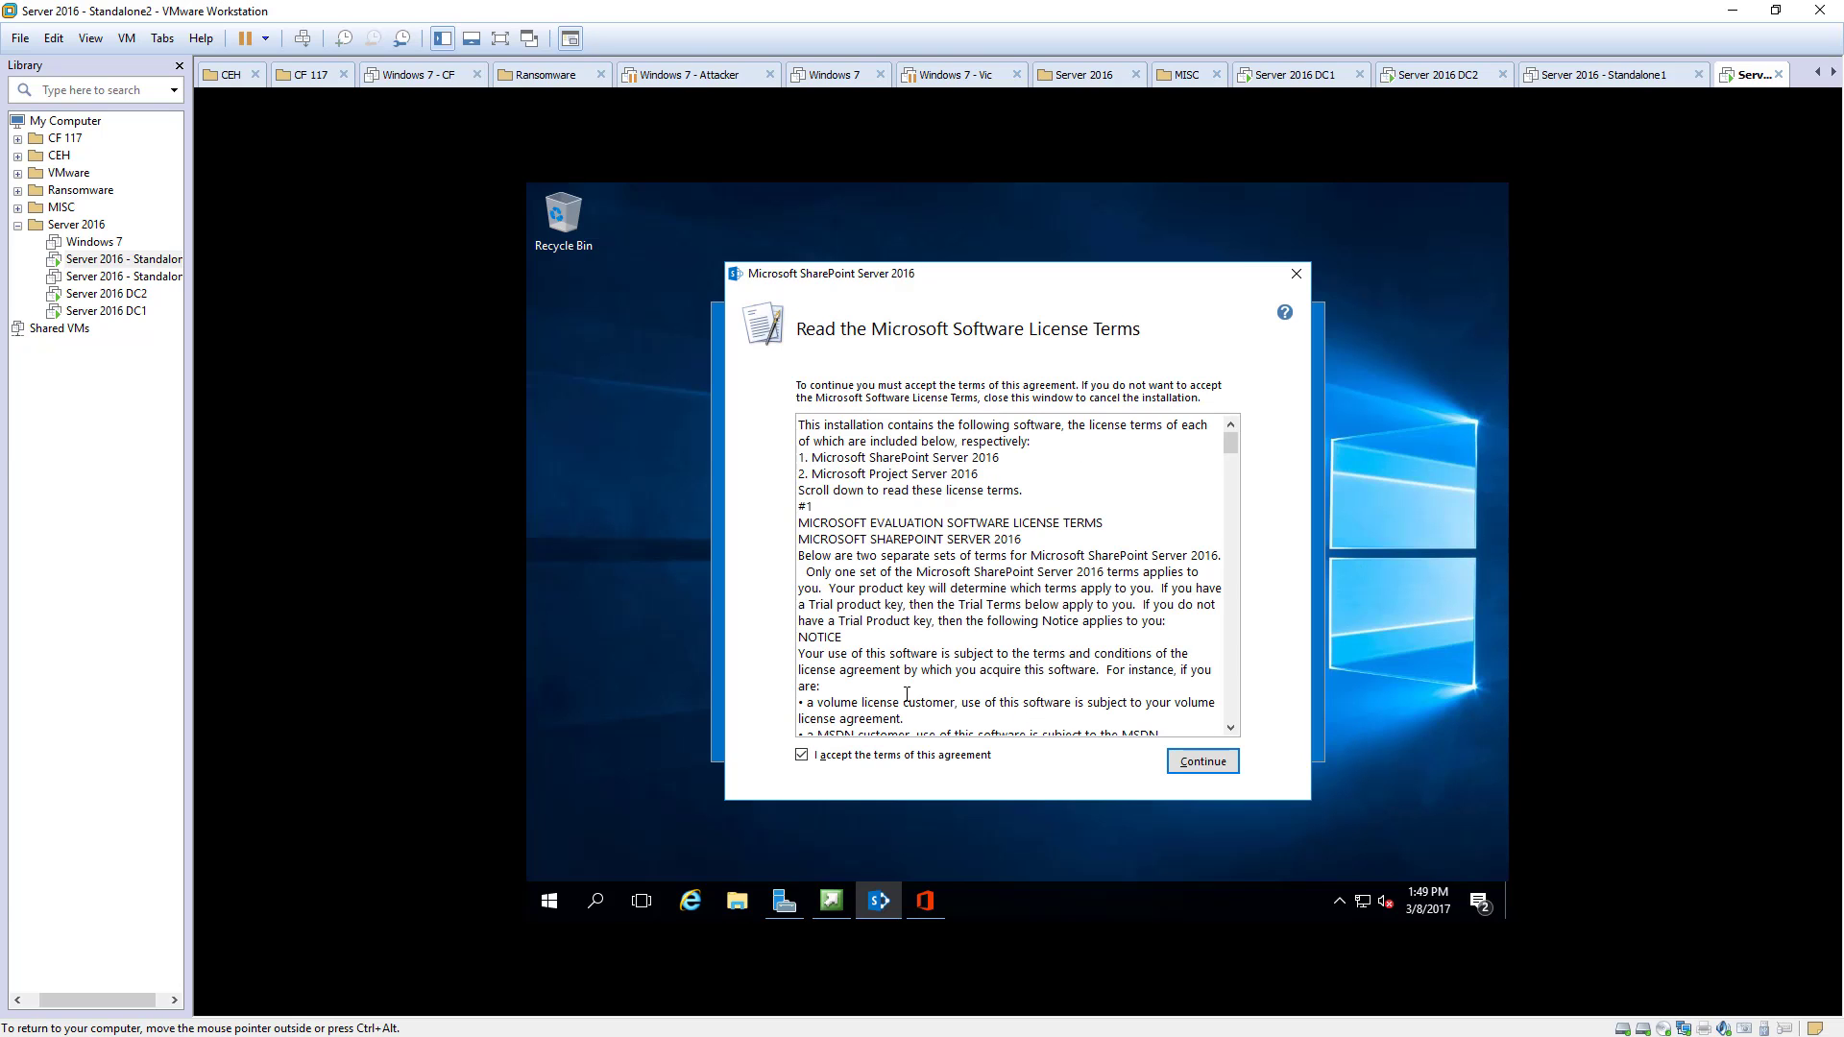
{"action": "left_click", "coordinate": [1192, 764]}
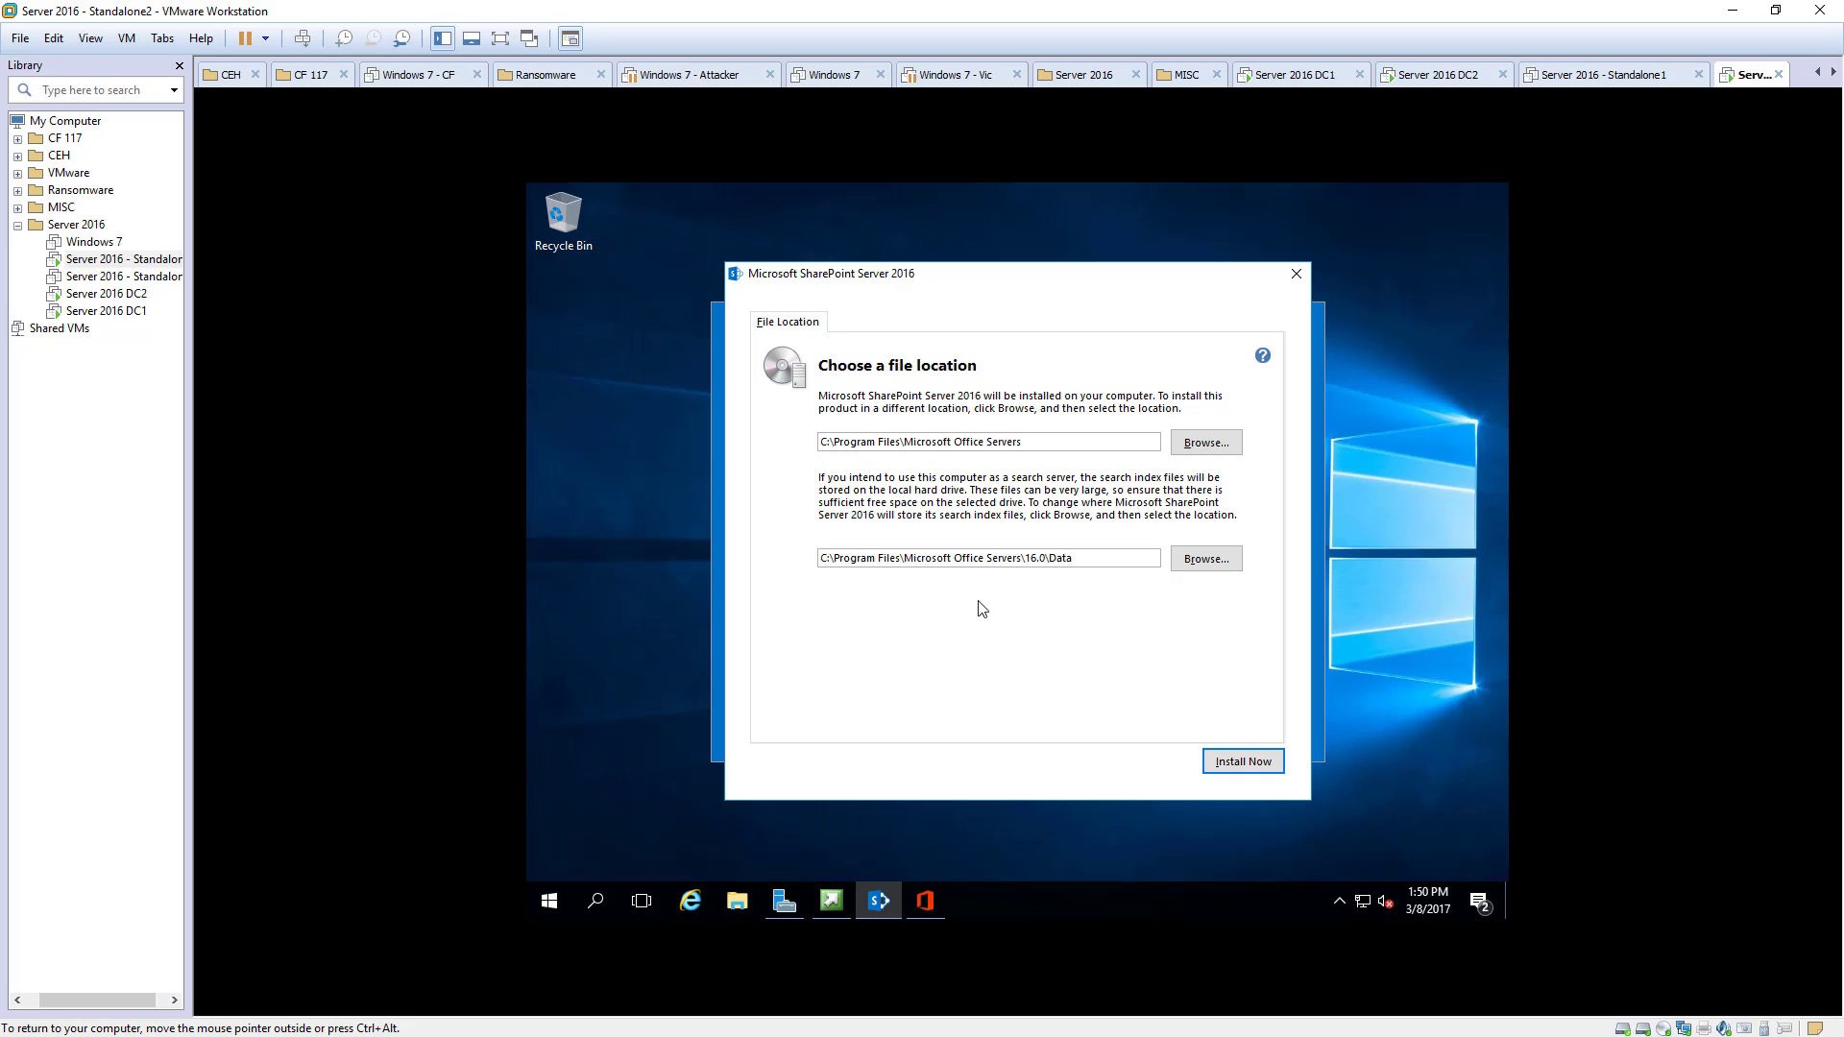
{"action": "left_click", "coordinate": [1228, 764]}
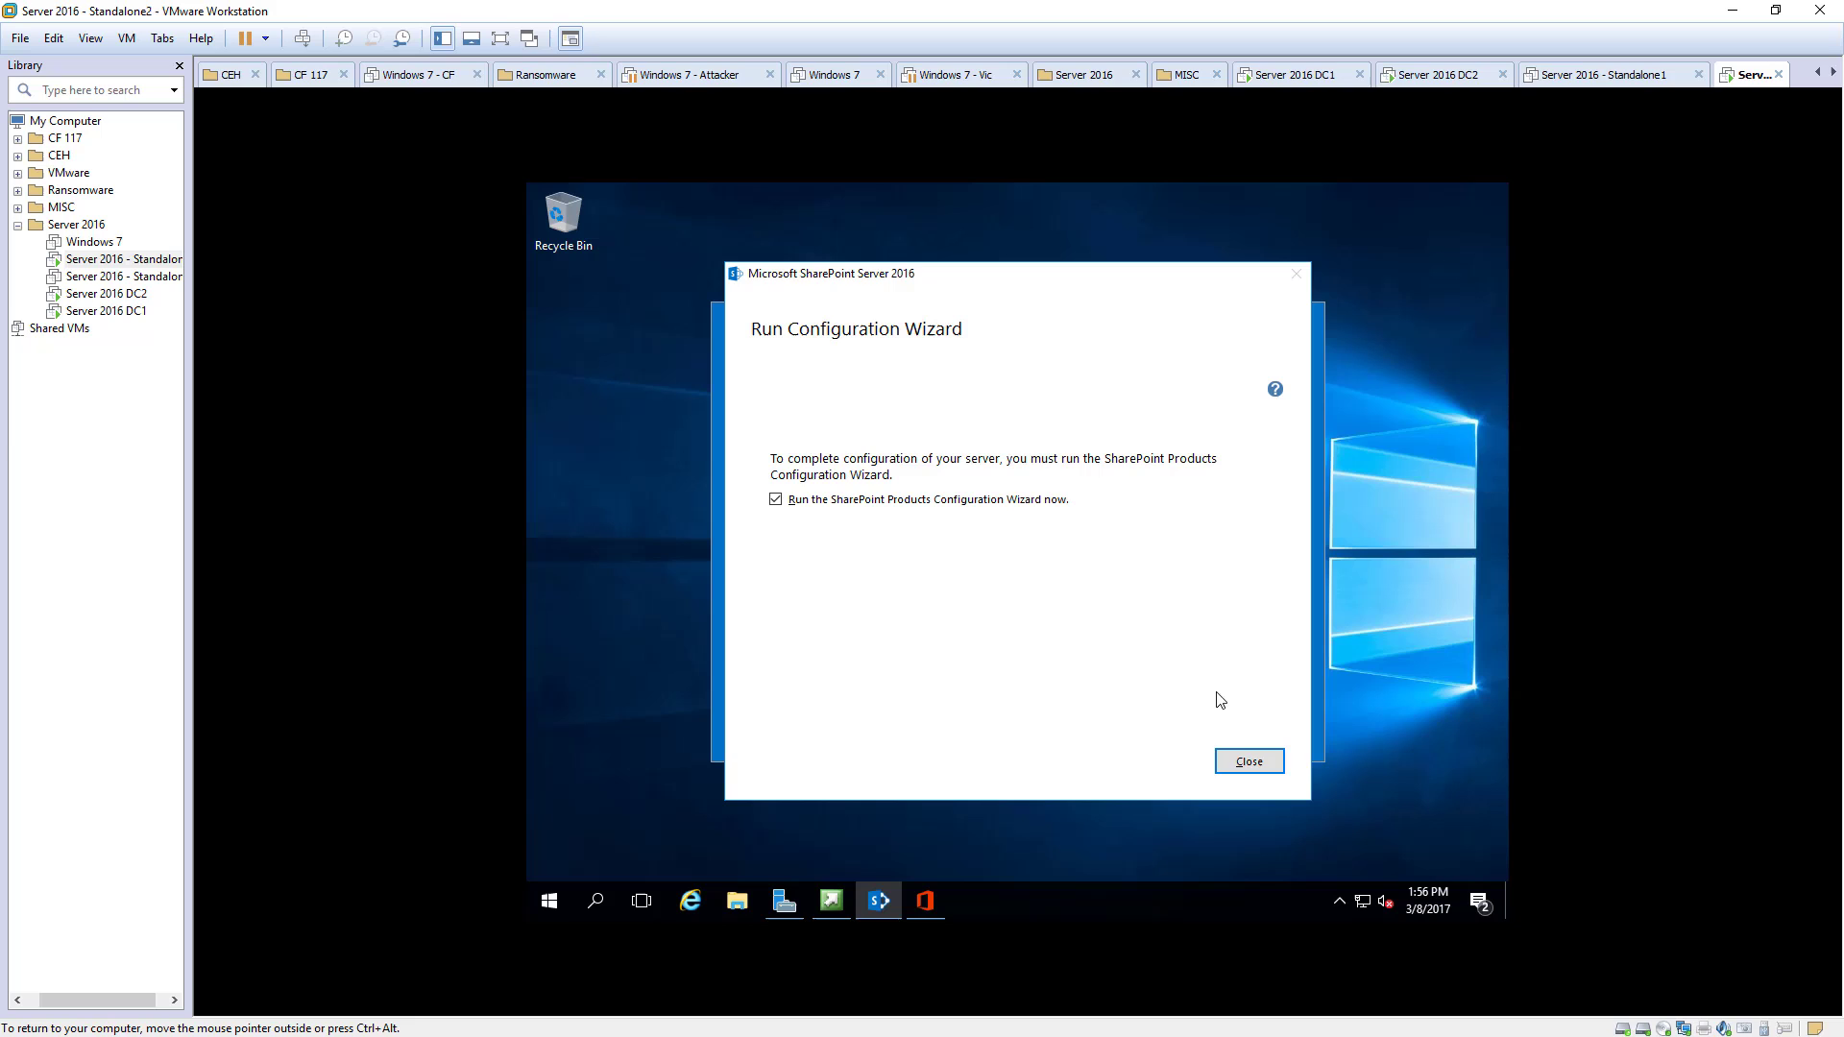
- Start the Configuration Wizard, allow service restarts, and choose to create a new server farm
{"action": "left_click", "coordinate": [1244, 760]}
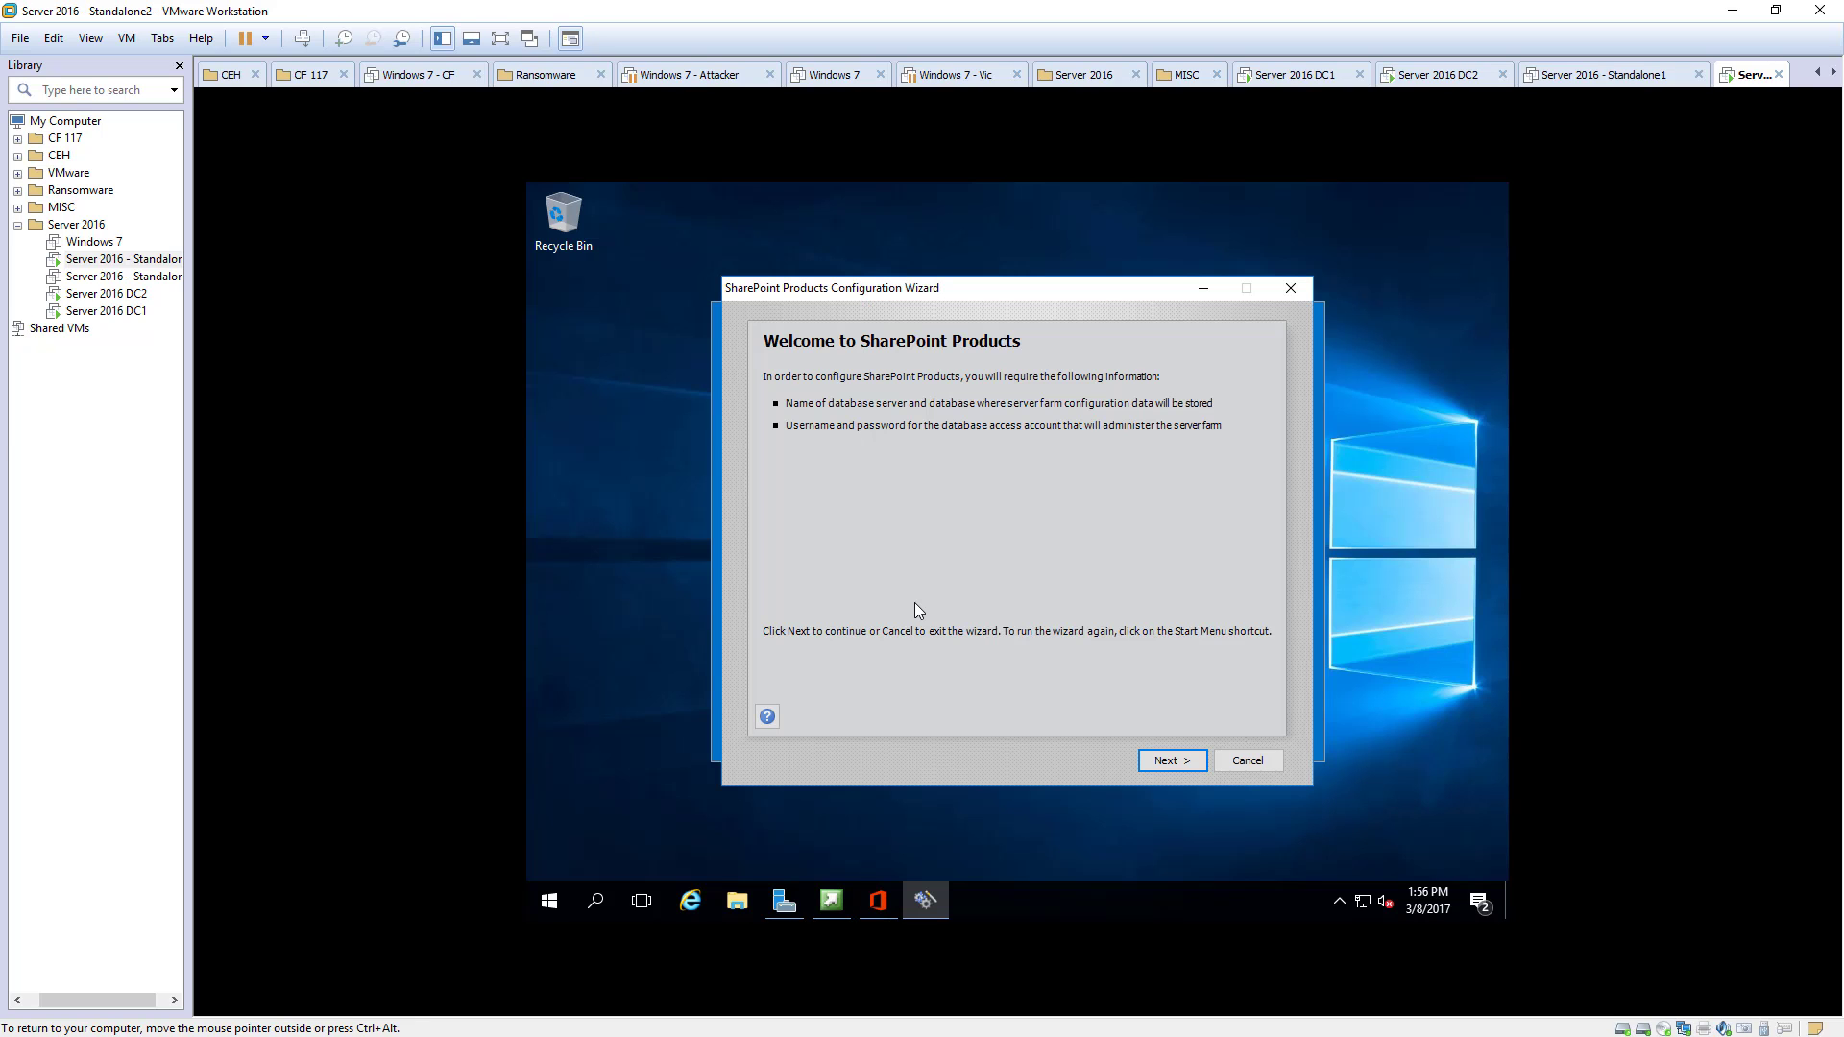
{"action": "left_click", "coordinate": [1167, 756]}
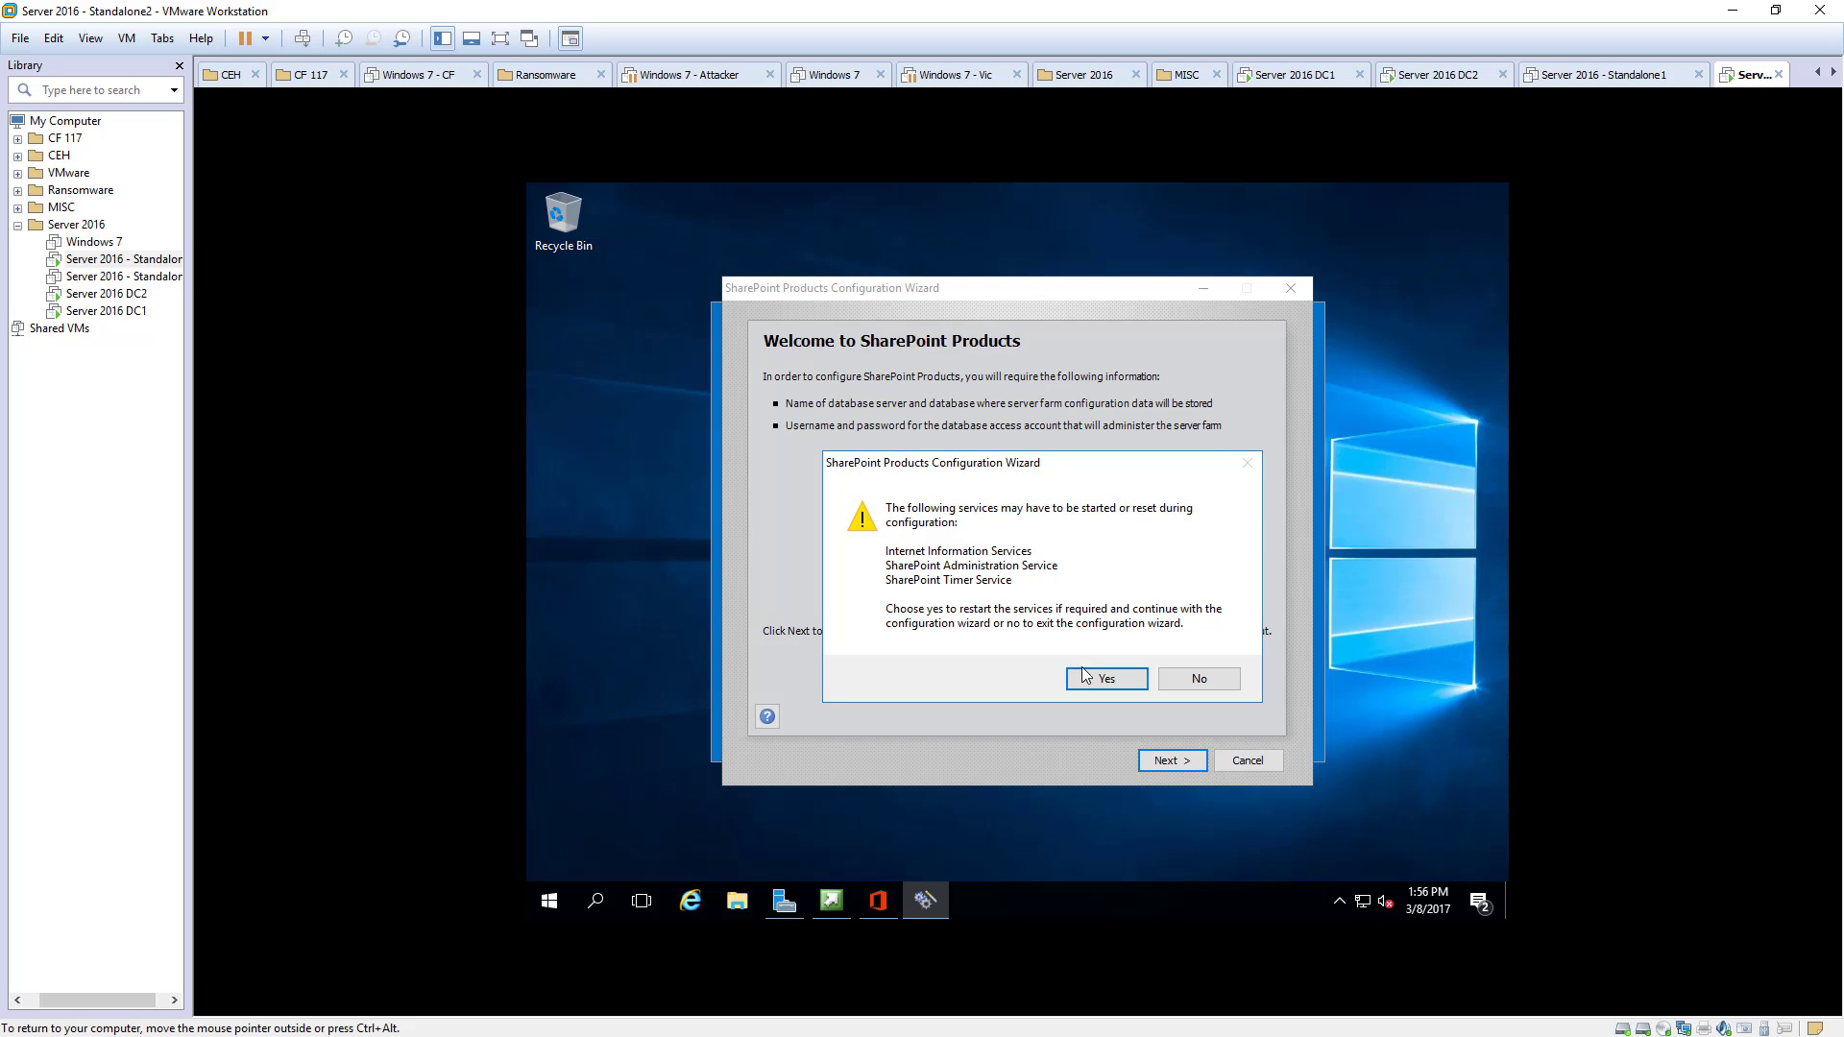
{"action": "left_click", "coordinate": [1096, 679]}
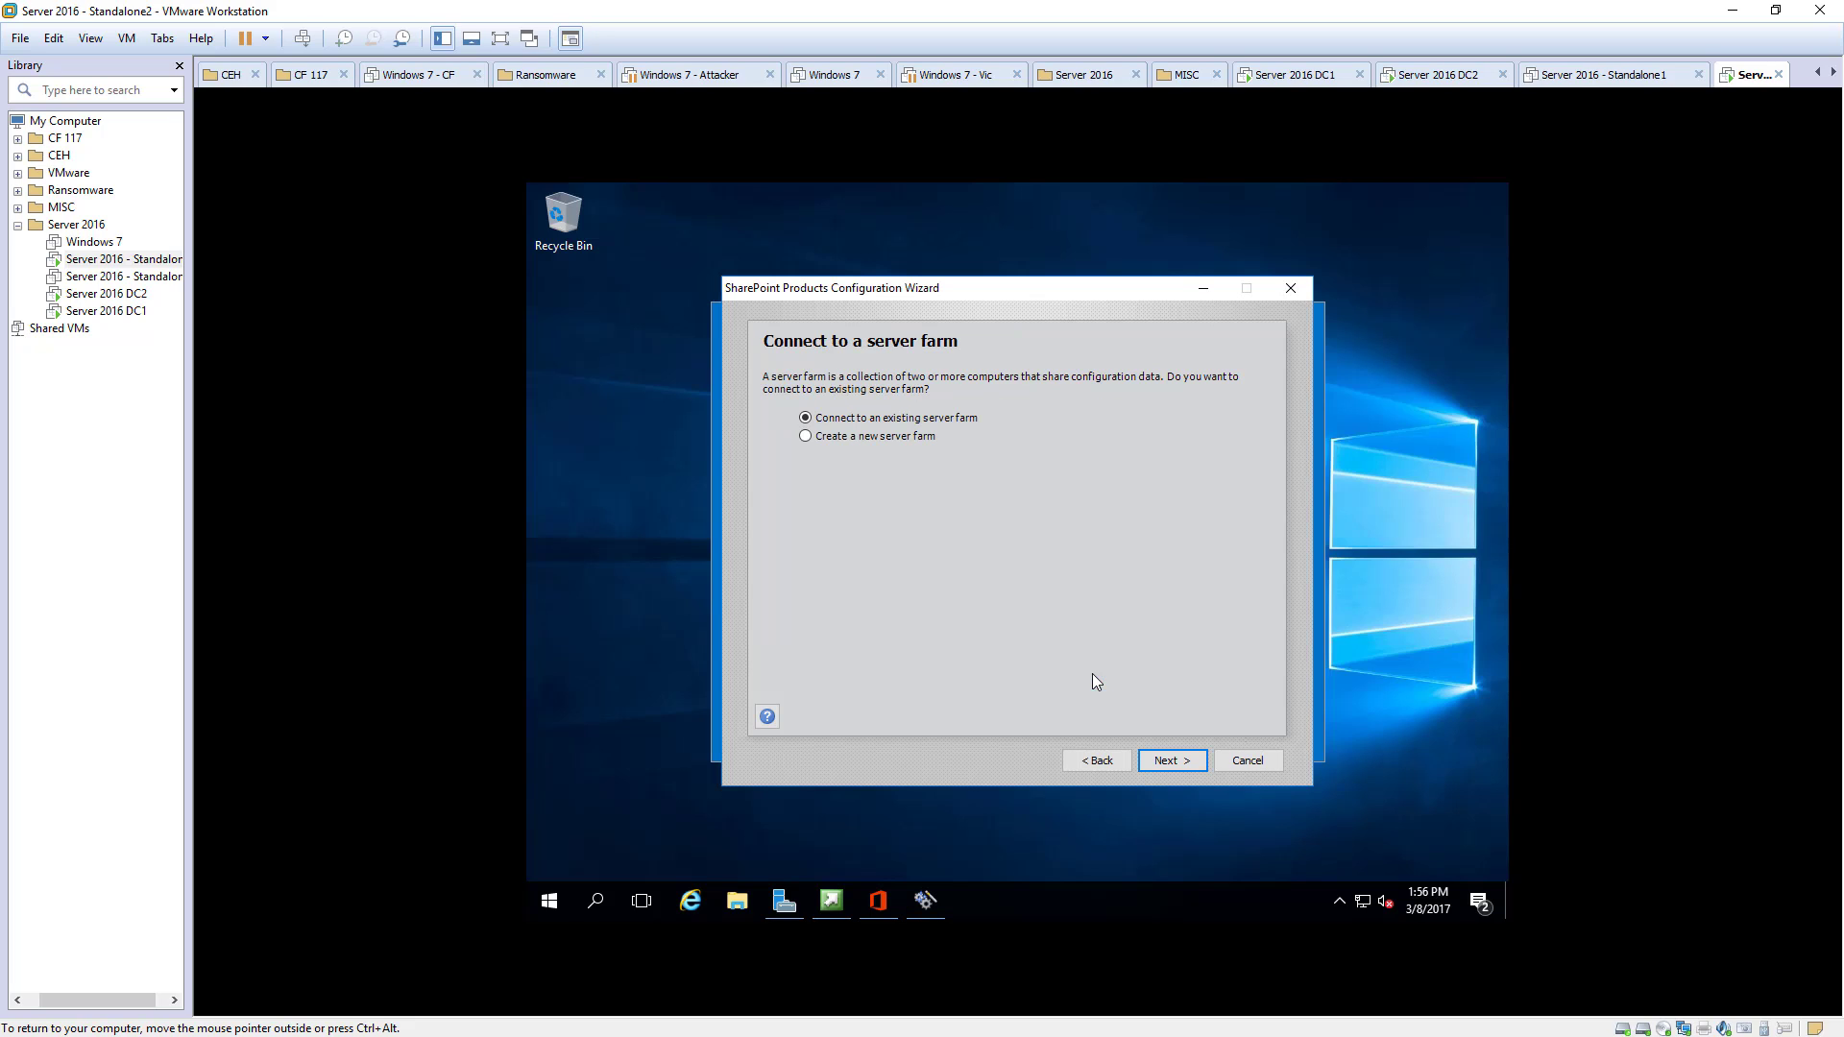
{"action": "left_click", "coordinate": [836, 437]}
{"action": "left_click", "coordinate": [1166, 760]}
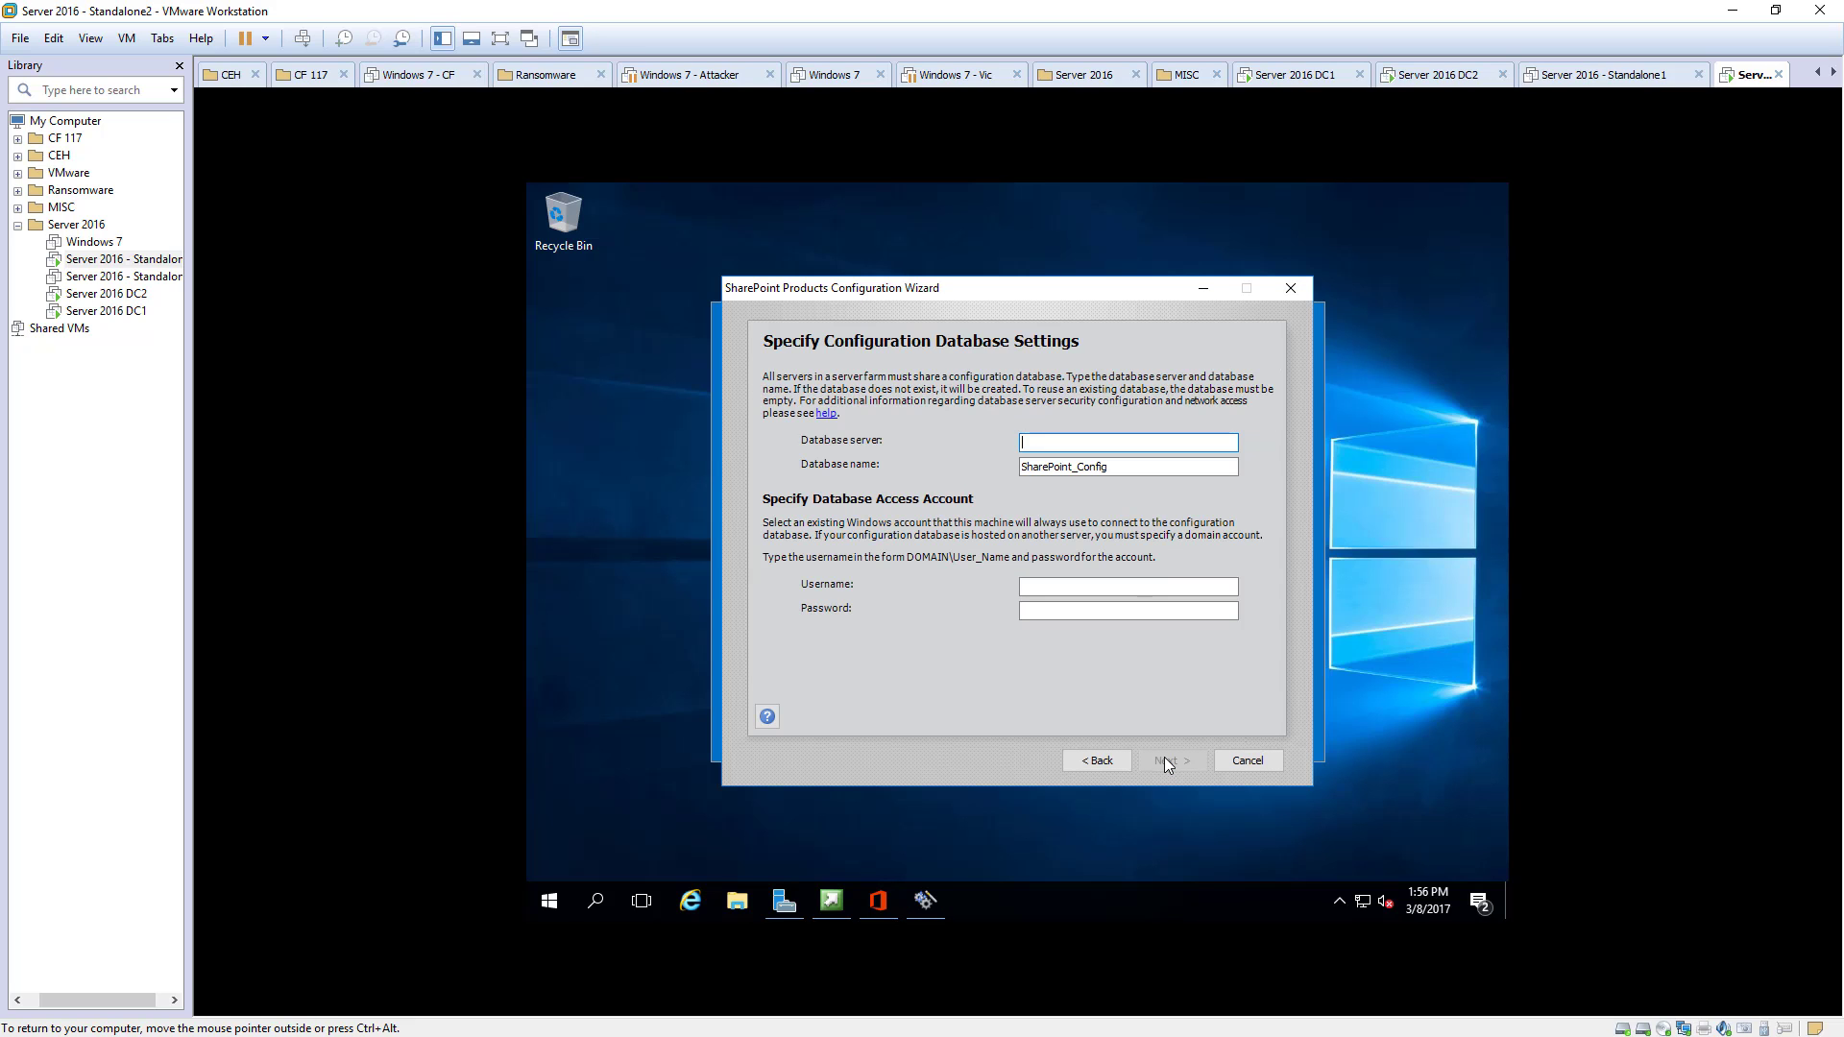
- Enter database server 'Sharepoint' with the domain administrator account and its password
{"action": "type", "text": "Sharepoint"}
{"action": "key", "text": "Tab"}
{"action": "left_click", "coordinate": [1076, 588]}
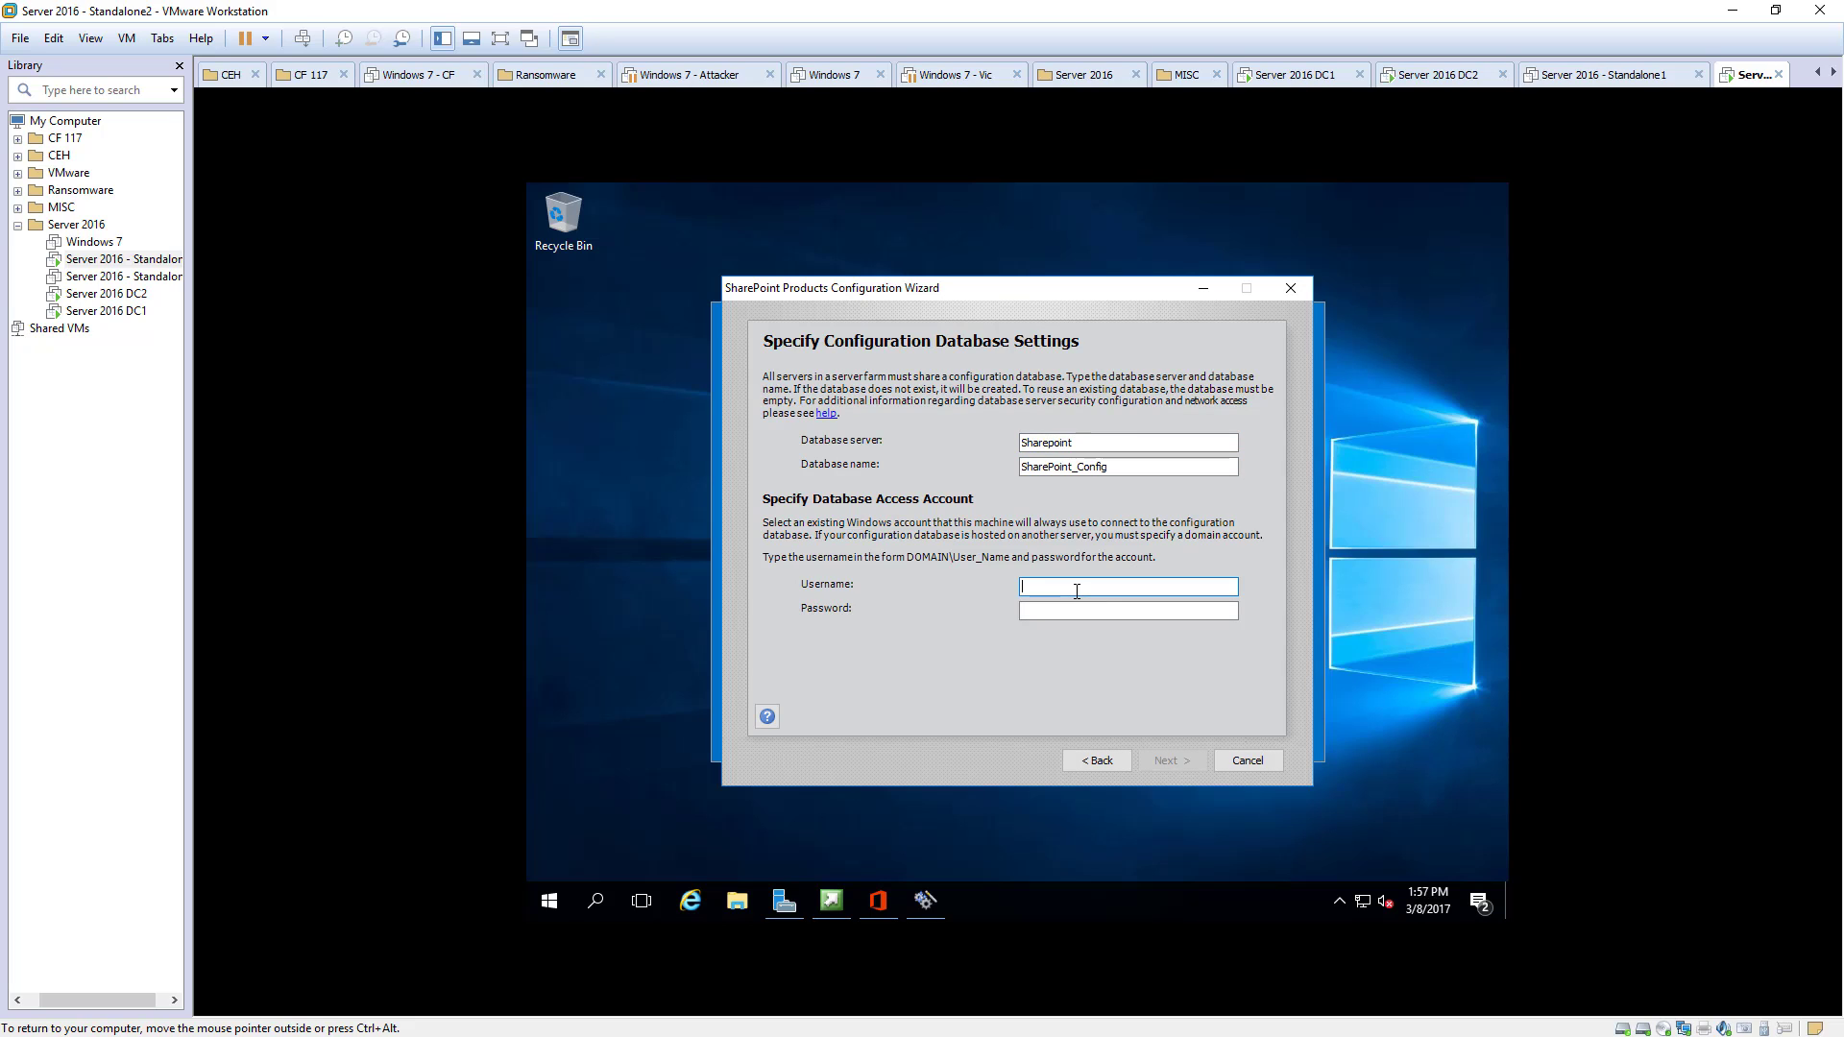
{"action": "type", "text": "ad"}
{"action": "key", "text": "BackSpace"}
{"action": "key", "text": "BackSpace"}
{"action": "key", "text": "BackSpace"}
{"action": "type", "text": "ace\\administrator"}
{"action": "key", "text": "Tab"}
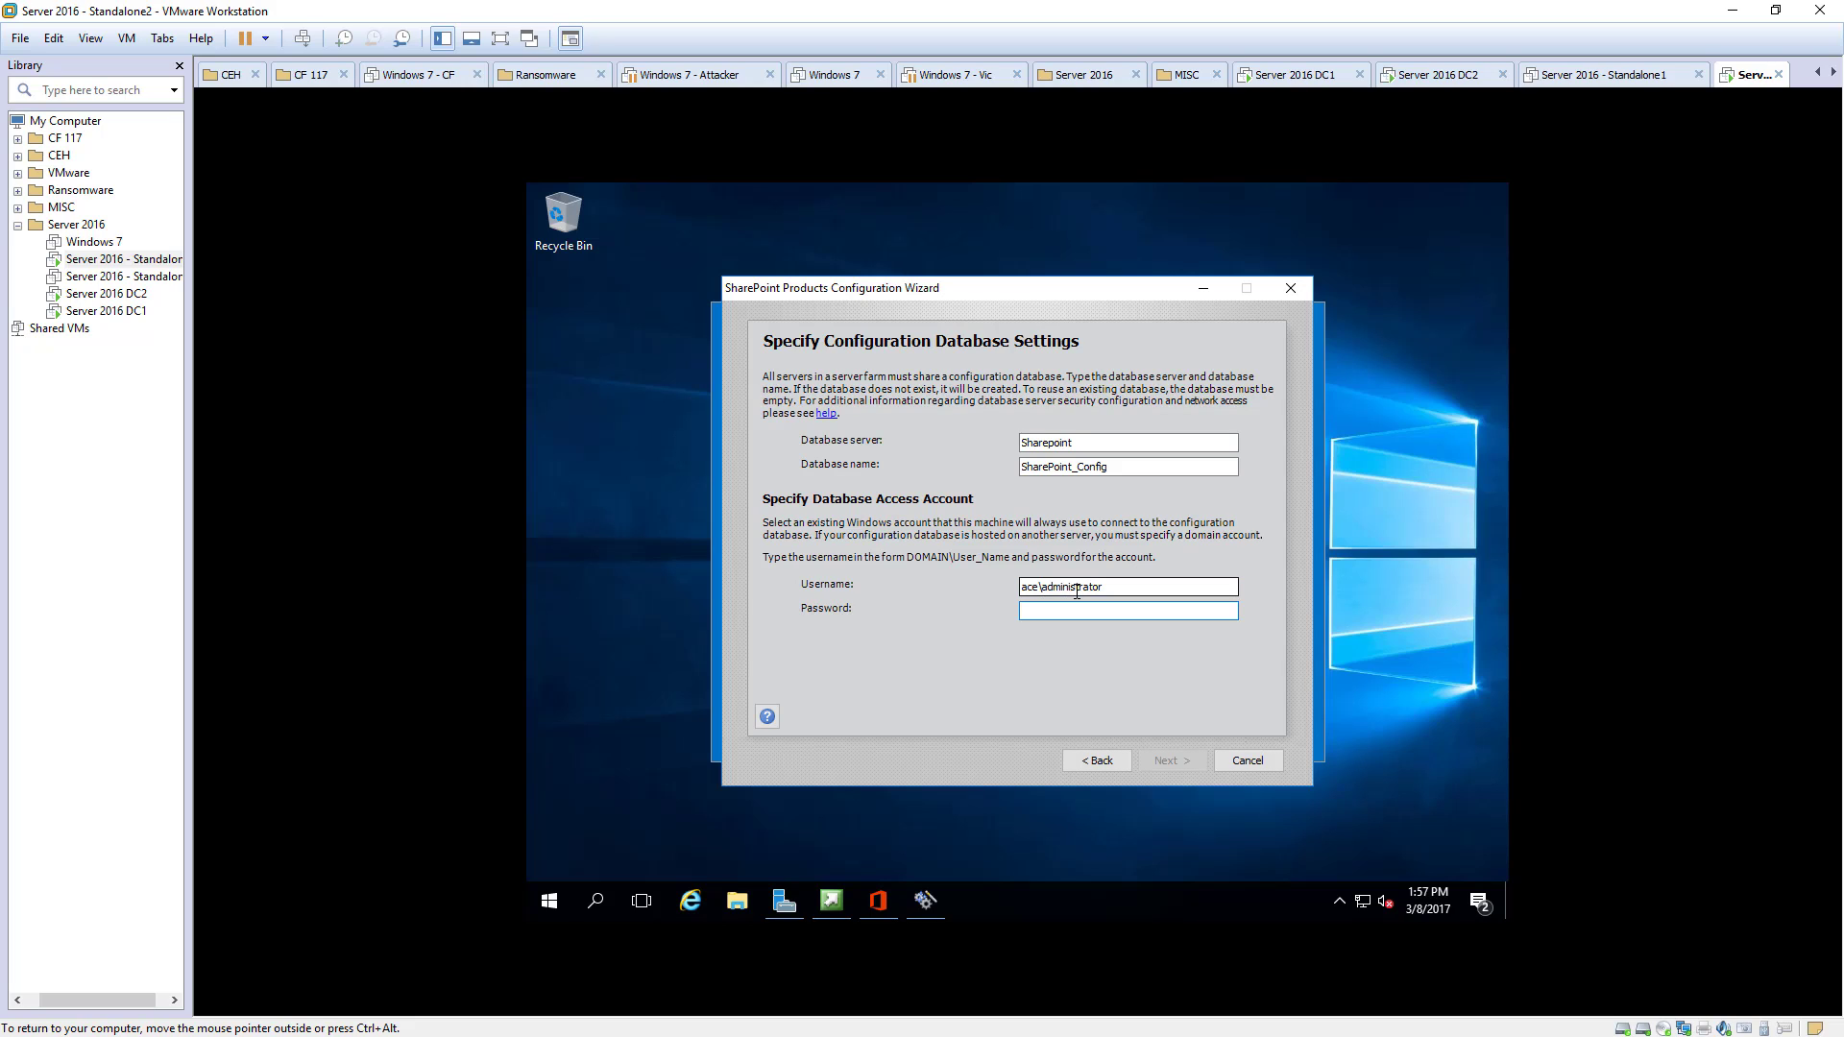
{"action": "type", "text": "Pa$$w0rd"}
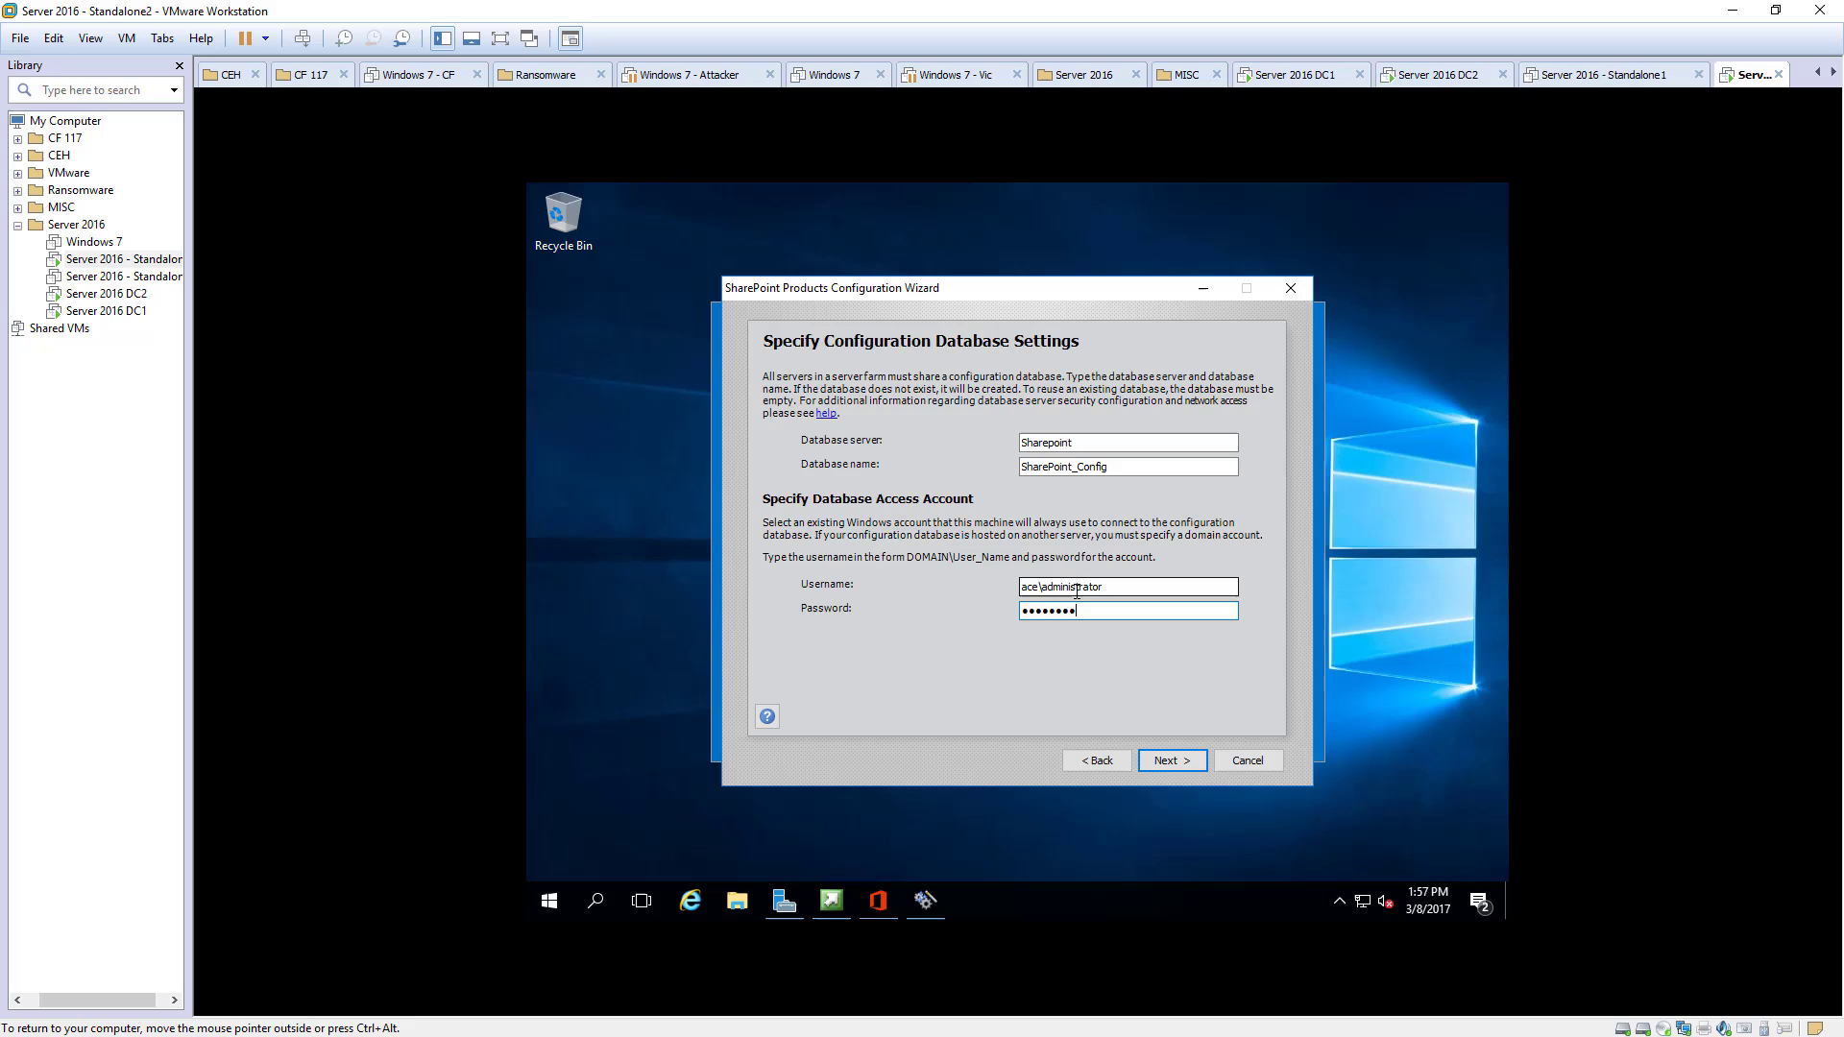
{"action": "left_click", "coordinate": [1172, 759]}
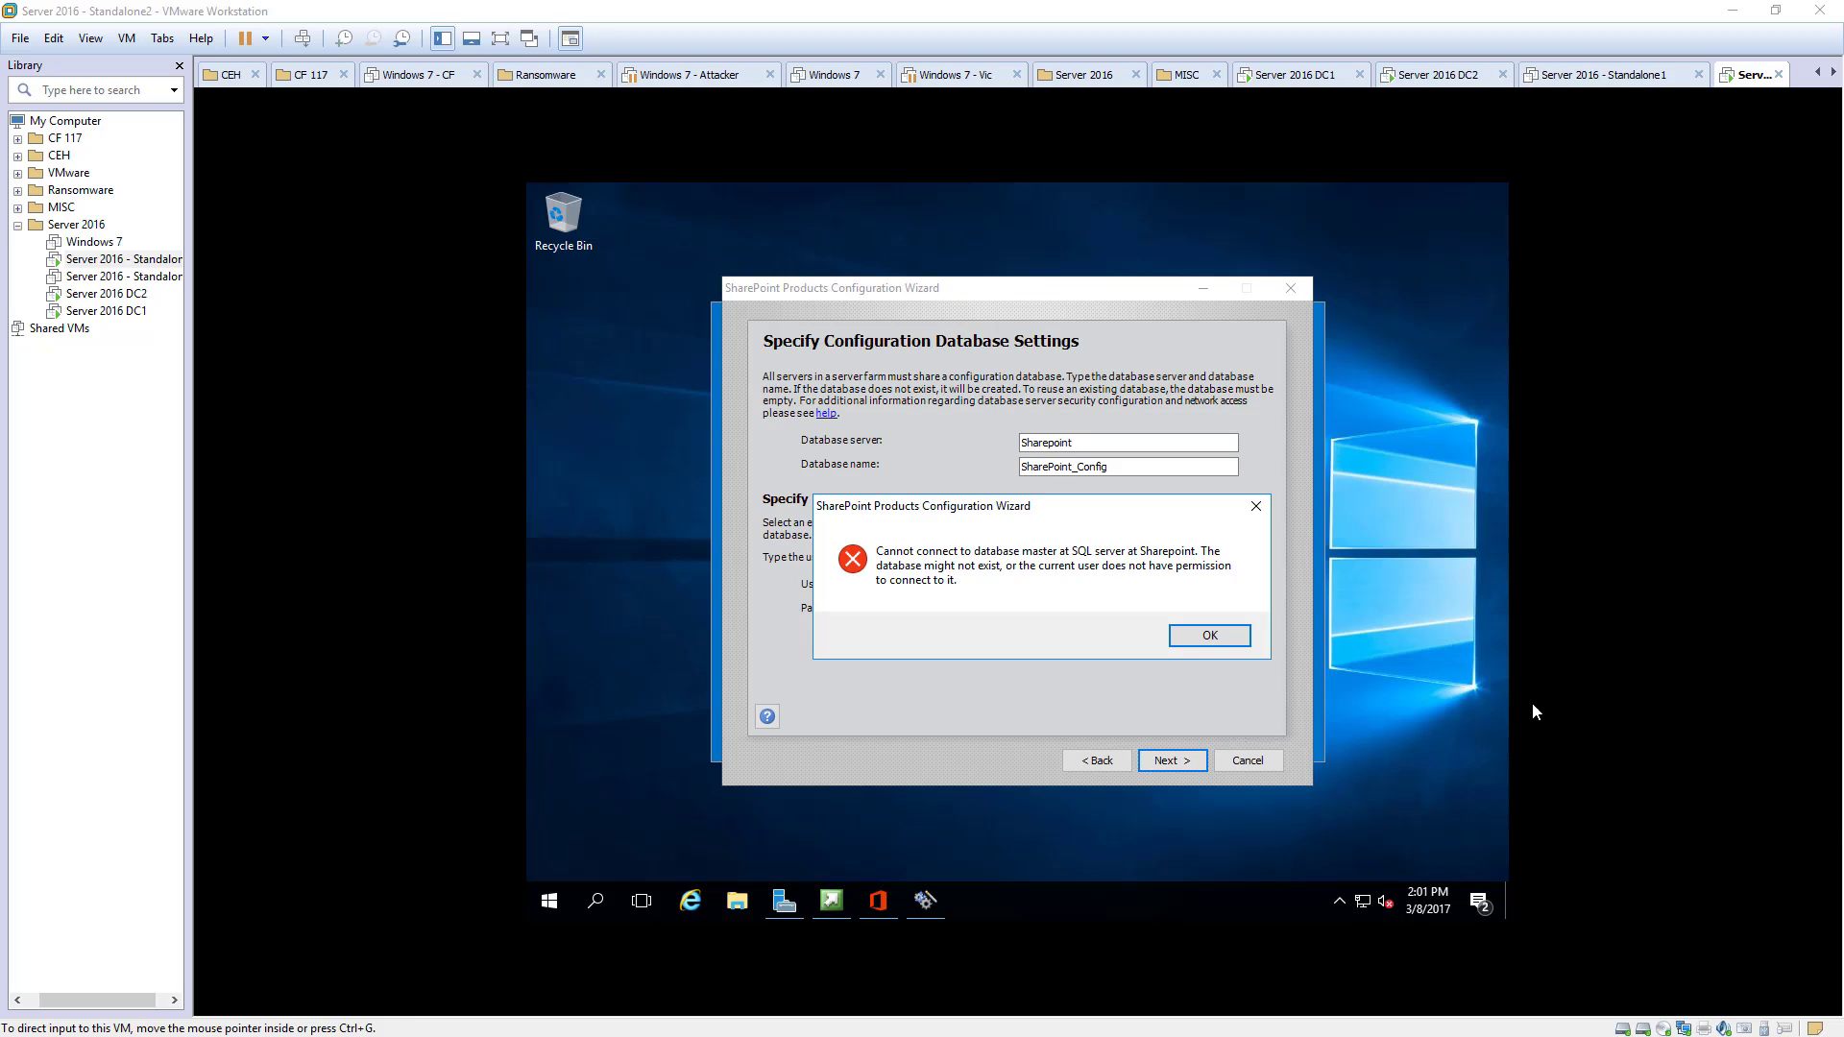
- After the connection error, change the database server to Standalone2.ace.local and continue
{"action": "left_click", "coordinate": [1205, 635]}
{"action": "double_click", "coordinate": [1020, 441]}
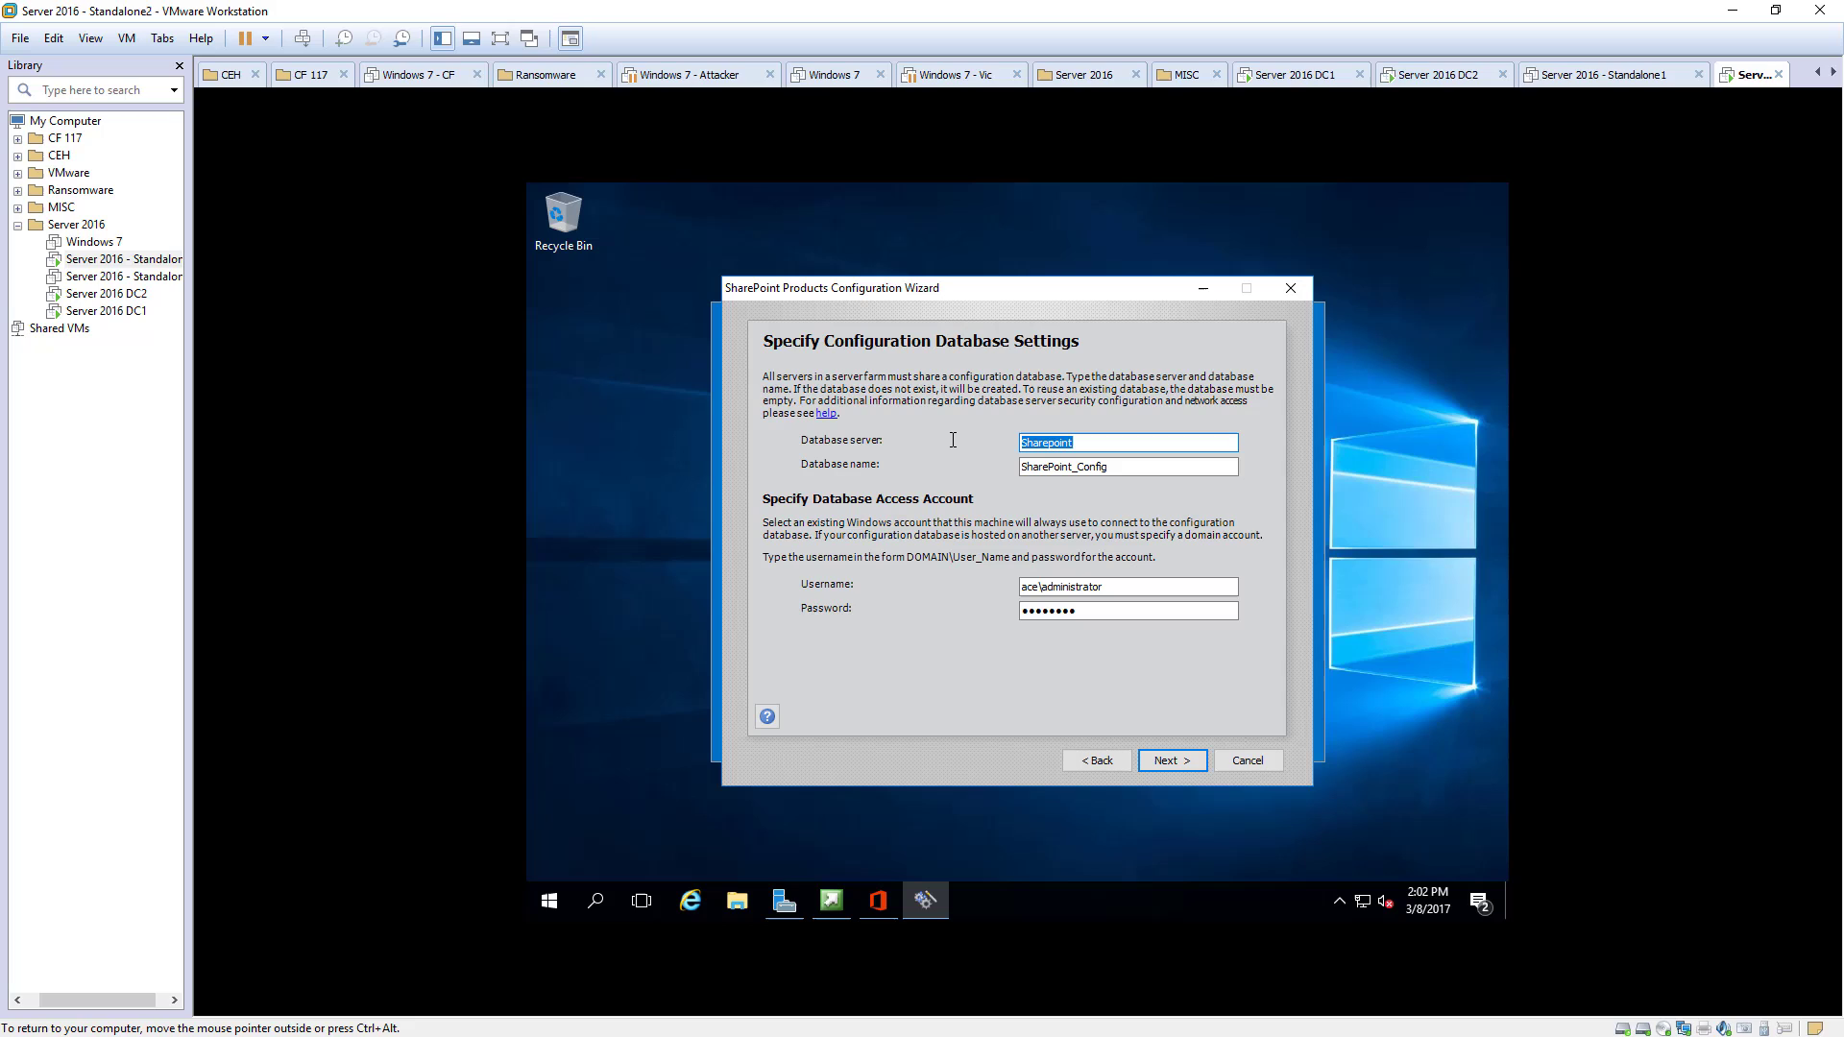
{"action": "type", "text": "Standalone2.ace.local"}
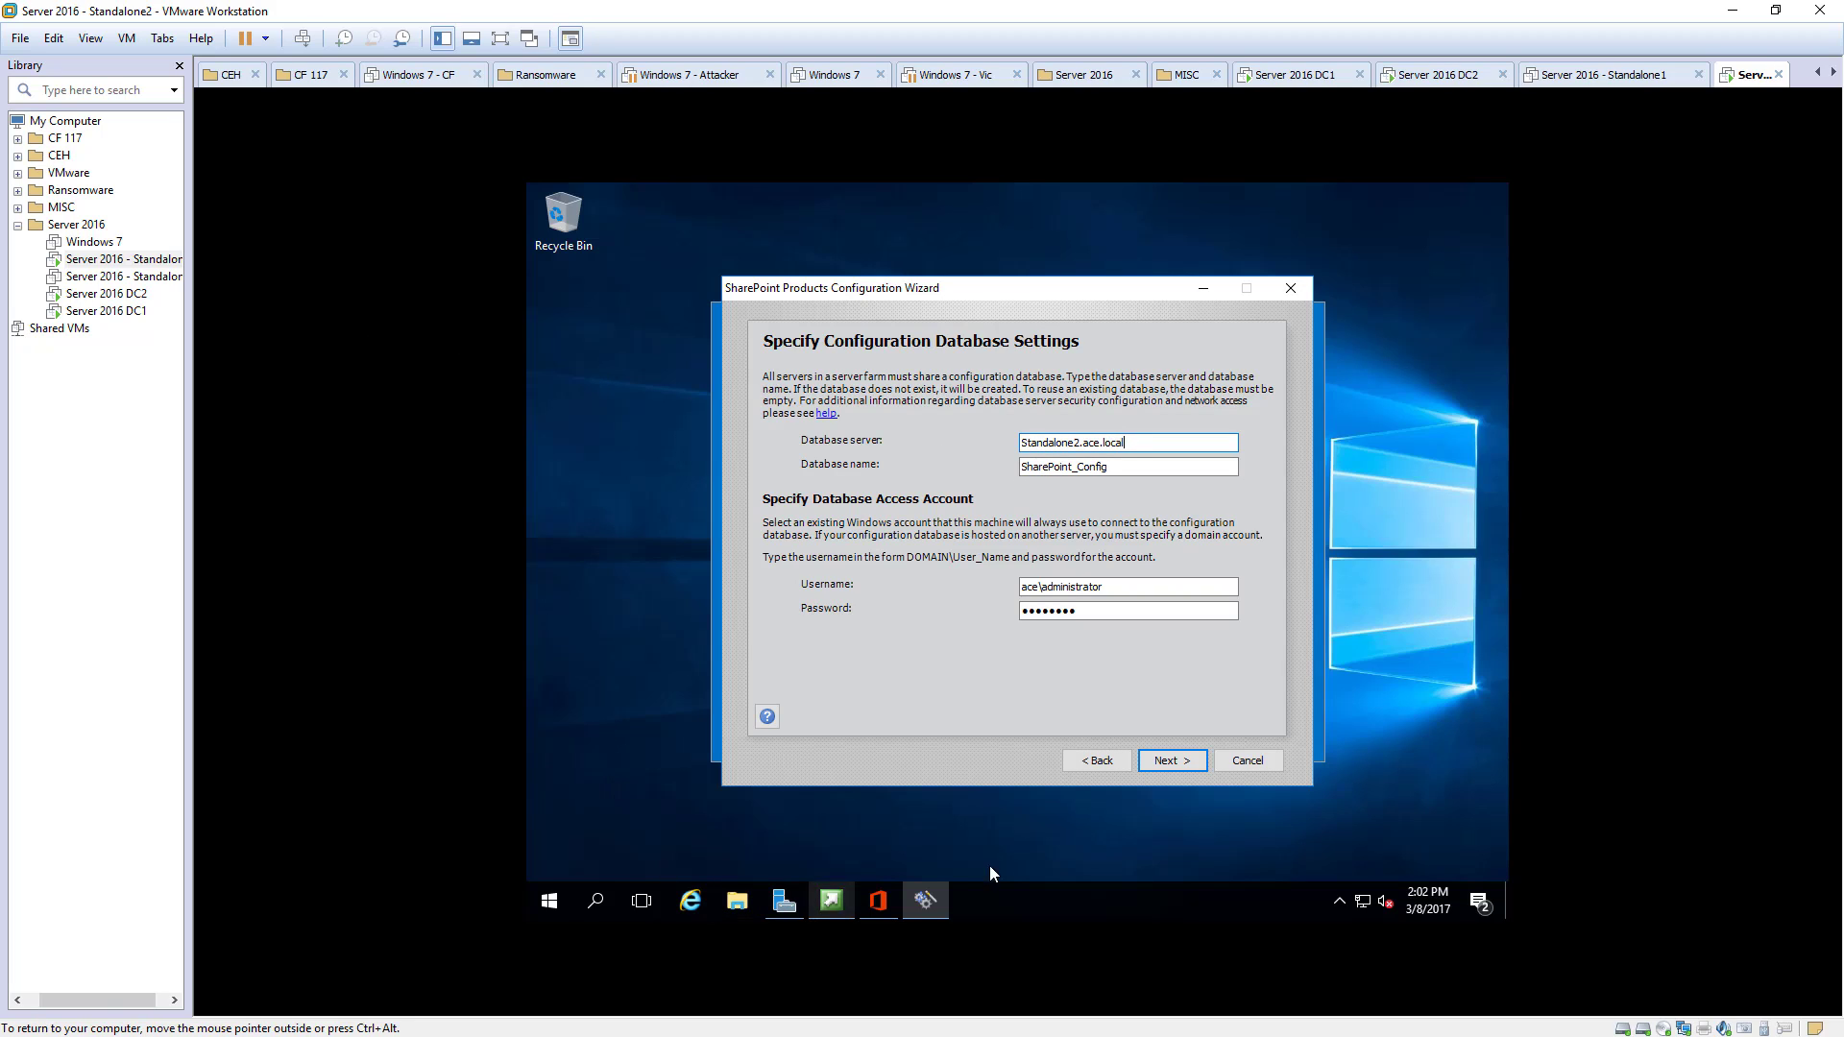
{"action": "left_click", "coordinate": [1166, 763]}
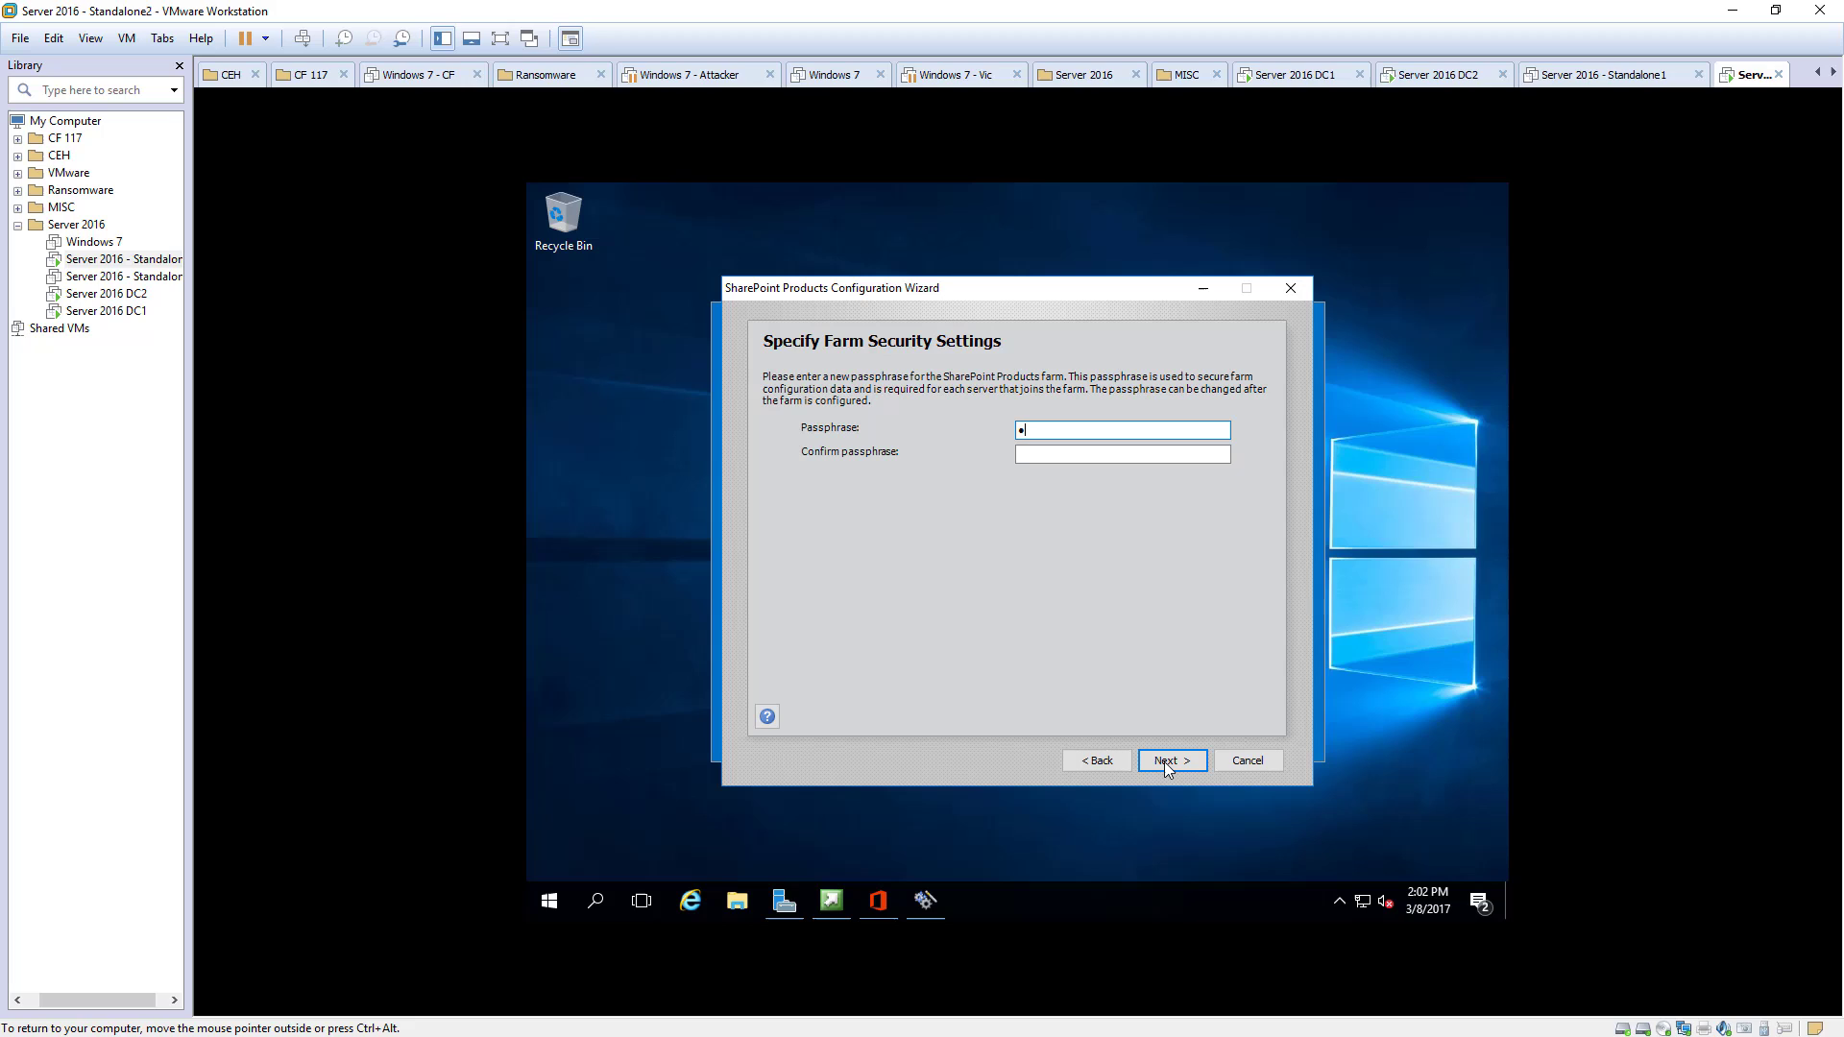
- Enter and confirm the farm passphrase
{"action": "type", "text": "Pa$$w0rd"}
{"action": "key", "text": "Tab"}
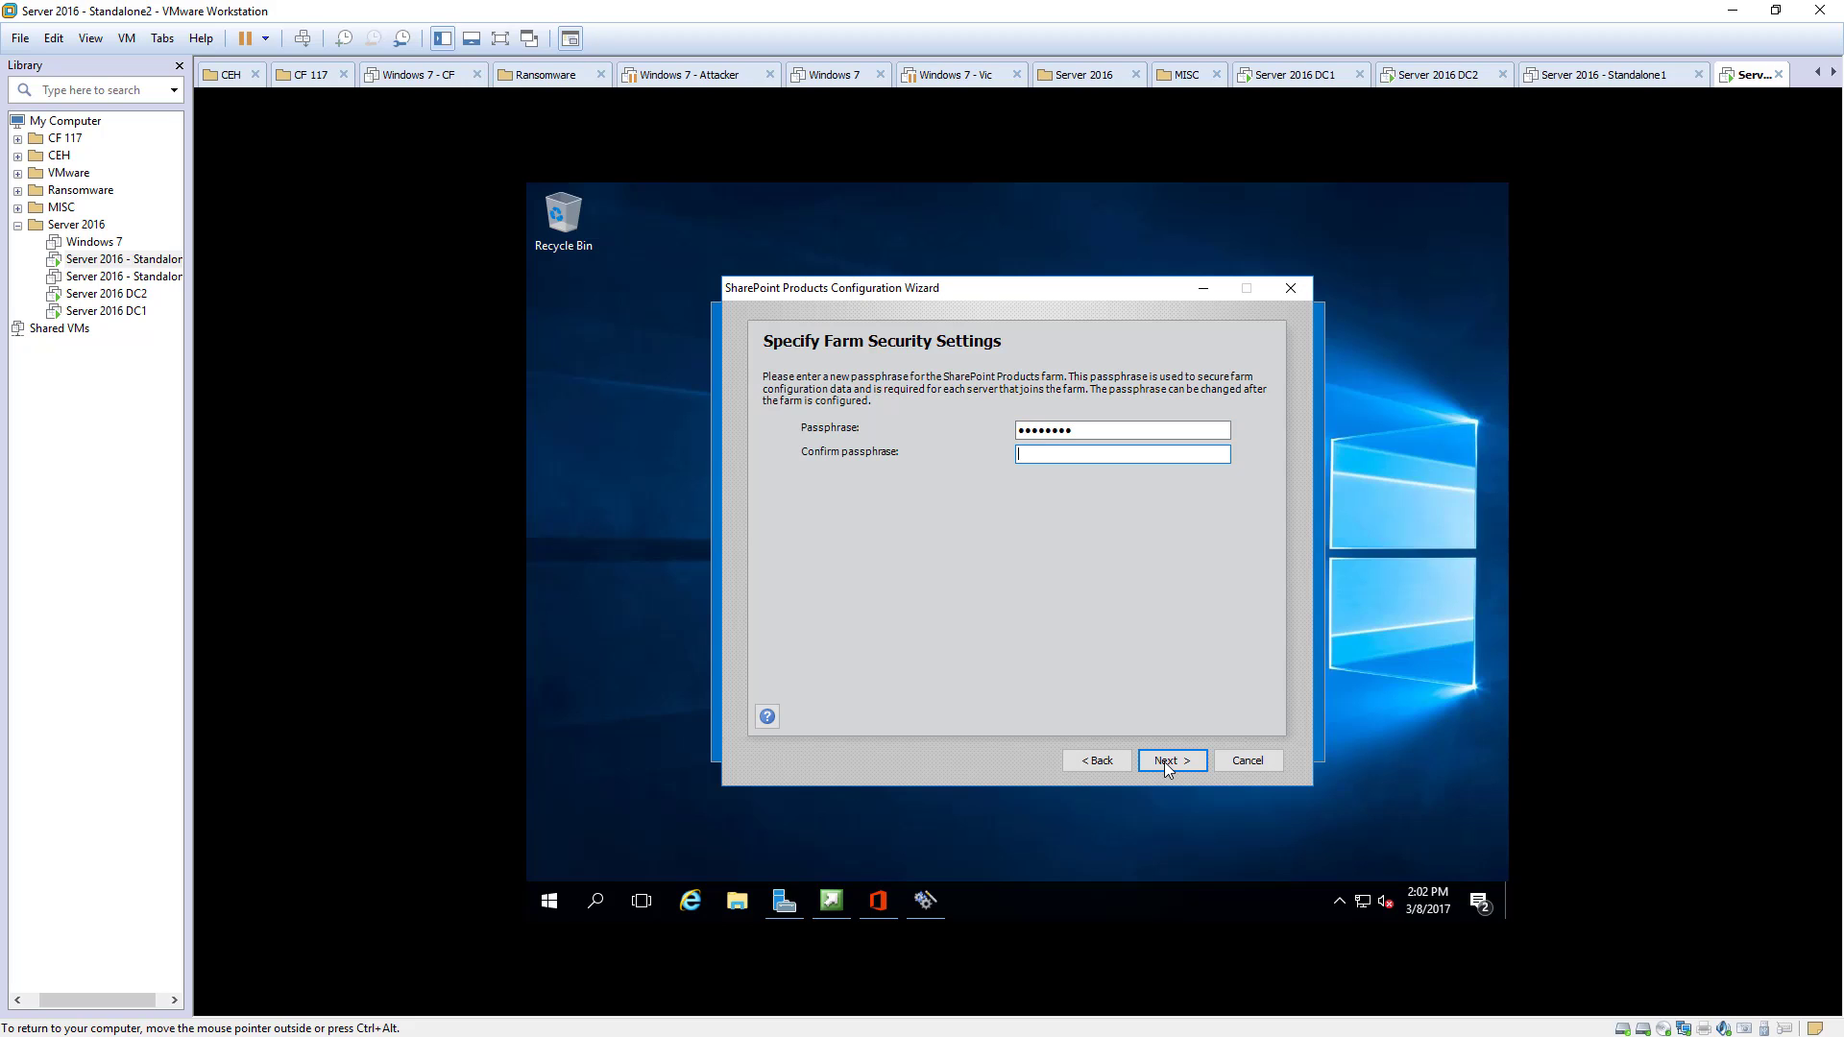
{"action": "type", "text": "Pa$$w0rd"}
{"action": "left_click", "coordinate": [1164, 762]}
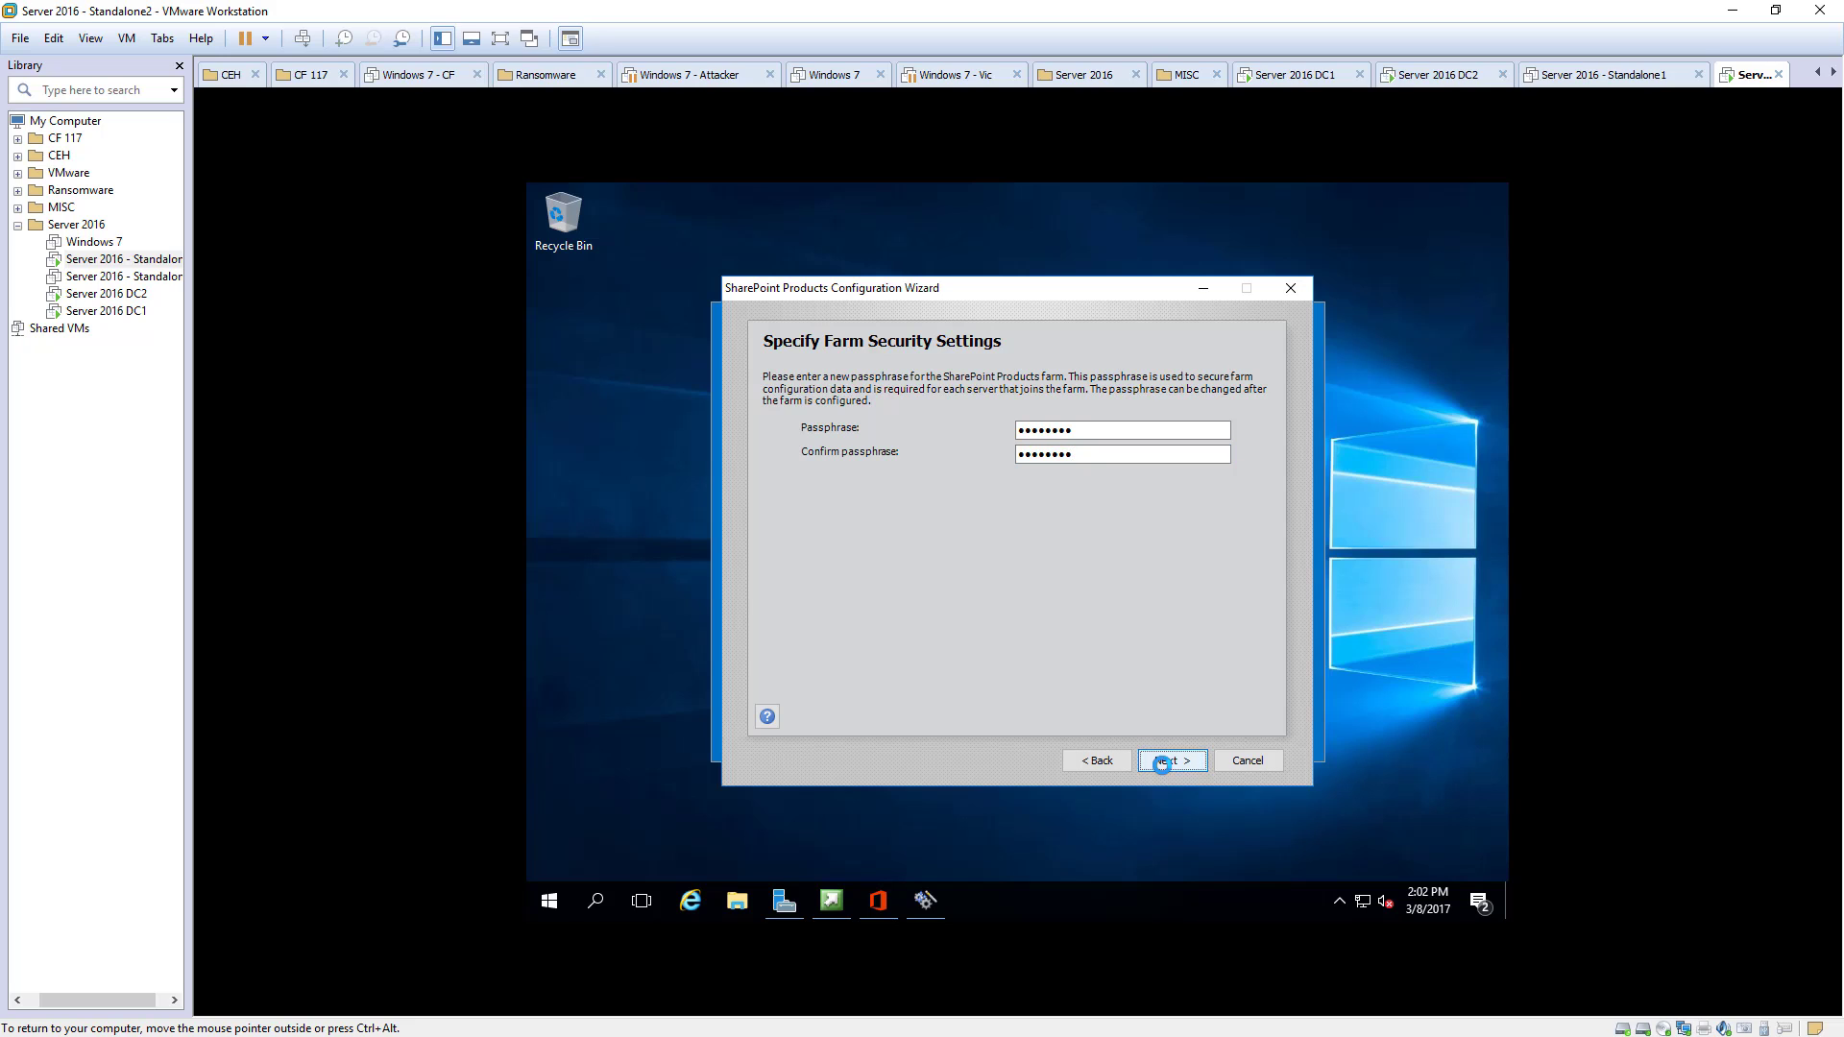
- Choose the Single-Server Farm role and fix Central Administration on port 43211 with NTLM
{"action": "left_click", "coordinate": [790, 611]}
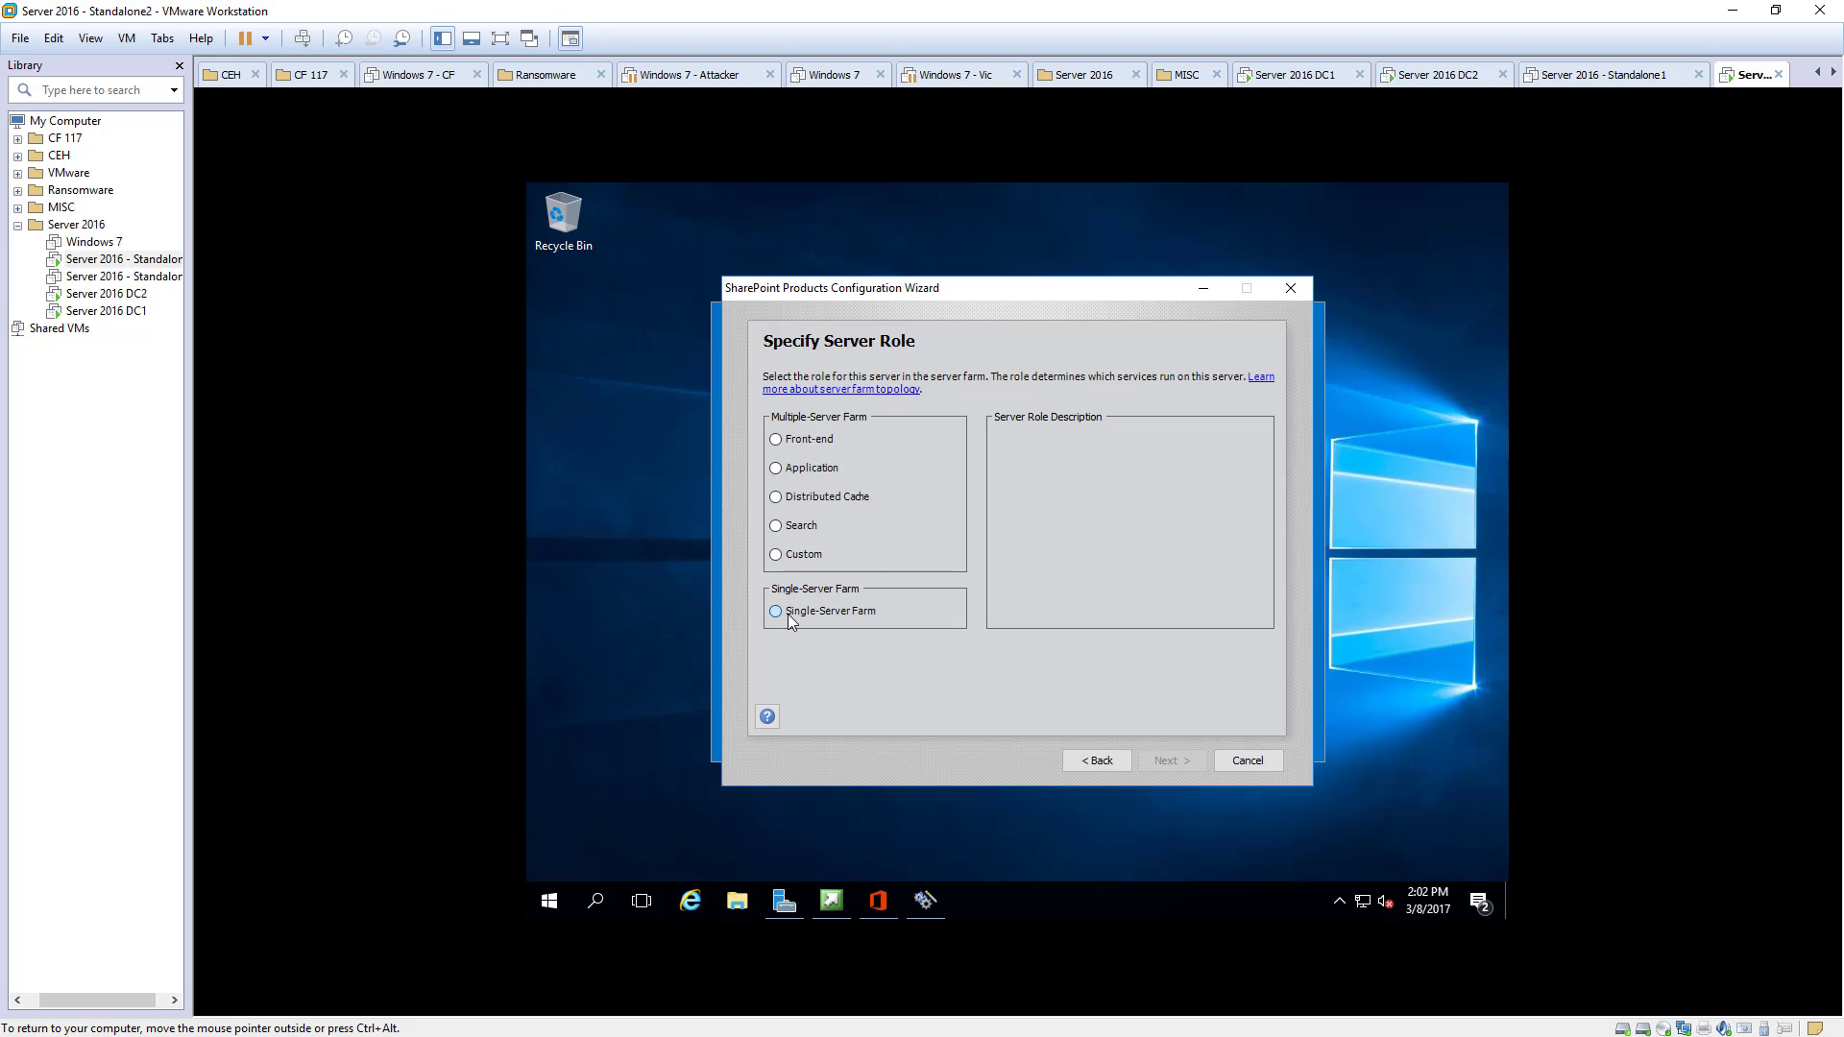
{"action": "left_click", "coordinate": [1178, 759]}
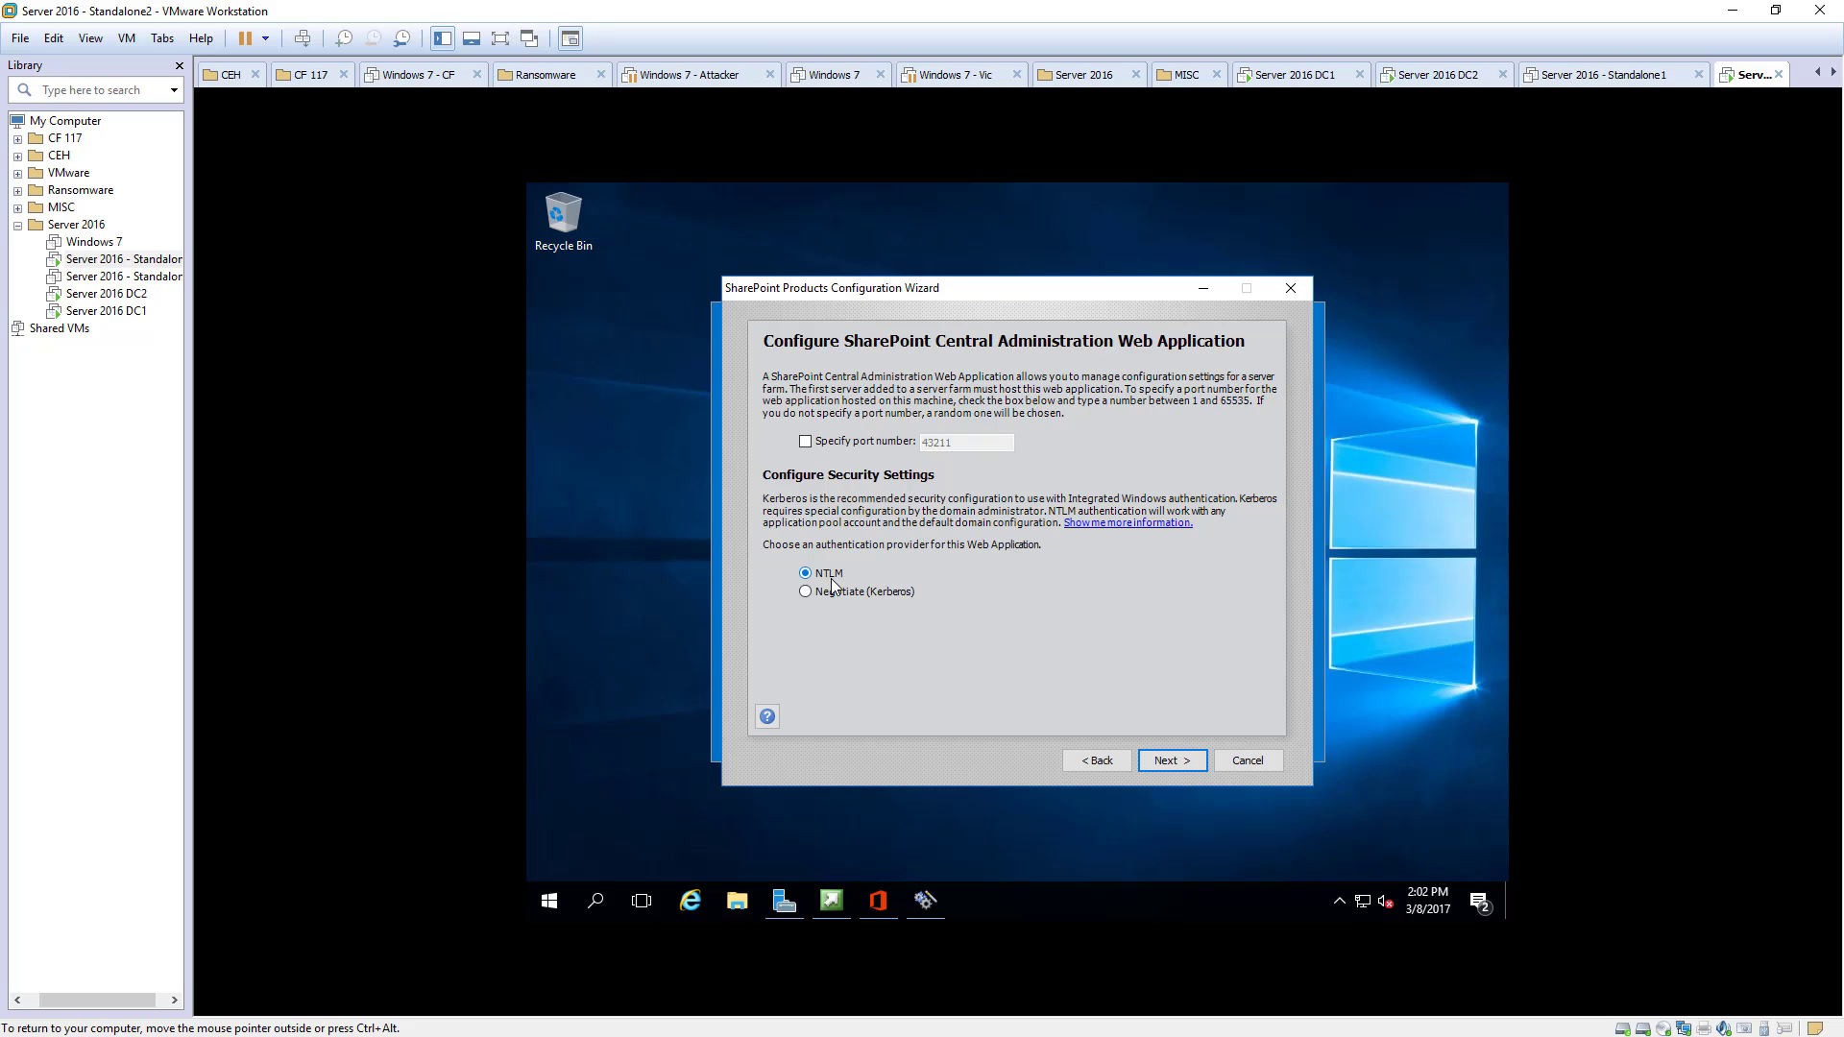
{"action": "left_click", "coordinate": [818, 441]}
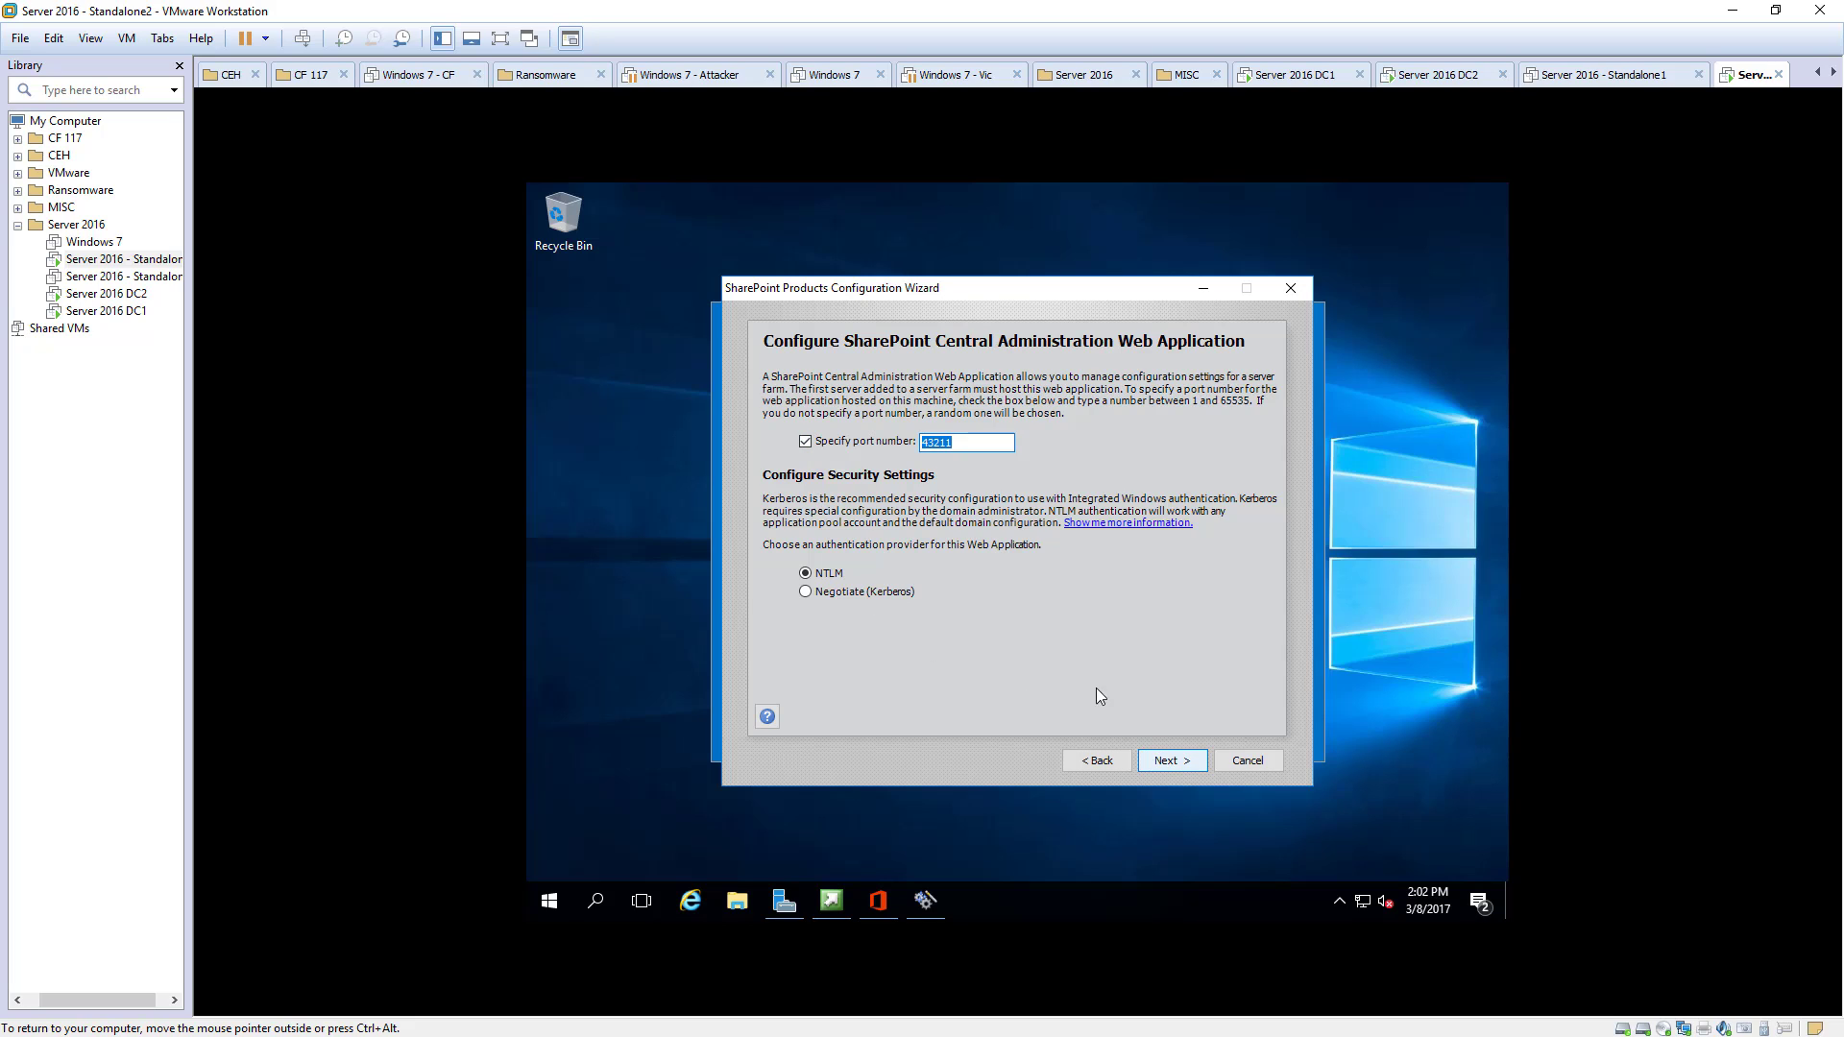
{"action": "left_click", "coordinate": [1162, 757]}
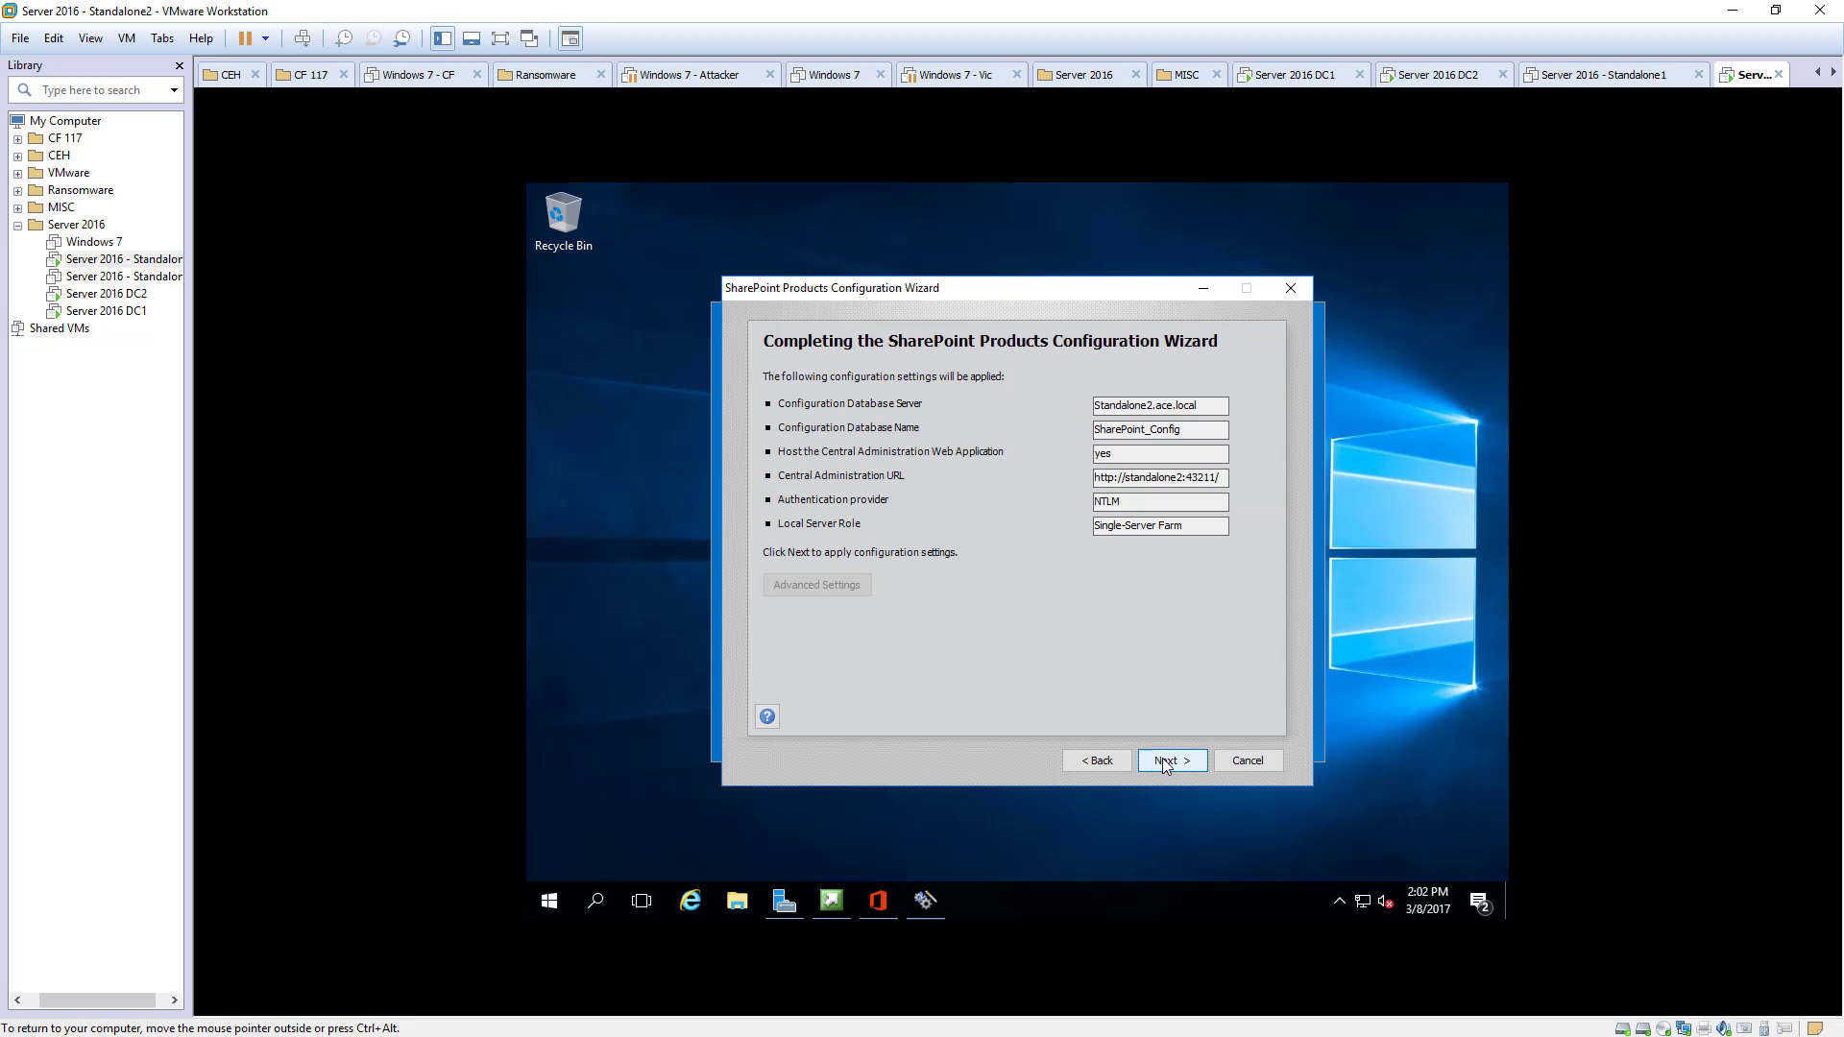
- Copy the Central Administration URL and apply the configuration until it reports success
{"action": "left_click_drag", "start_coordinate": [1225, 478], "coordinate": [1084, 483]}
{"action": "right_click", "coordinate": [1116, 483]}
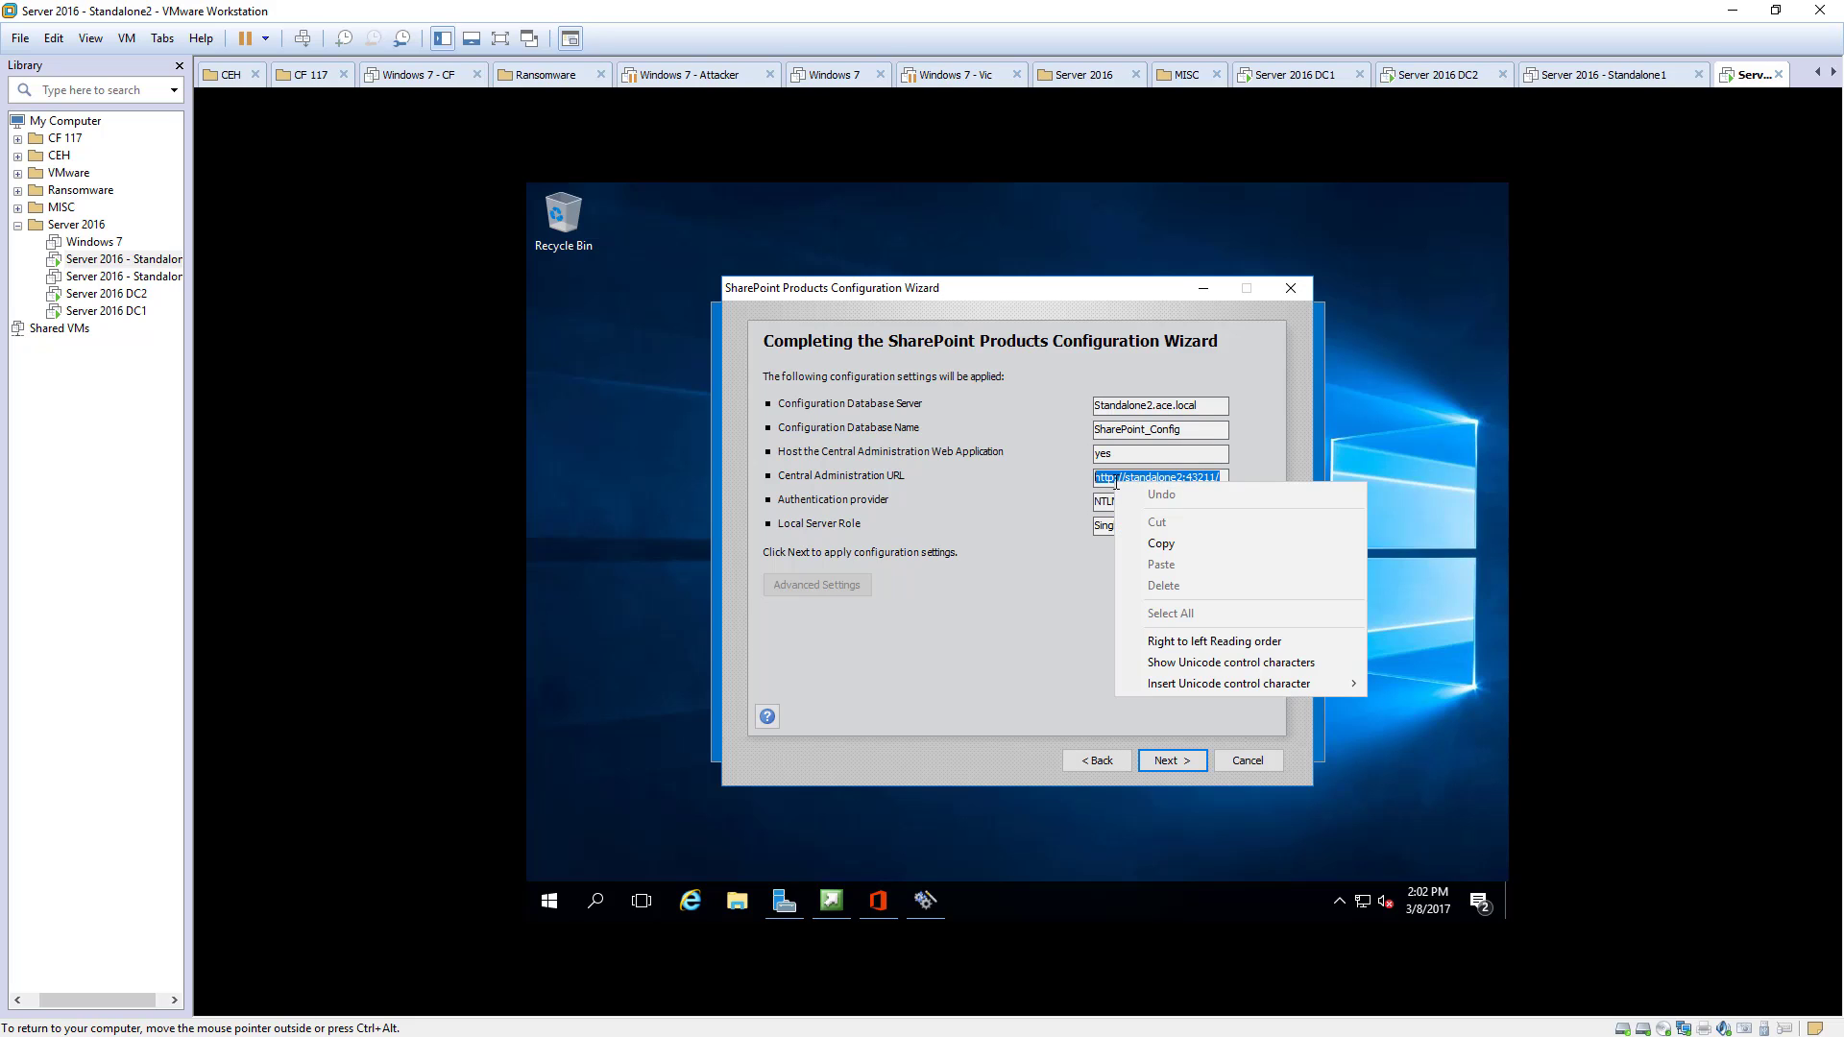
{"action": "left_click", "coordinate": [1143, 544]}
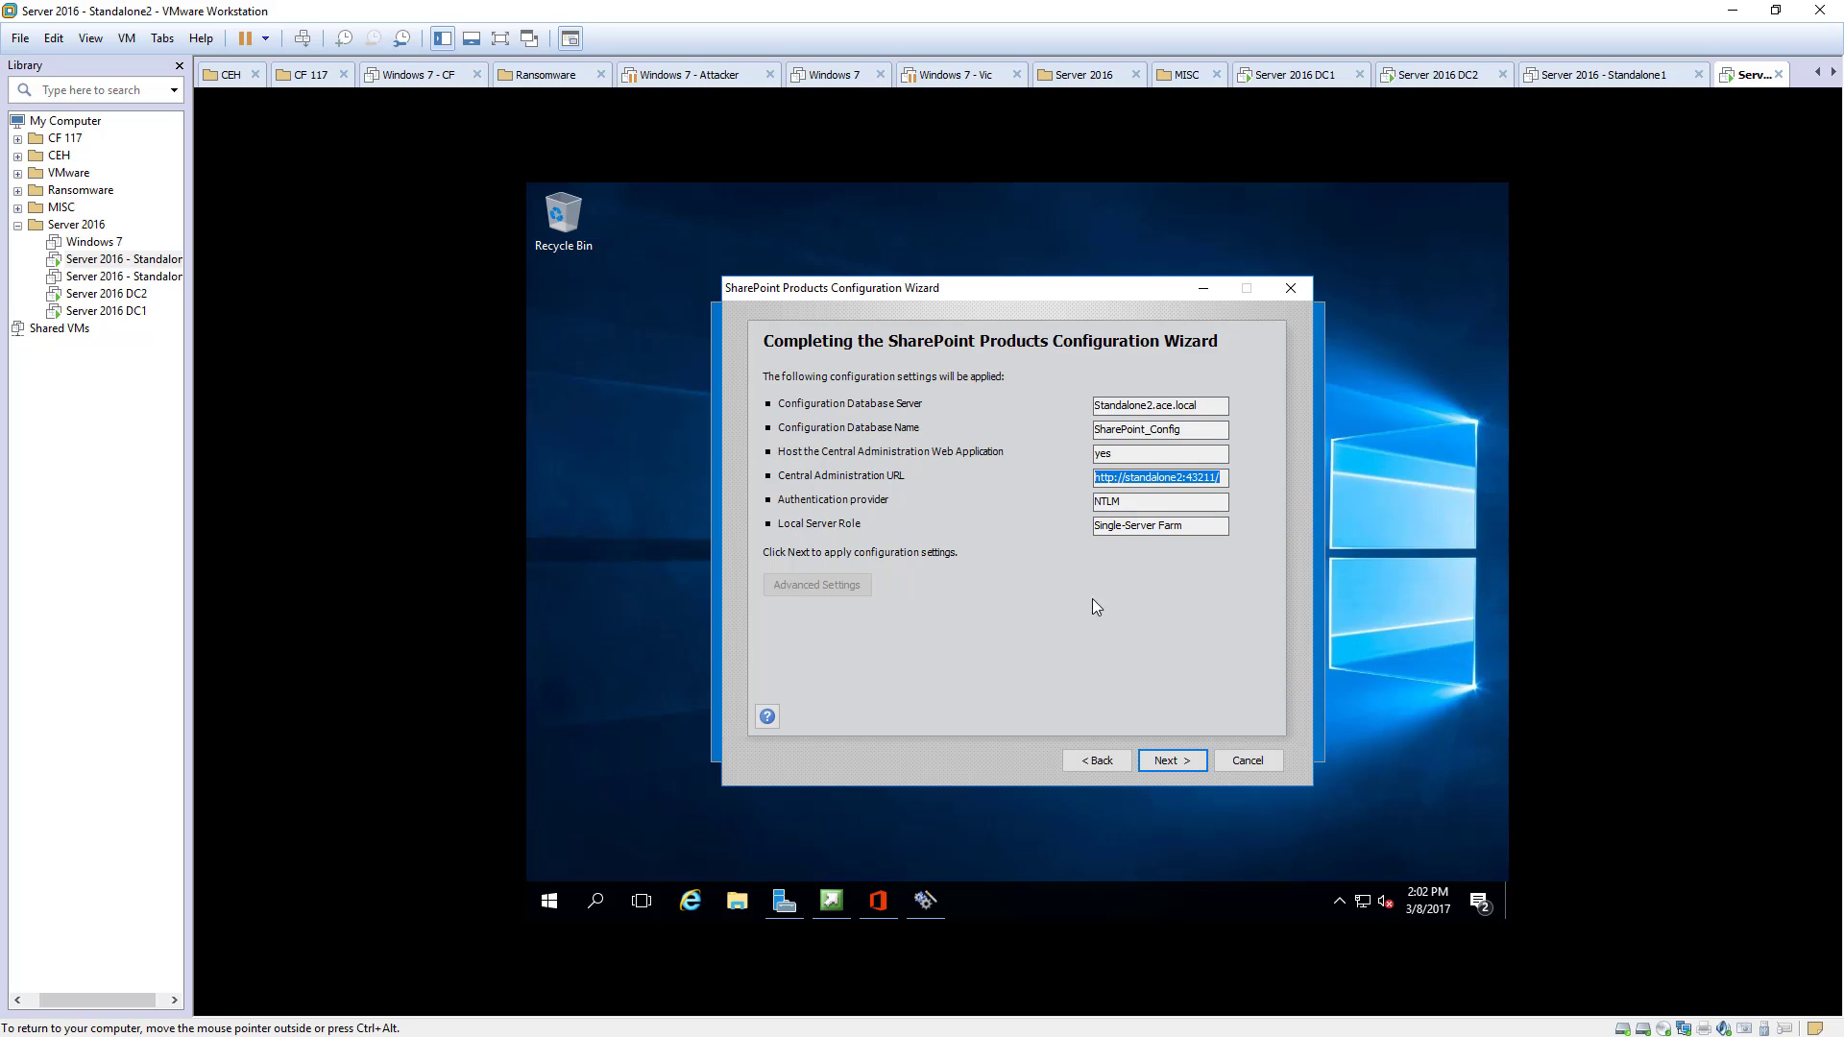
{"action": "left_click", "coordinate": [1158, 762]}
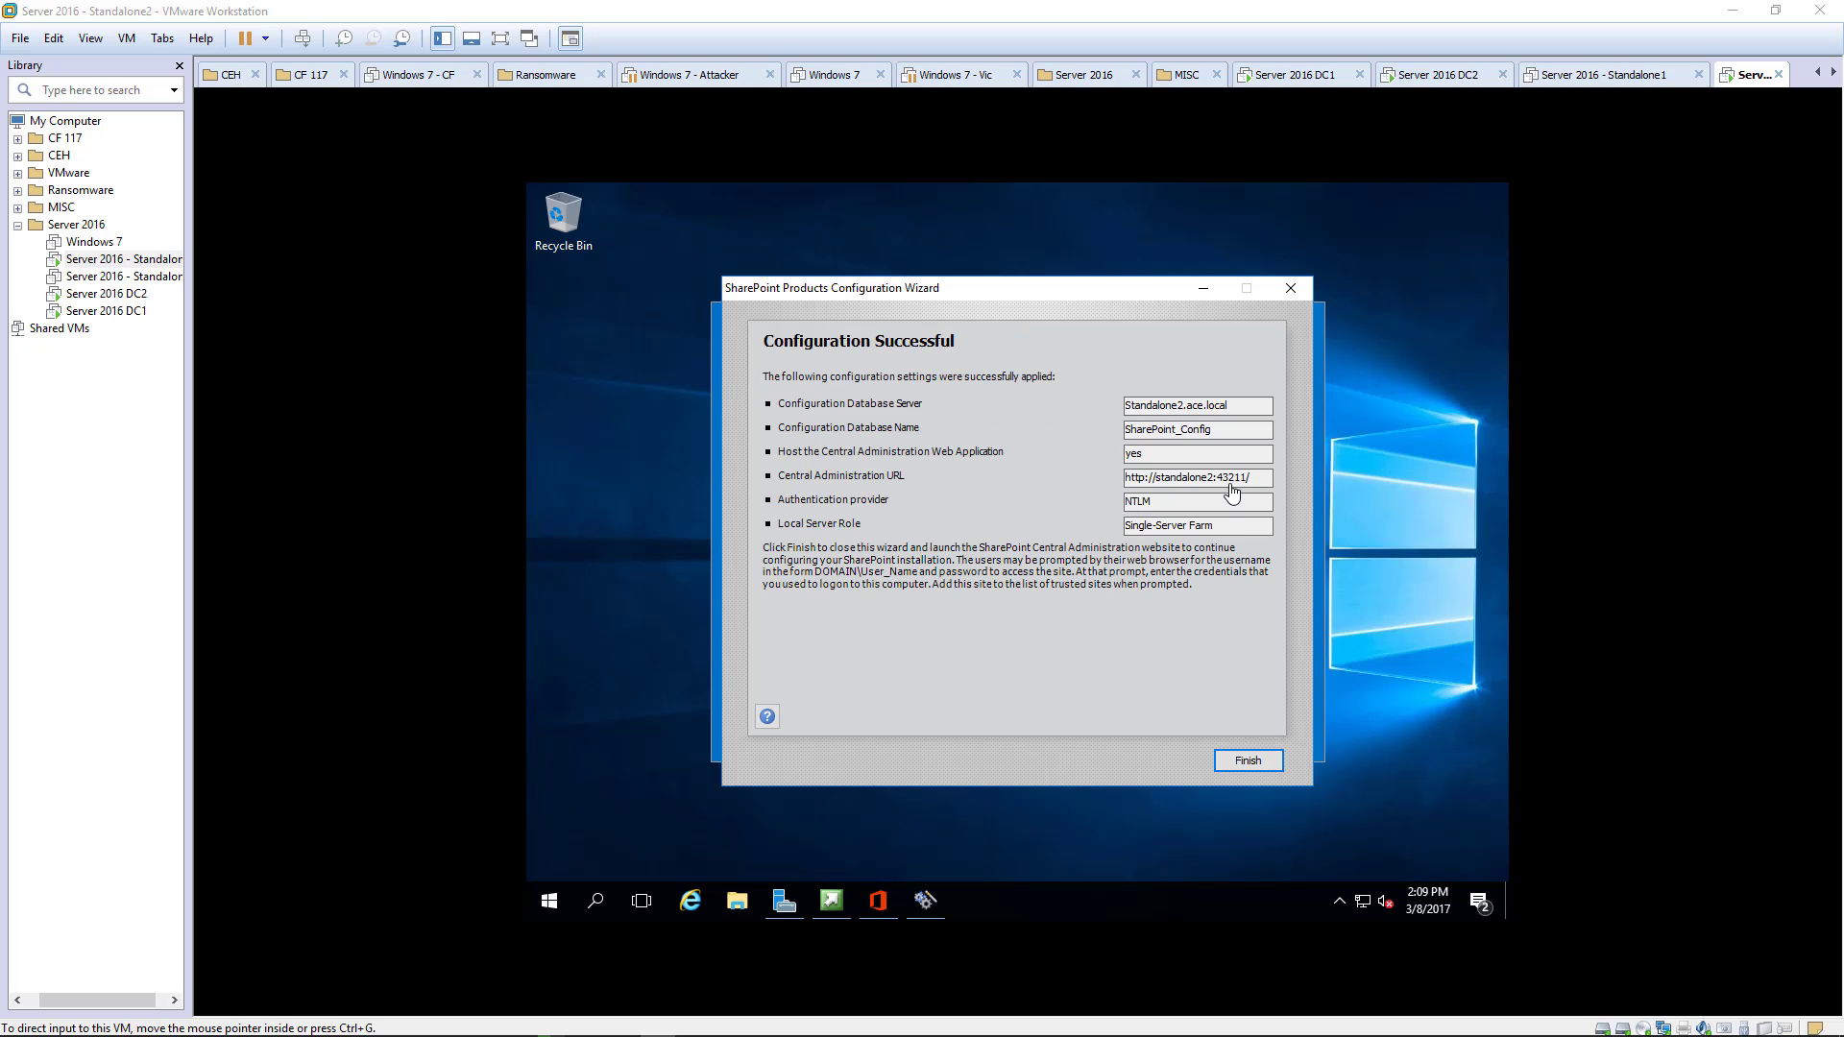
{"action": "left_click_drag", "start_coordinate": [1246, 477], "coordinate": [1094, 497]}
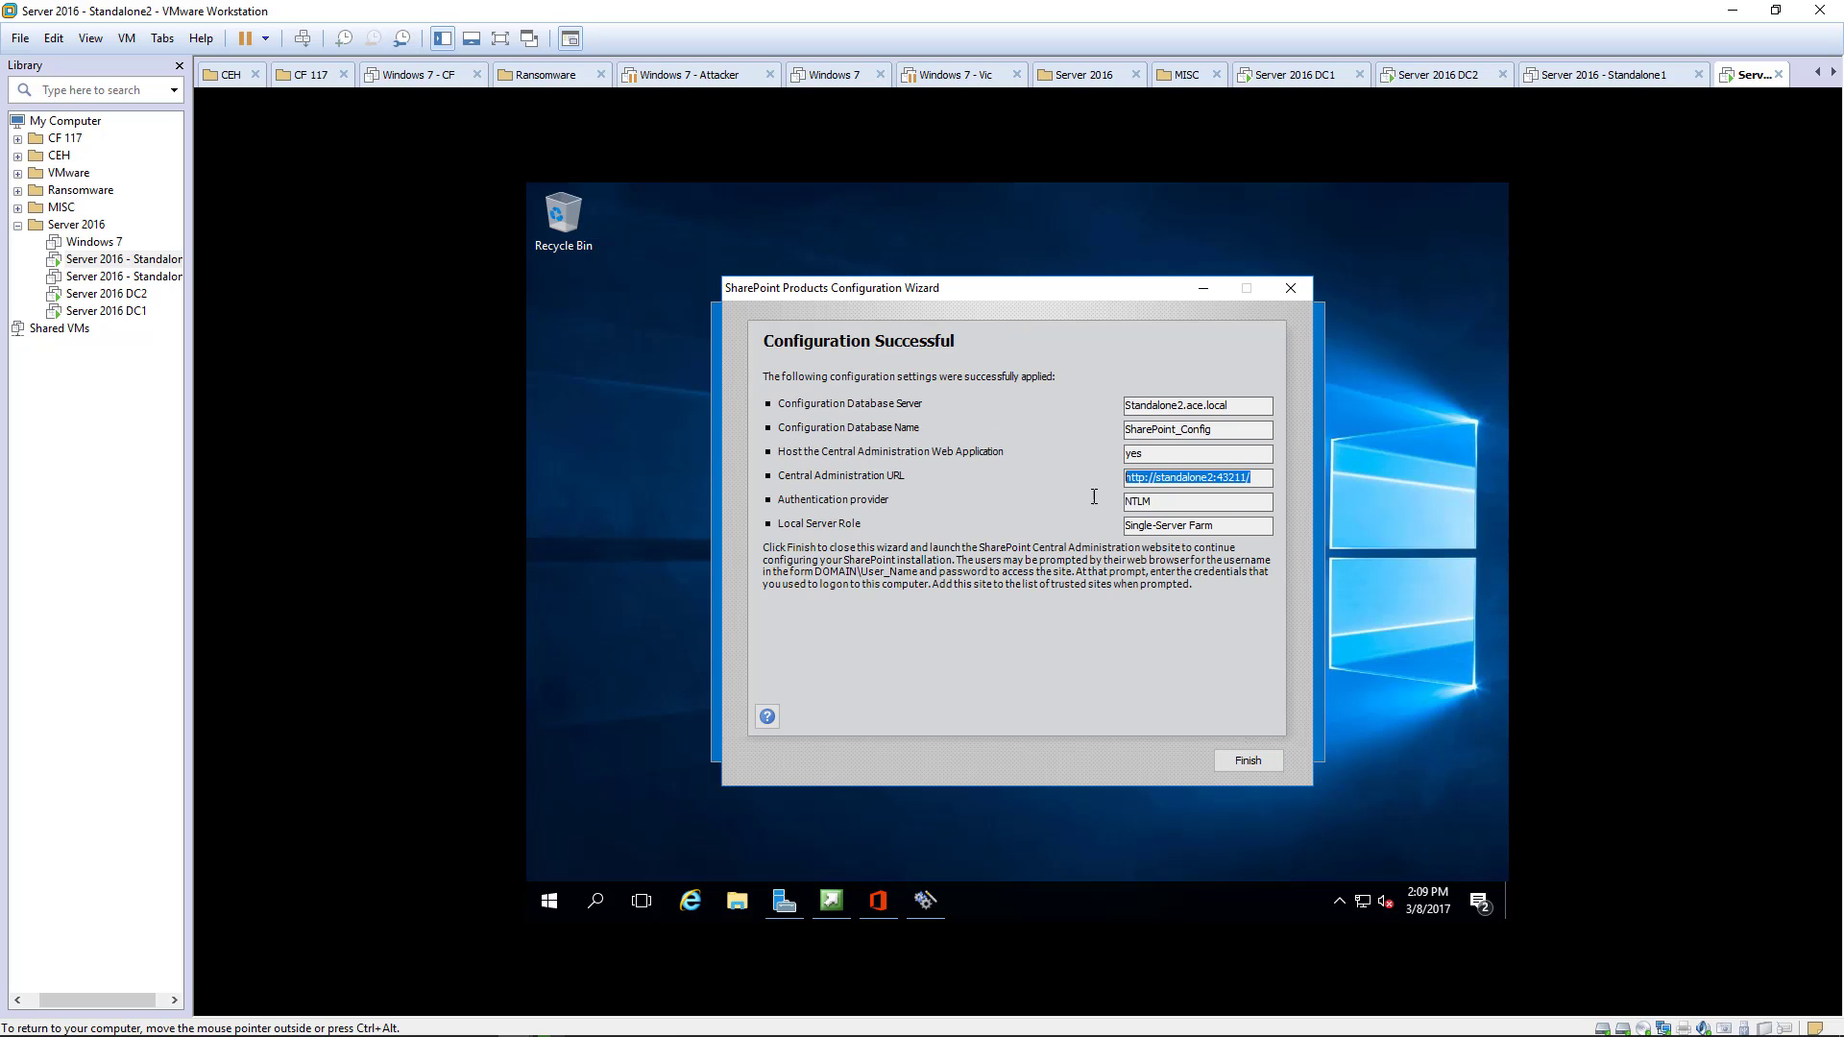
- Load the copied Central Administration URL in Internet Explorer and close the MSN tab
{"action": "left_click", "coordinate": [692, 899]}
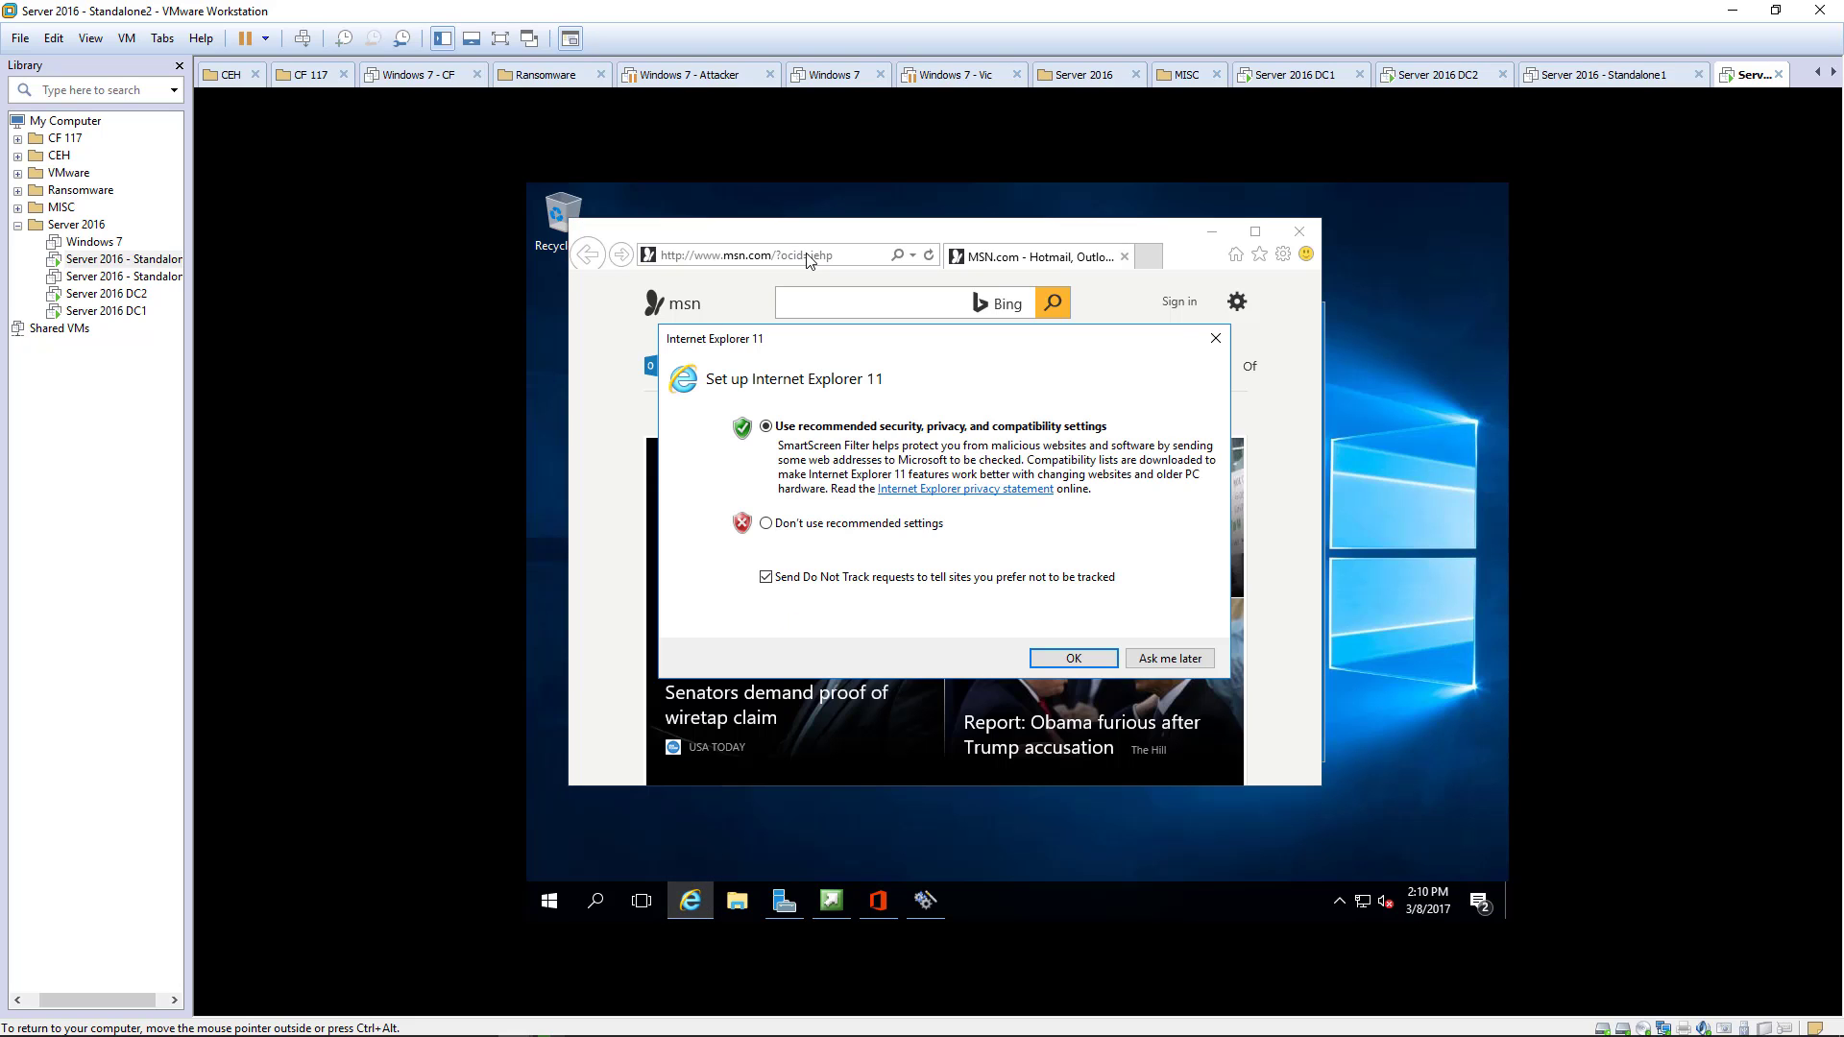
{"action": "left_click", "coordinate": [1073, 658]}
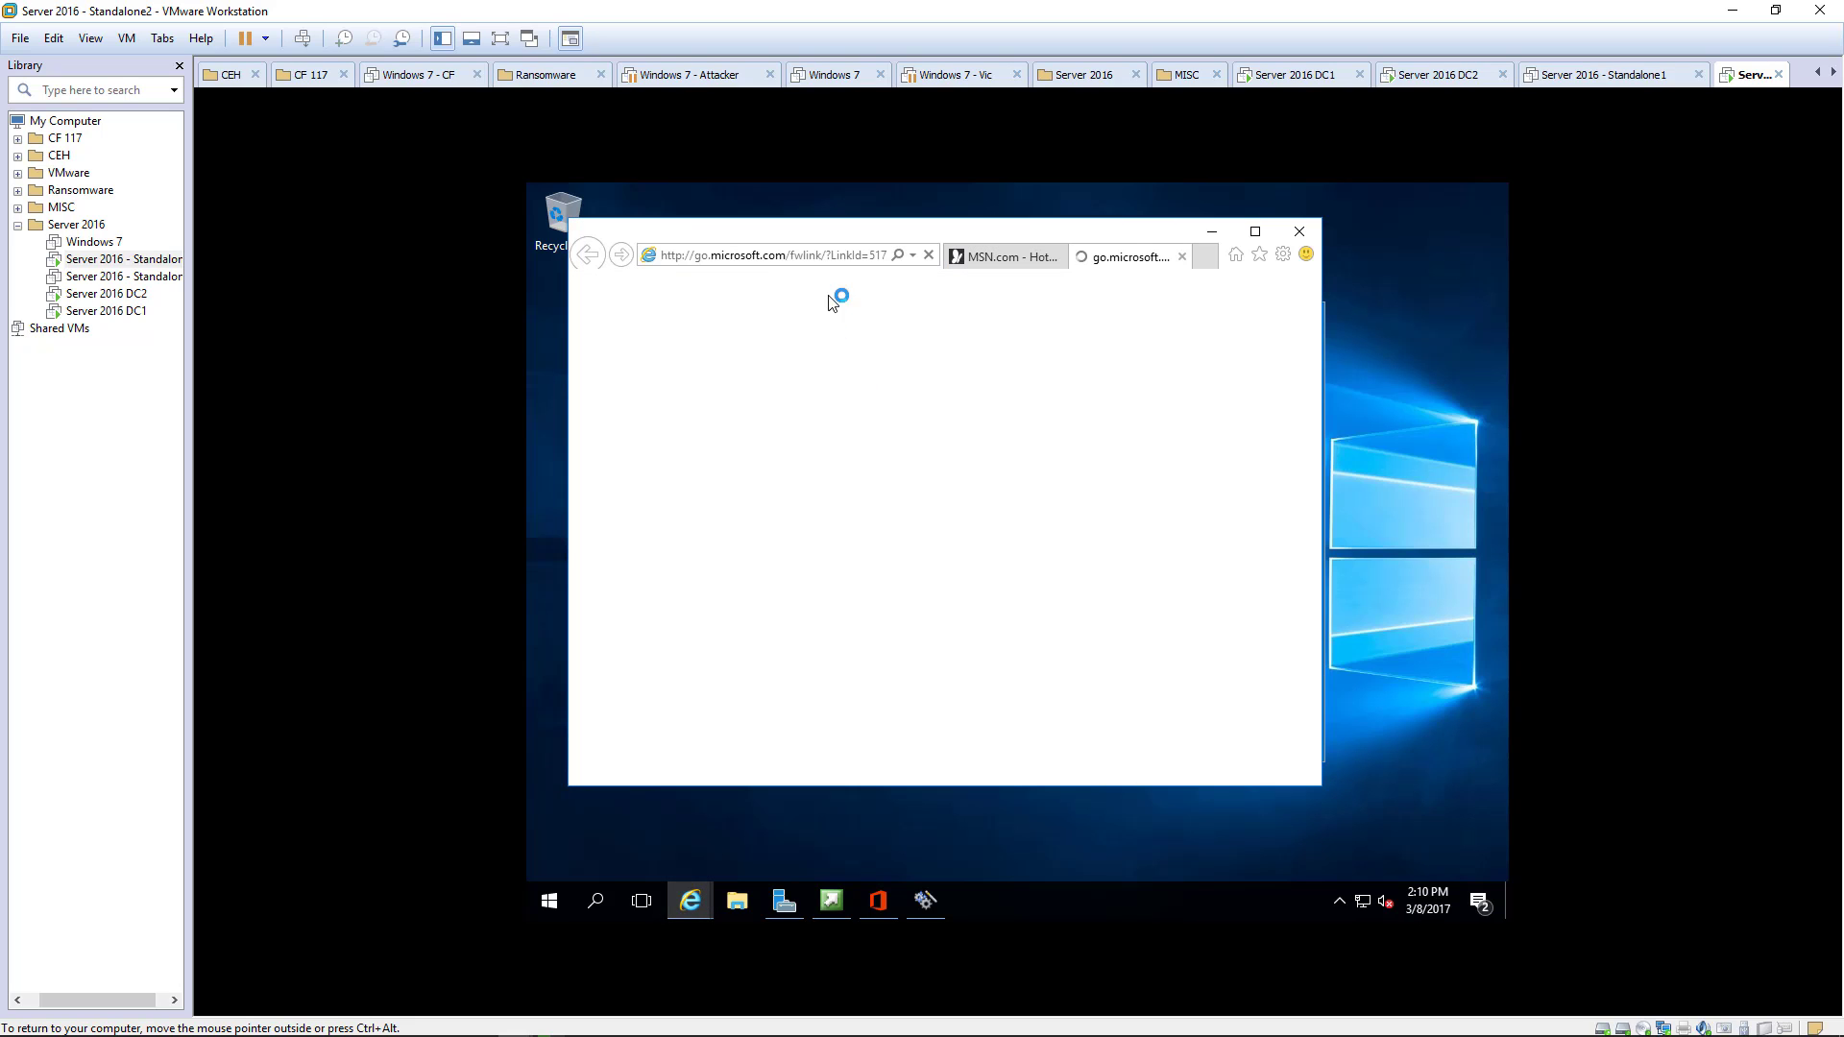
{"action": "left_click", "coordinate": [824, 257]}
{"action": "key", "text": "ctrl+v"}
{"action": "key", "text": "Return"}
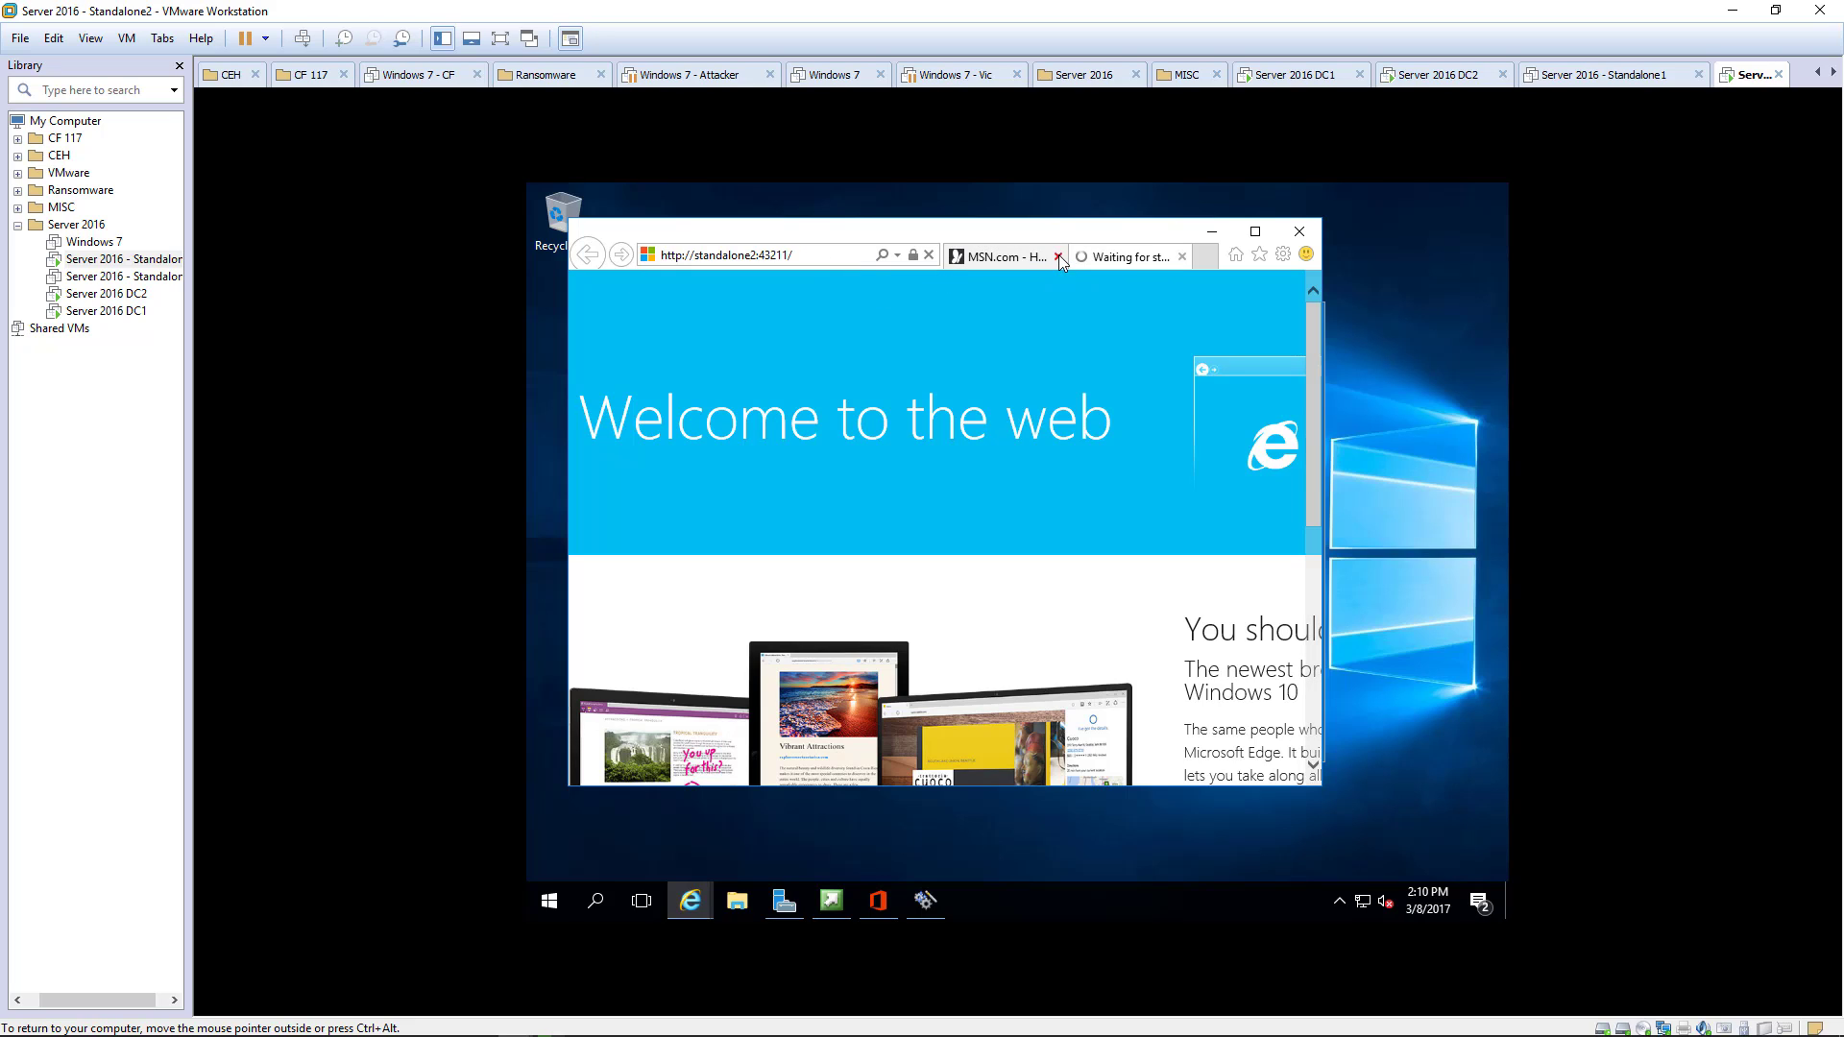
{"action": "left_click", "coordinate": [1058, 256]}
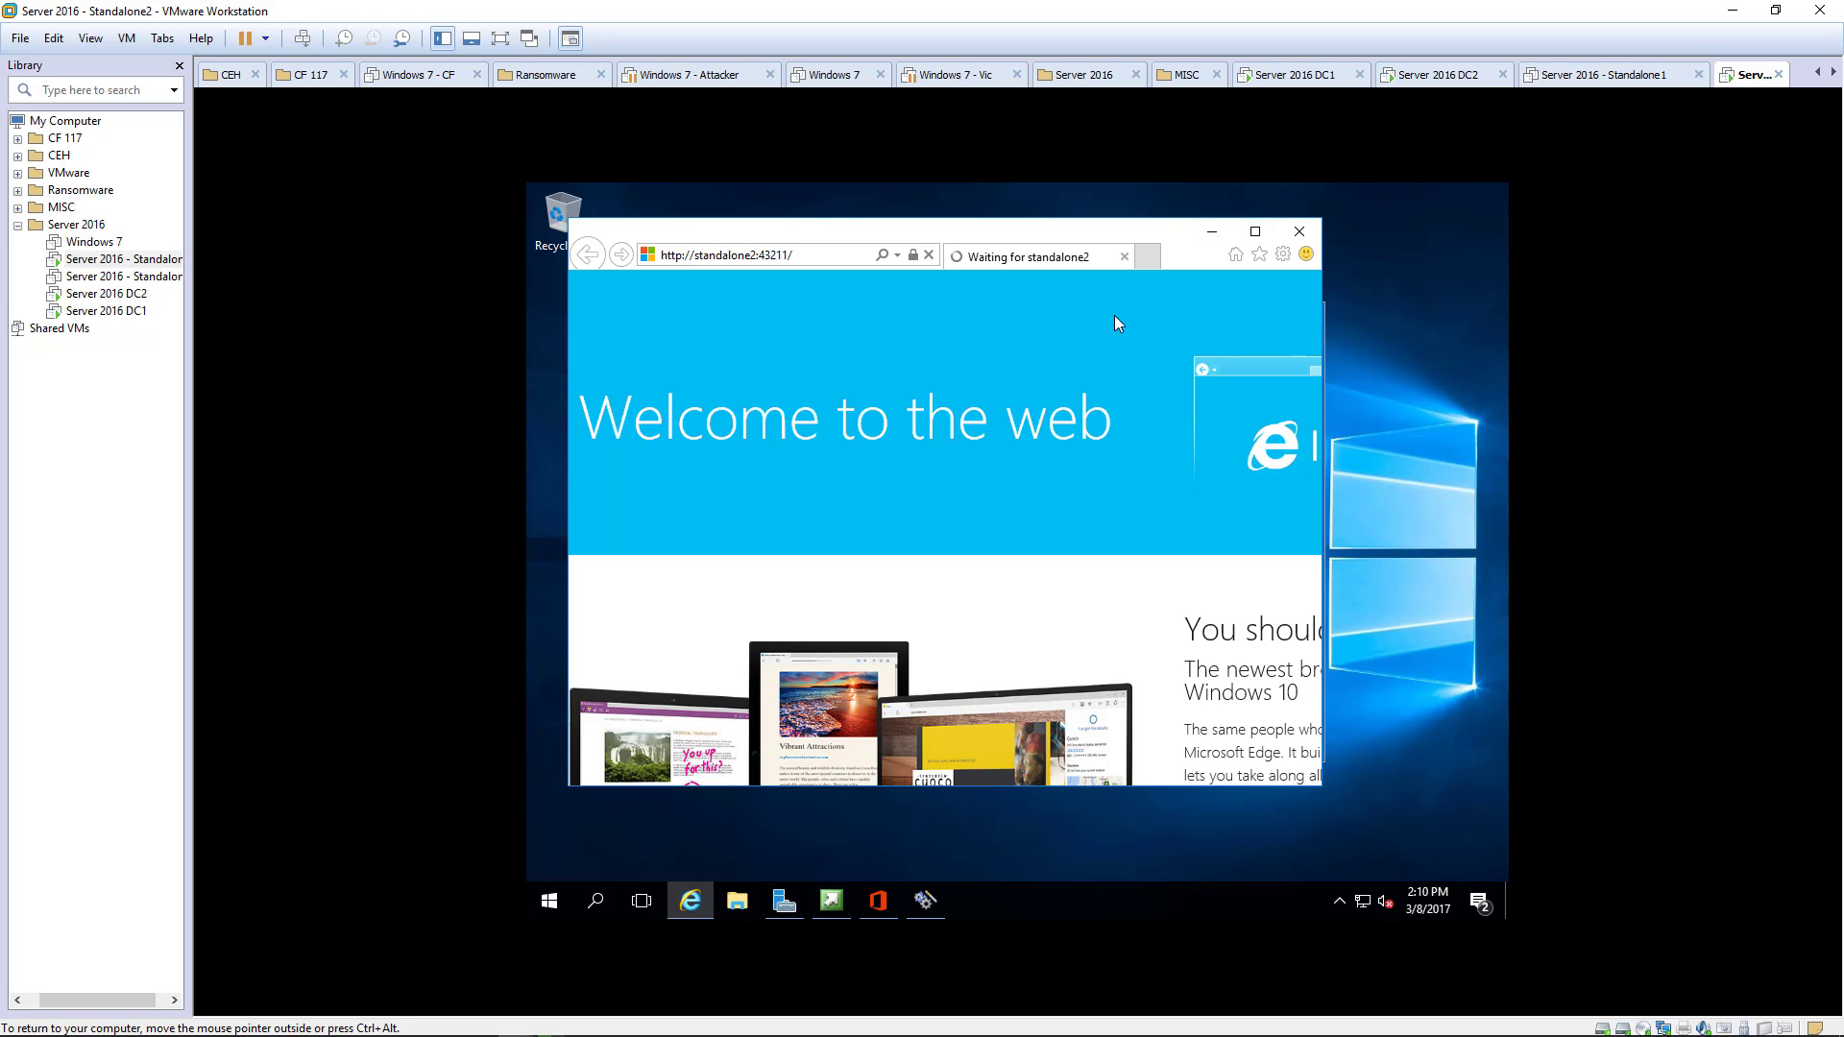
- Finish the configuration wizard to launch Central Administration at standalone2:43211
{"action": "left_click", "coordinate": [927, 900]}
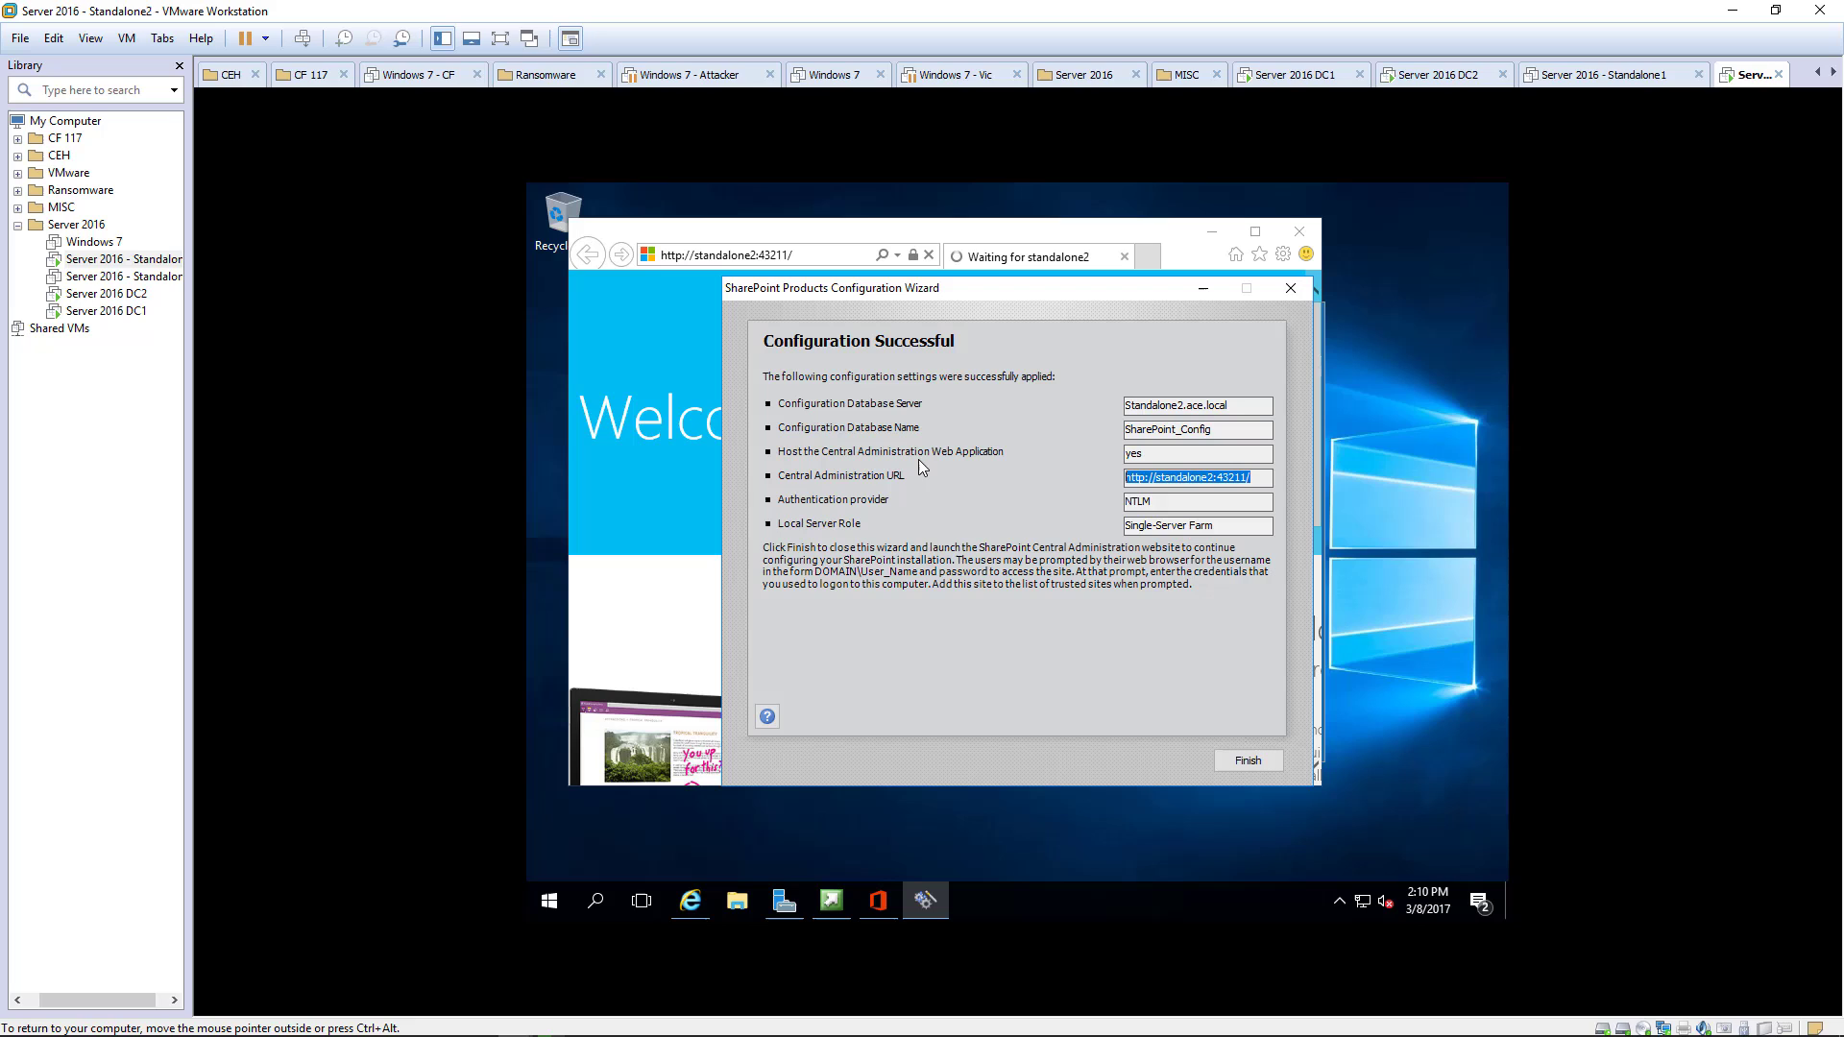
{"action": "left_click", "coordinate": [1183, 475]}
{"action": "left_click_drag", "start_coordinate": [1251, 477], "coordinate": [1062, 477]}
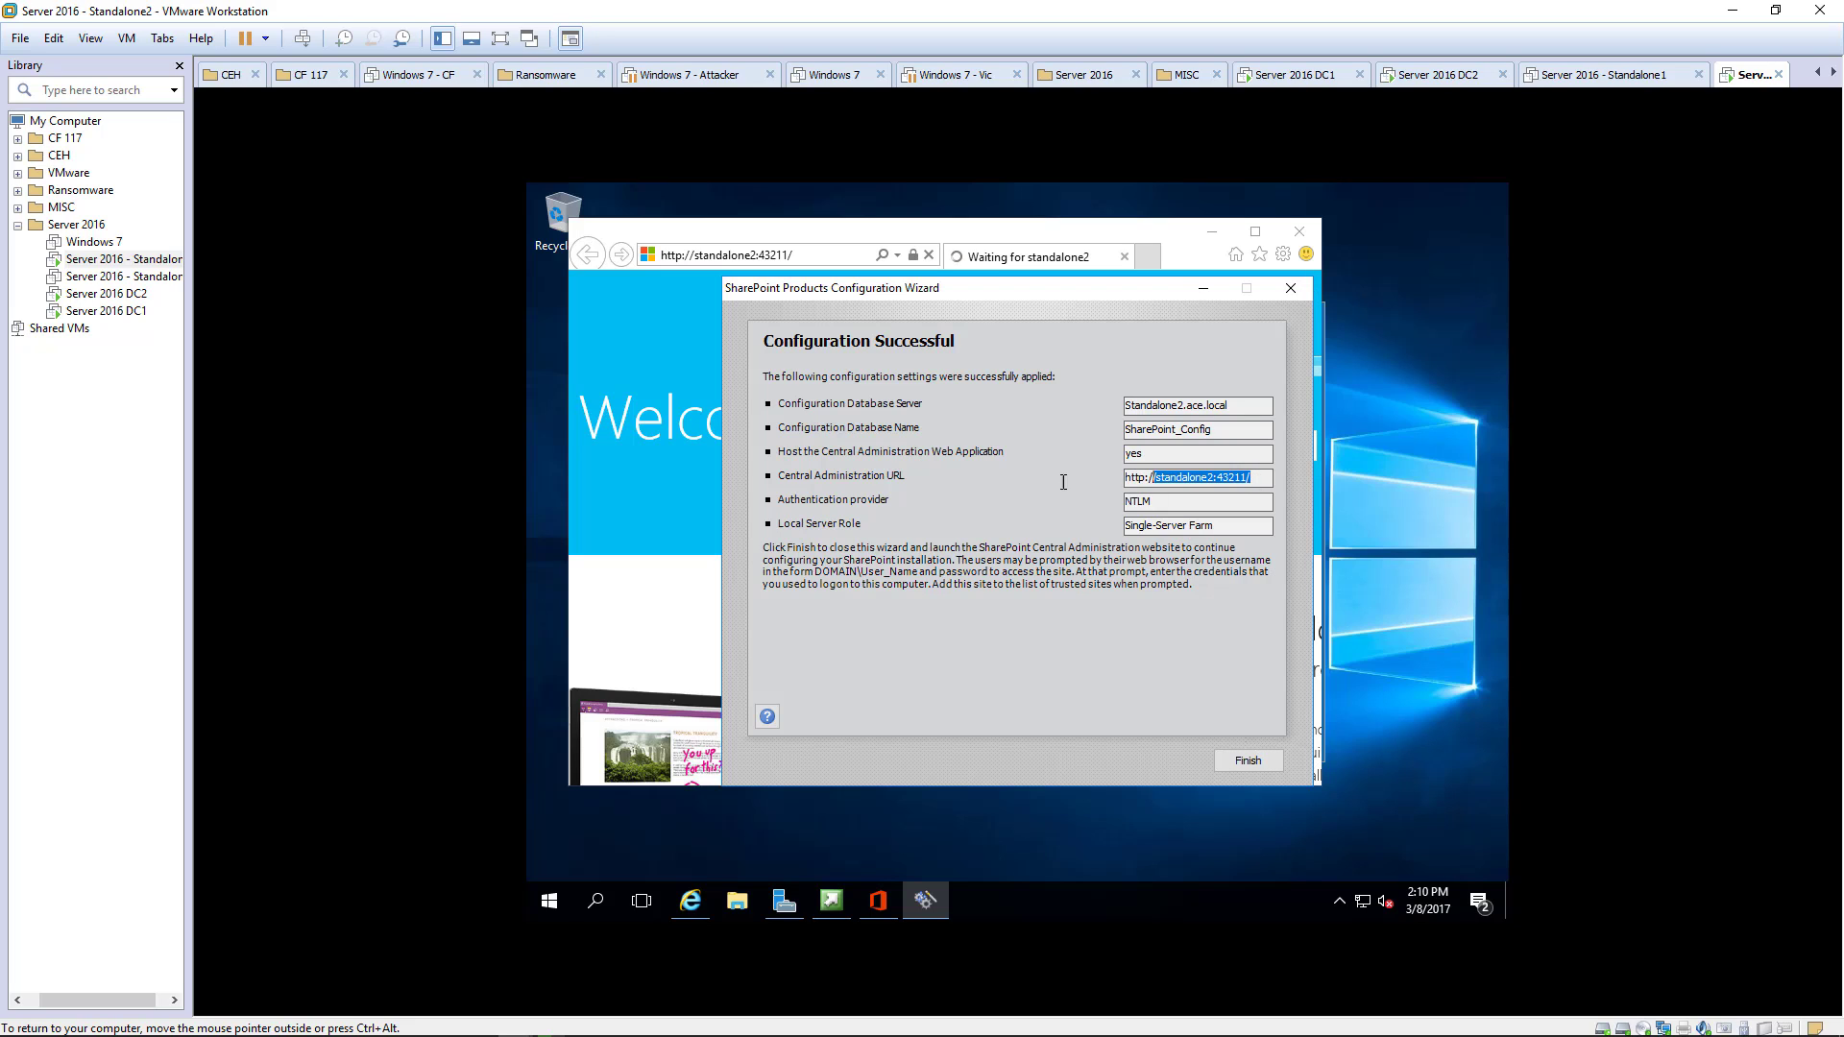
{"action": "left_click", "coordinate": [1247, 761]}
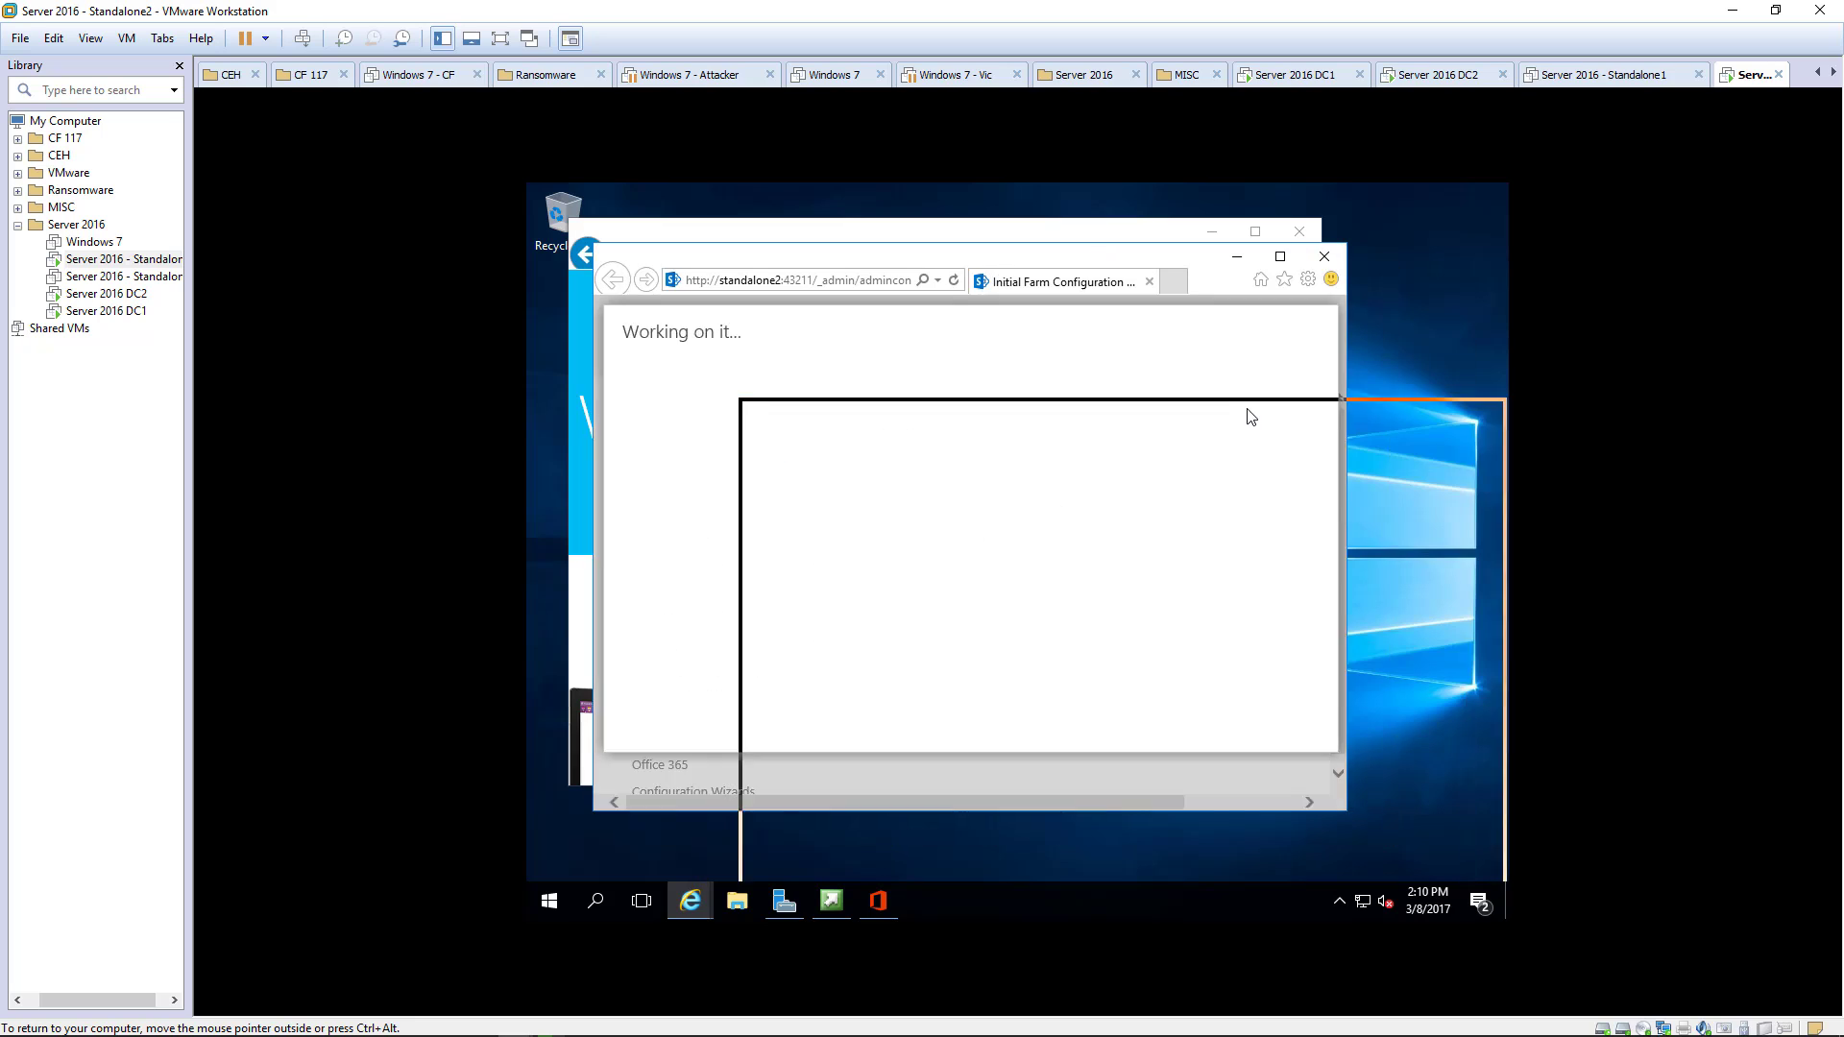
- Close the extra IE window and SharePoint 2016 start screen, then maximize Initial Farm Configuration
{"action": "left_click", "coordinate": [1294, 242]}
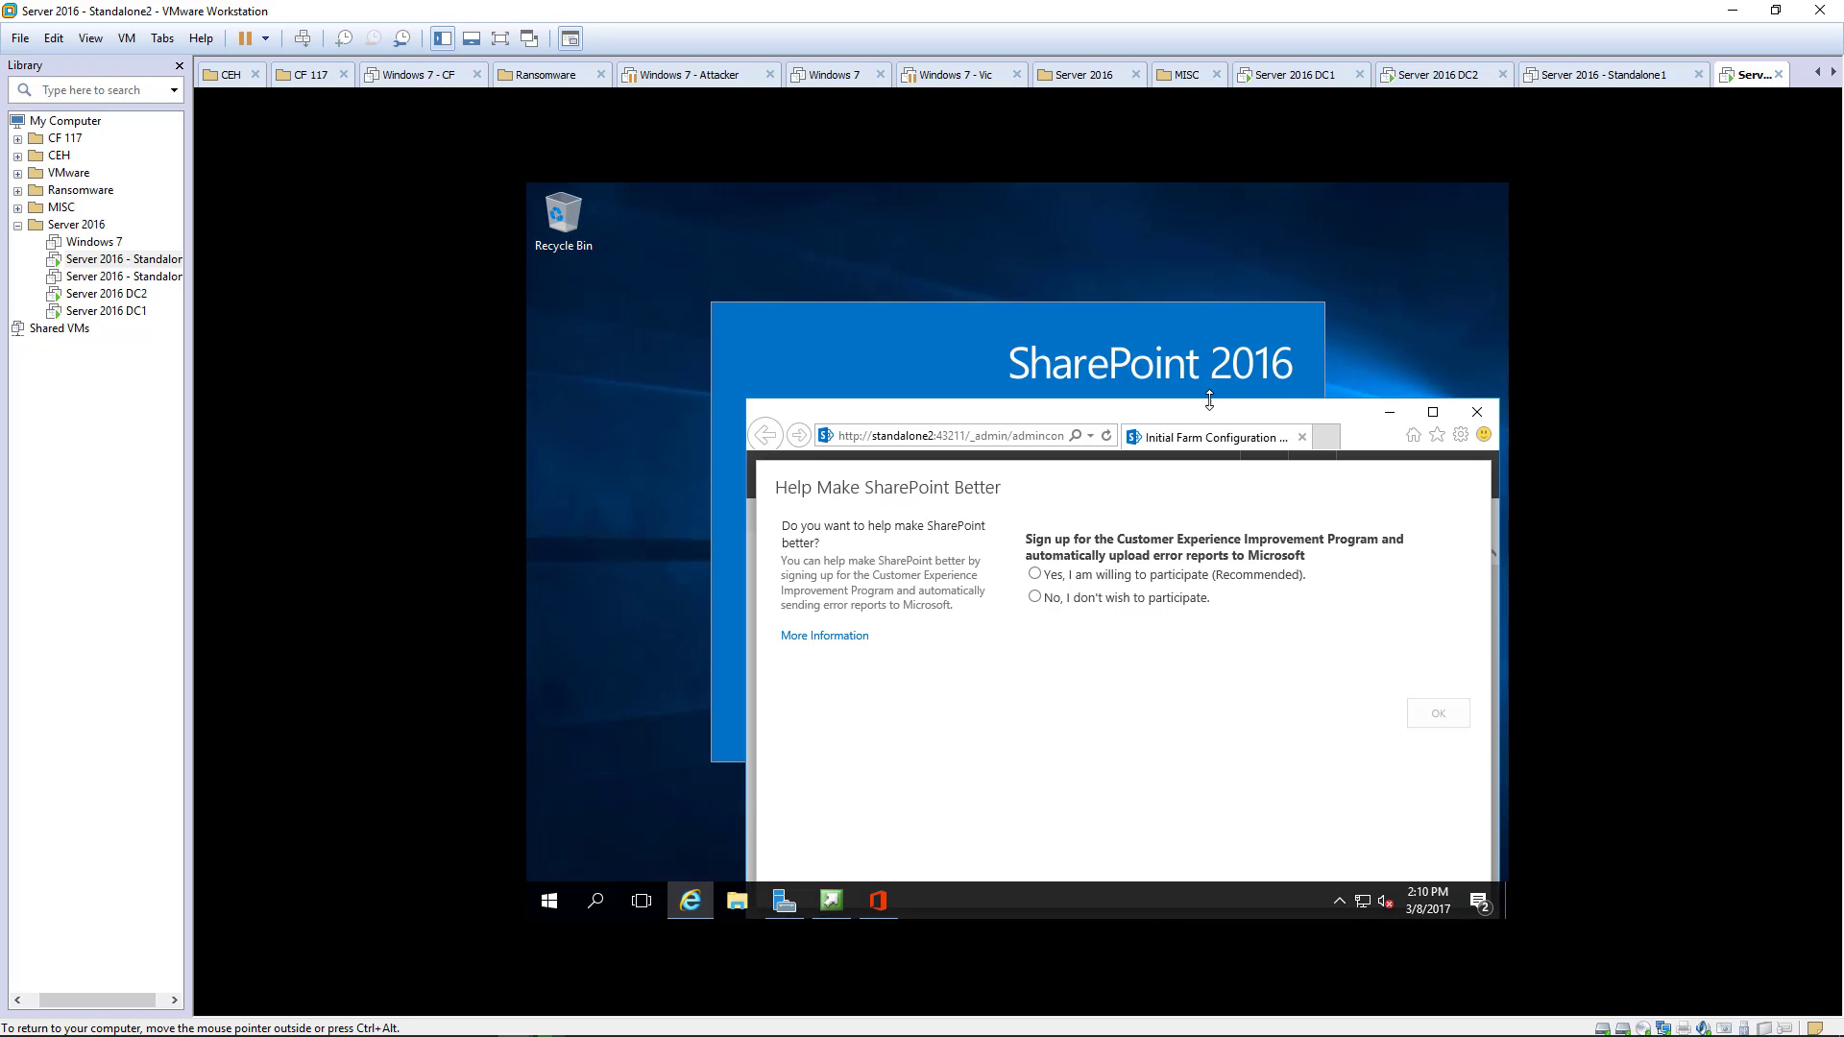
{"action": "left_click", "coordinate": [1191, 340]}
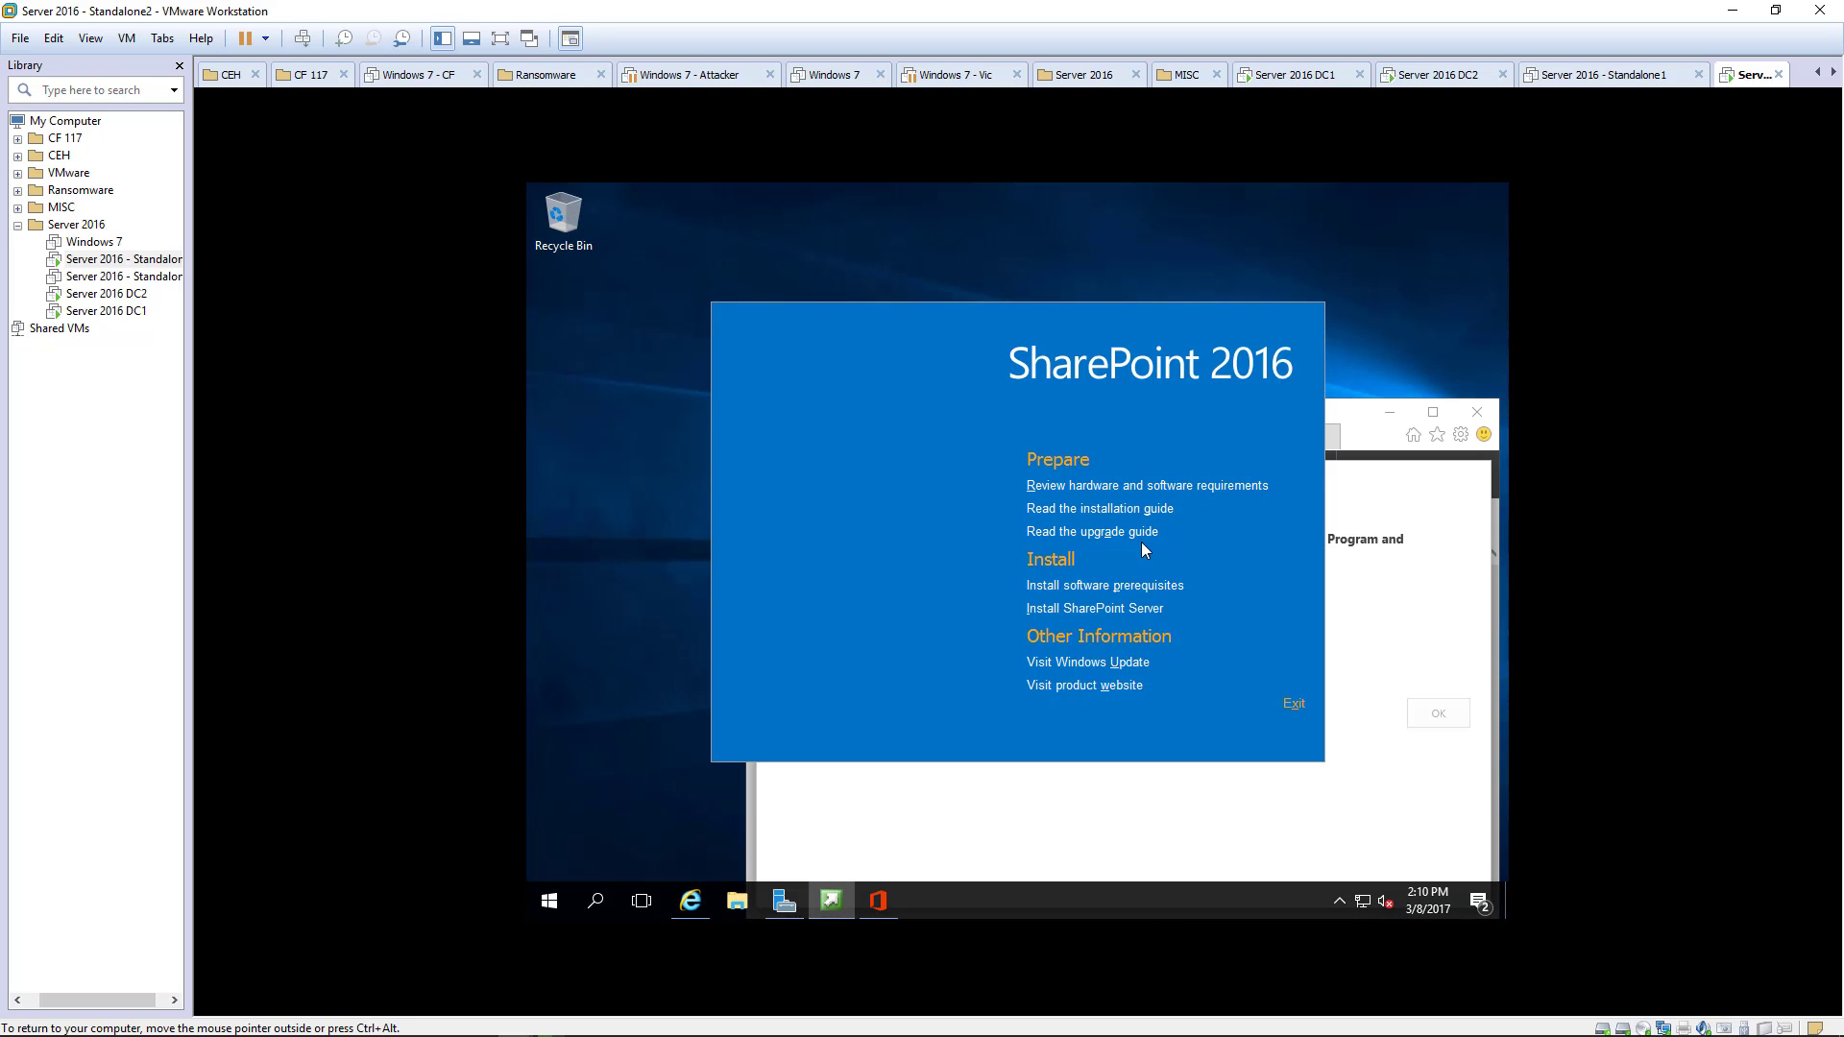
{"action": "left_click", "coordinate": [1294, 706]}
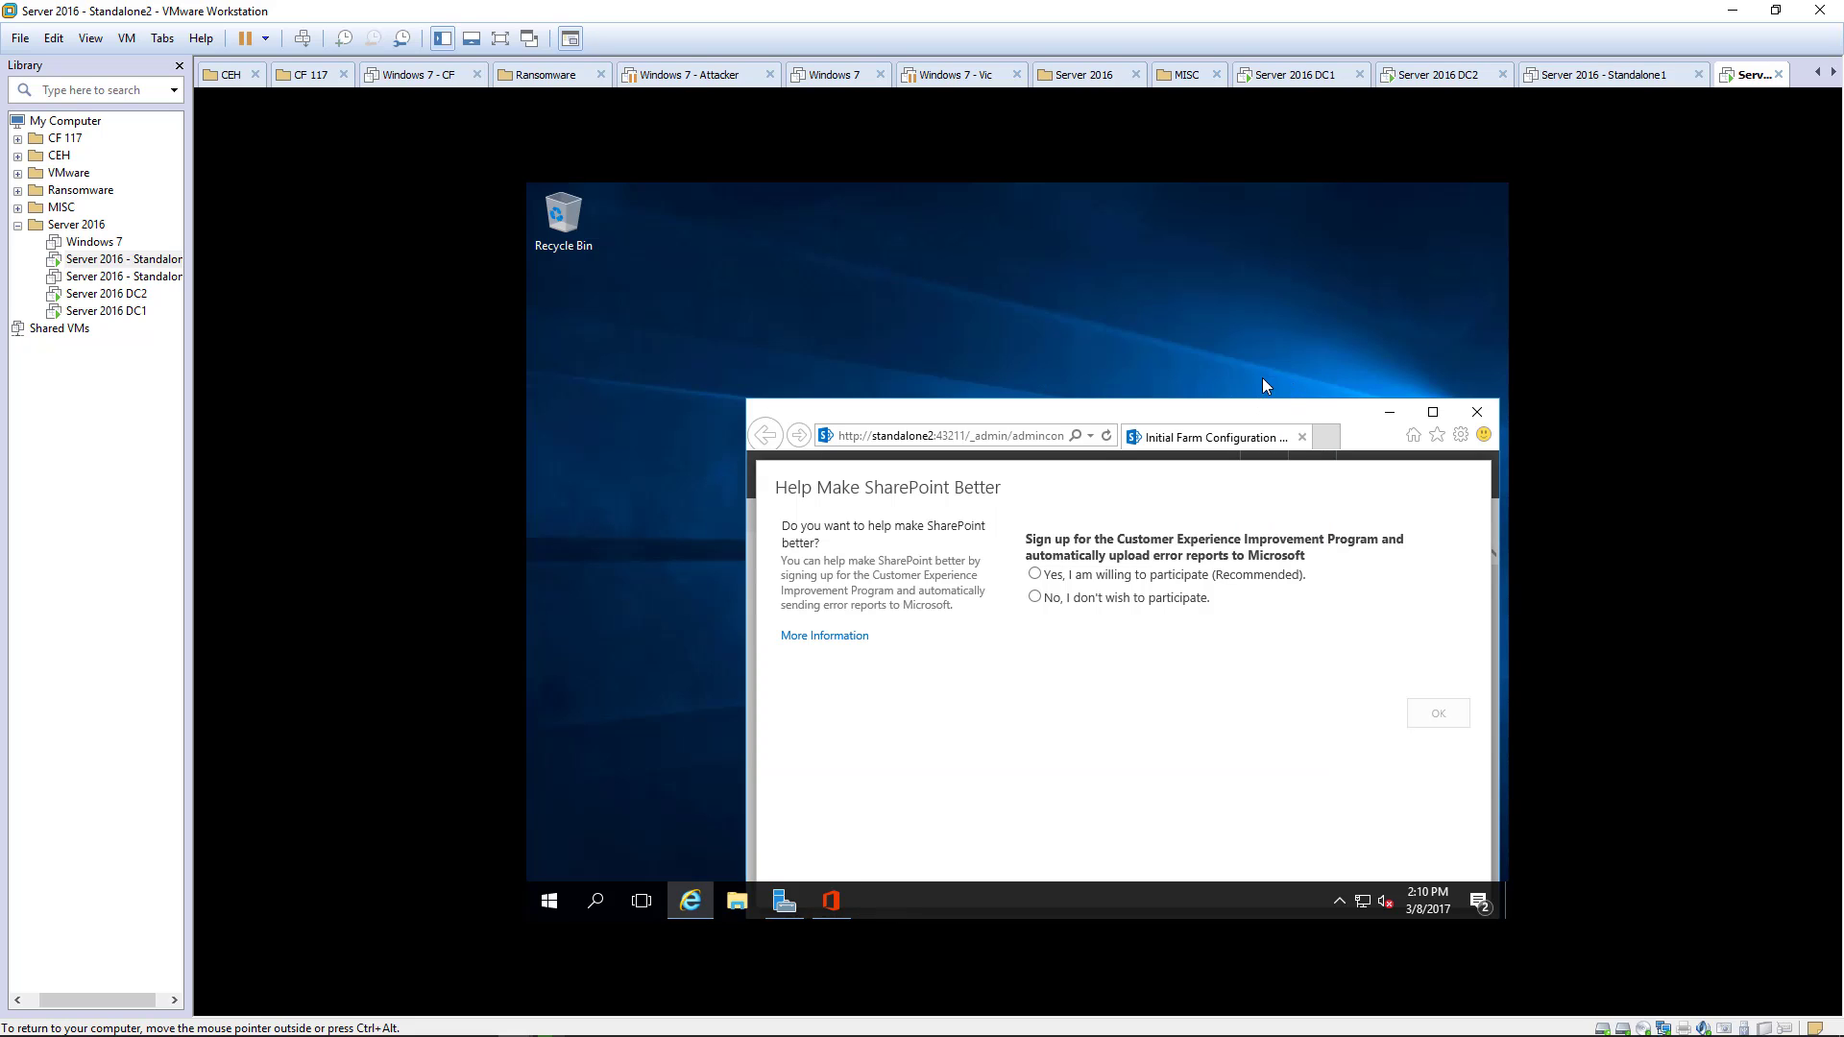
{"action": "left_click", "coordinate": [1433, 414]}
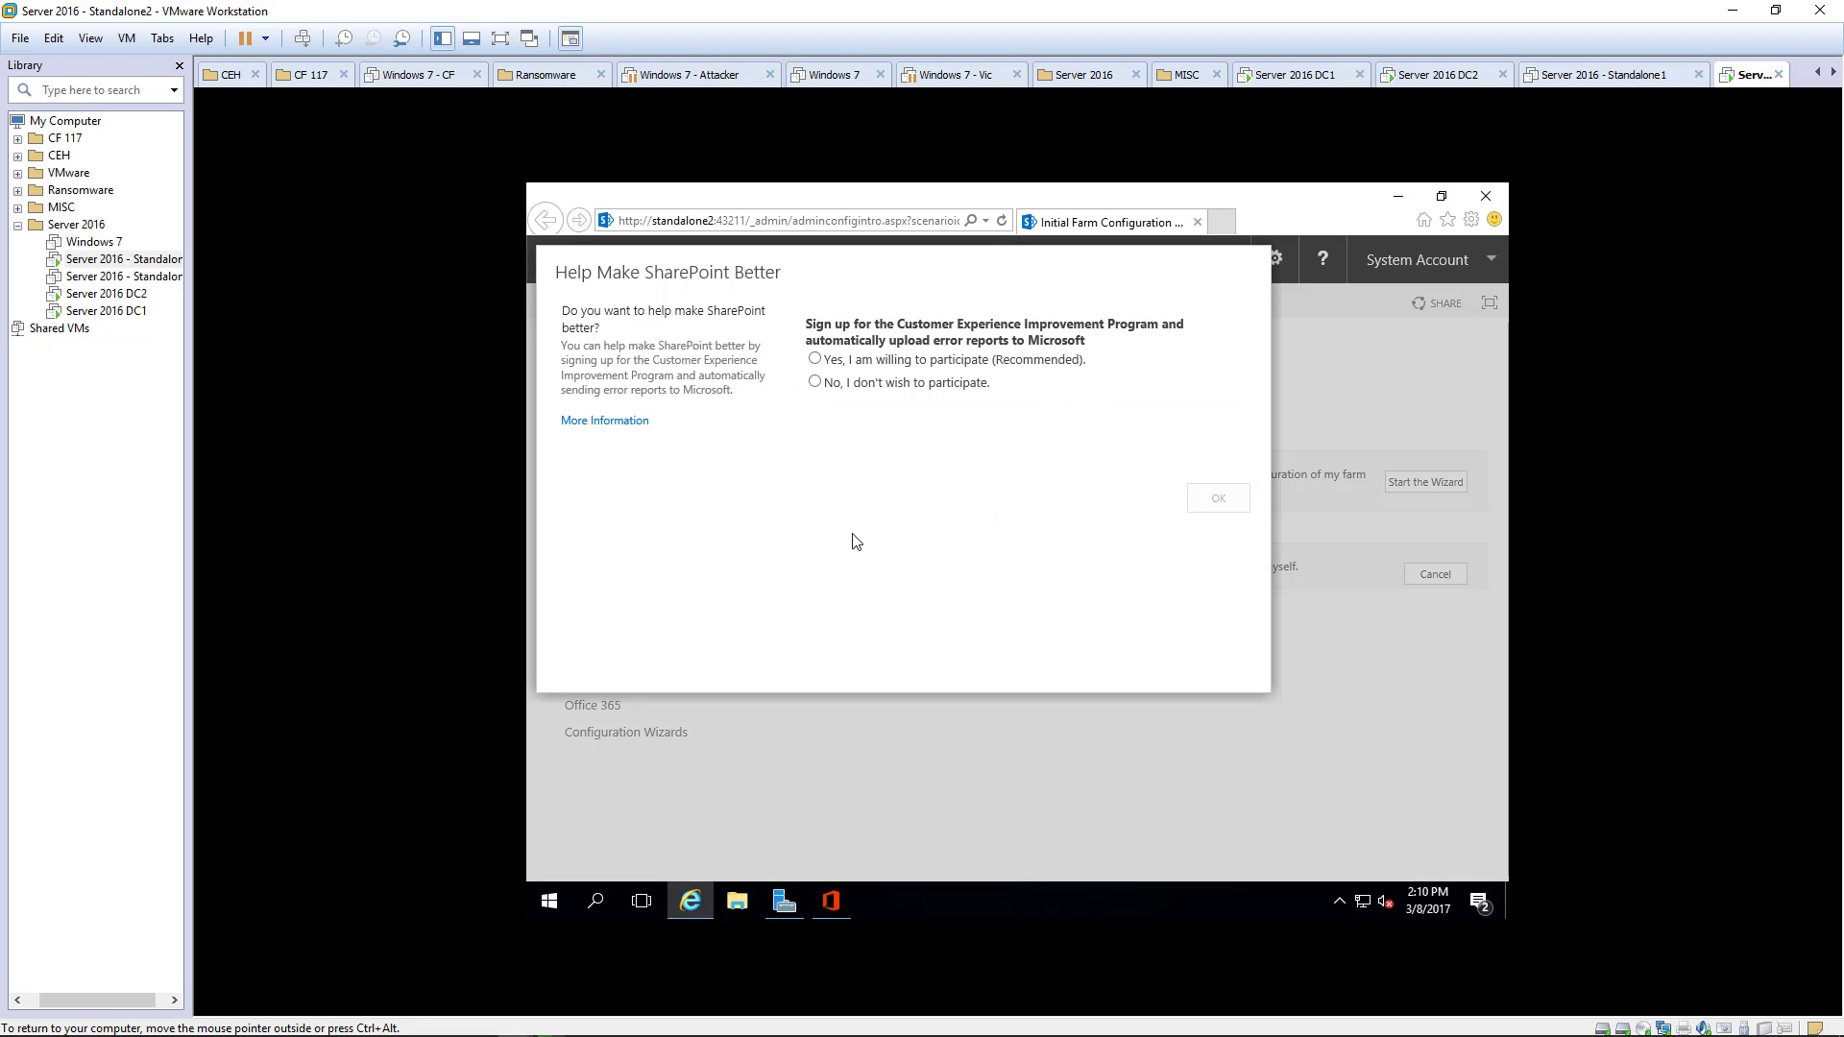